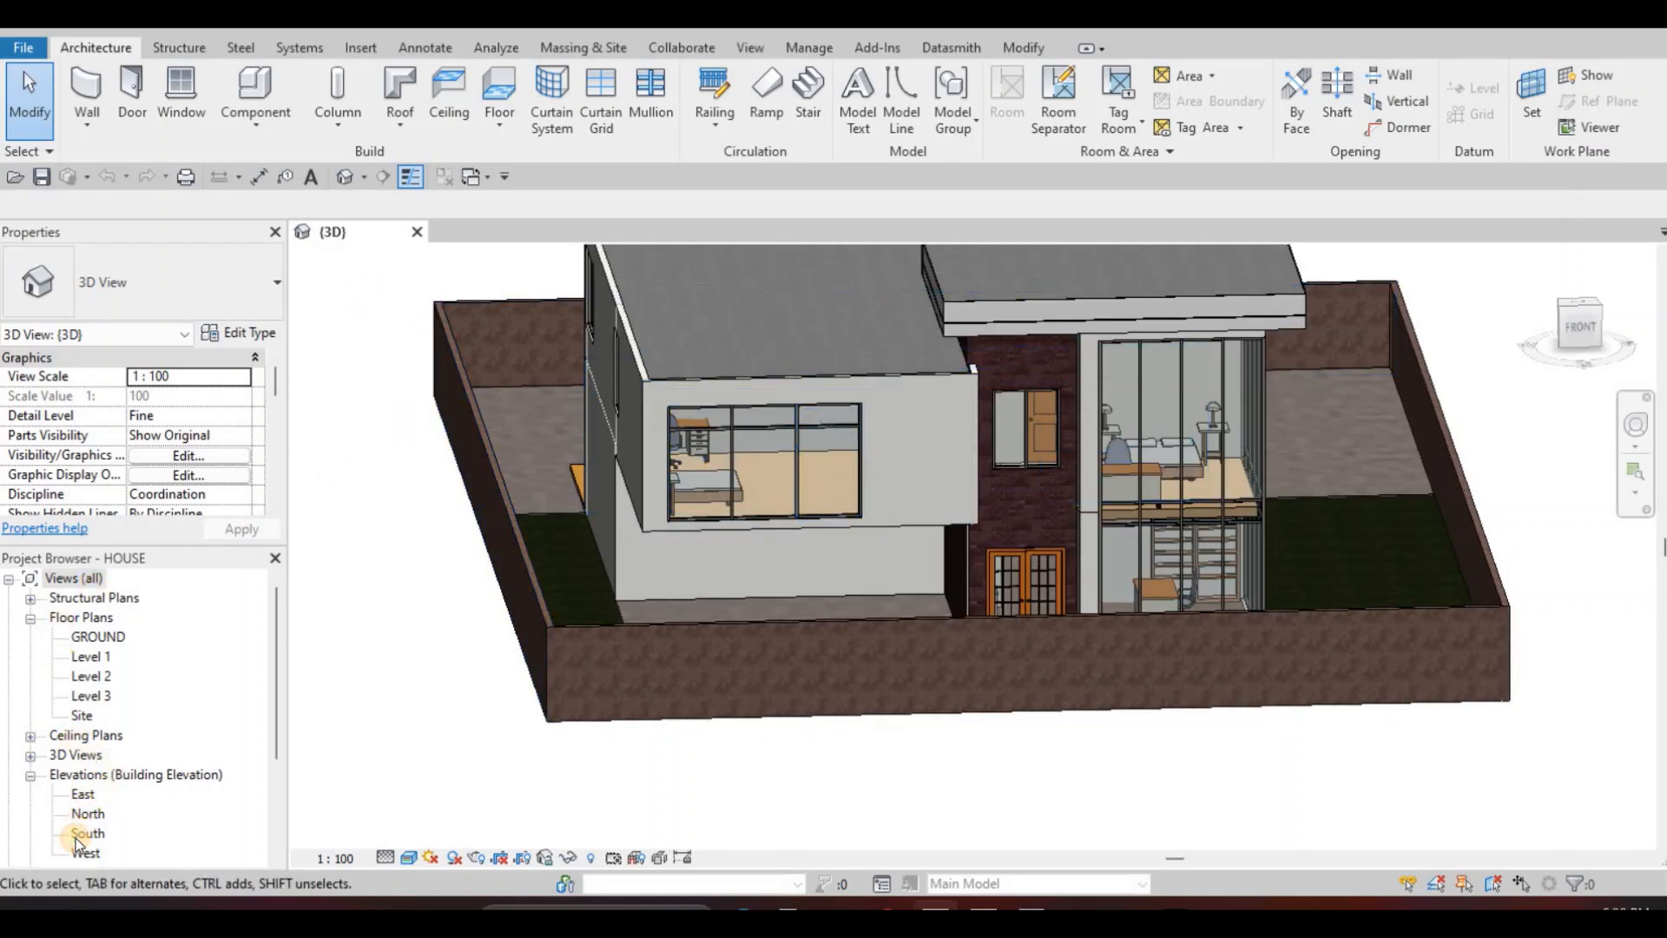
# Open the South building elevation and frame the front facade.
pyautogui.doubleClick(85, 834)
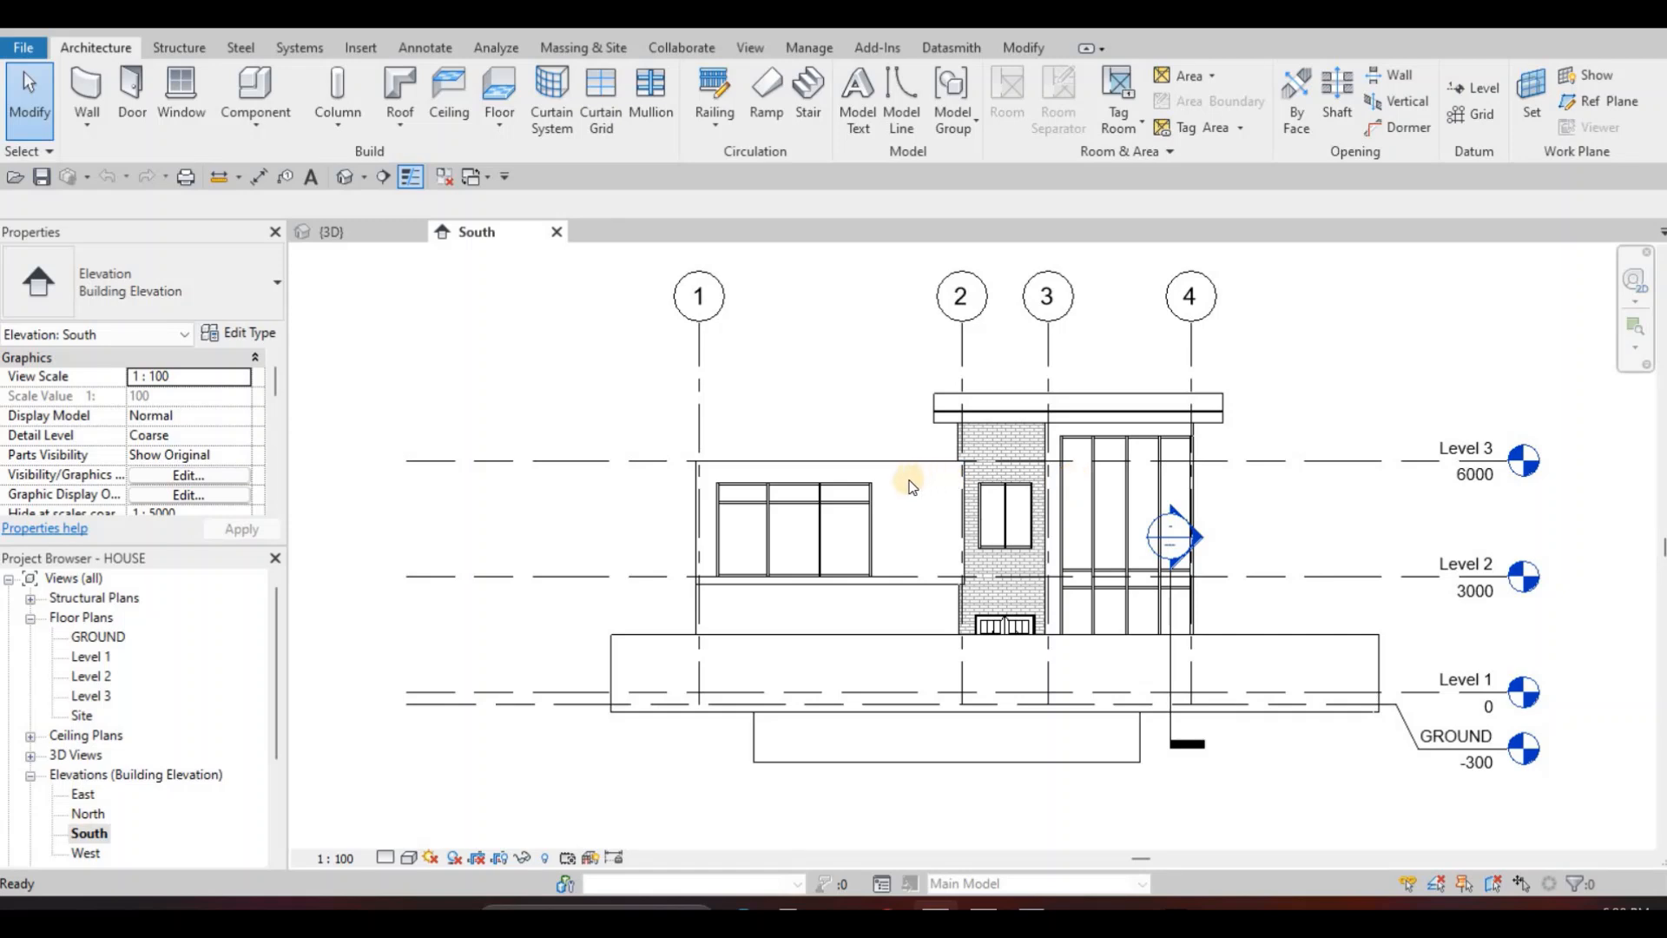
pyautogui.press('F1')
pyautogui.moveTo(744, 477); pyautogui.dragTo(828, 436, button='middle')
pyautogui.scroll(-1, 869, 431)
pyautogui.scroll(2, 700, 402)
pyautogui.moveTo(700, 402); pyautogui.dragTo(579, 383, button='middle')
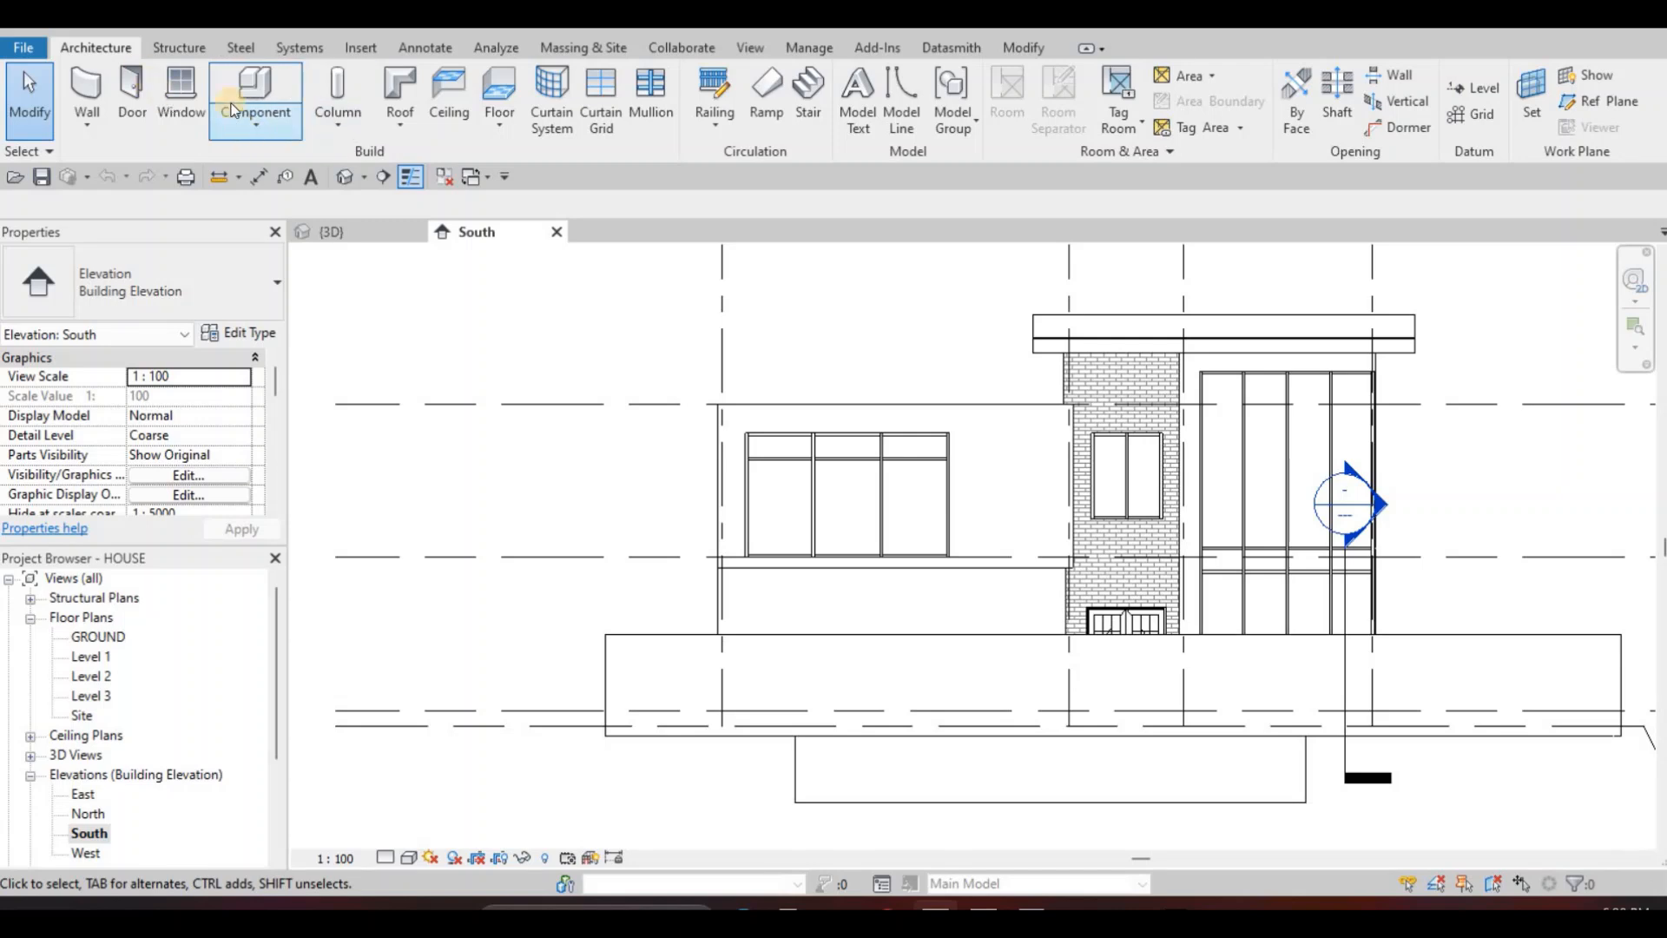
# Start a model in-place in the Generic Models category, accepting the suggested name.
pyautogui.click(279, 134)
pyautogui.click(299, 227)
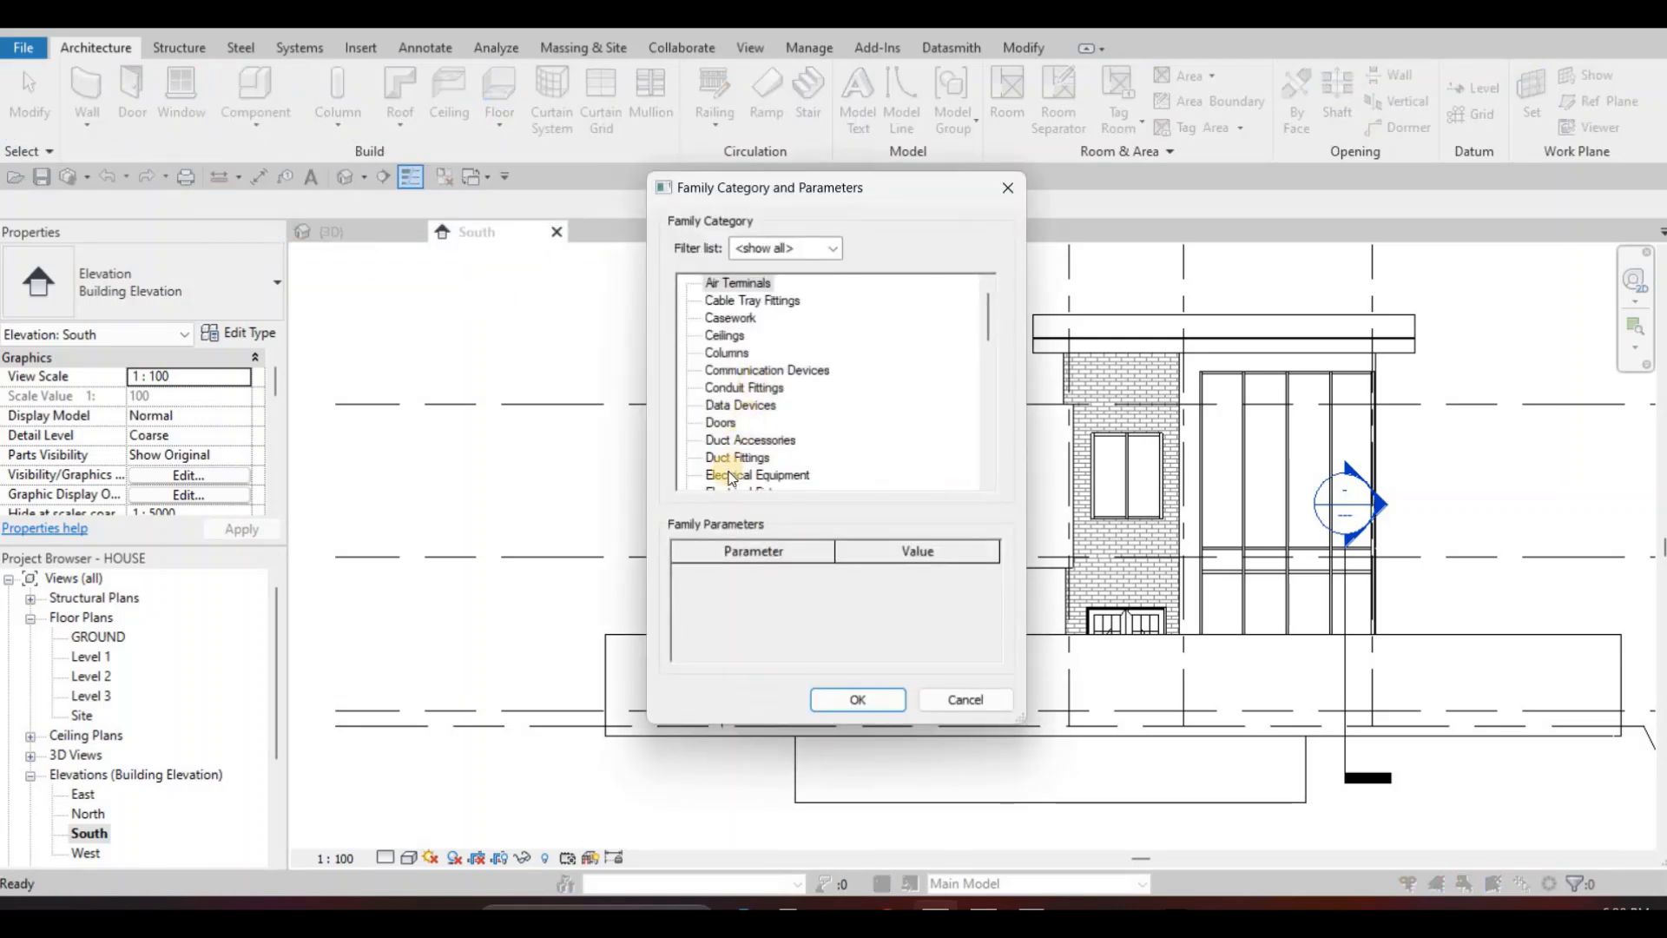
pyautogui.scroll(-3, 748, 476)
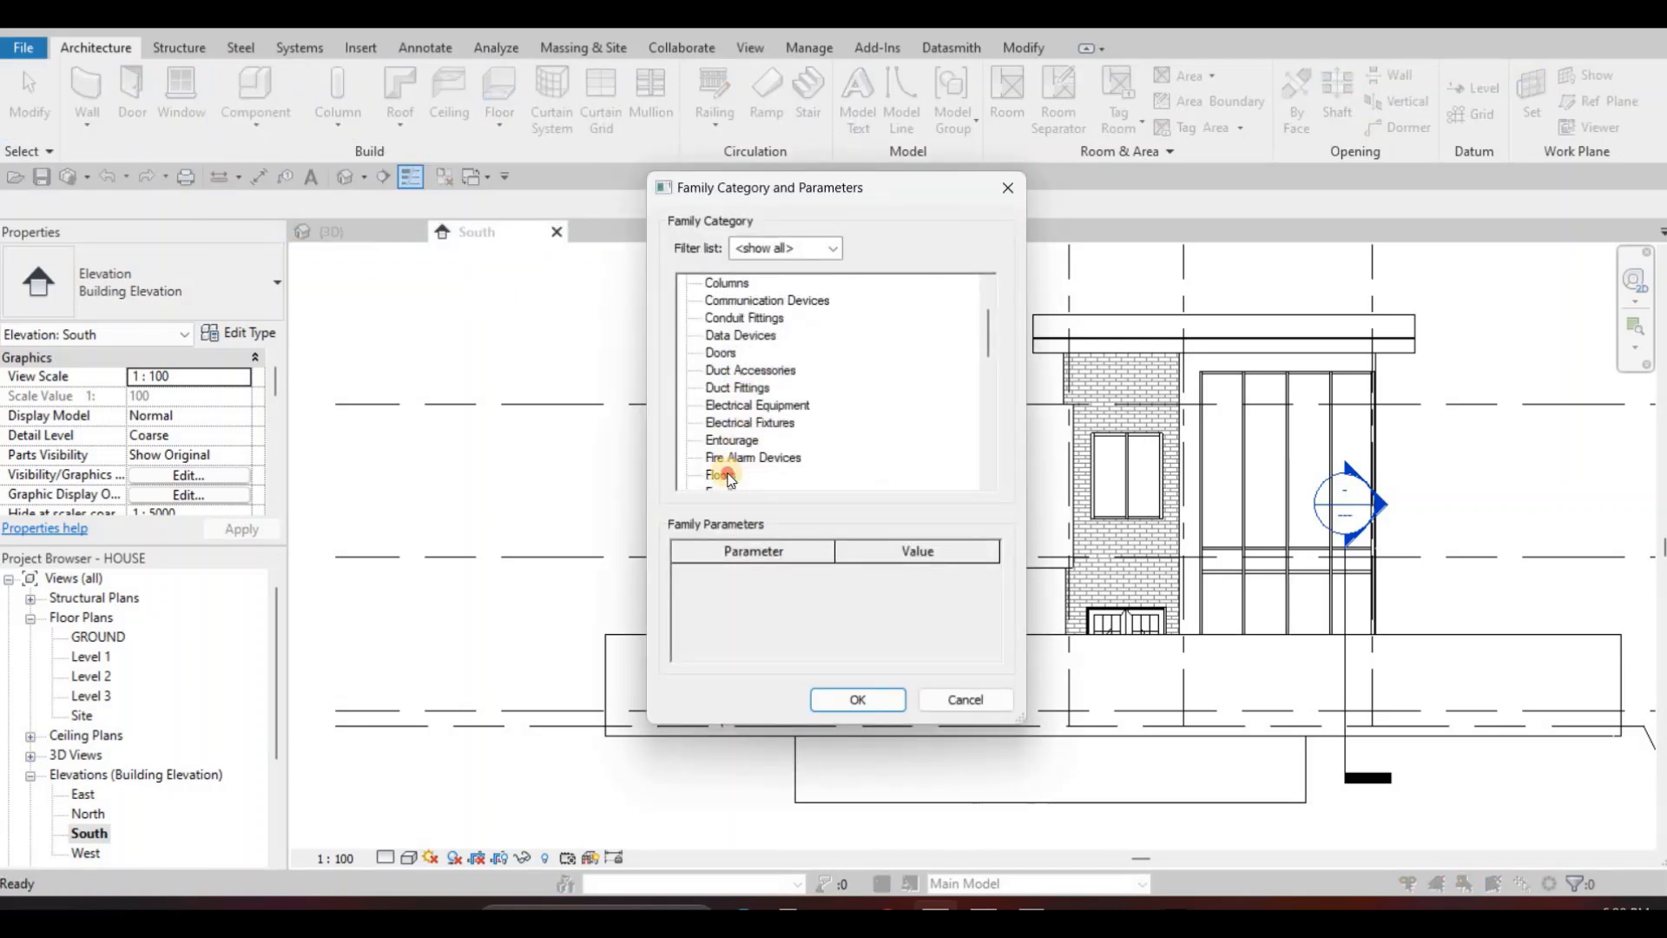
pyautogui.click(859, 697)
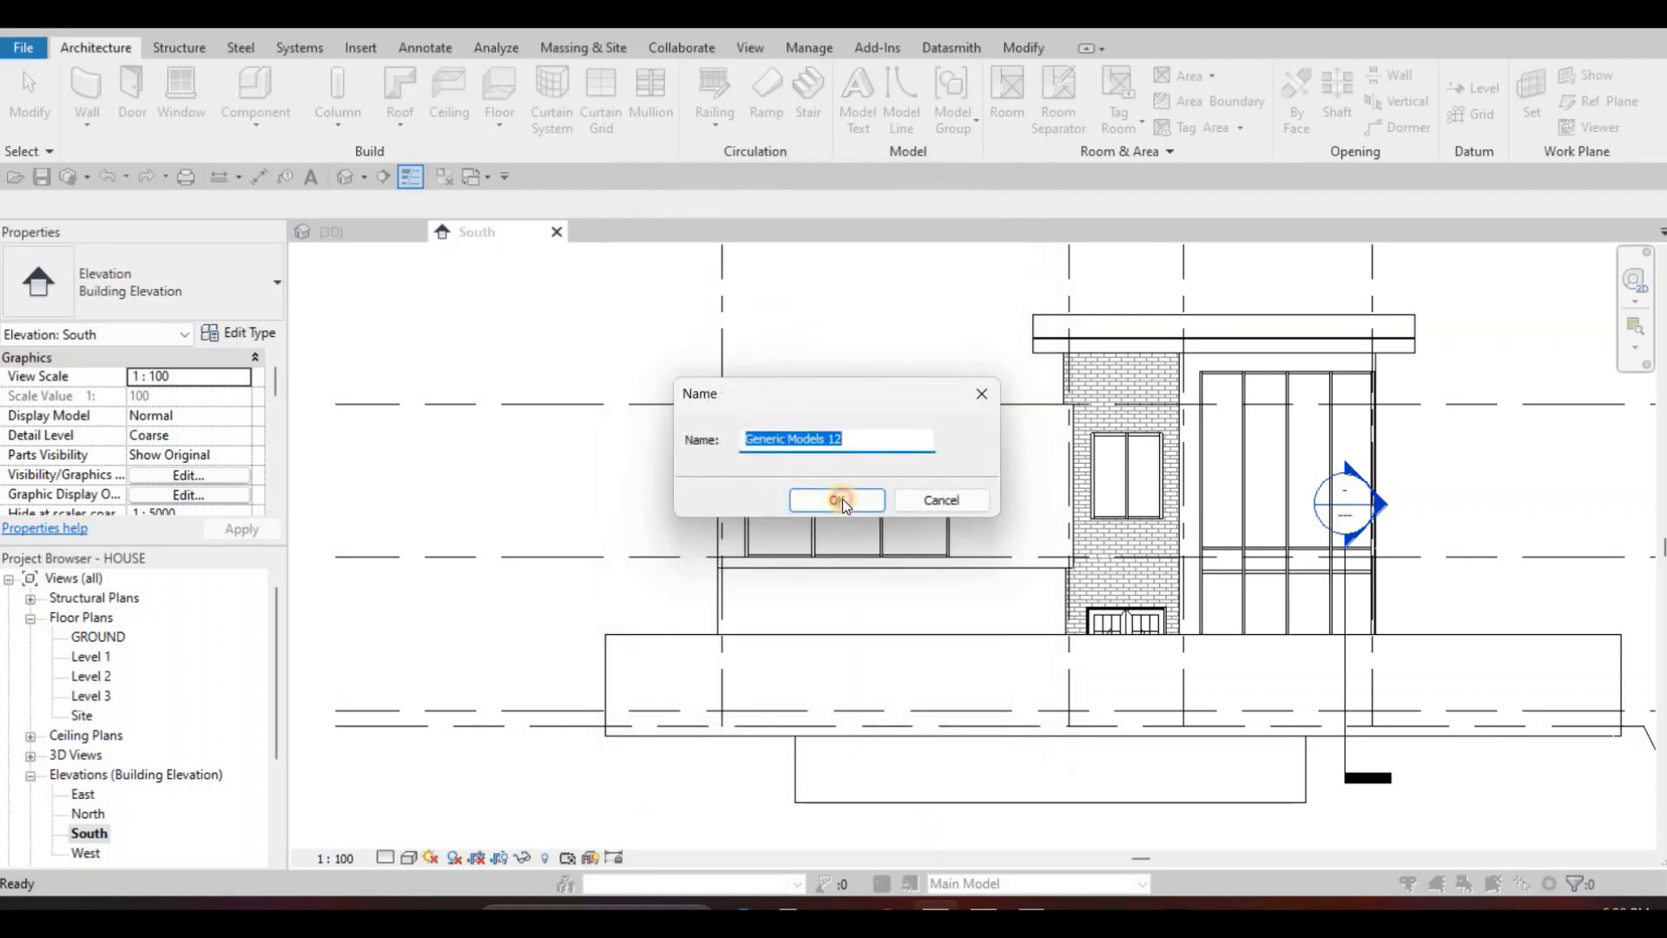
pyautogui.press('Return')
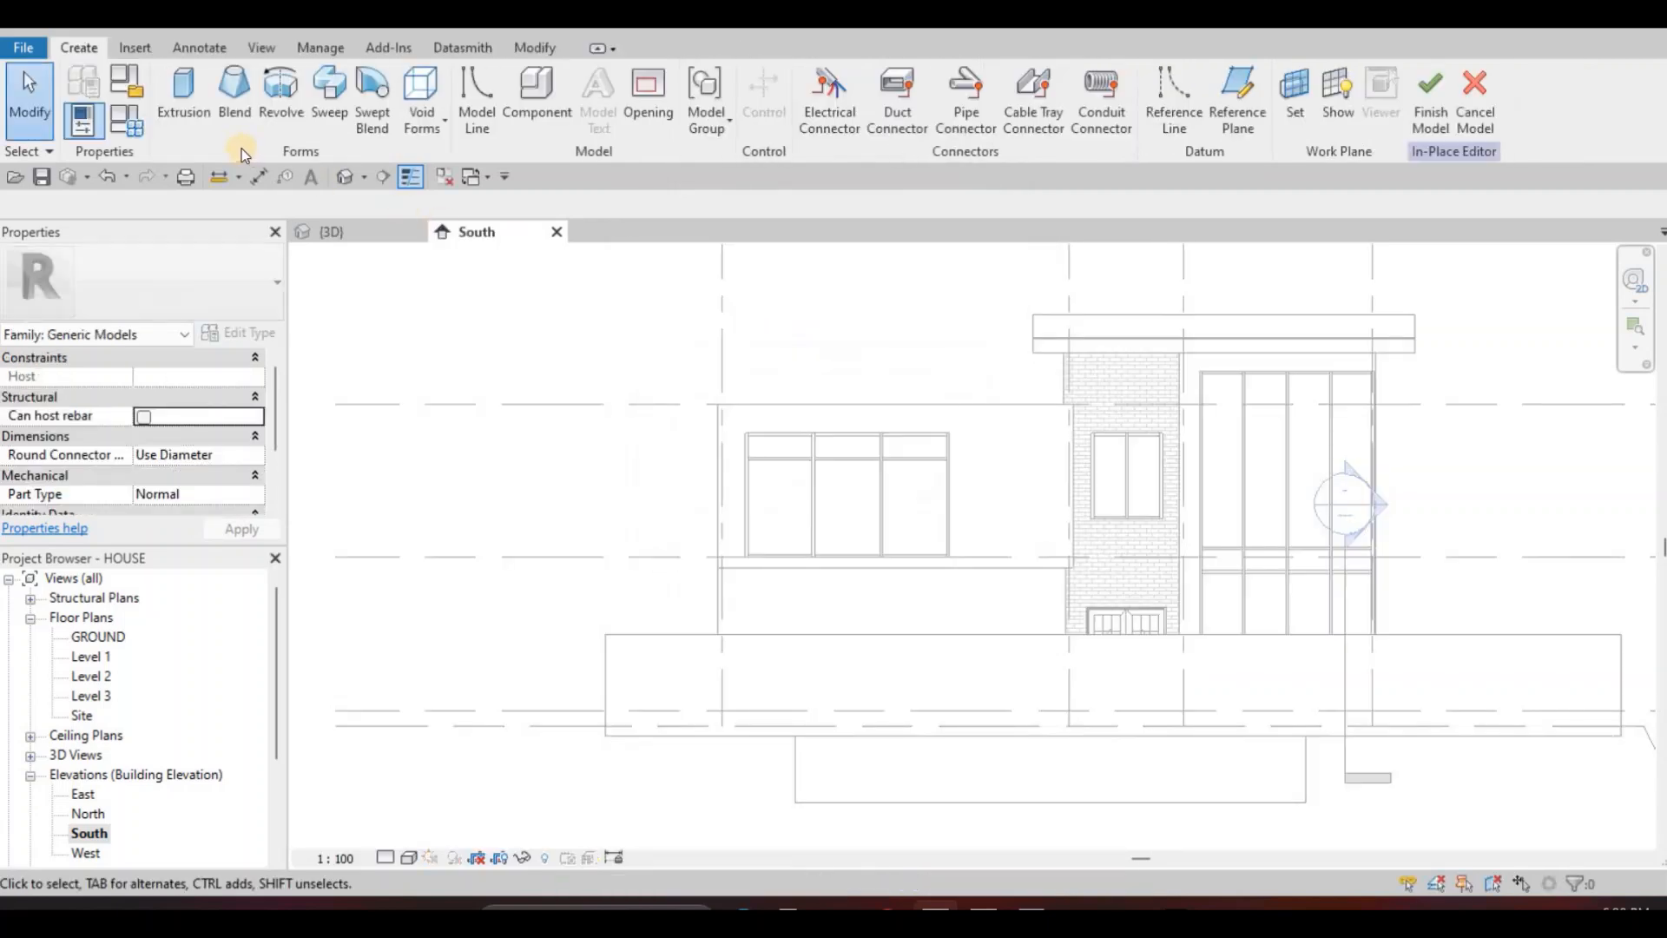
# Start an extrusion and set its work plane by picking the exterior wall face of the upper-floor volume beside the large window.
pyautogui.click(181, 117)
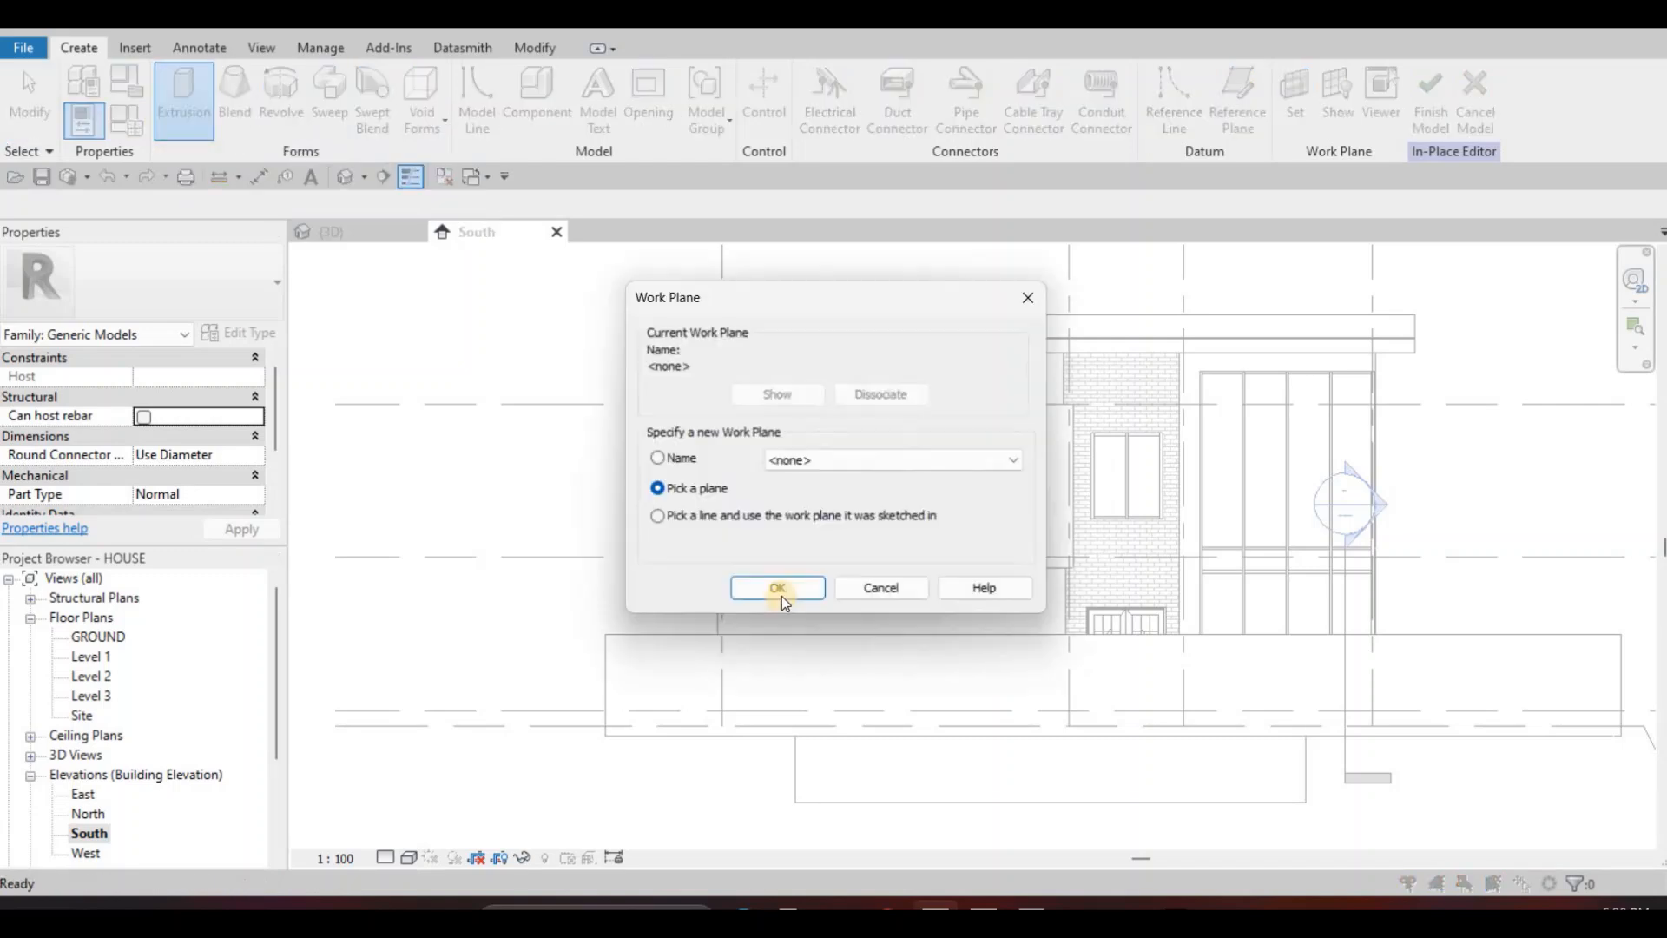
pyautogui.click(783, 587)
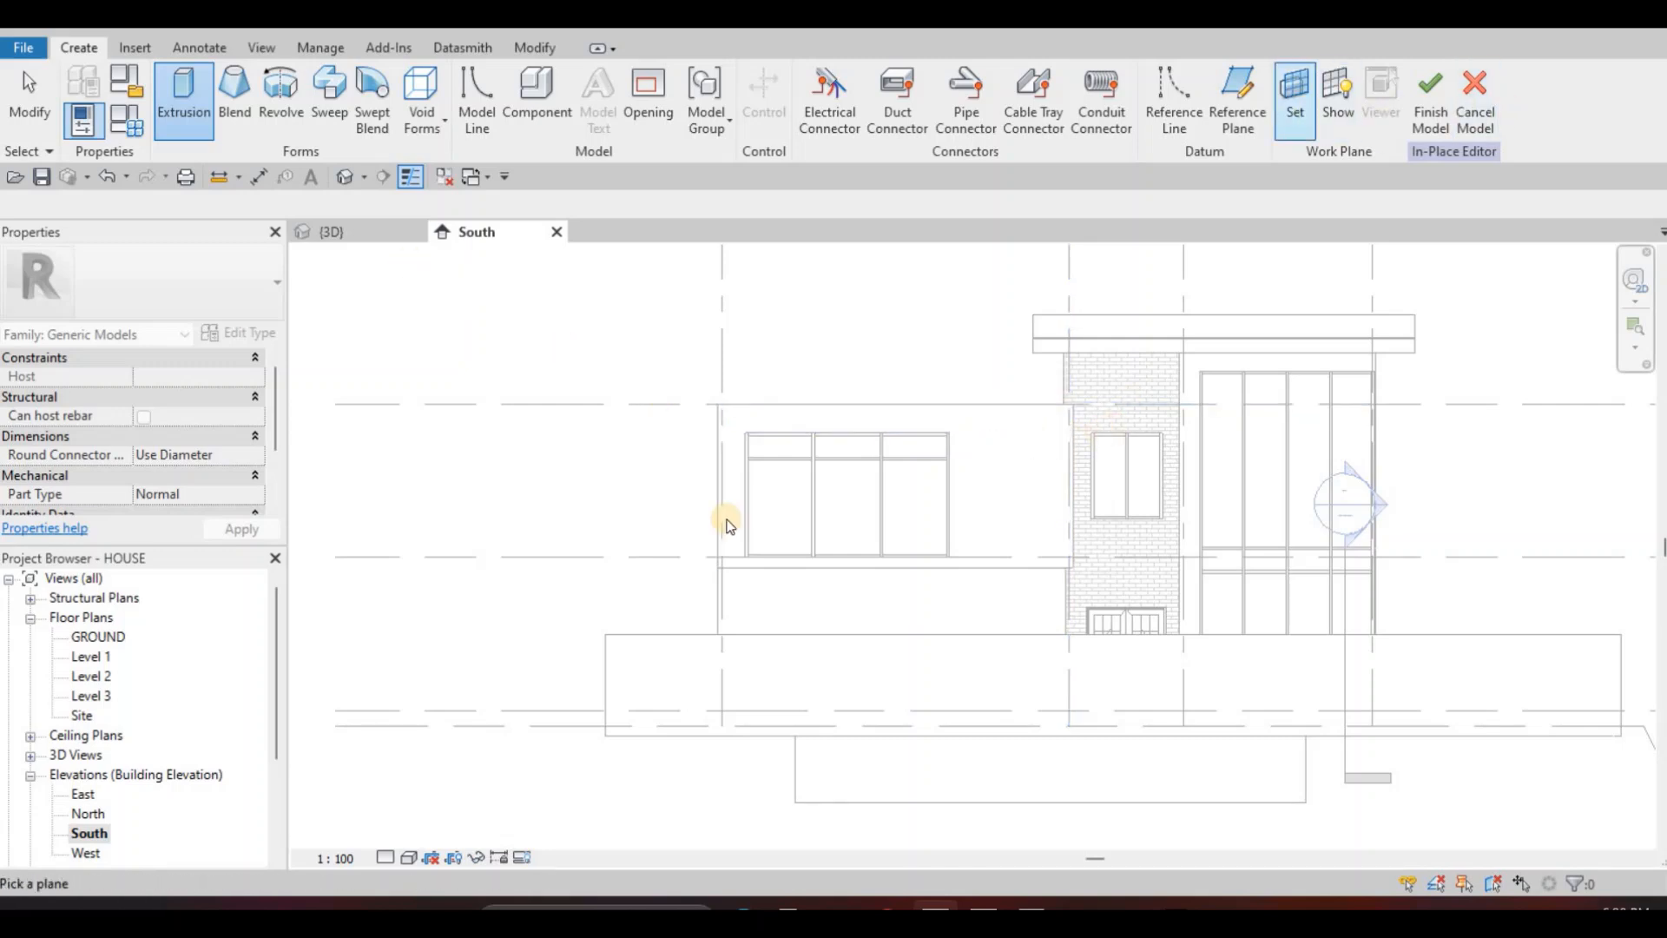
pyautogui.press('Return')
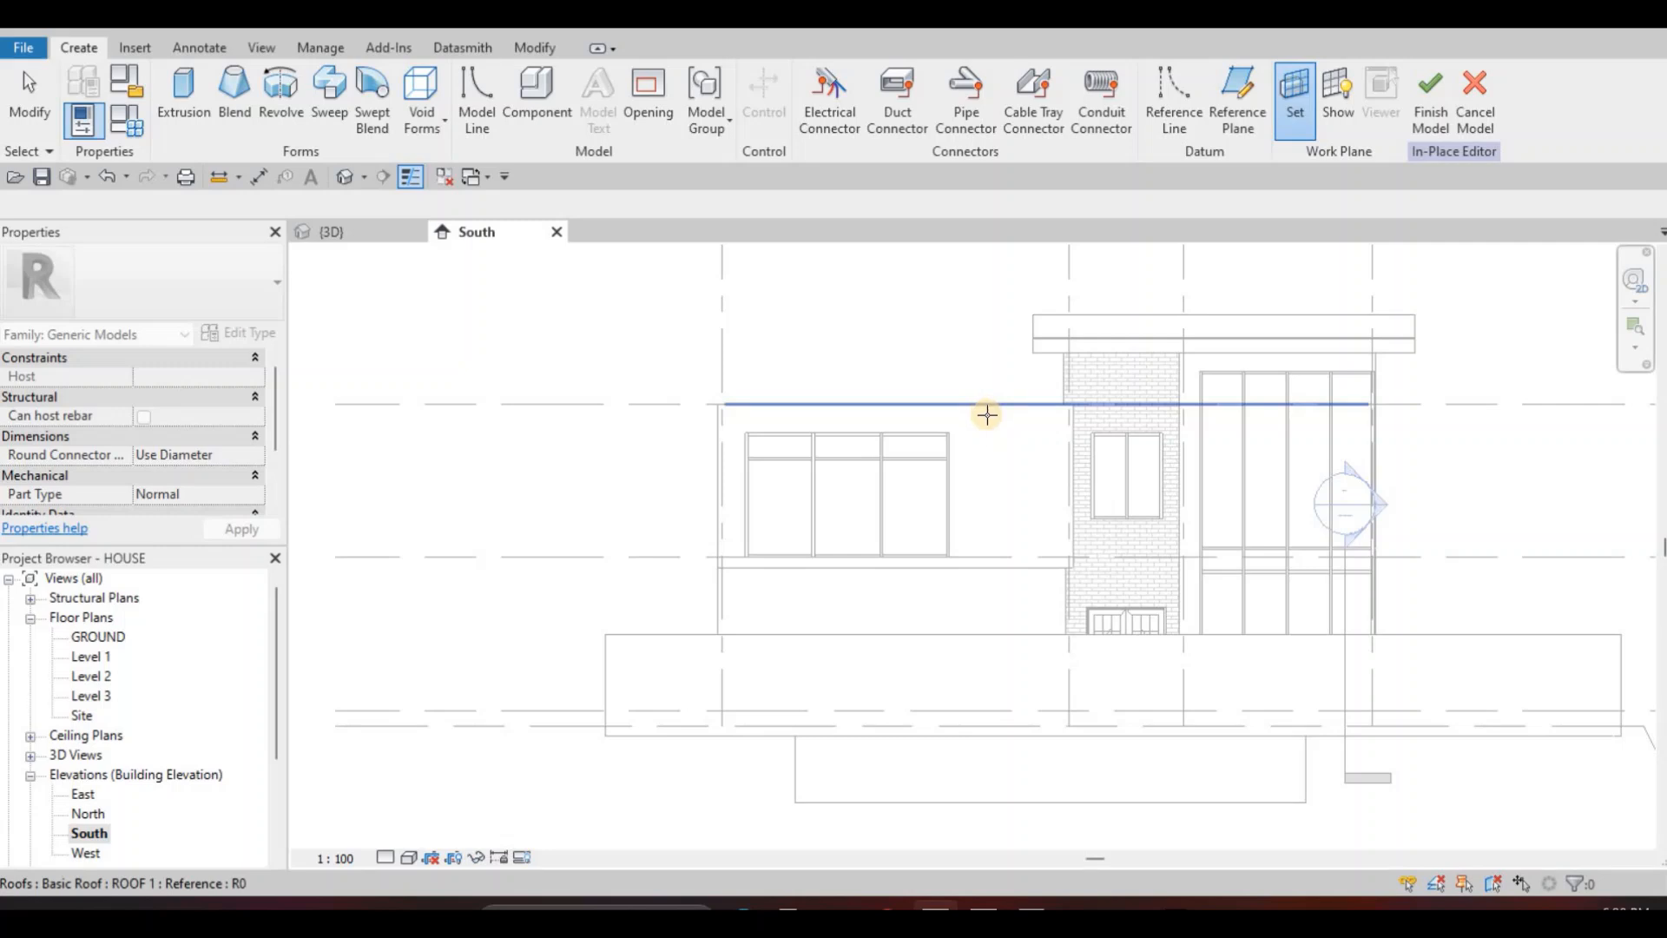
pyautogui.press('Tab')
pyautogui.press('Tab')
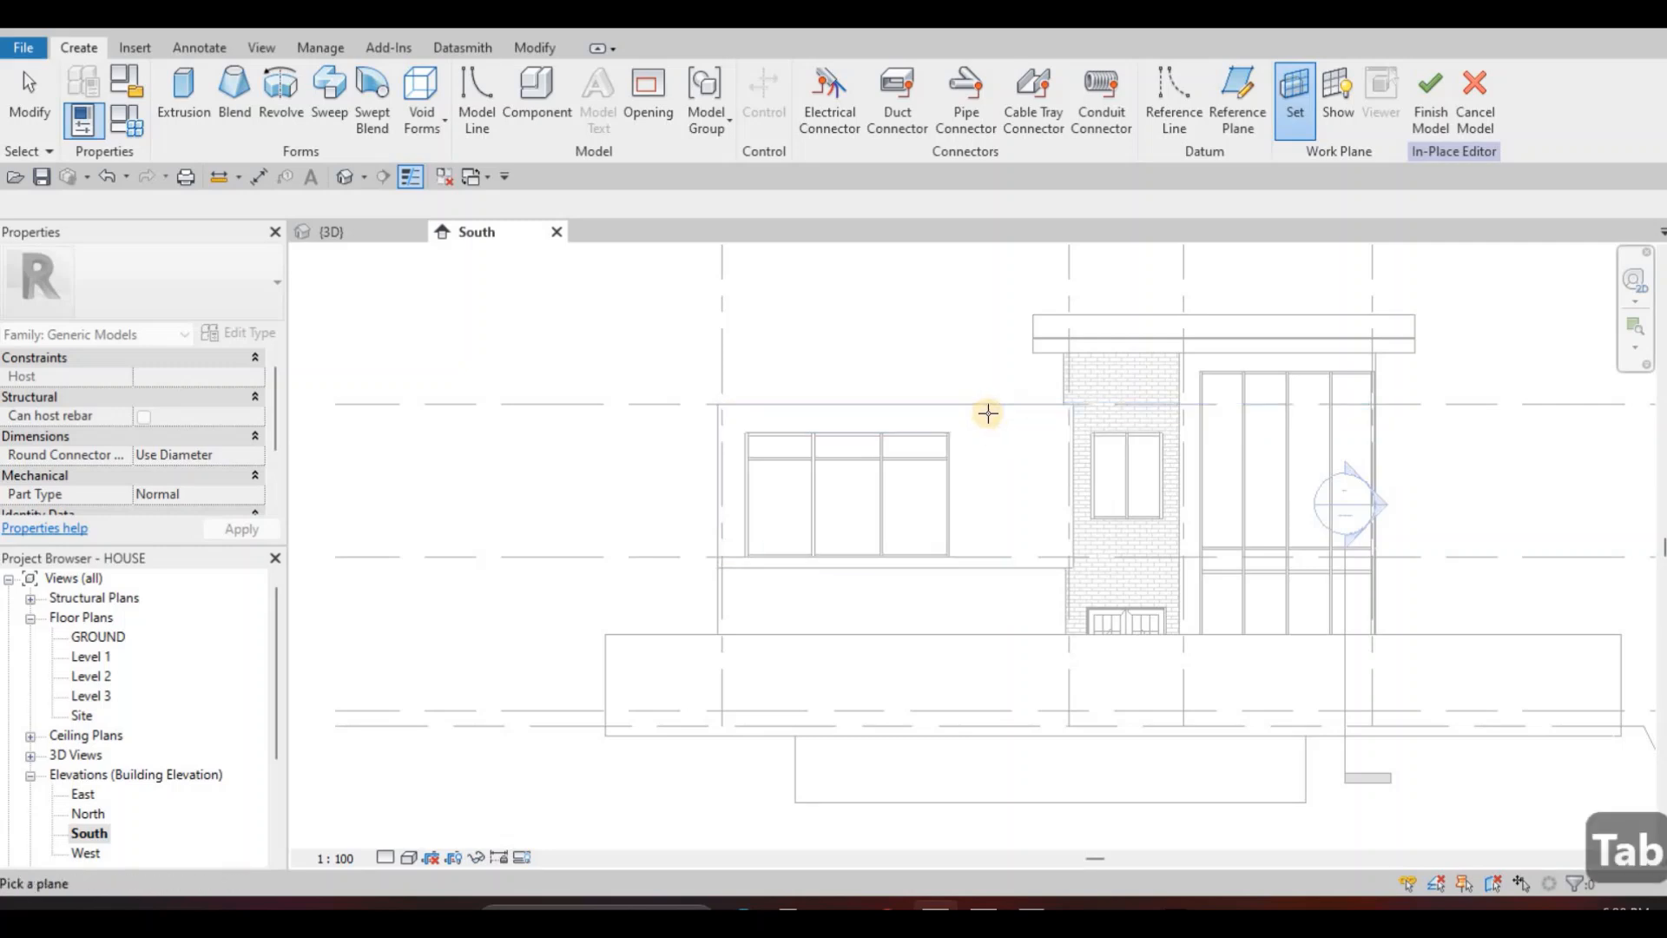
pyautogui.click(1018, 462)
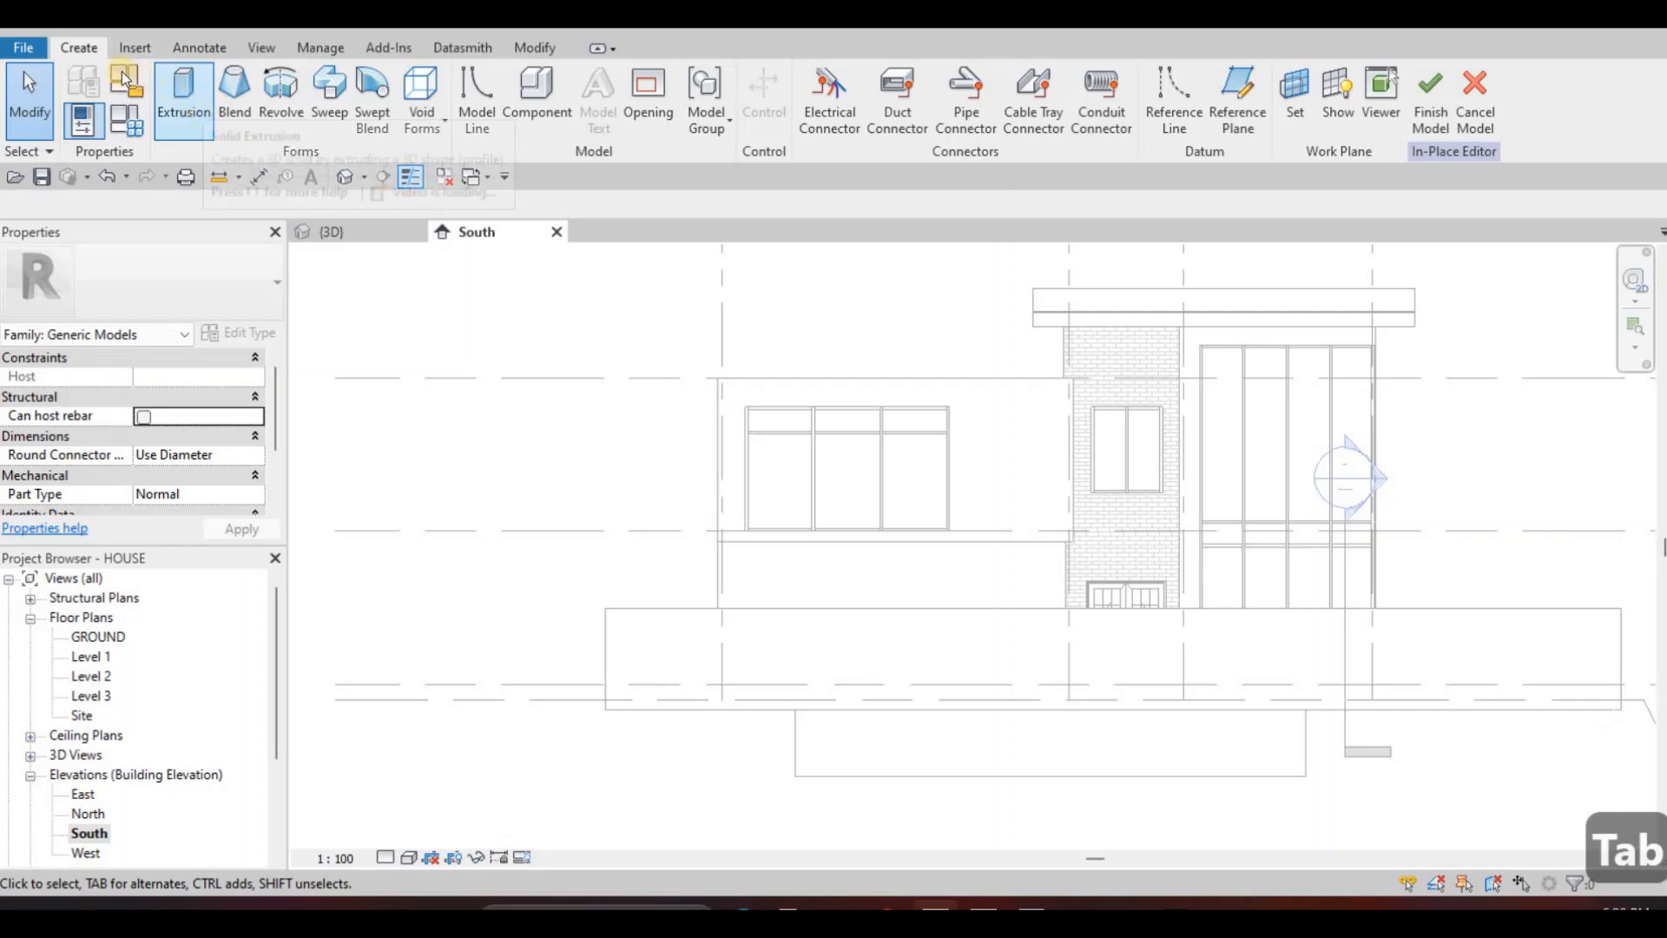
# Sketch an extrusion rectangle about 6950 mm wide and 643 mm high on the top edge of the window volume.
pyautogui.click(188, 87)
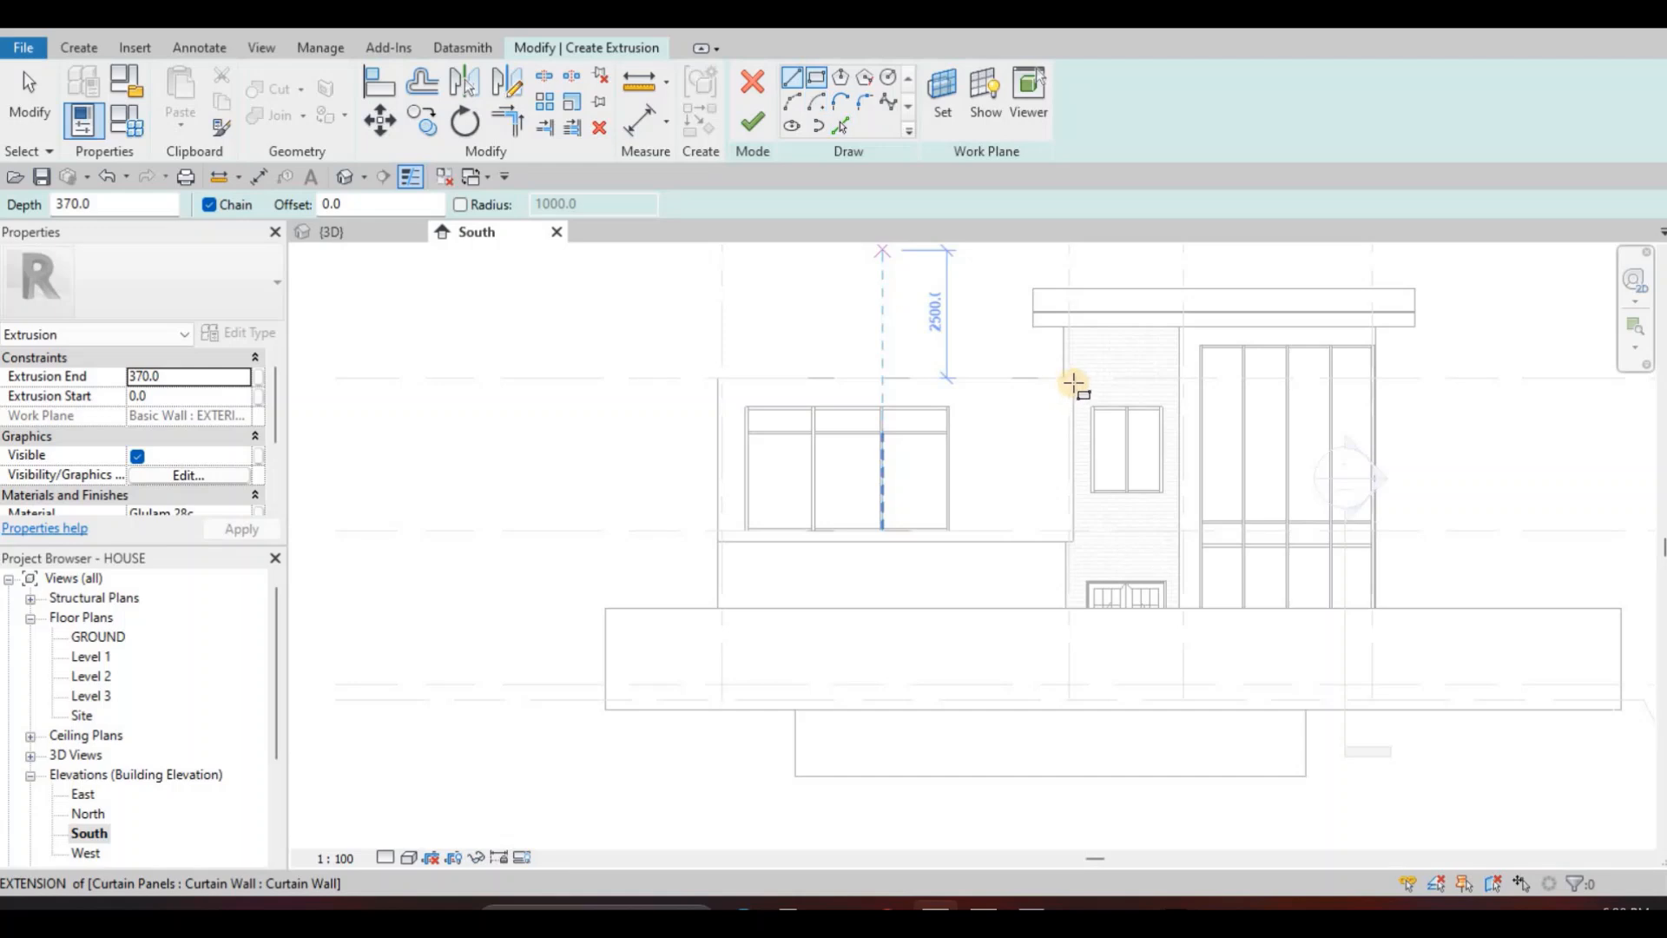
pyautogui.press('r')
pyautogui.press('c')
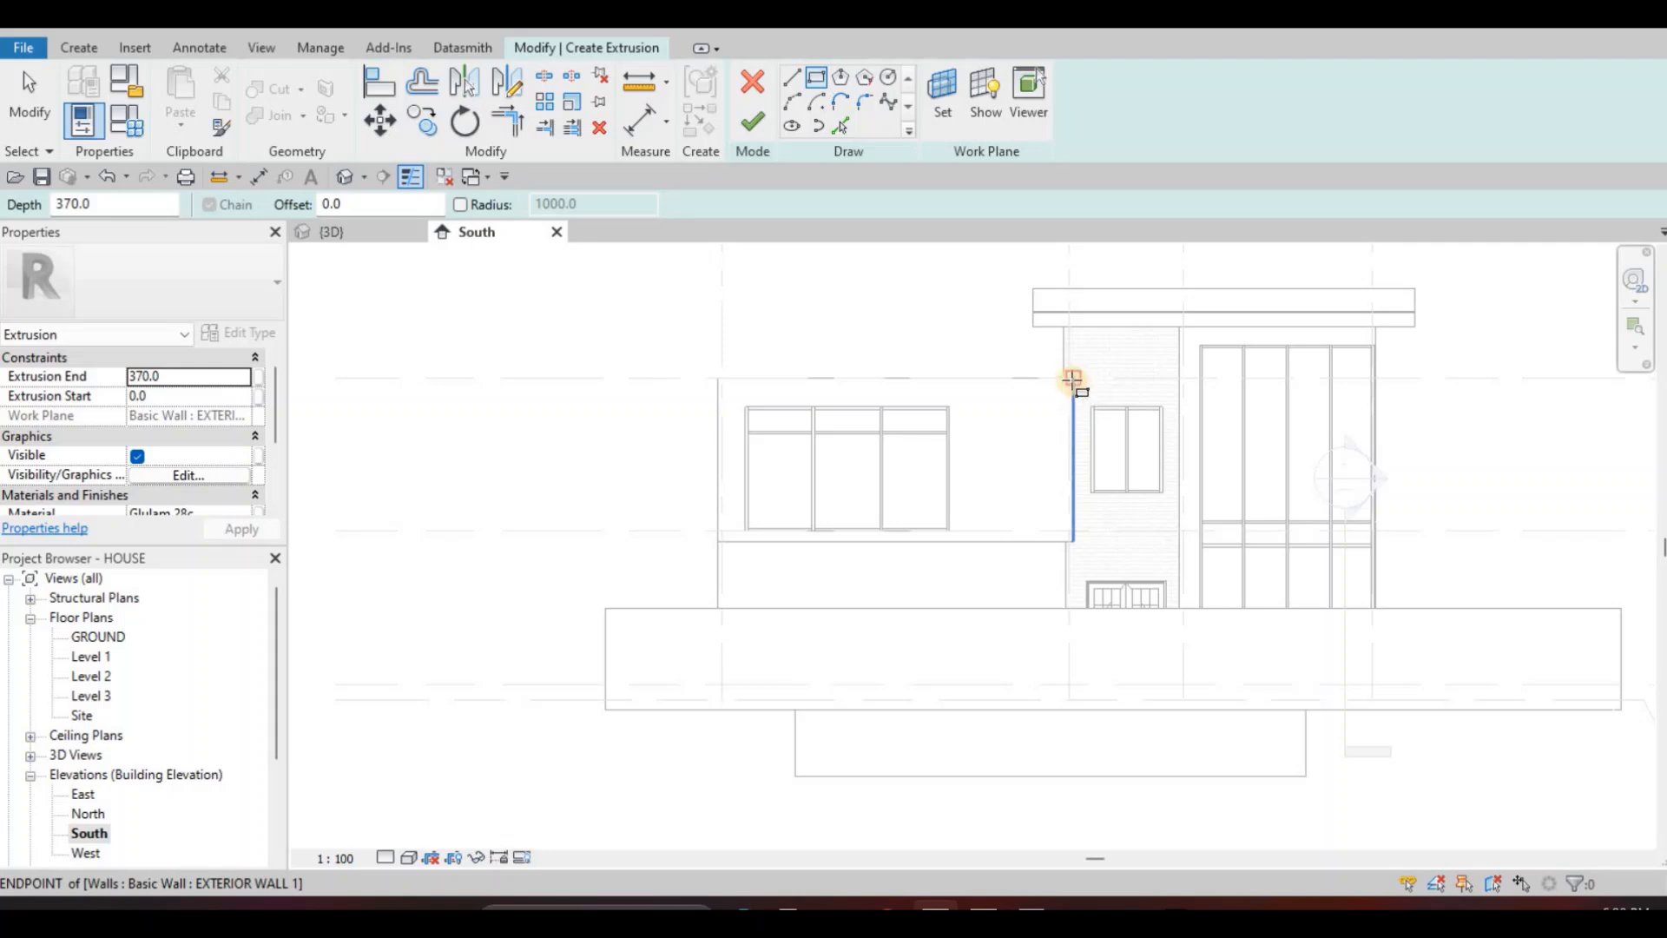
pyautogui.click(1073, 379)
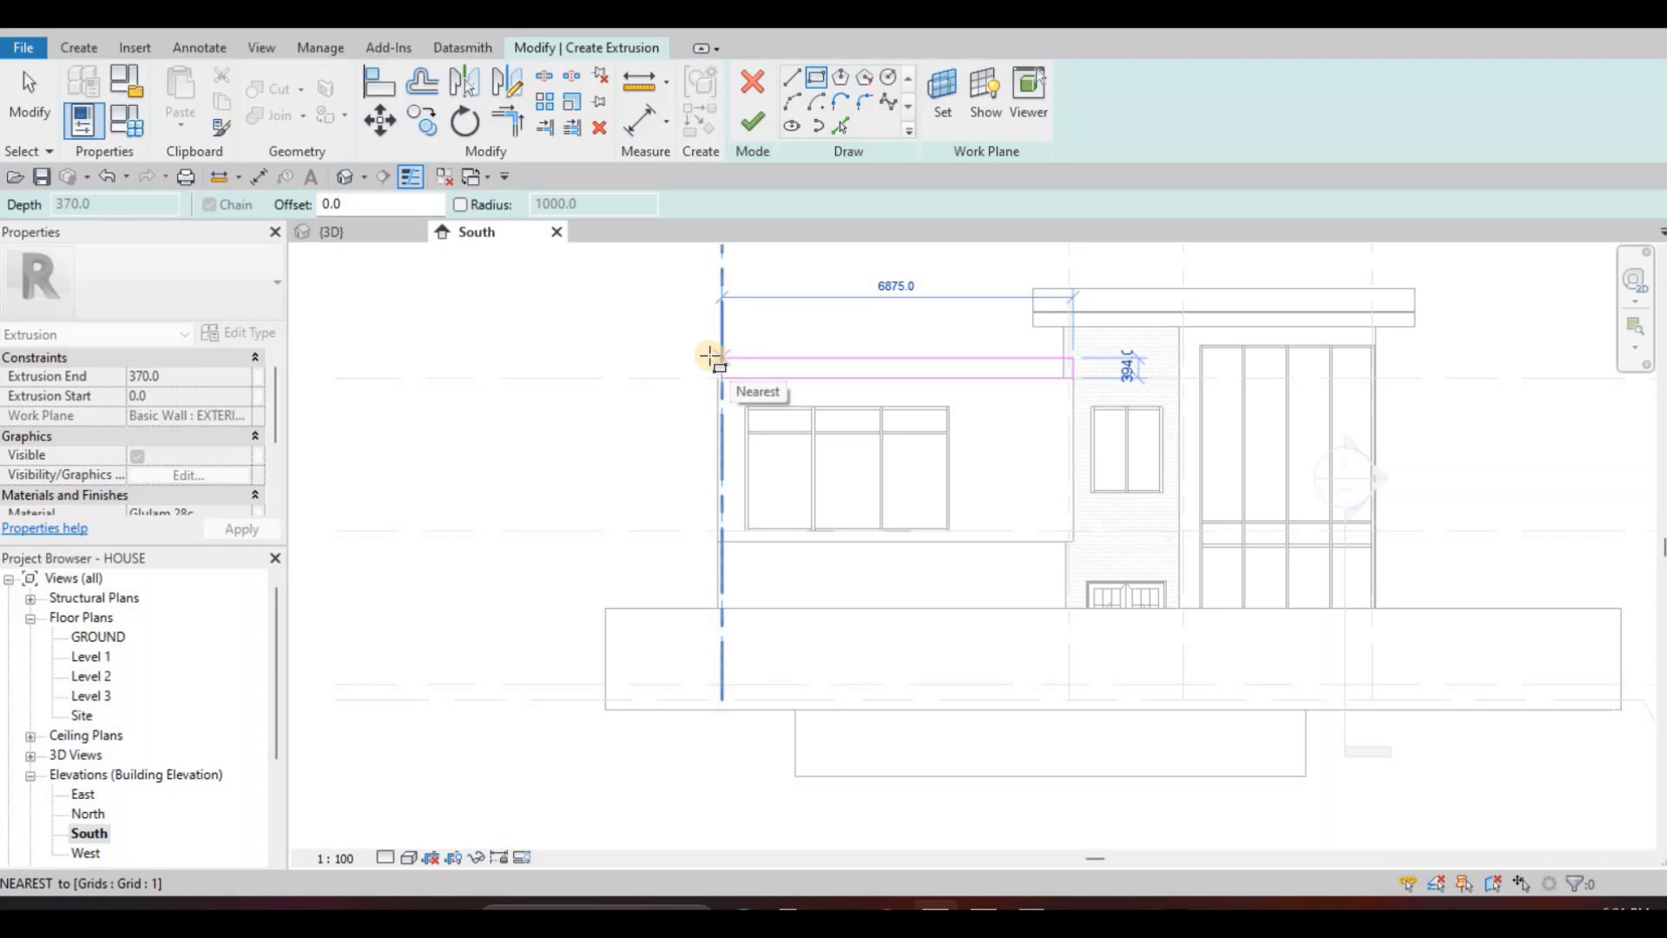
pyautogui.click(718, 347)
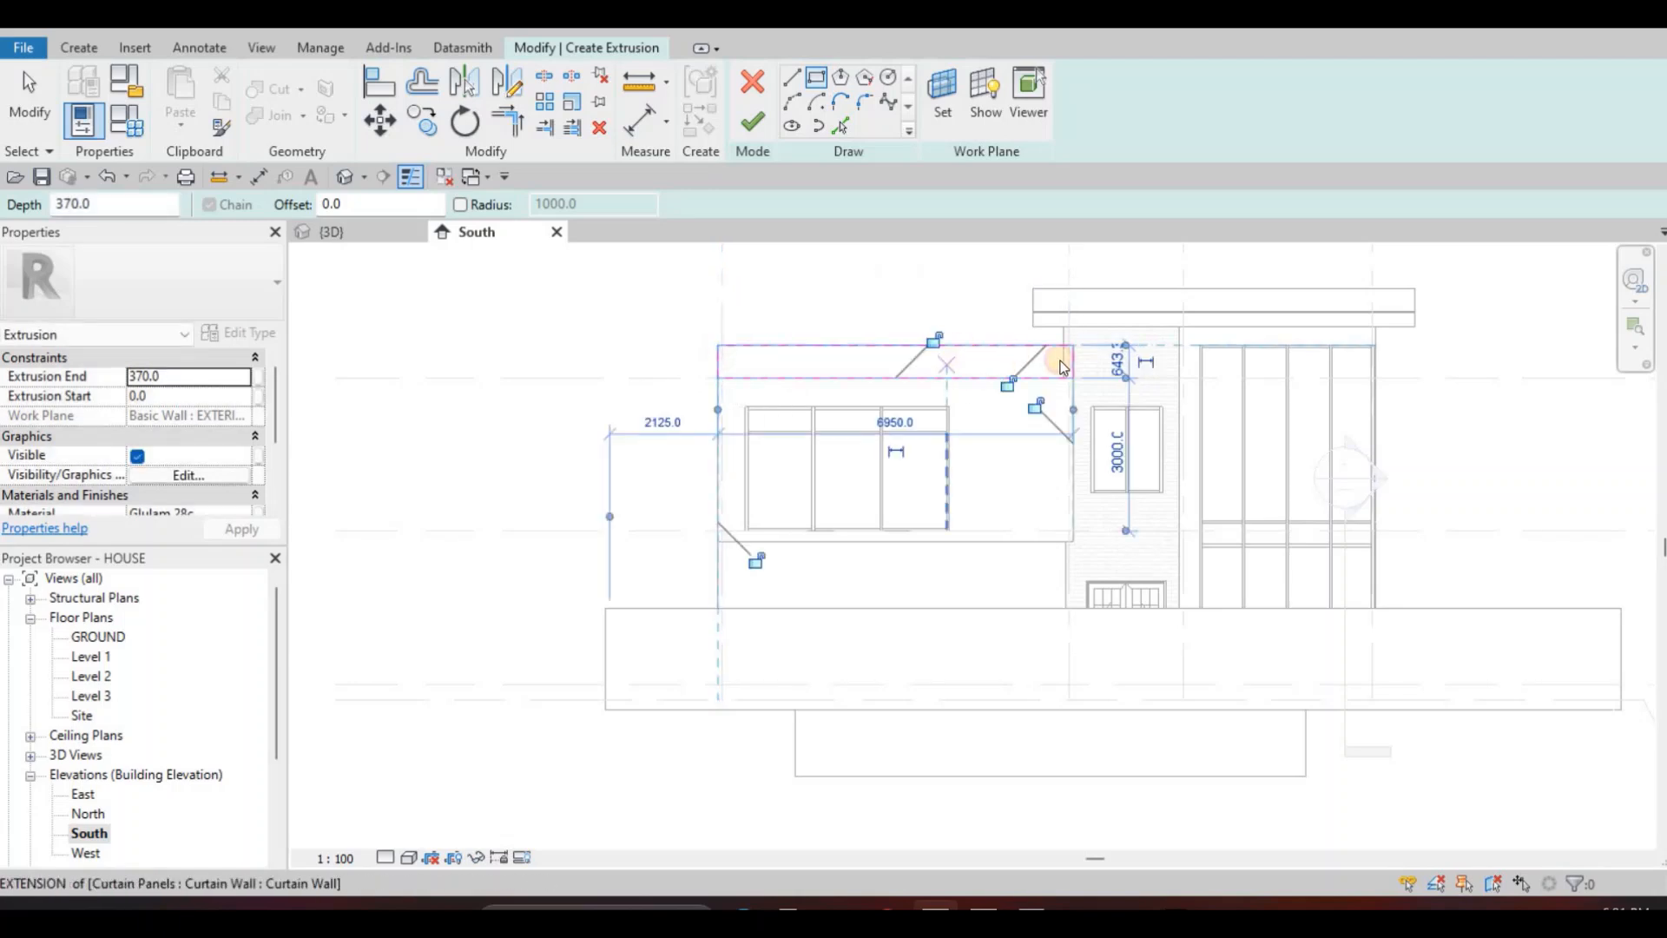
# Set the height of the rectangle above the window volume to 400 mm.
pyautogui.press('Escape')
pyautogui.press('Escape')
pyautogui.click(1059, 346)
pyautogui.click(1119, 361)
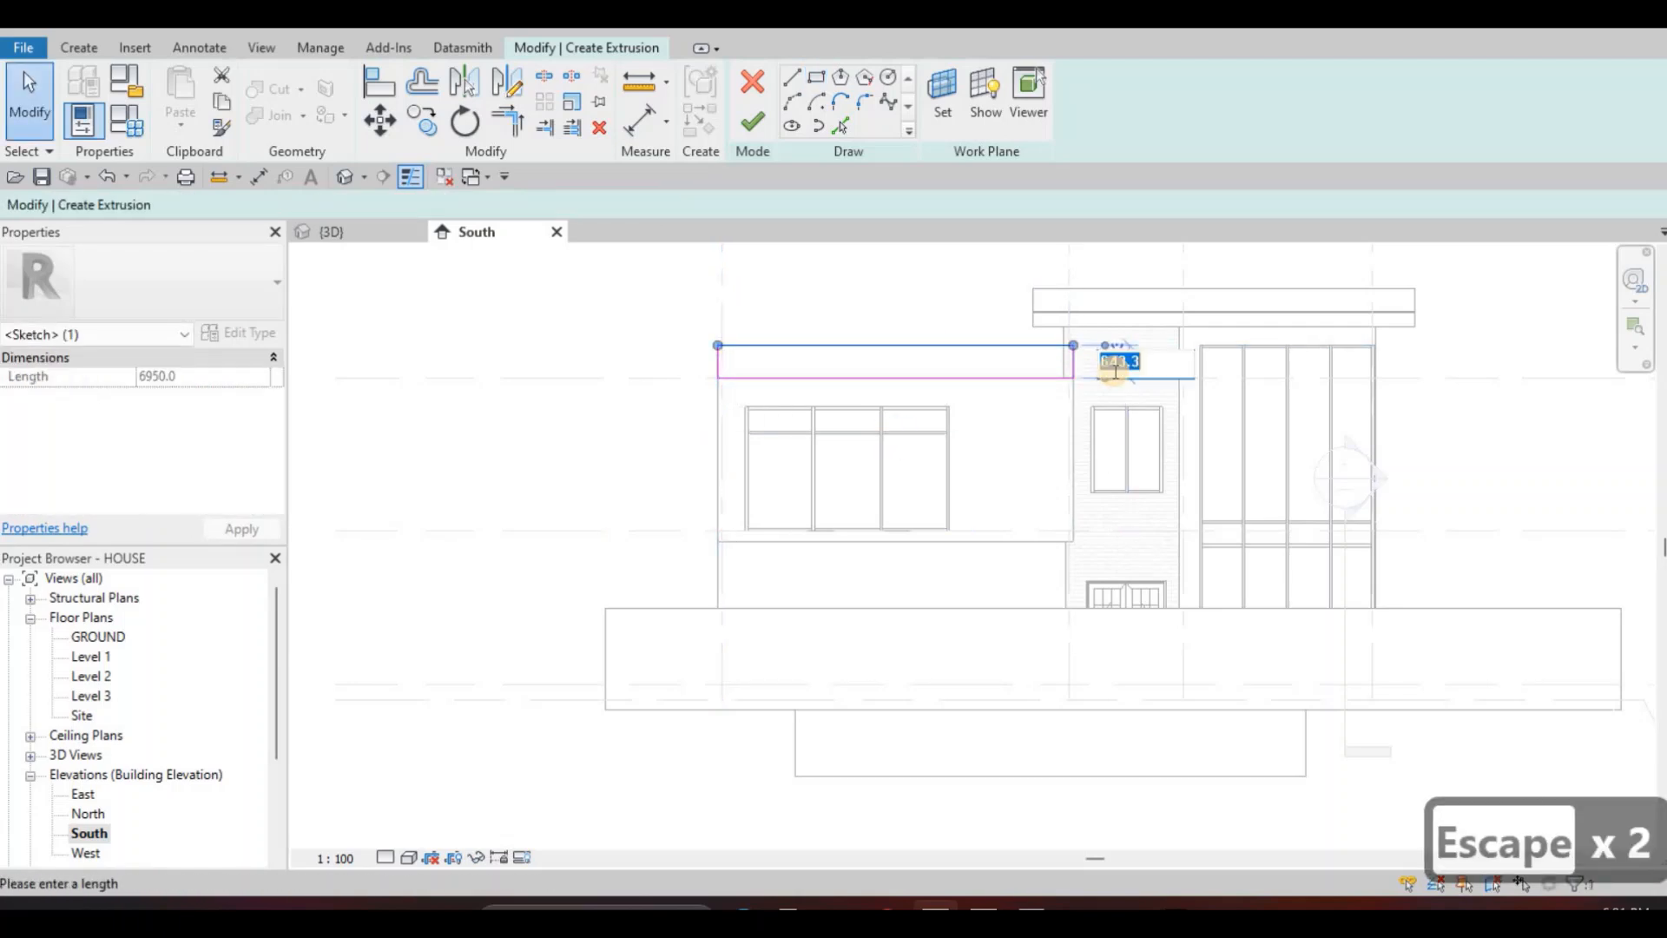
pyautogui.write('4')
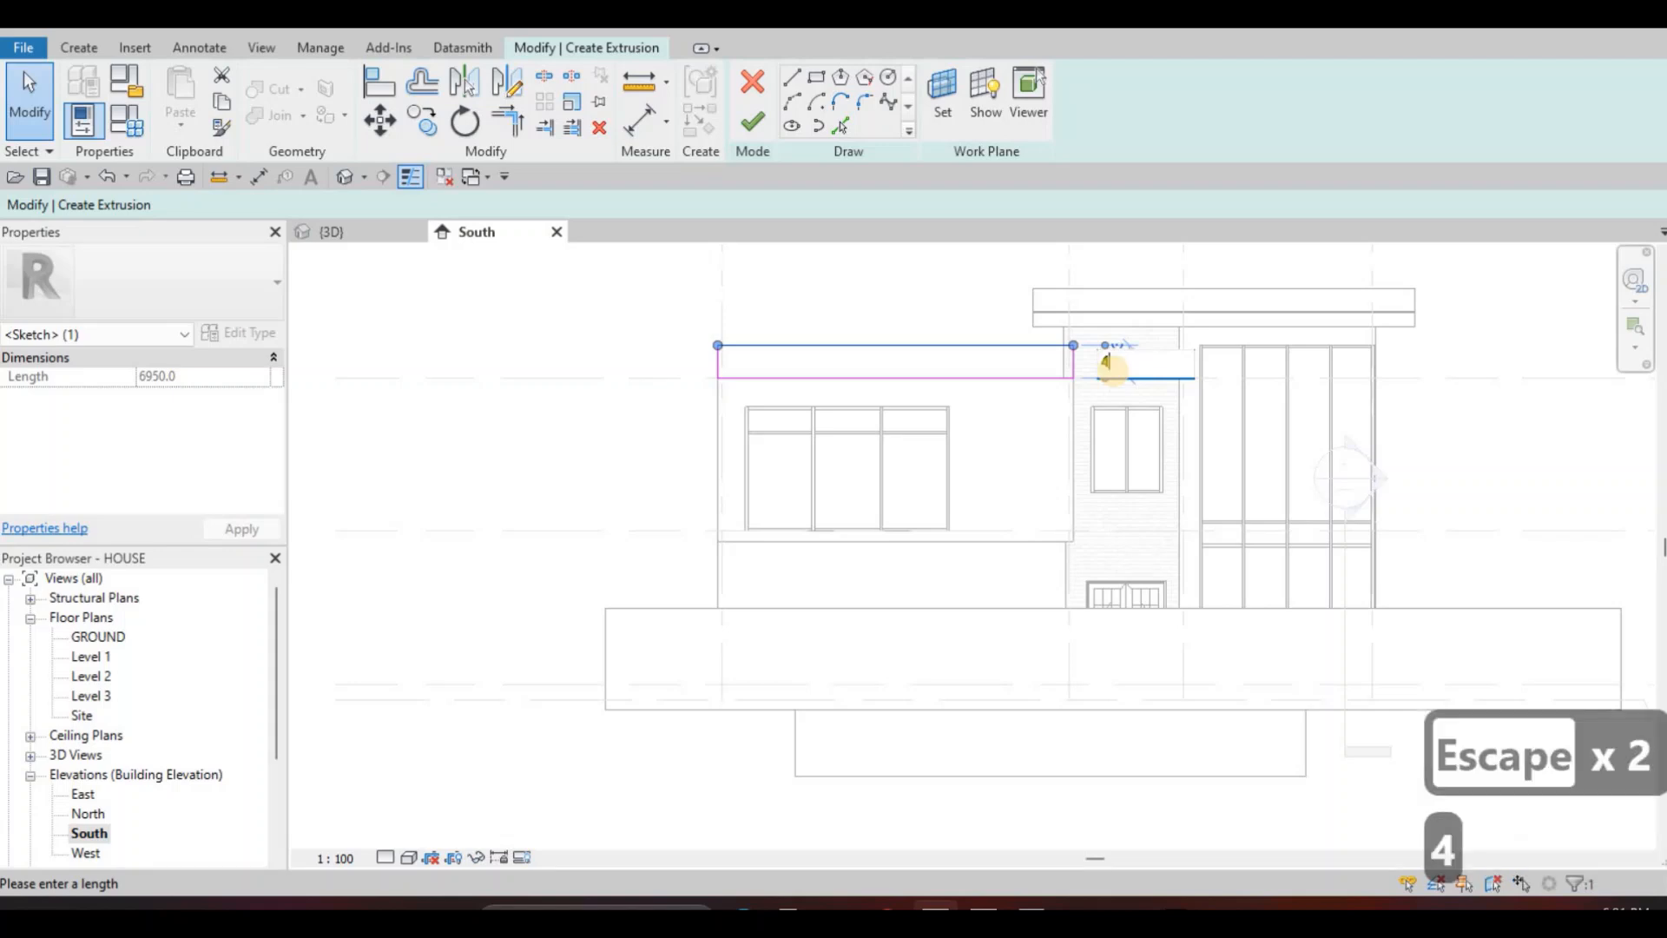
pyautogui.write('000')
pyautogui.press('BackSpace')
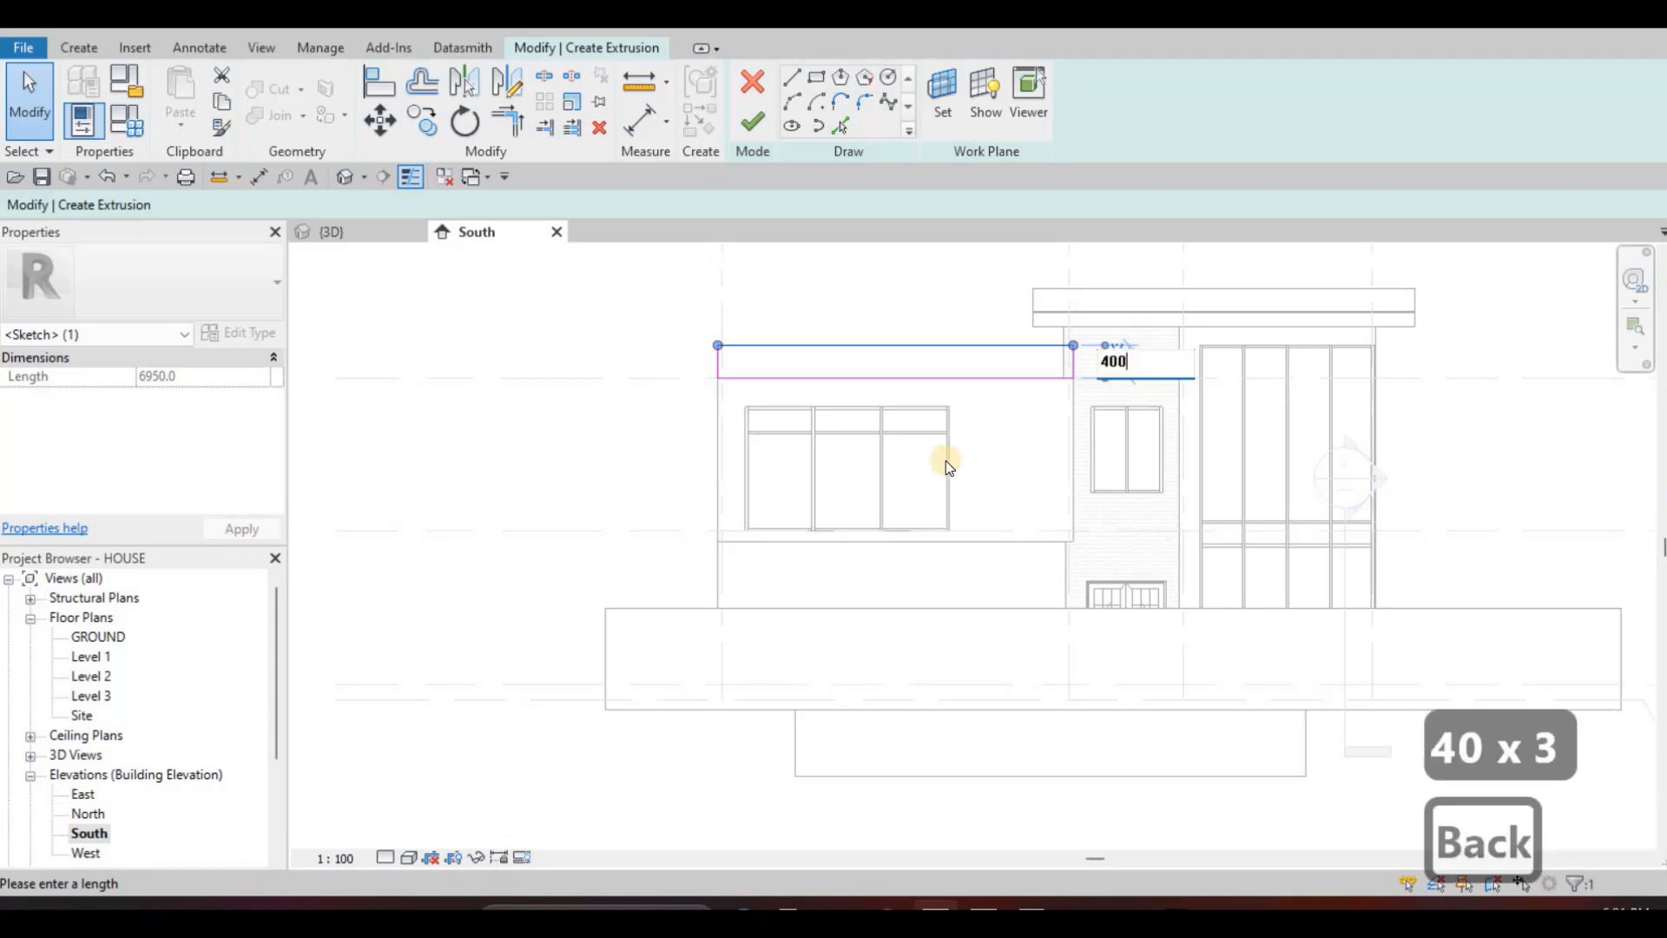
pyautogui.press('Return')
pyautogui.press('Escape')
pyautogui.press('Escape')
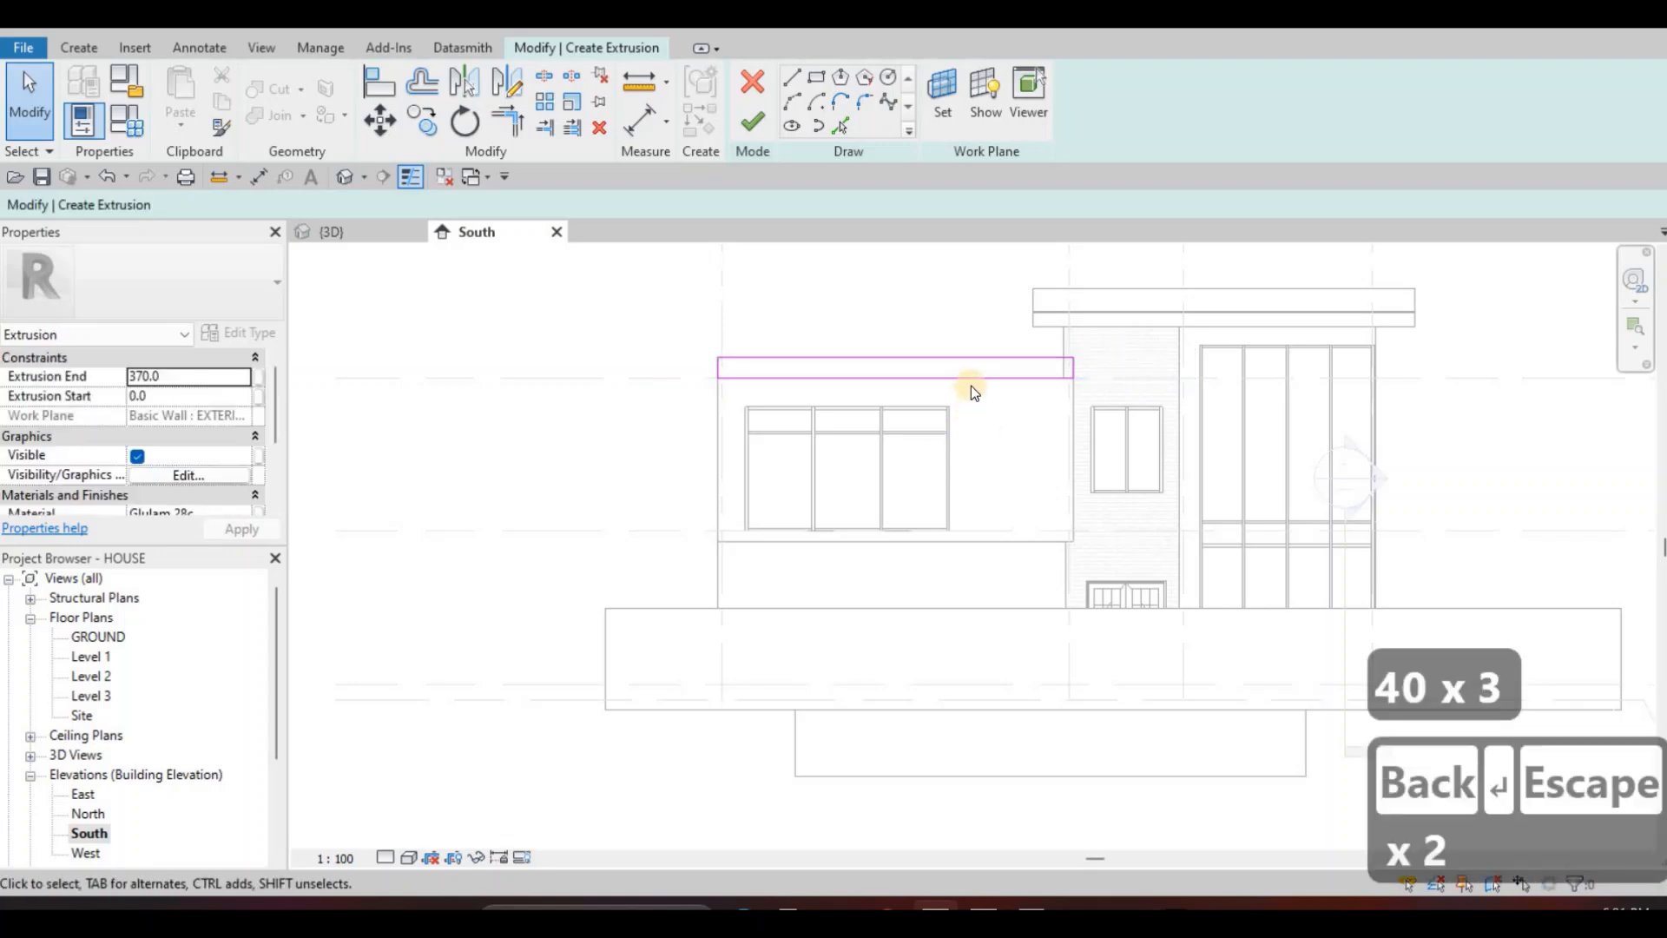
# Sketch a vertical rectangle about 380 mm wide and 3000 mm high along the volume's edge beside the brick wall.
pyautogui.click(815, 76)
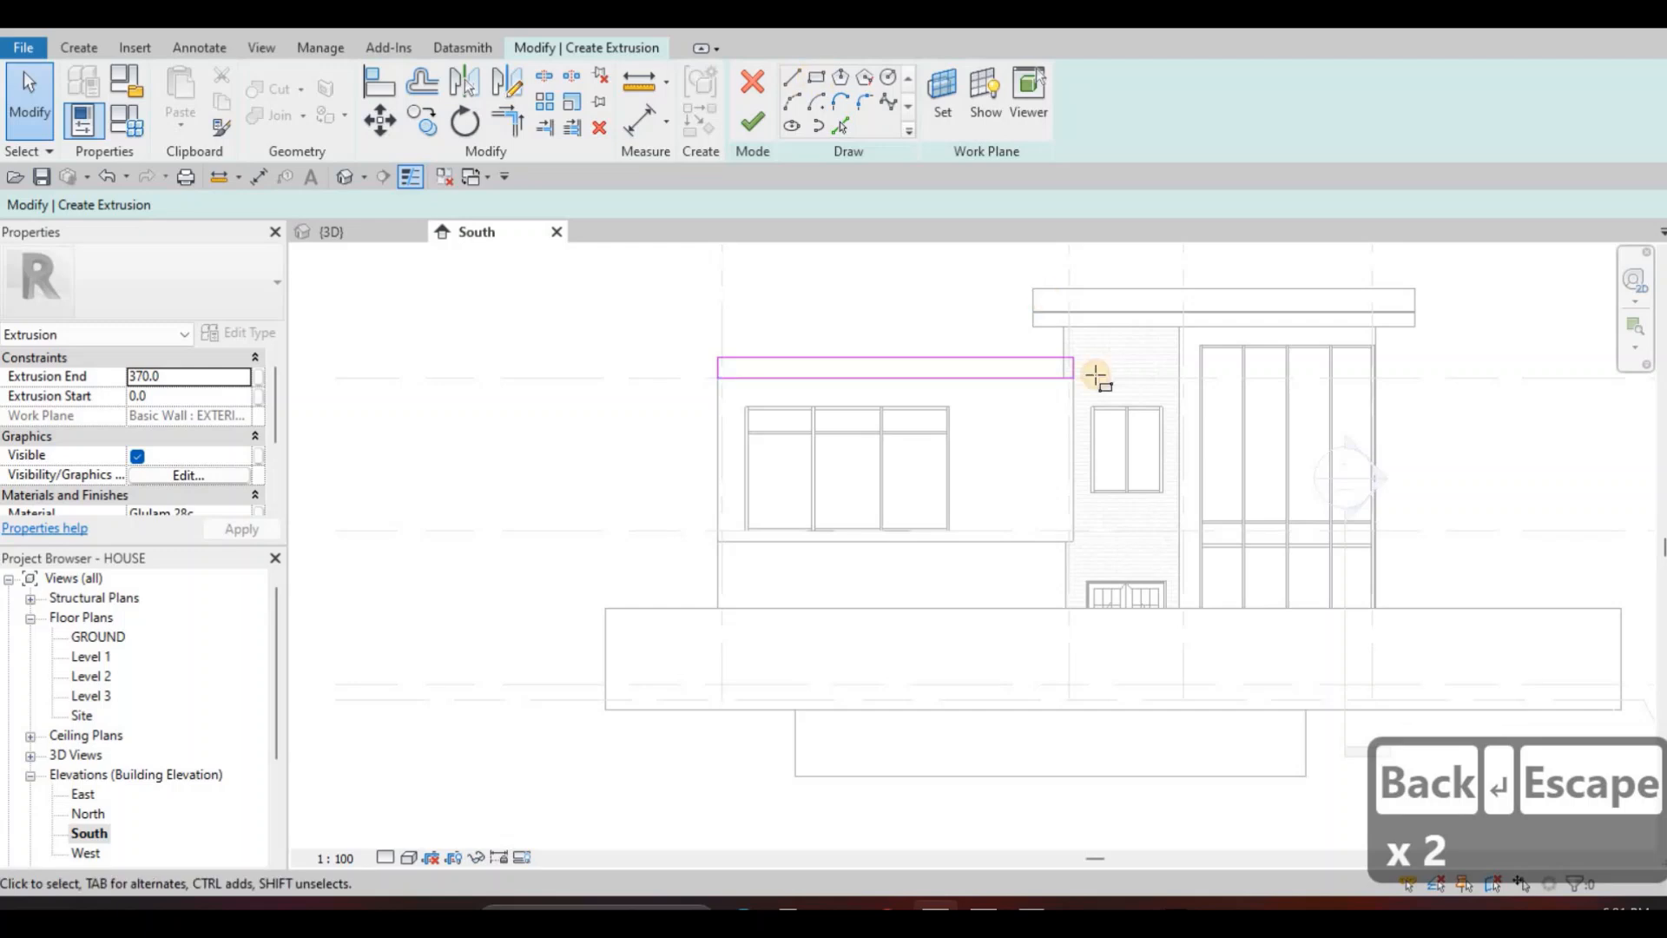
pyautogui.scroll(2, 1071, 372)
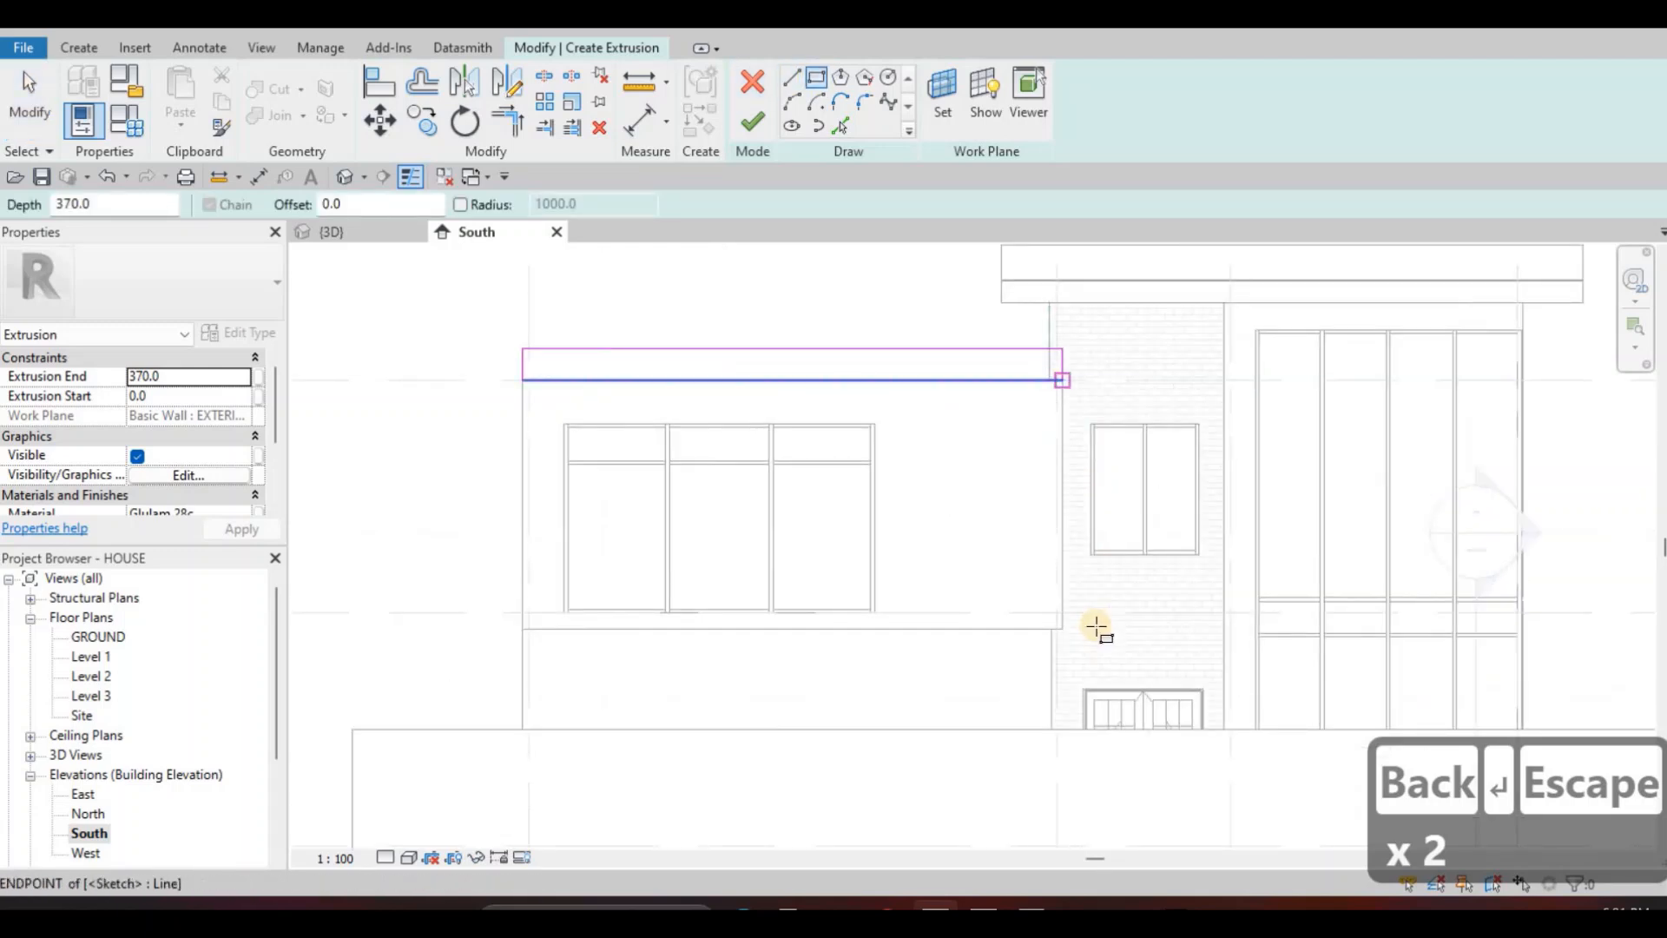
pyautogui.click(1092, 612)
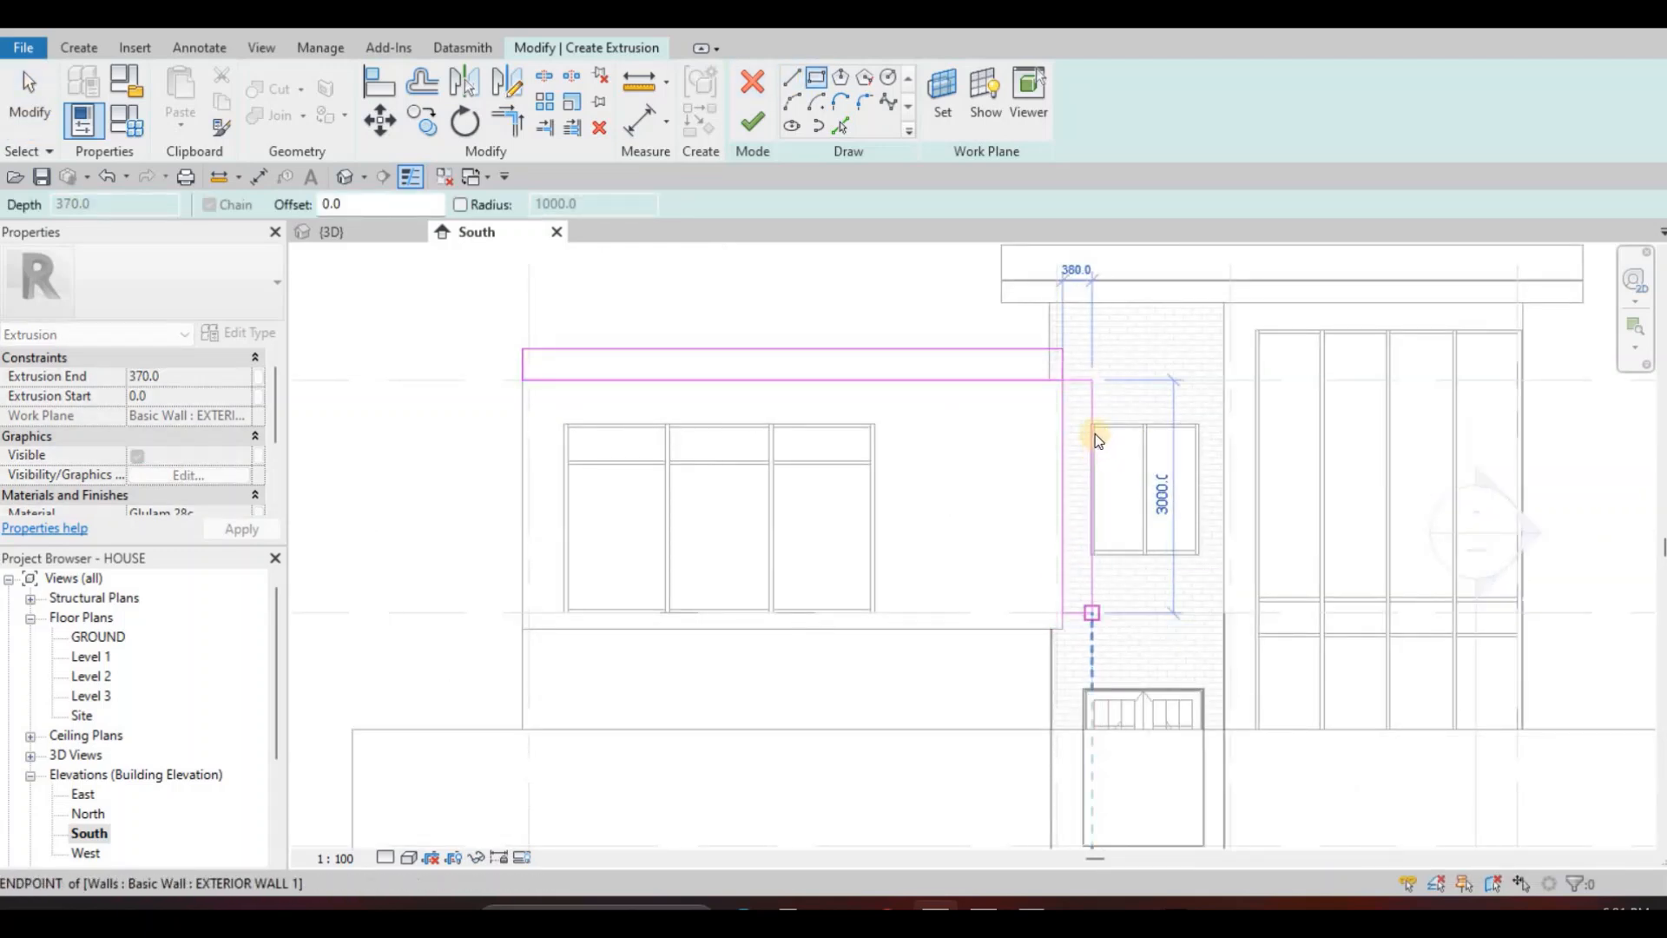
pyautogui.press('Escape')
pyautogui.press('Escape')
# Set the vertical rectangle's width to 400 mm.
pyautogui.click(1083, 330)
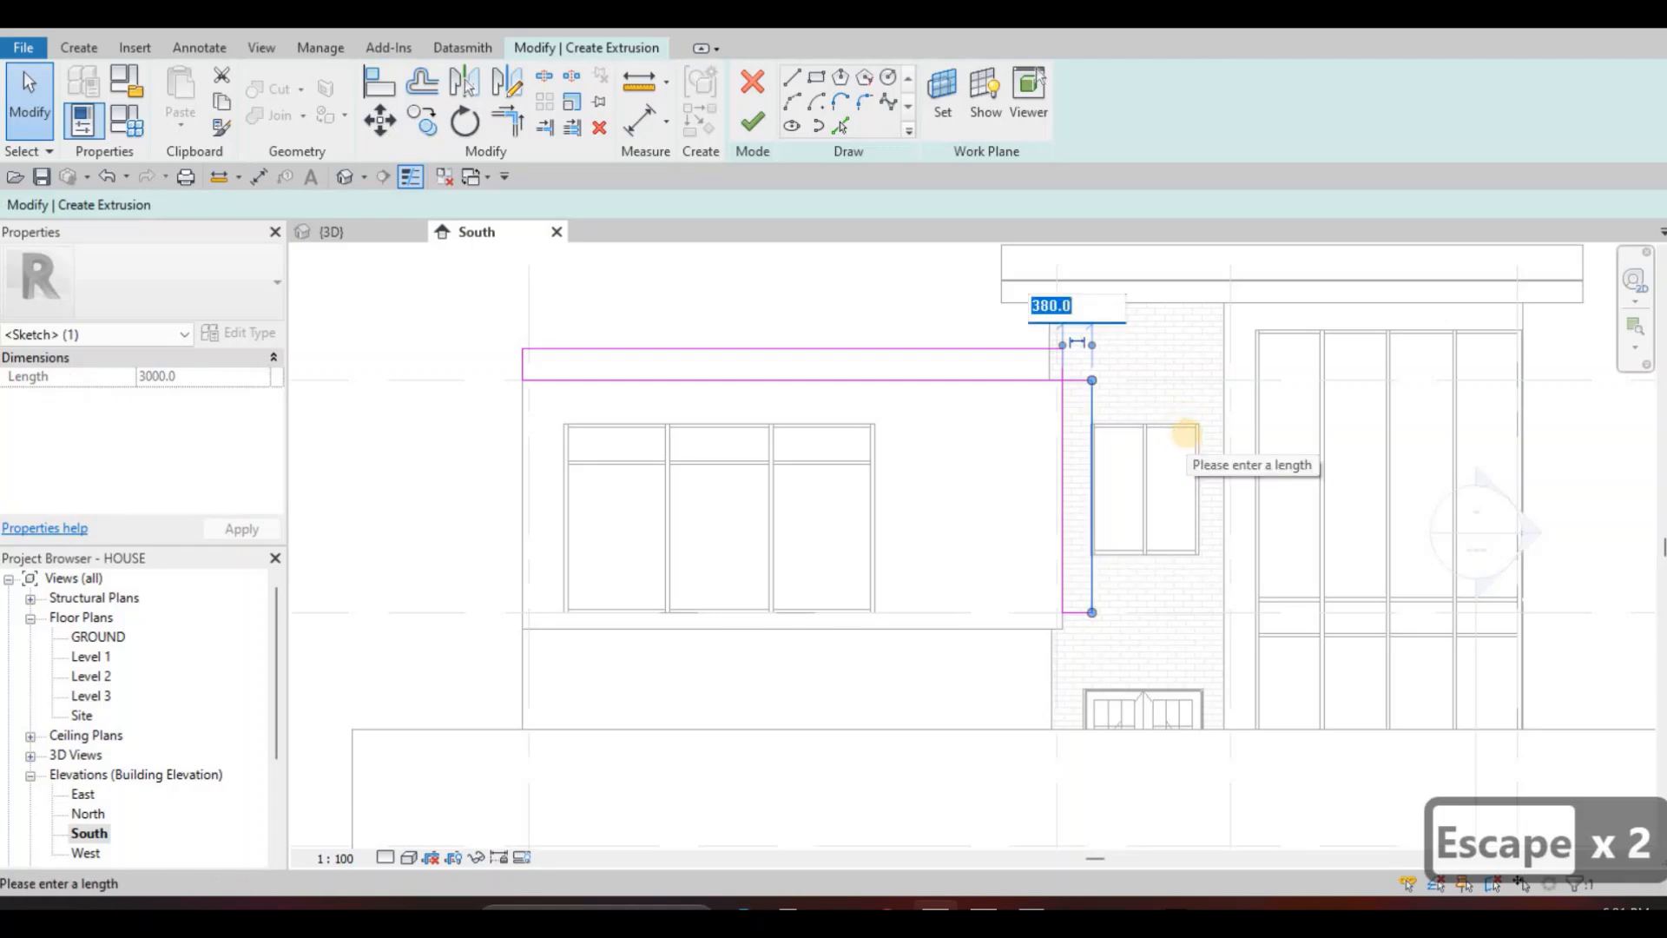
pyautogui.write('400')
pyautogui.press('Return')
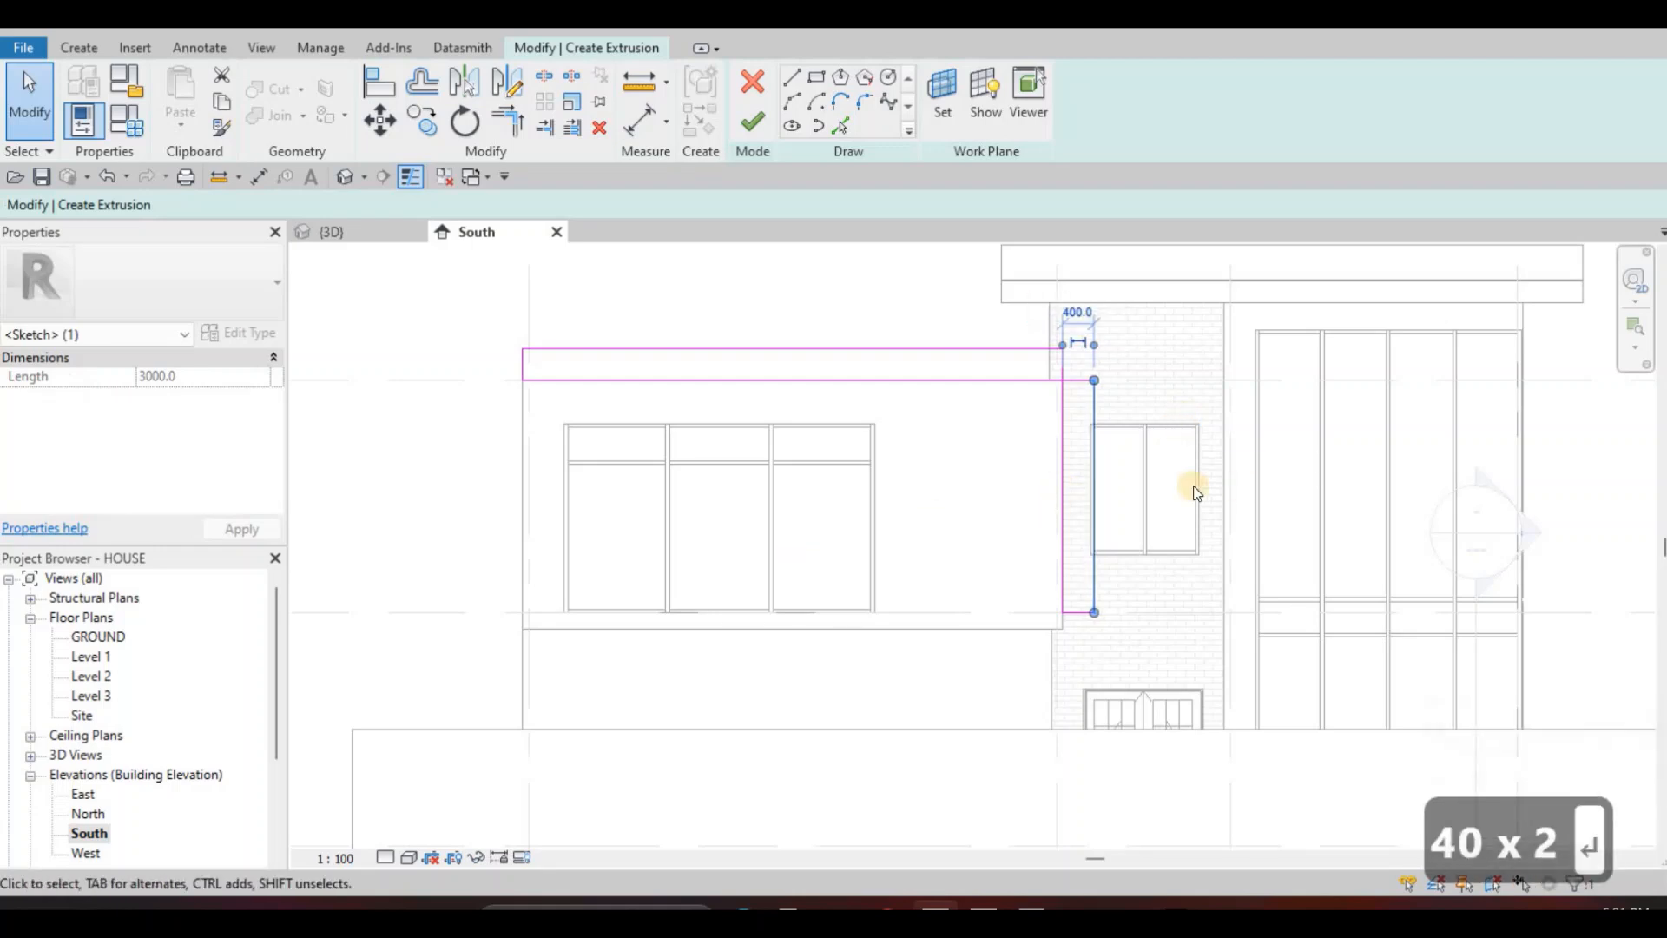
pyautogui.press('Escape')
pyautogui.press('Escape')
# Sketch a rectangle about 7200 mm wide and 400 mm high along the underside of the window volume.
pyautogui.moveTo(1191, 442); pyautogui.dragTo(1285, 346, button='middle')
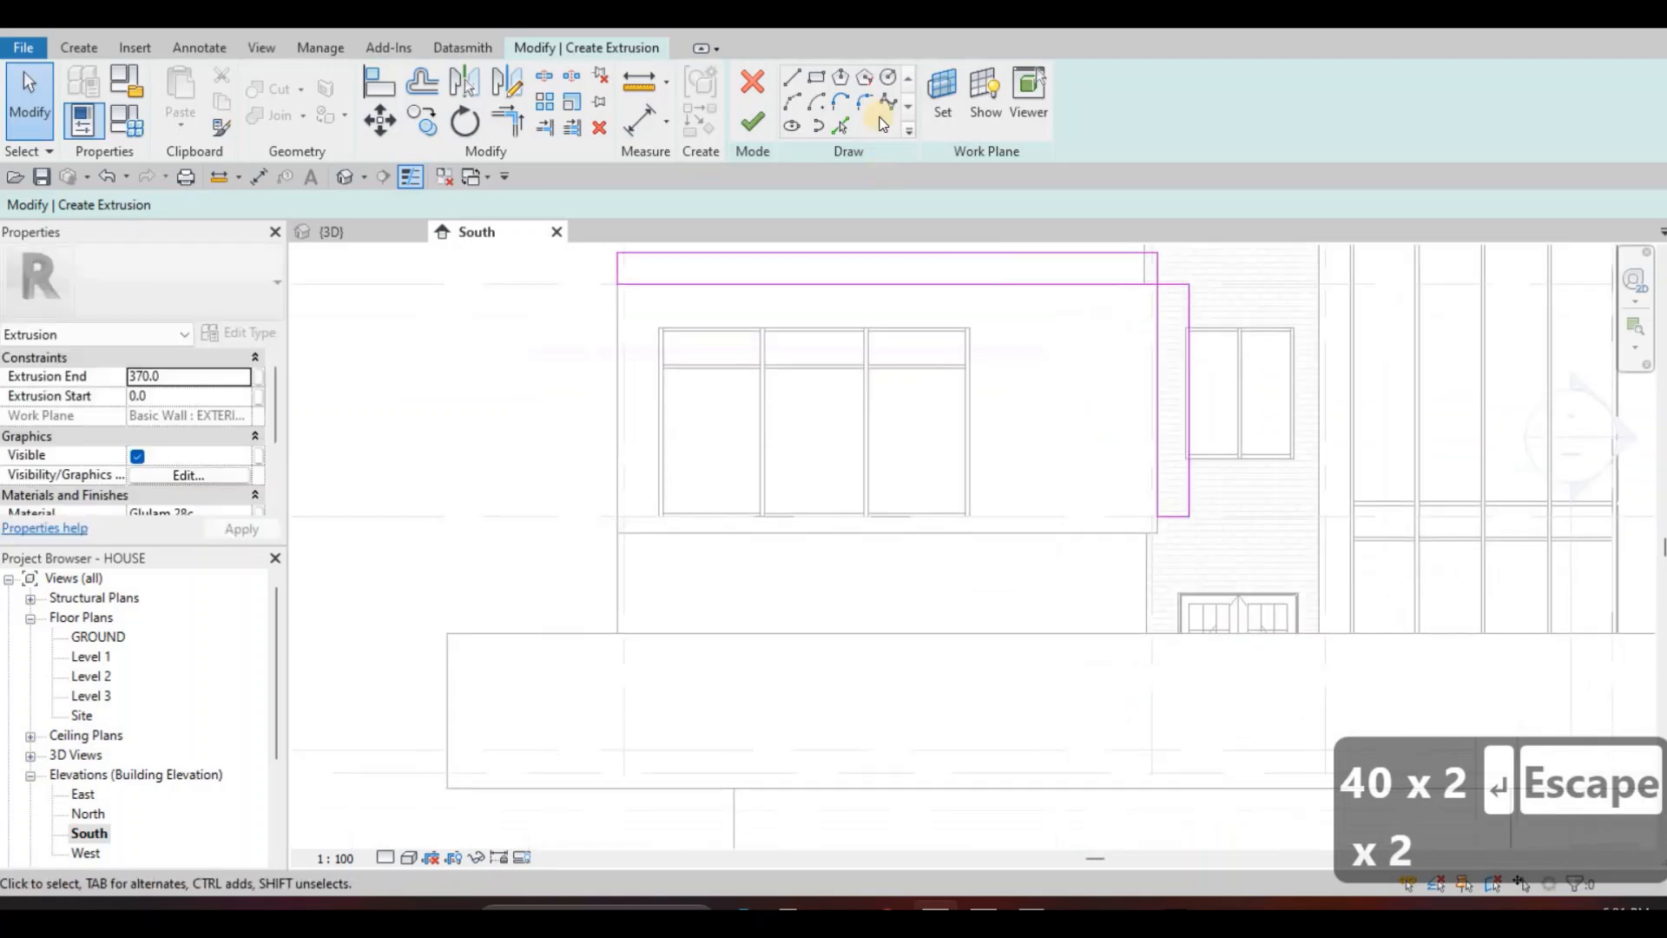
pyautogui.moveTo(1074, 389); pyautogui.dragTo(1053, 411, button='middle')
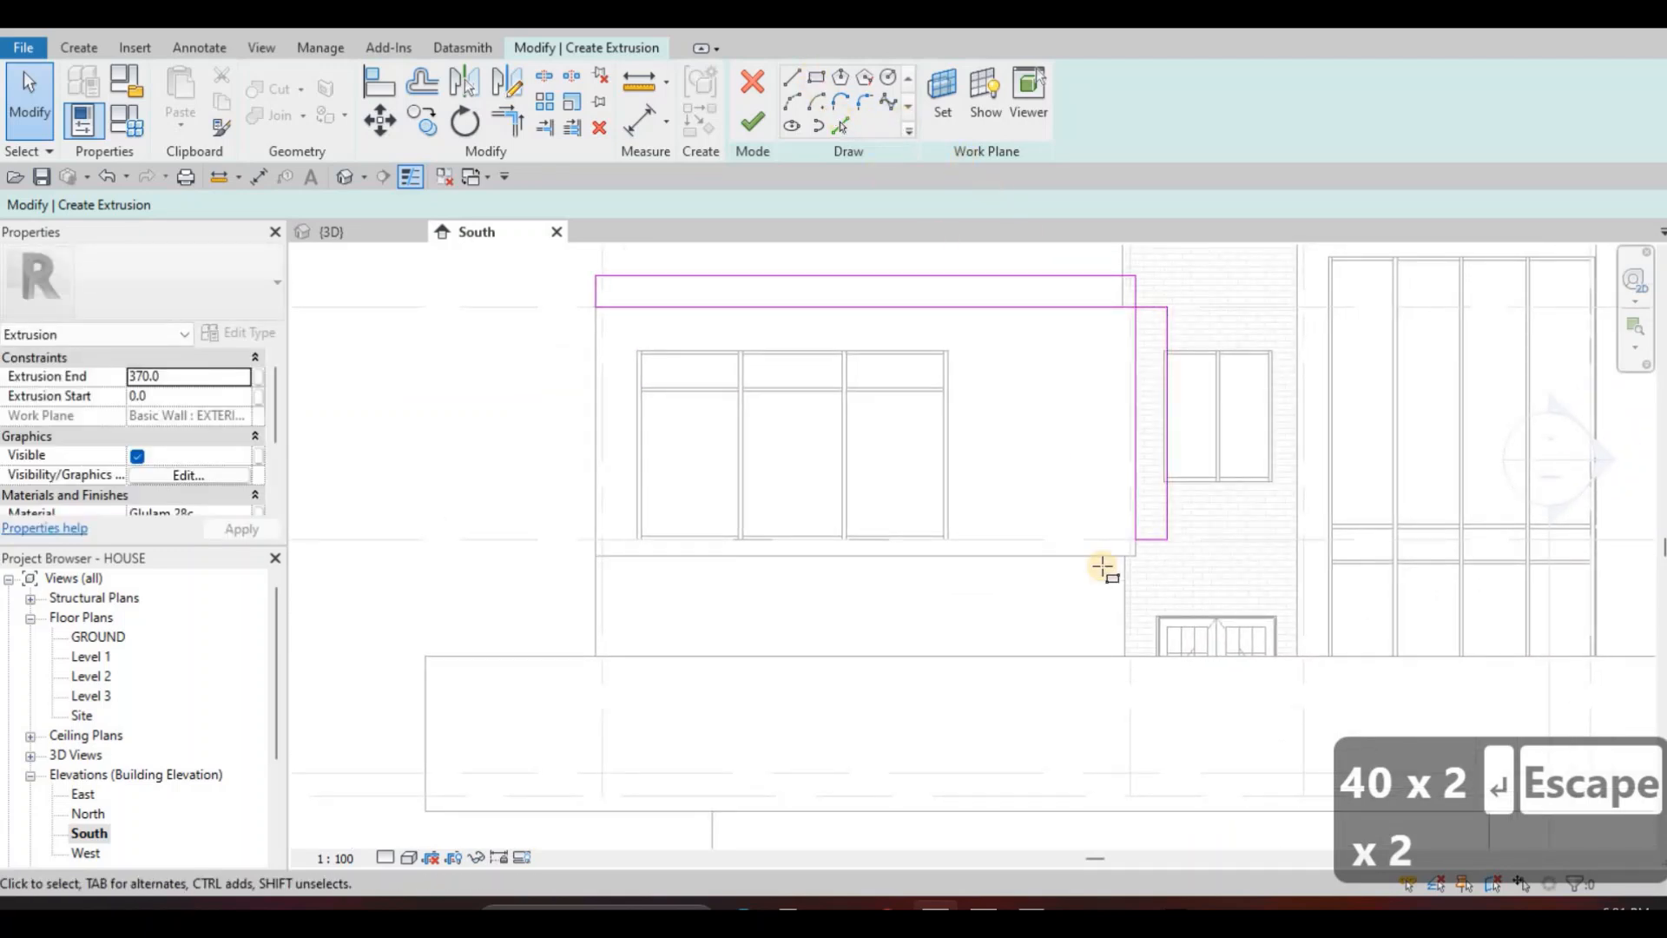
pyautogui.click(582, 582)
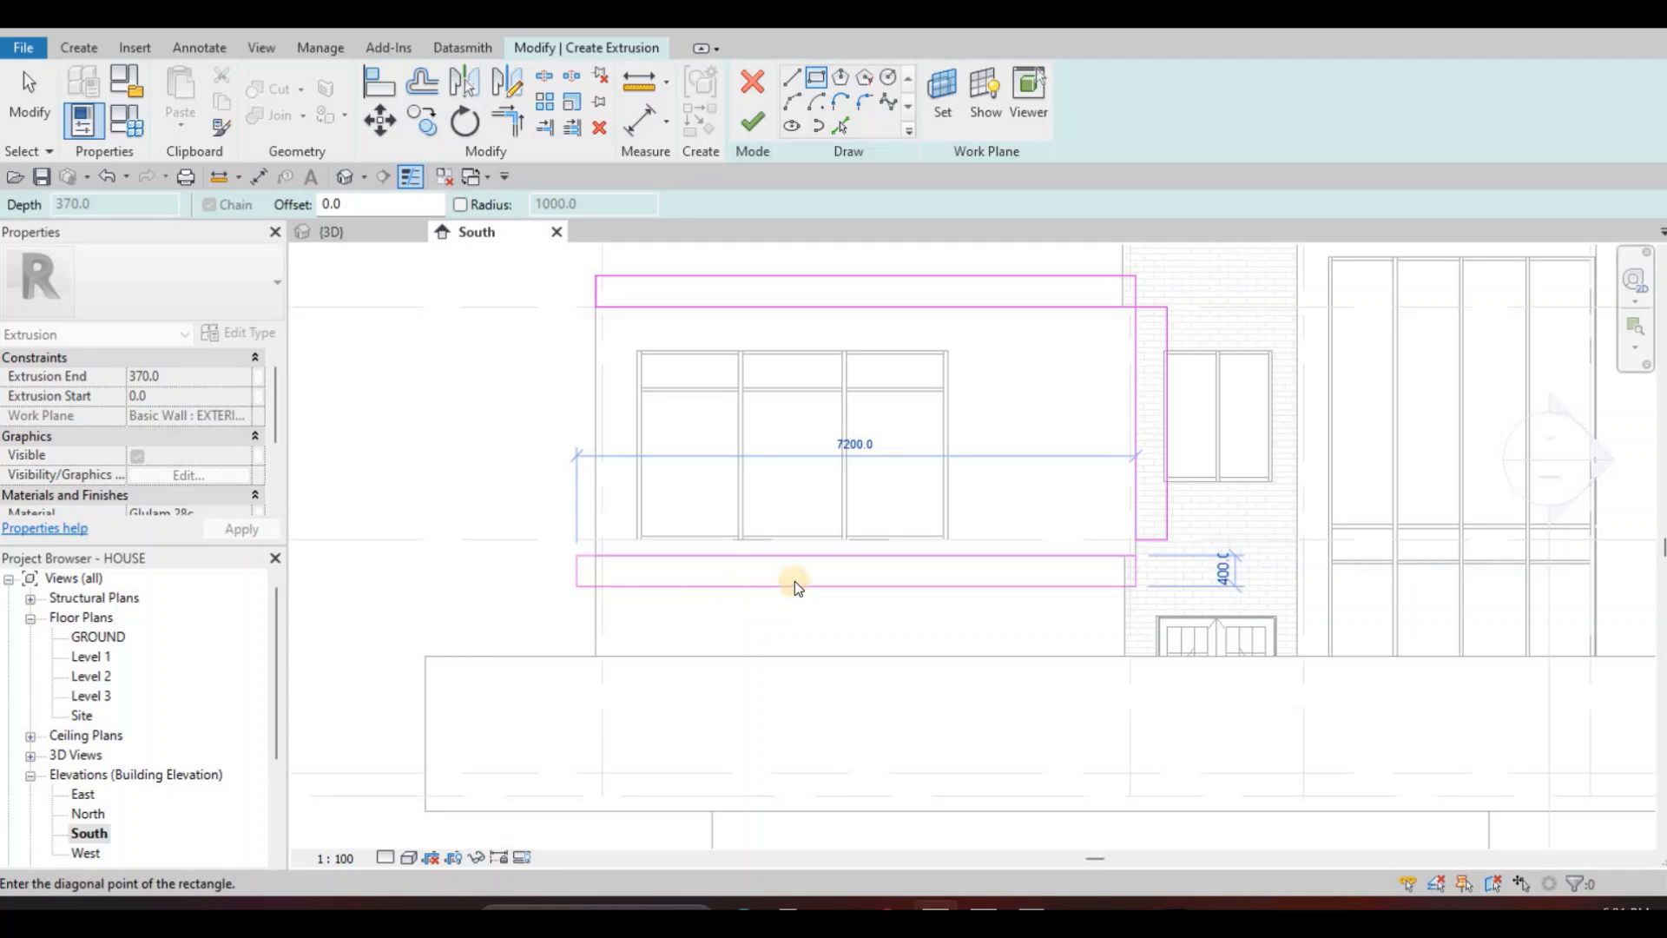
pyautogui.click(797, 581)
pyautogui.press('Escape')
pyautogui.press('Escape')
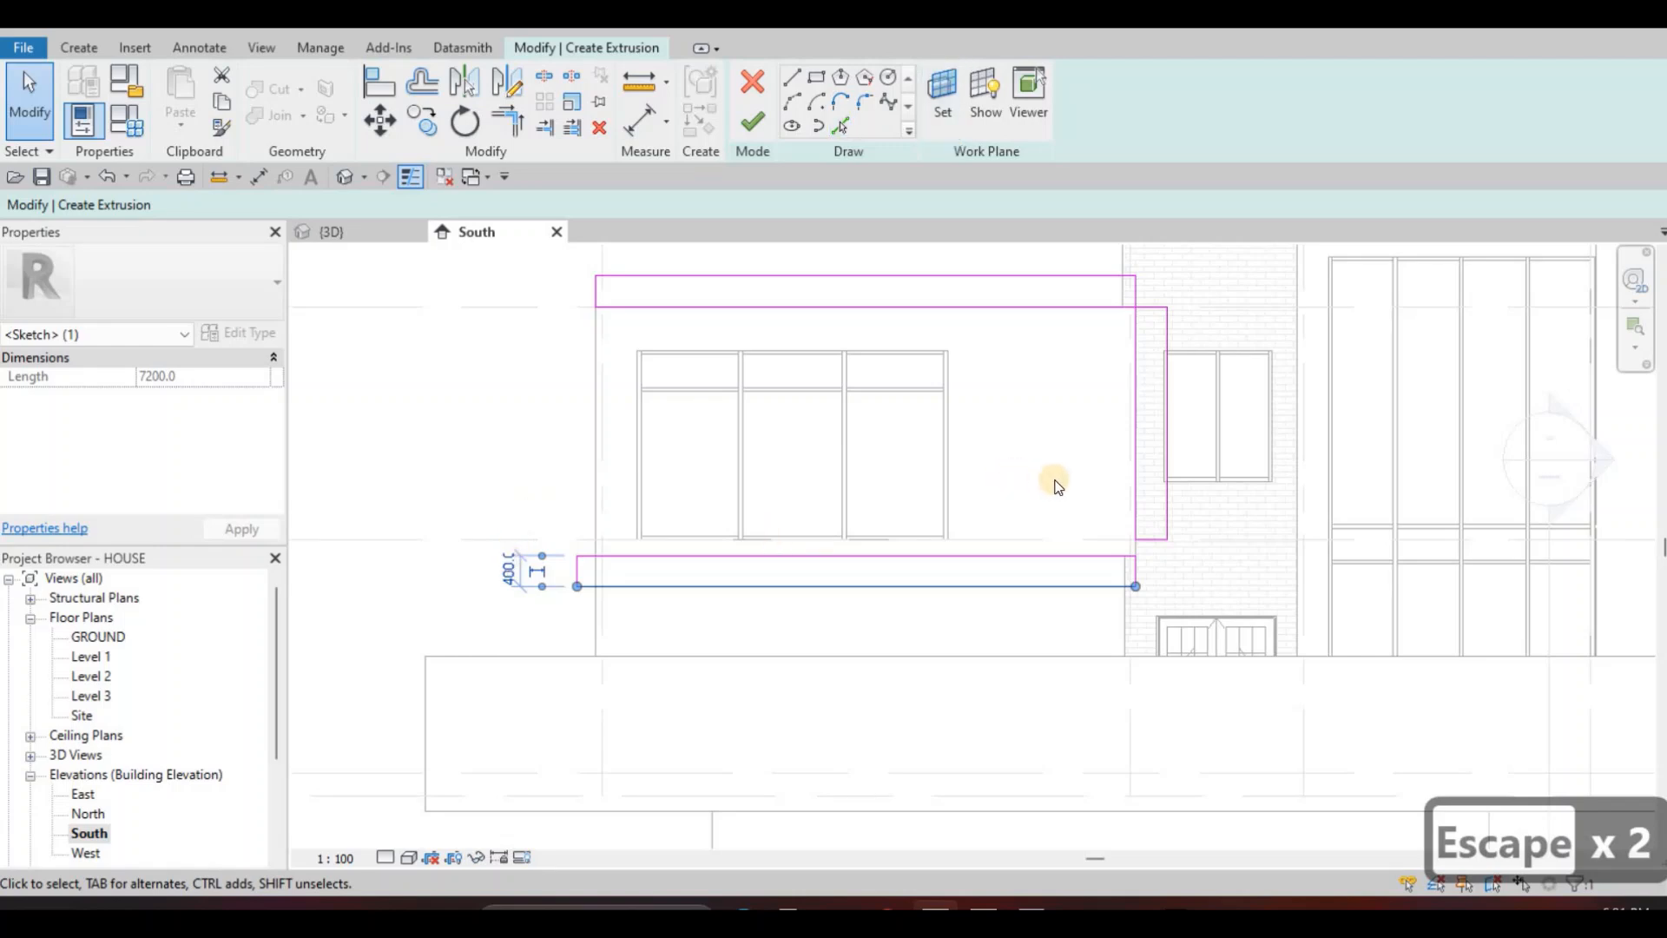
pyautogui.press('Escape')
# Trim and extend the sketch lines so the vertical strip meets the upper and lower strips at the corners beside the brick wall.
pyautogui.scroll(-2, 1096, 512)
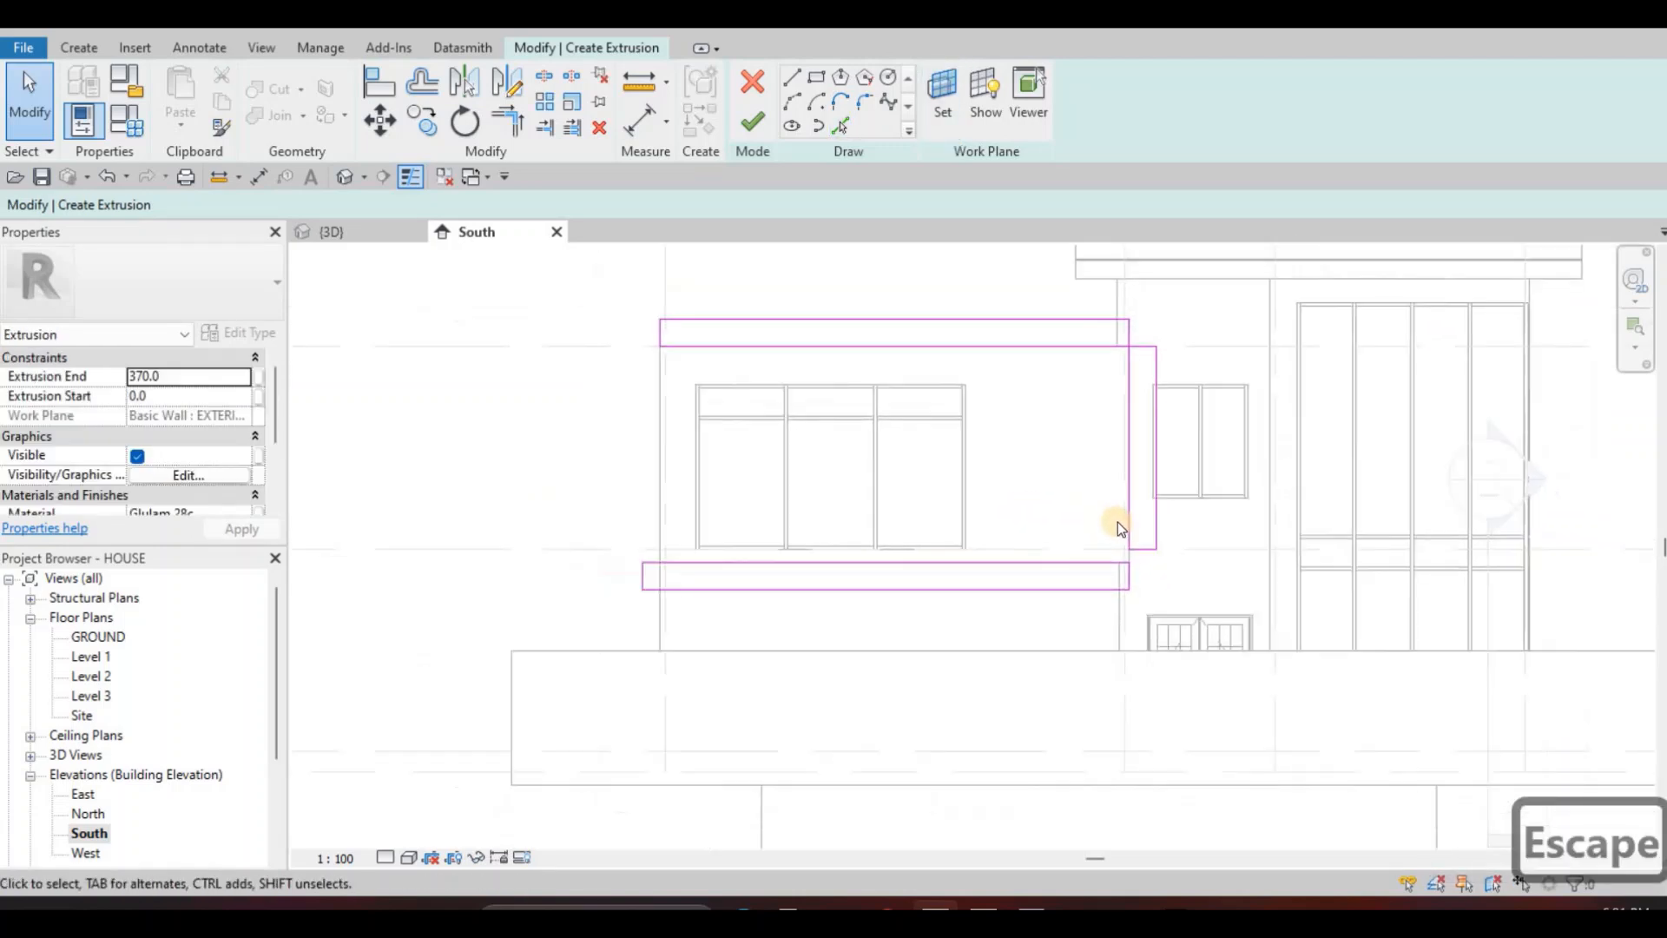
pyautogui.press('Escape')
pyautogui.press('Escape')
pyautogui.press('t')
pyautogui.press('r')
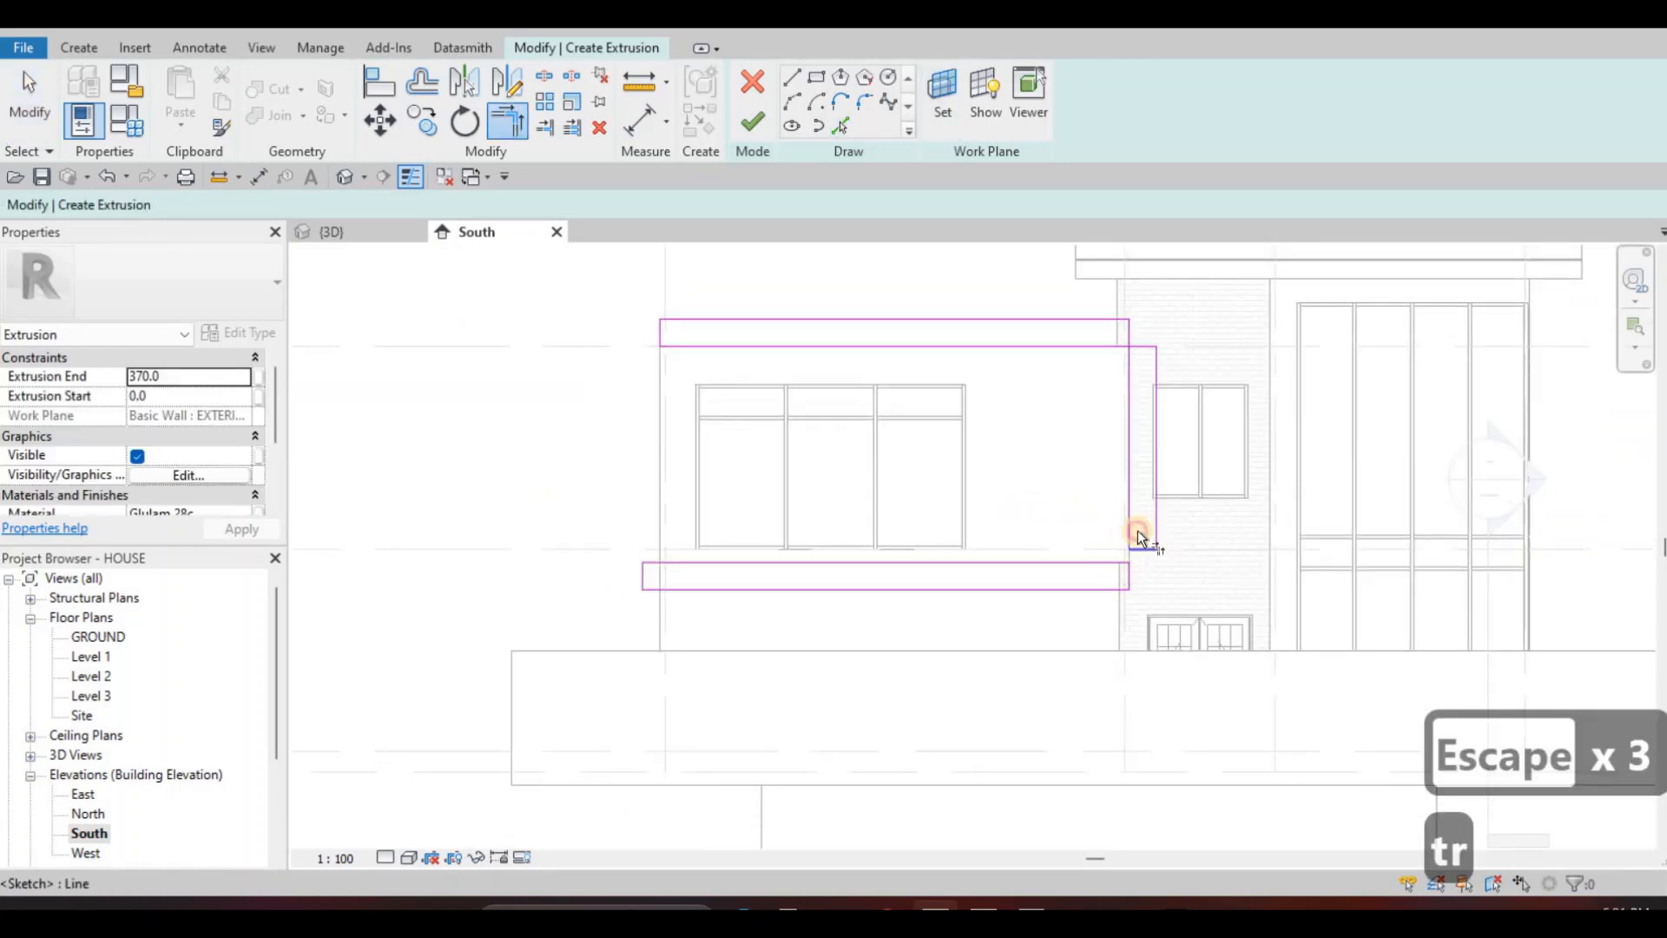
pyautogui.click(1131, 525)
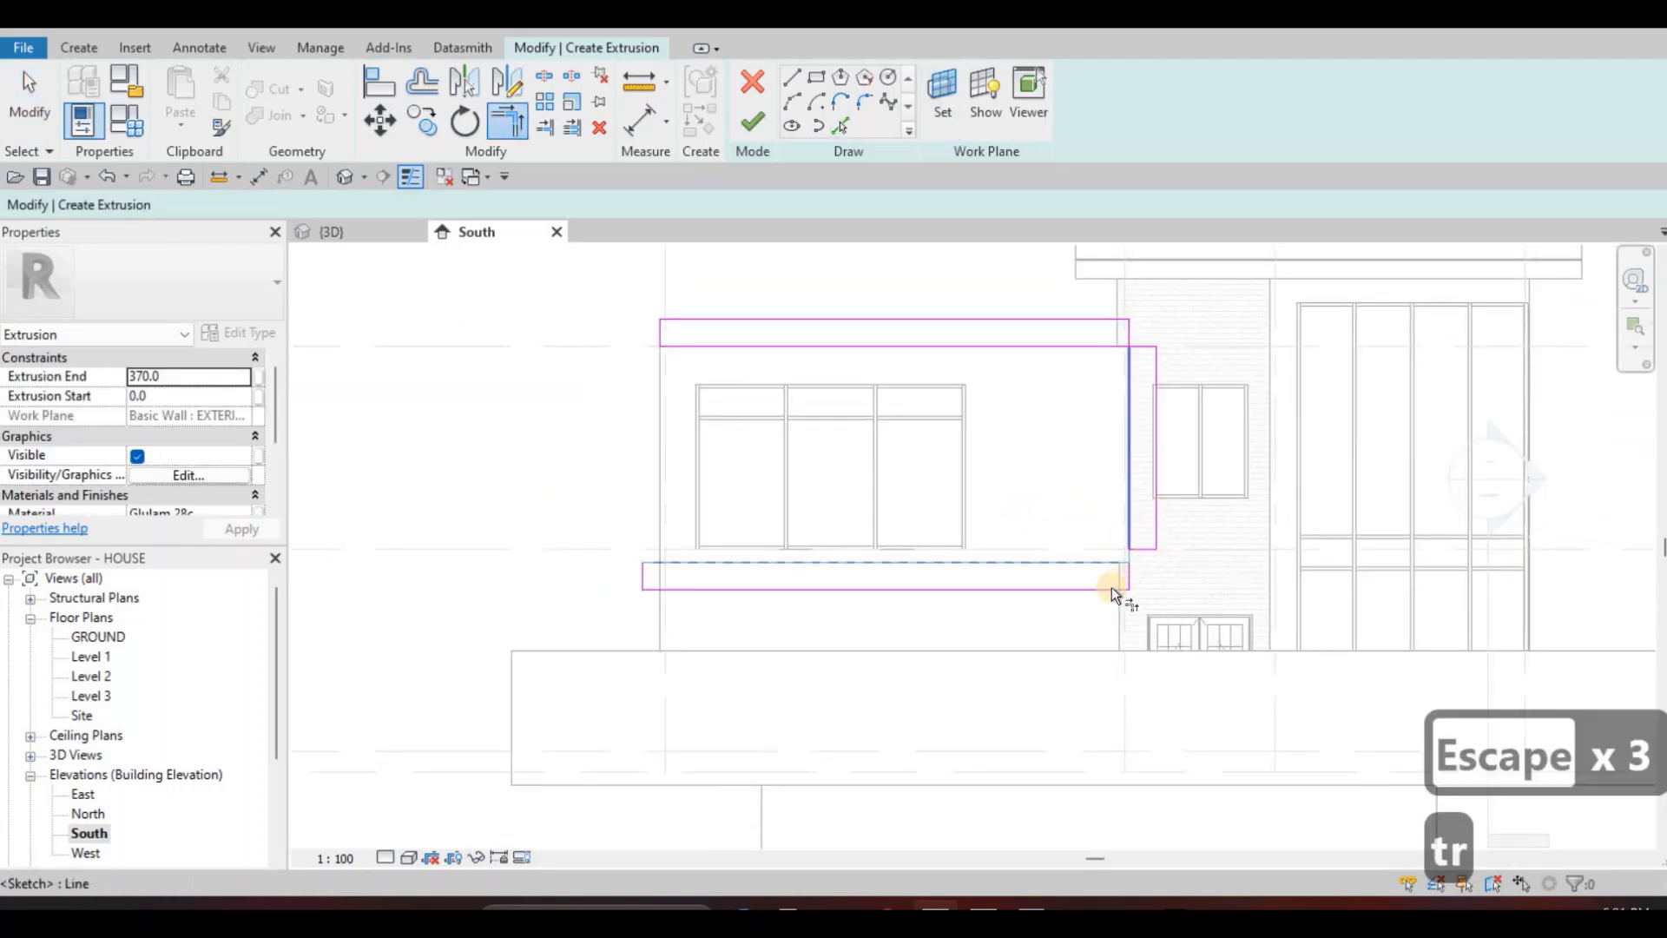
pyautogui.click(1121, 349)
pyautogui.click(1148, 362)
pyautogui.click(1154, 363)
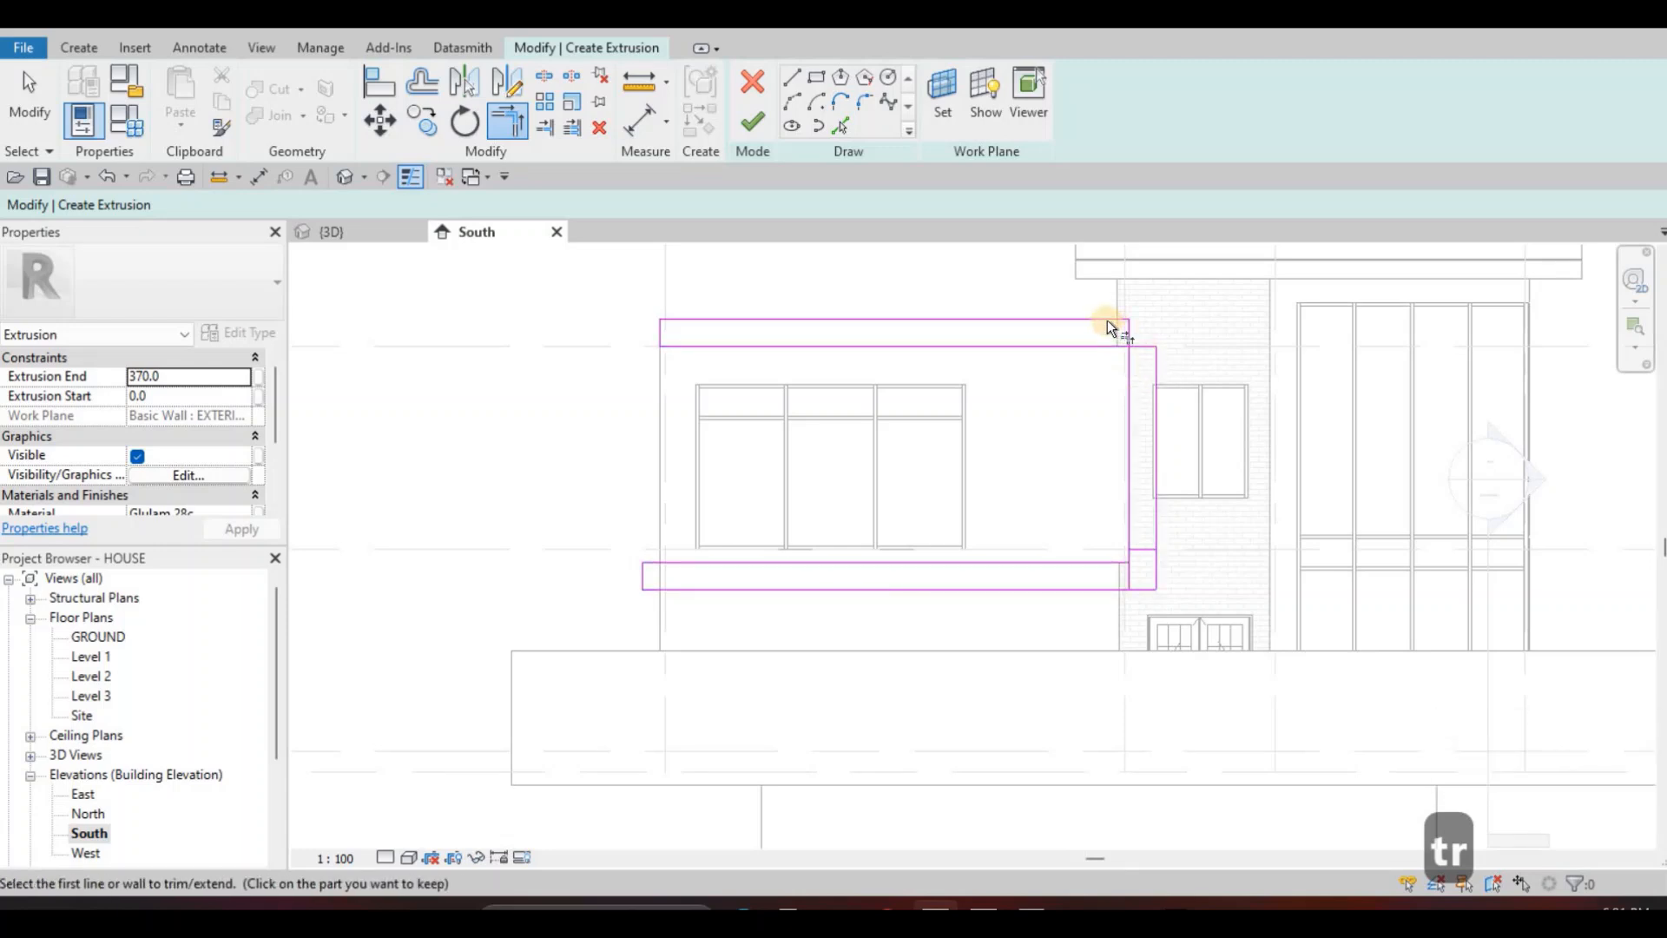
pyautogui.click(1119, 323)
pyautogui.press('Escape')
pyautogui.press('Escape')
# Delete the two leftover 400 mm lines inside the upper corner where the top and vertical strips meet.
pyautogui.scroll(-2, 1107, 321)
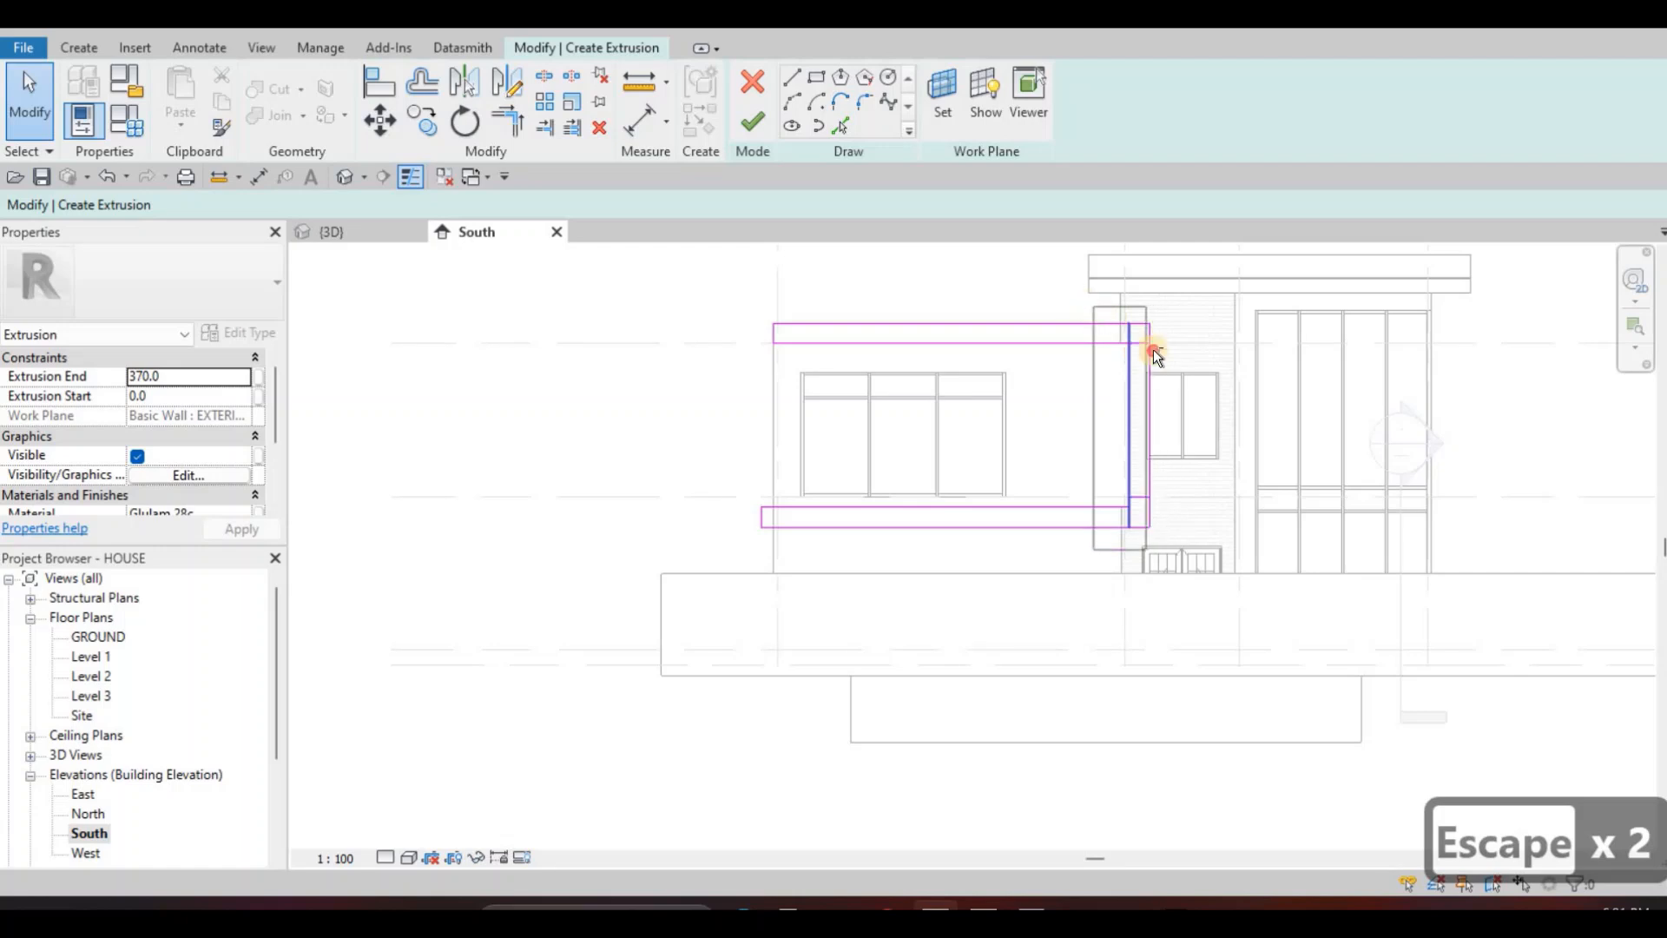
pyautogui.press('Escape')
pyautogui.moveTo(1180, 367); pyautogui.dragTo(1180, 367)
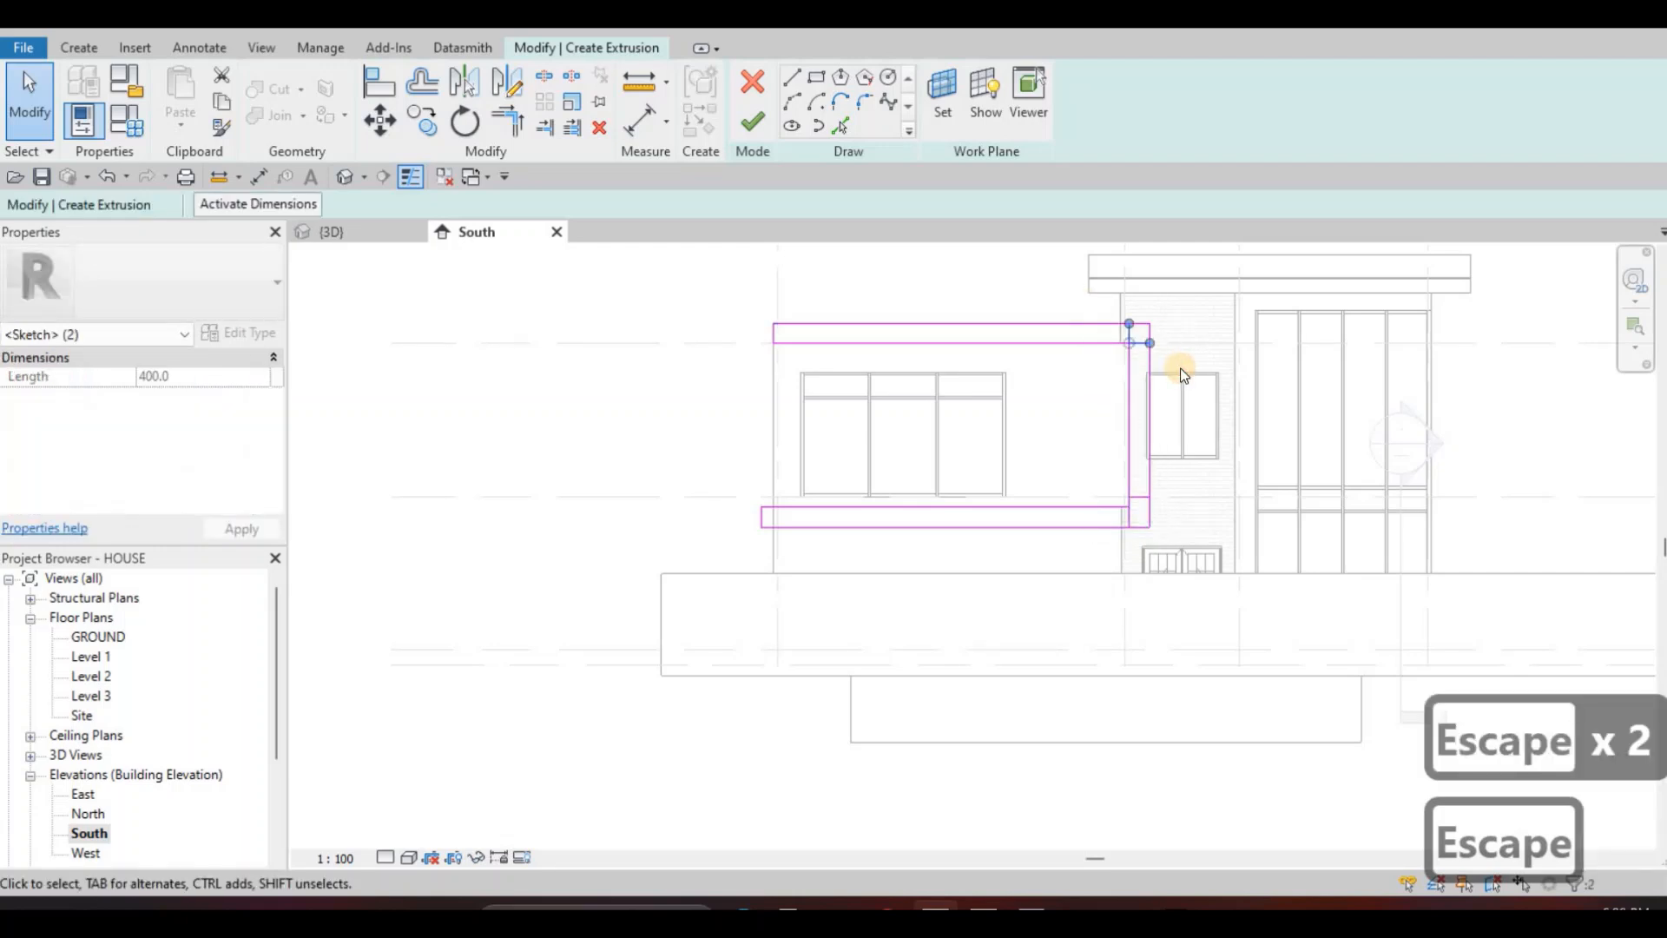
pyautogui.press('Delete')
pyautogui.press('Escape')
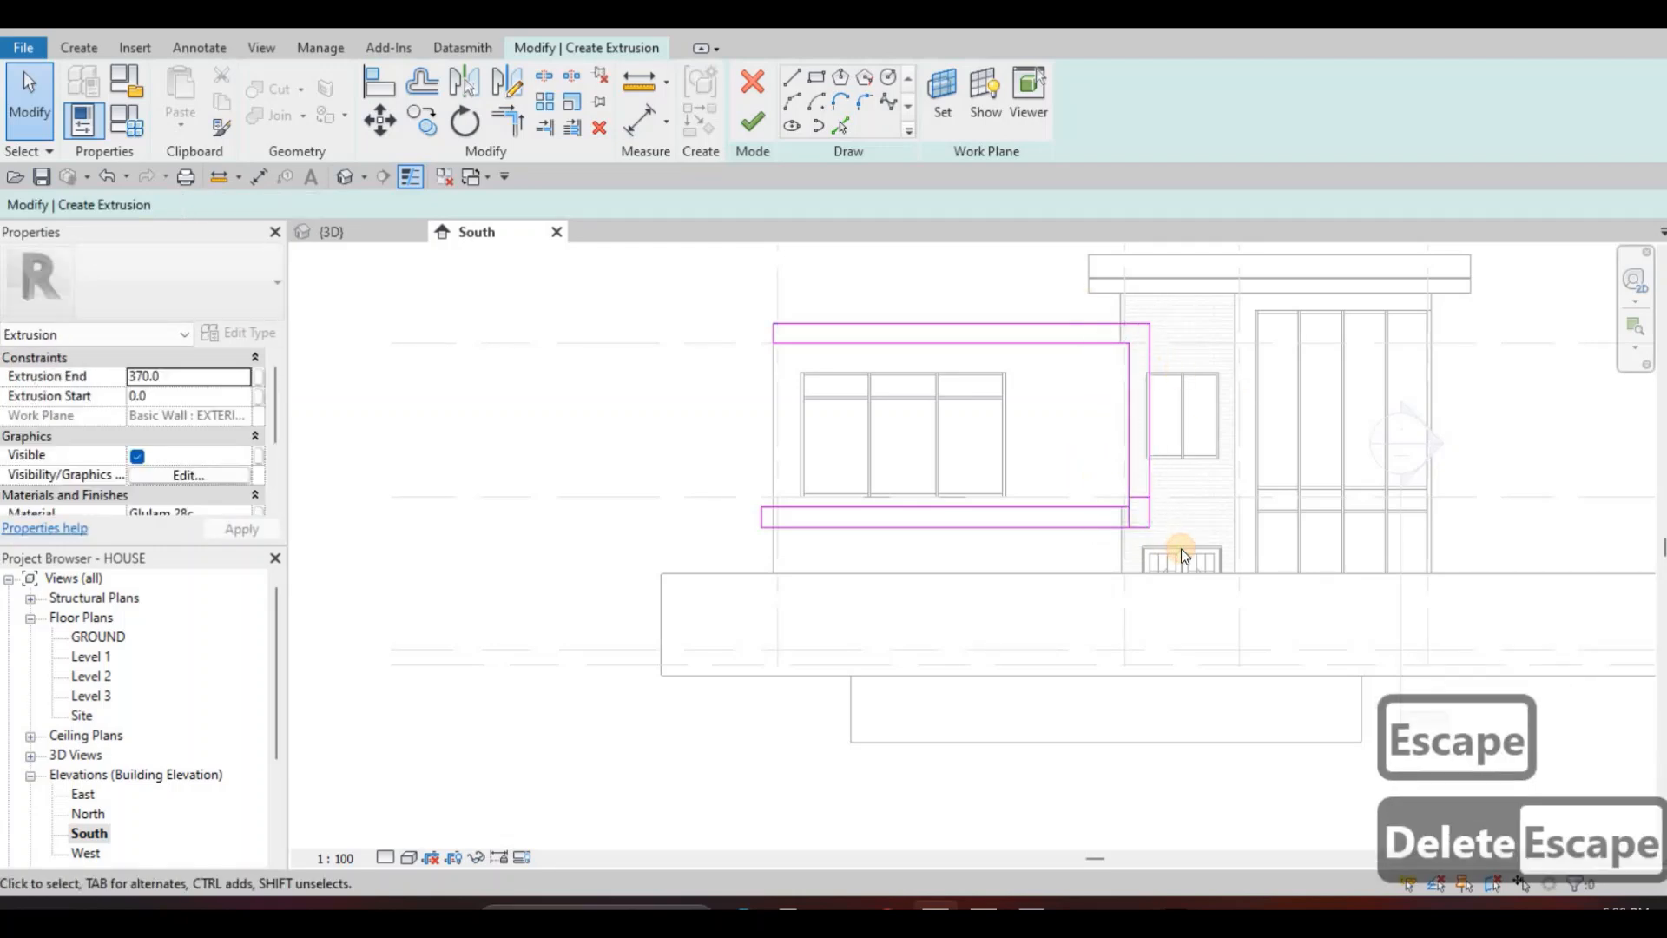
# Delete the leftover sketch lines inside the lower corner where the vertical and bottom strips meet.
pyautogui.moveTo(1074, 466); pyautogui.dragTo(1181, 548)
pyautogui.press('Delete')
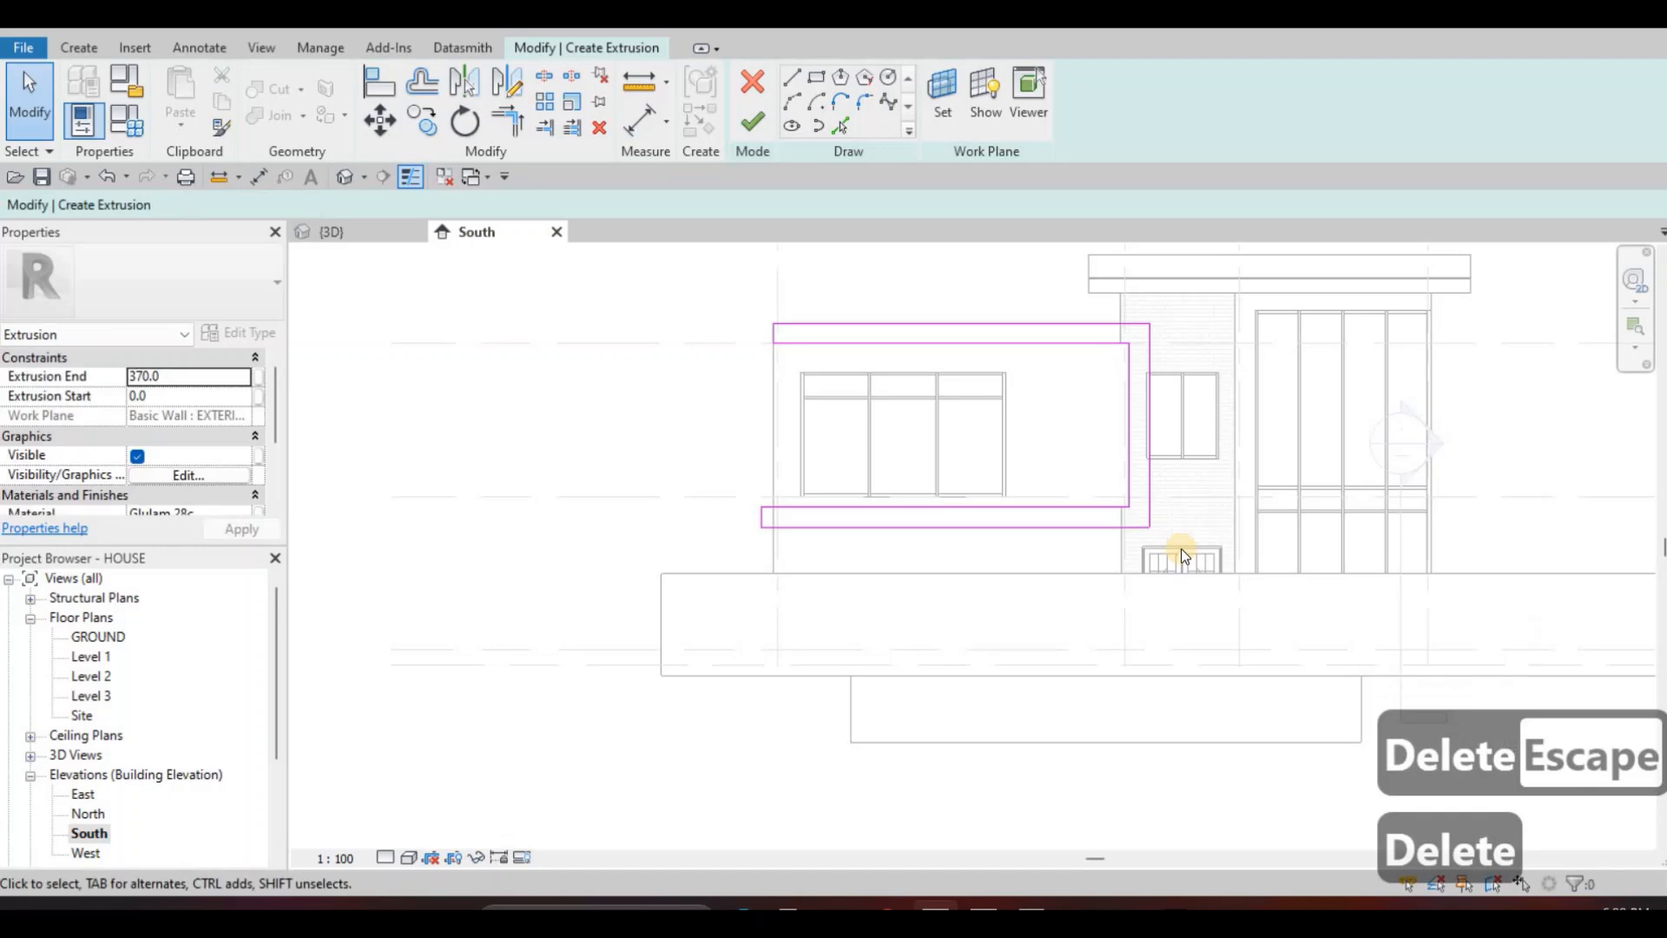
pyautogui.scroll(1, 759, 309)
pyautogui.press('Escape')
# Extend the free ends of the top and bottom strips outward past the wall edge to an overall length of 8000 mm.
pyautogui.scroll(1, 726, 309)
pyautogui.click(764, 310)
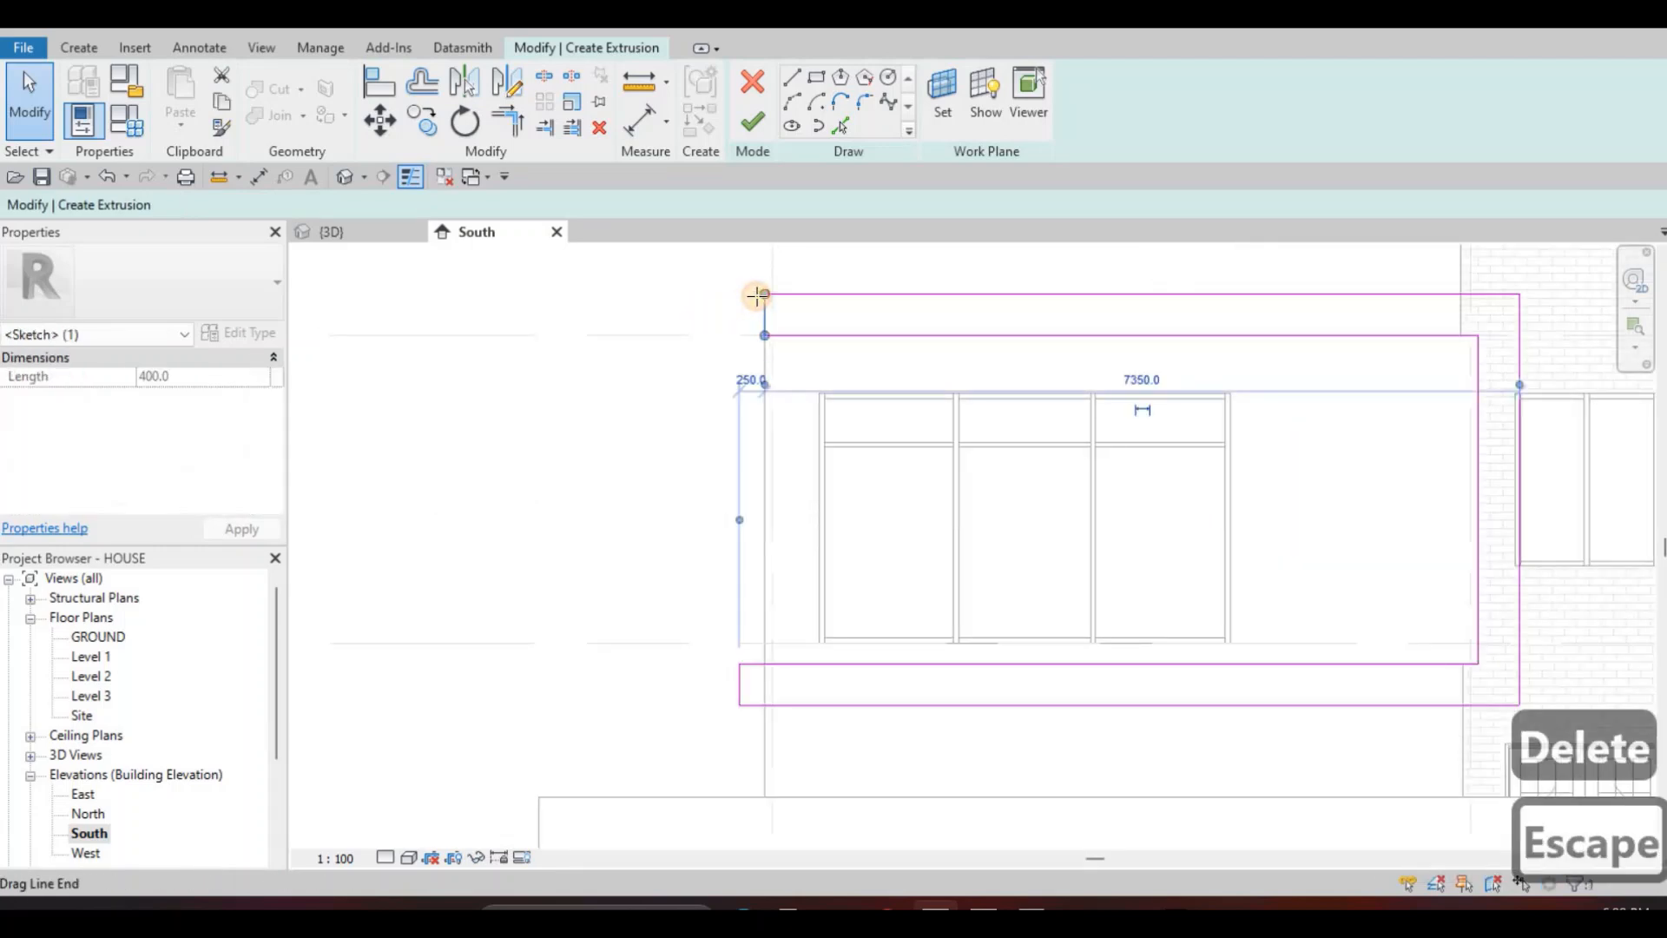
pyautogui.moveTo(764, 294)
pyautogui.mouseDown()
pyautogui.moveTo(770, 324)
pyautogui.moveTo(695, 322)
pyautogui.mouseUp()
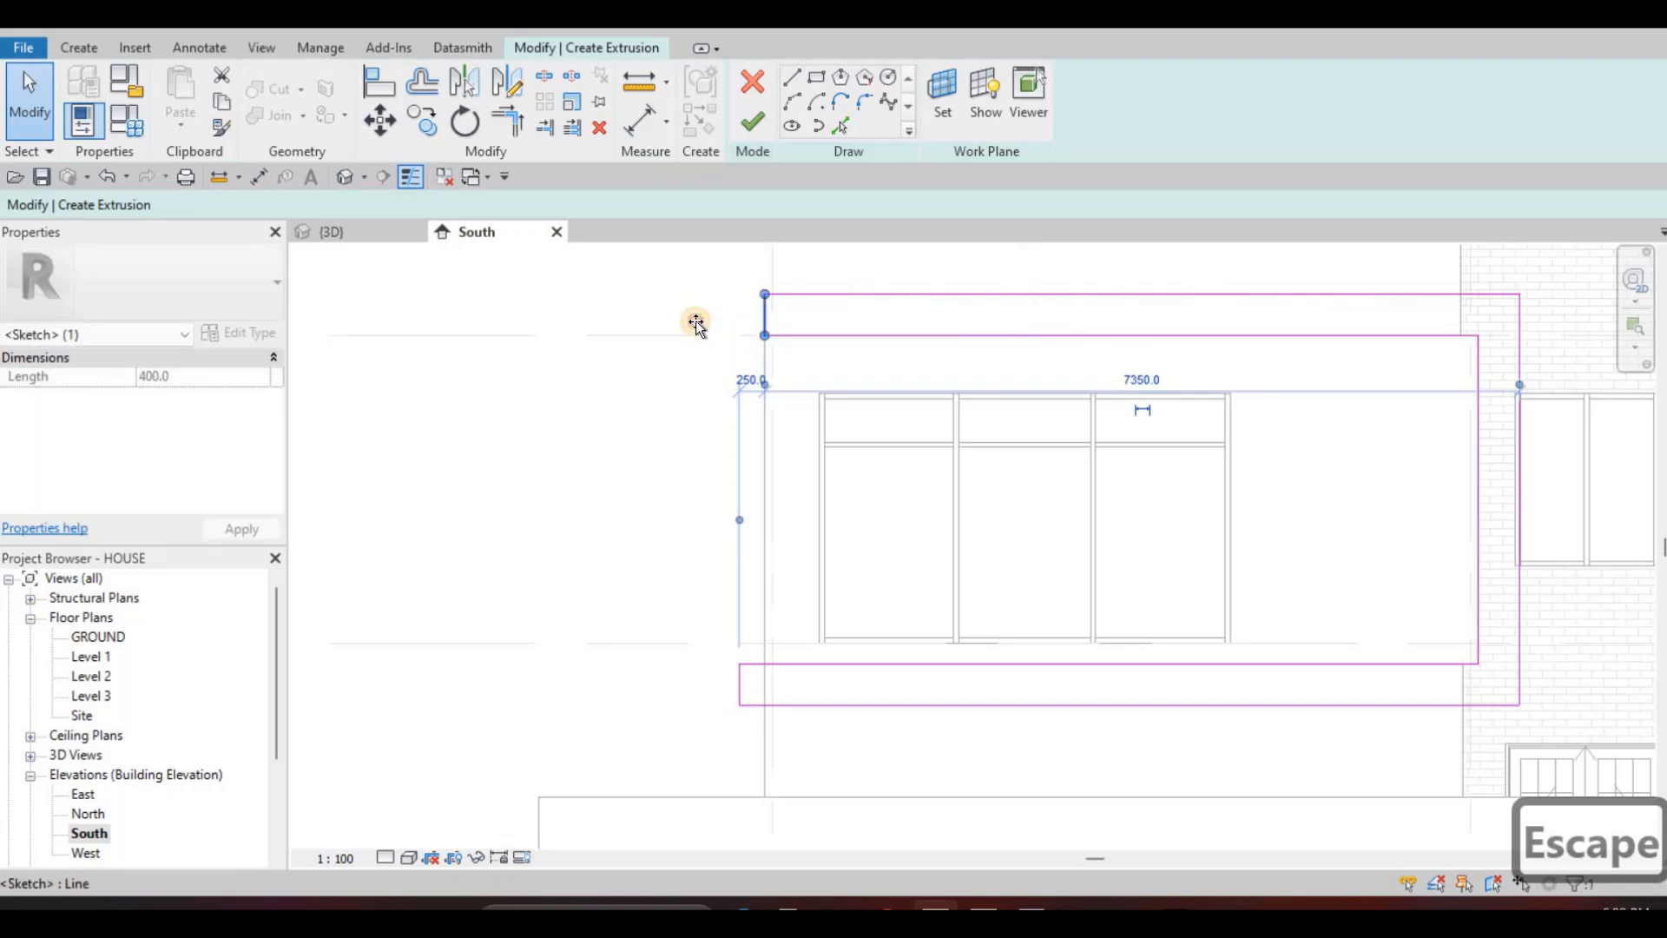
pyautogui.press('Escape')
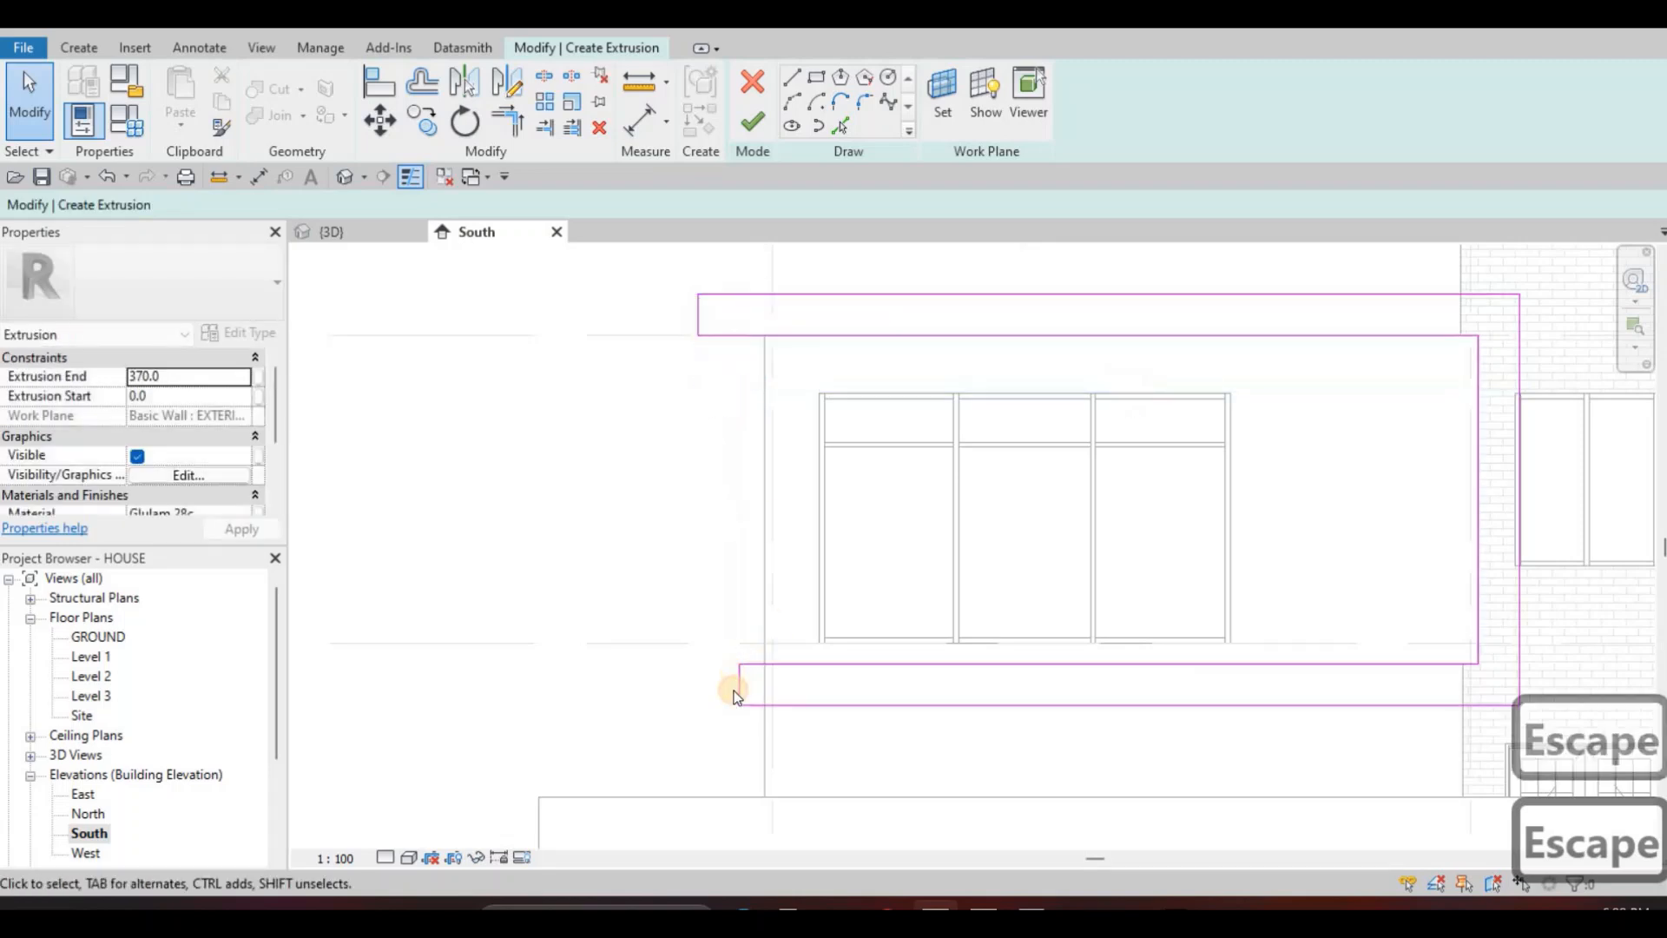
pyautogui.click(737, 687)
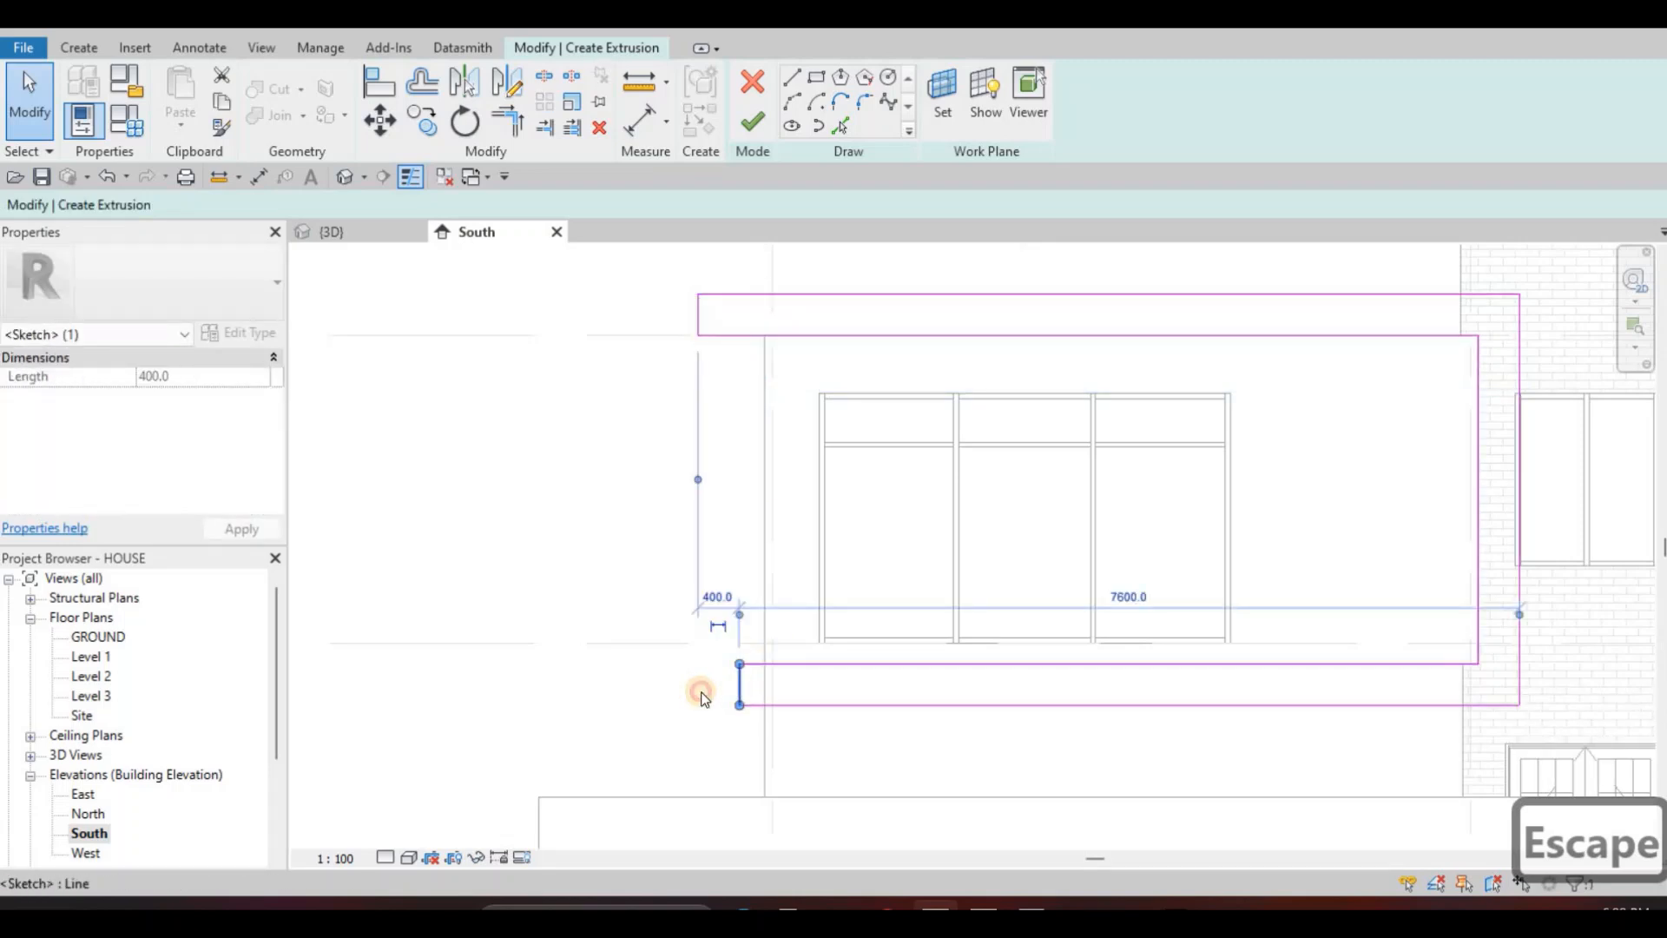
pyautogui.moveTo(701, 695); pyautogui.dragTo(699, 694)
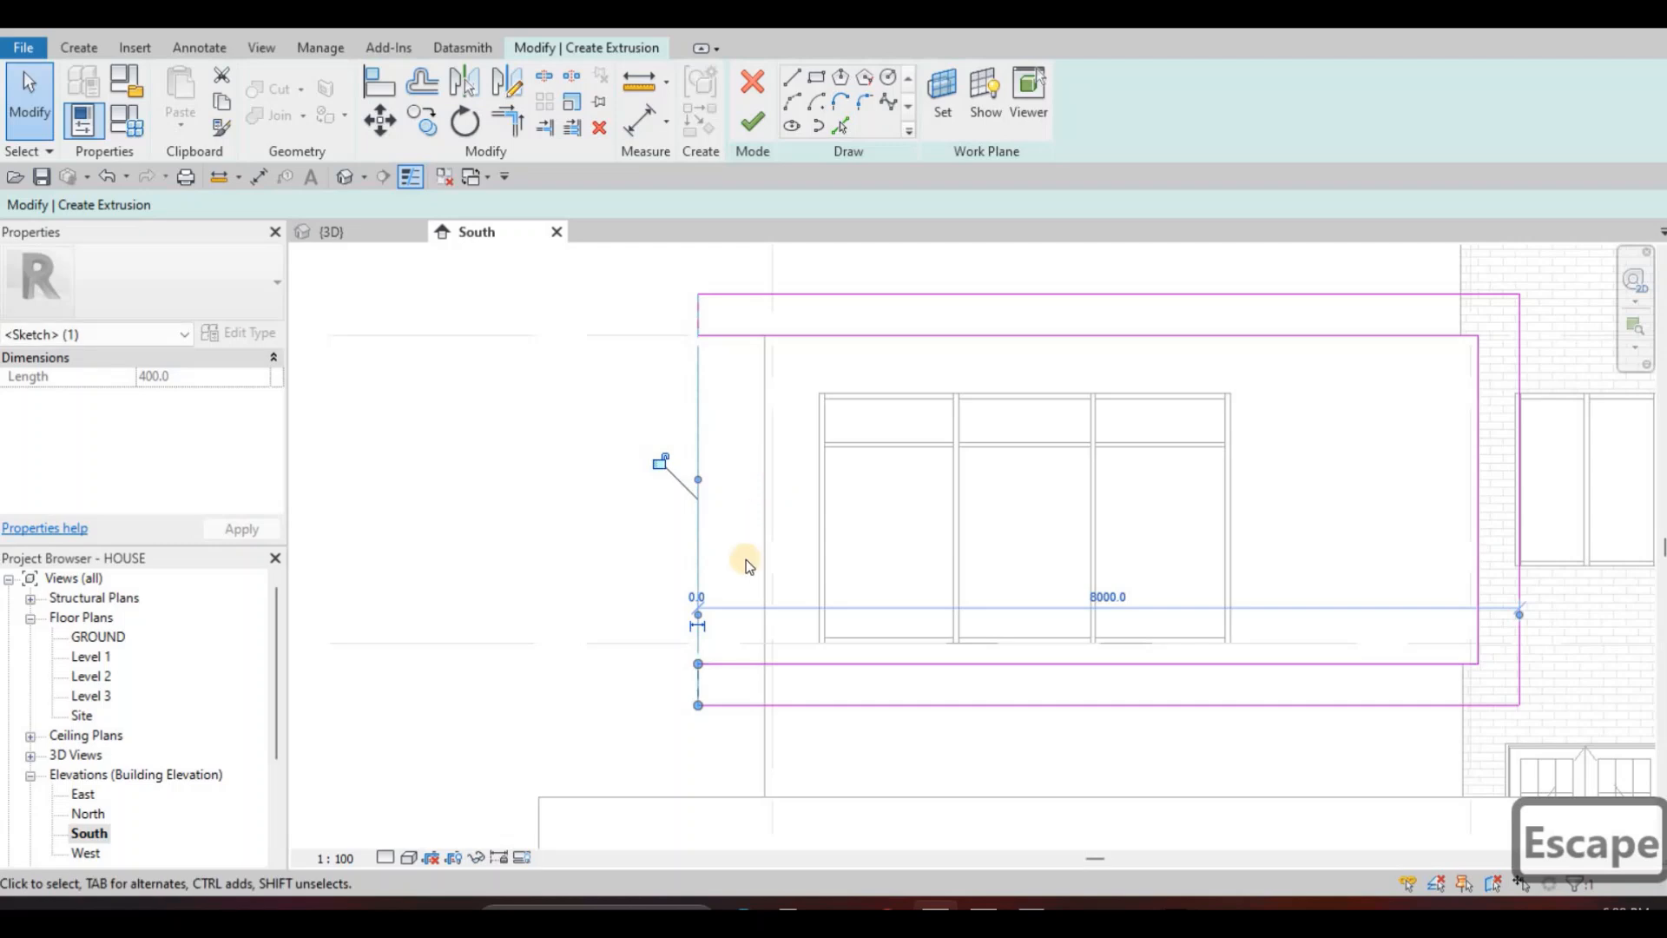
pyautogui.moveTo(710, 636); pyautogui.dragTo(708, 587, button='middle')
pyautogui.scroll(-1, 752, 588)
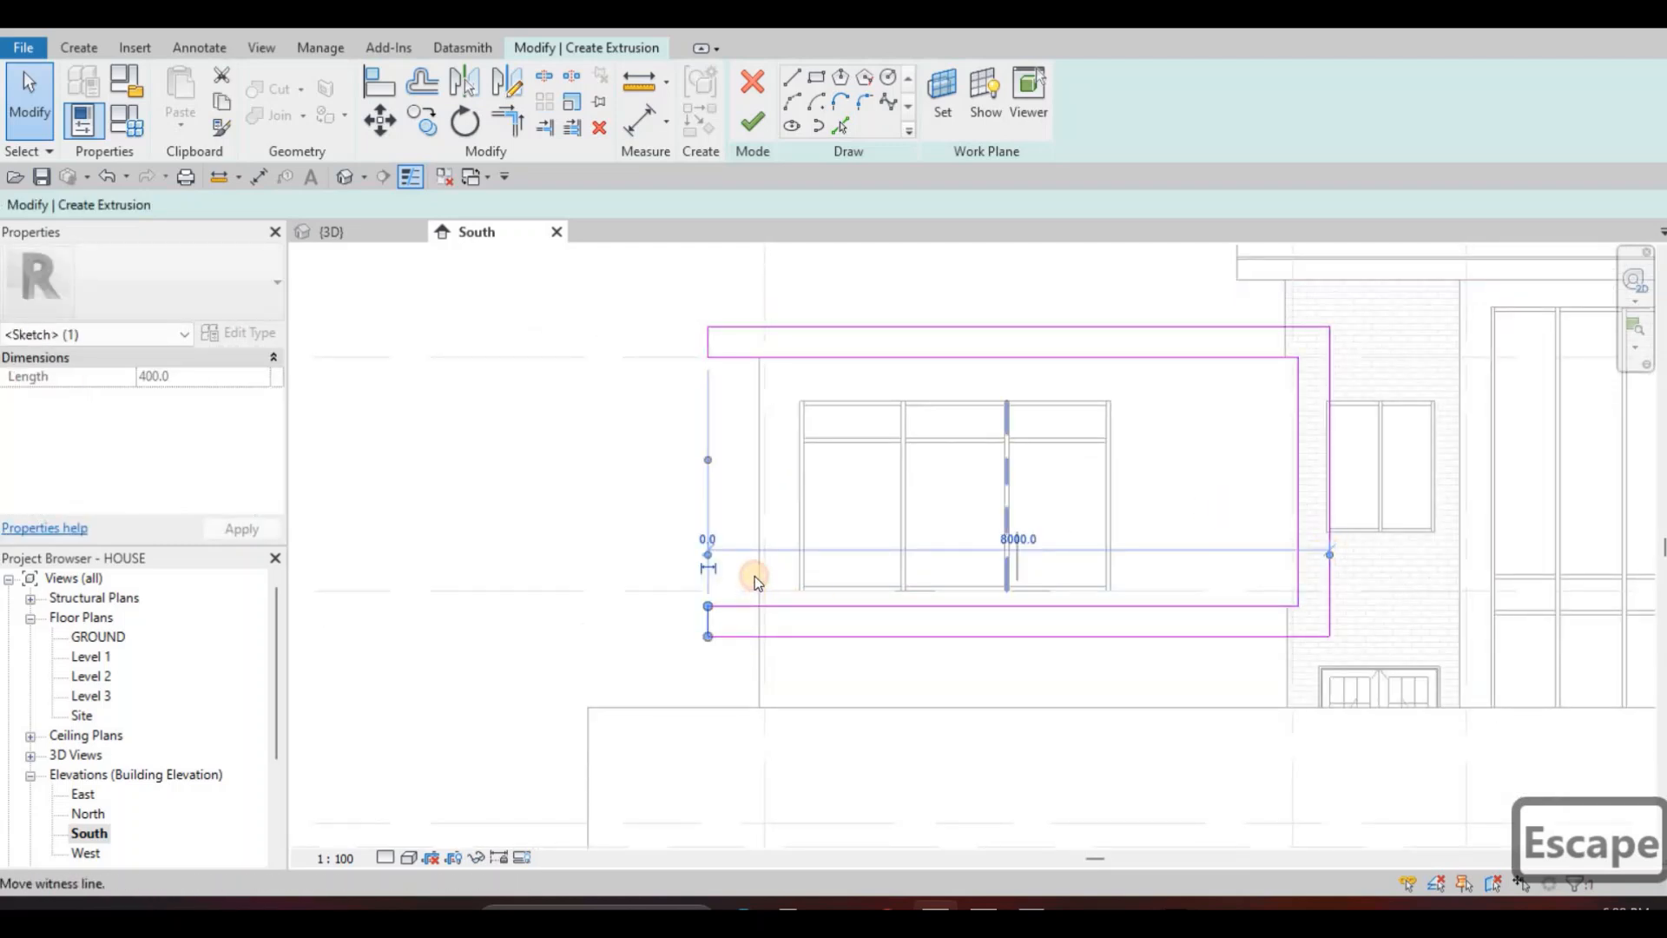
# Set the bottom strip's end line 700 mm beyond the exterior wall edge.
pyautogui.press('Tab')
pyautogui.press('Tab')
pyautogui.press('Tab')
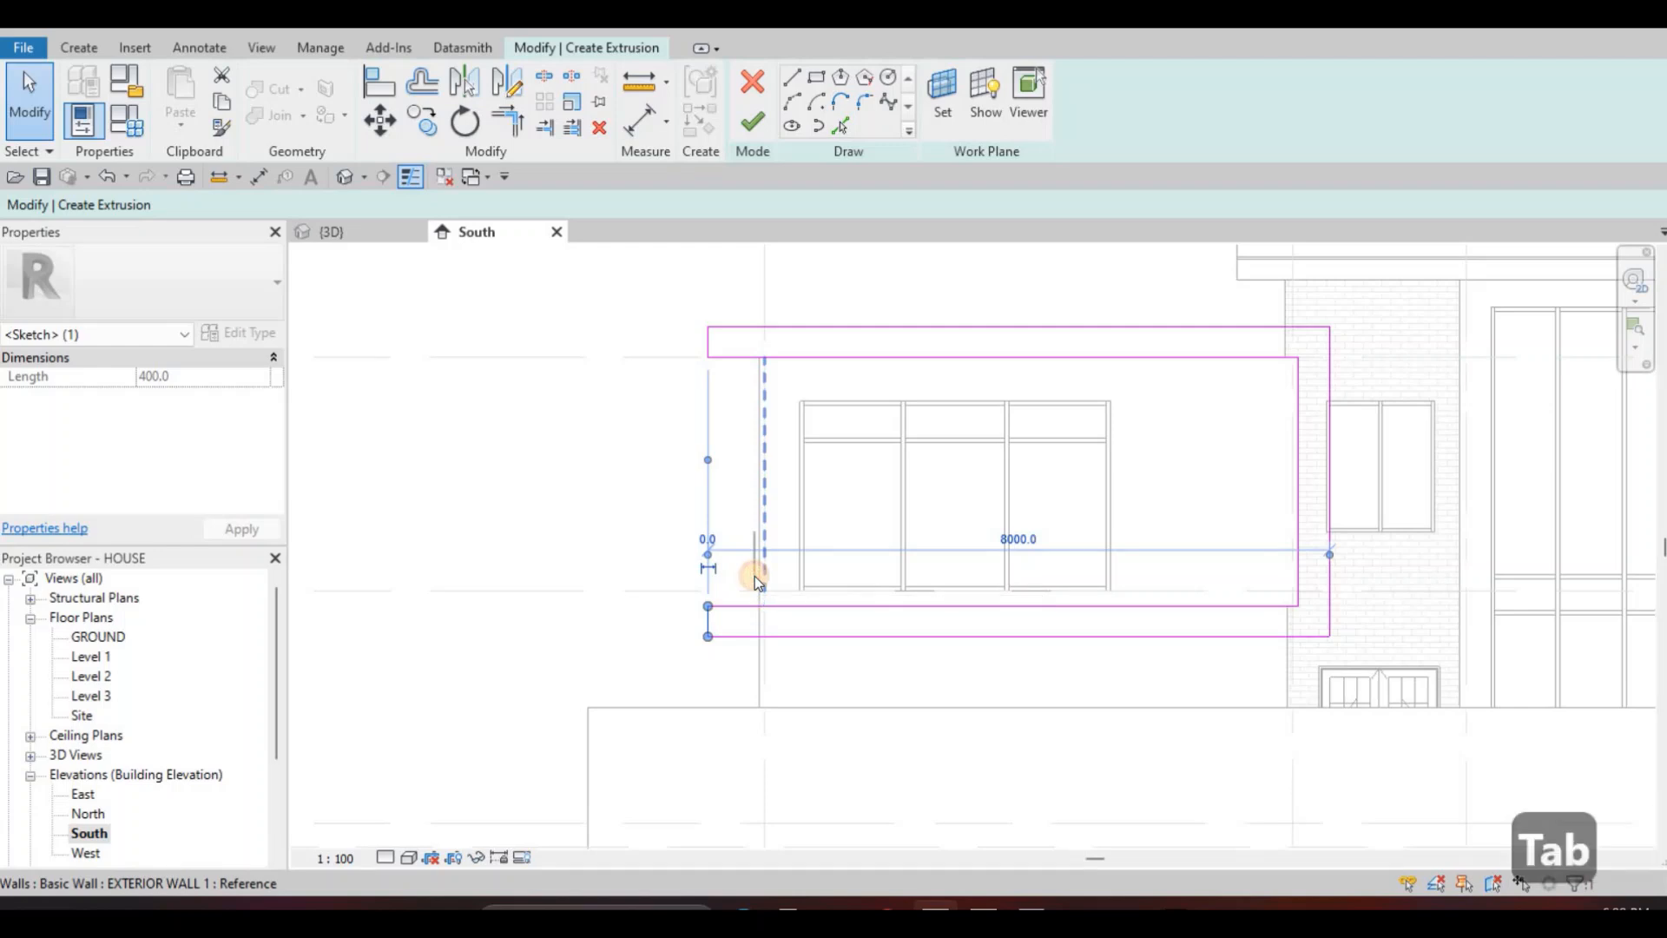
pyautogui.moveTo(741, 552); pyautogui.dragTo(740, 545)
pyautogui.scroll(3, 729, 542)
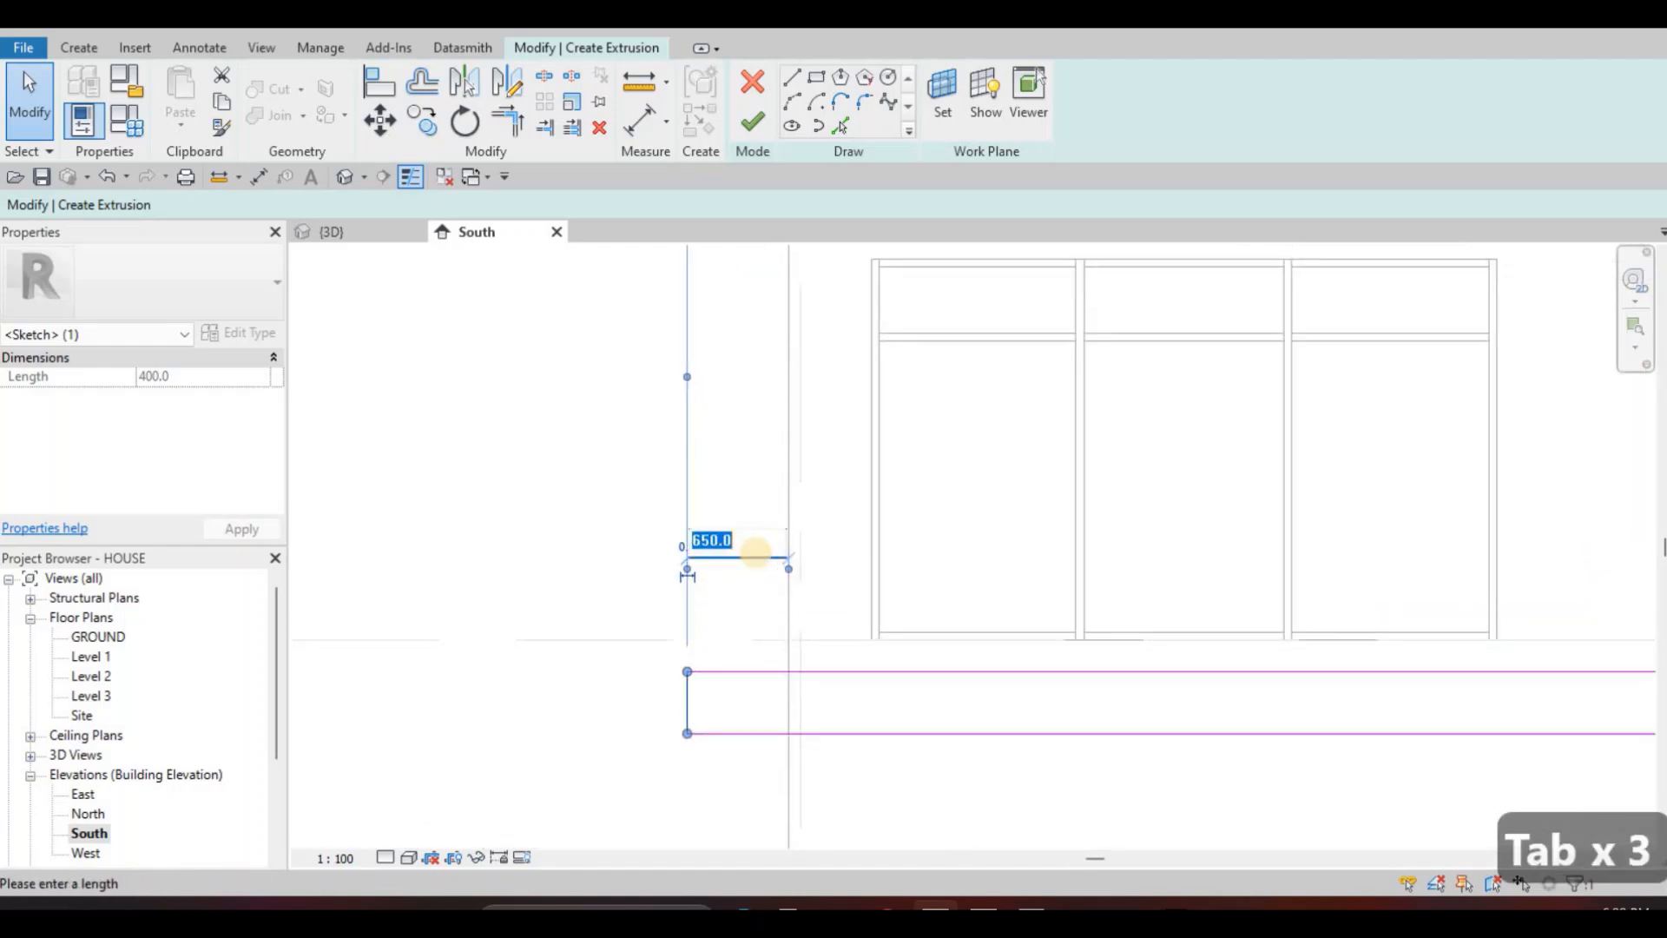
pyautogui.write('8')
pyautogui.press('BackSpace')
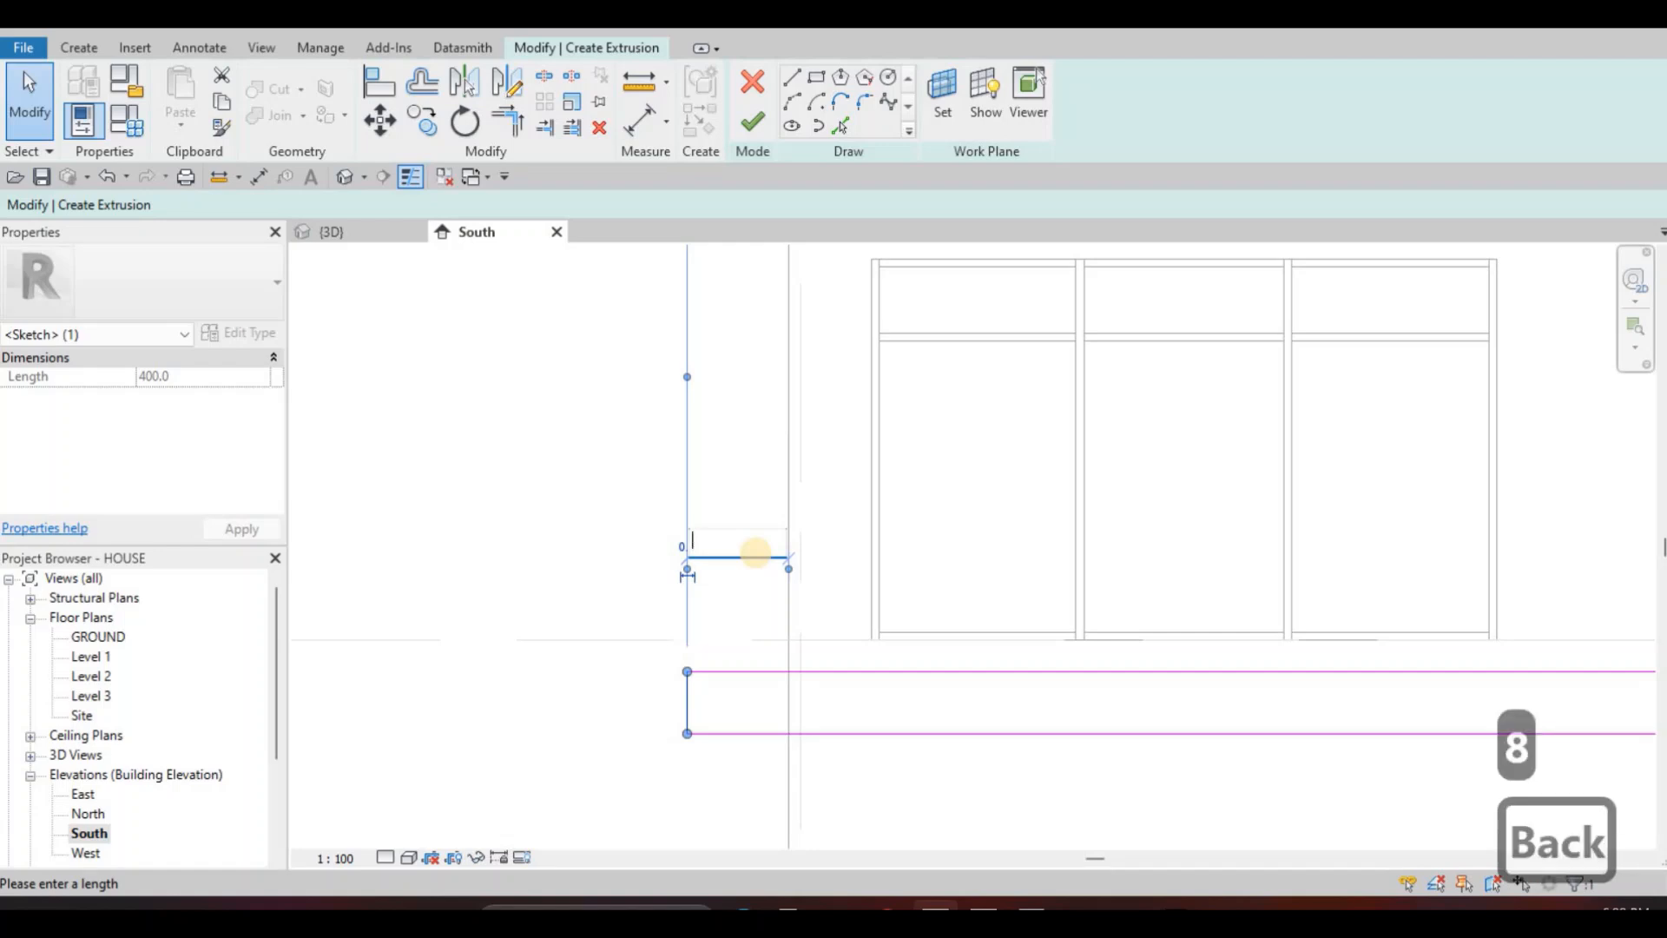
pyautogui.write('700')
pyautogui.press('Return')
pyautogui.press('Escape')
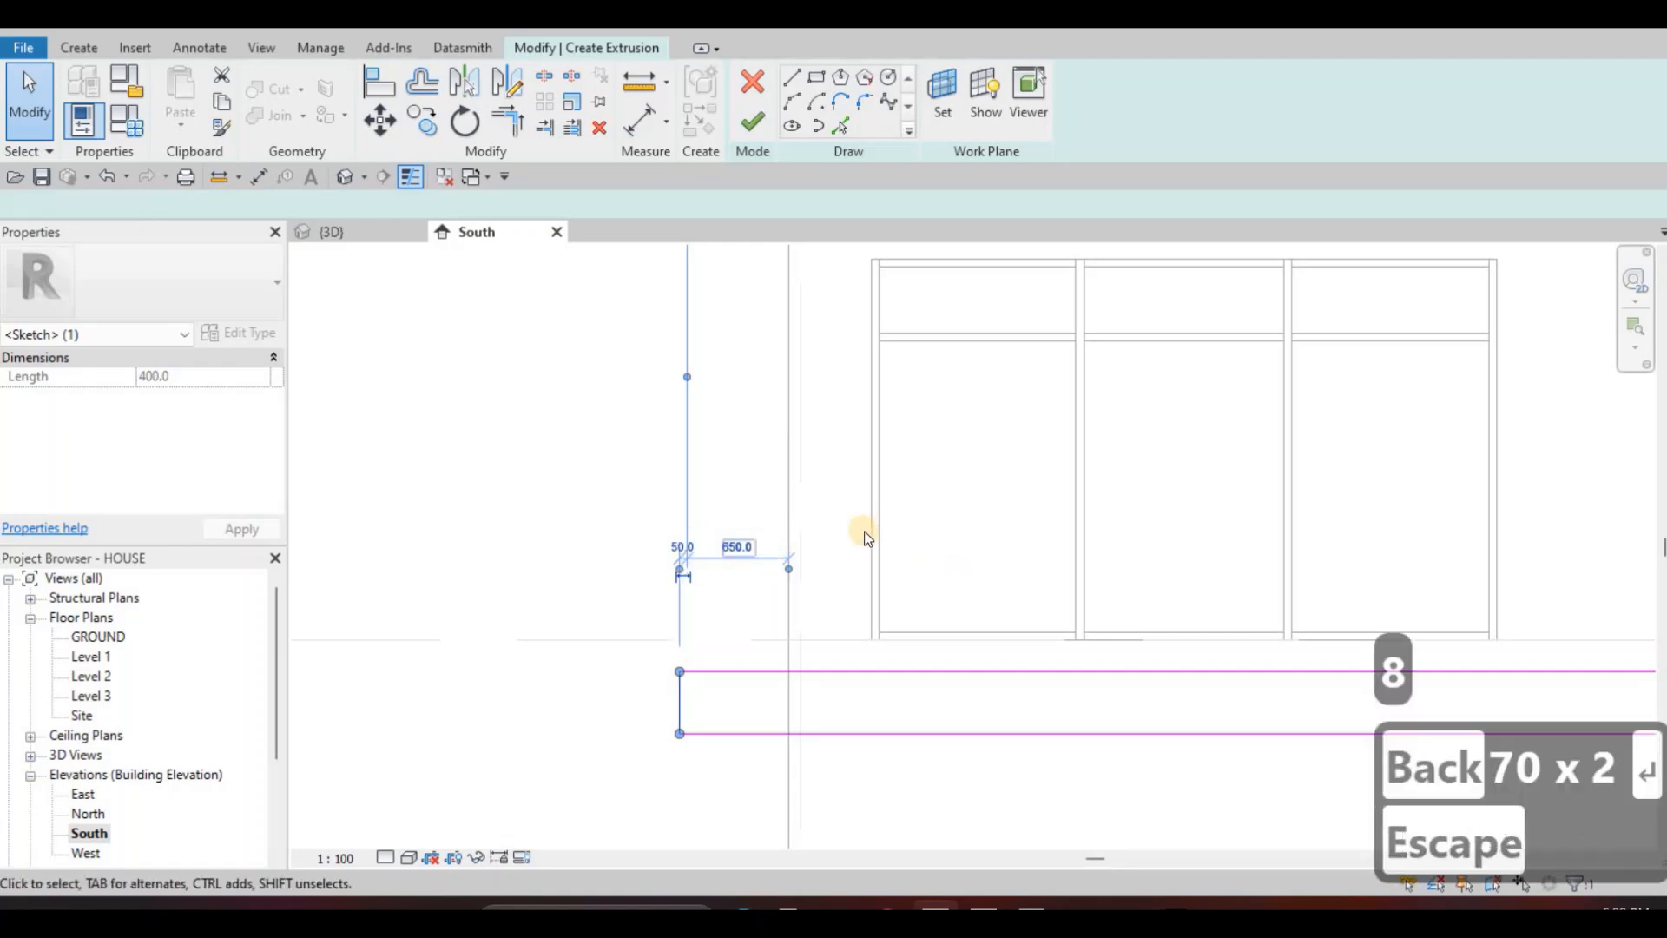
# Align the top strip's end line with the bottom strip's end line and finish the extrusion sketch.
pyautogui.scroll(-3, 864, 529)
pyautogui.press('a')
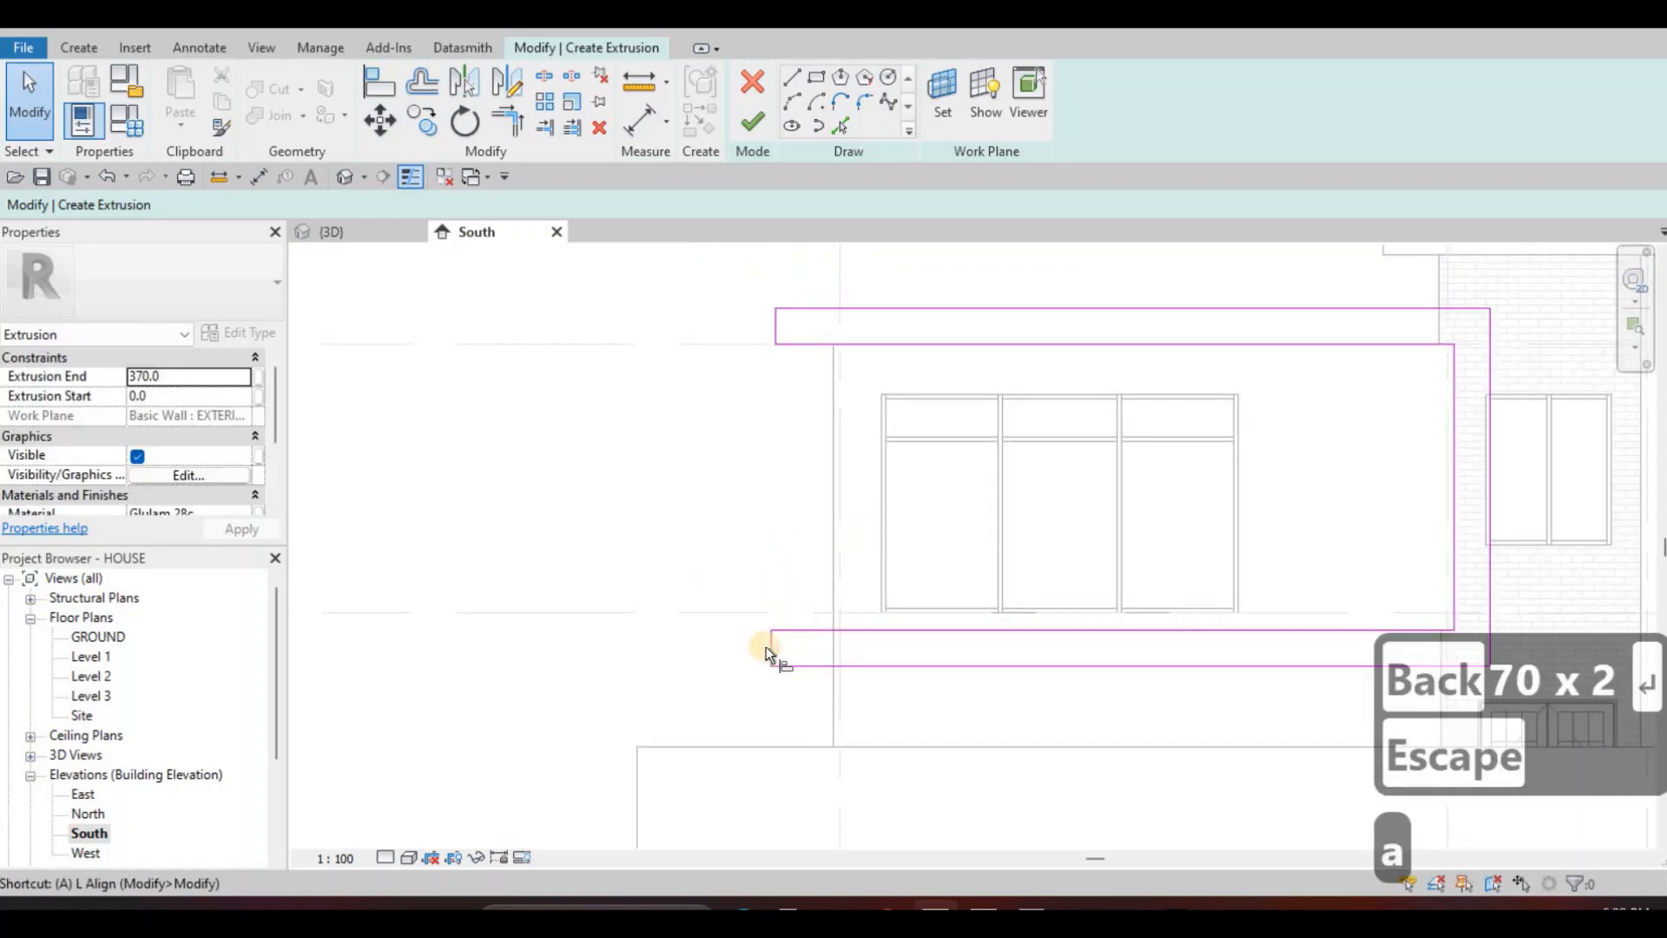
pyautogui.press('l')
pyautogui.click(771, 347)
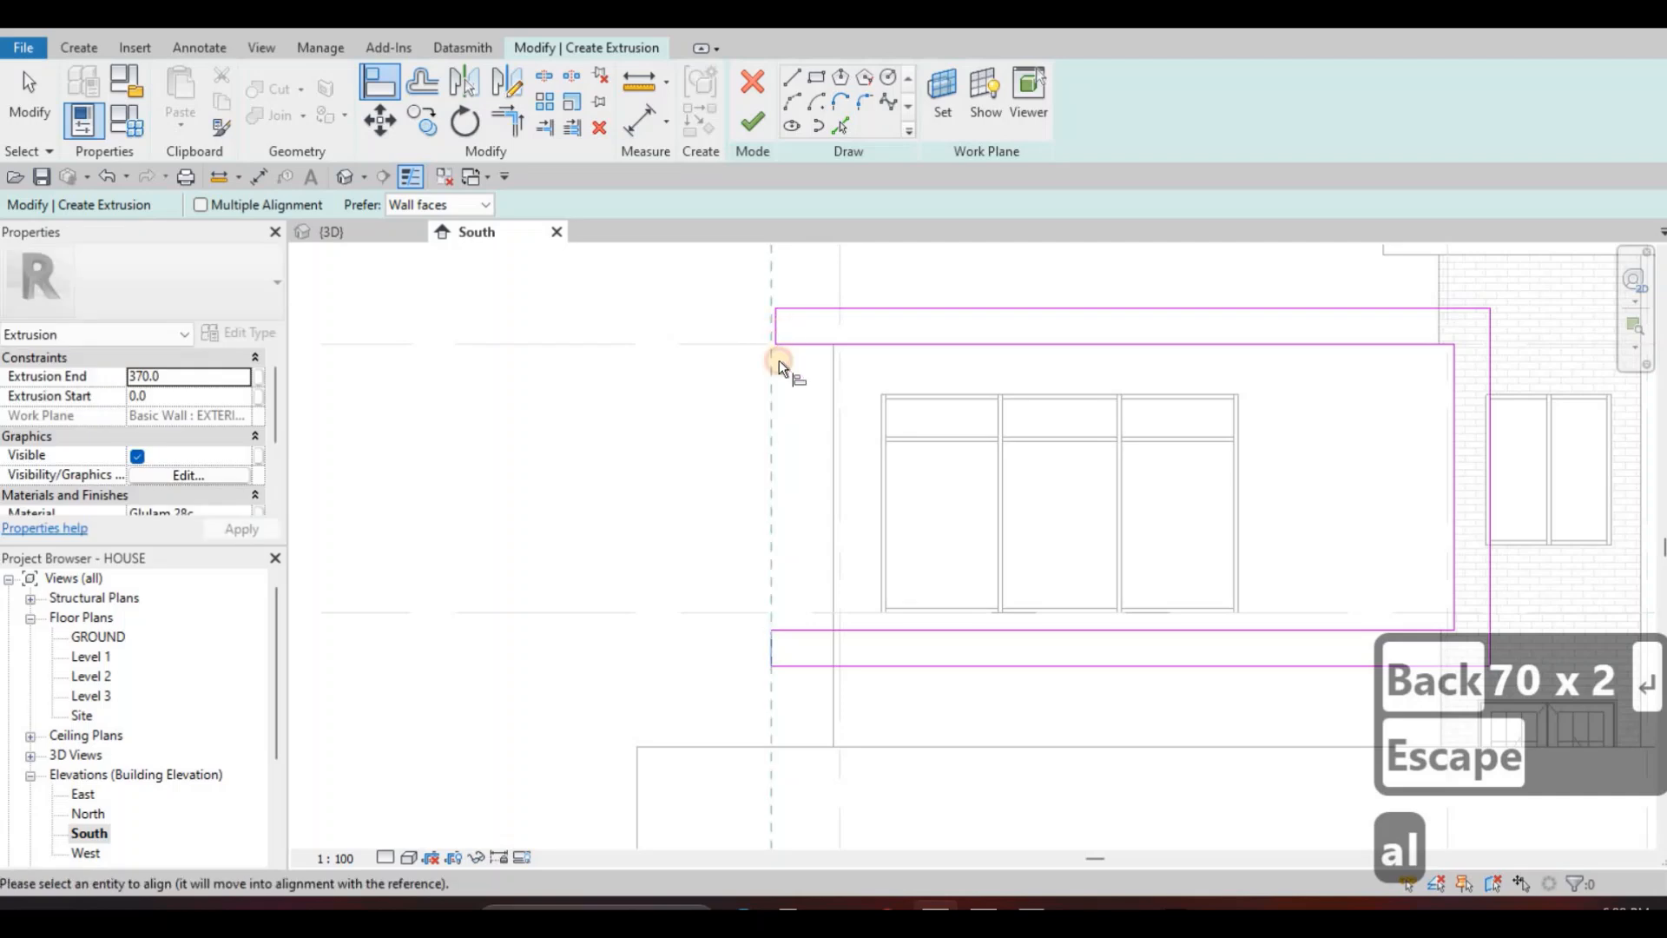
pyautogui.scroll(-1, 807, 524)
pyautogui.press('Escape')
pyautogui.press('Escape')
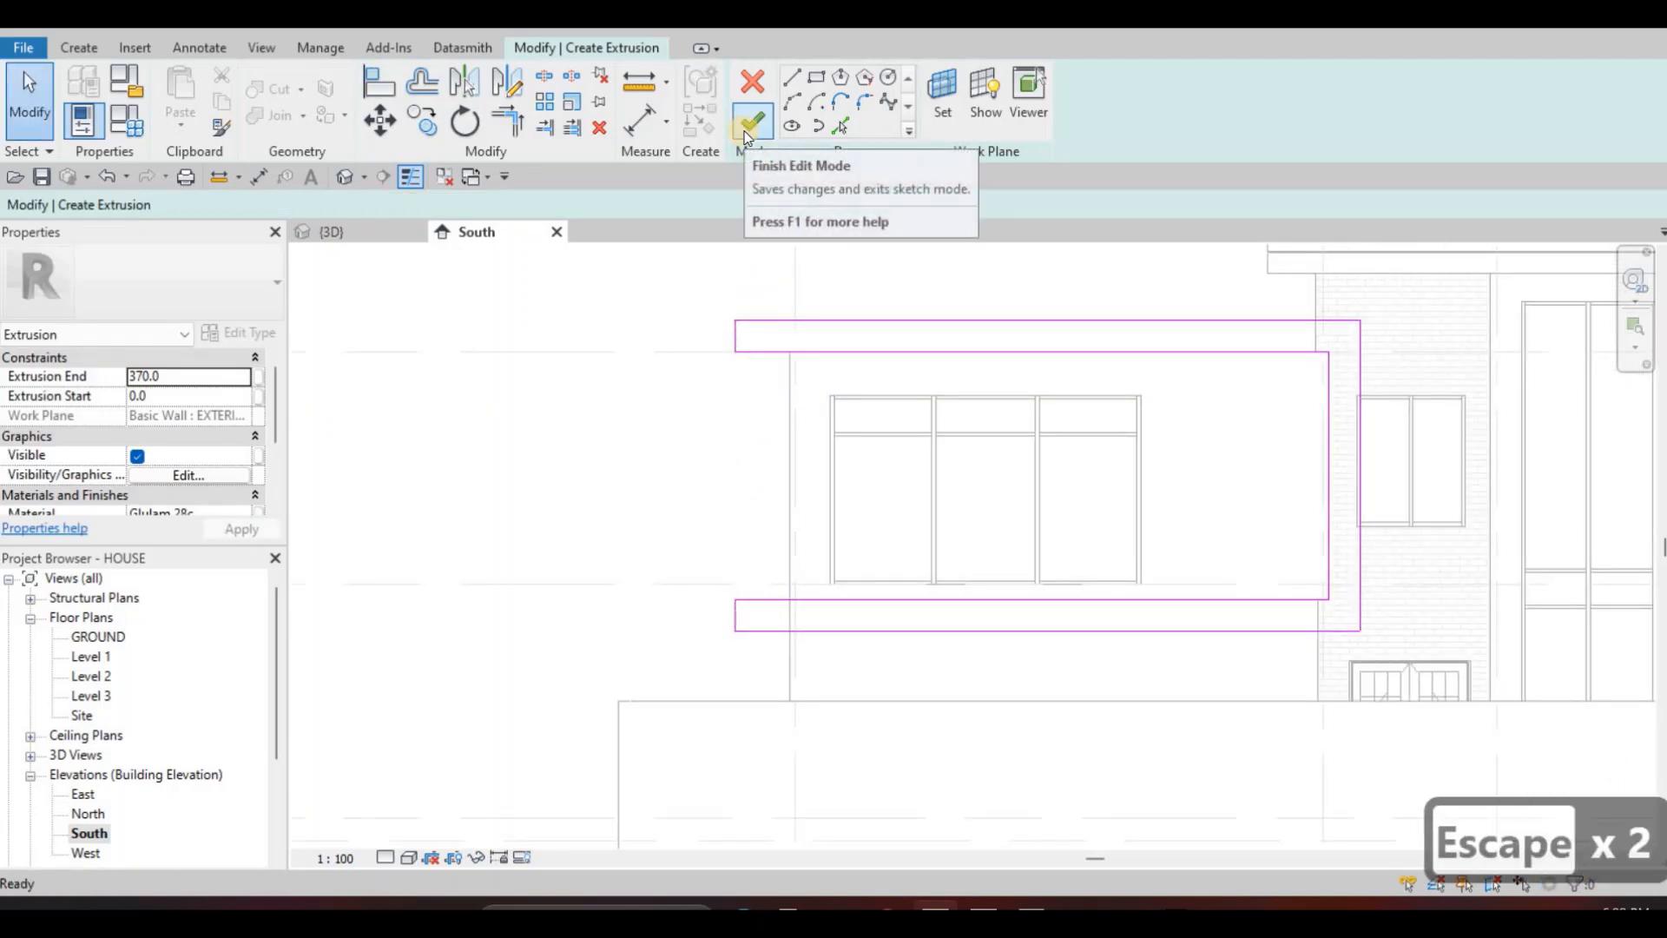
pyautogui.click(752, 122)
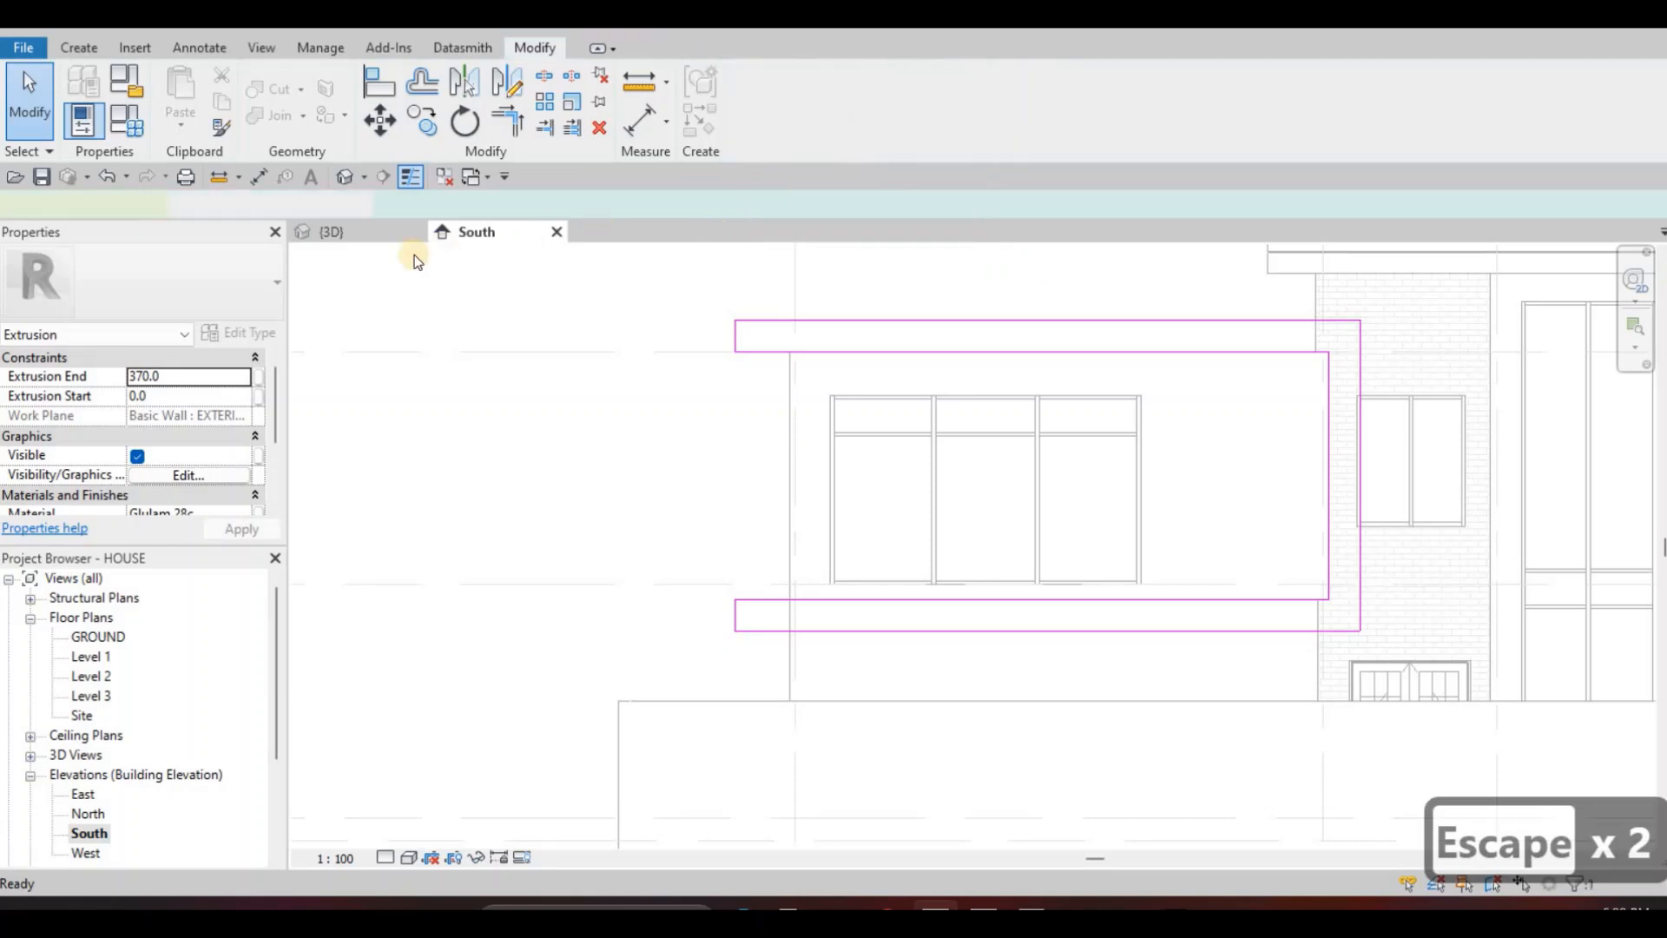
# Stretch the frame outward from the facade in the 3D view to a depth of about 1960 mm, and open the Level 2 plan.
pyautogui.hotkey('ctrl', 'Tab')
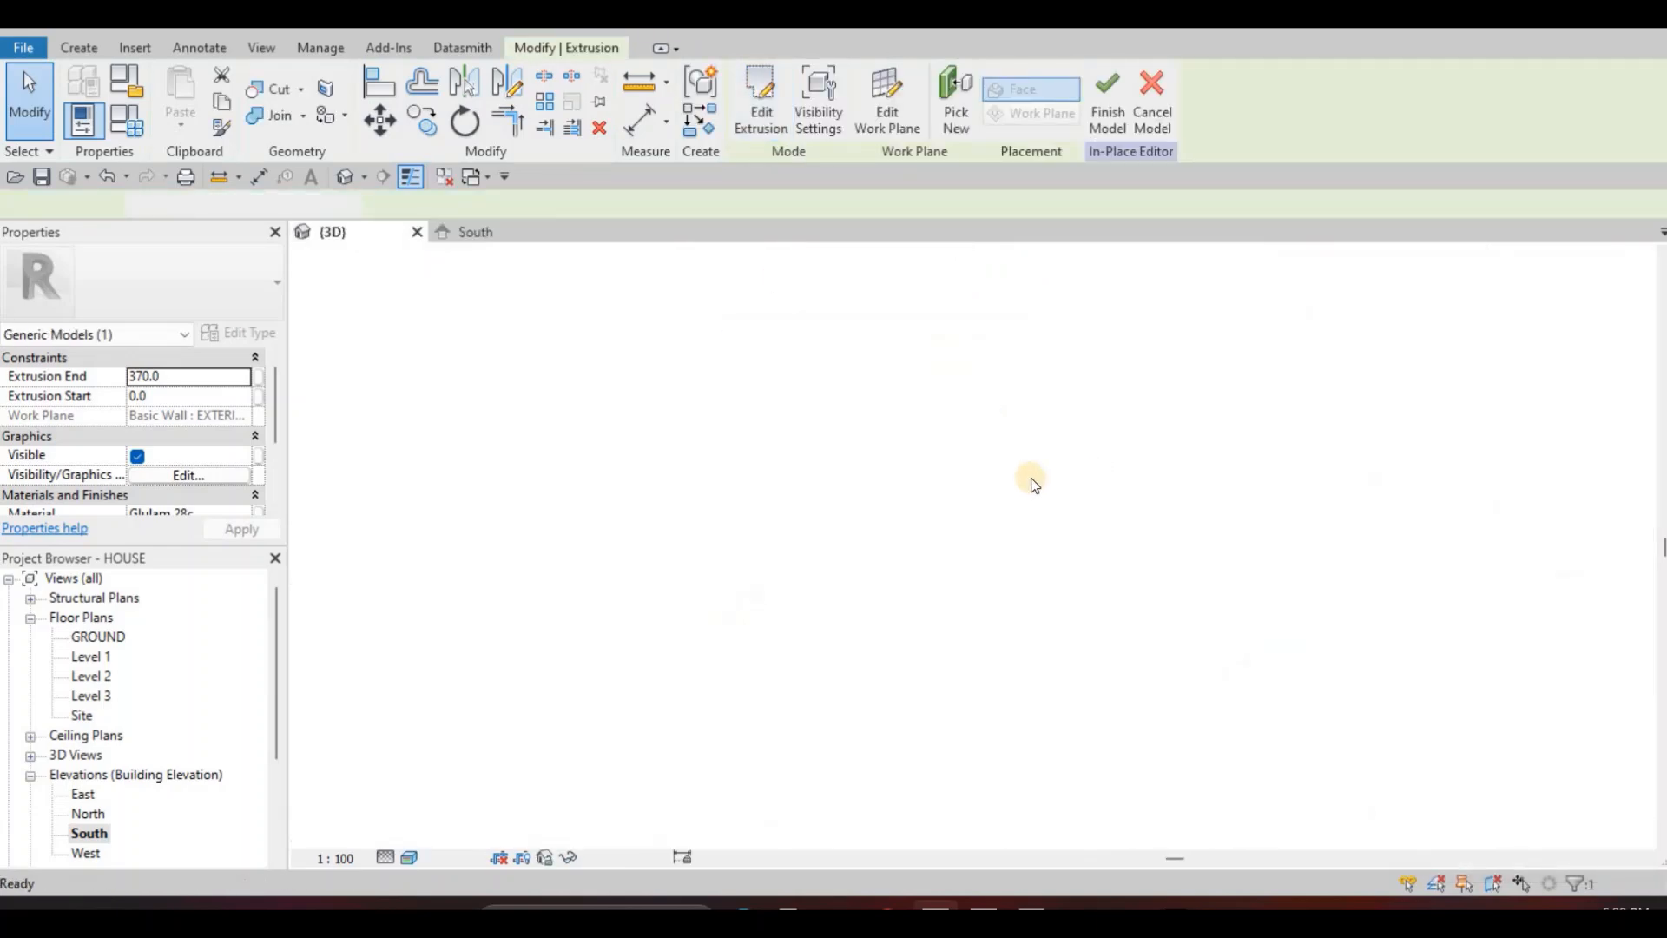
pyautogui.keyDown('shift'); pyautogui.moveTo(815, 484); pyautogui.dragTo(836, 460, button='middle'); pyautogui.keyUp('shift')
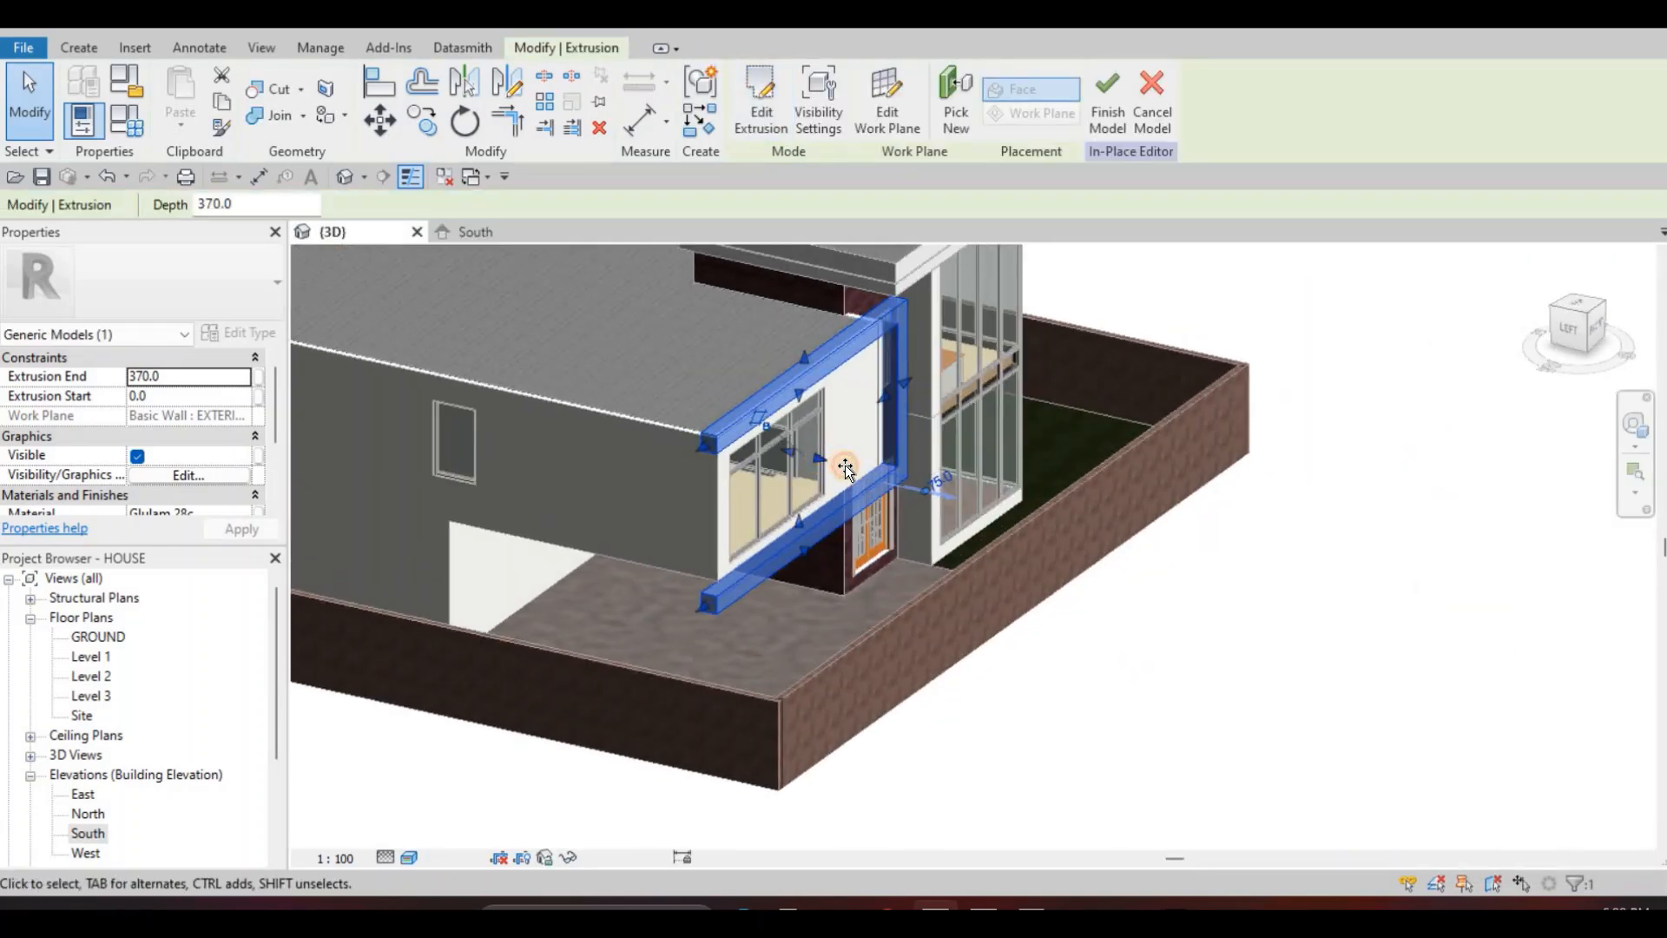
pyautogui.moveTo(842, 464); pyautogui.dragTo(879, 474)
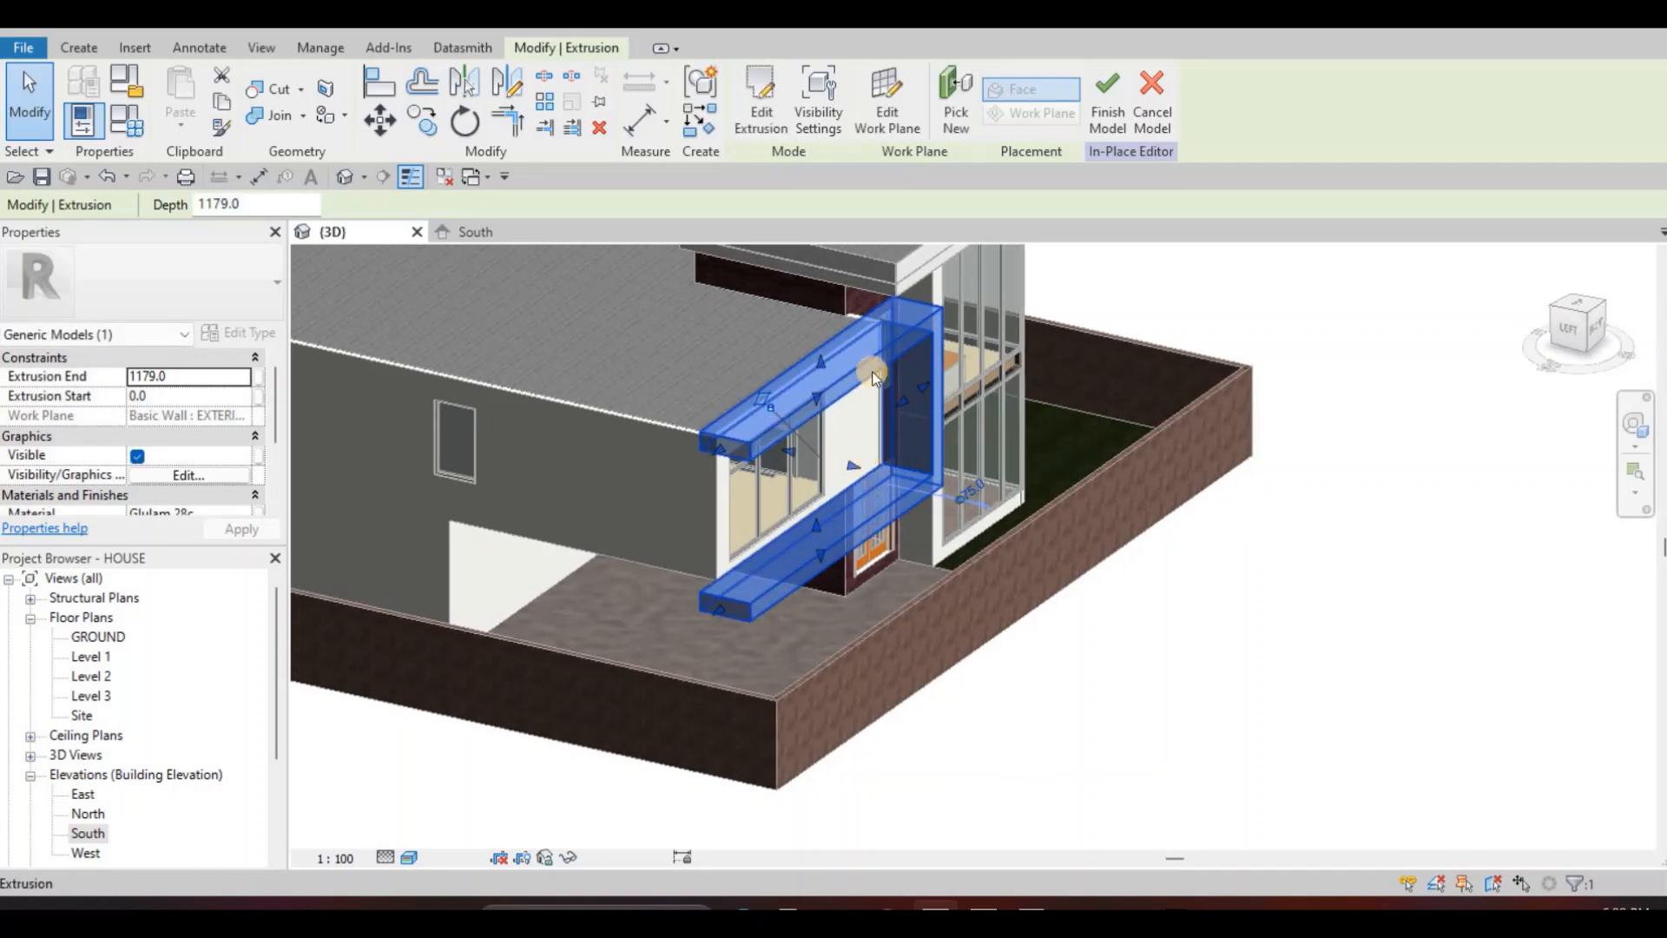
pyautogui.press('Escape')
pyautogui.click(911, 466)
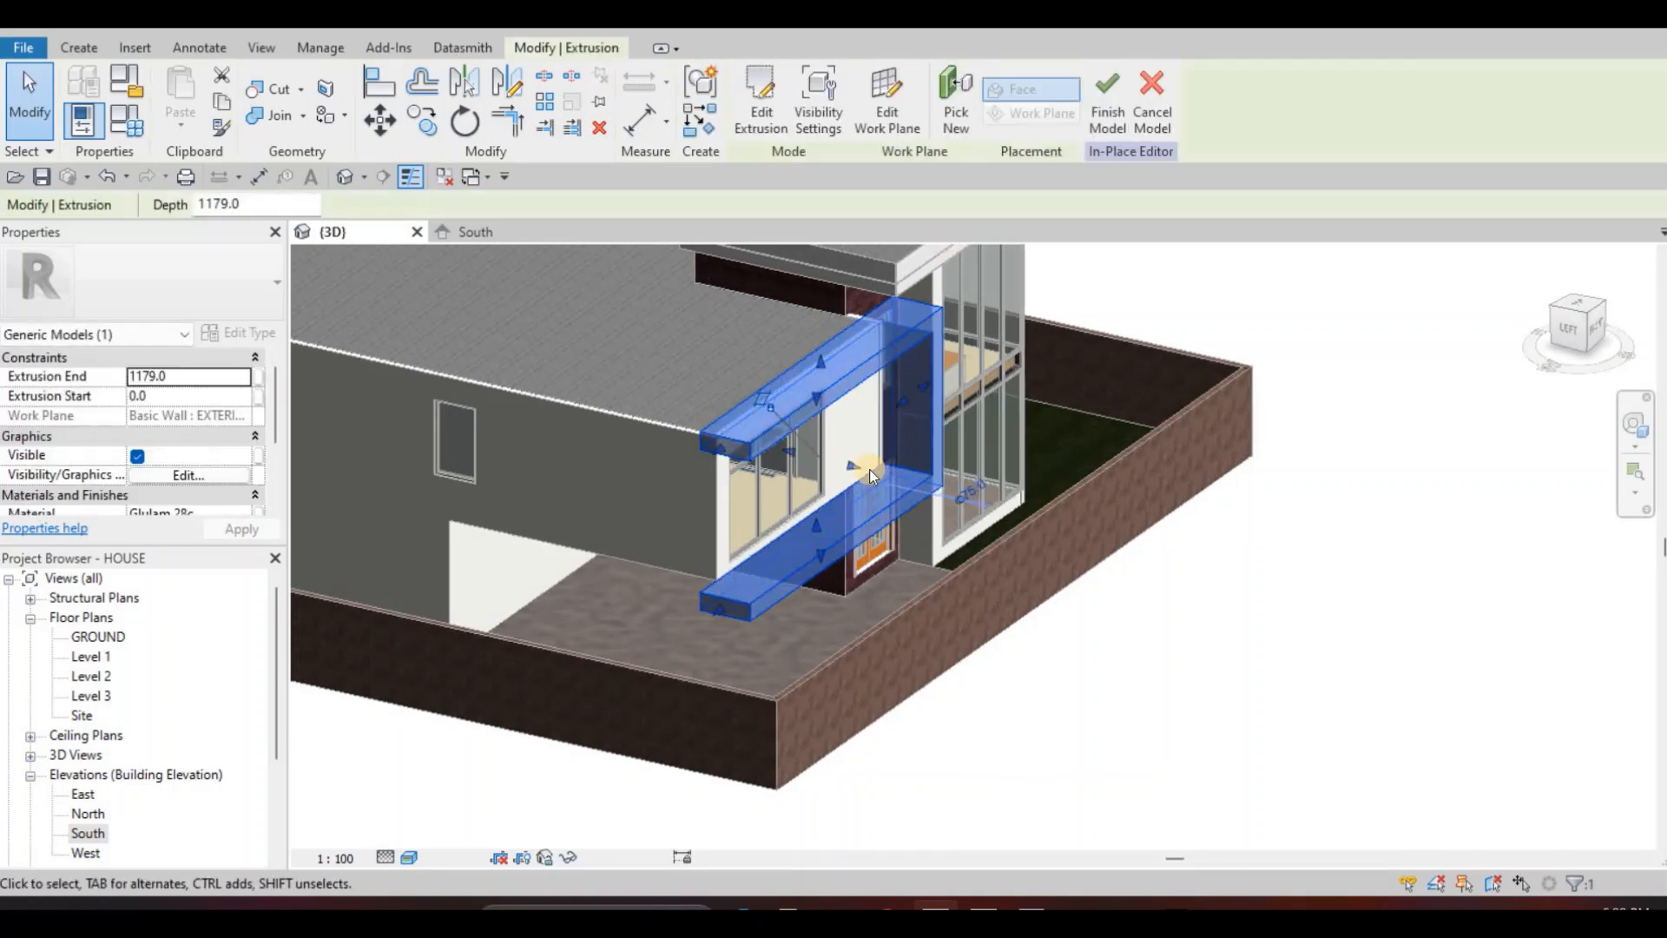
pyautogui.moveTo(891, 481); pyautogui.dragTo(807, 501)
pyautogui.moveTo(808, 502)
pyautogui.keyDown('shift'); pyautogui.mouseDown(button='middle')
pyautogui.moveTo(755, 512)
pyautogui.moveTo(608, 456)
pyautogui.moveTo(946, 569)
pyautogui.moveTo(913, 547)
pyautogui.moveTo(909, 509)
pyautogui.mouseUp(button='middle'); pyautogui.keyUp('shift')
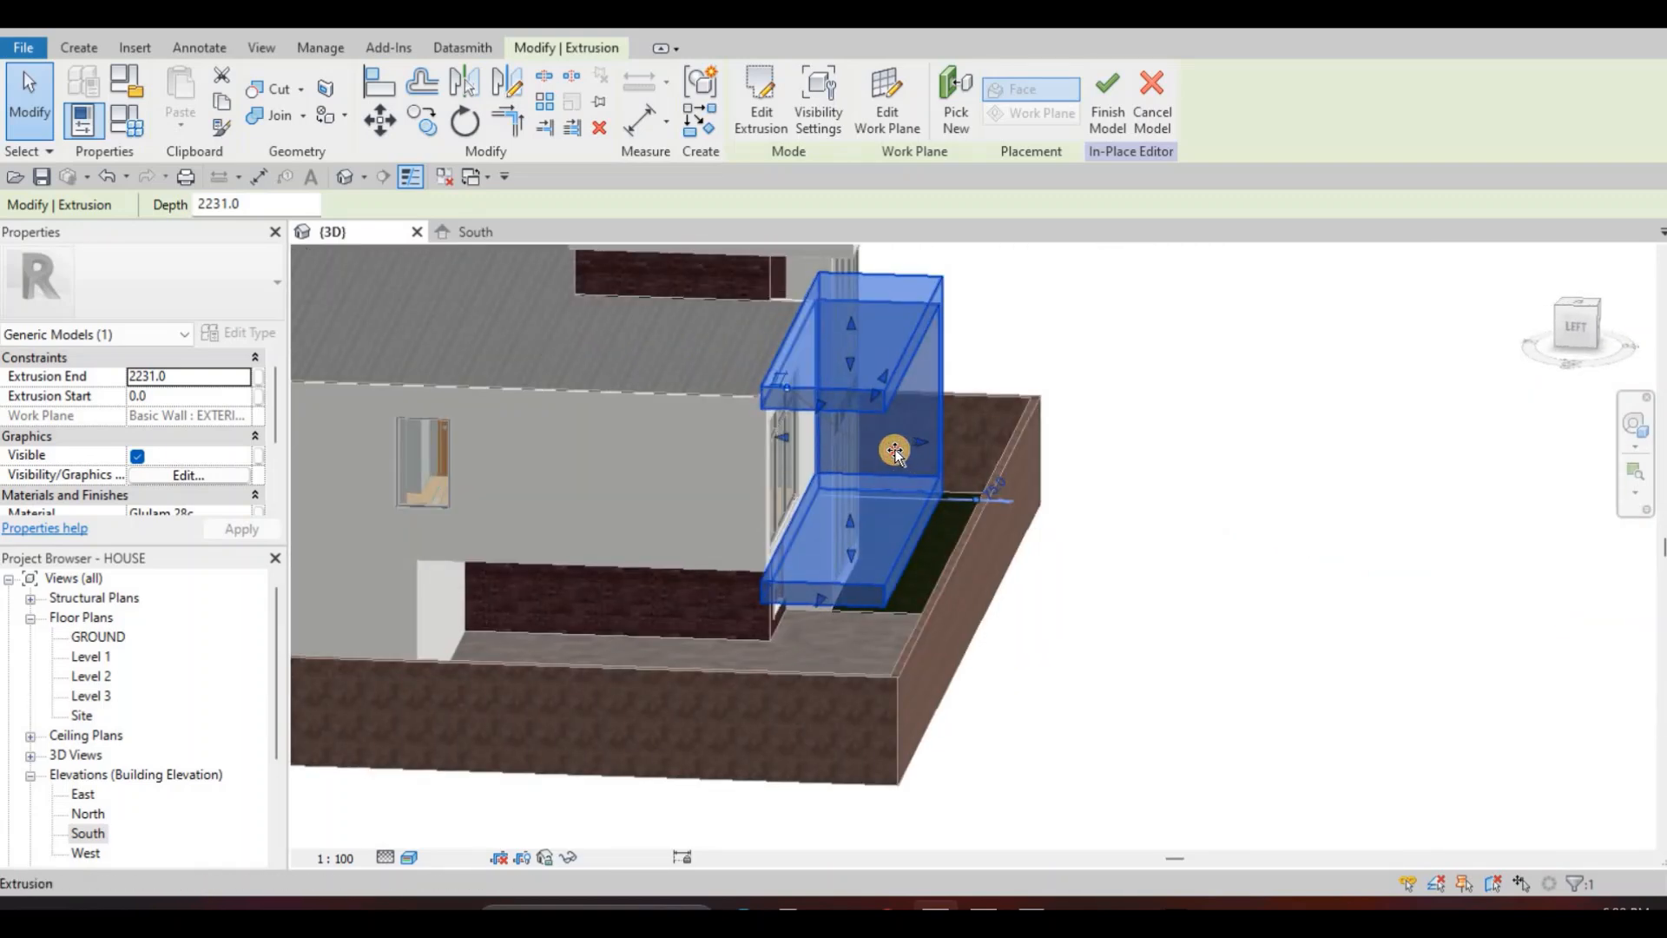
pyautogui.moveTo(898, 450); pyautogui.dragTo(92, 679)
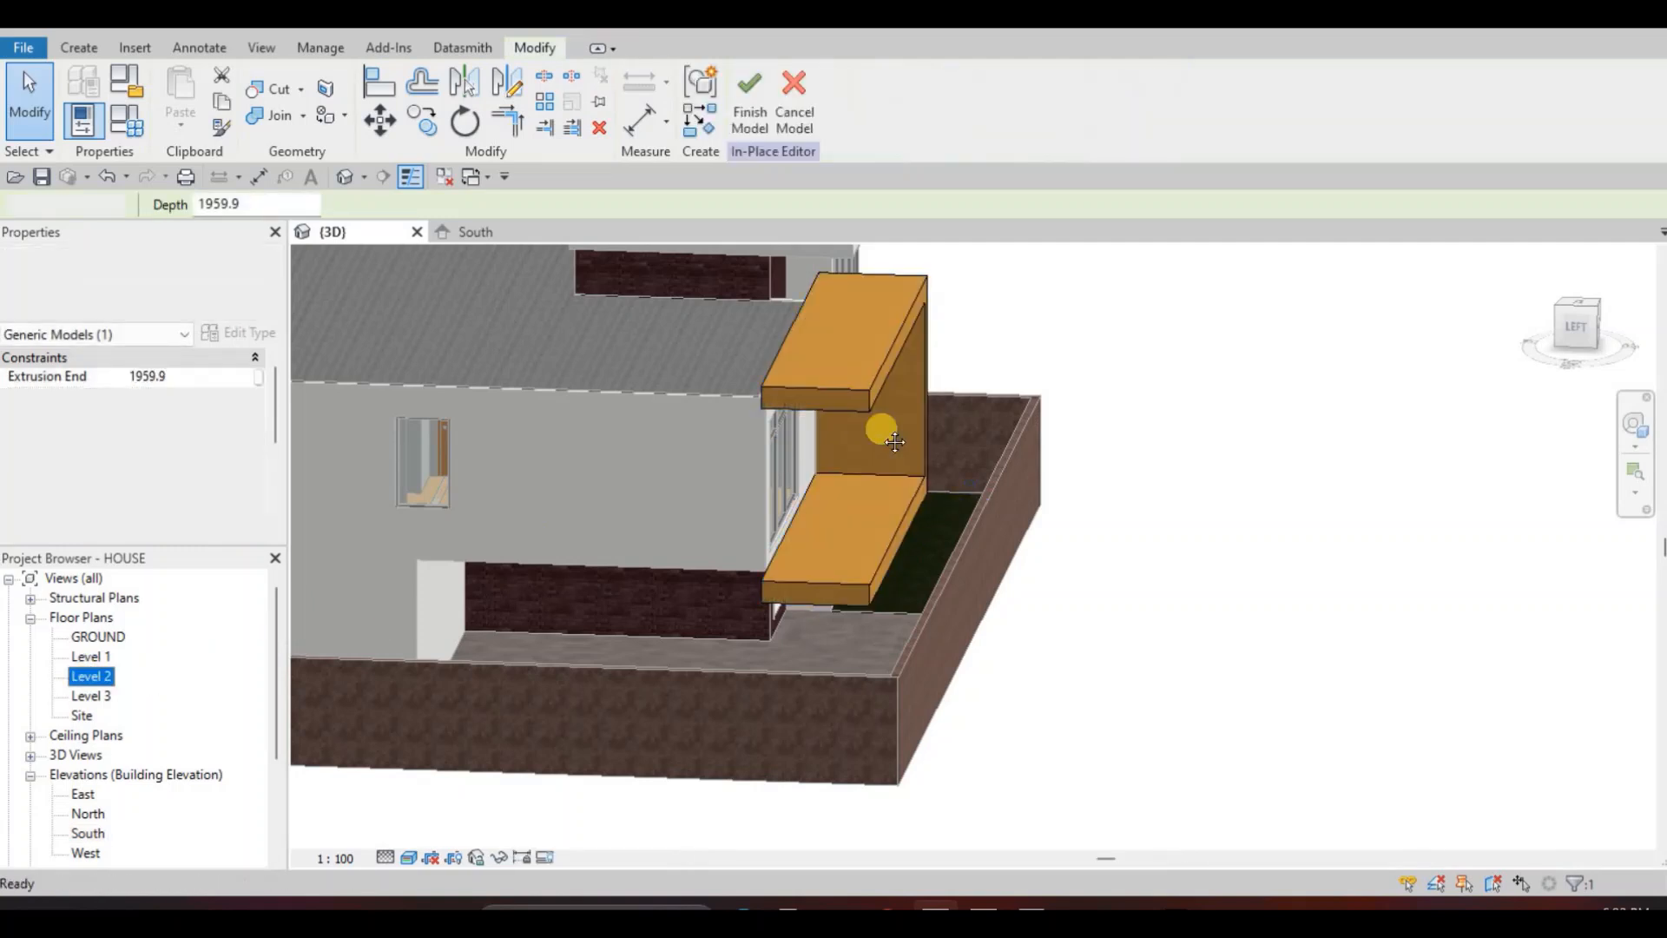
# Measure the frame's projection from the facade in the Level 2 plan with an aligned dimension.
pyautogui.moveTo(983, 734); pyautogui.dragTo(957, 681, button='middle')
pyautogui.scroll(3, 956, 681)
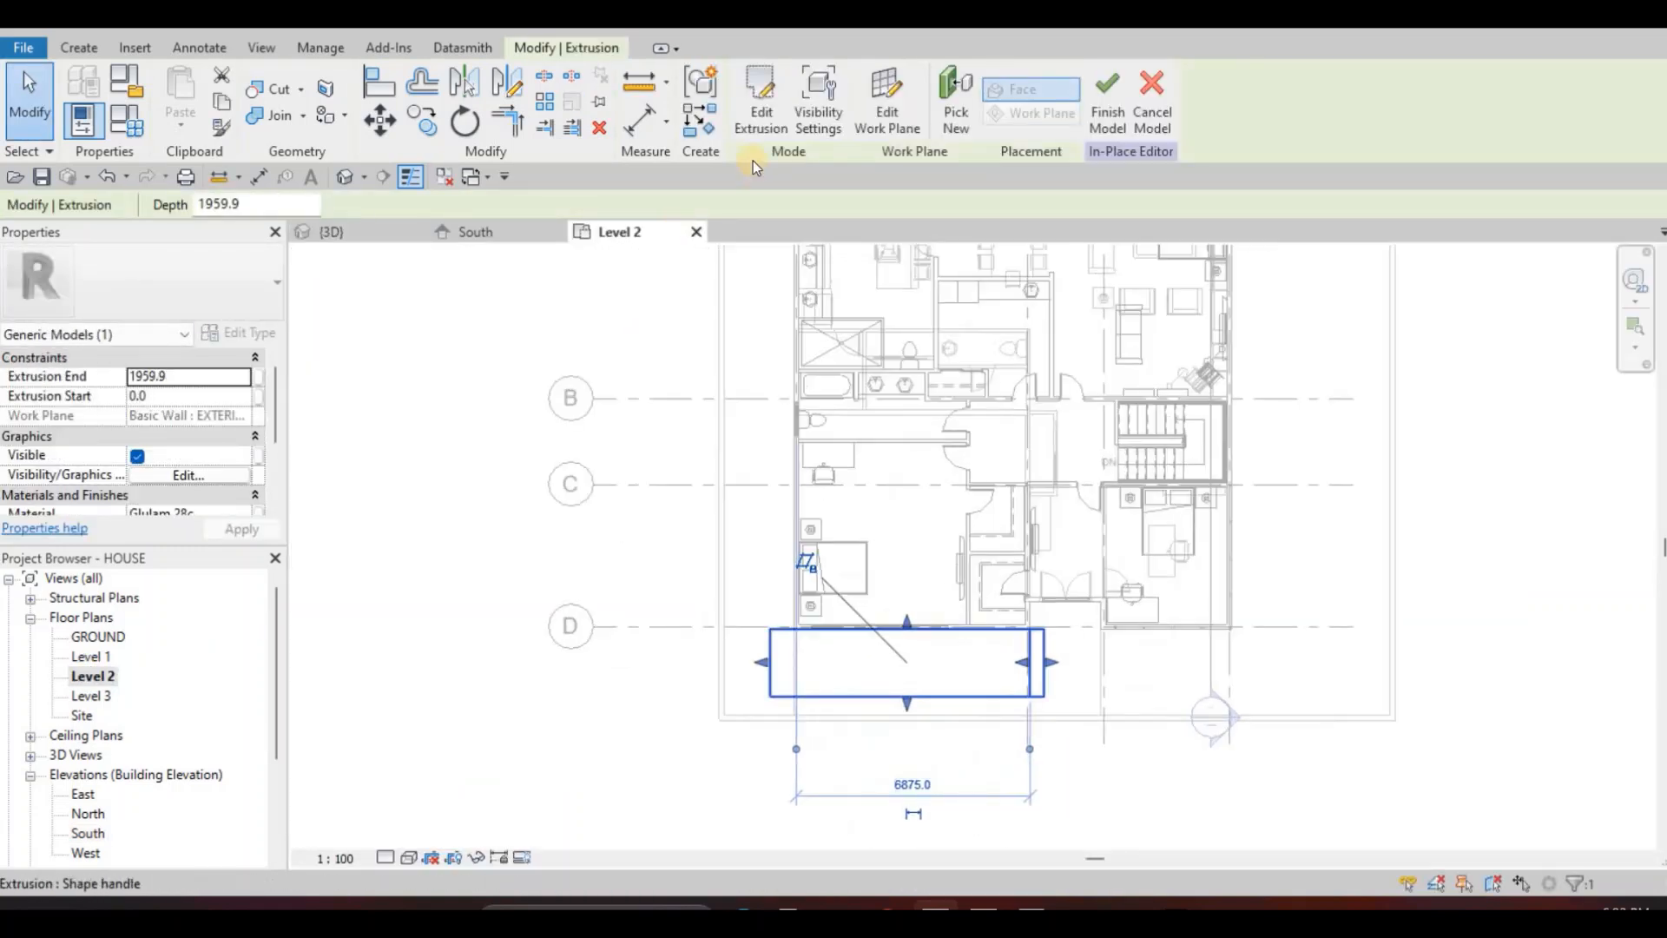
pyautogui.press('d')
pyautogui.press('i')
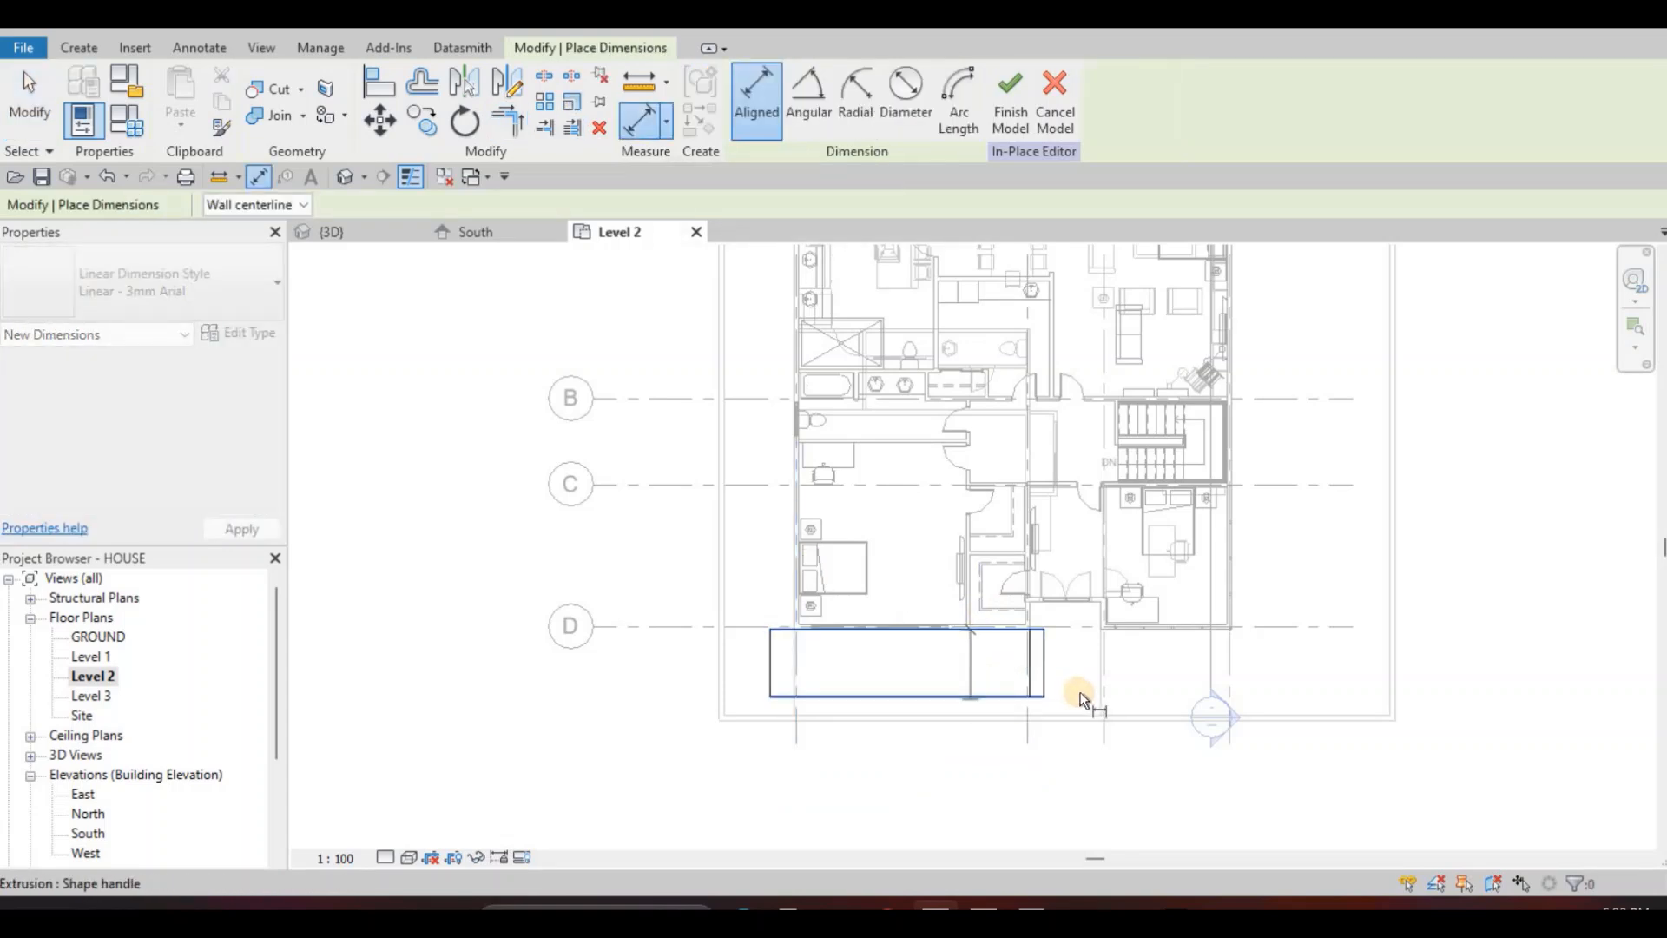
pyautogui.scroll(2, 1078, 692)
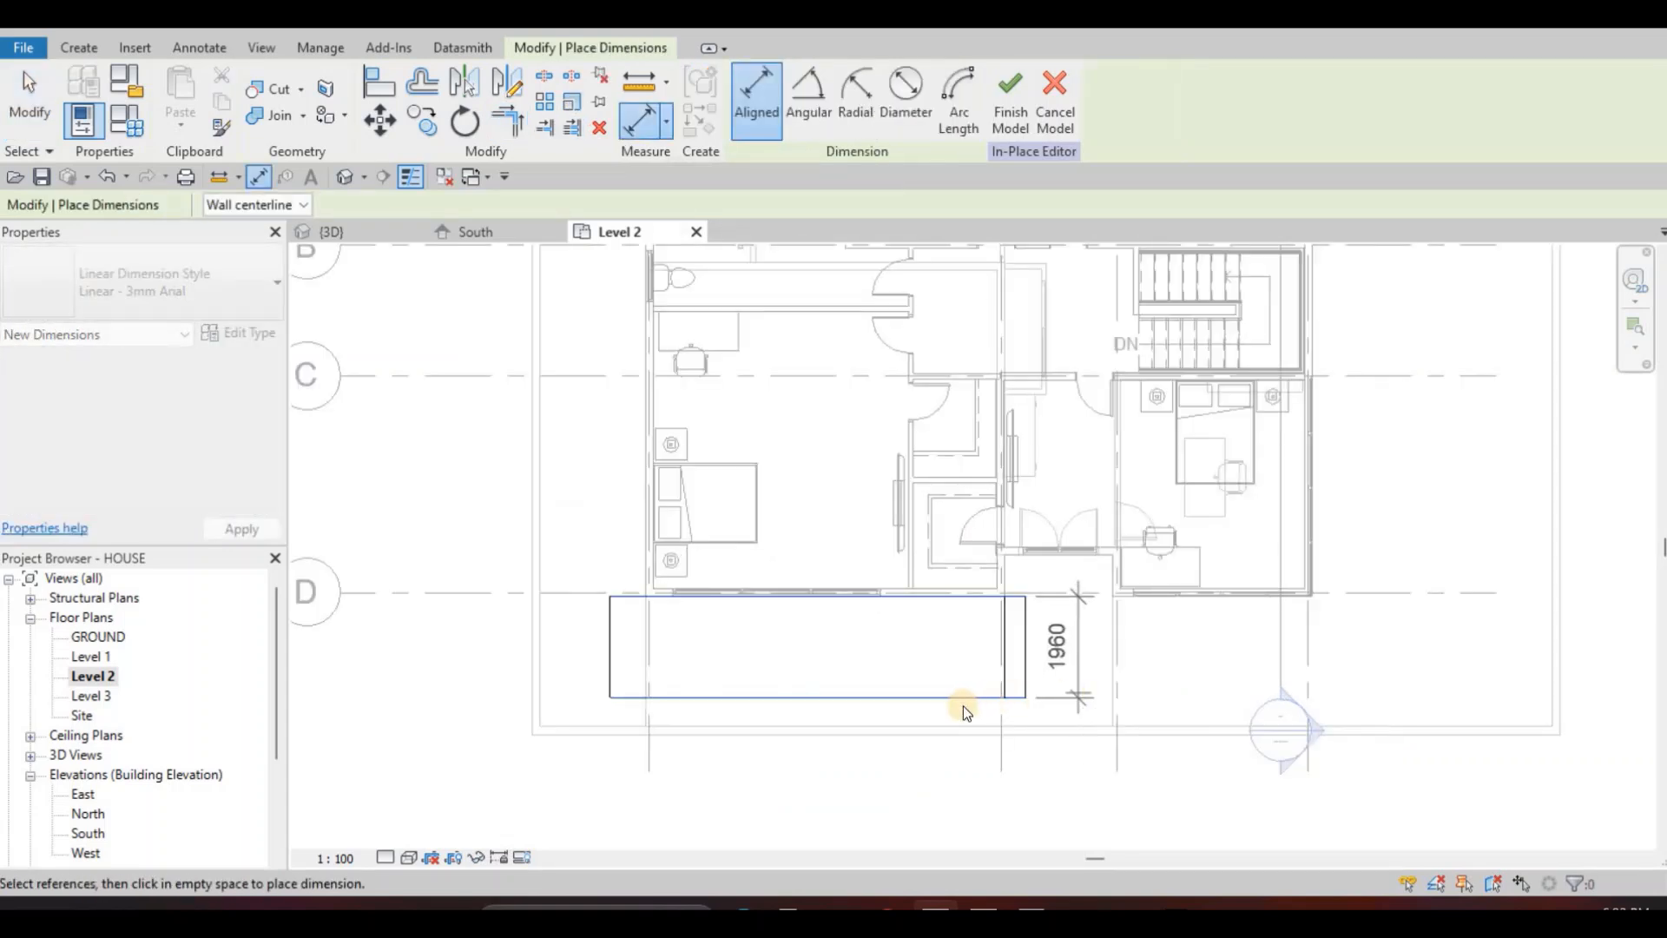
pyautogui.press('Escape')
pyautogui.scroll(-2, 962, 706)
pyautogui.press('Escape')
# Set the frame's extrusion end to 2000 mm.
pyautogui.click(933, 699)
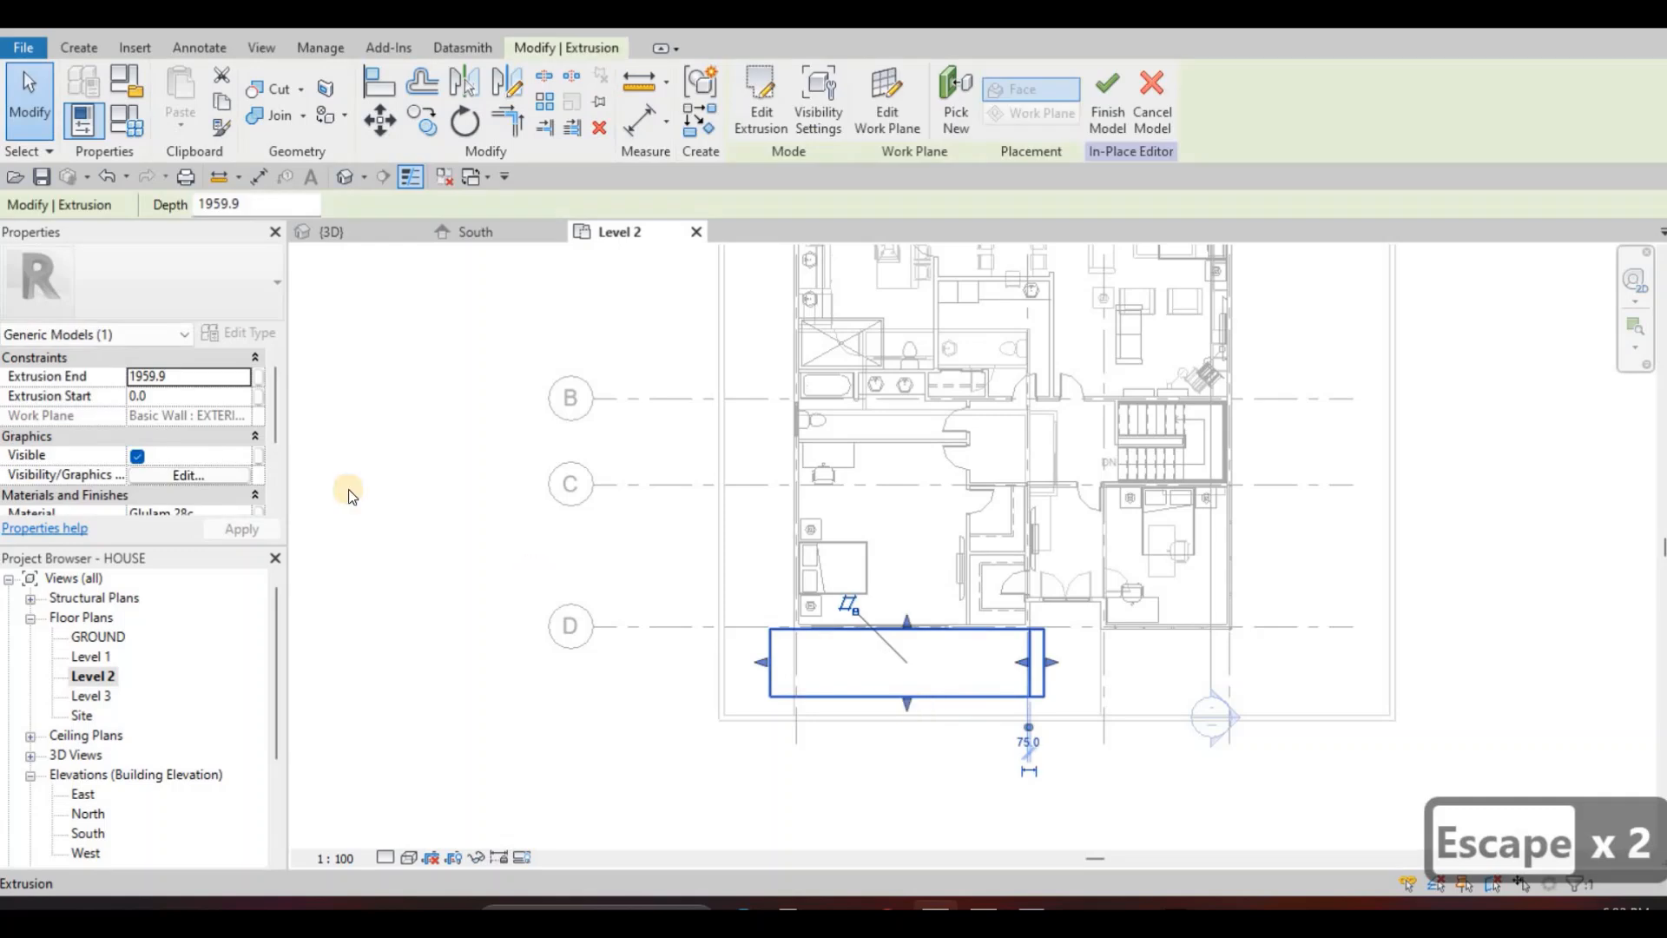
pyautogui.click(200, 379)
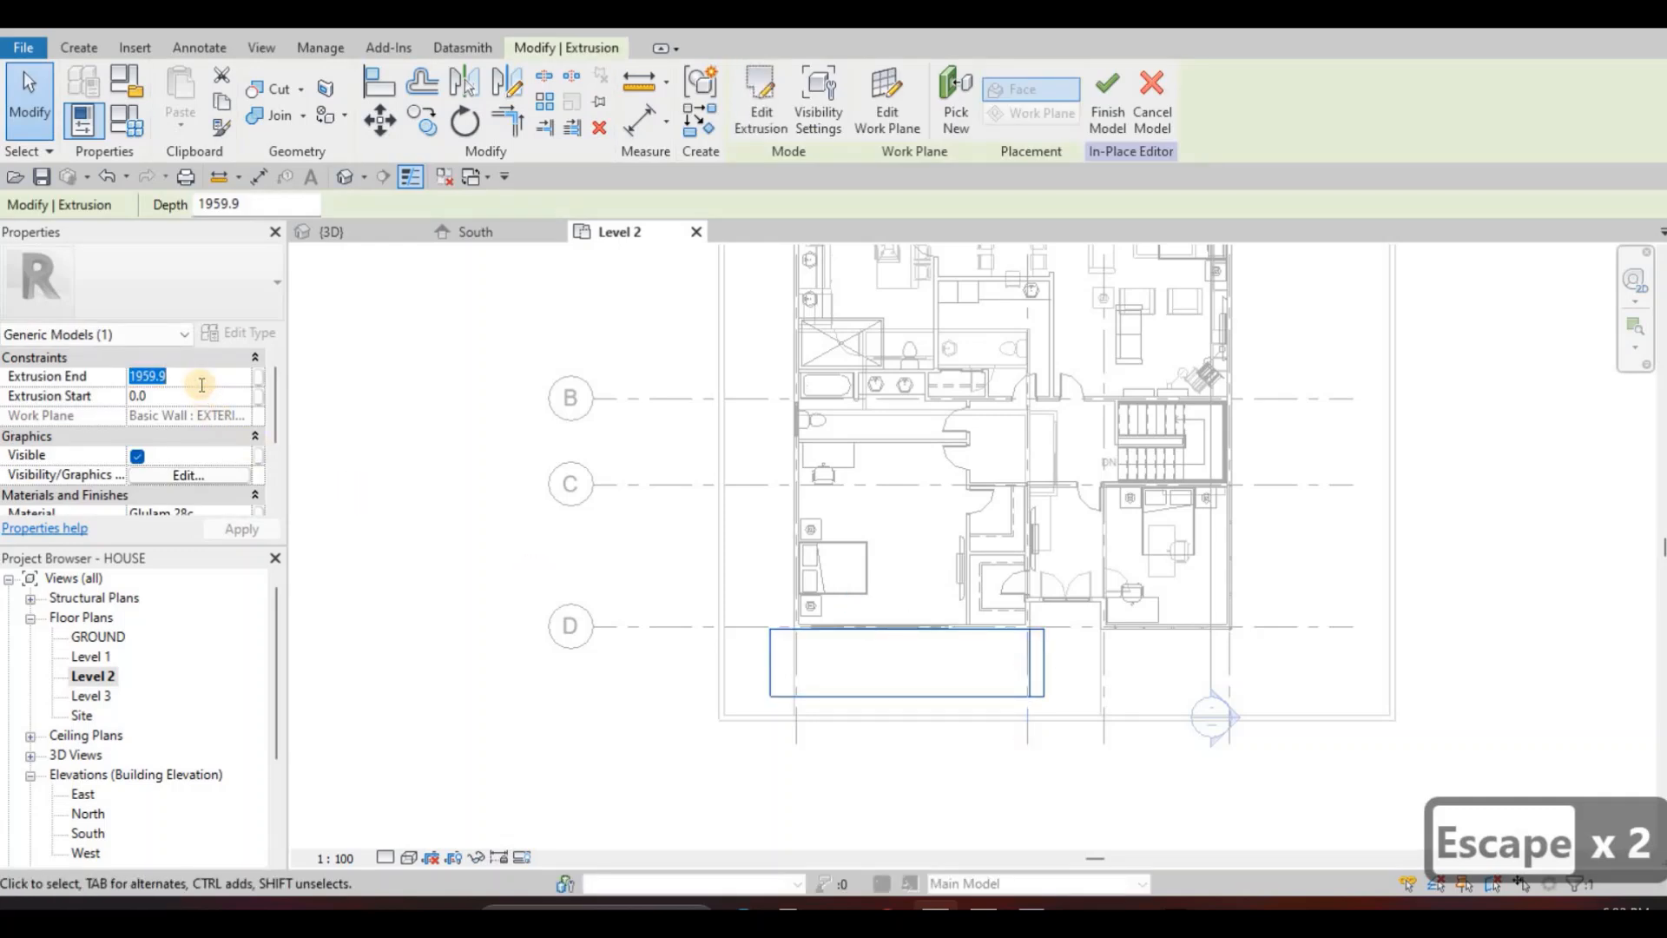
pyautogui.write('2000')
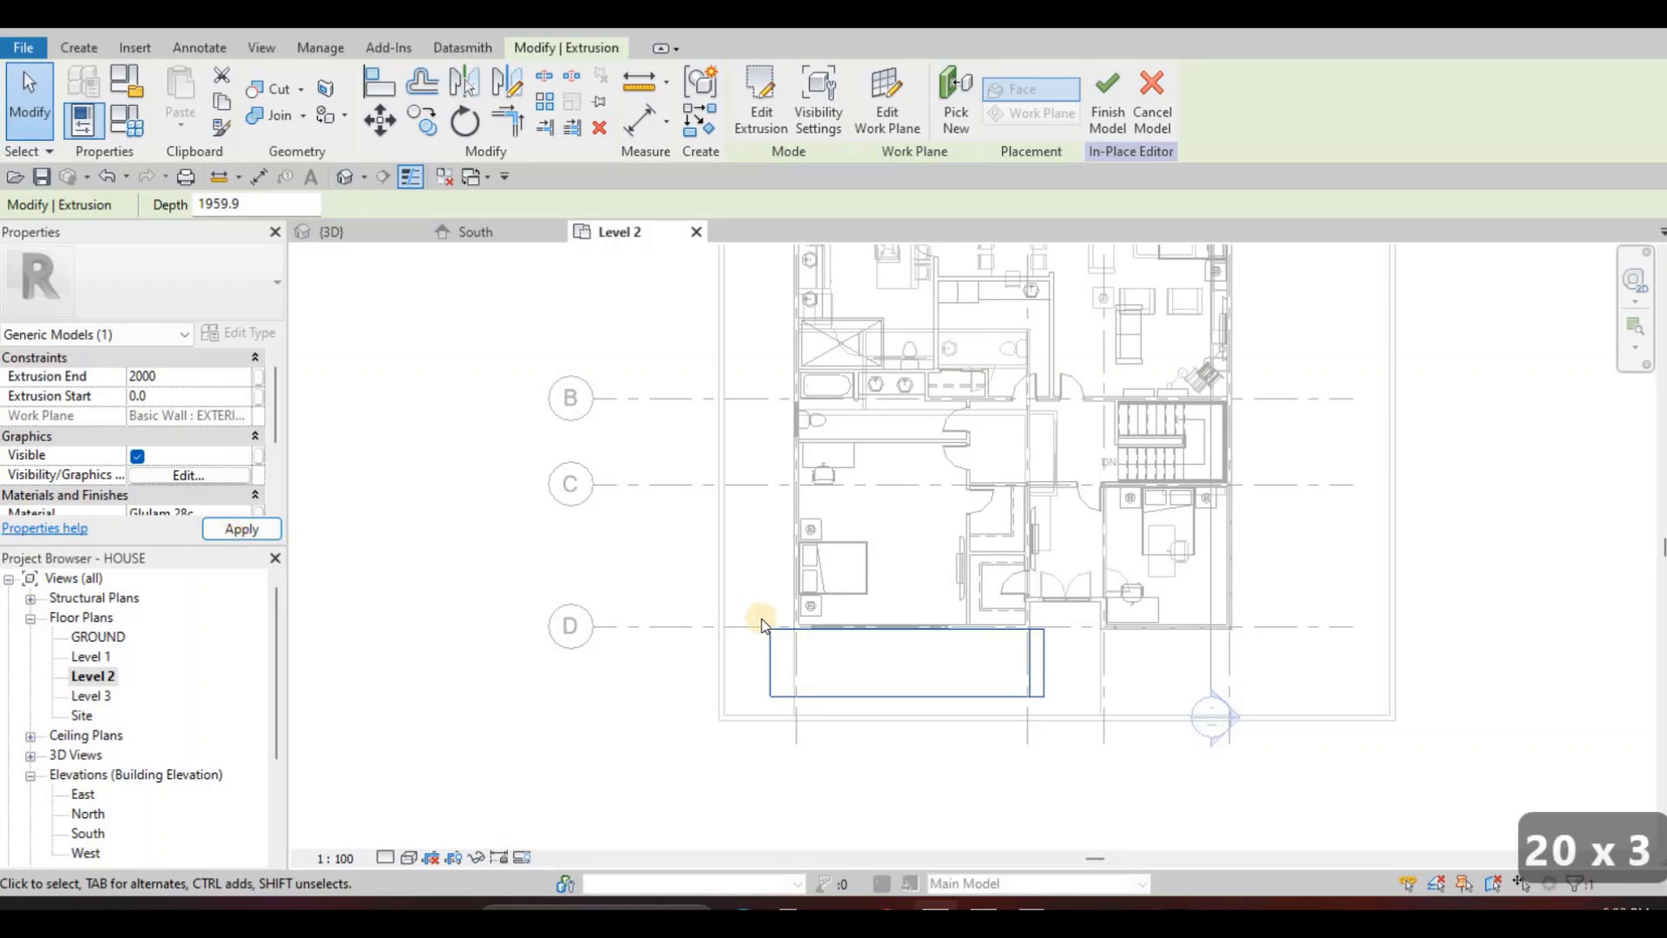
pyautogui.click(915, 681)
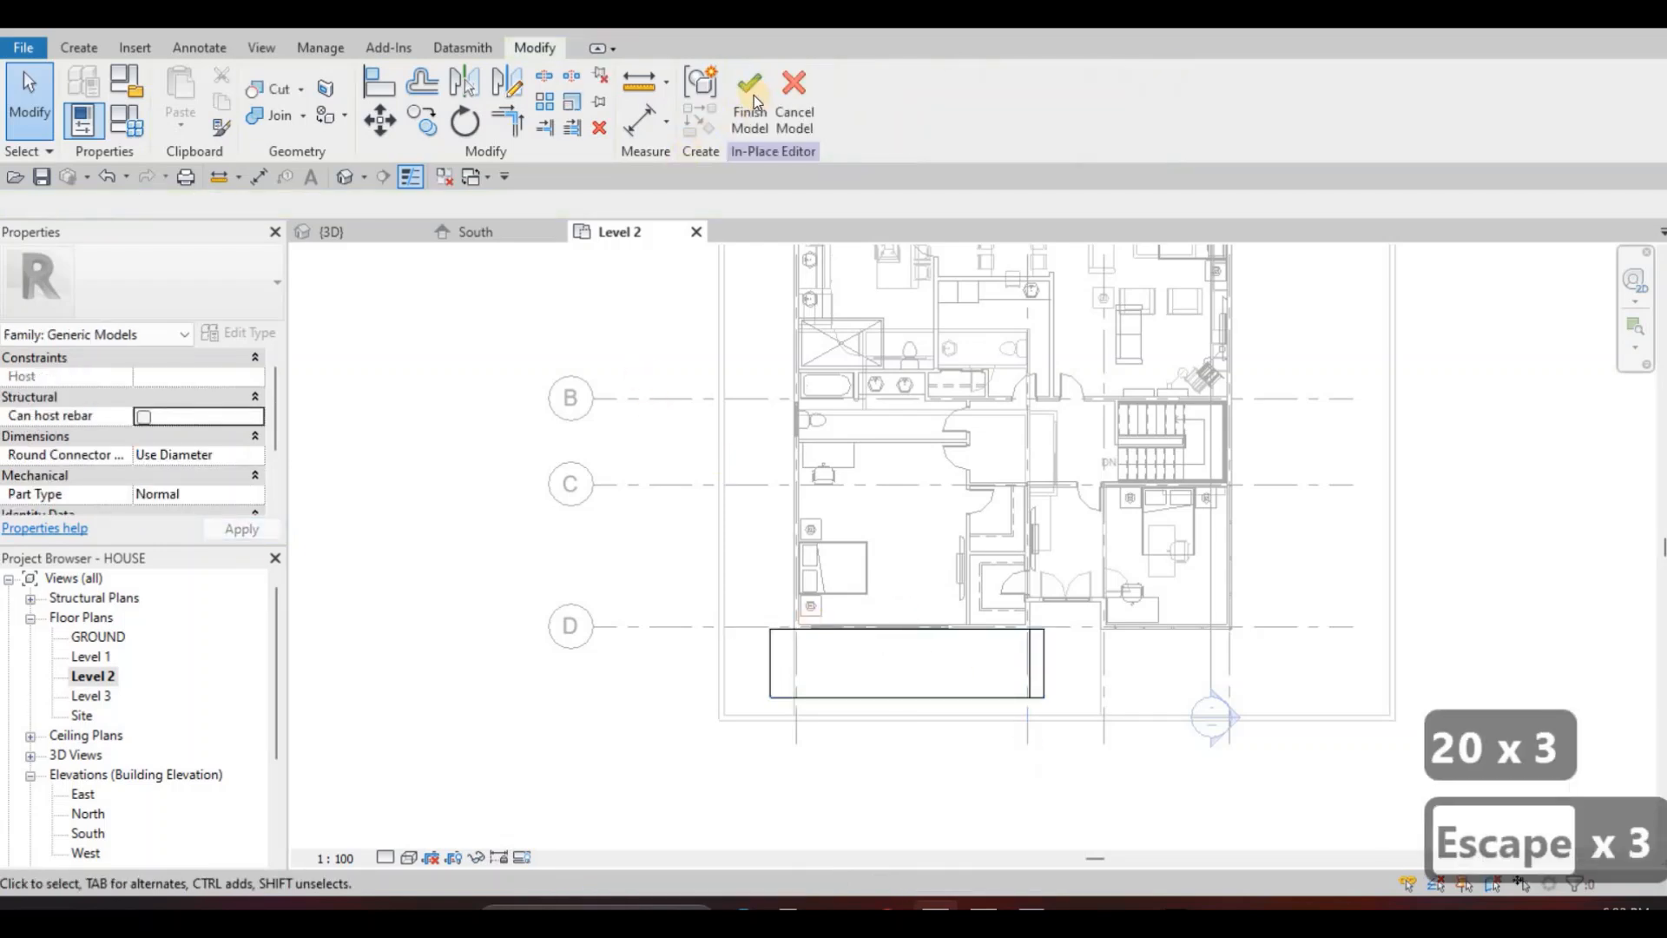
pyautogui.click(899, 694)
pyautogui.click(831, 147)
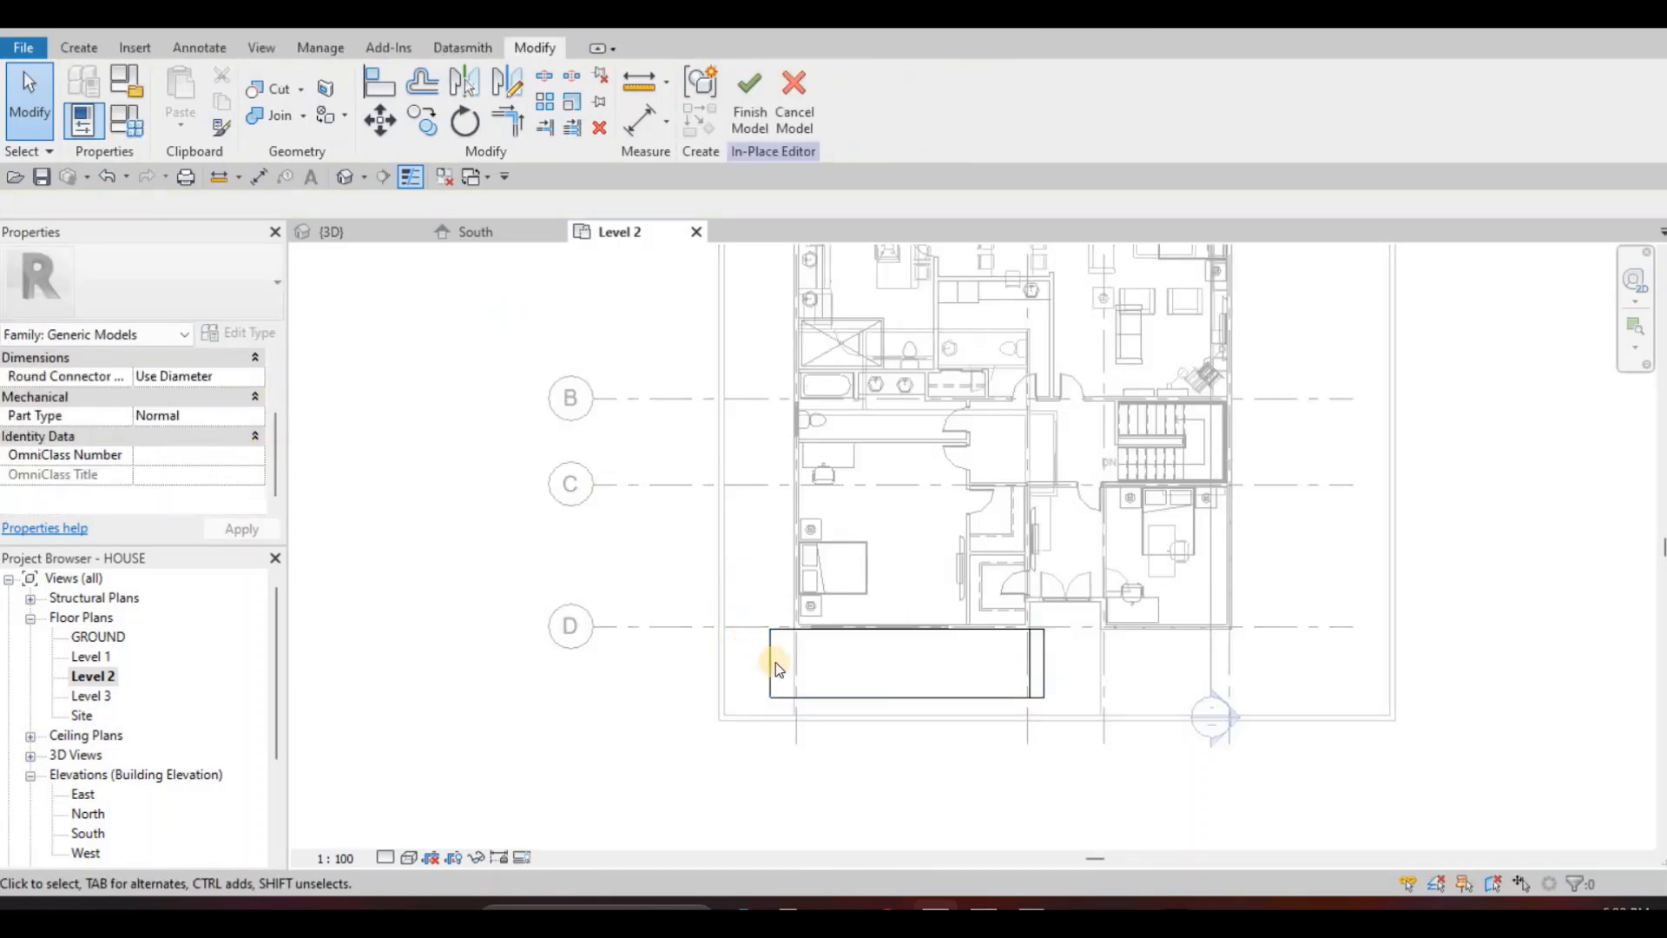
# Duplicate the Gypsum Wall Board(2) material and assign it to the frame extrusion.
pyautogui.click(771, 664)
pyautogui.press('Escape')
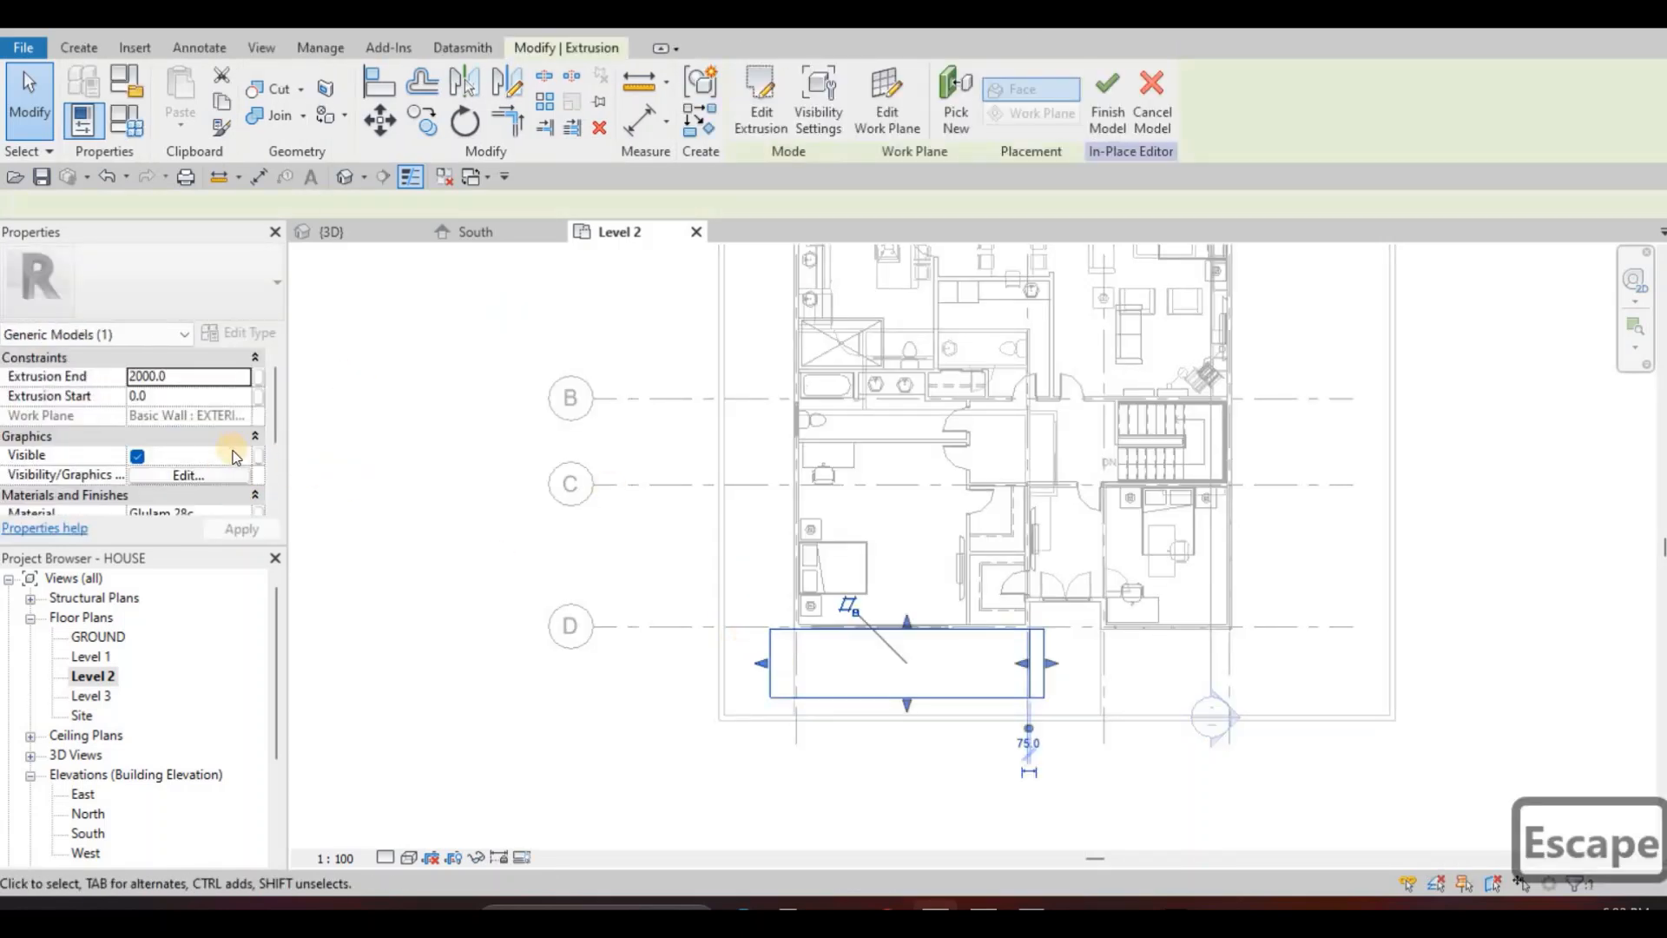
pyautogui.scroll(-2, 235, 478)
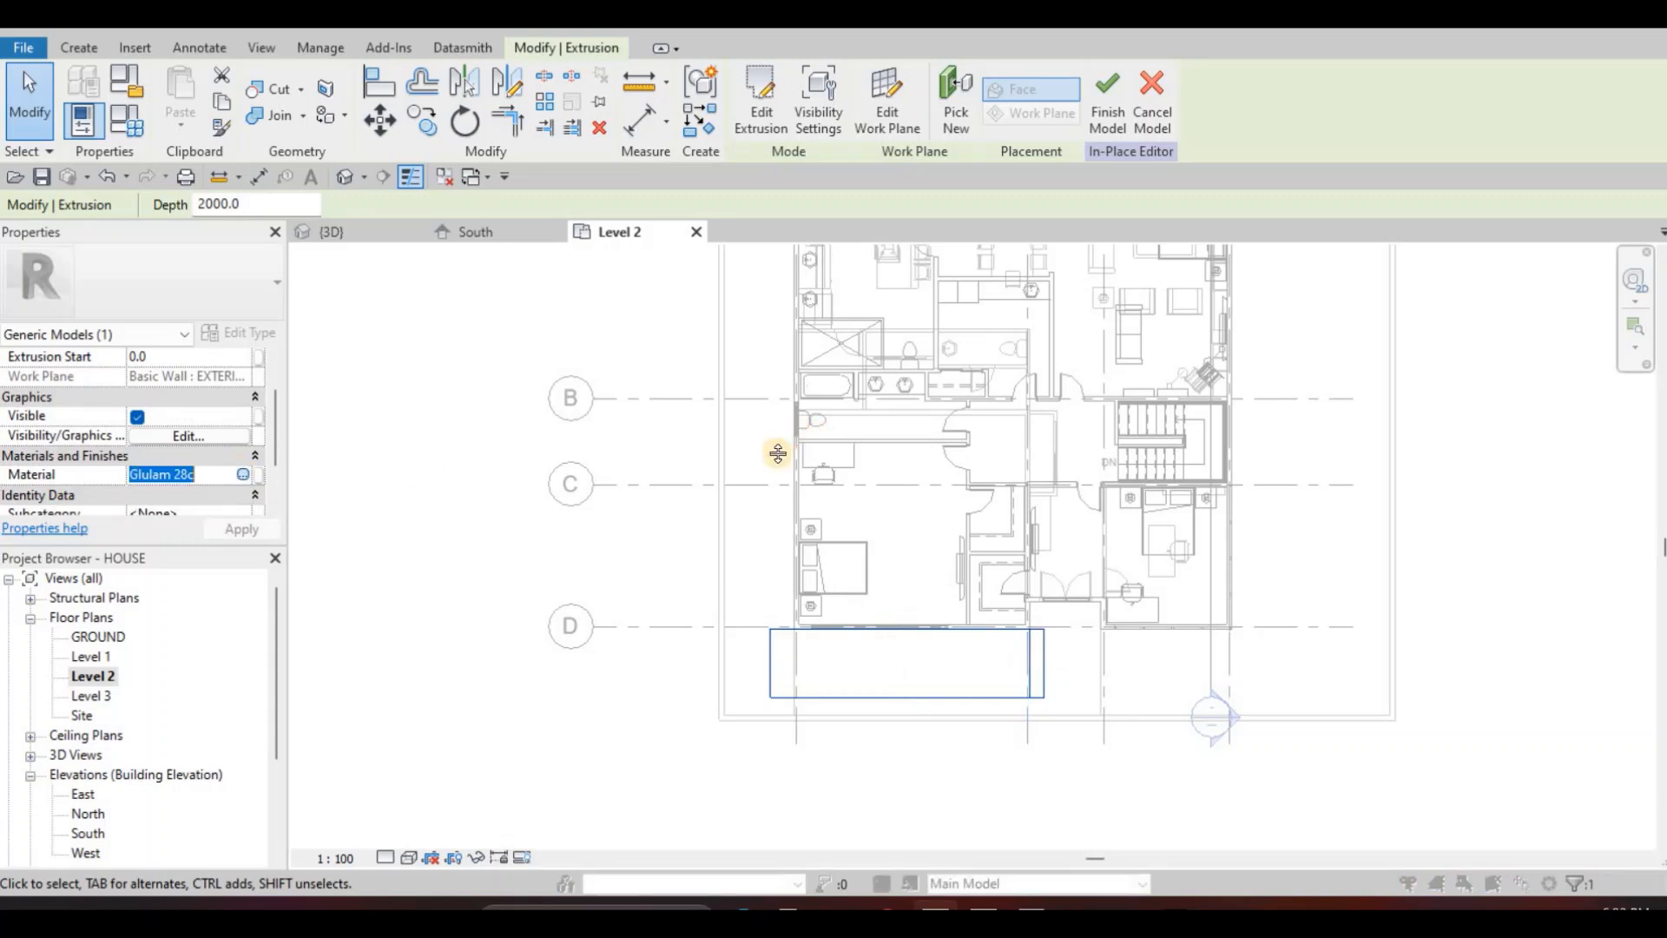
pyautogui.click(243, 474)
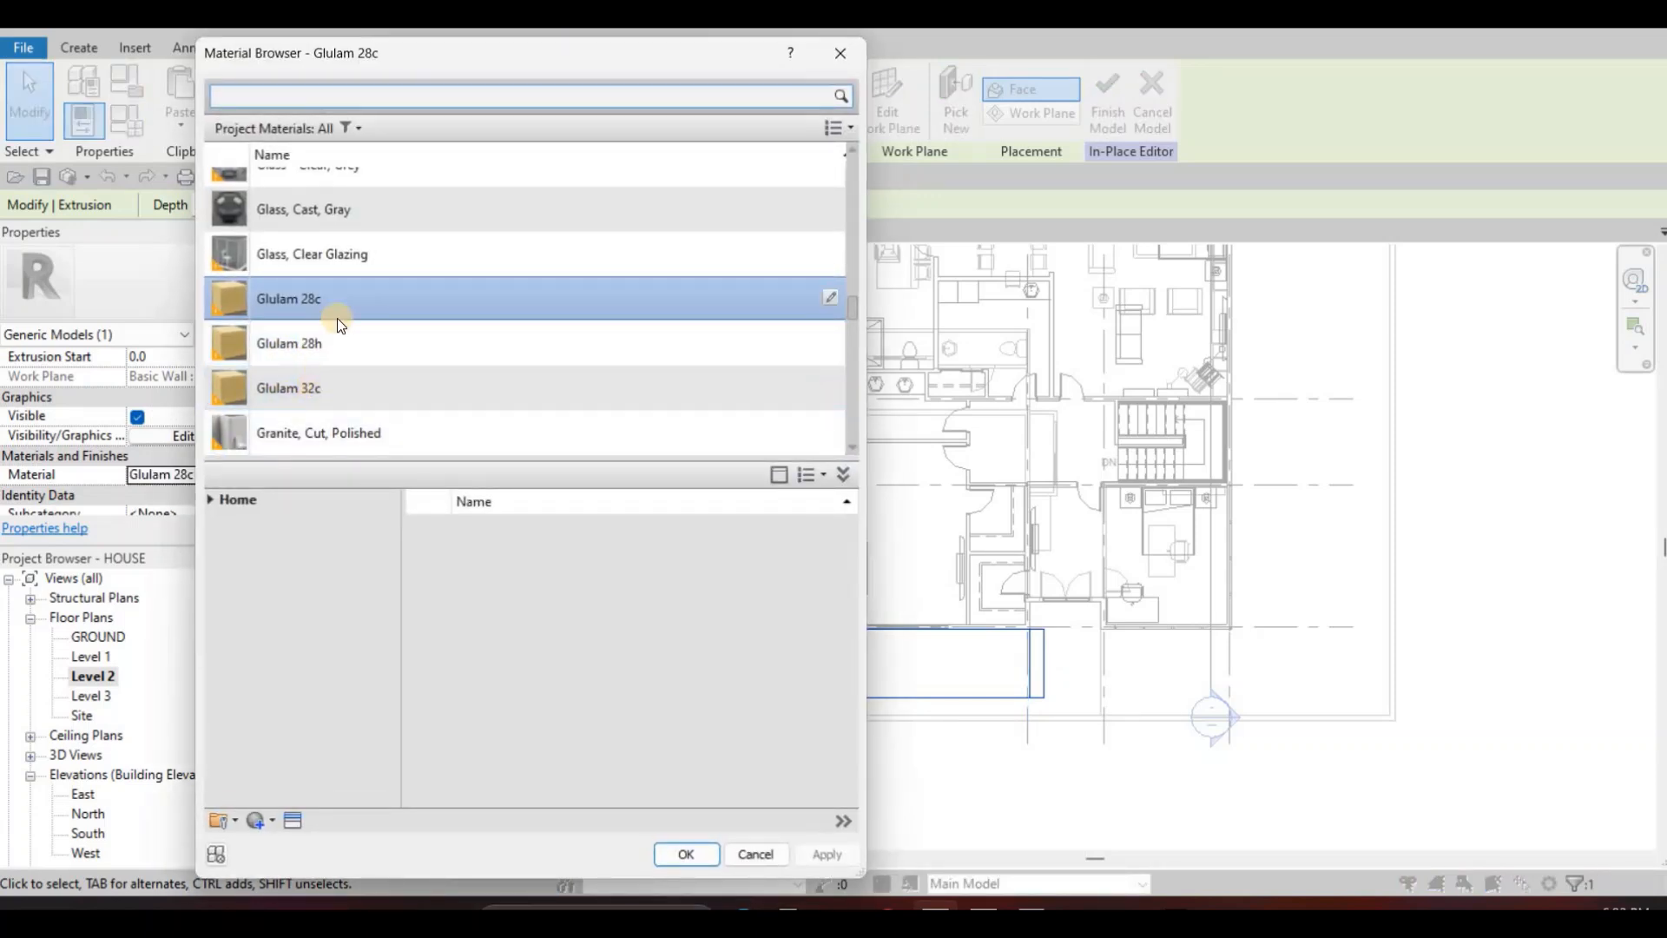
pyautogui.scroll(-3, 316, 341)
pyautogui.click(316, 342)
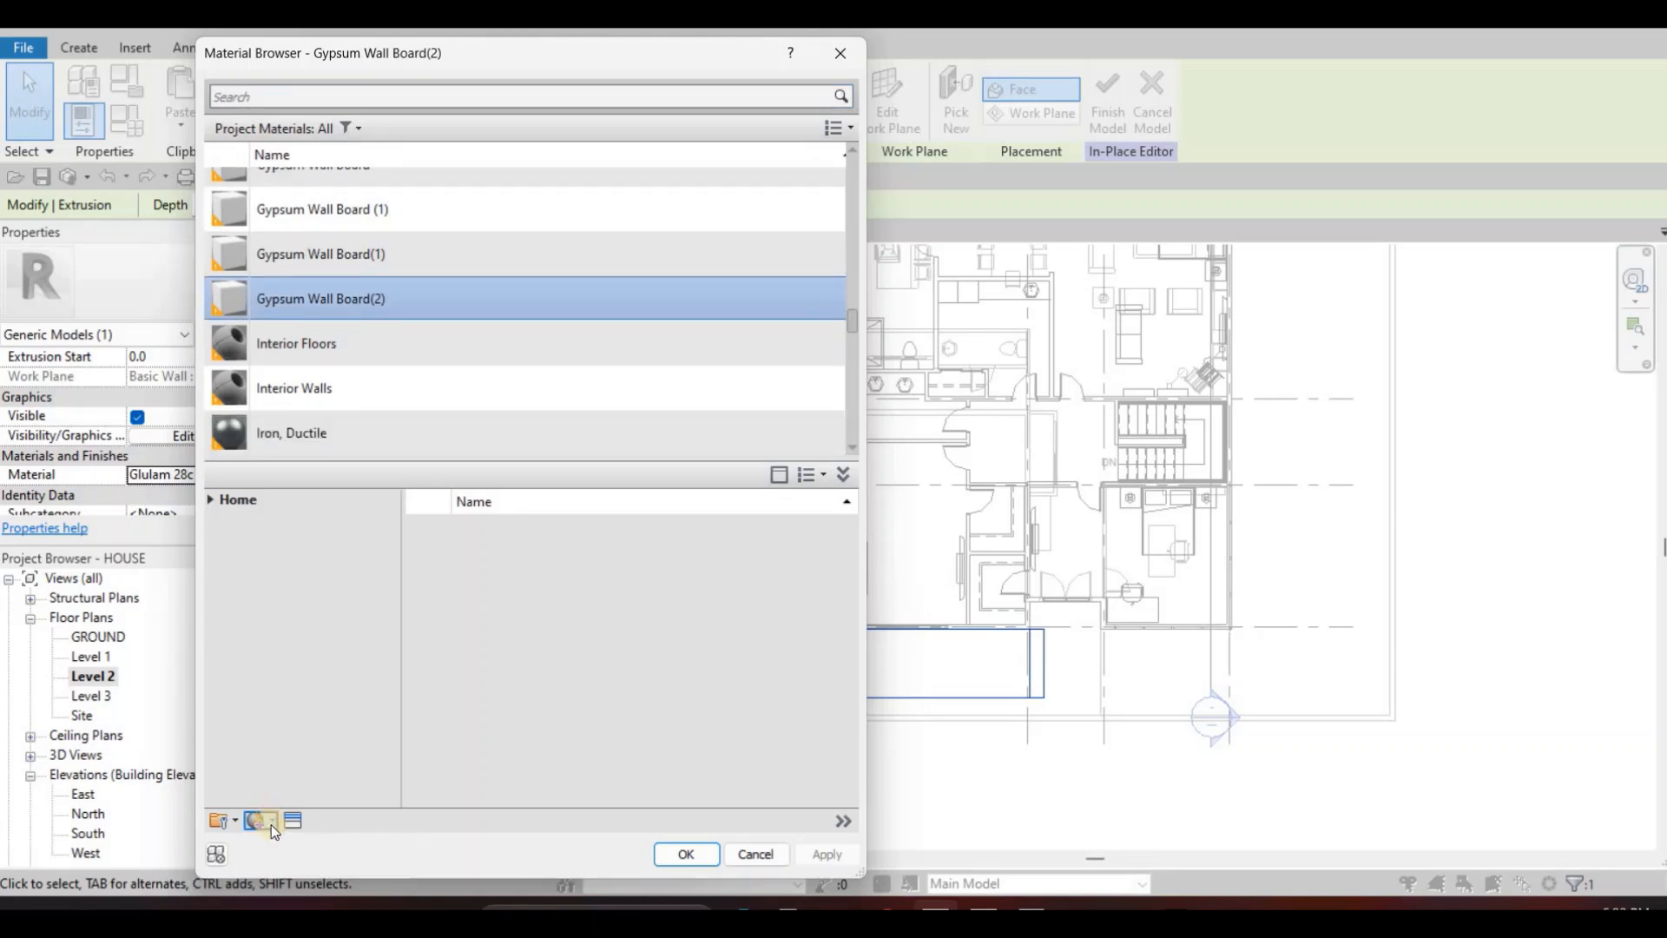
pyautogui.click(272, 821)
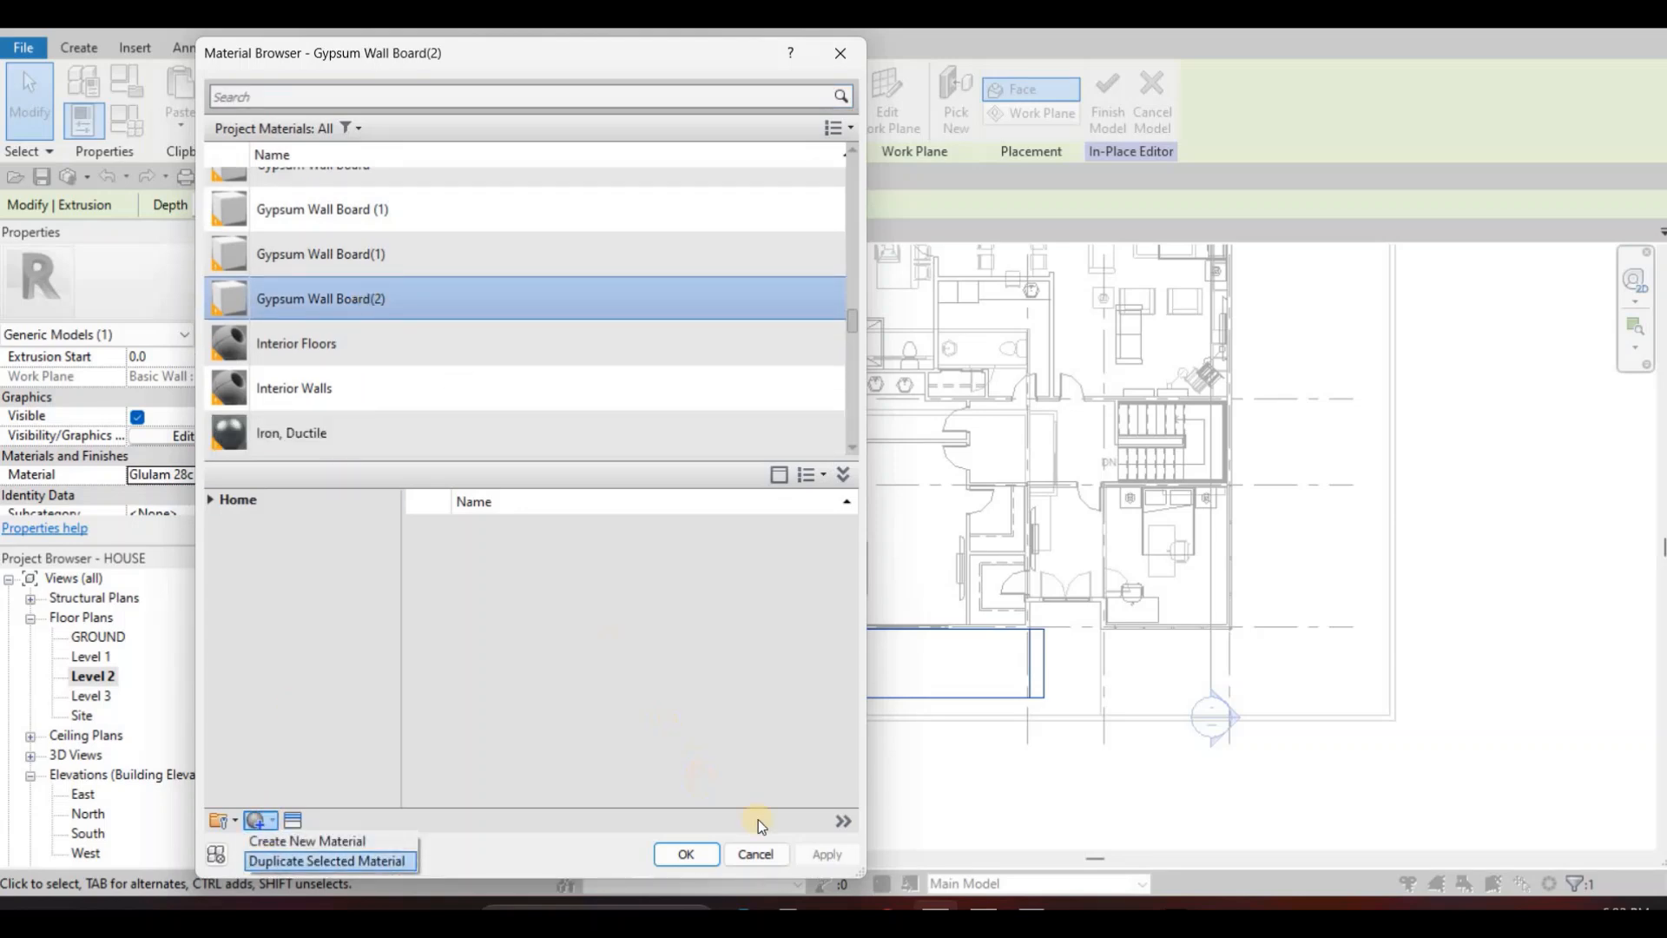
pyautogui.click(326, 860)
pyautogui.click(700, 862)
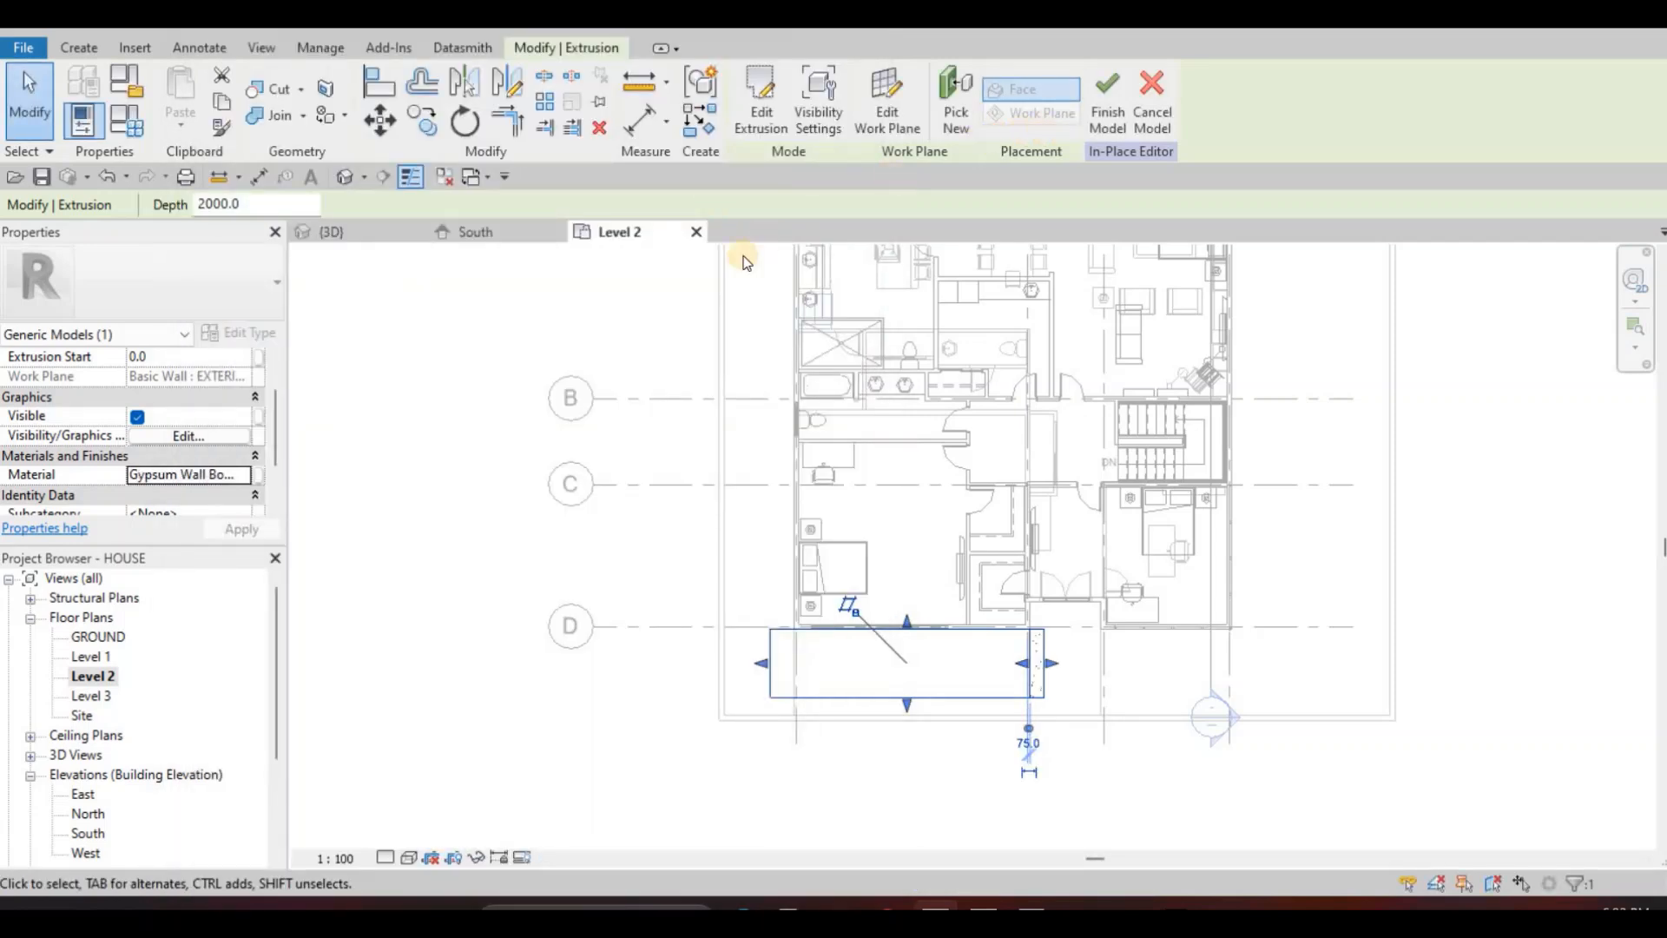
# Finish the in-place model and inspect the frame in the south elevation and from the side in the 3D view.
pyautogui.click(1107, 103)
pyautogui.click(473, 231)
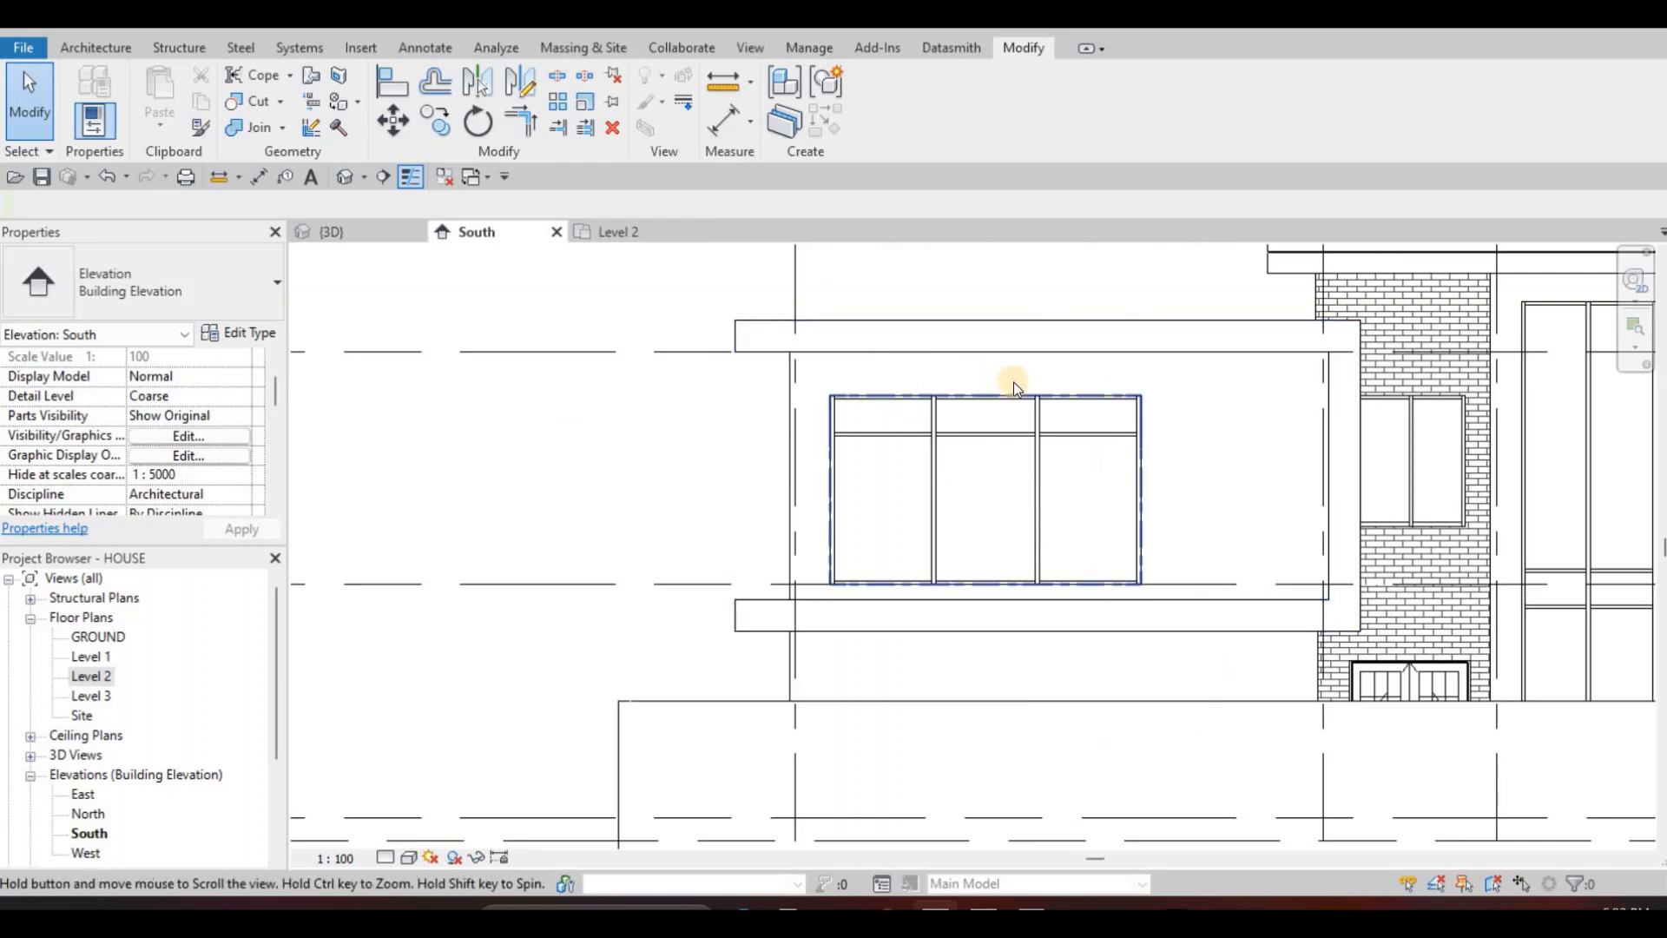
pyautogui.scroll(-1, 949, 337)
pyautogui.moveTo(949, 337); pyautogui.dragTo(822, 349, button='middle')
pyautogui.moveTo(929, 394); pyautogui.dragTo(898, 398, button='middle')
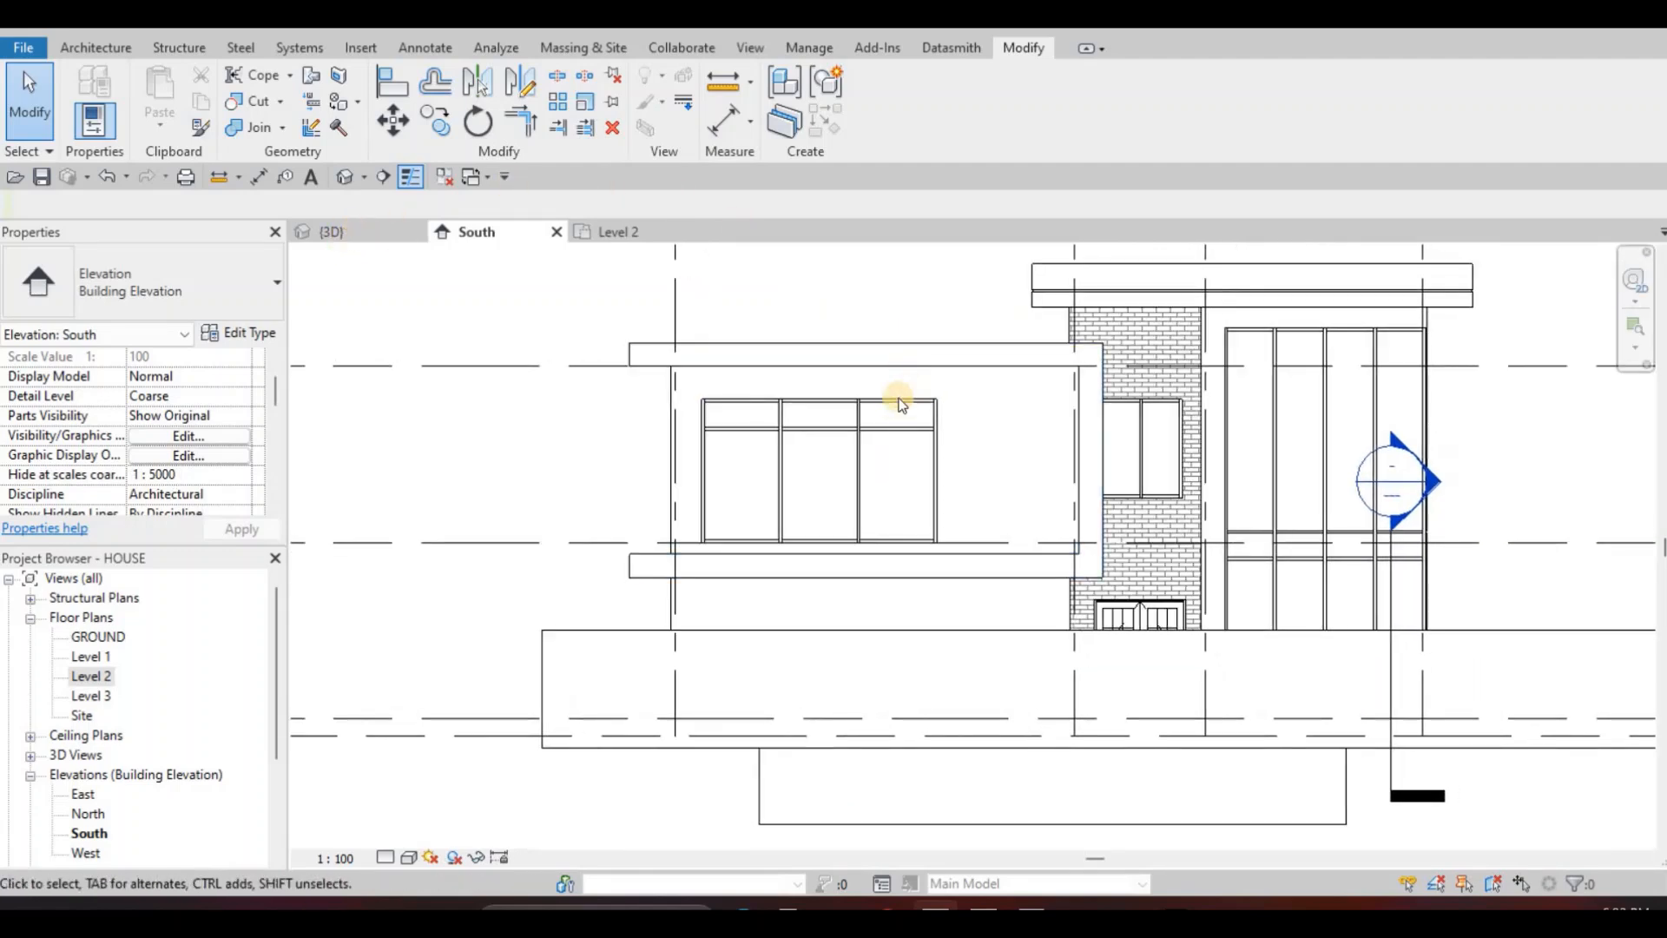
pyautogui.hotkey('ctrl', 'Tab')
pyautogui.keyDown('shift'); pyautogui.moveTo(622, 313); pyautogui.dragTo(621, 305, button='middle'); pyautogui.keyUp('shift')
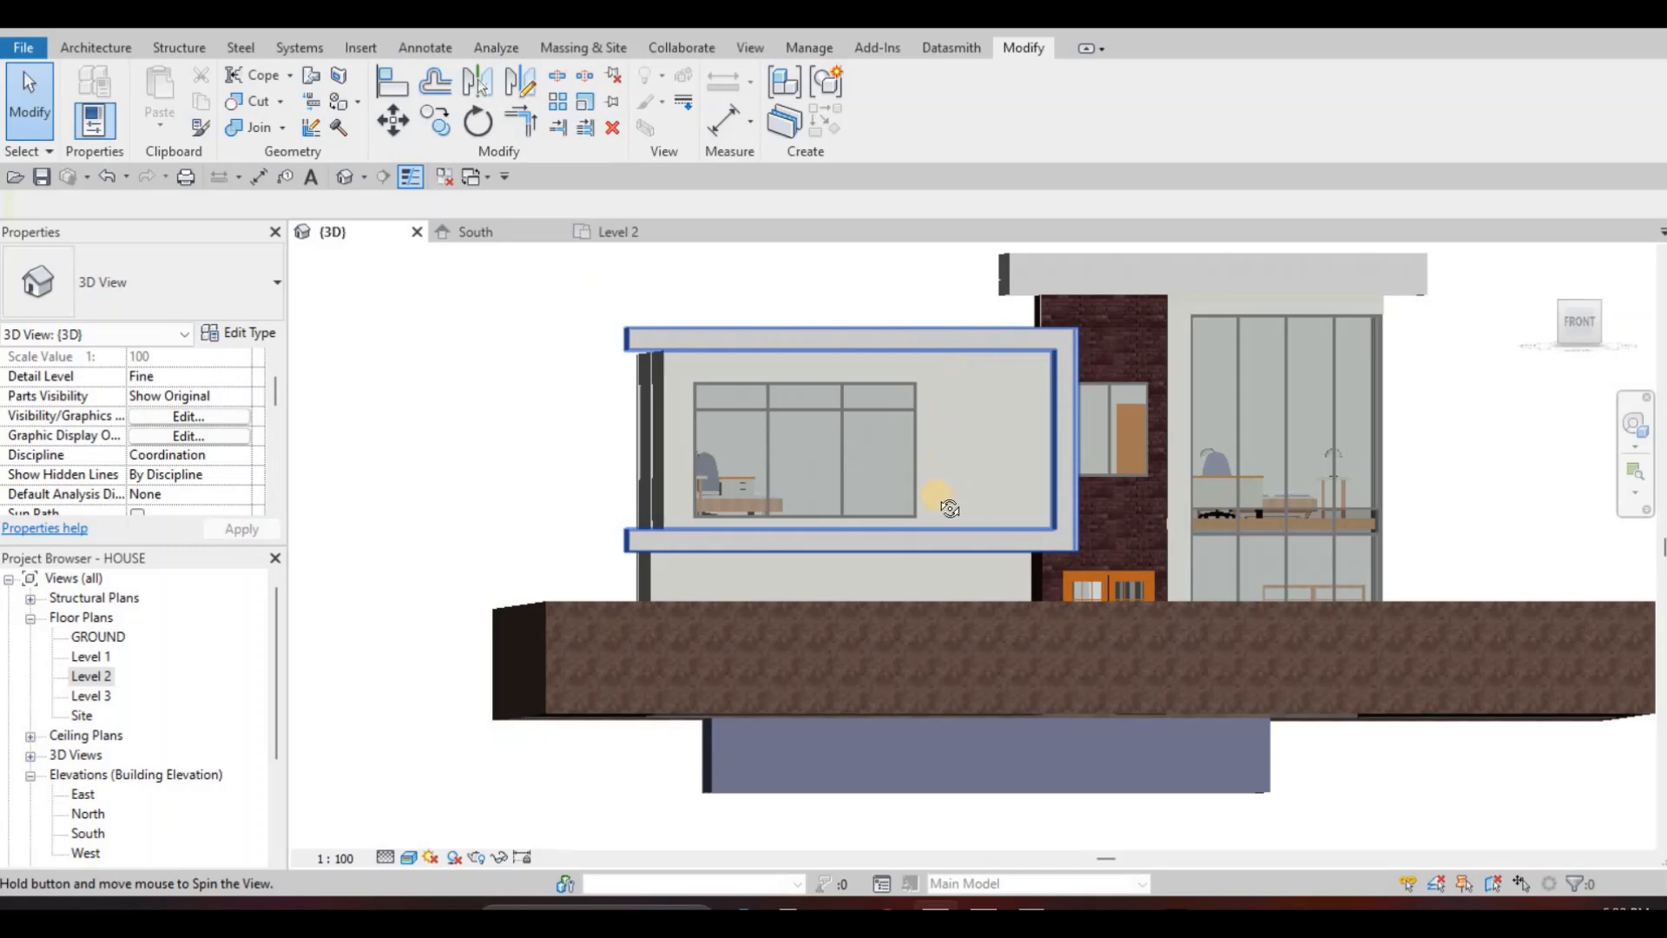
pyautogui.scroll(3, 794, 514)
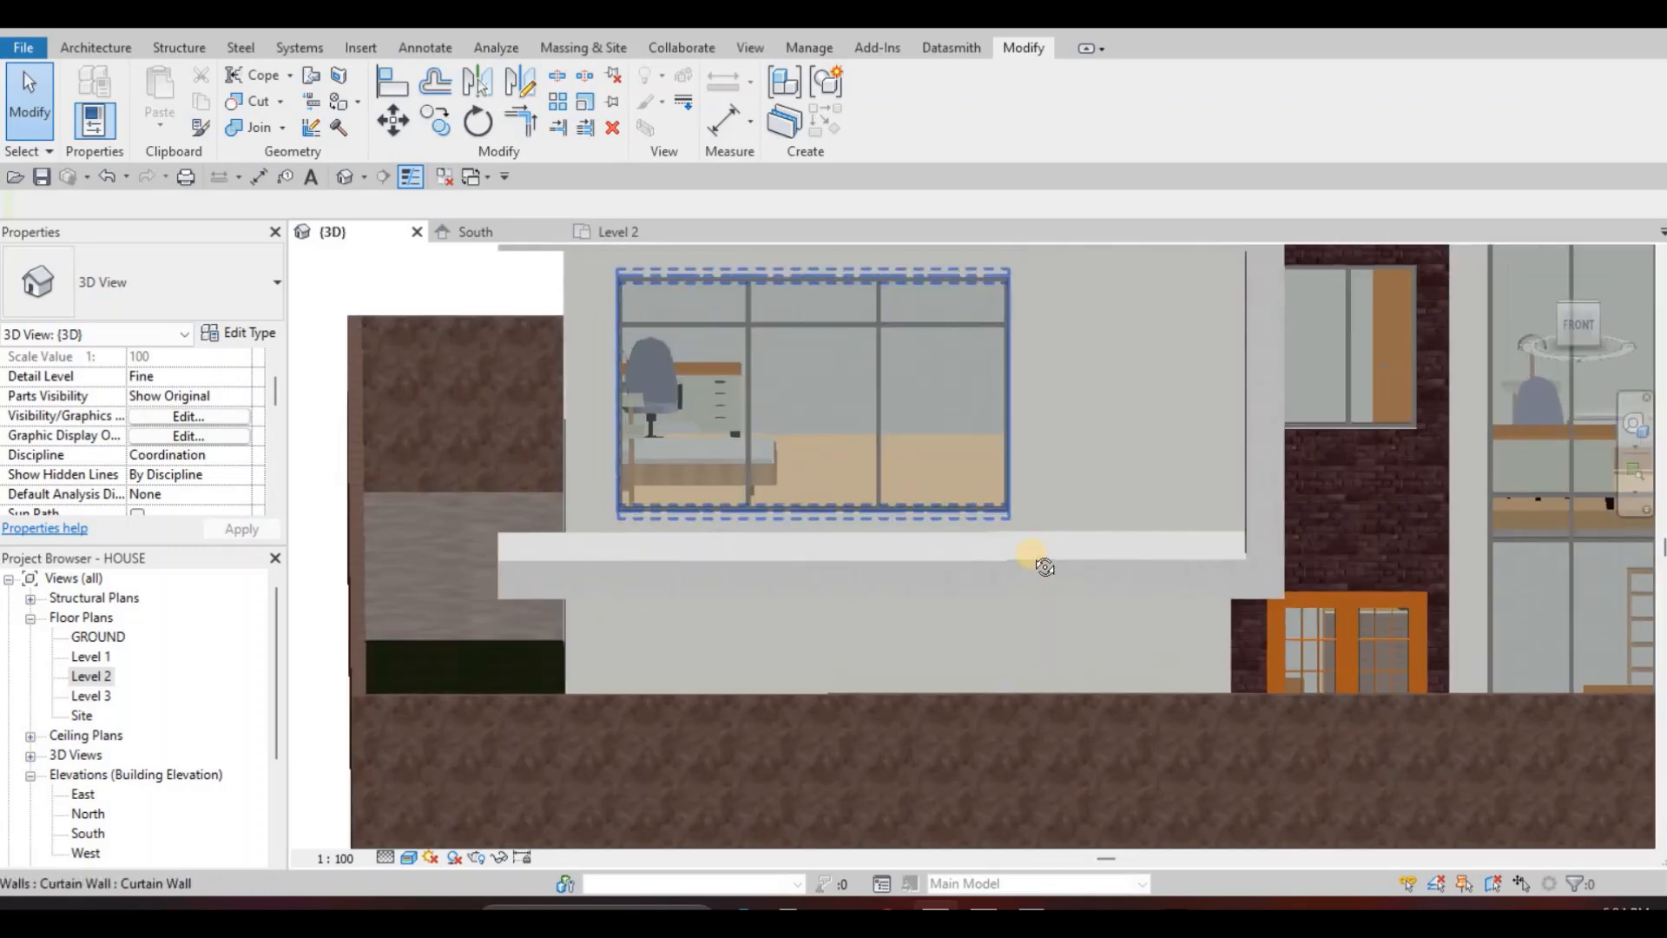
pyautogui.keyDown('shift'); pyautogui.moveTo(1044, 566); pyautogui.dragTo(931, 583, button='middle'); pyautogui.keyUp('shift')
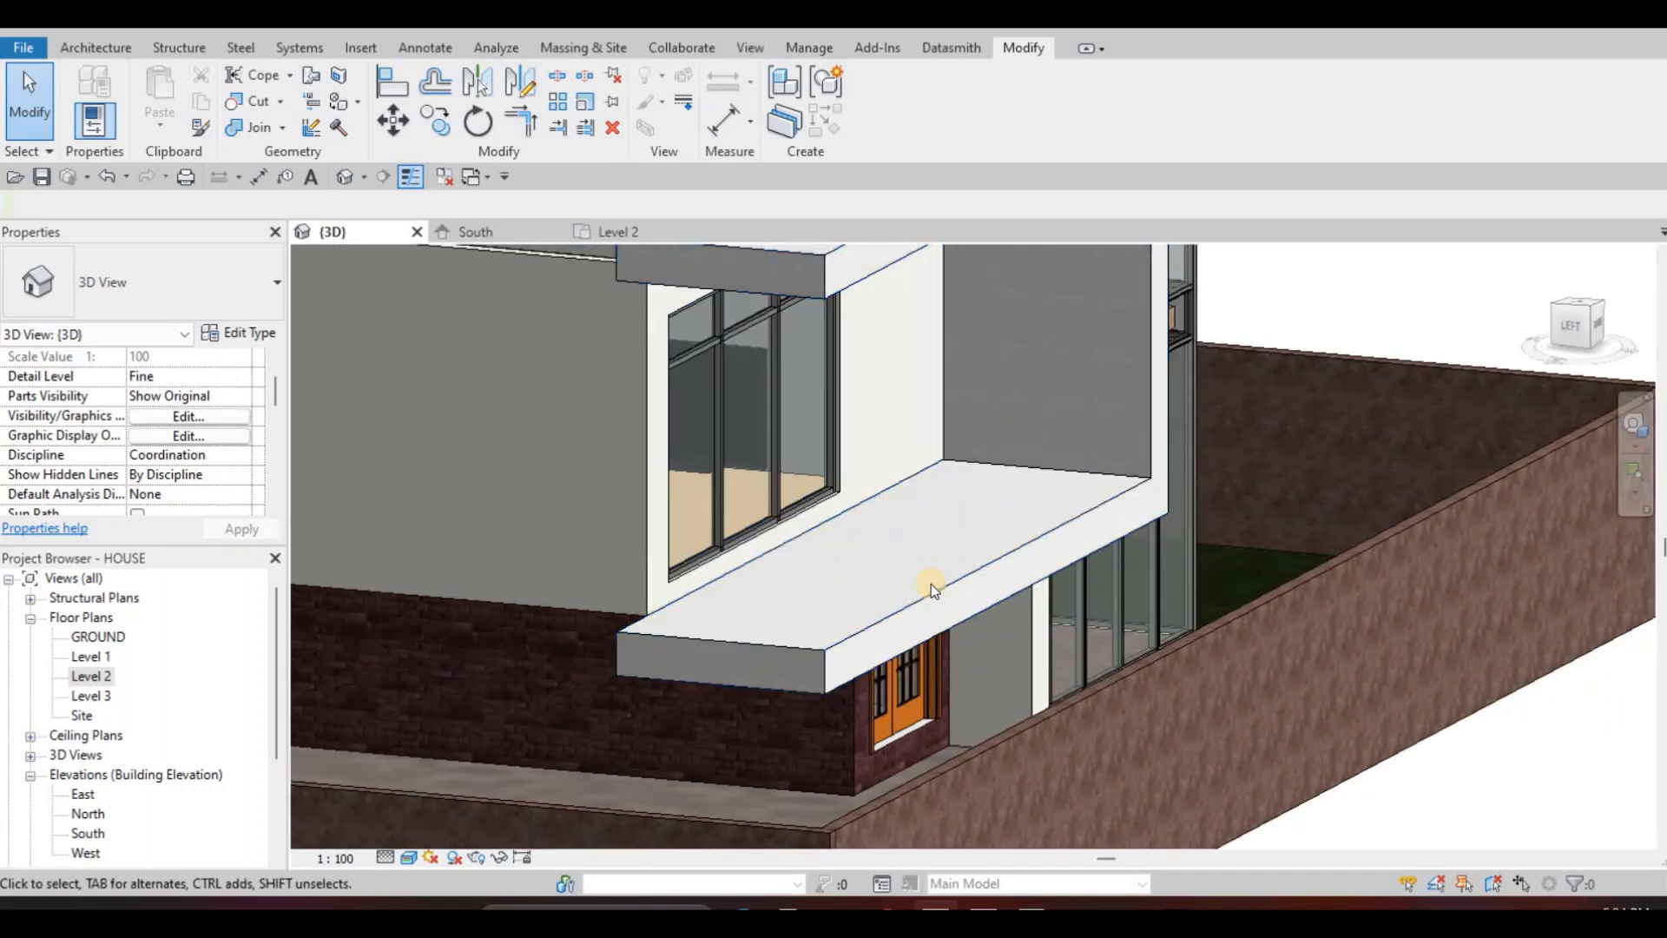
# In the south elevation, stretch the upper face of the frame's lower strip up to the Level 2 line.
pyautogui.click(862, 535)
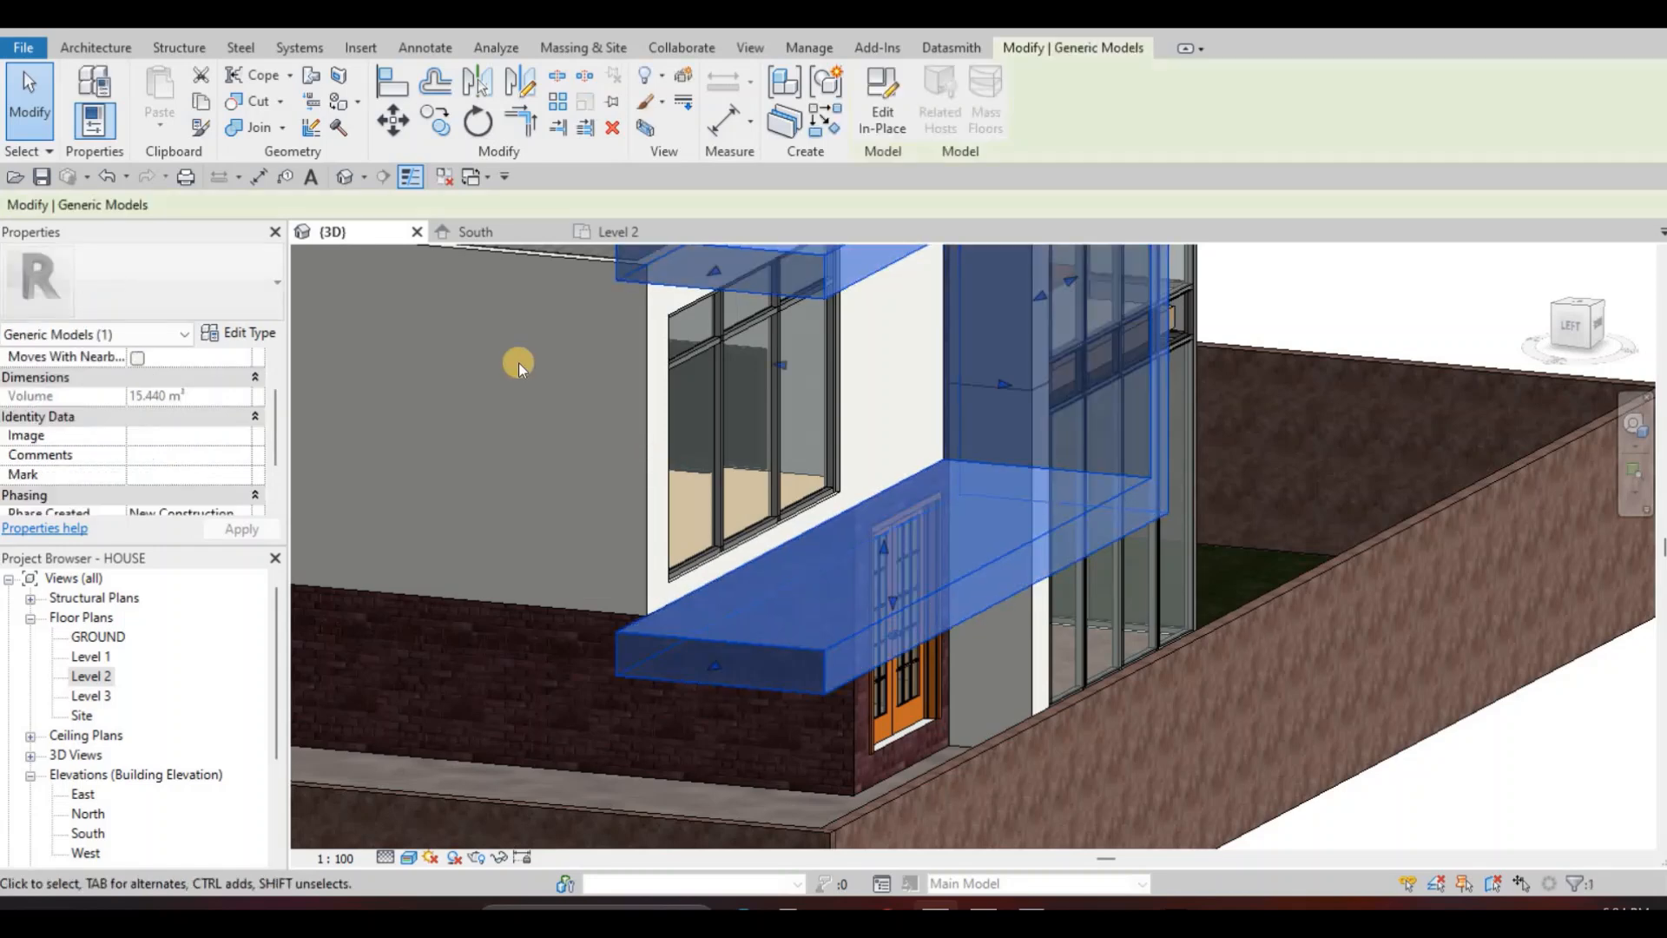
pyautogui.click(495, 230)
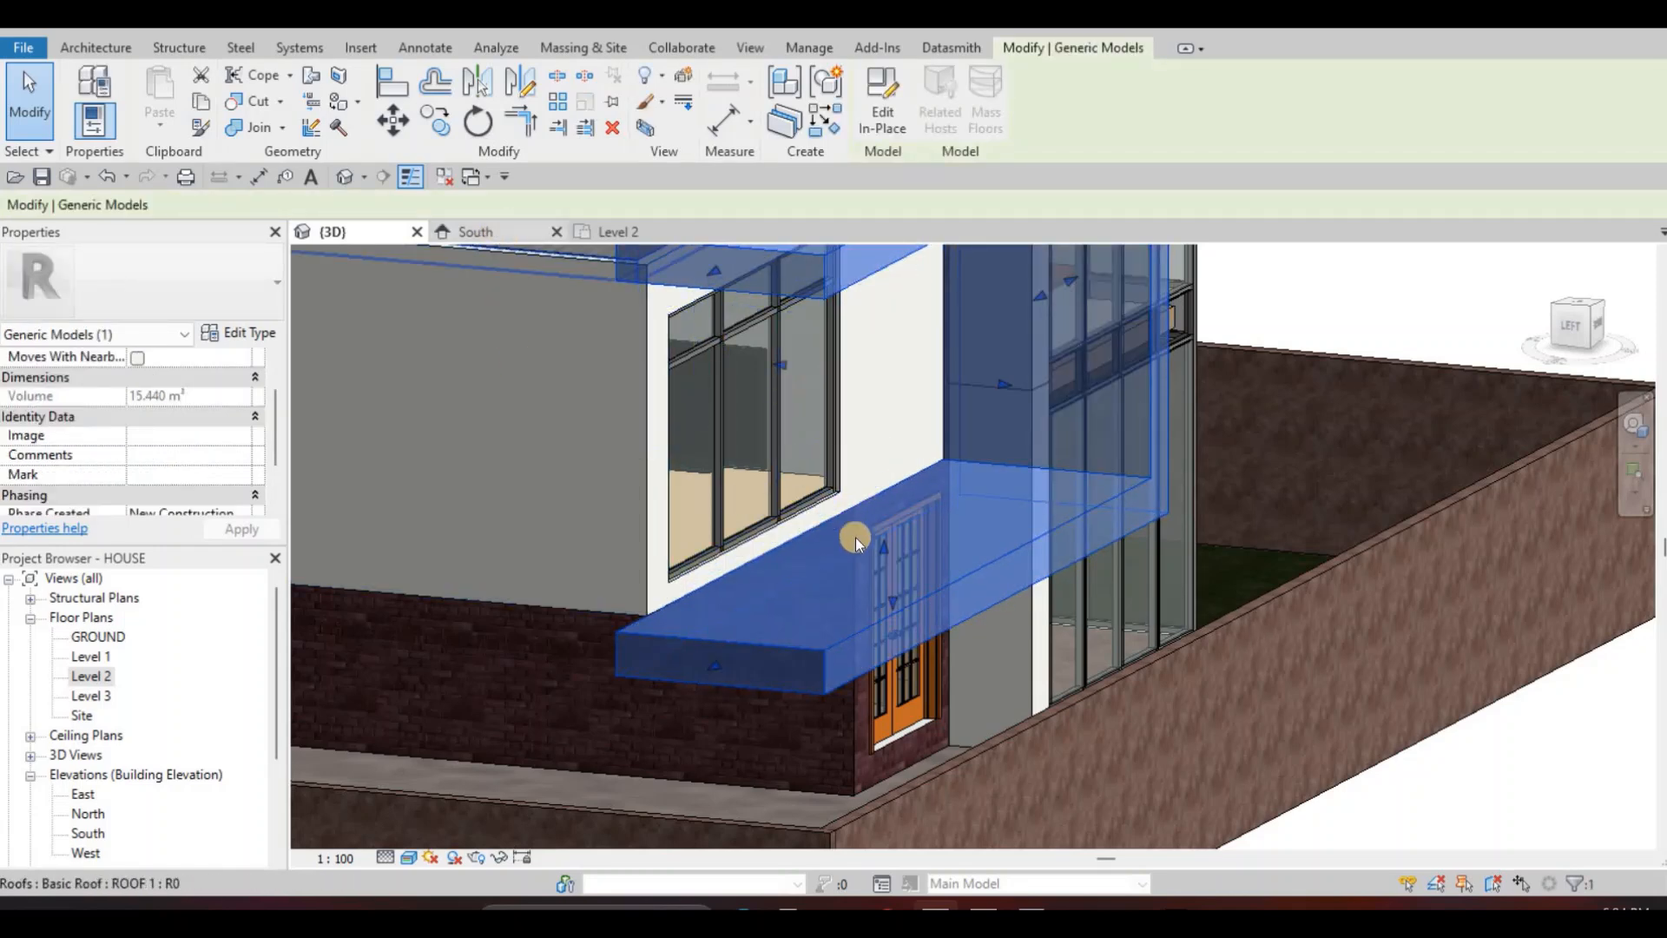
pyautogui.scroll(2, 780, 539)
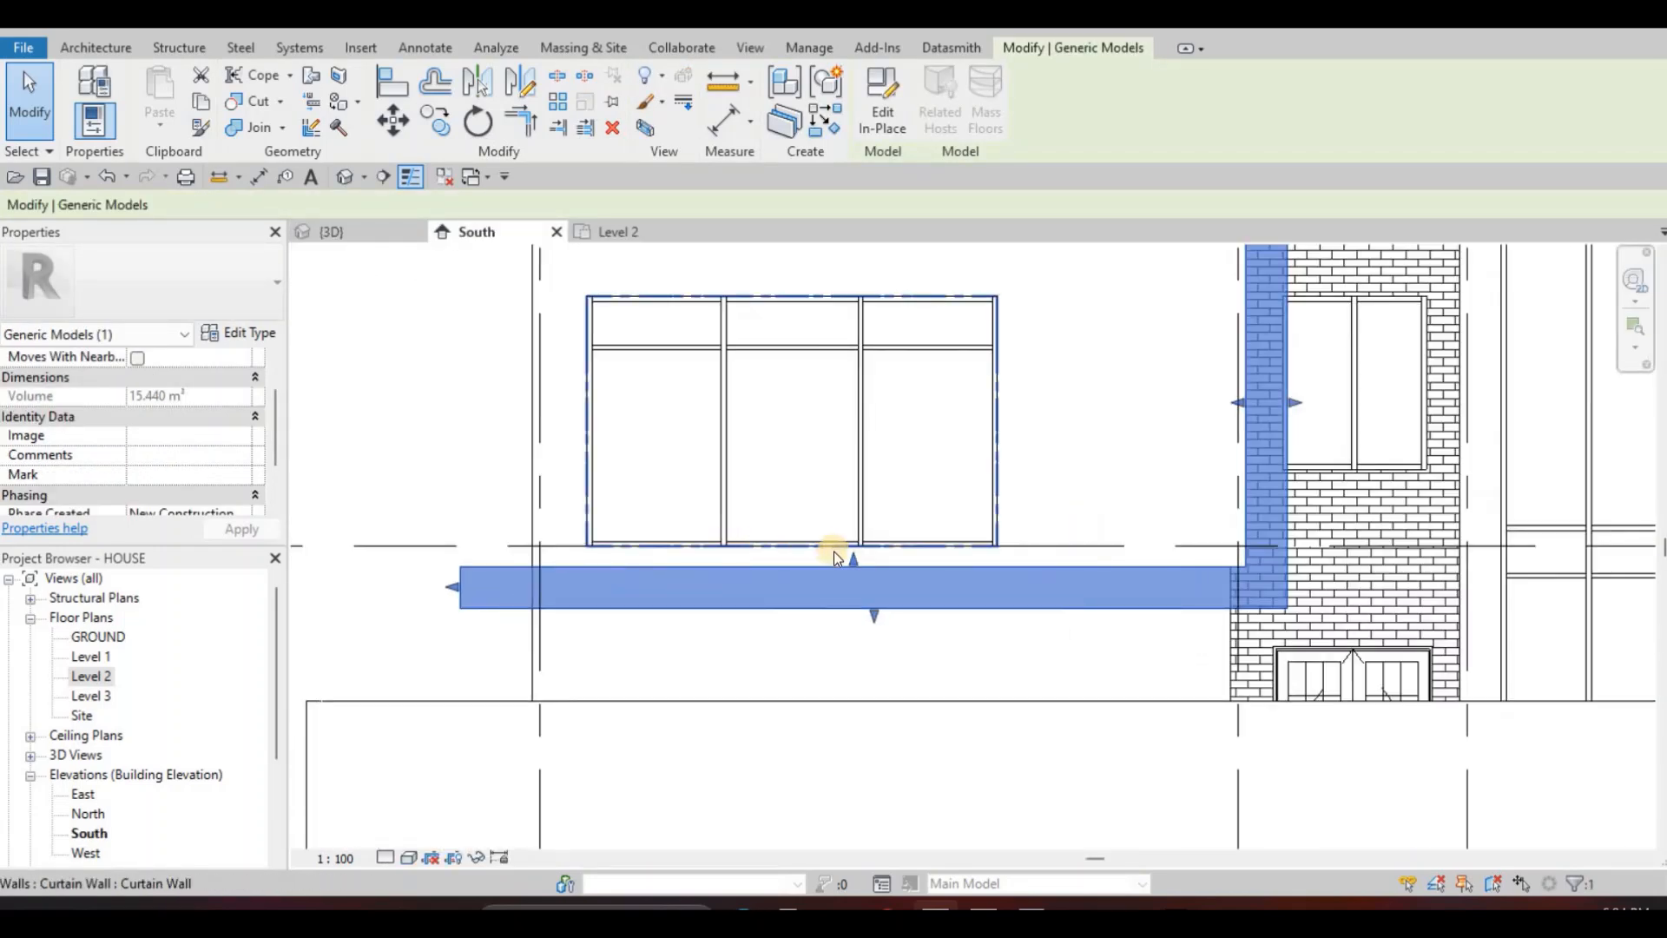
pyautogui.moveTo(862, 575); pyautogui.dragTo(856, 604)
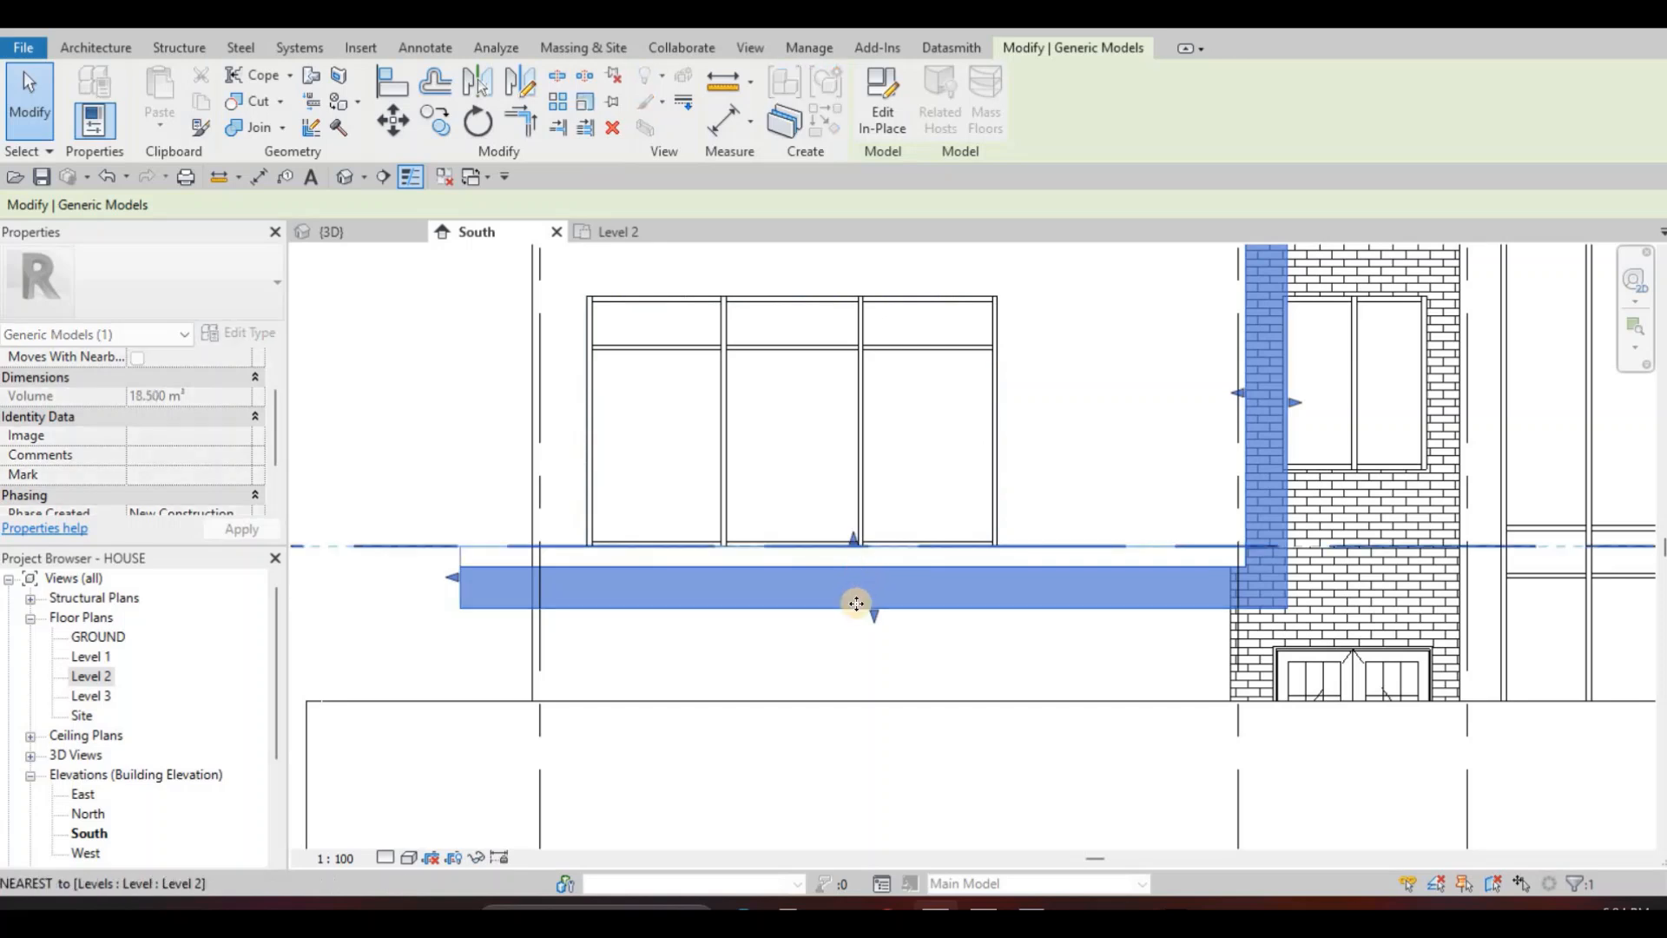
pyautogui.moveTo(832, 516); pyautogui.dragTo(832, 515)
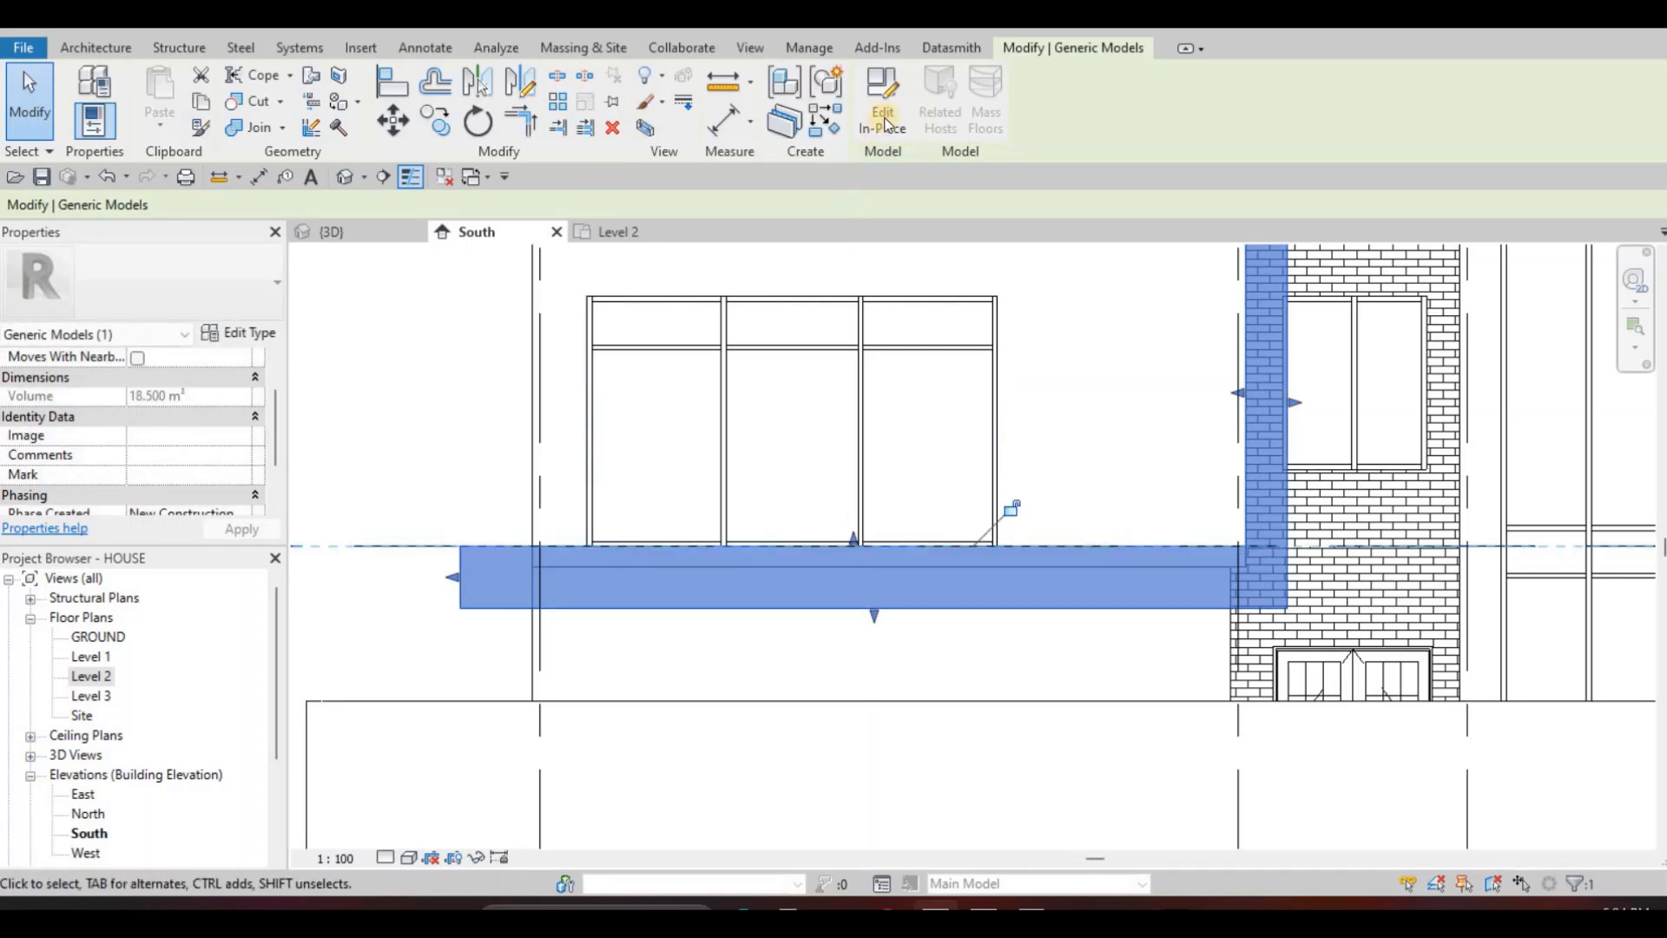
# Open the frame's extrusion sketch and move the lower strip's bottom line to make the strip 400 mm high.
pyautogui.doubleClick(825, 608)
pyautogui.click(868, 599)
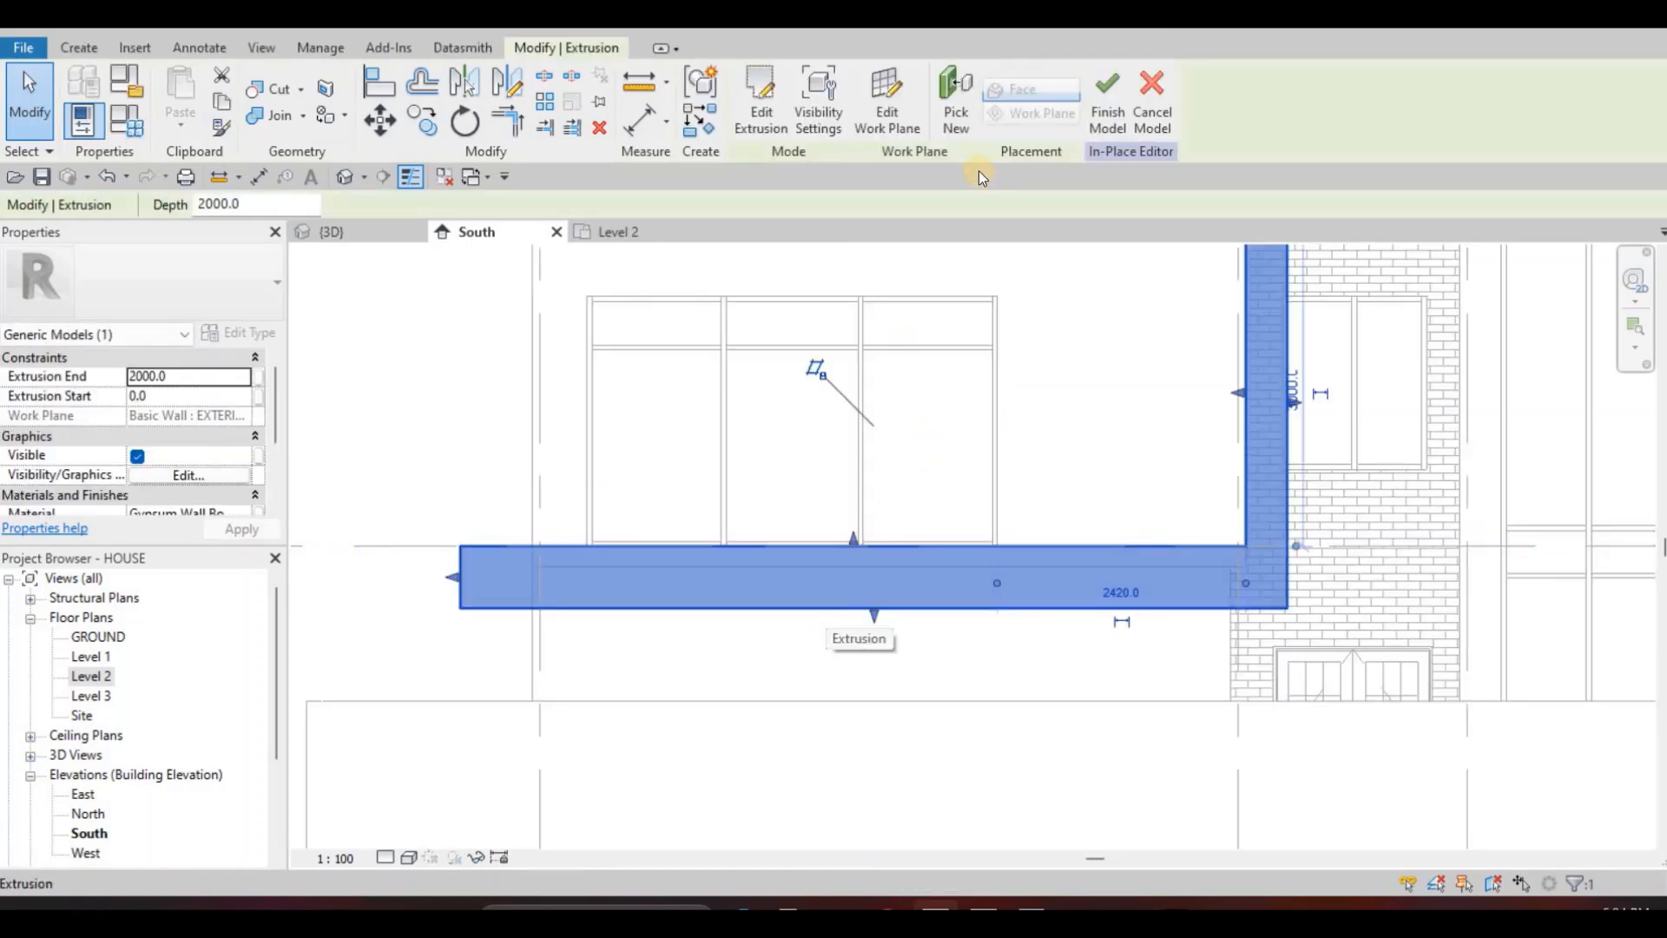
pyautogui.click(771, 108)
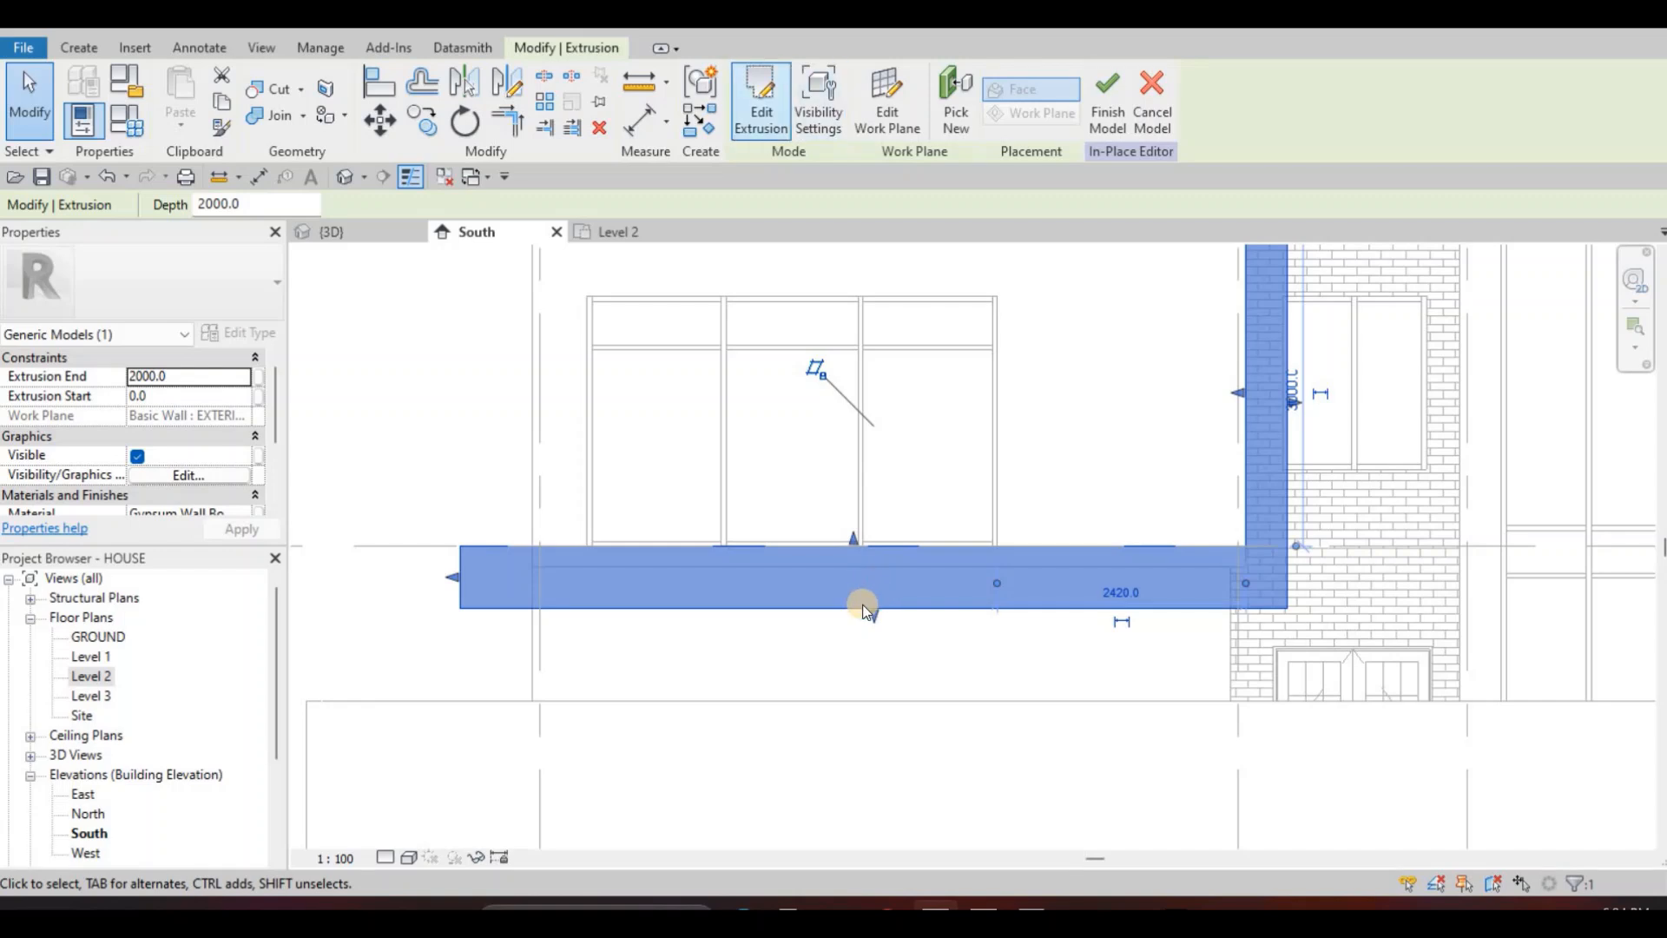
pyautogui.click(481, 607)
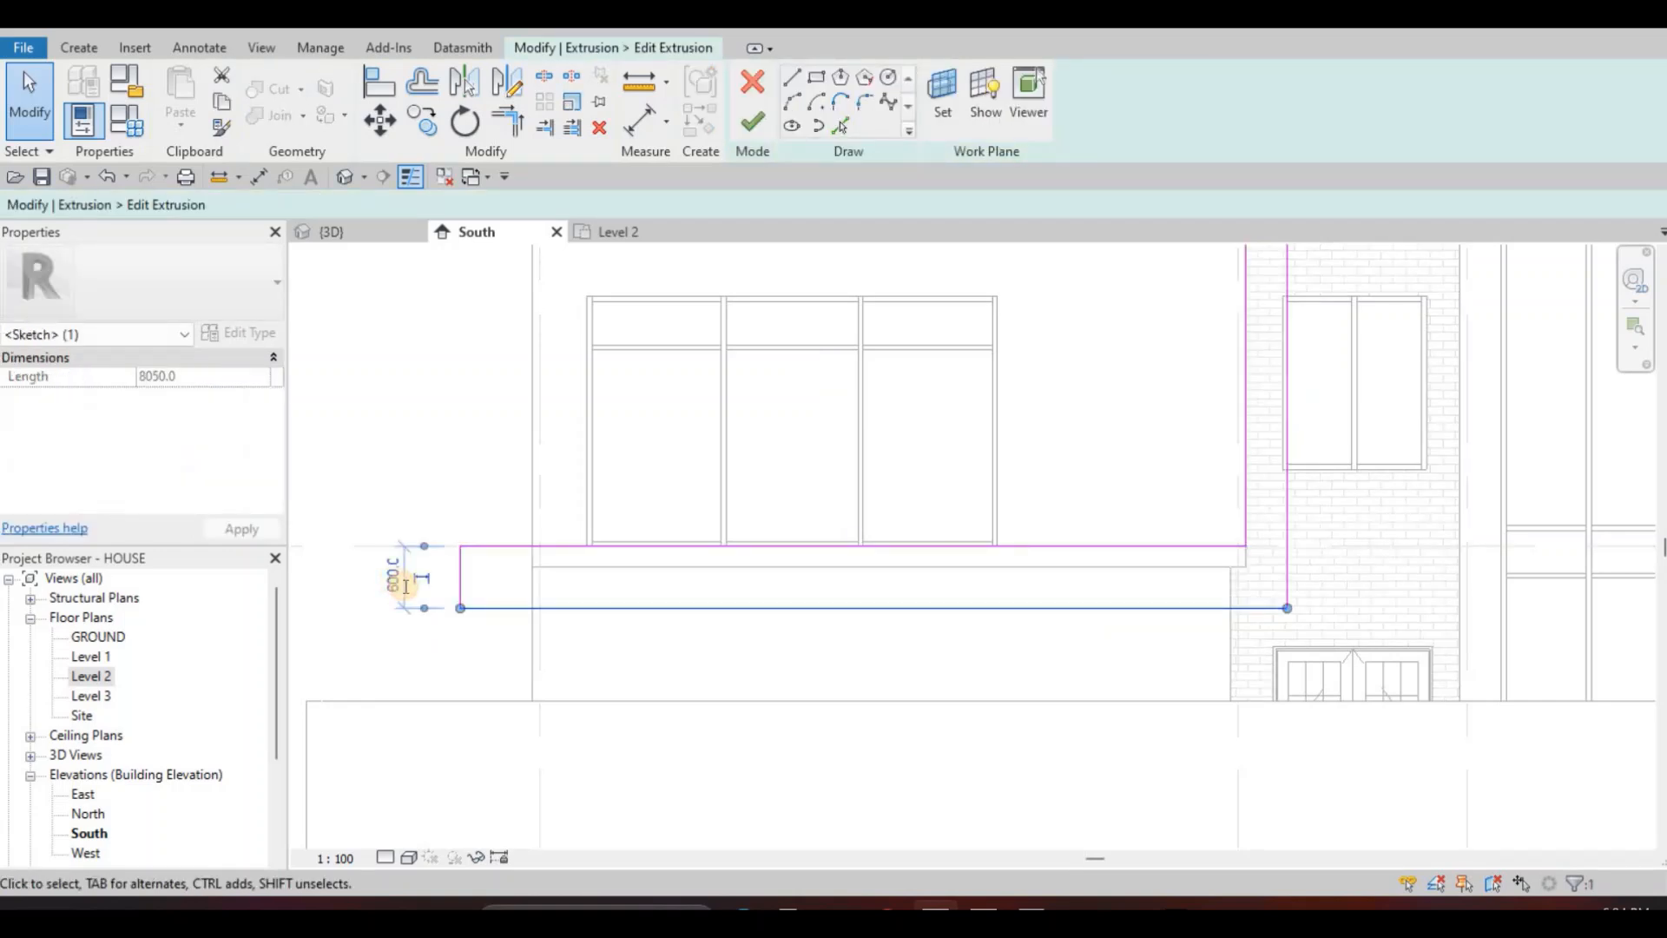
pyautogui.click(405, 592)
pyautogui.write('400')
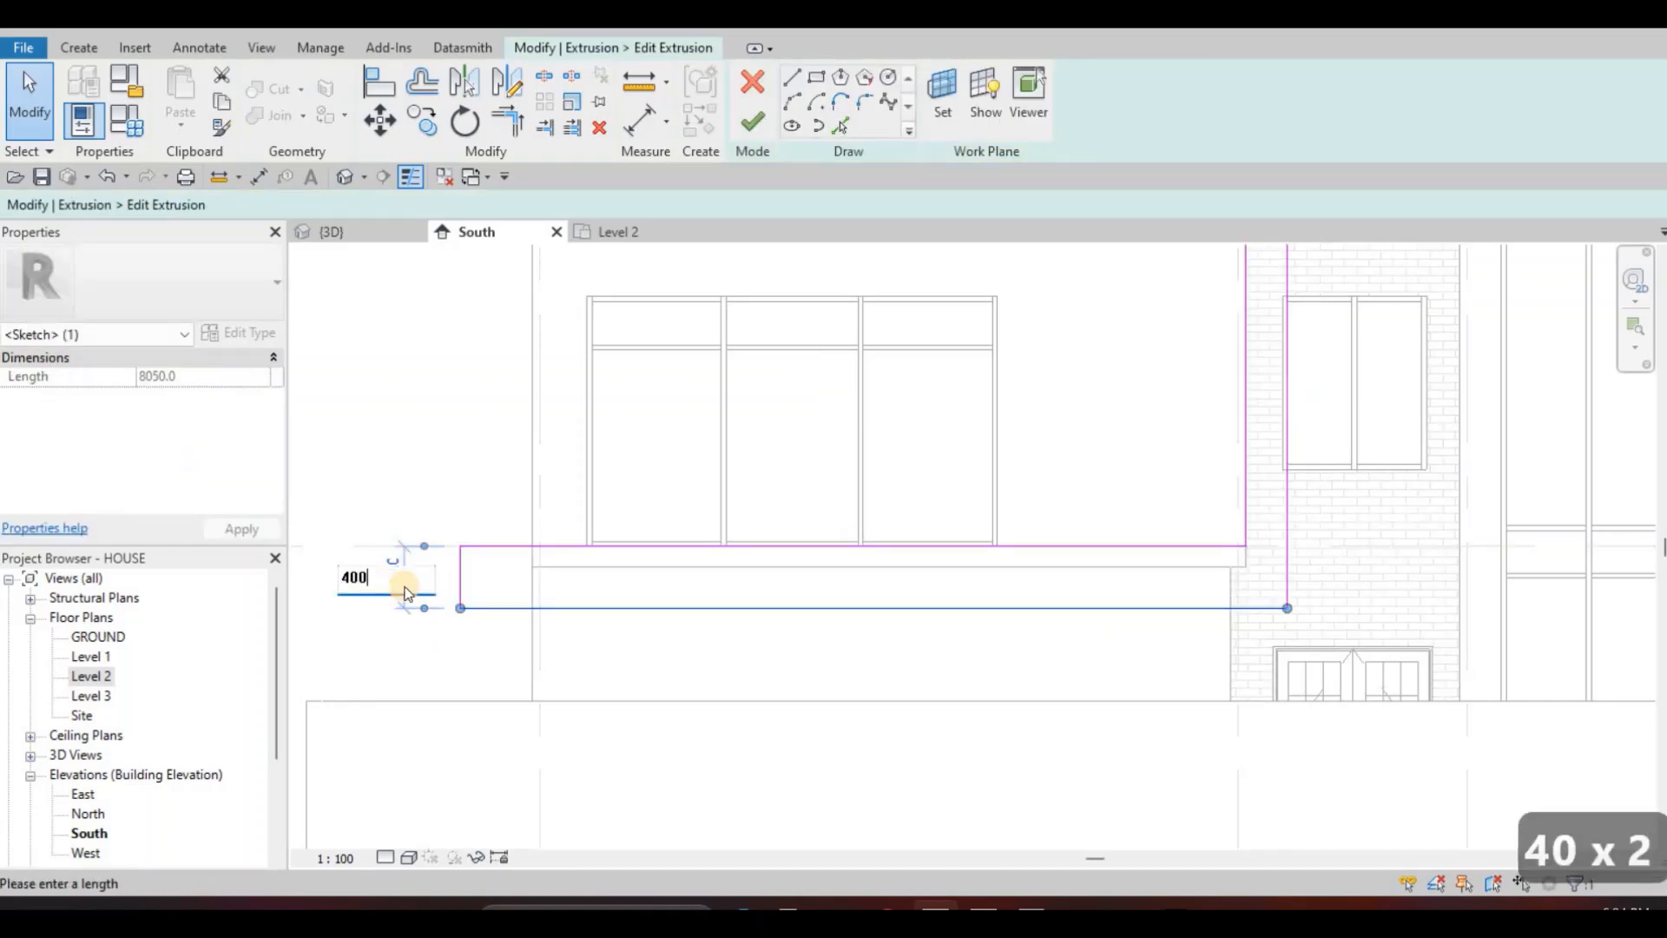
pyautogui.press('Return')
pyautogui.press('Escape')
pyautogui.press('Escape')
# Move both horizontal lines of the frame's upper strip down so the outer line meets the level line above the window.
pyautogui.scroll(-3, 988, 457)
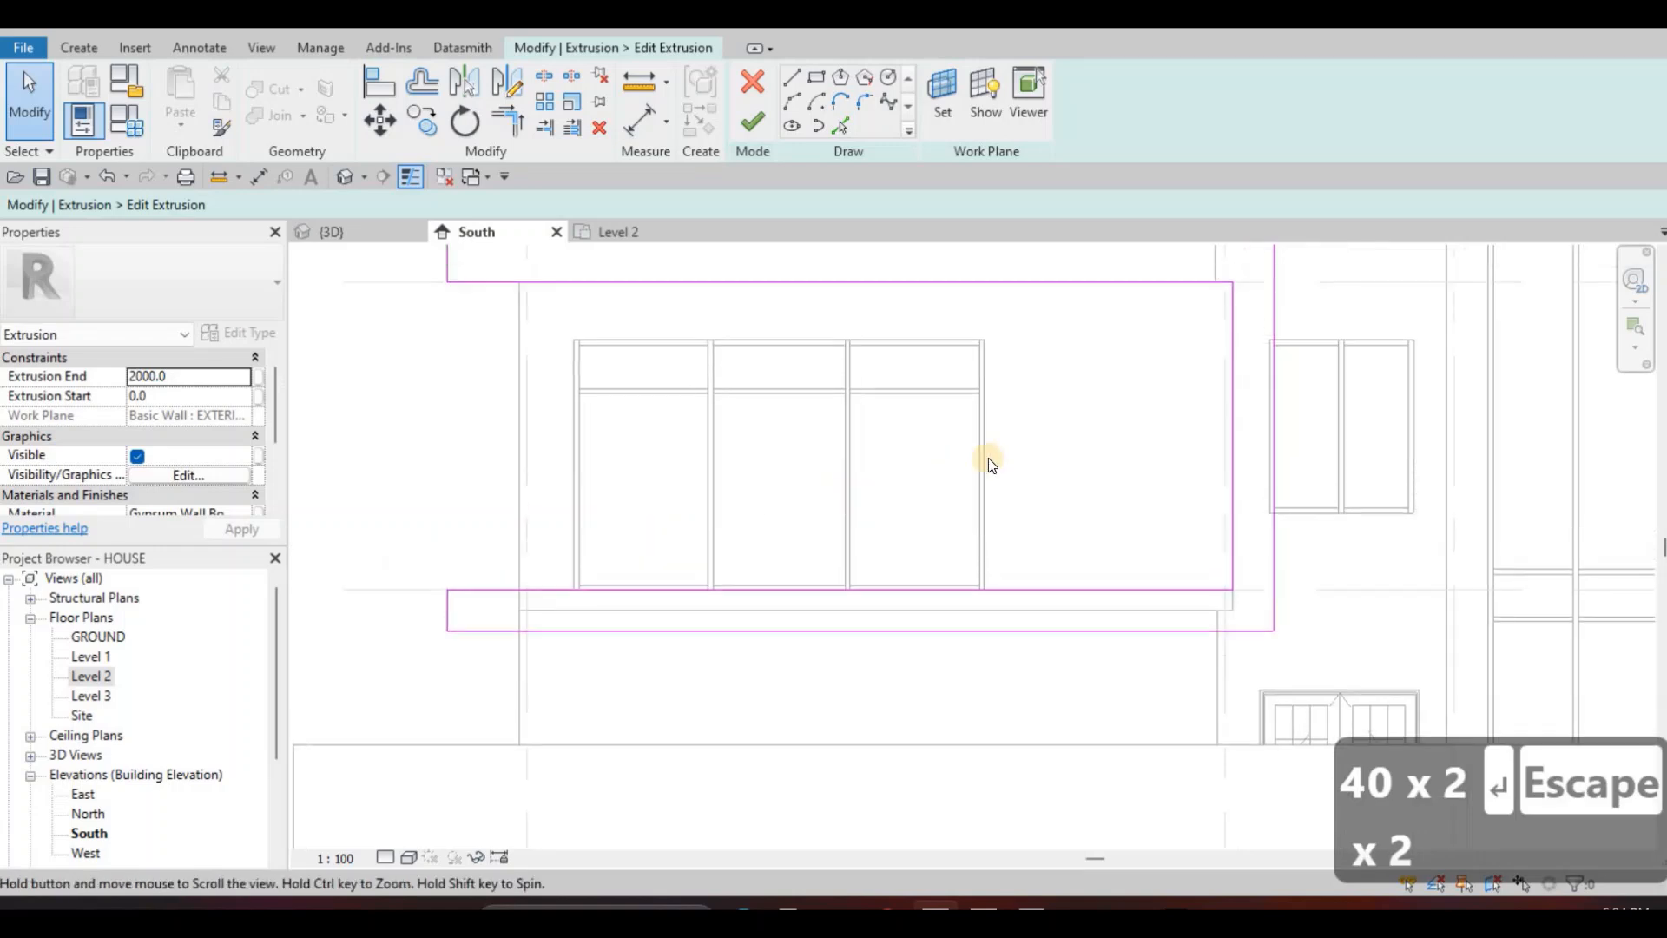
pyautogui.moveTo(1007, 446); pyautogui.dragTo(1022, 458, button='middle')
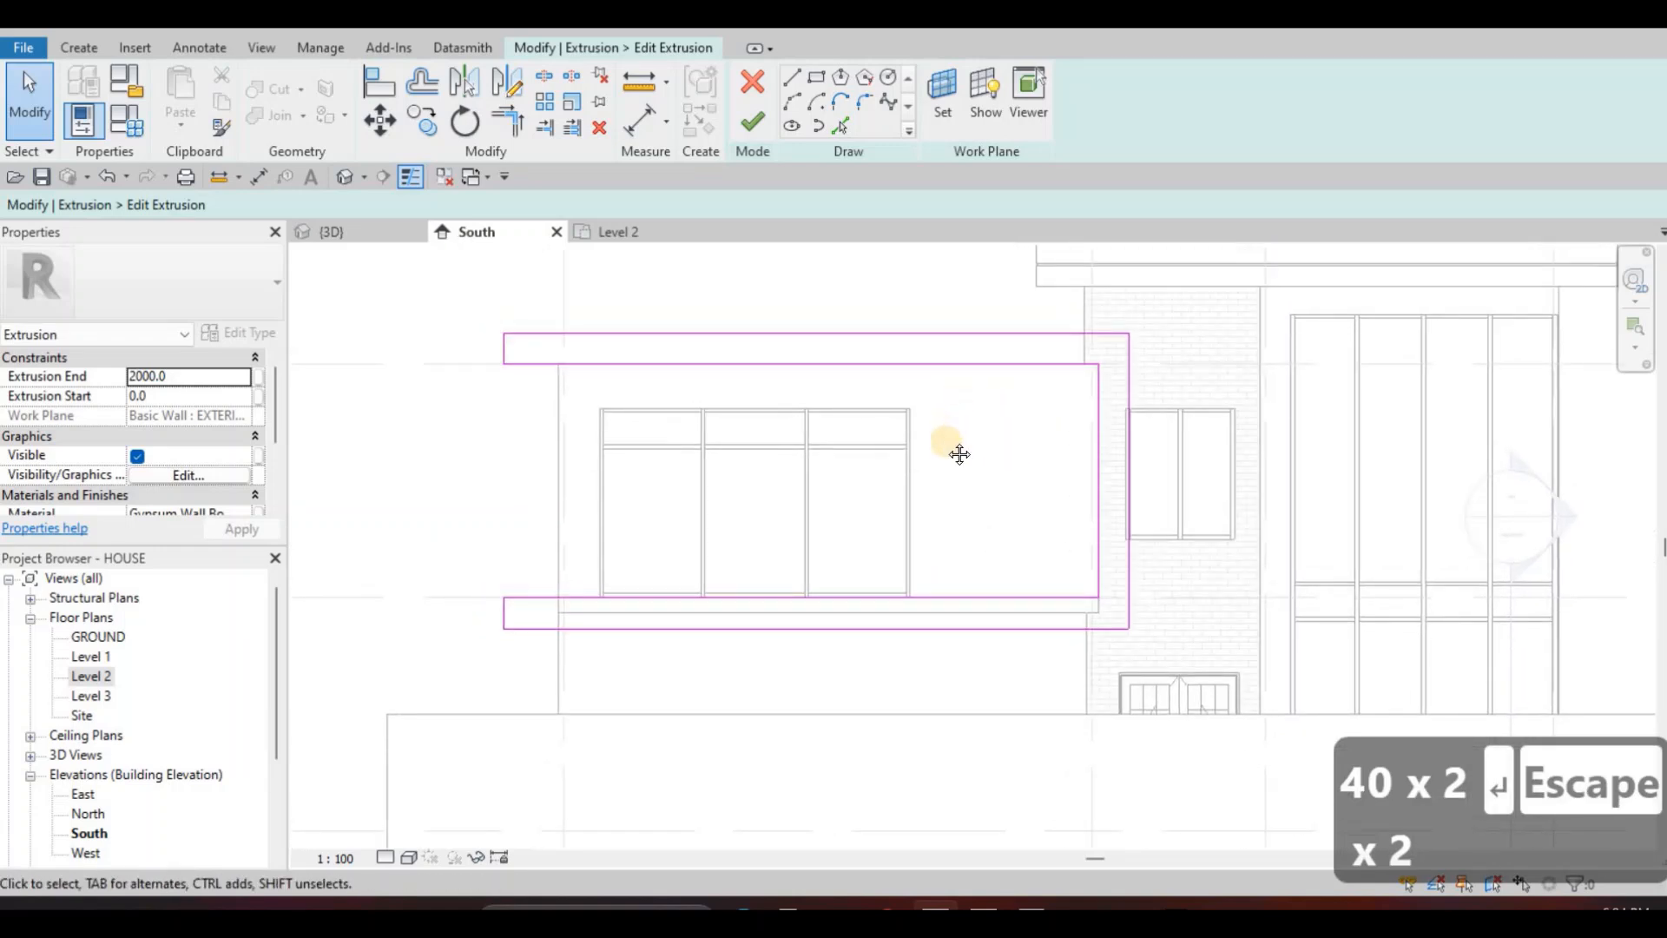
pyautogui.press('Escape')
pyautogui.moveTo(941, 387); pyautogui.dragTo(939, 401, button='middle')
pyautogui.scroll(1, 938, 369)
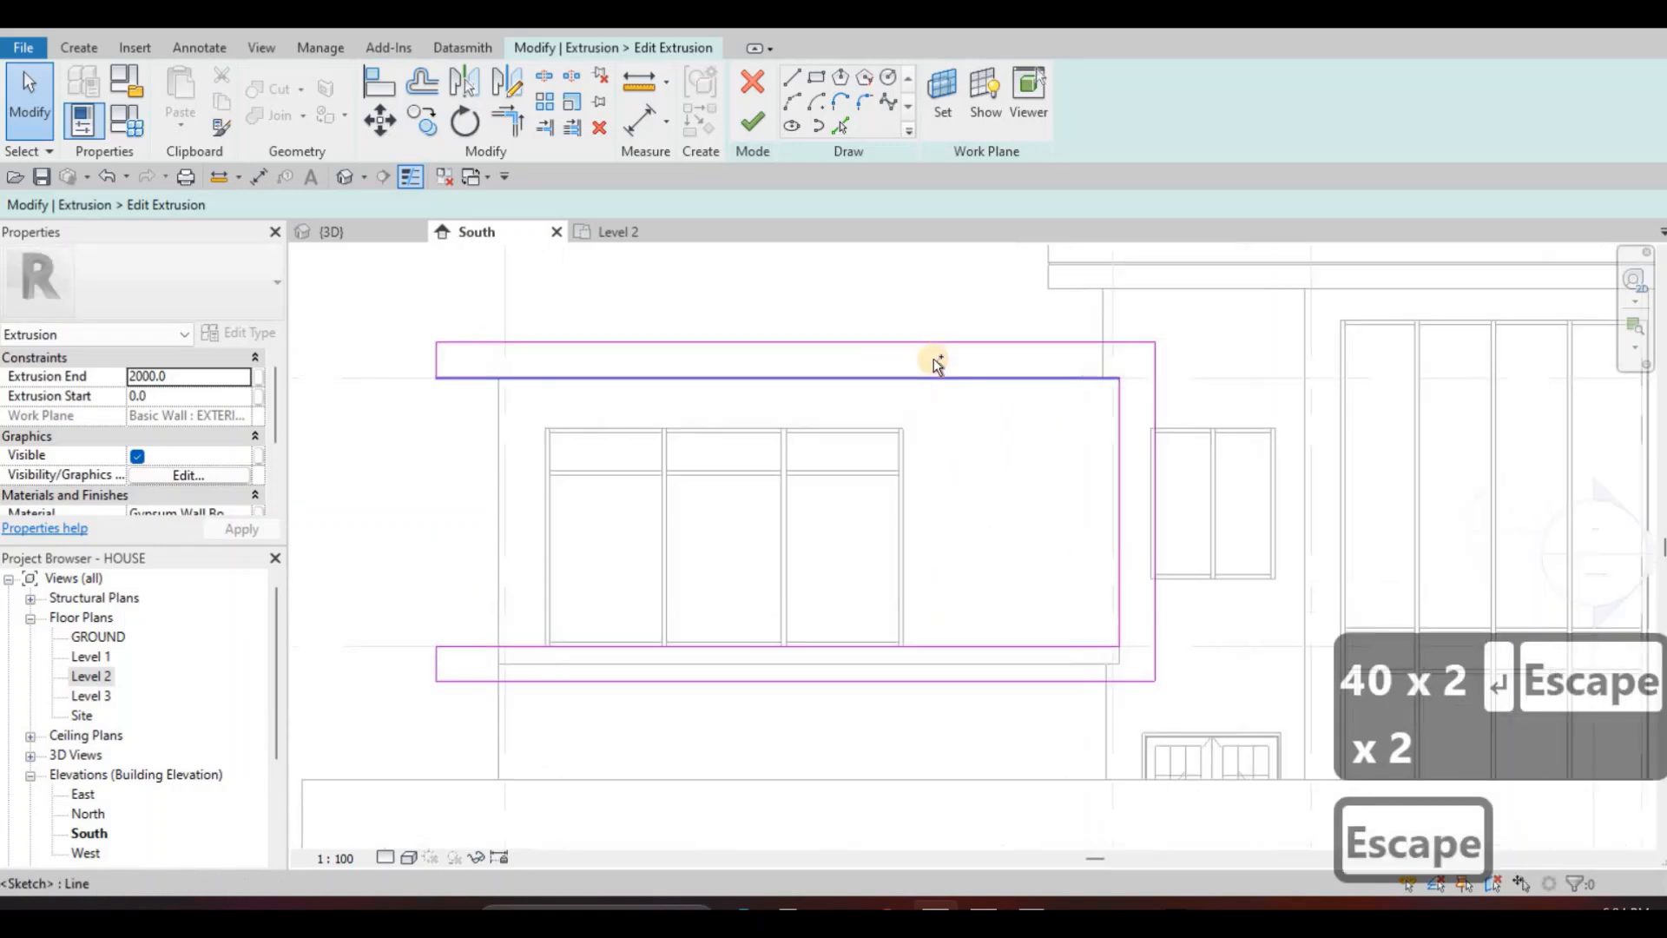
pyautogui.click(932, 348)
pyautogui.keyDown('ctrl'); pyautogui.click(930, 344); pyautogui.keyUp('ctrl')
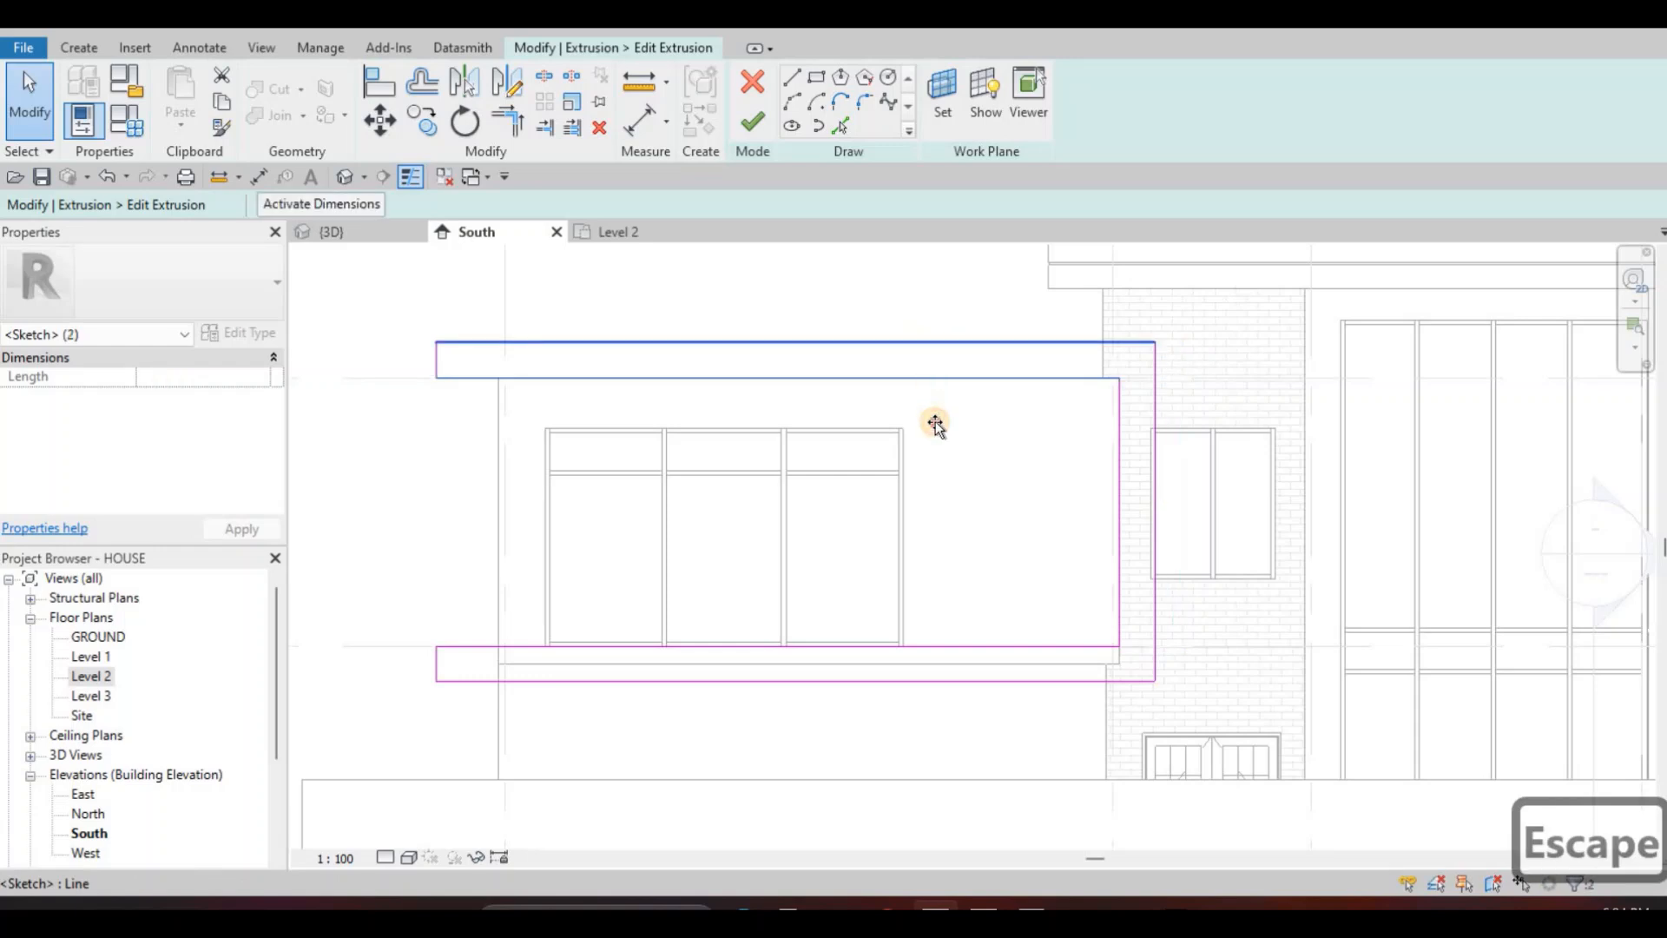
pyautogui.scroll(1, 935, 404)
pyautogui.moveTo(935, 396); pyautogui.dragTo(935, 391)
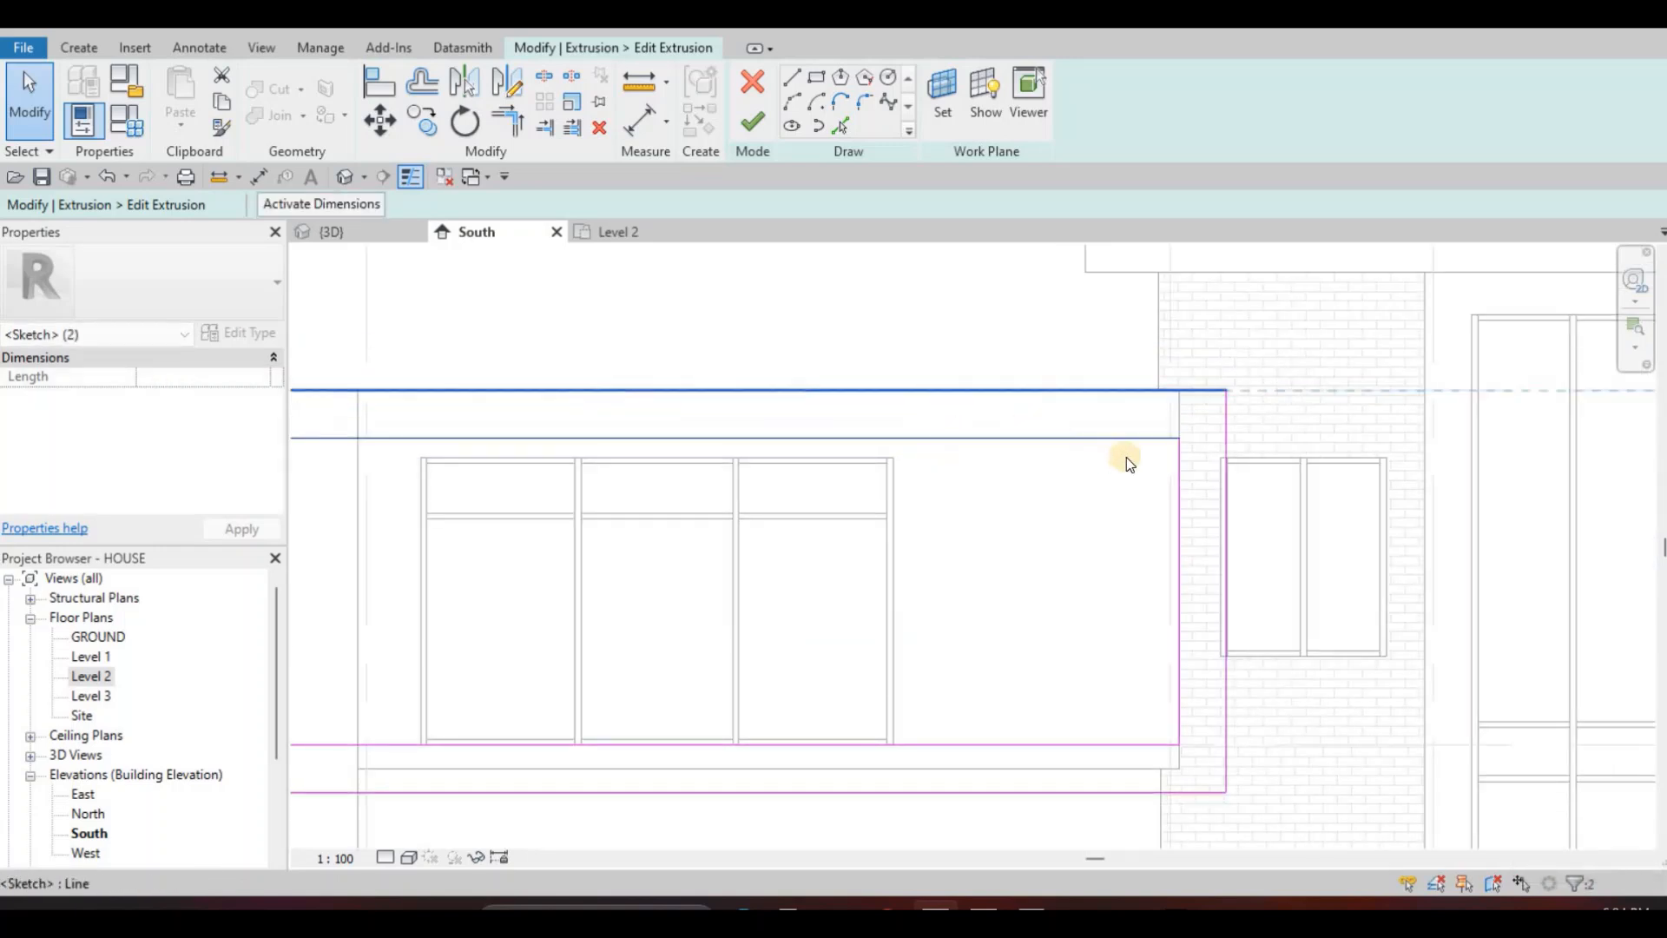
pyautogui.press('Escape')
# Move both lines of the frame's vertical strip about 400 mm toward the large window, aligning the outer line with the projecting volume's edge.
pyautogui.scroll(-2, 1143, 457)
pyautogui.moveTo(1143, 457); pyautogui.dragTo(1179, 449, button='middle')
pyautogui.click(1172, 419)
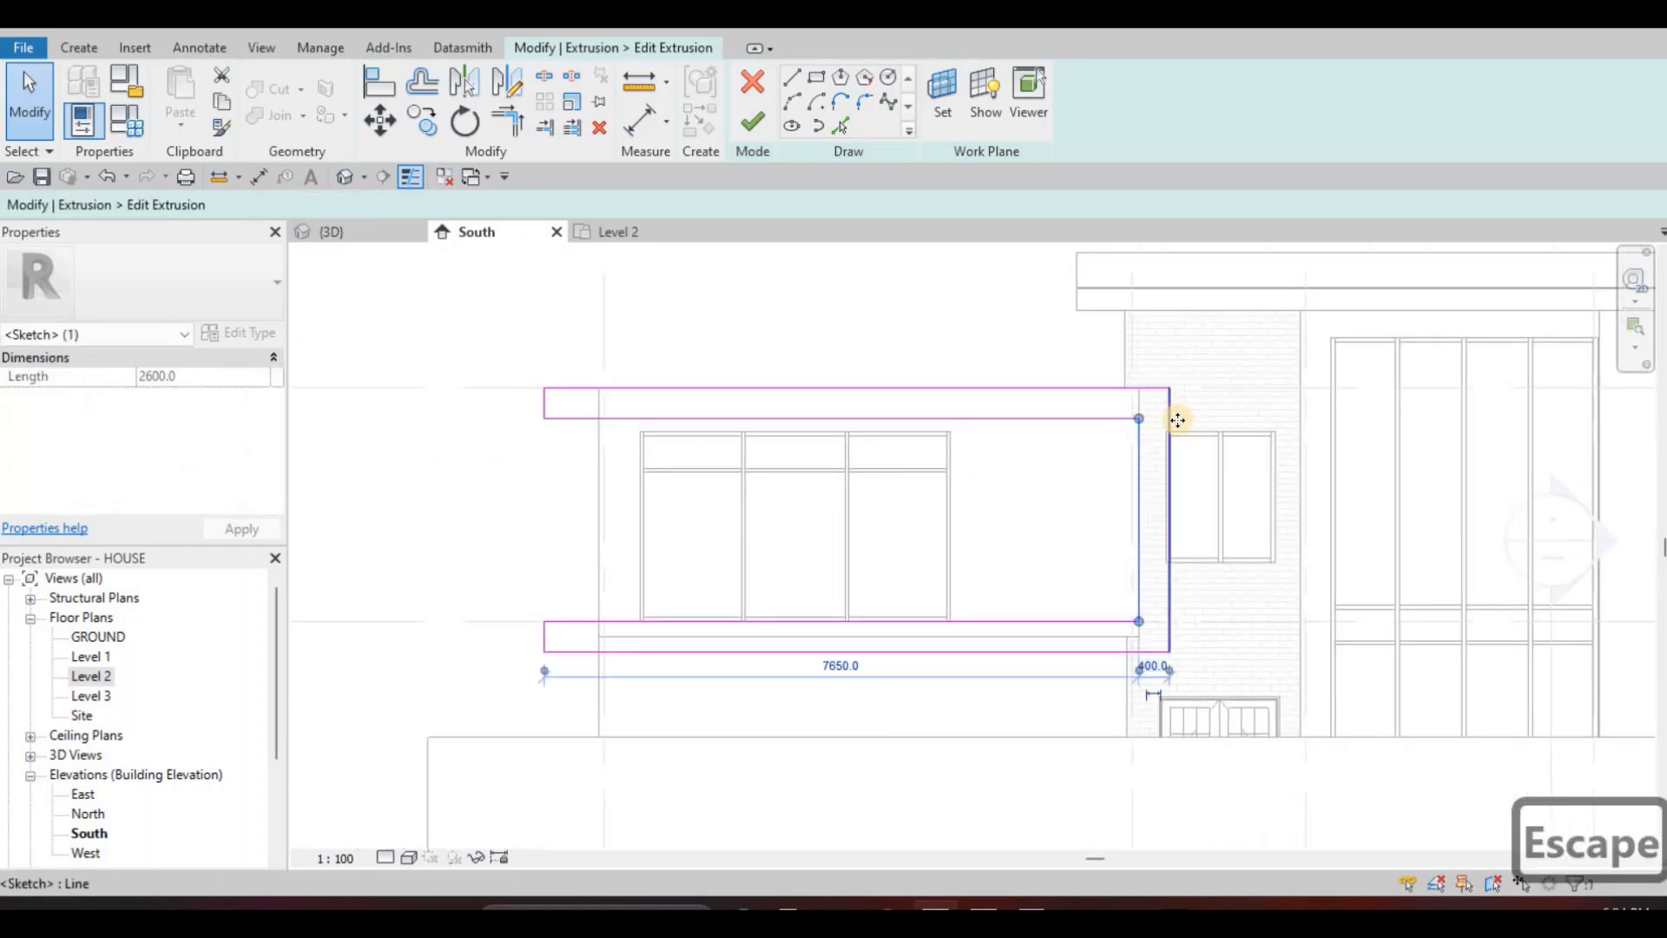
pyautogui.keyDown('ctrl'); pyautogui.click(1170, 415); pyautogui.keyUp('ctrl')
pyautogui.scroll(2, 1169, 413)
pyautogui.moveTo(1127, 414)
pyautogui.mouseDown()
pyautogui.moveTo(1150, 391)
pyautogui.moveTo(1073, 399)
pyautogui.mouseUp()
pyautogui.press('Escape')
pyautogui.scroll(-3, 767, 408)
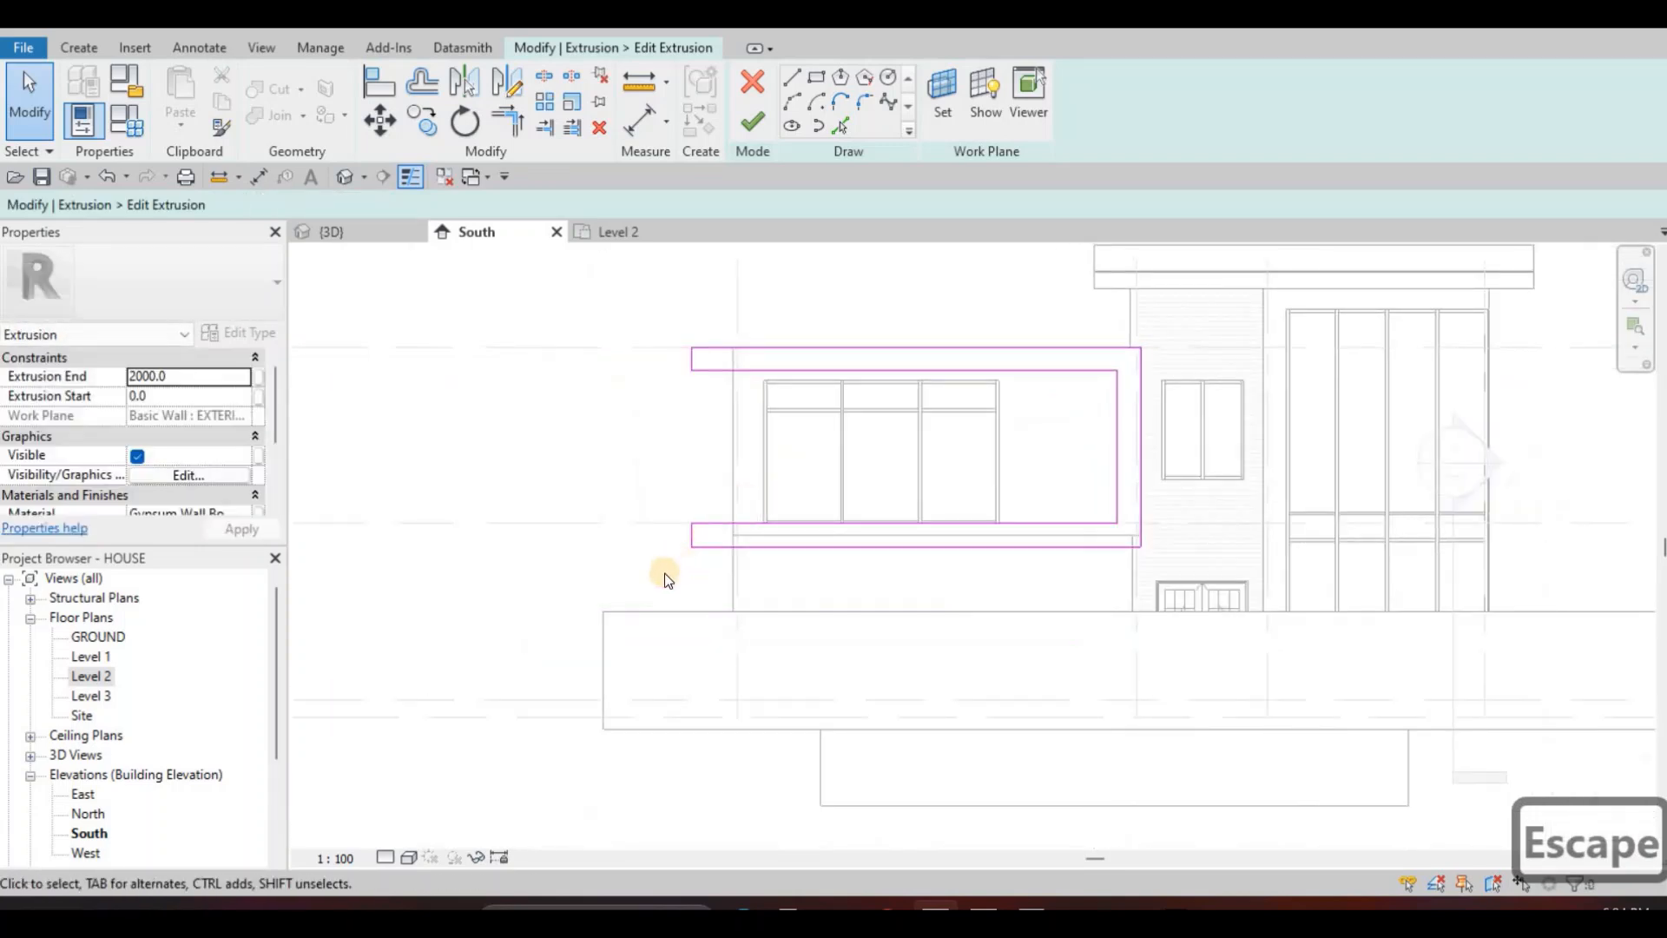
# Move the end lines of both horizontal strips outward together to about 1350 mm beyond the wall at the frame's open side.
pyautogui.scroll(2, 651, 607)
pyautogui.scroll(3, 637, 632)
pyautogui.click(642, 630)
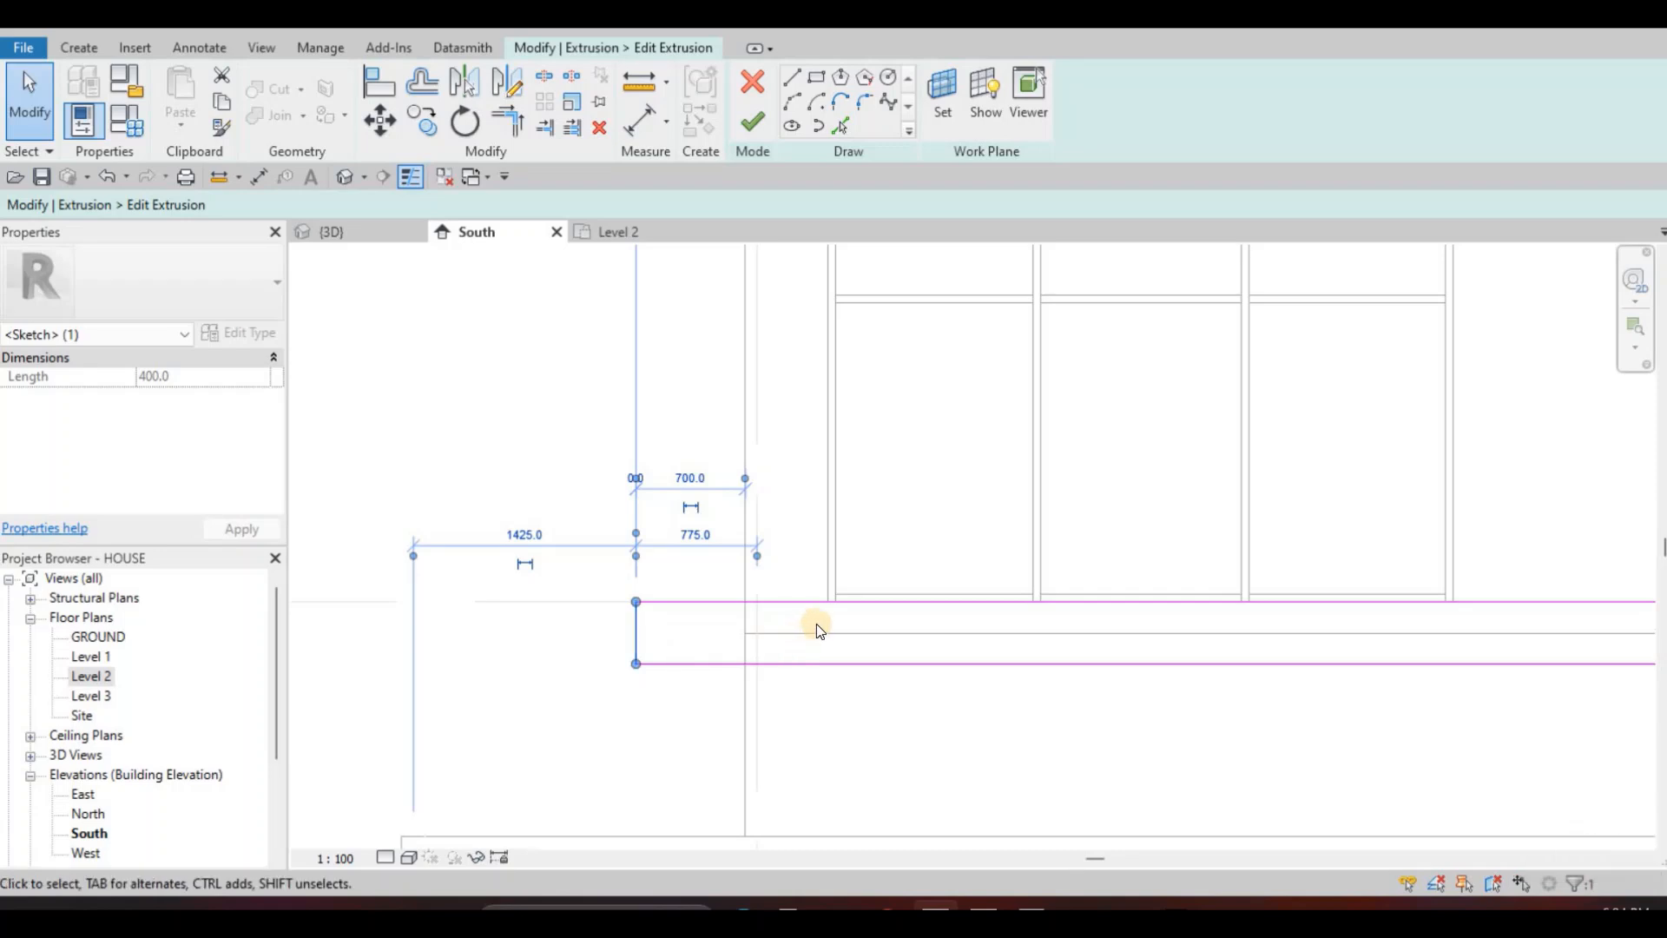
pyautogui.scroll(-2, 803, 623)
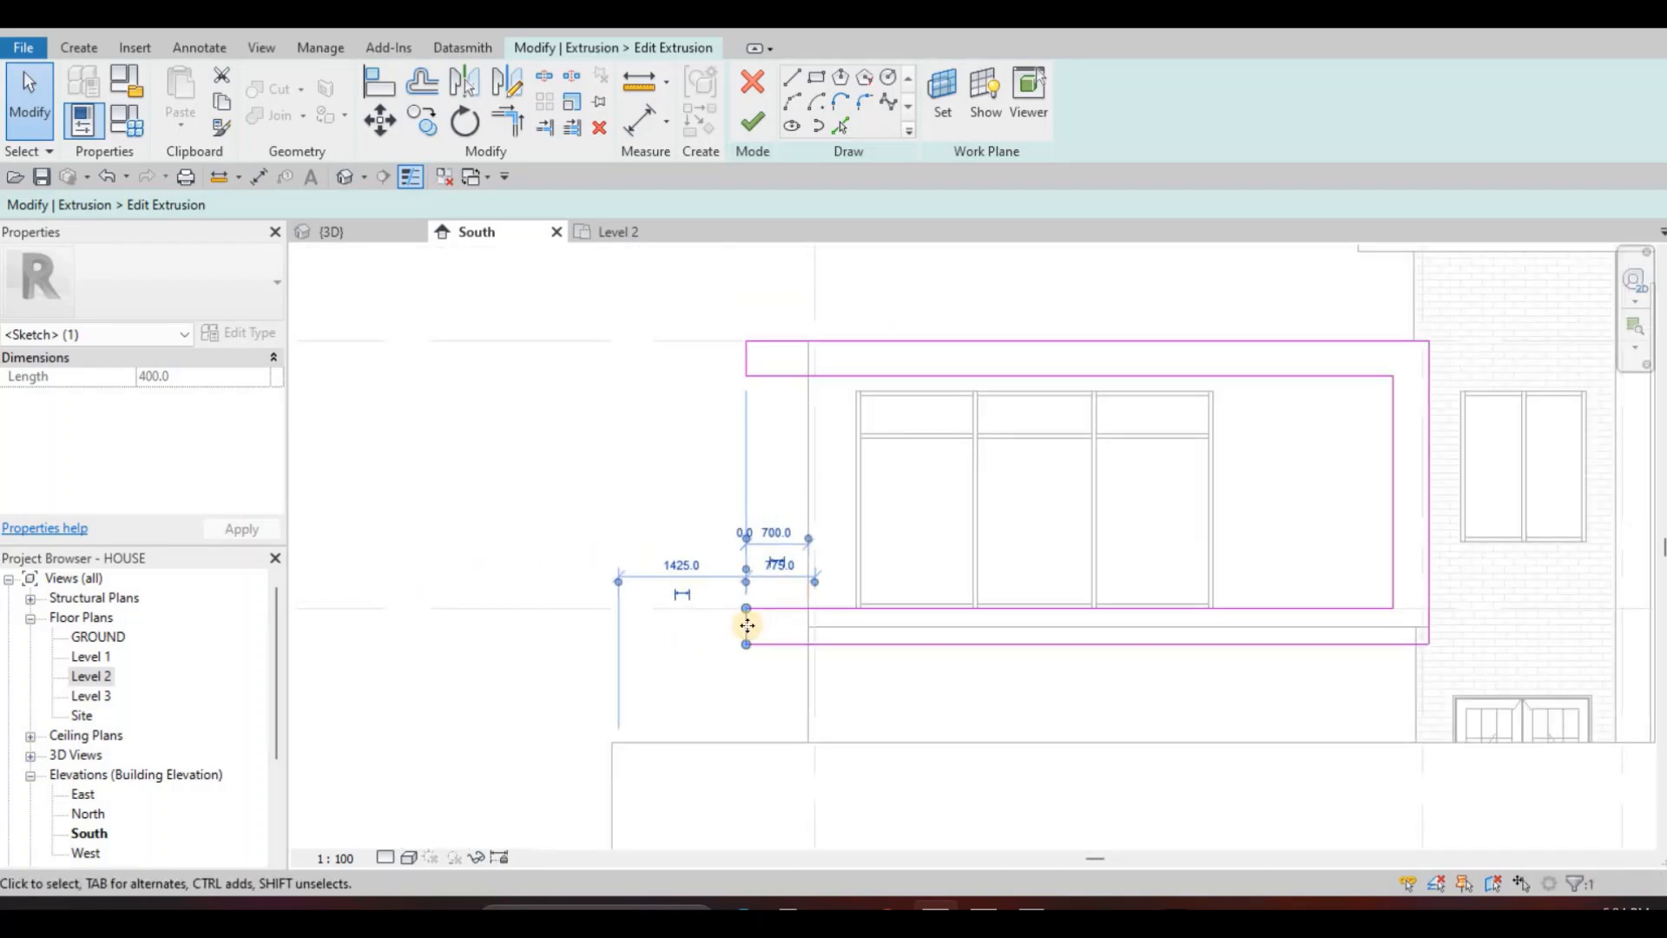
pyautogui.keyDown('ctrl'); pyautogui.click(744, 361); pyautogui.keyUp('ctrl')
pyautogui.scroll(1, 743, 362)
pyautogui.moveTo(673, 360); pyautogui.dragTo(680, 397)
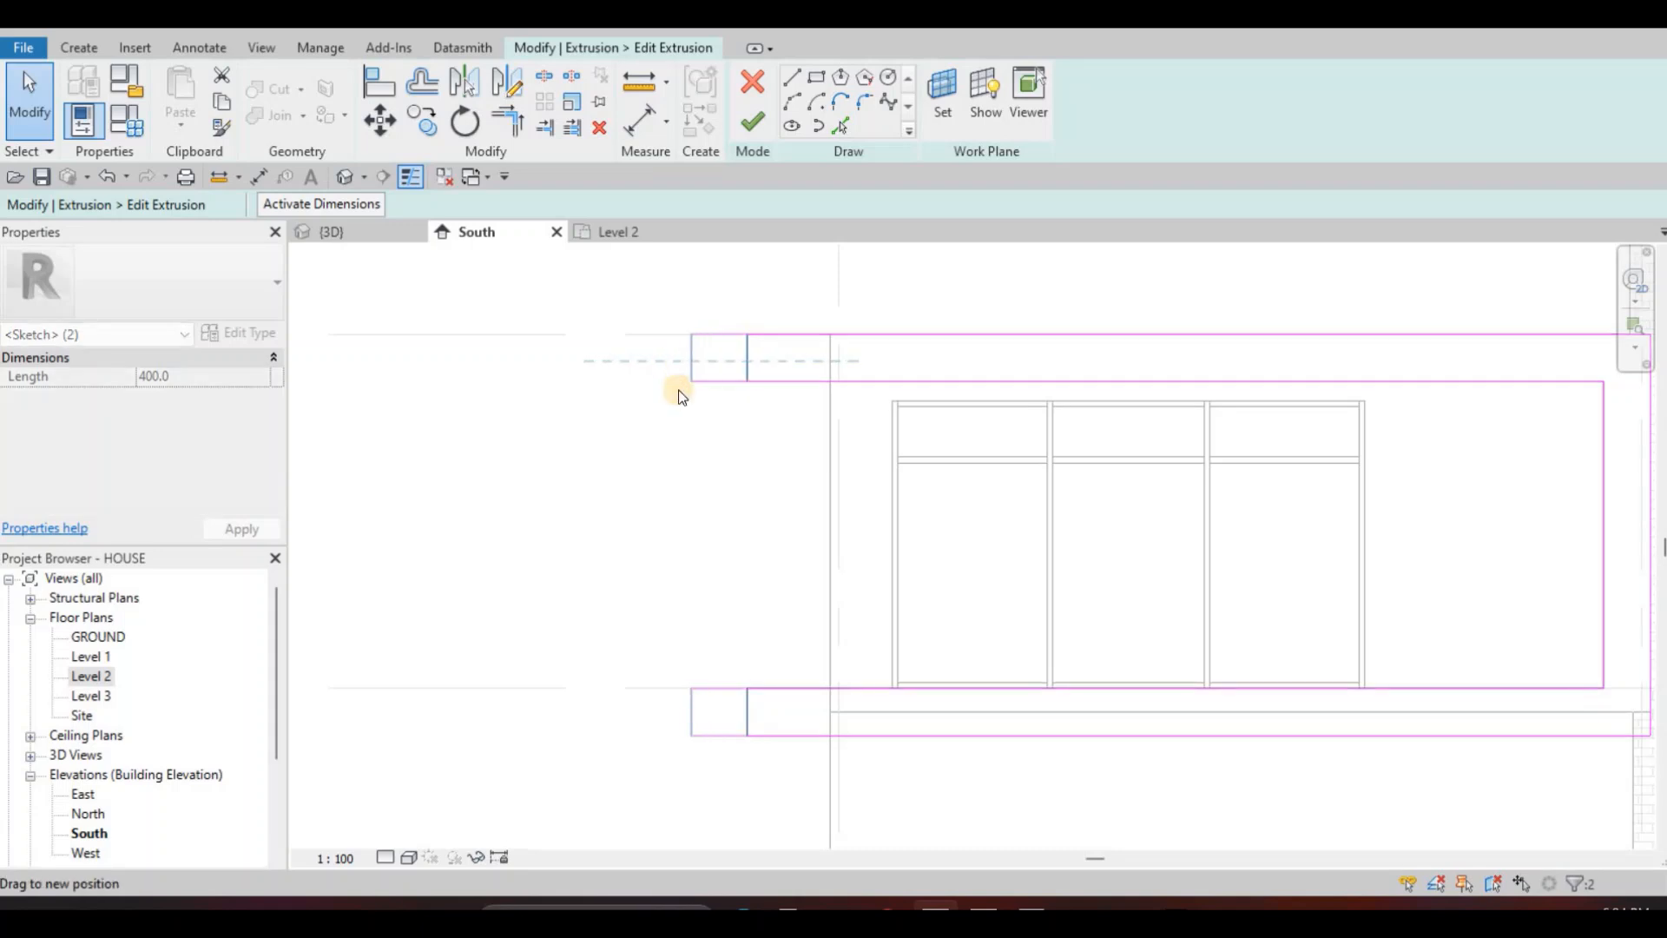
pyautogui.moveTo(683, 527); pyautogui.dragTo(674, 566)
pyautogui.scroll(-3, 674, 565)
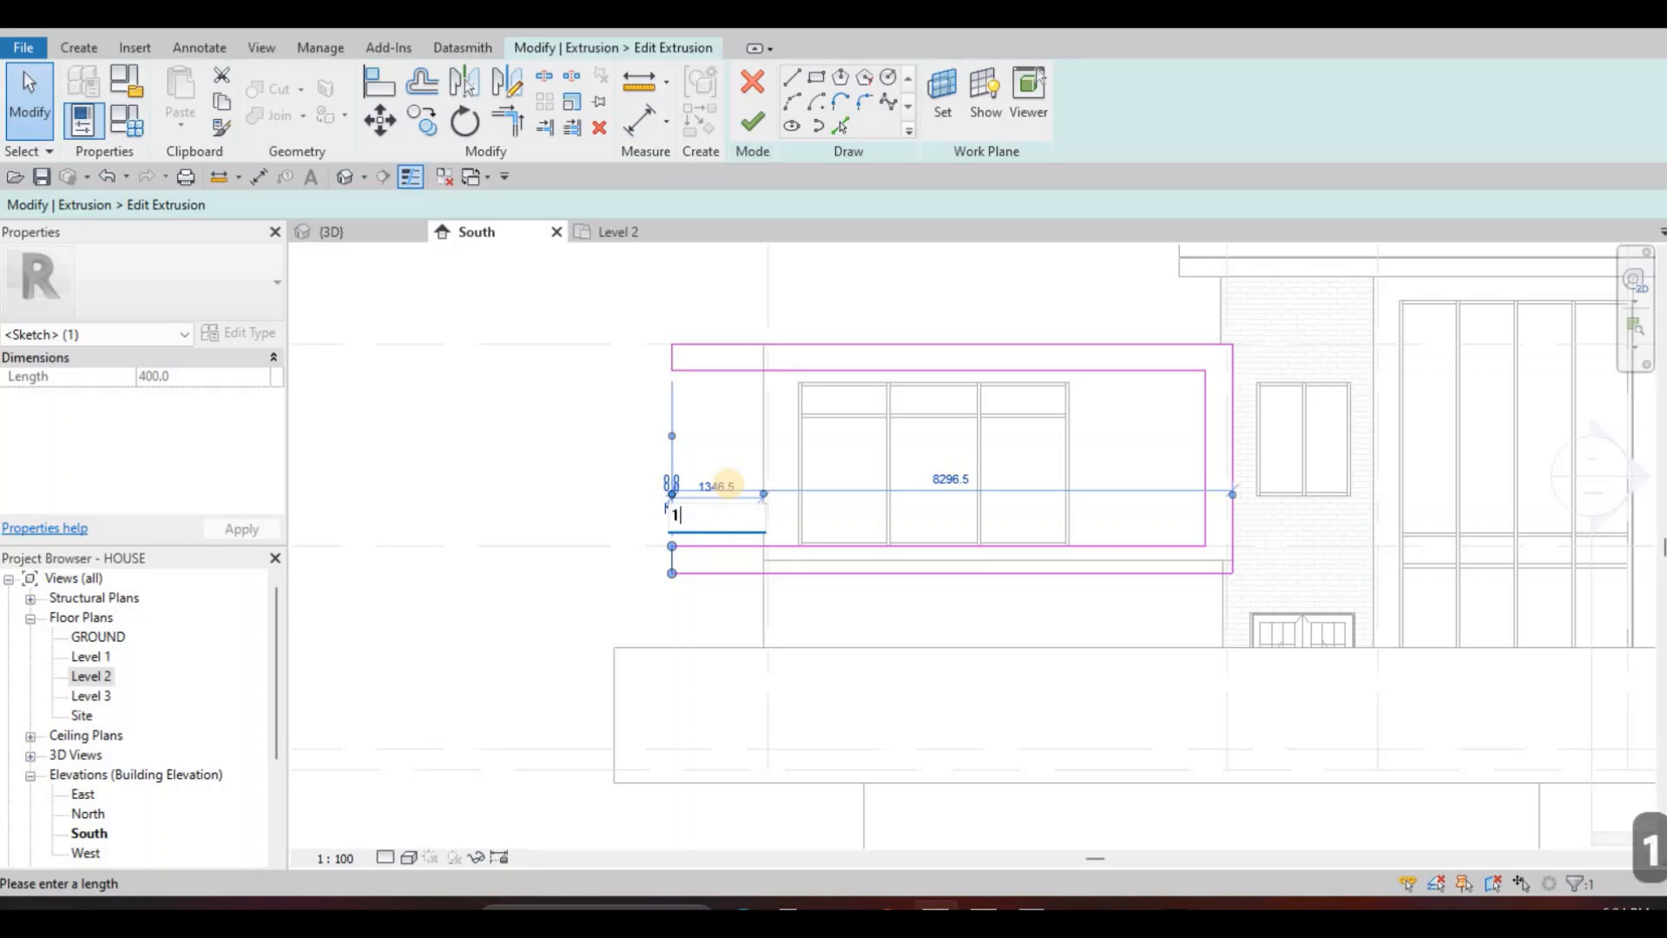
# Try to set the lower strip's overhang beyond the wall to 1500 mm.
pyautogui.write('00')
pyautogui.press('Return')
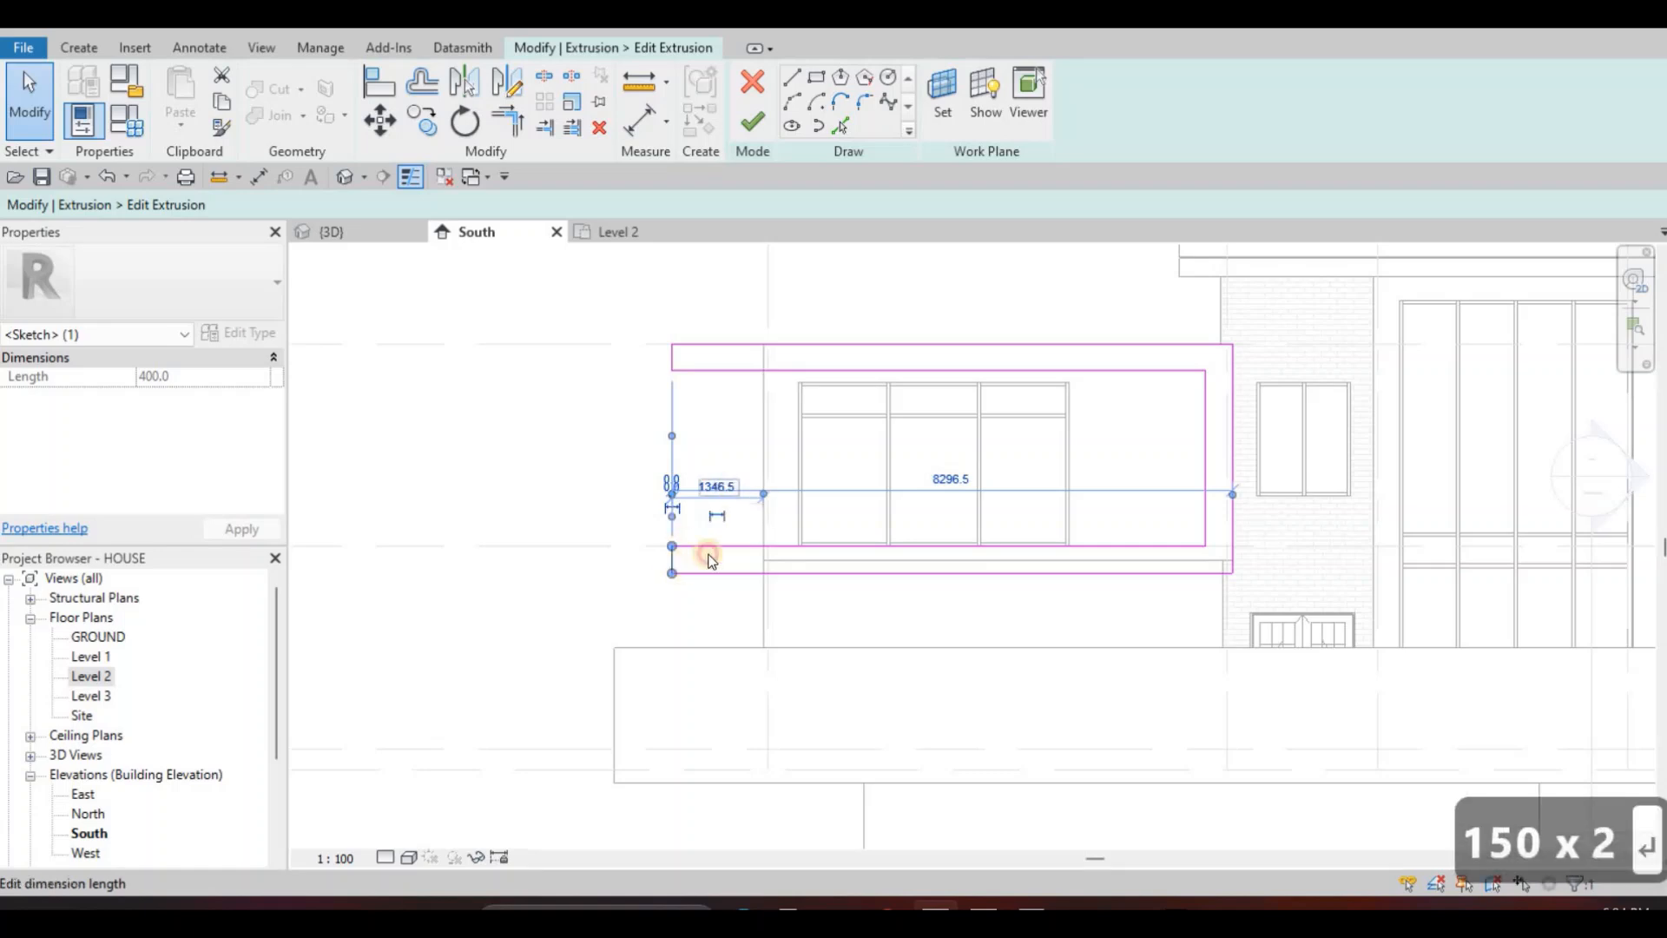
pyautogui.press('Escape')
pyautogui.click(714, 493)
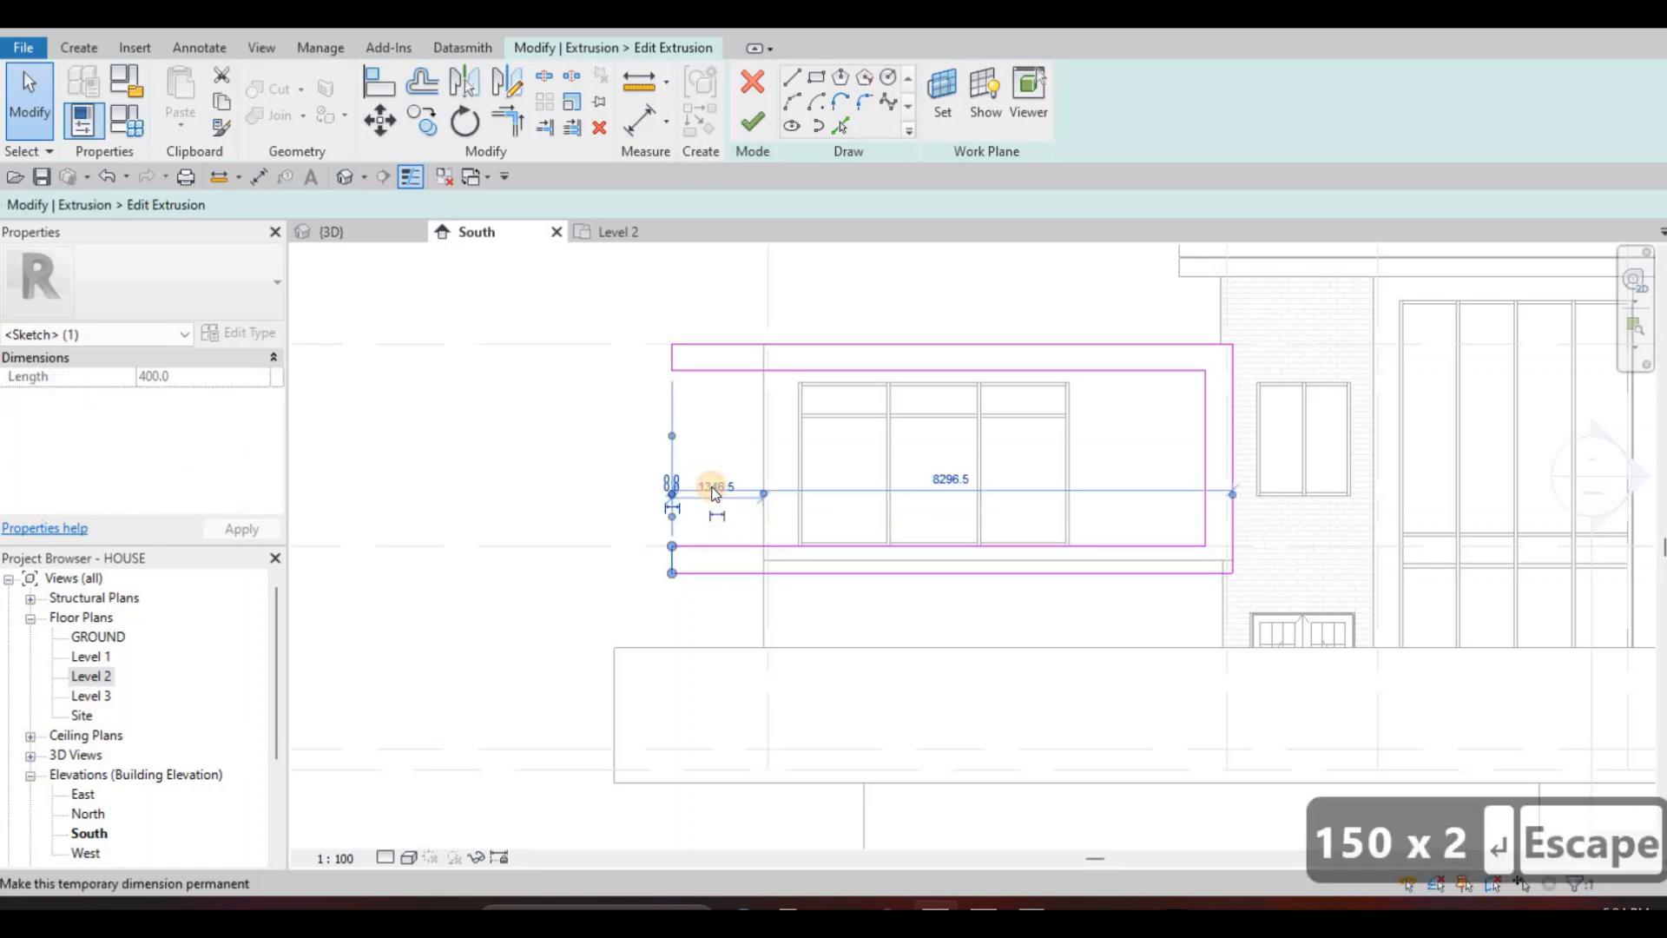
pyautogui.write('150')
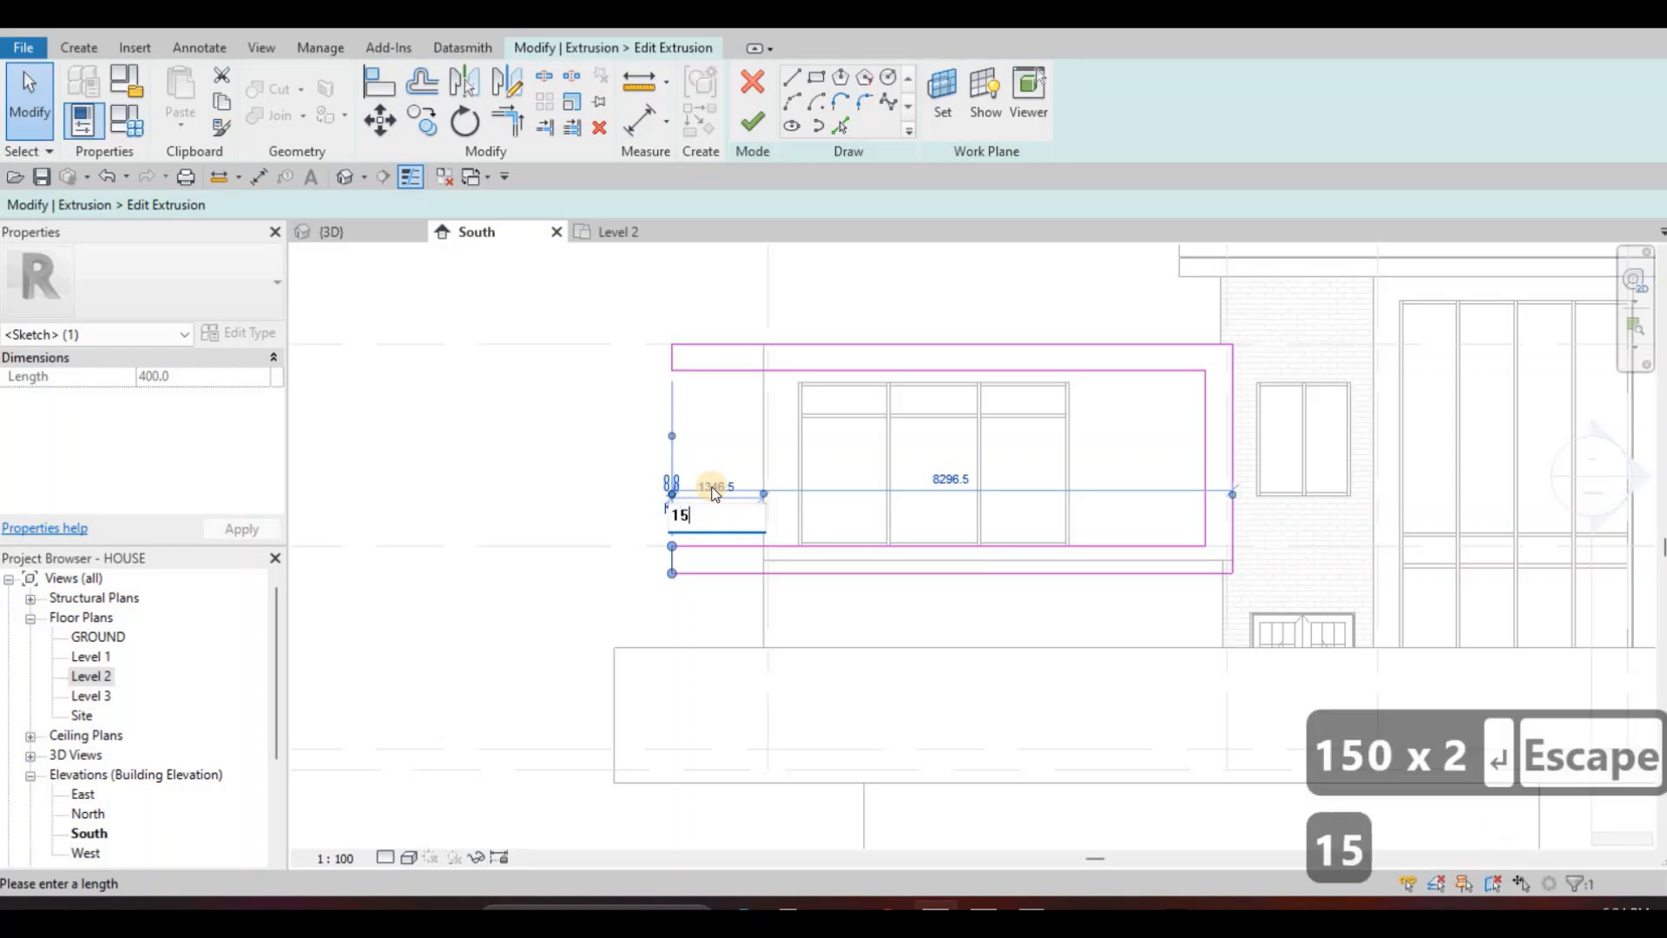
pyautogui.press('Return')
pyautogui.press('Escape')
pyautogui.scroll(4, 788, 527)
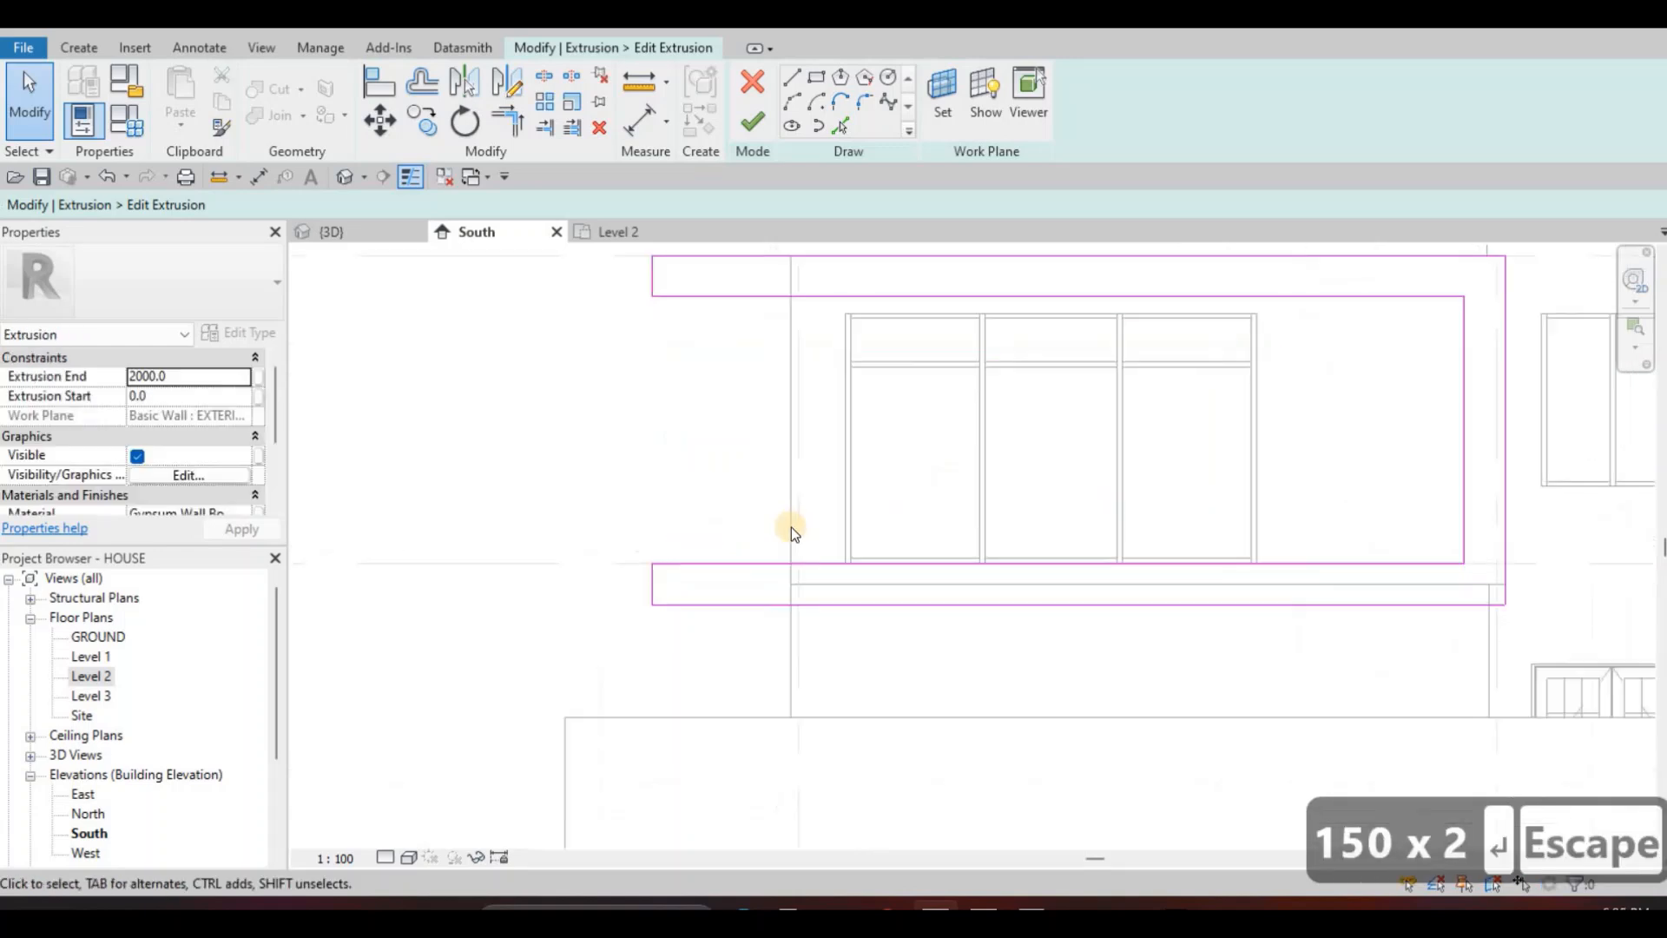
# Retry the 1500 mm distance between the lower strip's end line and the wall, and deselect the line.
pyautogui.scroll(-4, 810, 571)
pyautogui.moveTo(810, 571); pyautogui.dragTo(922, 575, button='middle')
pyautogui.scroll(2, 867, 494)
pyautogui.click(825, 430)
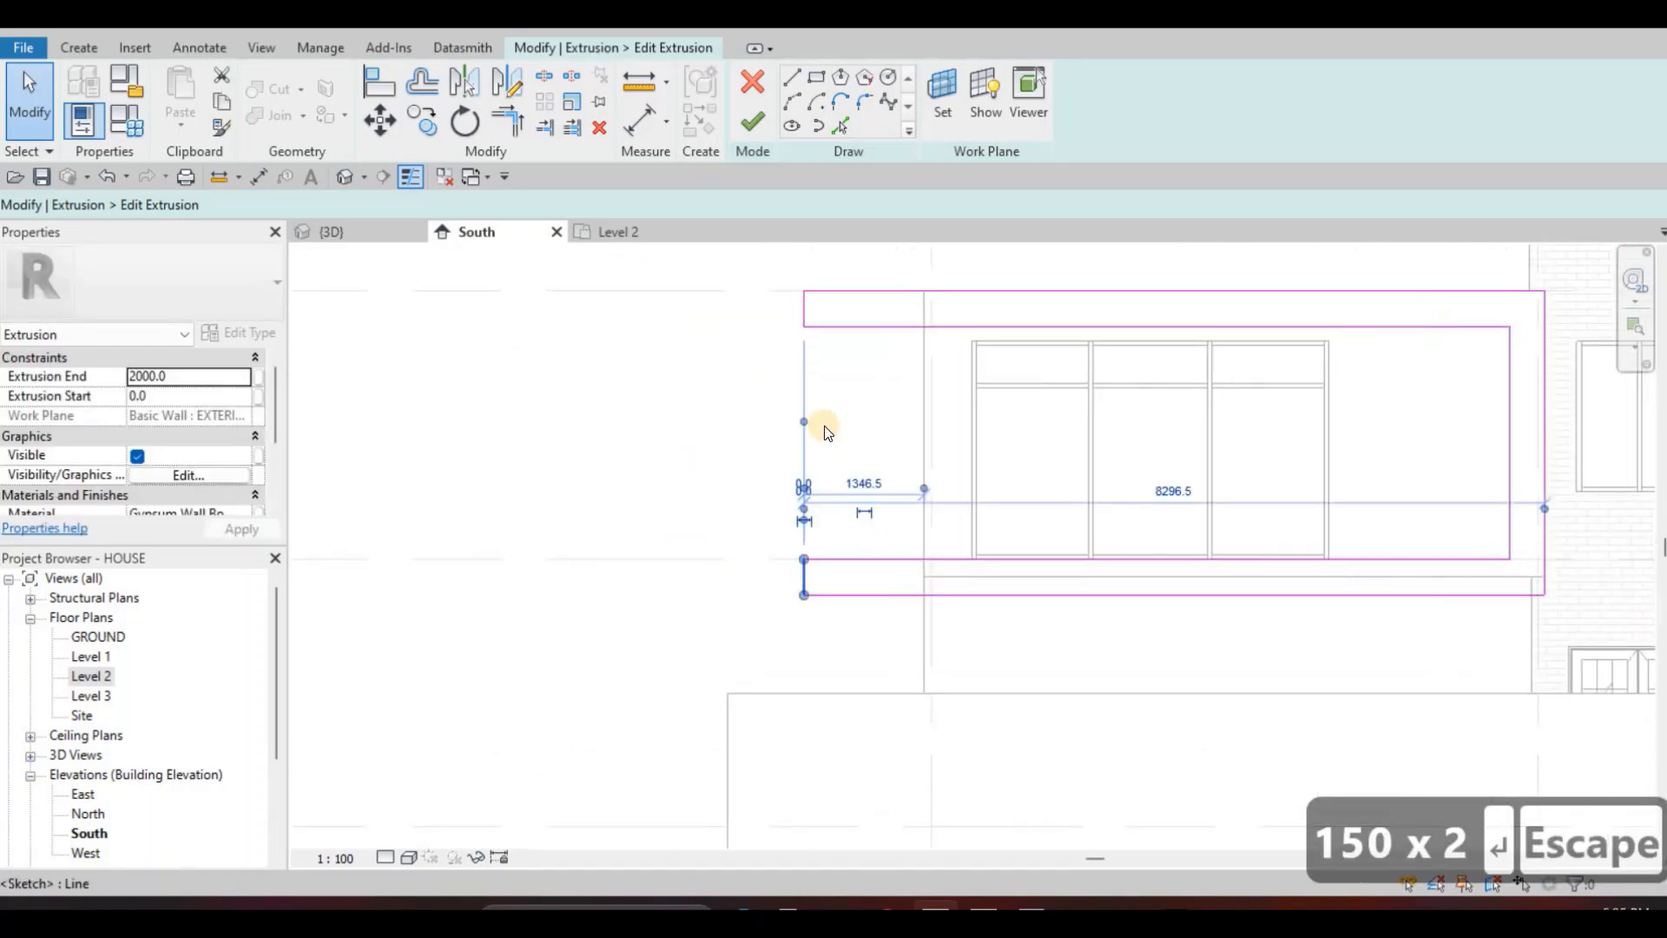
pyautogui.scroll(4, 856, 438)
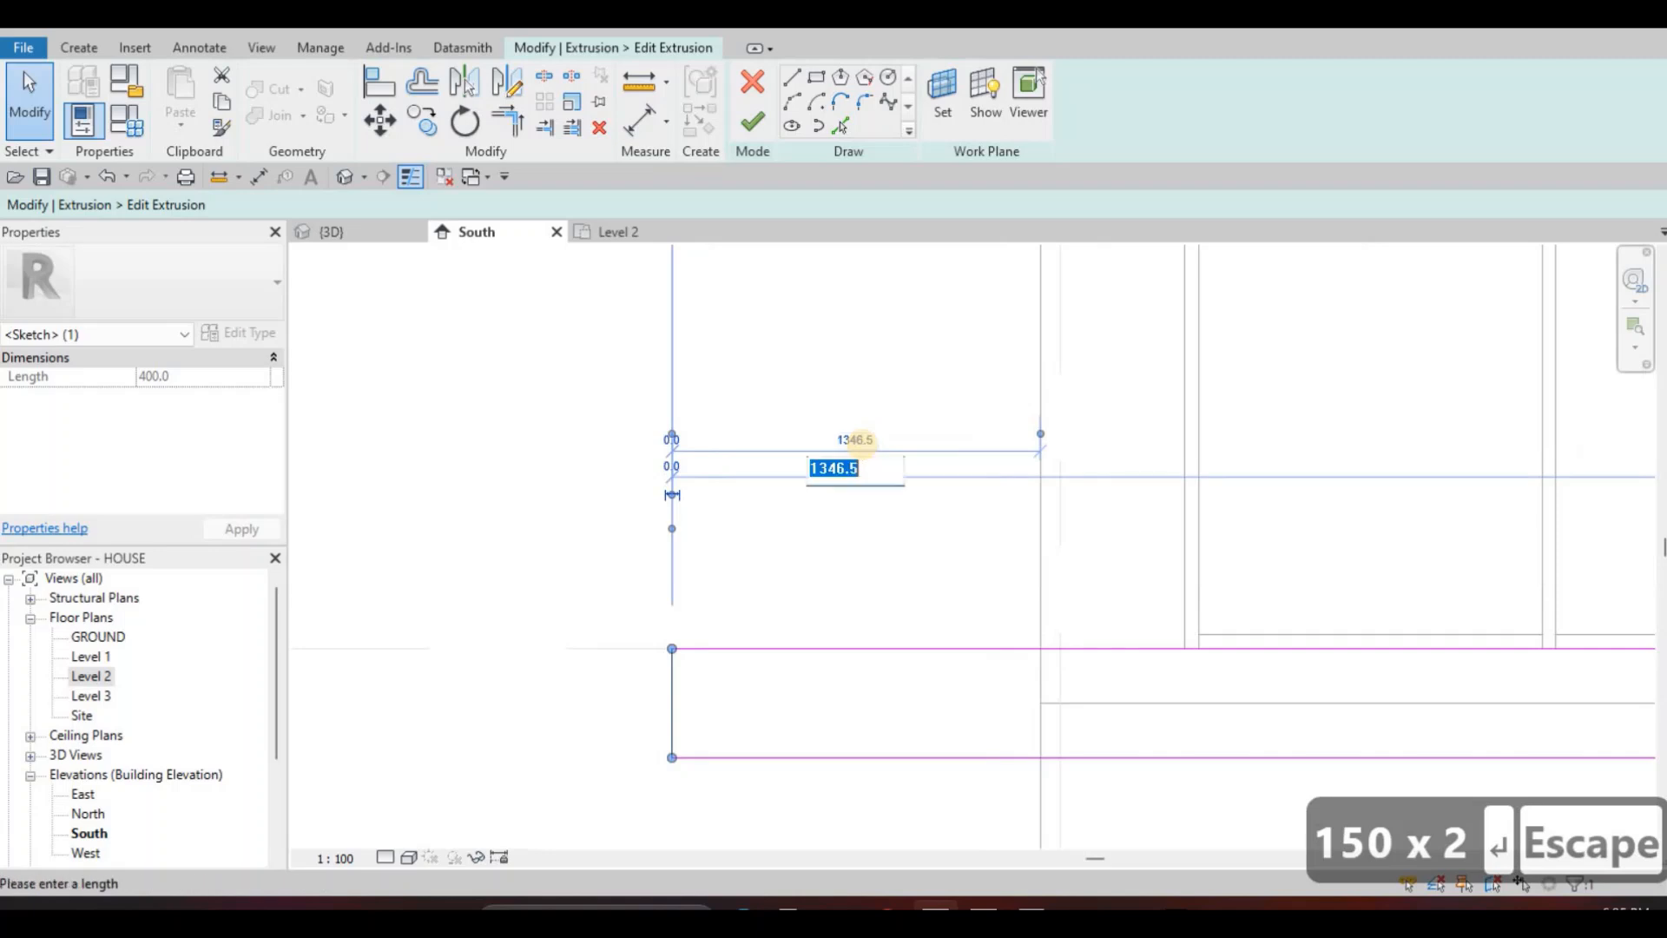
pyautogui.write('1500')
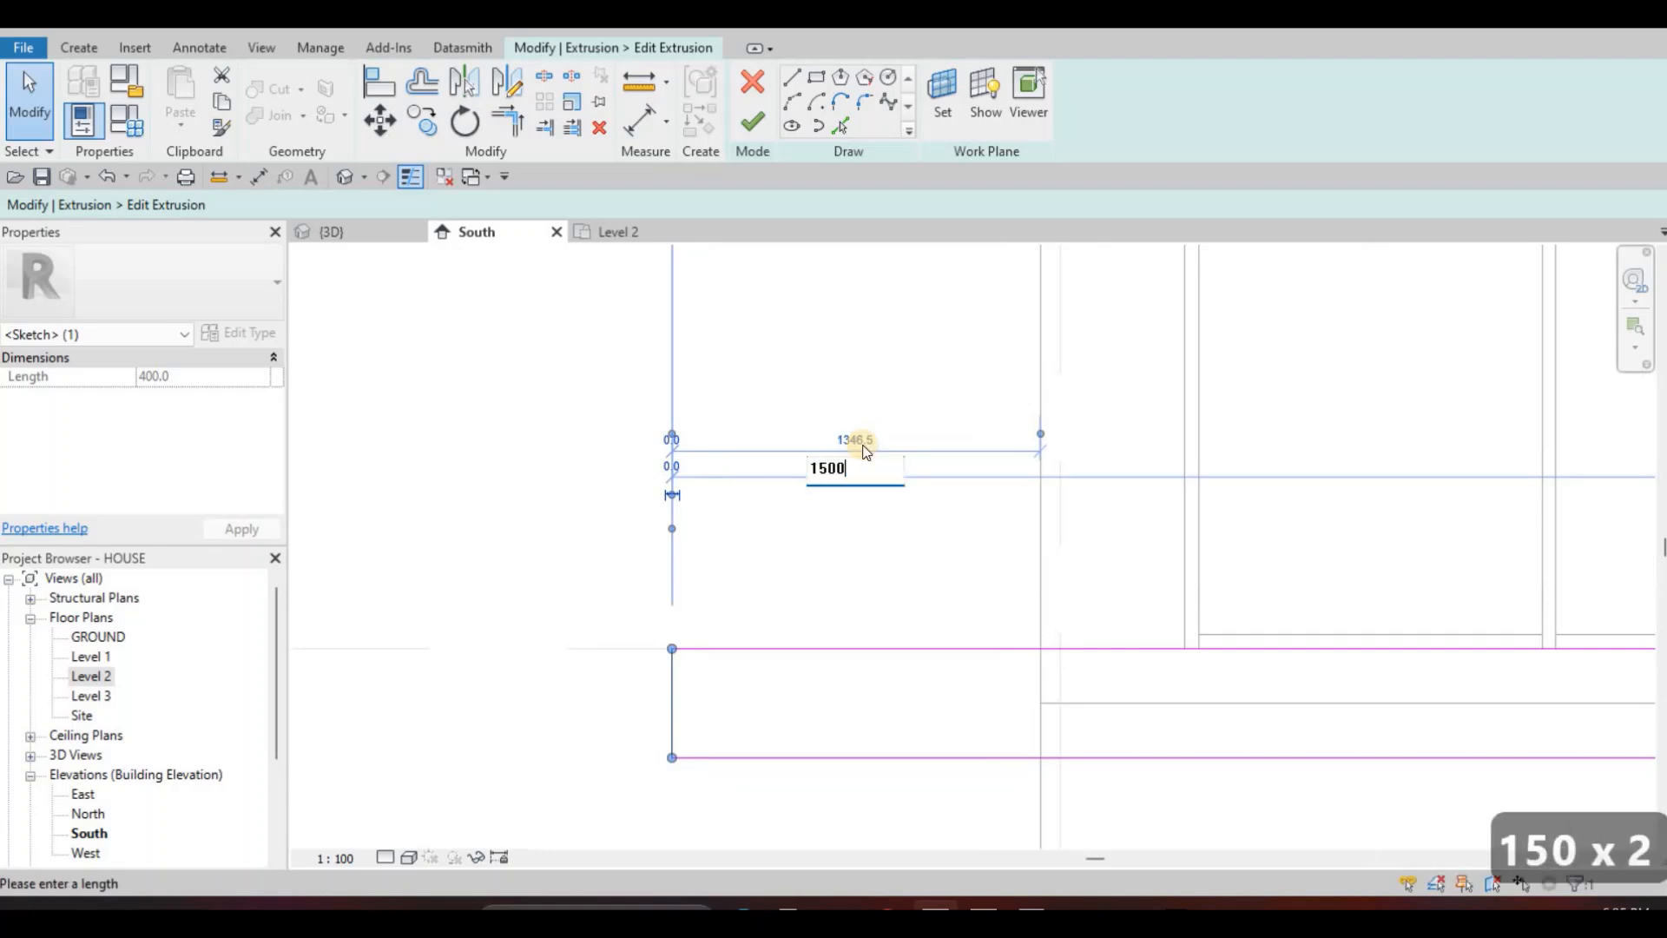
pyautogui.press('Return')
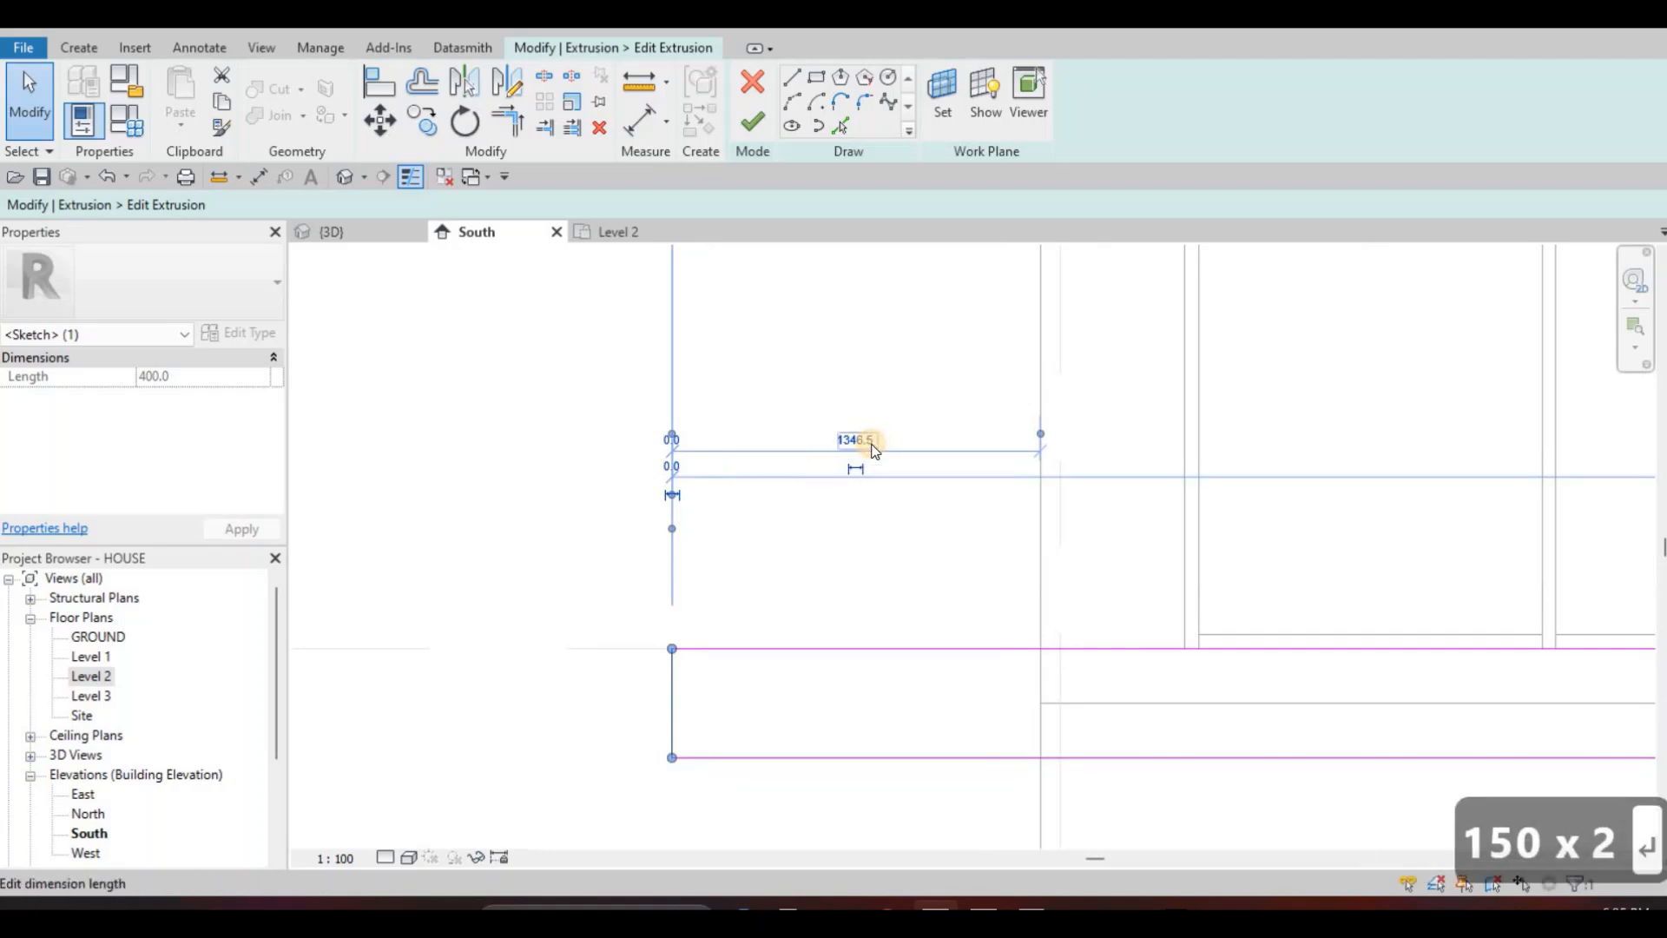
pyautogui.write('150')
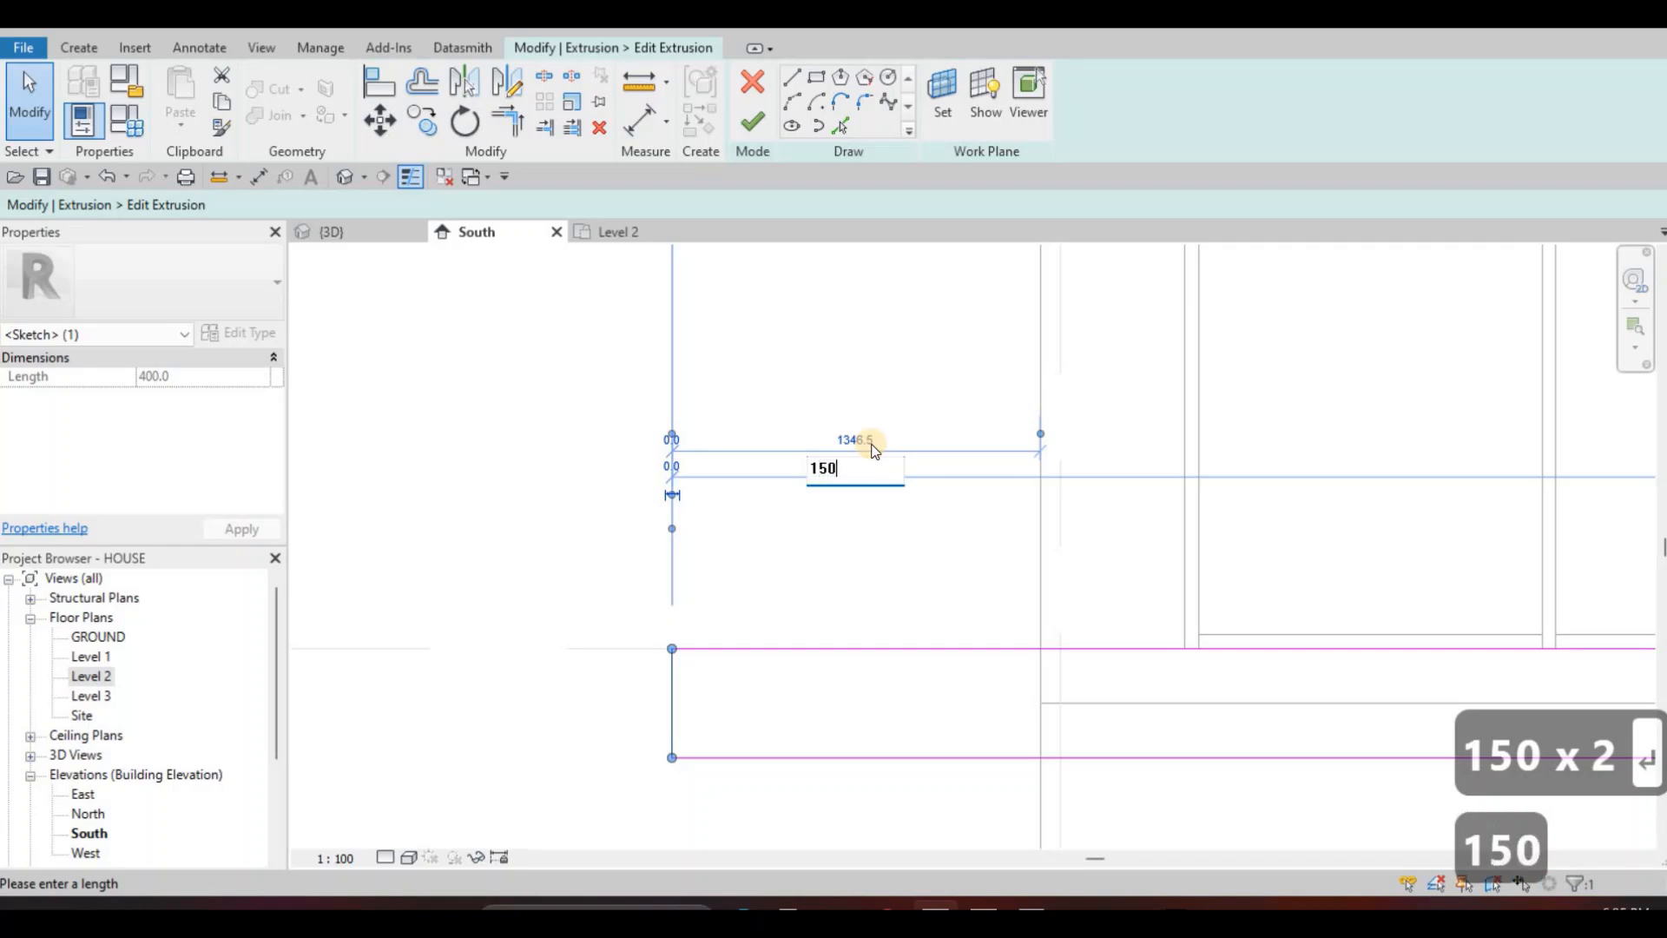
pyautogui.write('0')
pyautogui.press('Return')
pyautogui.press('Escape')
pyautogui.press('Escape')
pyautogui.scroll(-1, 918, 528)
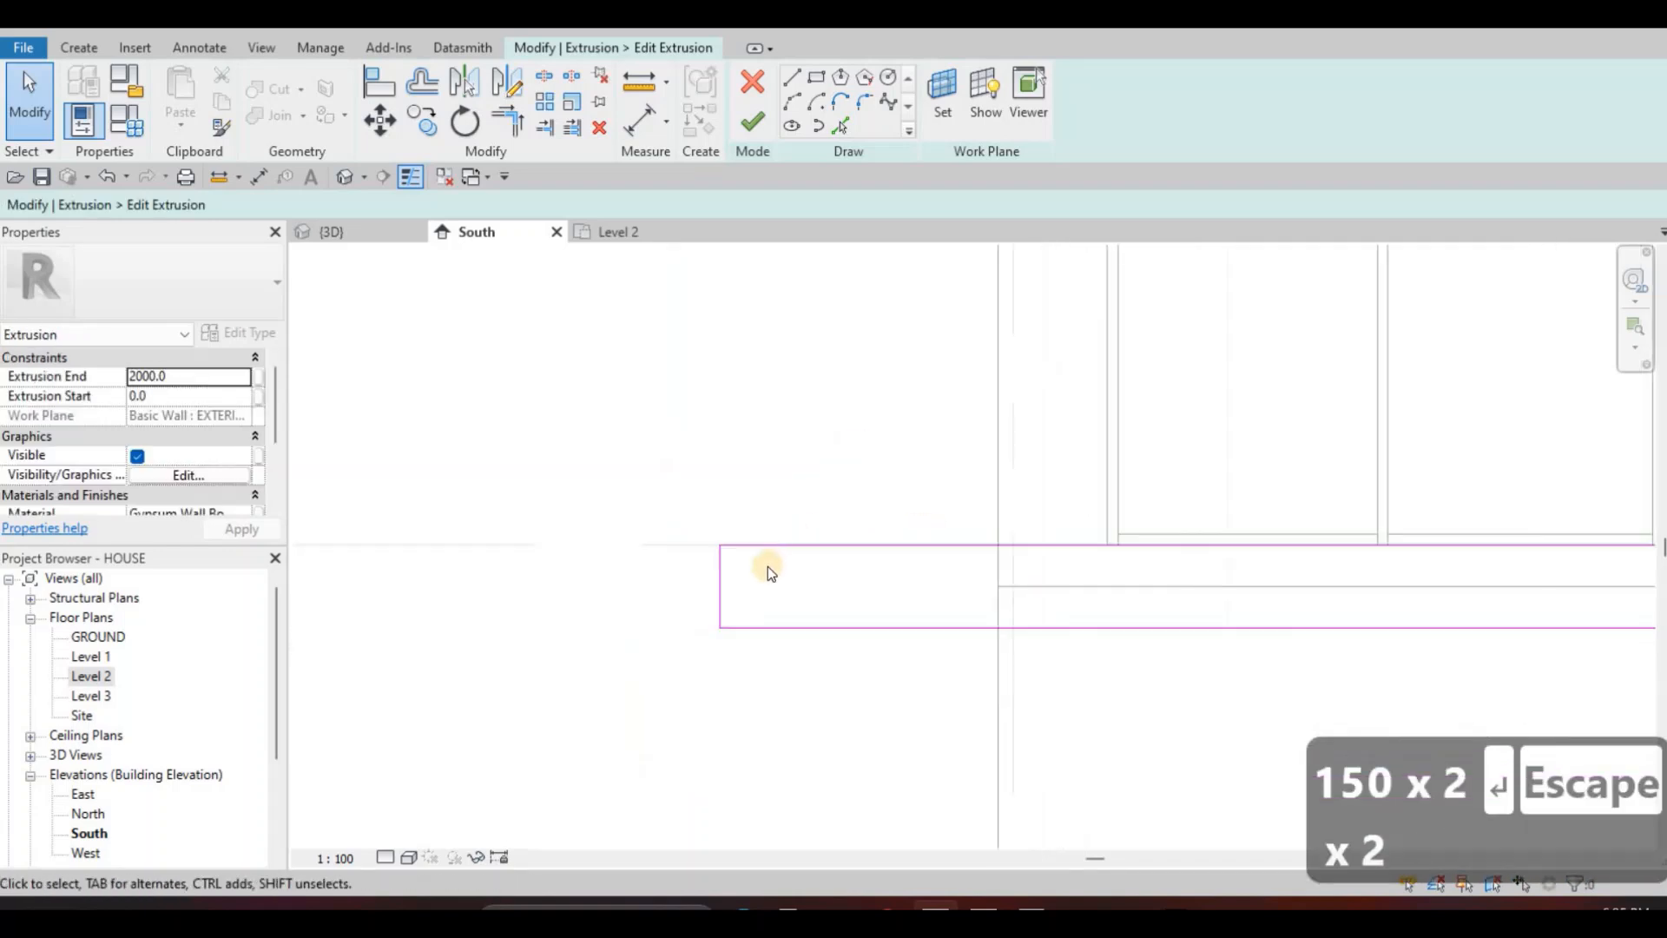
# Move the lower strip's end line outward and set its distance from the wall reference line to 1500 mm.
pyautogui.scroll(-2, 767, 566)
pyautogui.press('Escape')
pyautogui.click(755, 567)
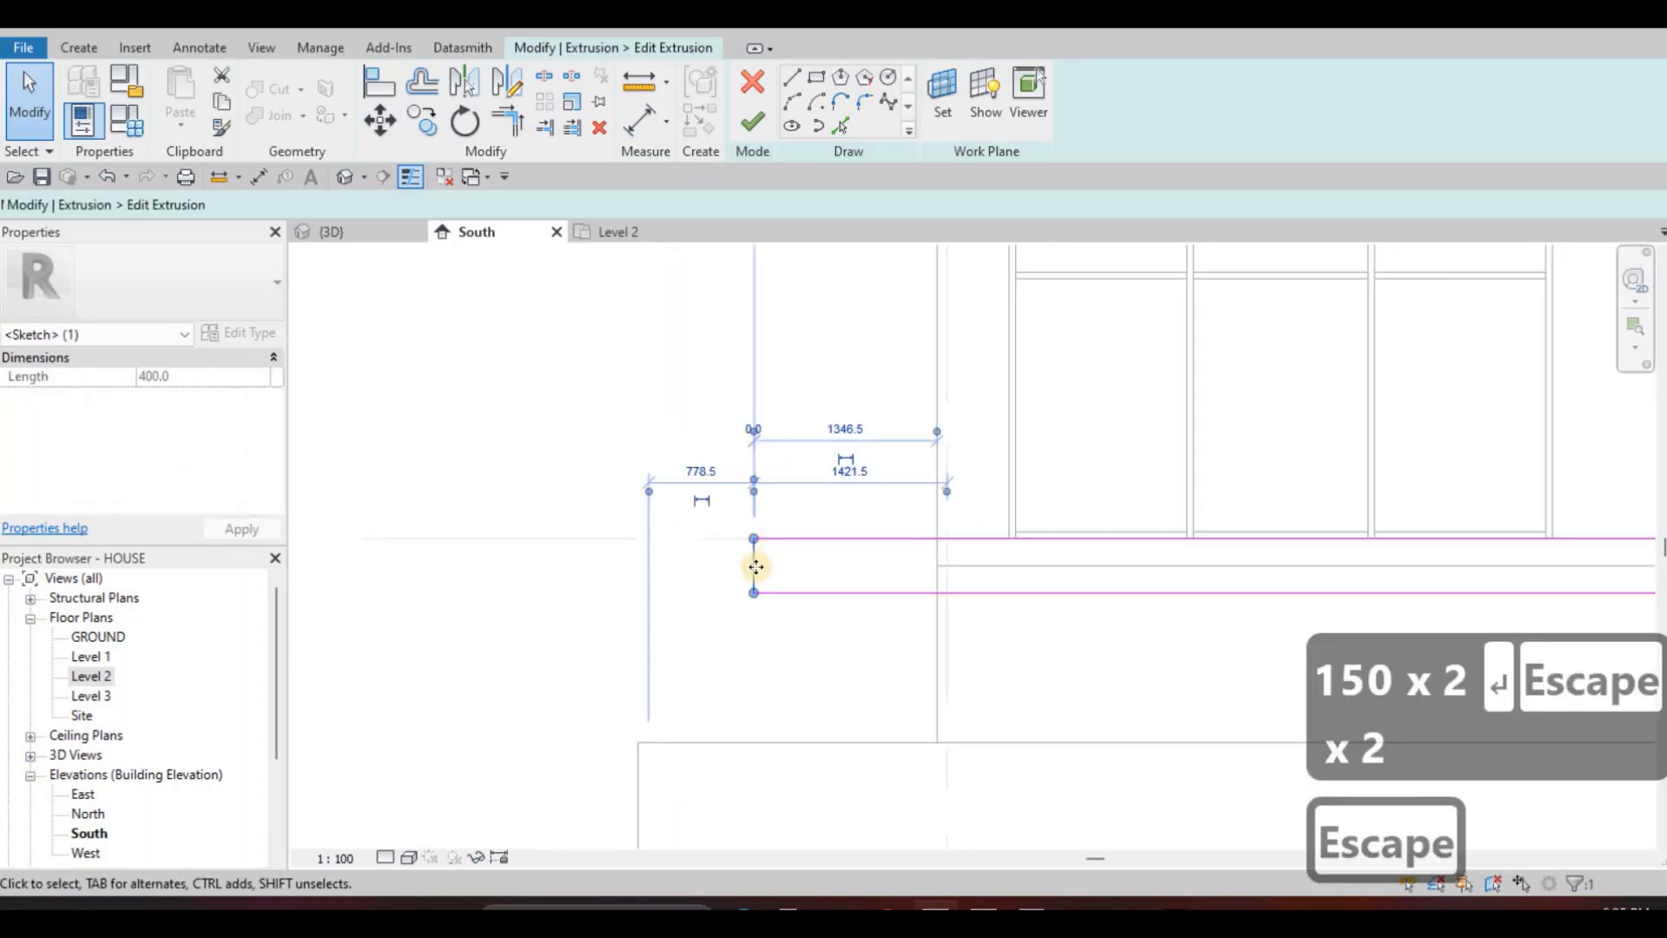
pyautogui.moveTo(723, 566); pyautogui.dragTo(697, 566)
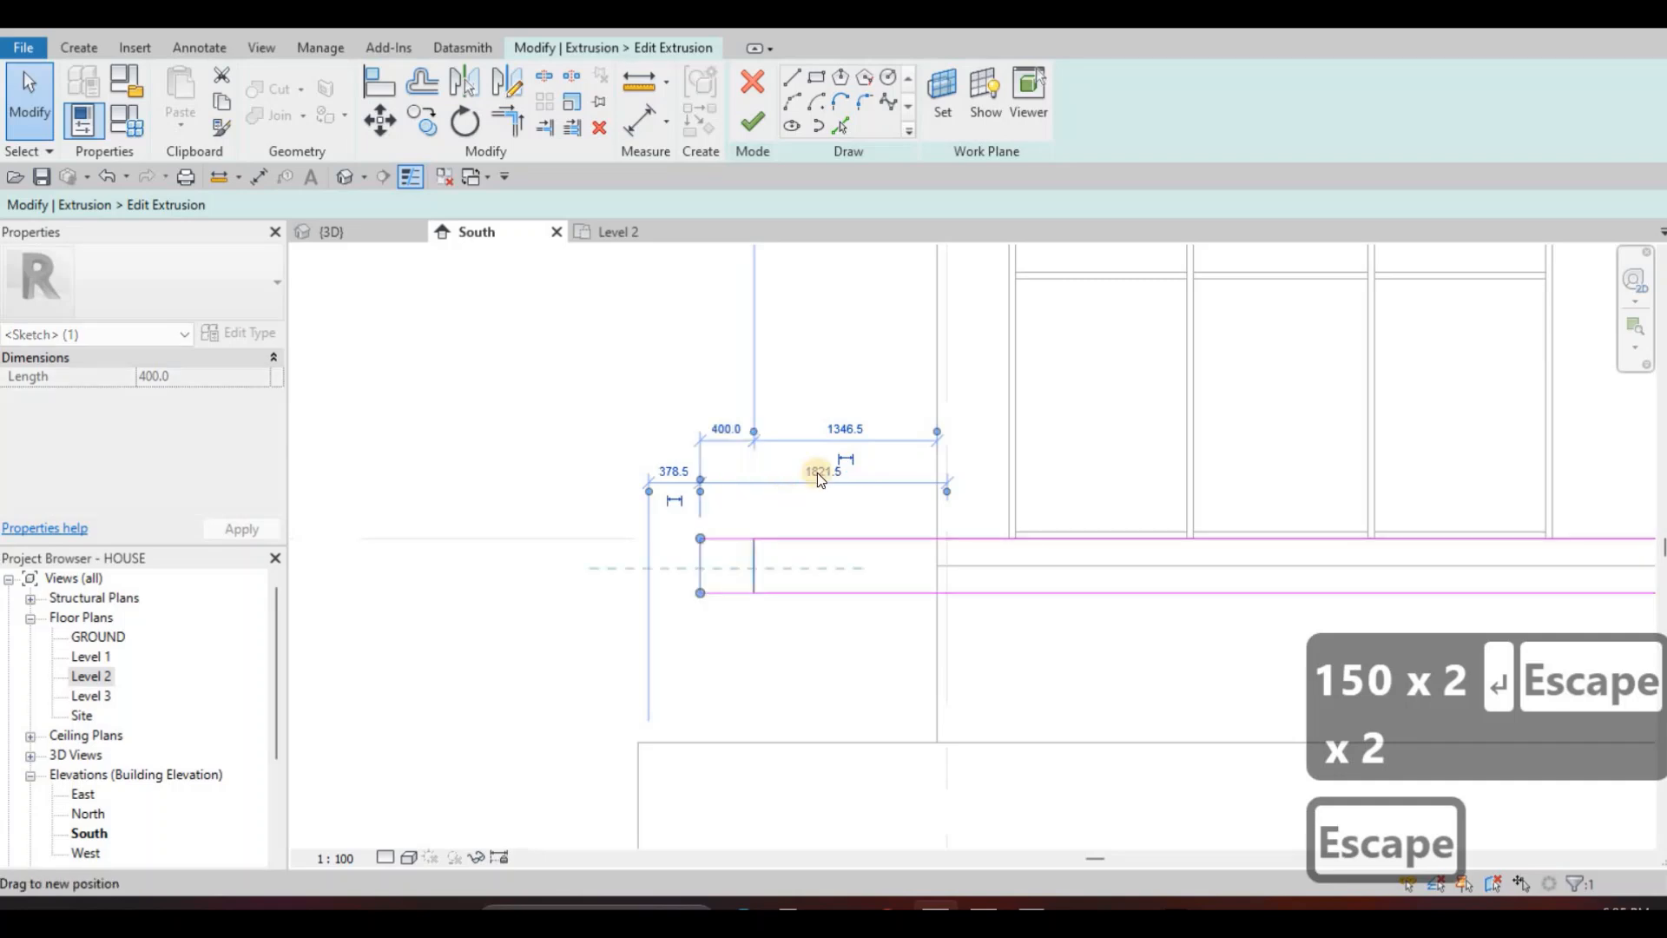
pyautogui.click(816, 472)
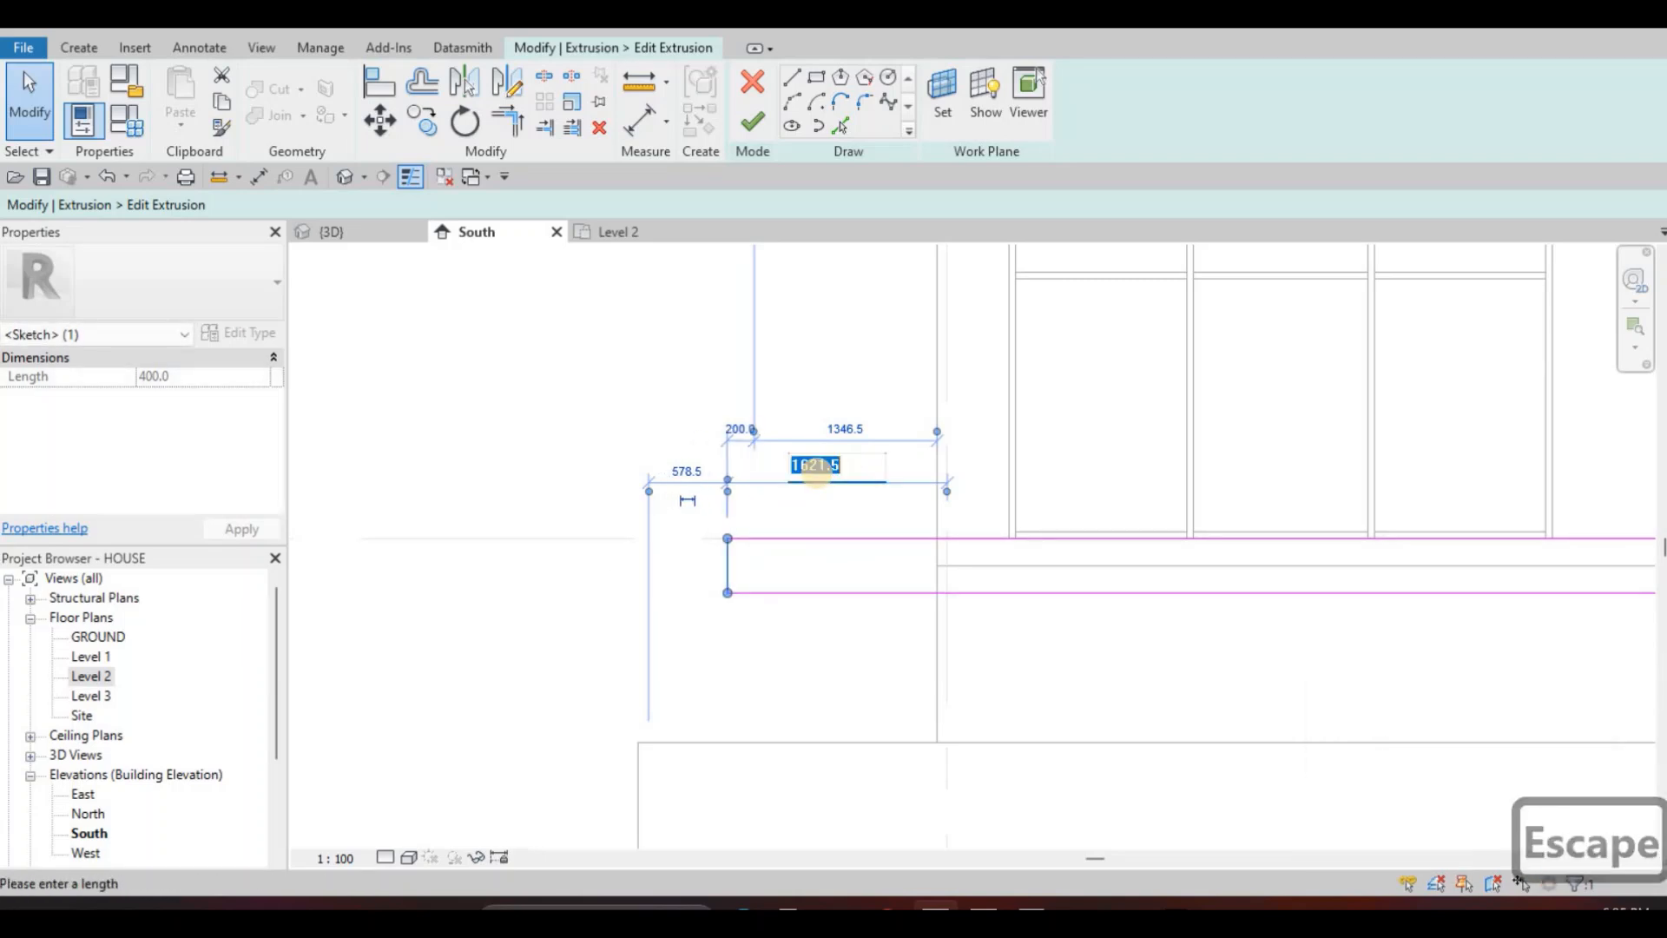
pyautogui.write('1500')
pyautogui.press('Return')
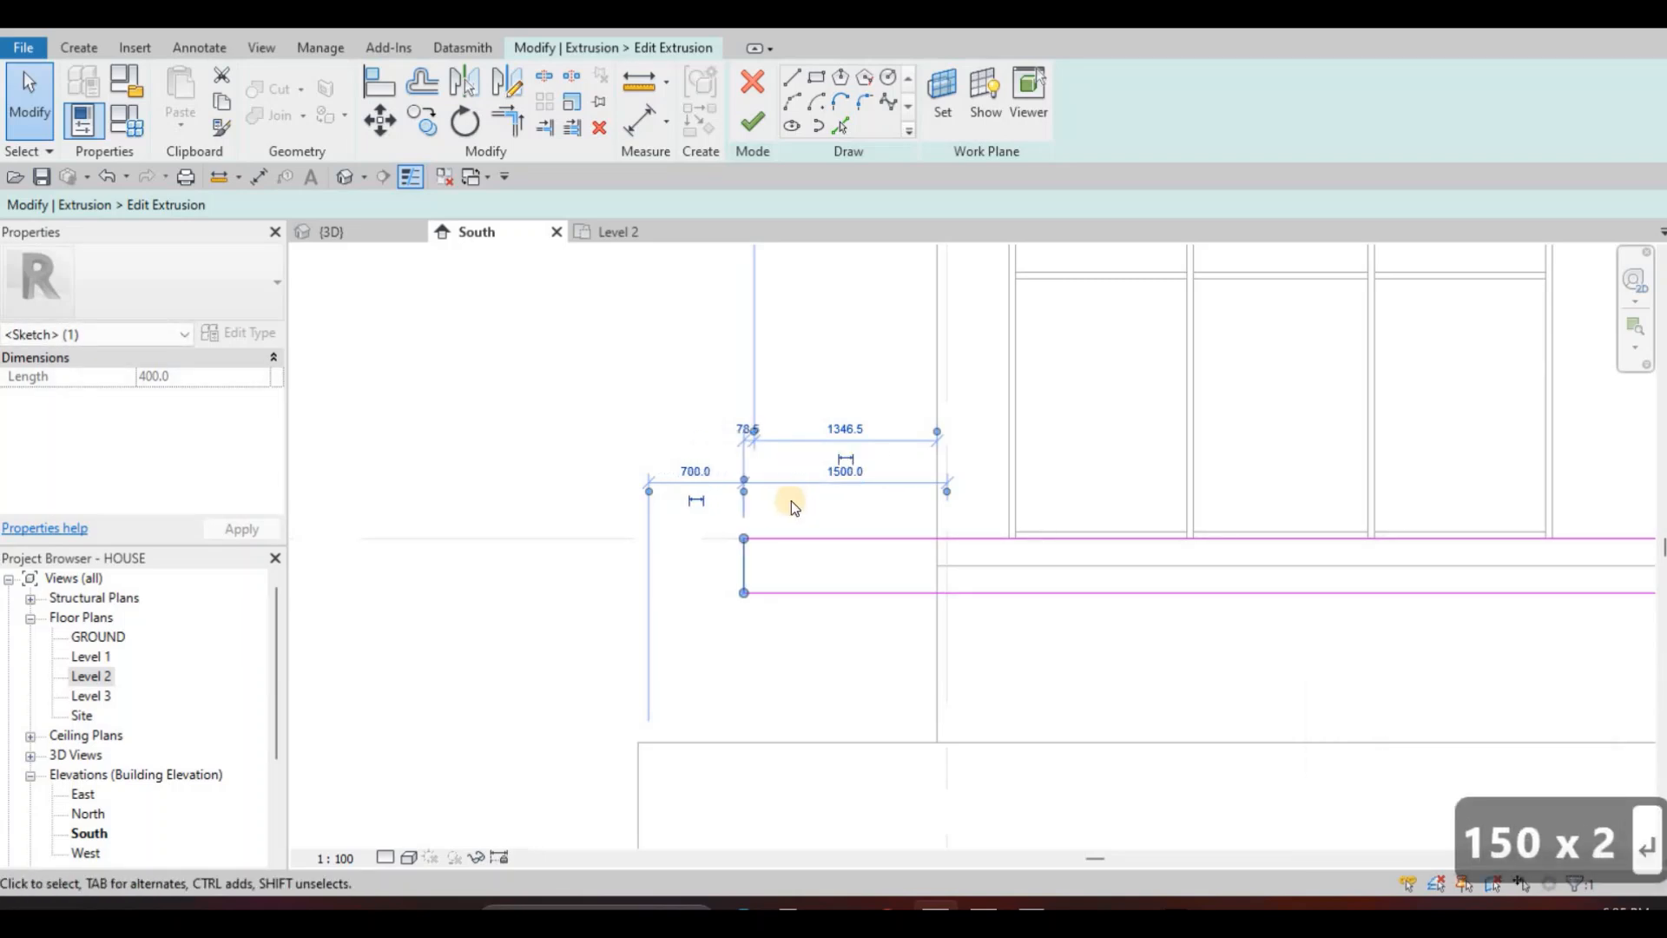
pyautogui.press('Escape')
pyautogui.press('Escape')
pyautogui.scroll(-2, 815, 493)
pyautogui.press('Escape')
pyautogui.press('Escape')
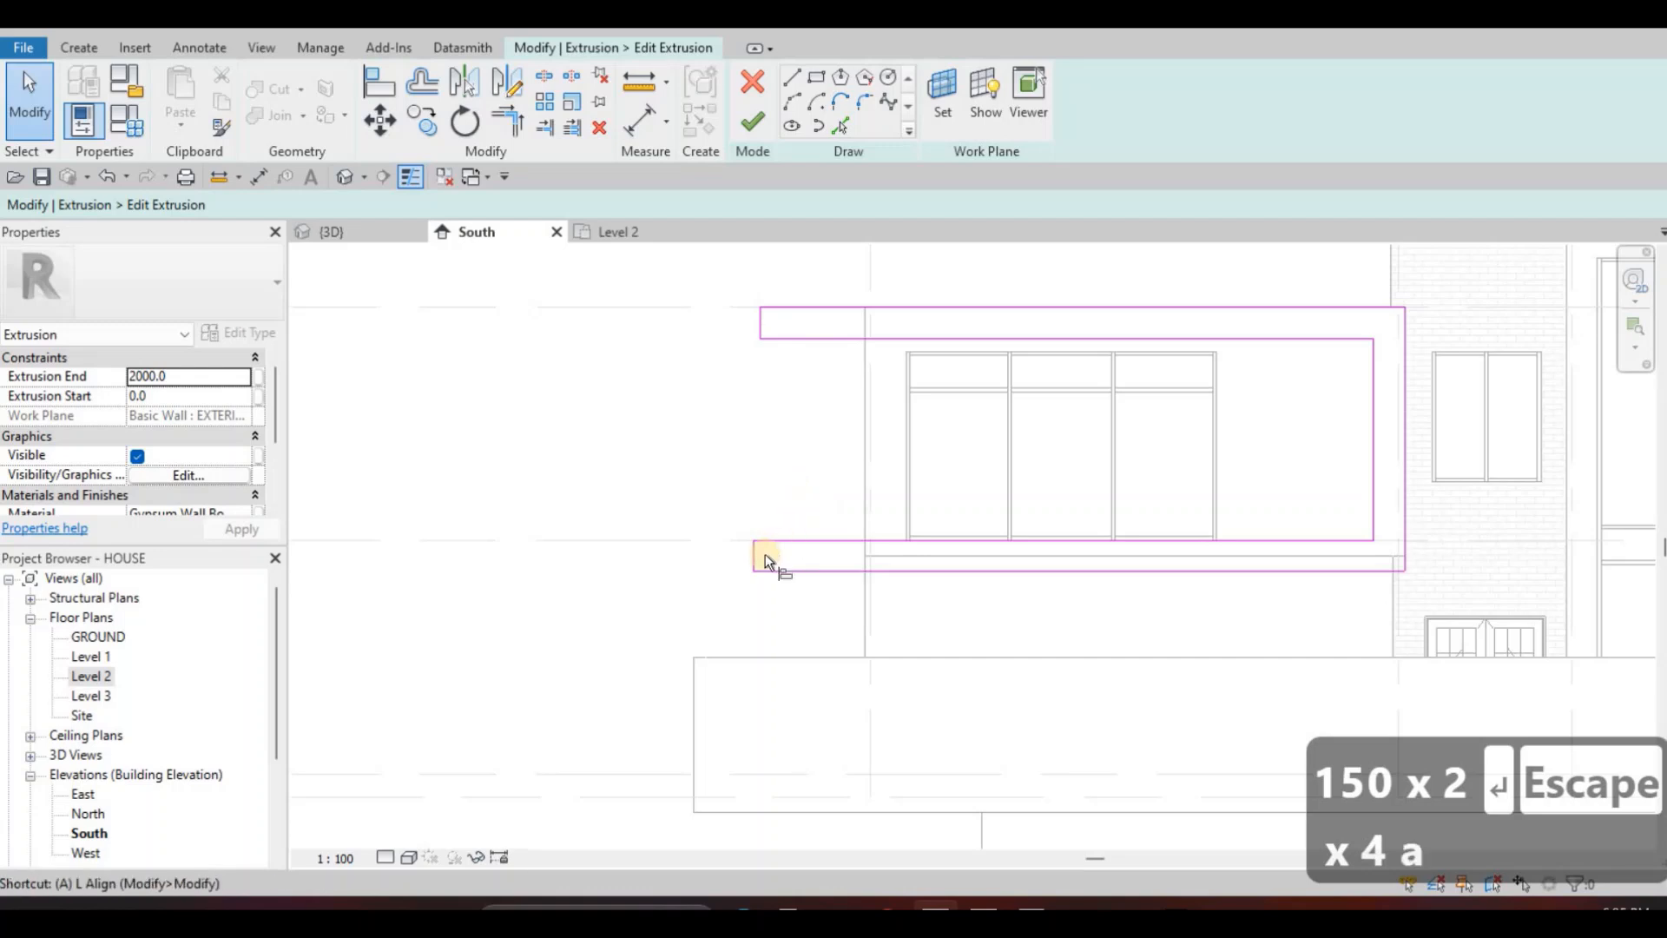
# Align the upper strip's end line with the lower strip's end line and finish the extrusion sketch.
pyautogui.press('l')
pyautogui.click(761, 327)
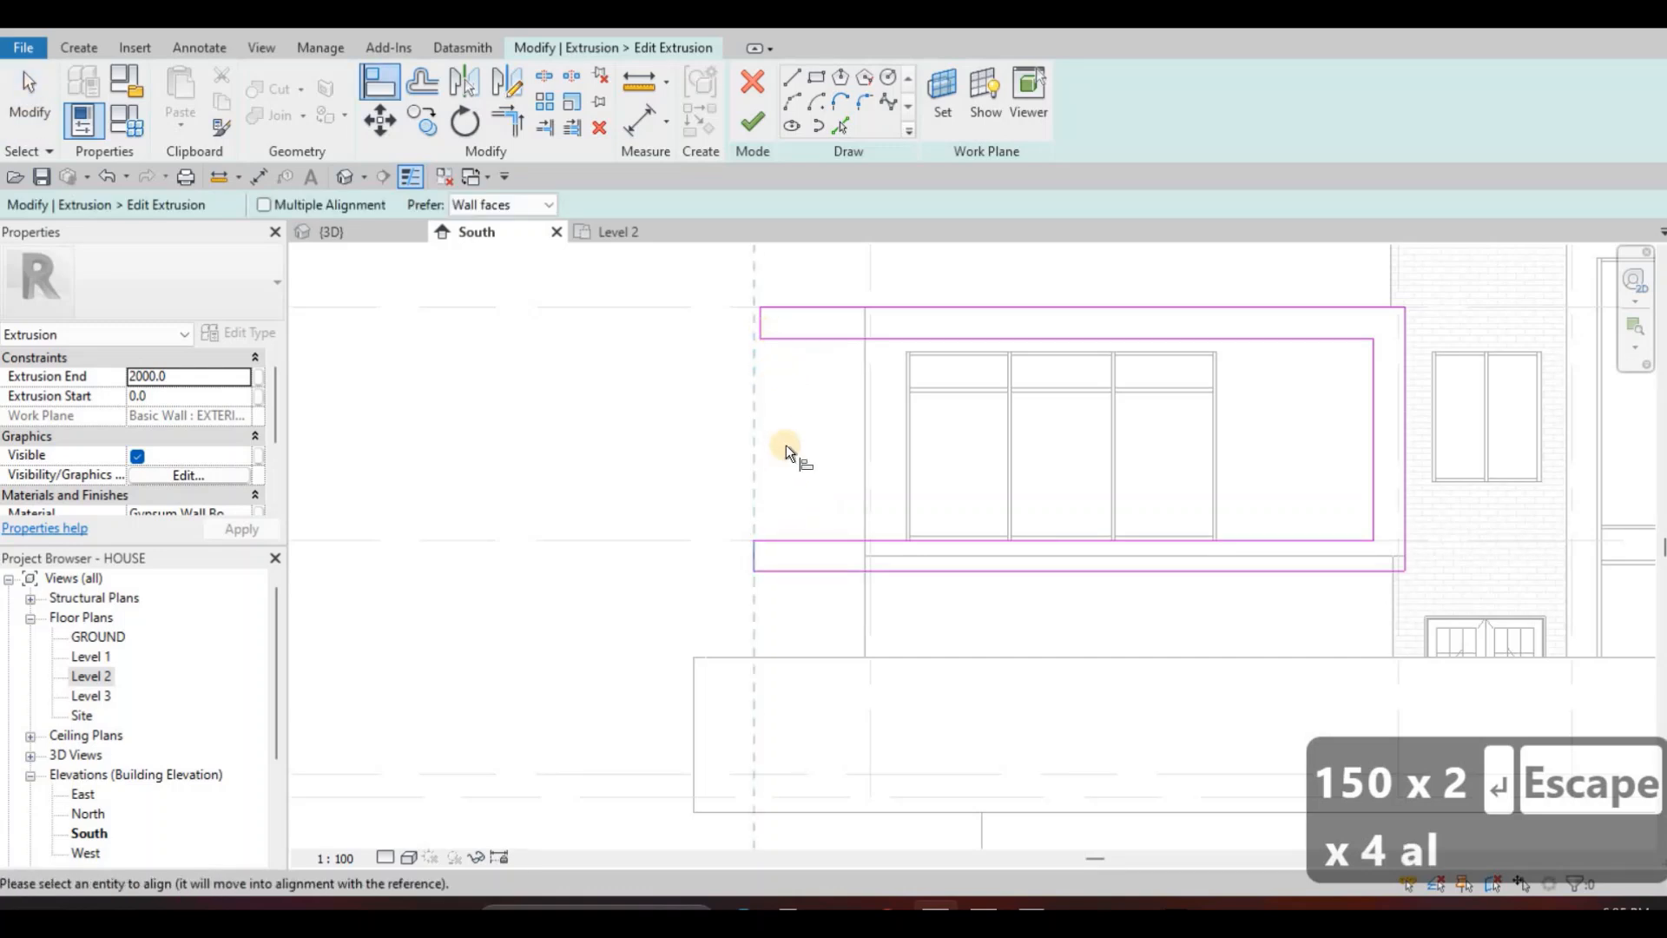
pyautogui.press('Escape')
pyautogui.moveTo(945, 313); pyautogui.dragTo(907, 296, button='middle')
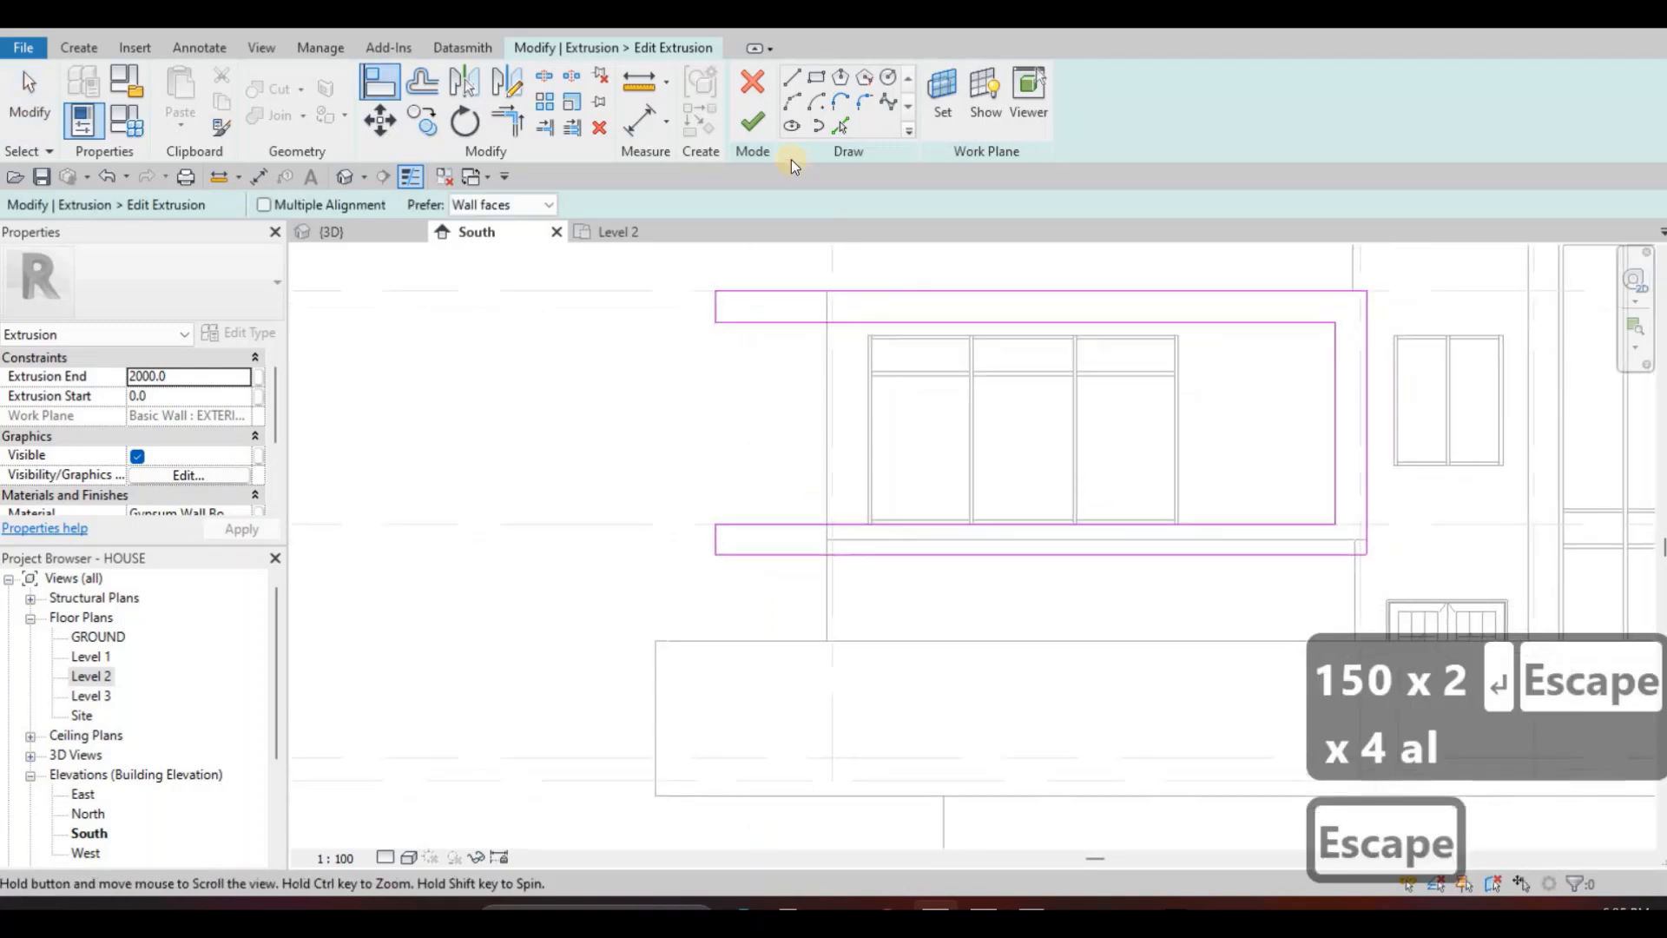
pyautogui.scroll(-2, 715, 493)
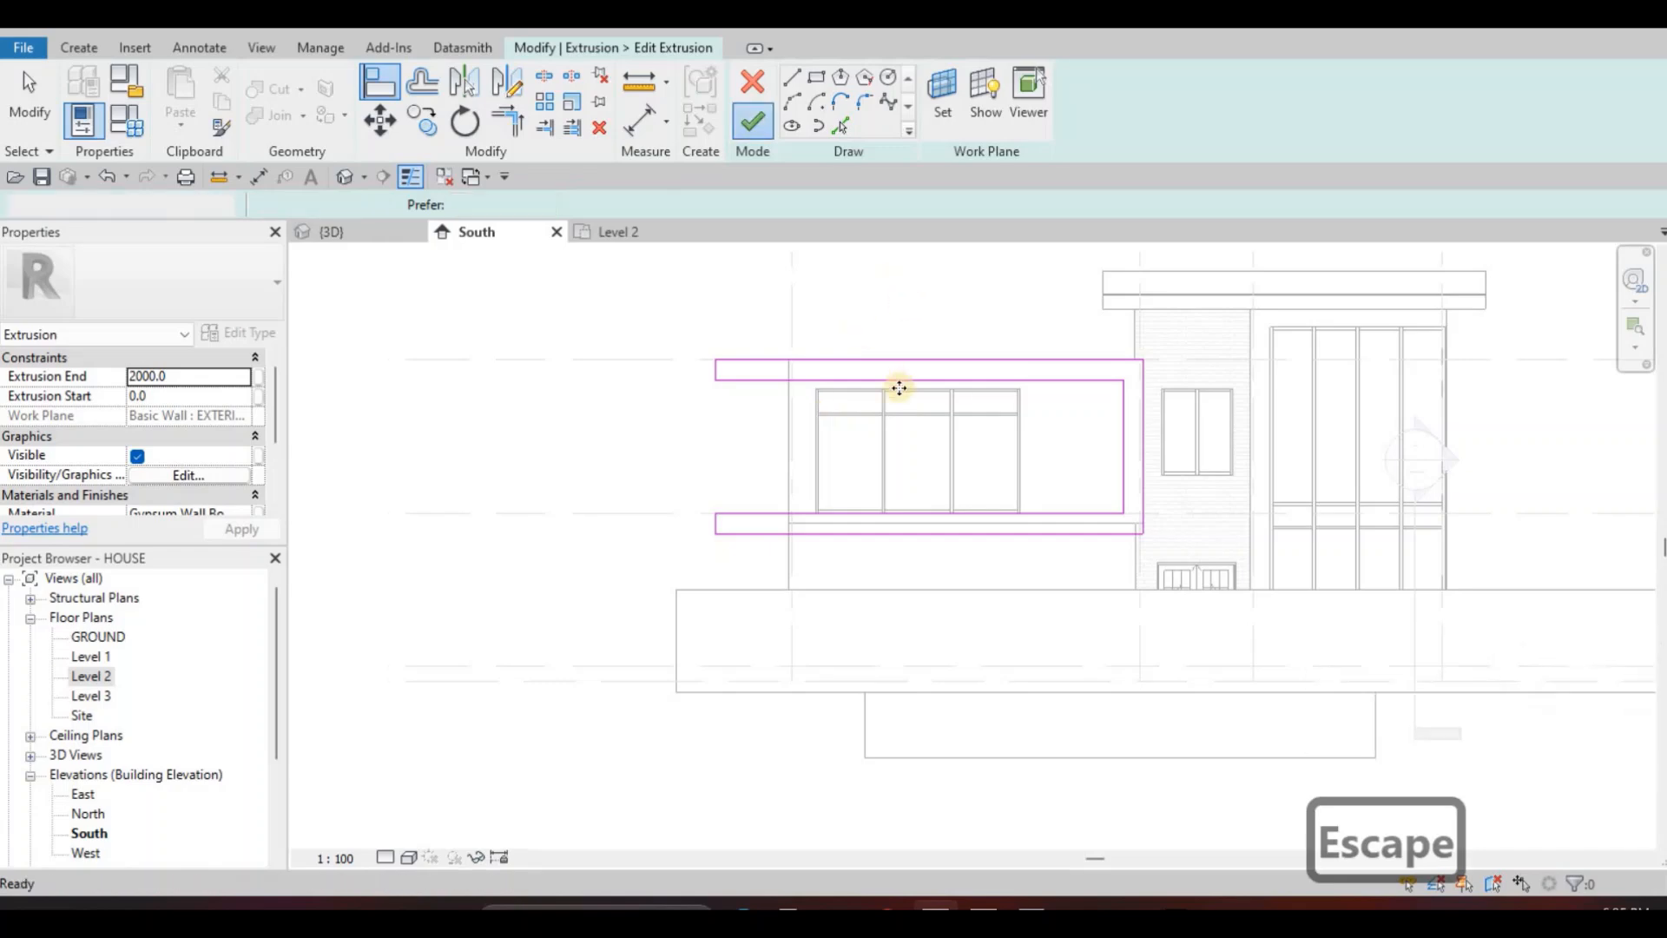
pyautogui.click(752, 122)
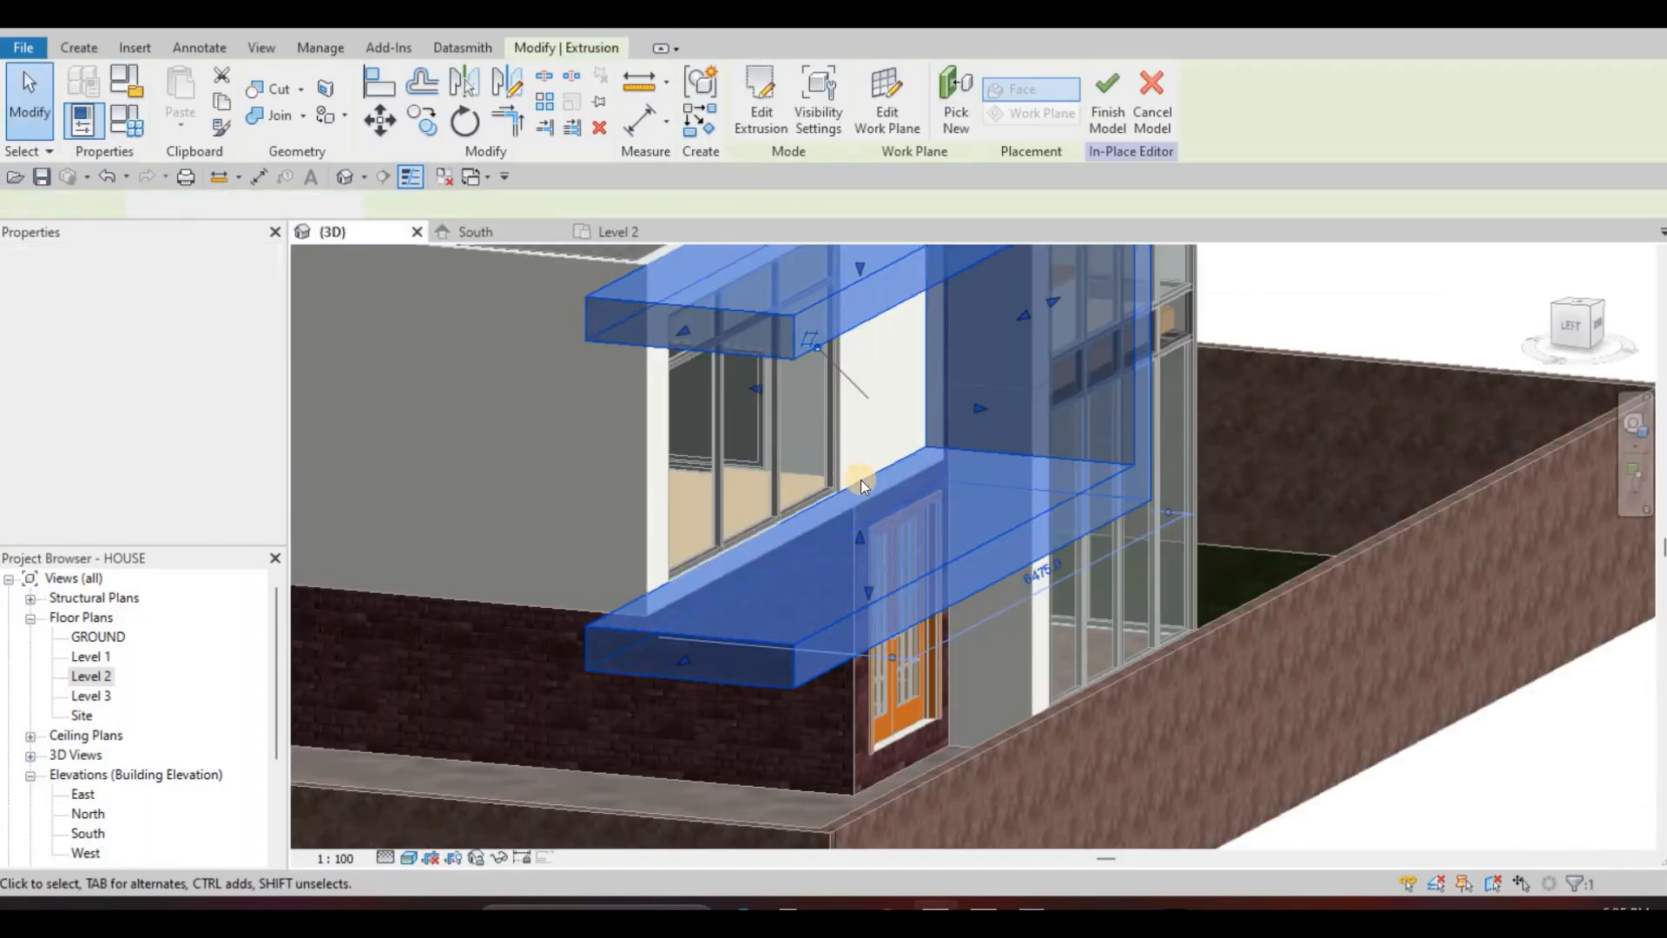
pyautogui.keyDown('shift'); pyautogui.moveTo(861, 480); pyautogui.dragTo(875, 440, button='middle'); pyautogui.keyUp('shift')
pyautogui.press('Escape')
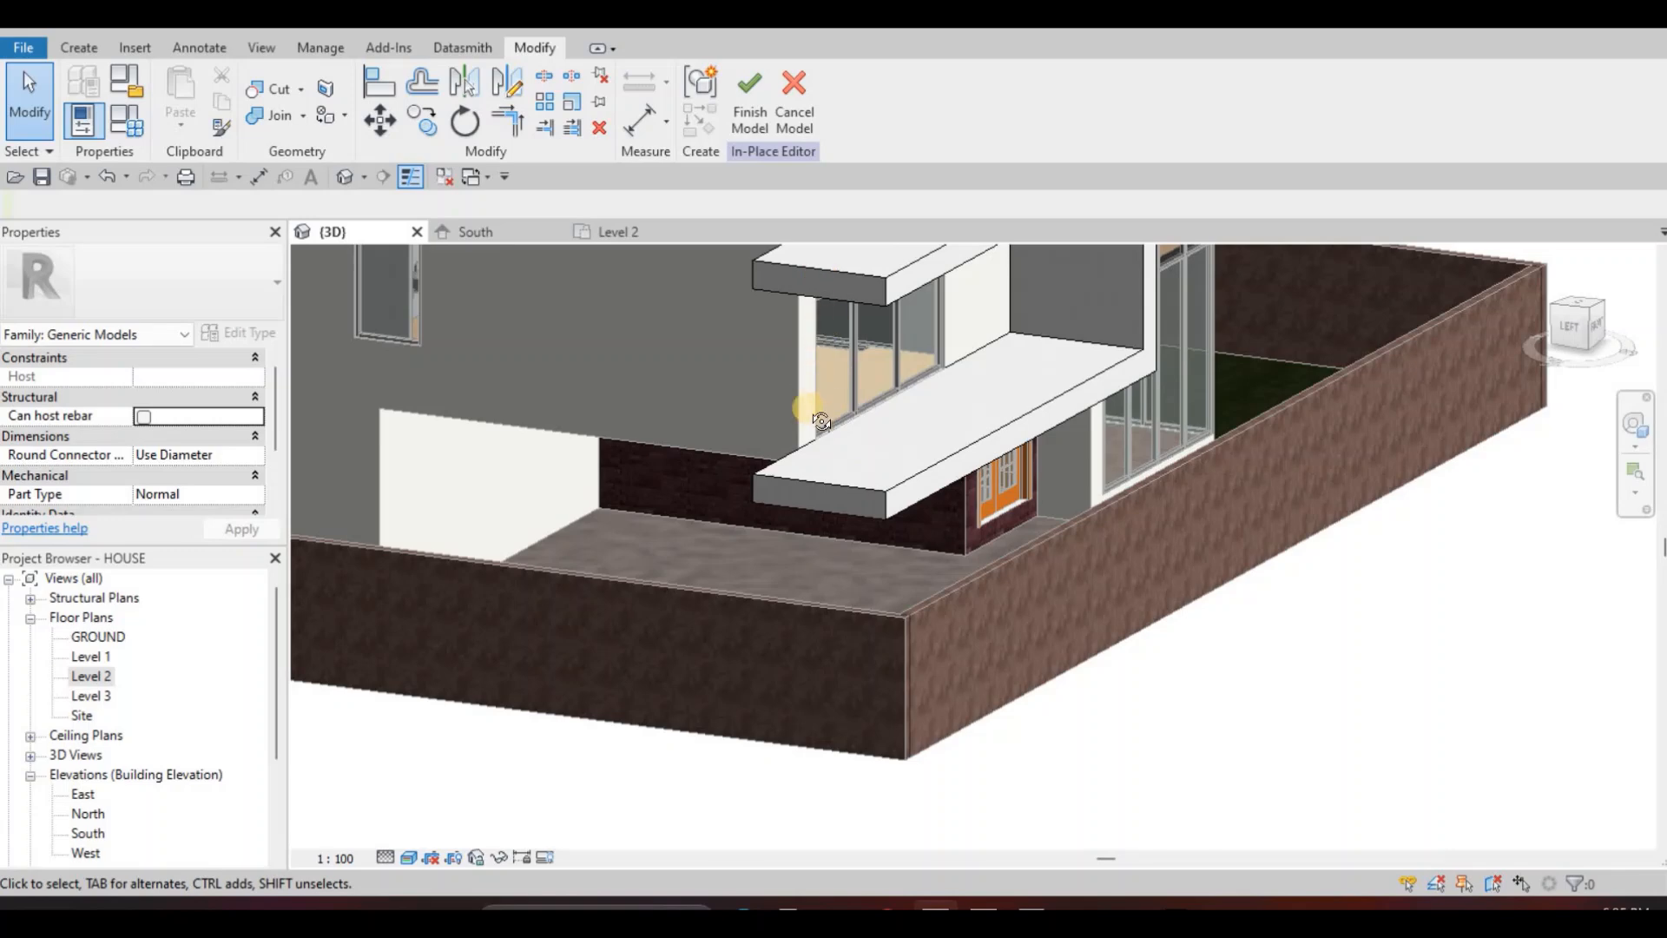
# Start a new extrusion using the upper-floor exterior wall's west face as work plane, and open the West elevation.
pyautogui.moveTo(803, 309); pyautogui.dragTo(825, 330, button='middle')
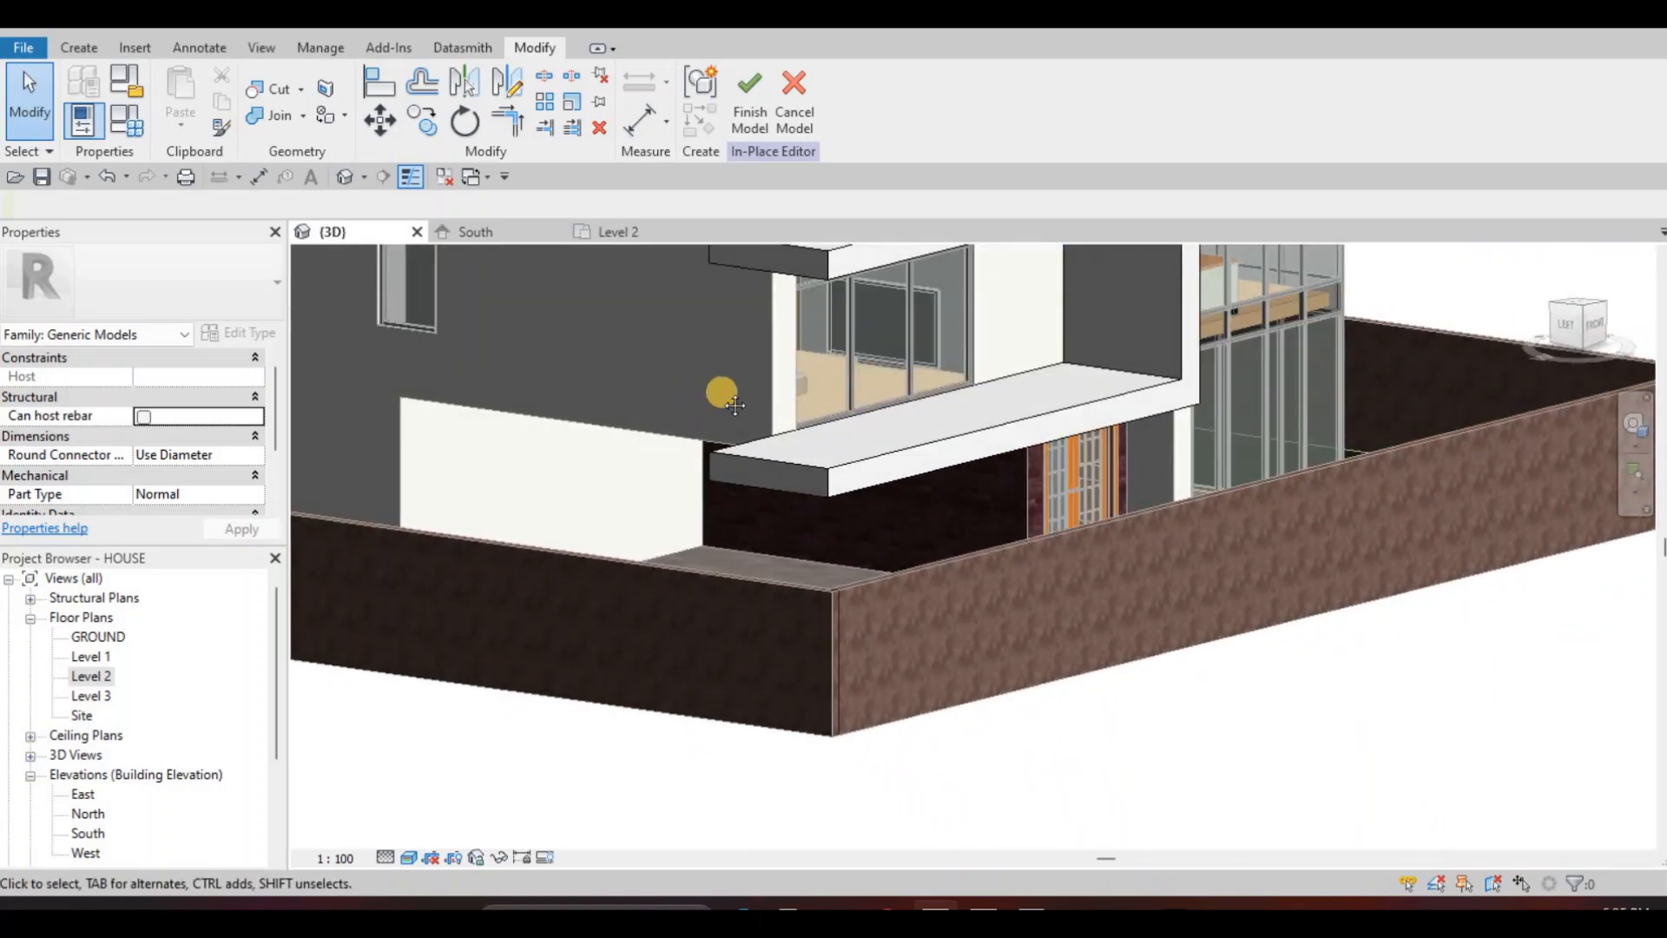
pyautogui.moveTo(778, 390); pyautogui.dragTo(900, 384, button='middle')
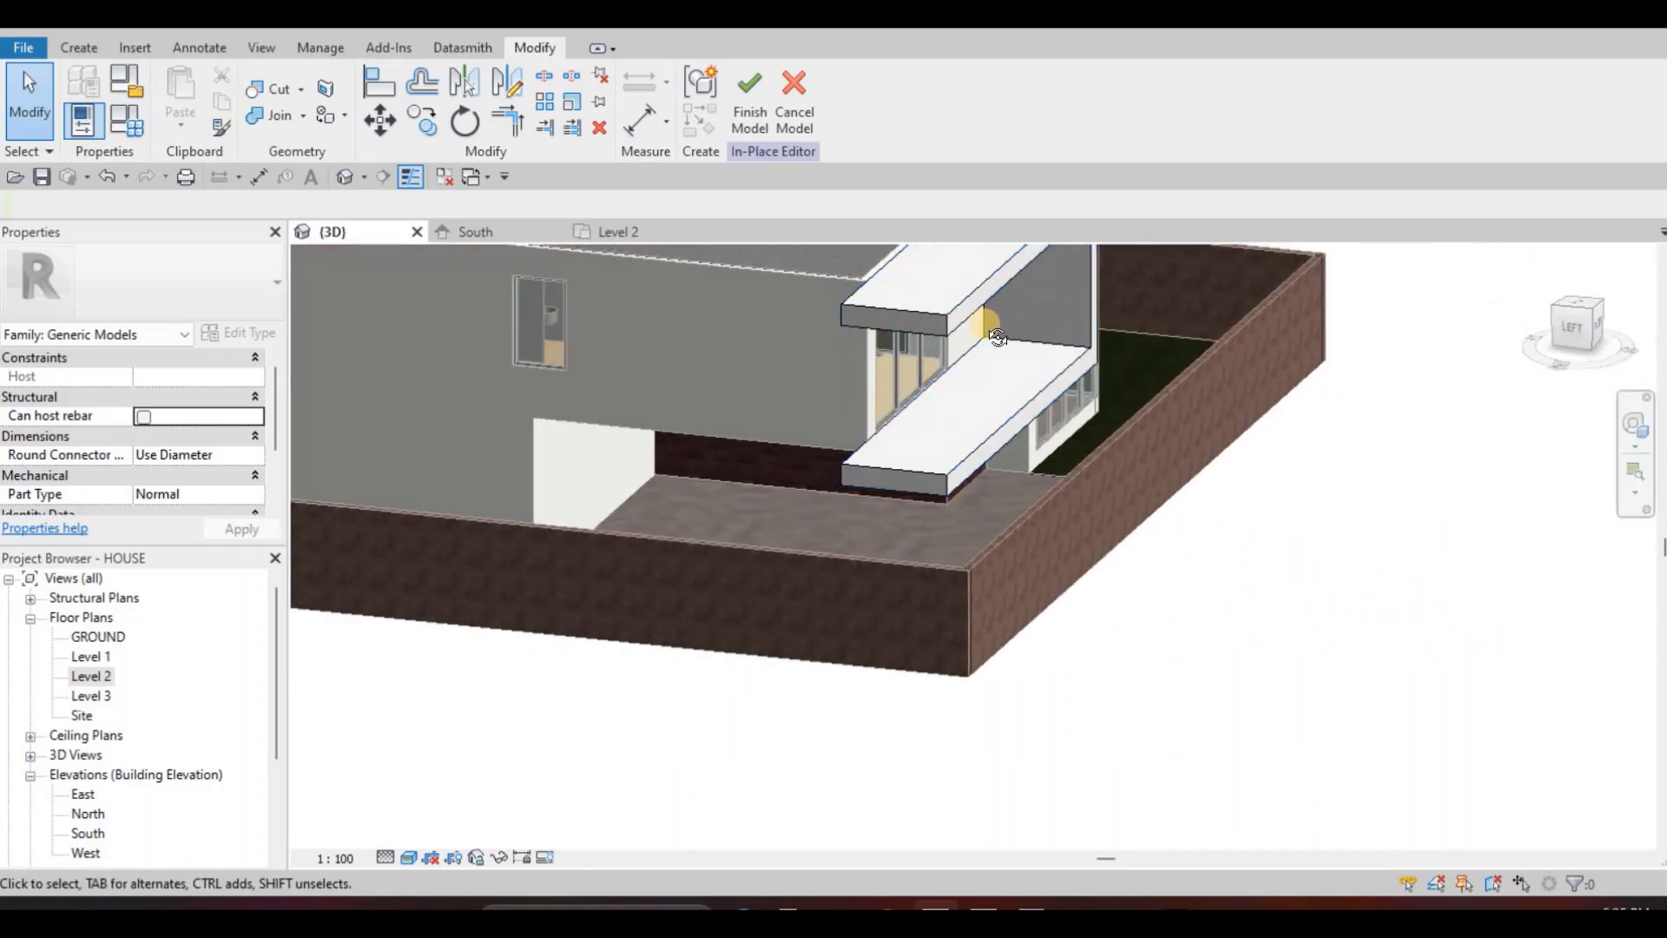
pyautogui.keyDown('shift'); pyautogui.moveTo(997, 338); pyautogui.dragTo(1009, 497, button='middle'); pyautogui.keyUp('shift')
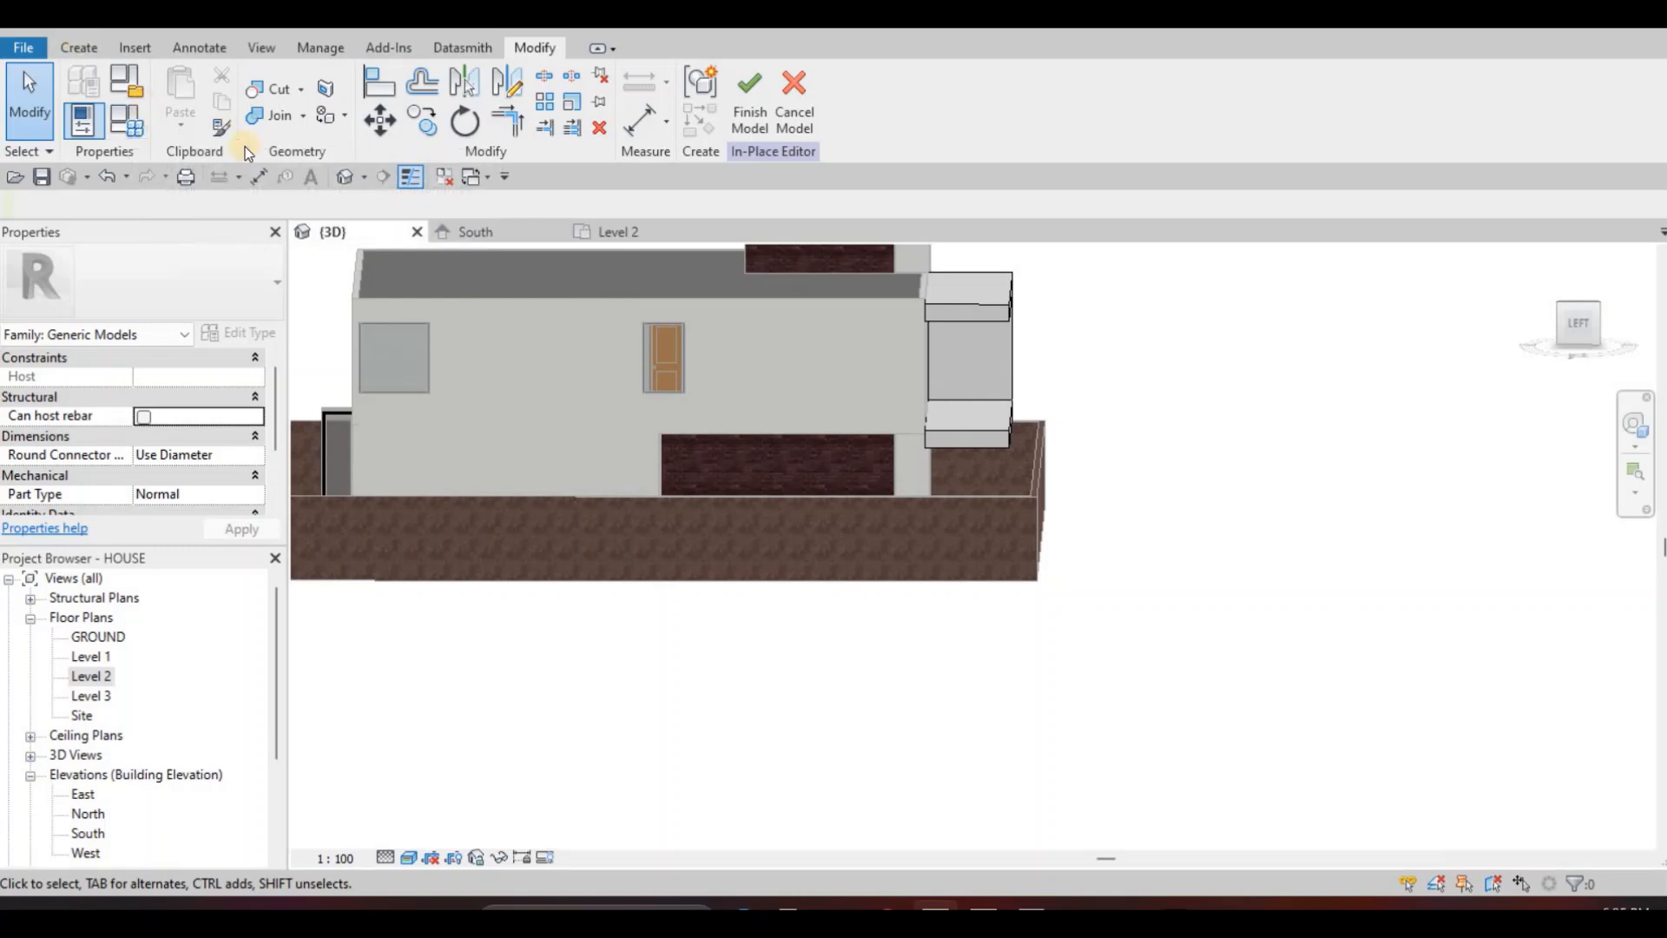
pyautogui.click(78, 47)
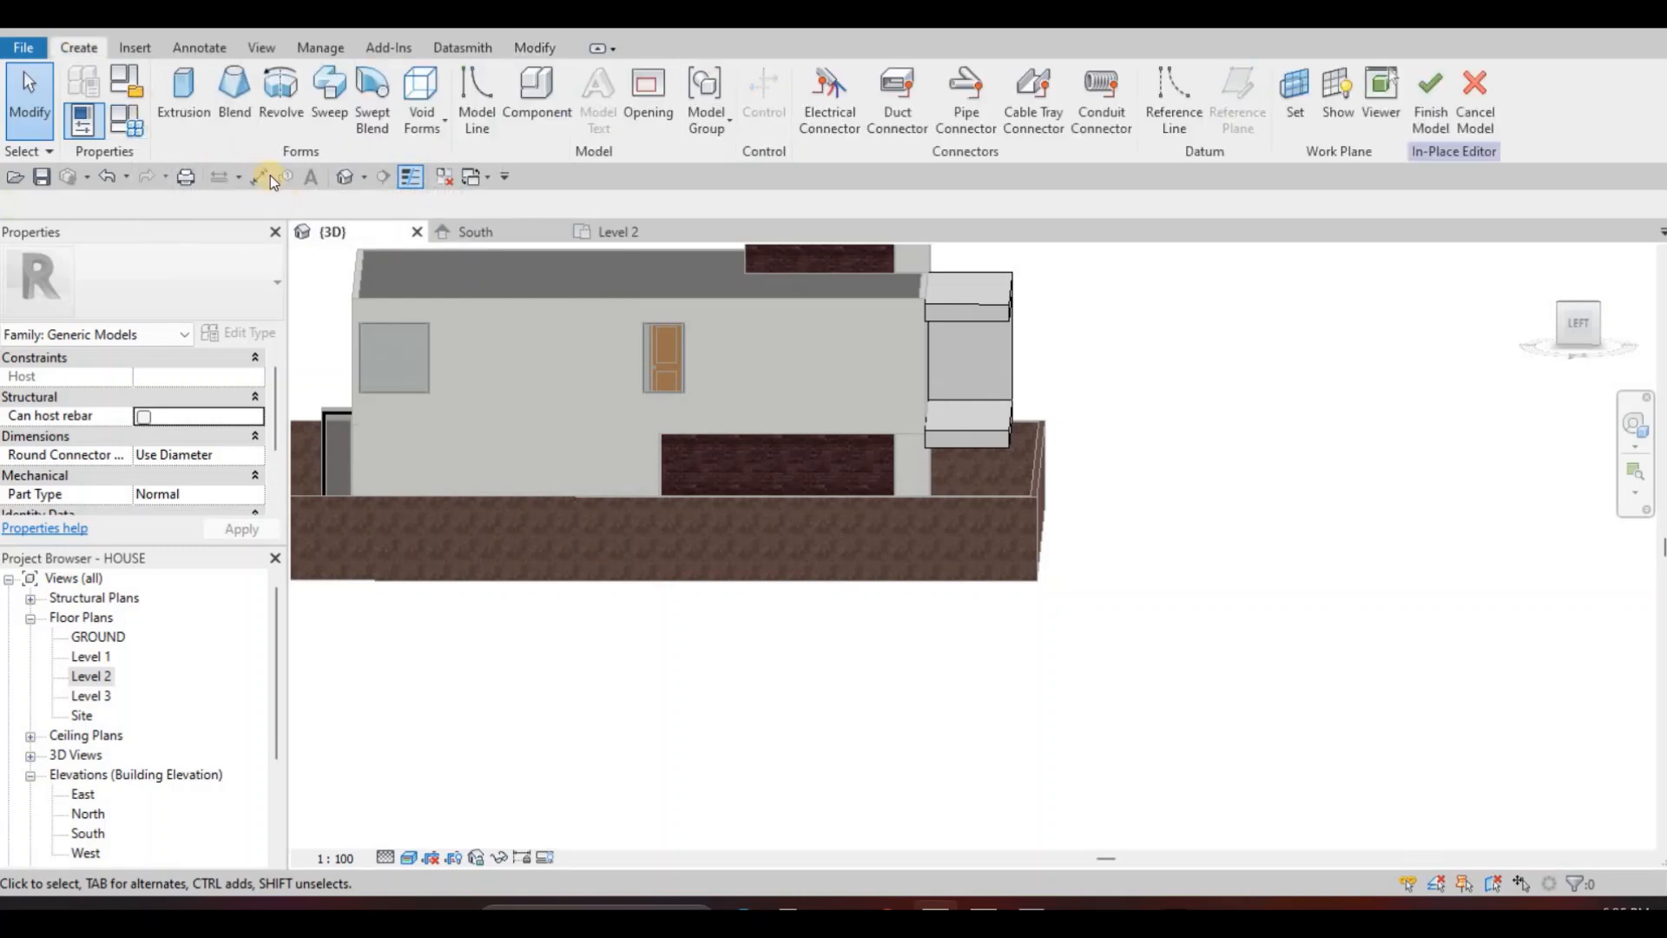
pyautogui.click(184, 96)
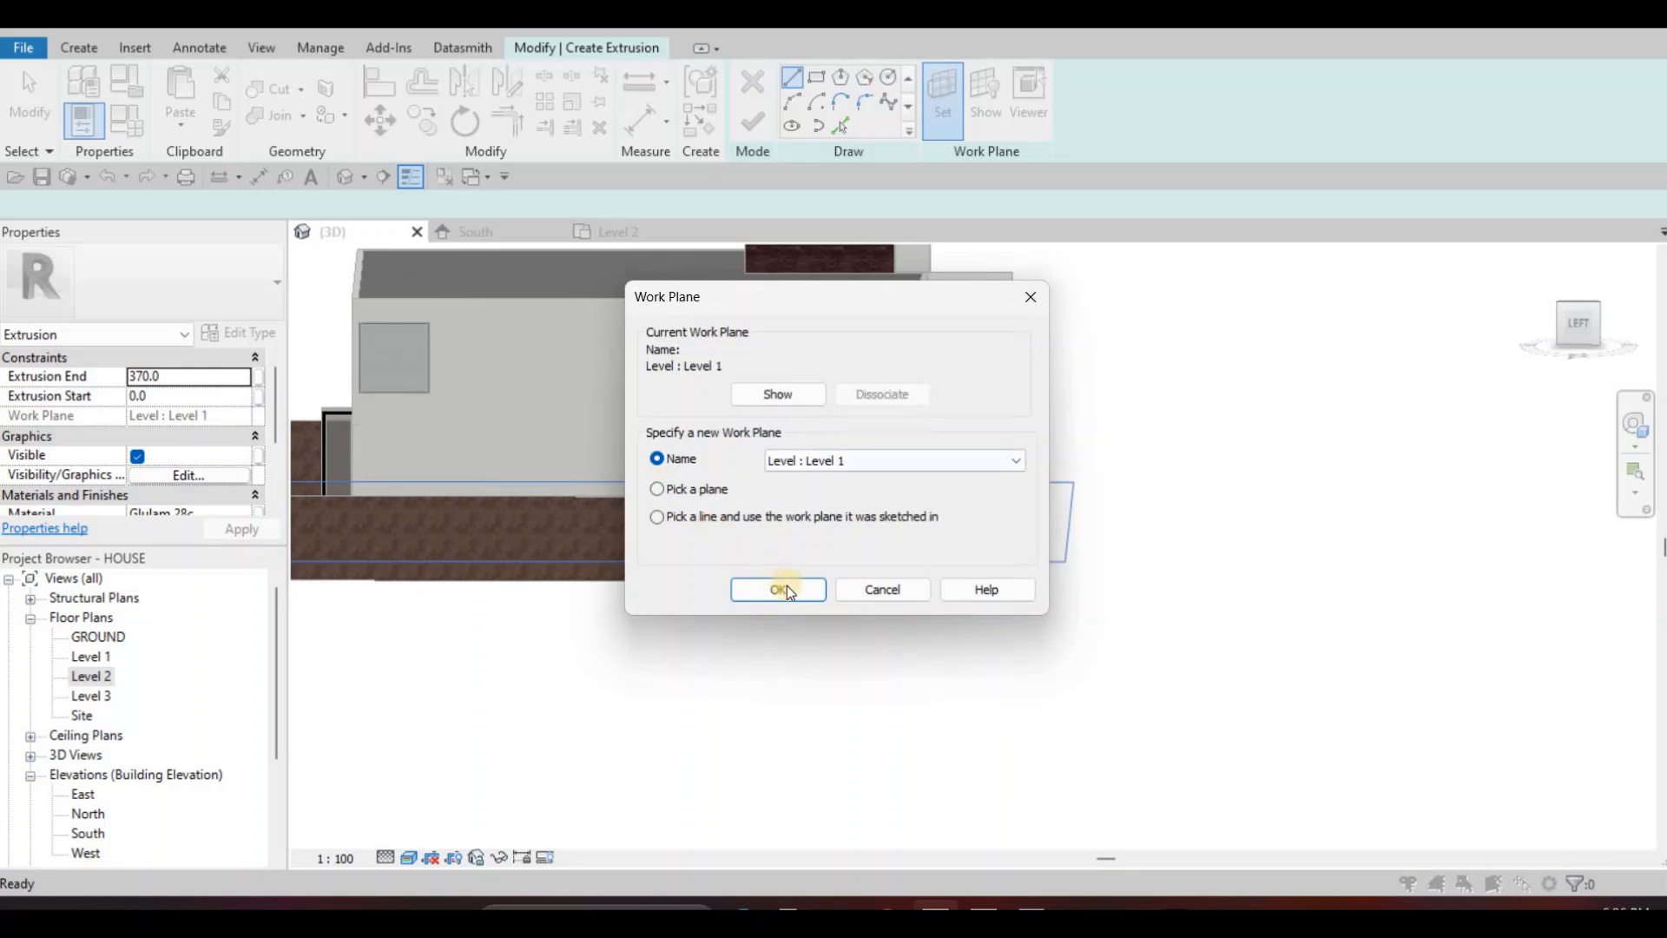
pyautogui.click(764, 492)
pyautogui.press('Return')
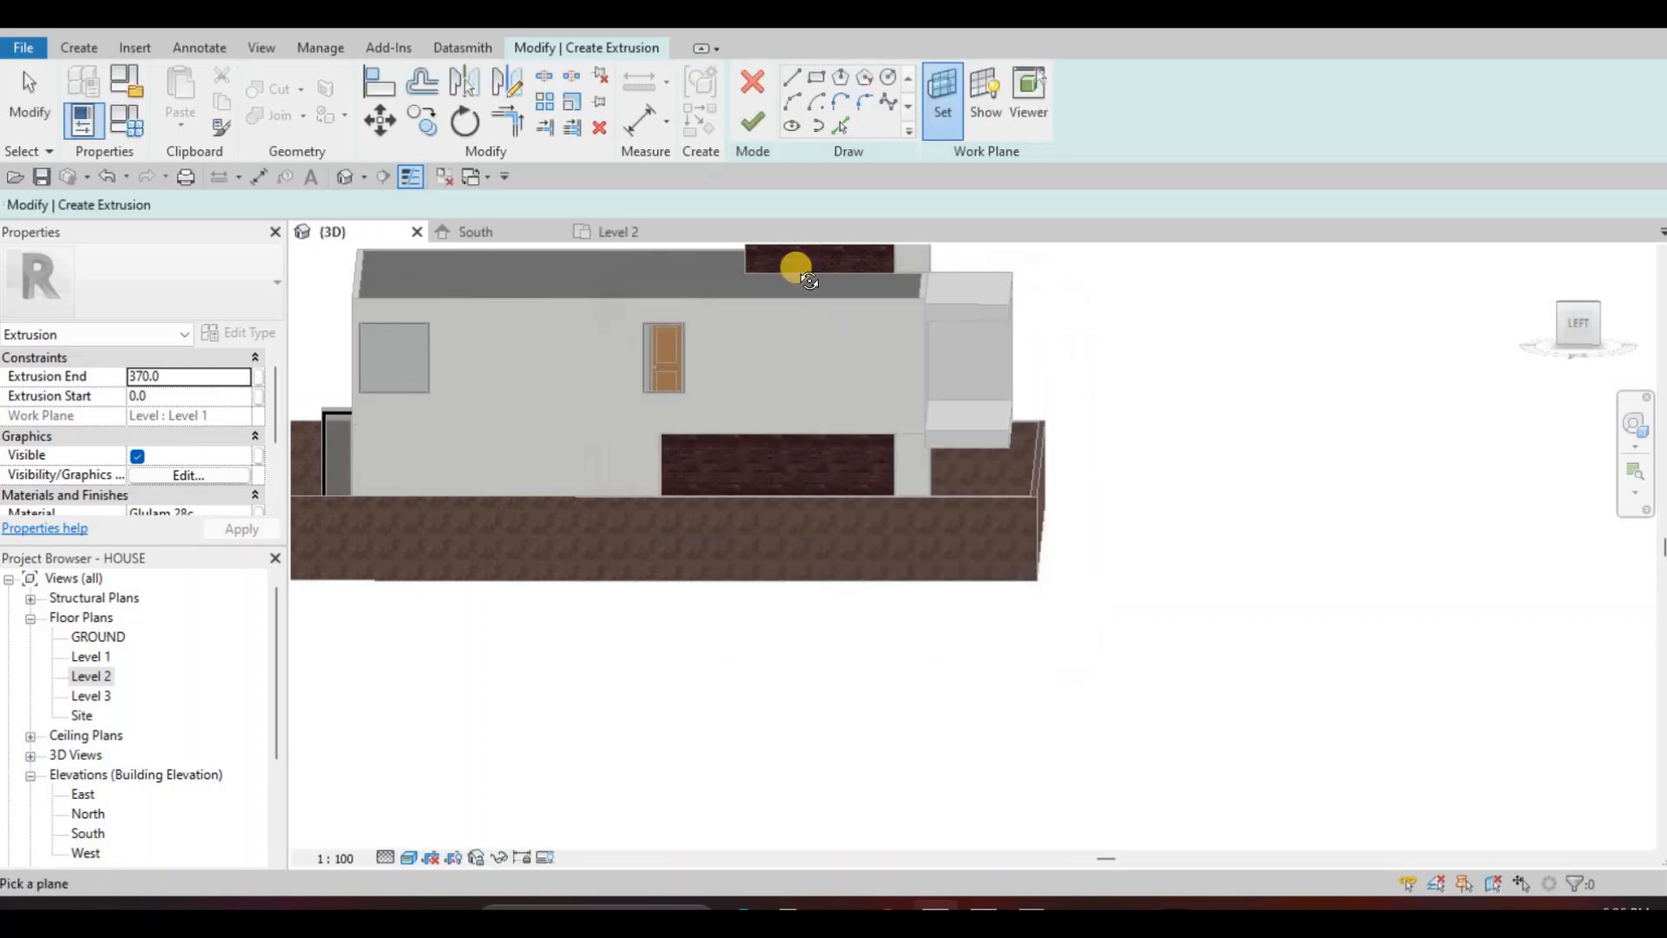
pyautogui.keyDown('shift'); pyautogui.moveTo(812, 292); pyautogui.dragTo(789, 279, button='middle'); pyautogui.keyUp('shift')
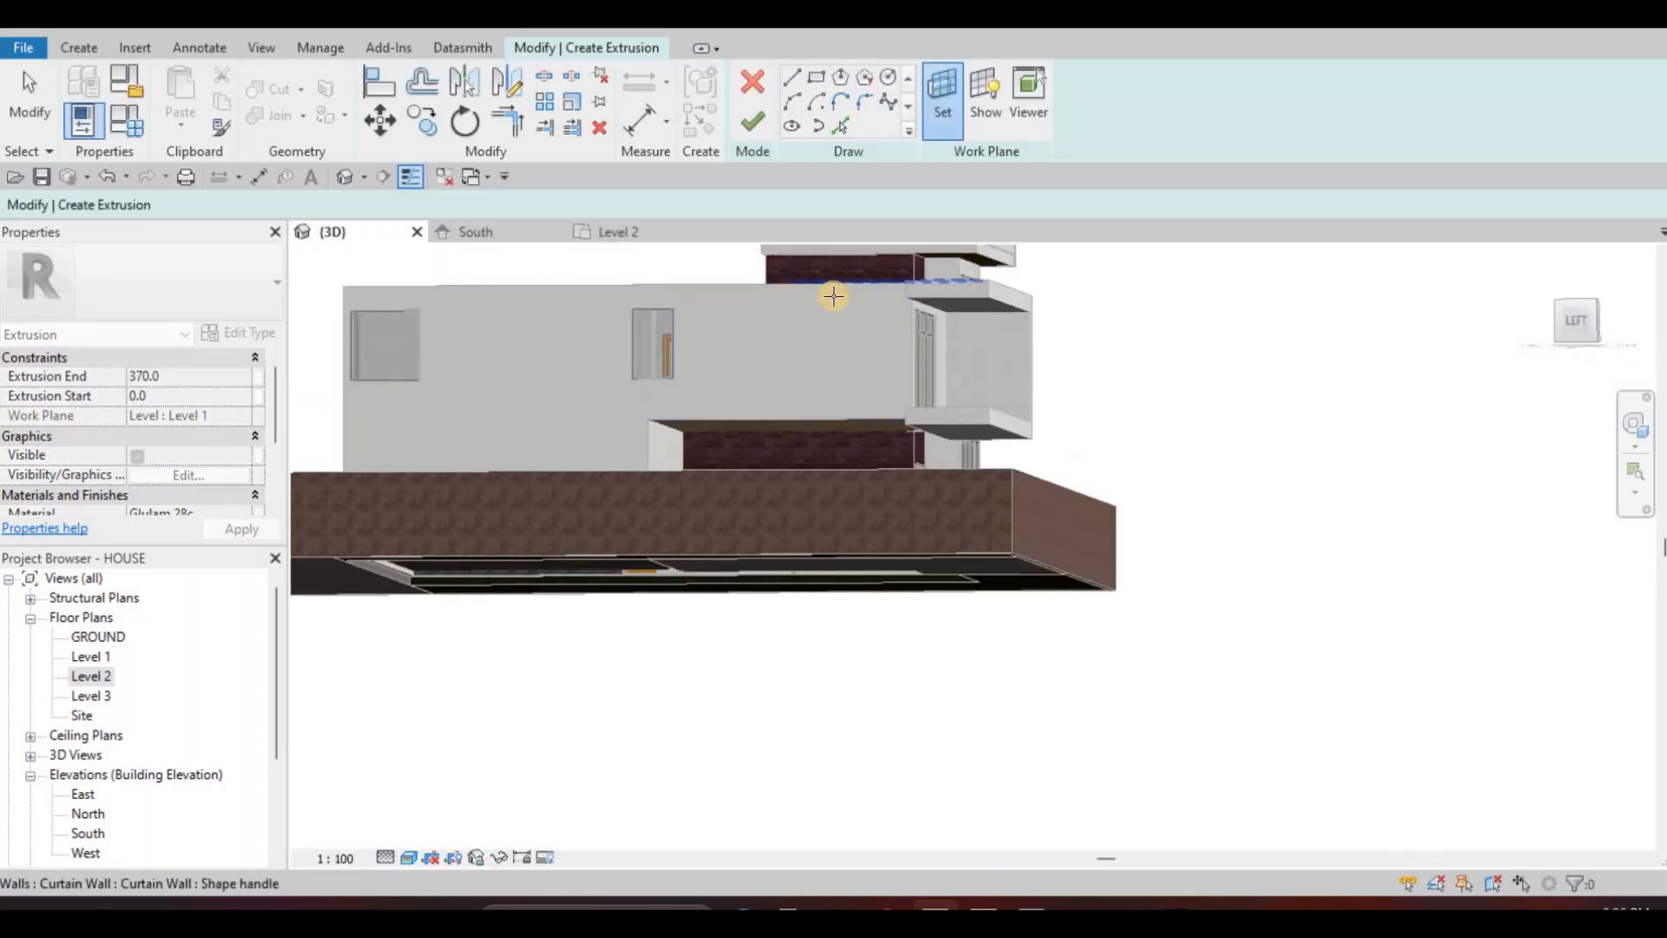
pyautogui.click(793, 290)
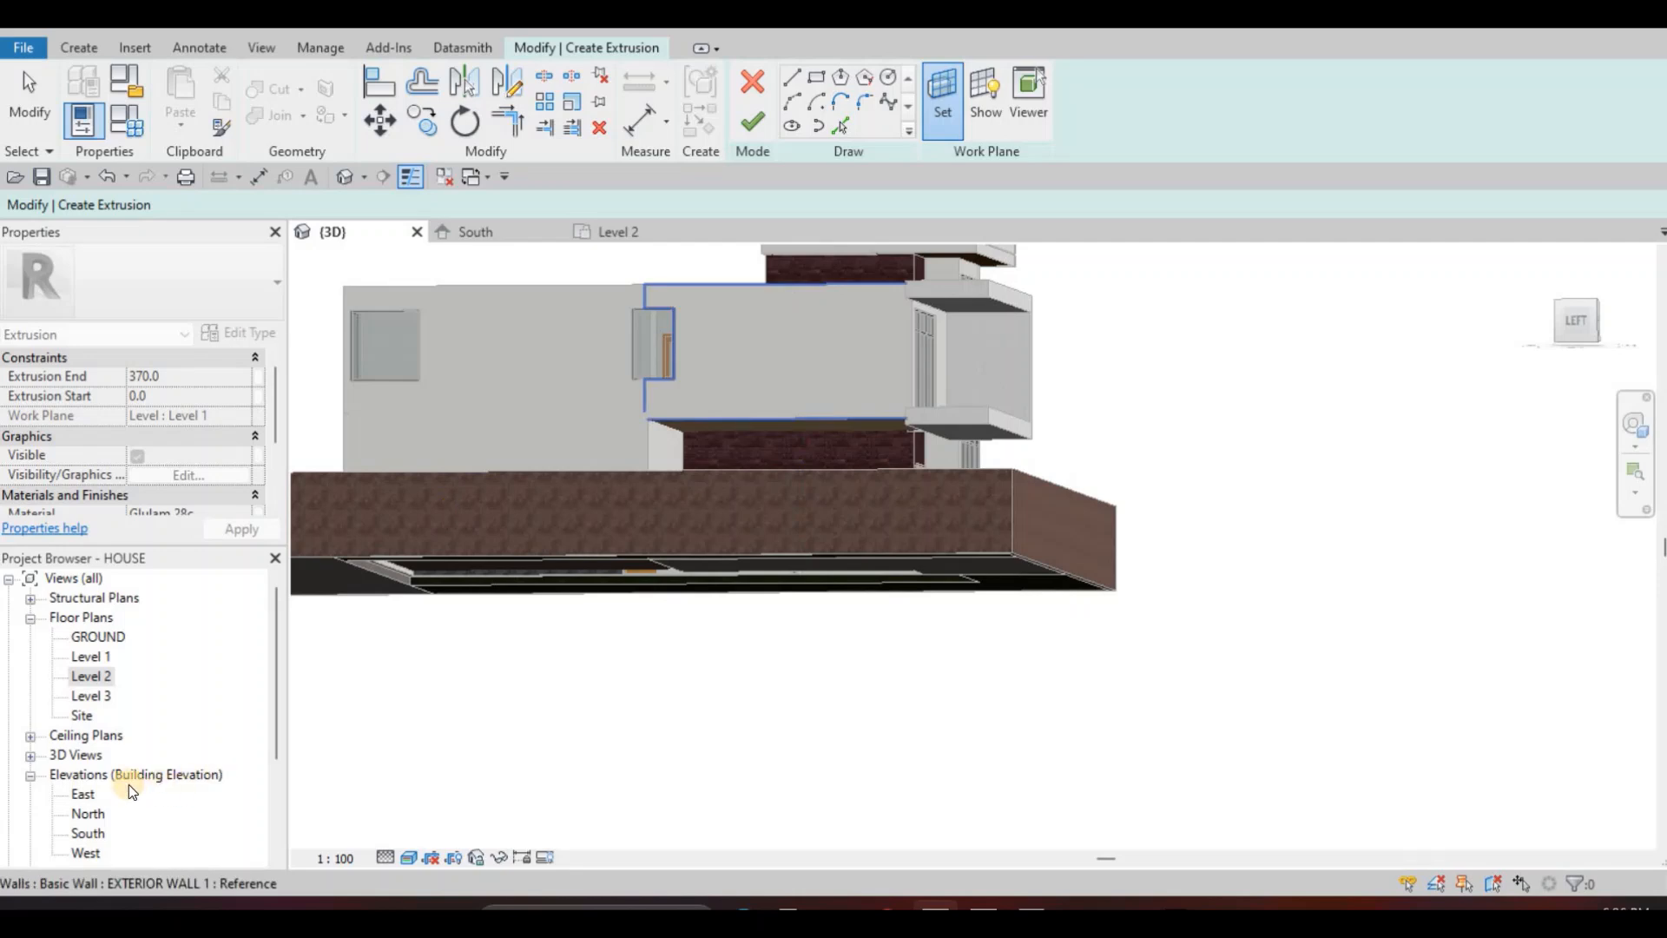
pyautogui.doubleClick(87, 852)
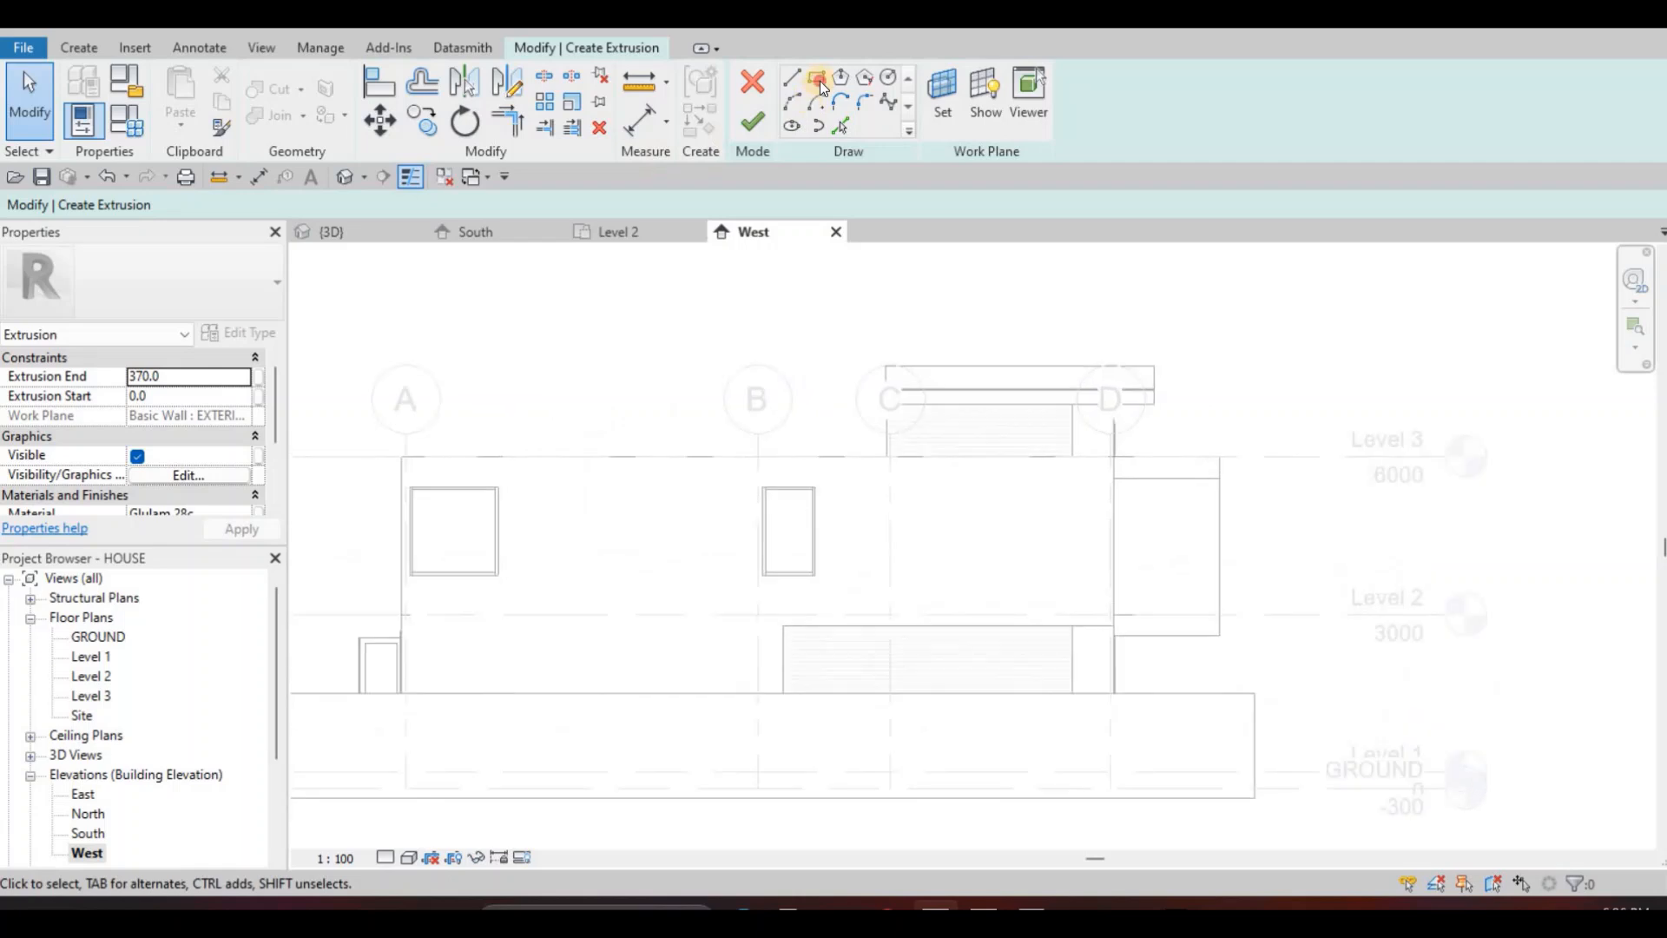
# Set the new extrusion's material to Gypsum Wall Board(3).
pyautogui.scroll(2, 1125, 452)
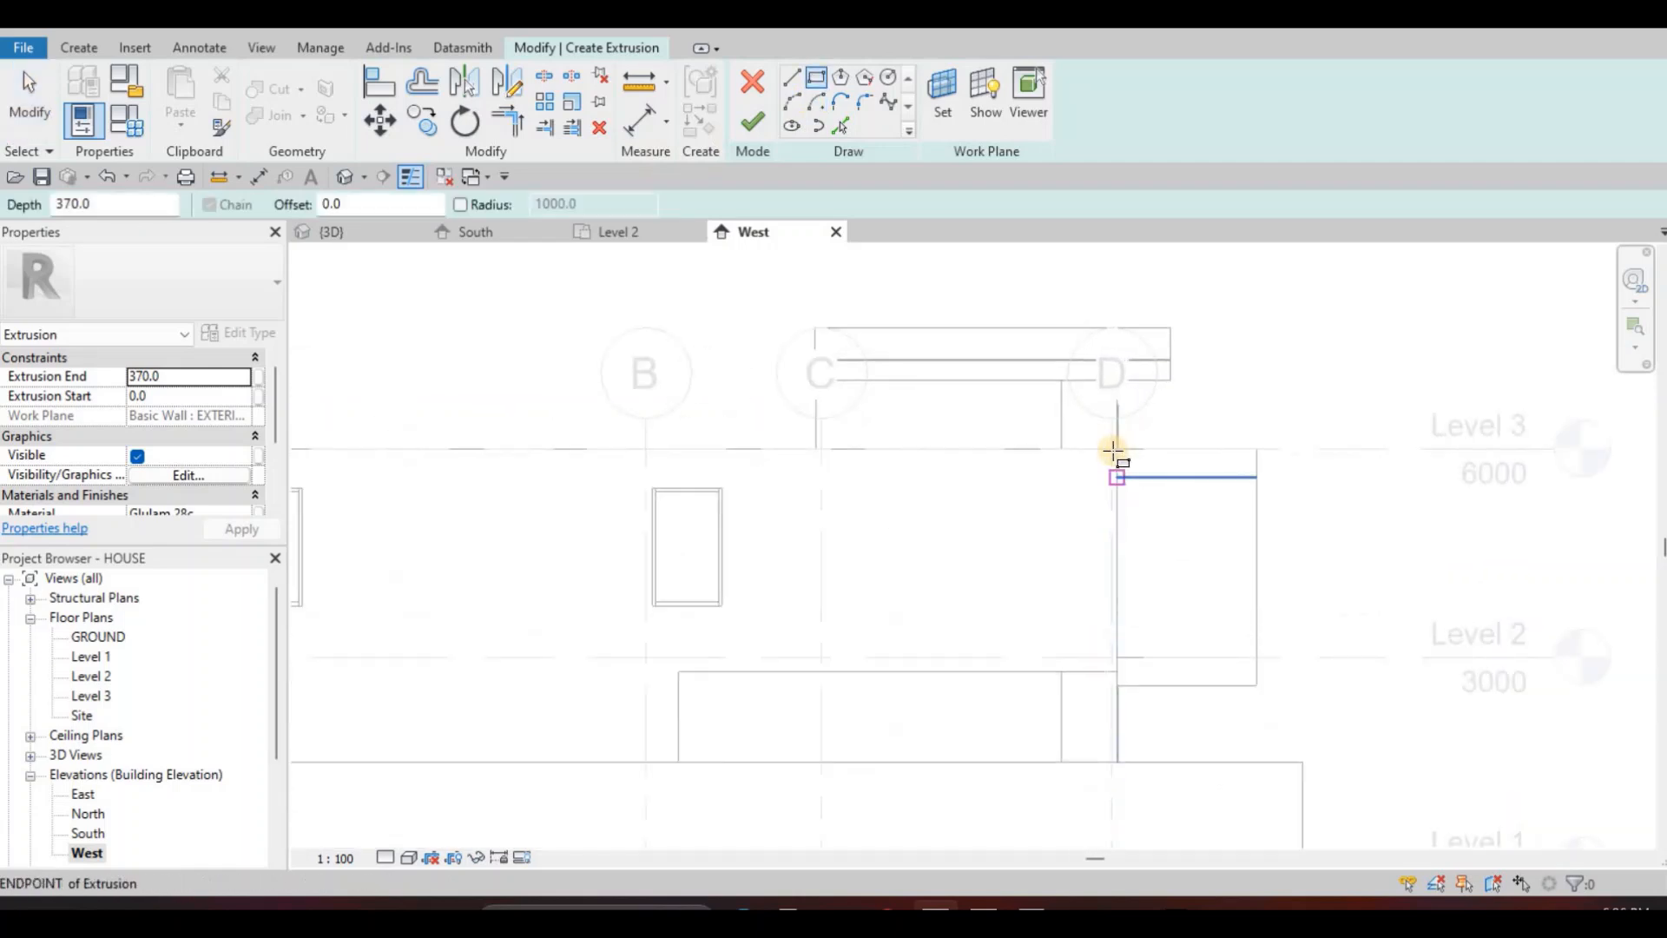
pyautogui.scroll(-1, 225, 477)
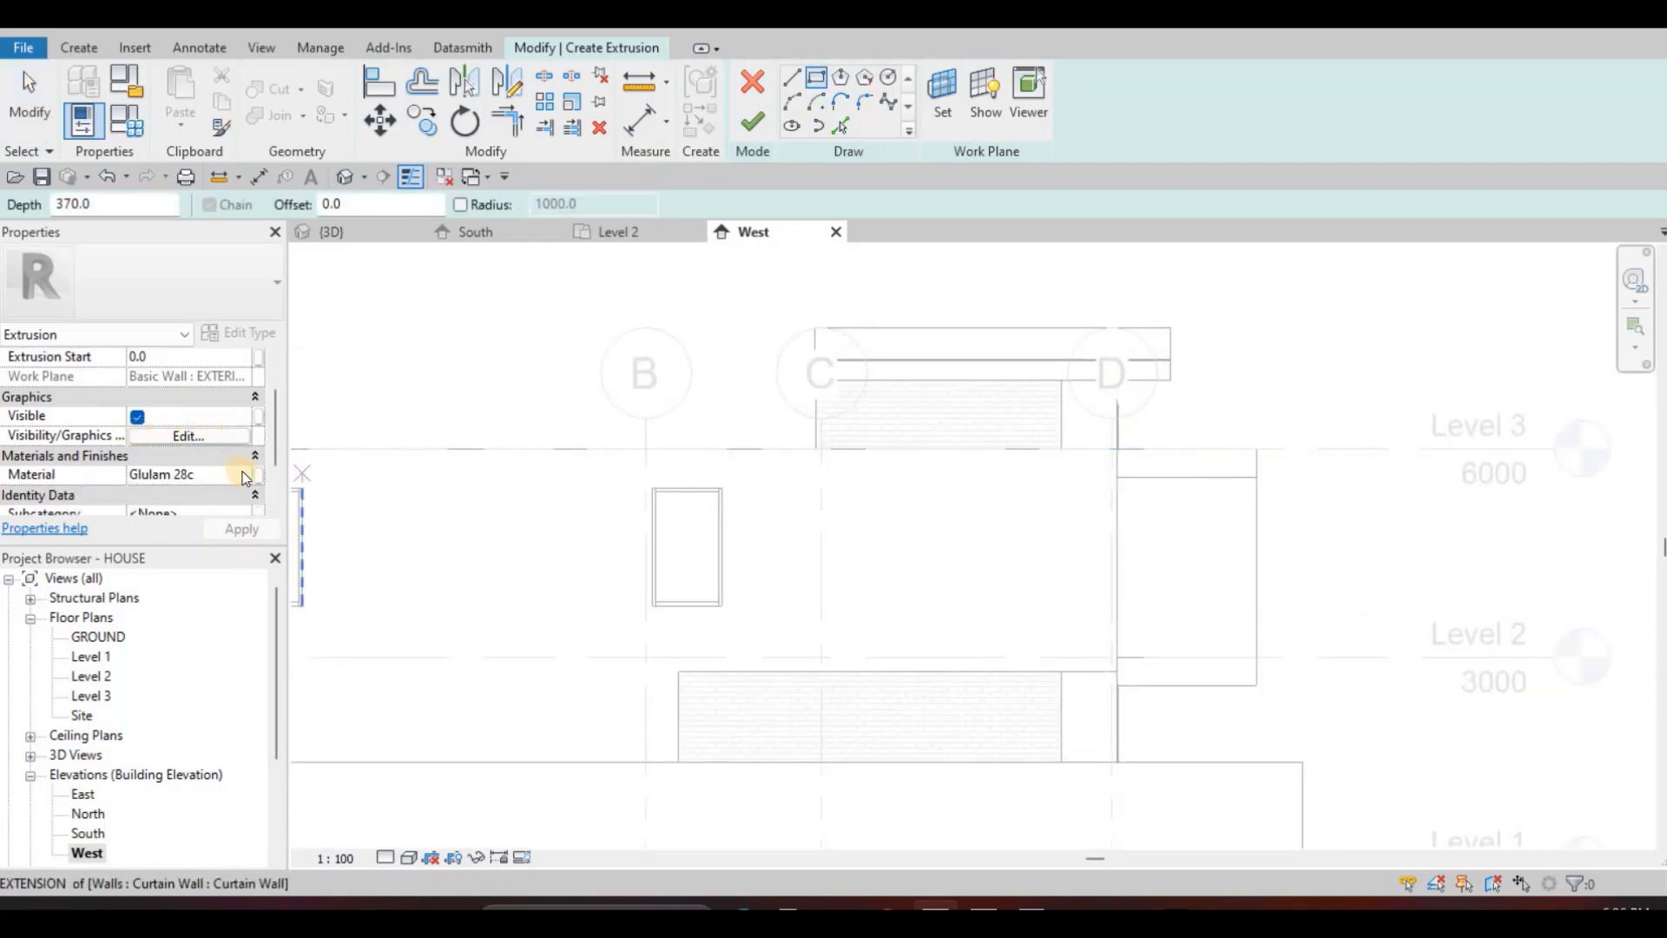
pyautogui.click(236, 474)
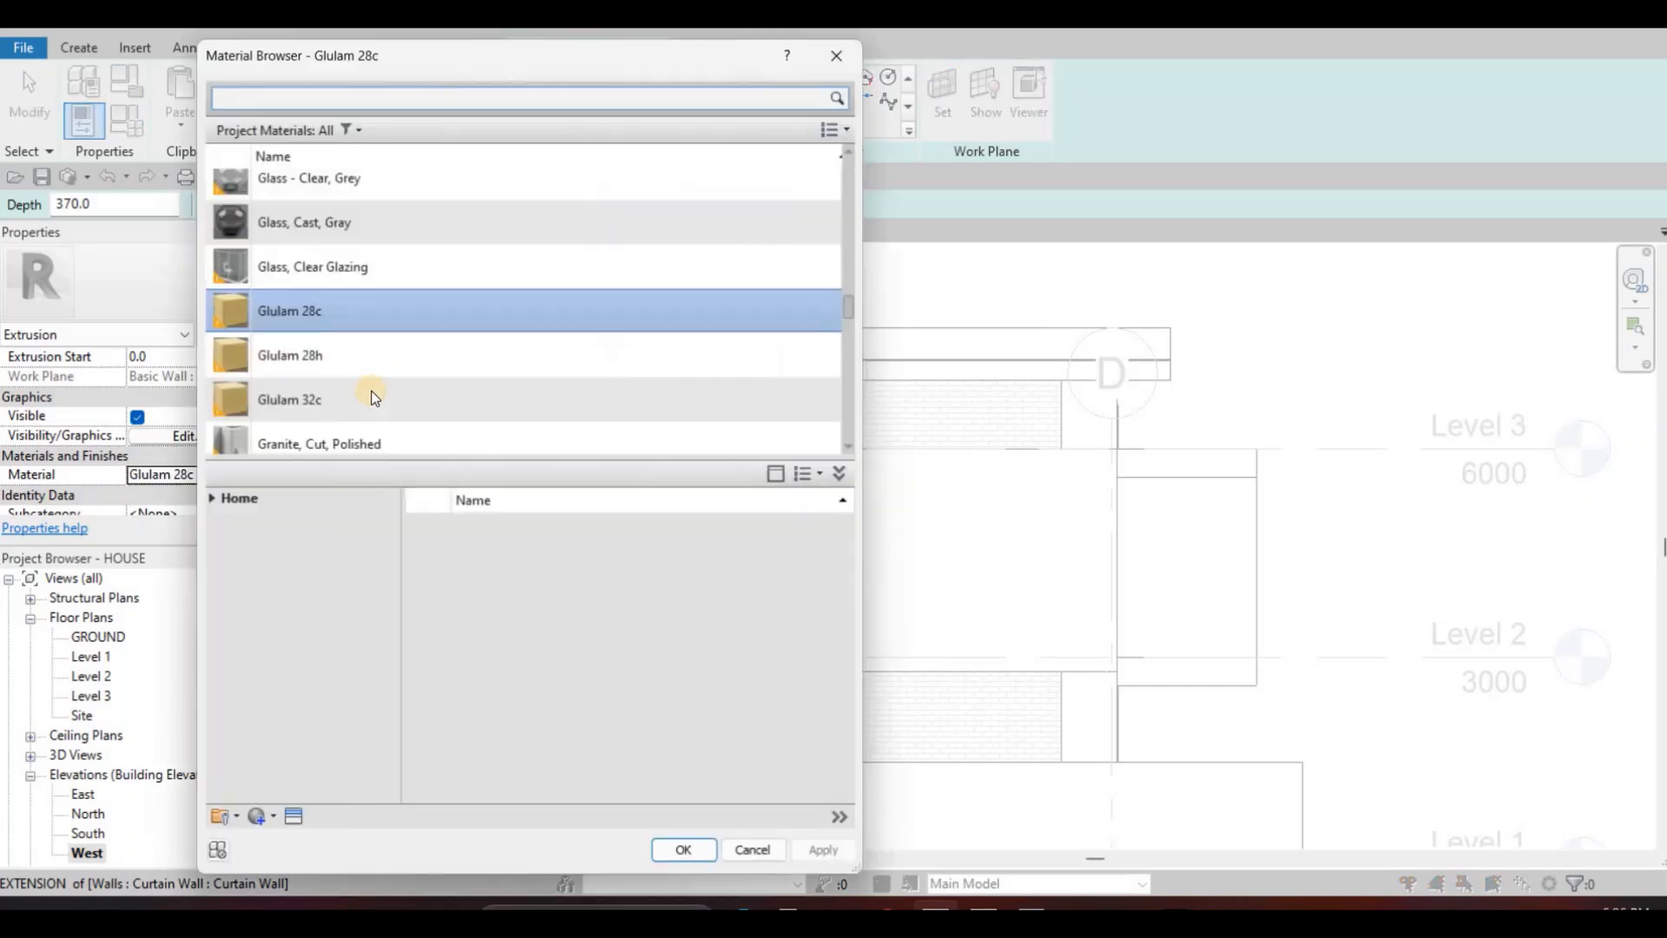
pyautogui.scroll(-4, 373, 391)
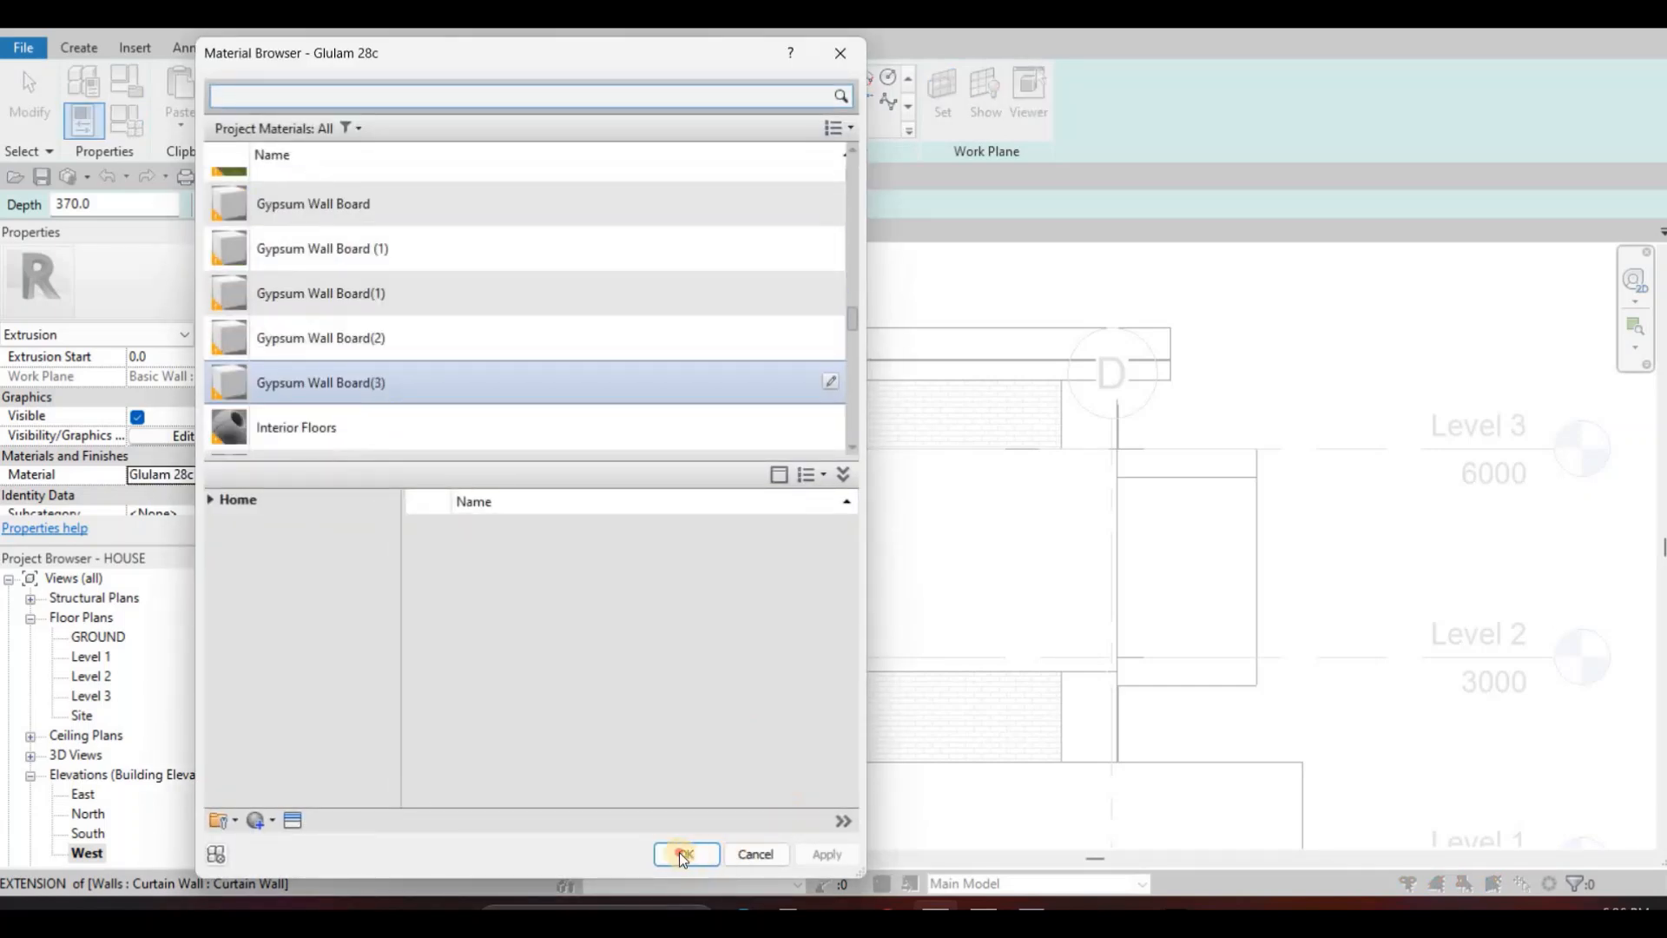
pyautogui.click(681, 854)
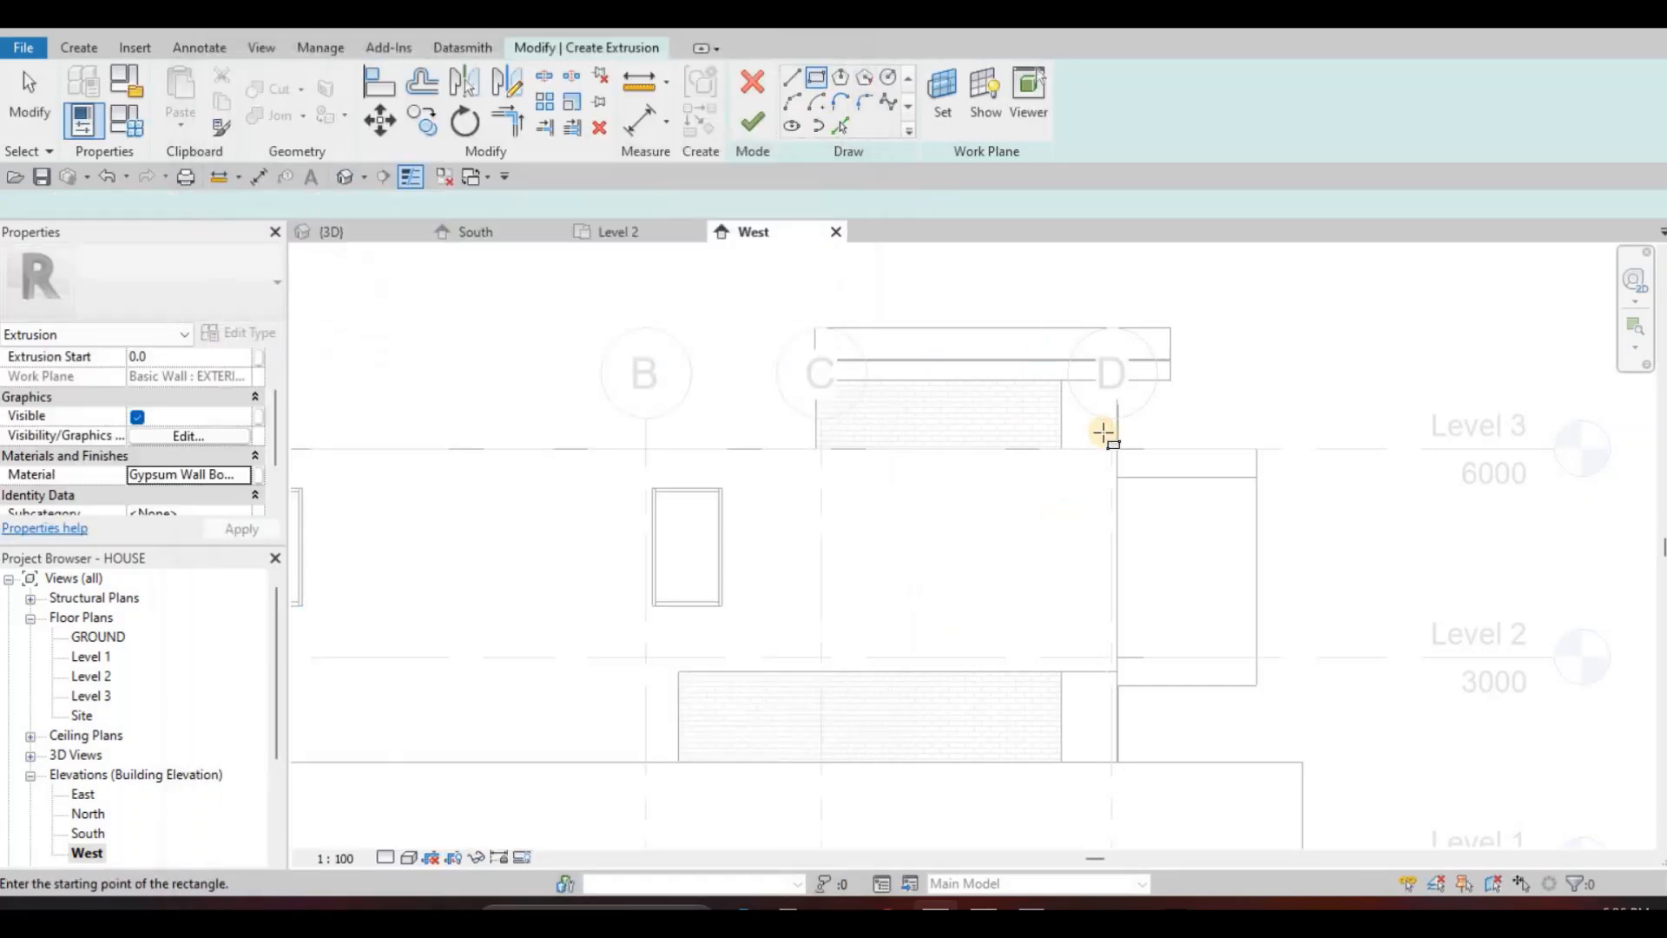
# Sketch a 2900 by 400 mm rectangle below Level 3, running back along the wall from the south corner beside the frame.
pyautogui.click(1022, 488)
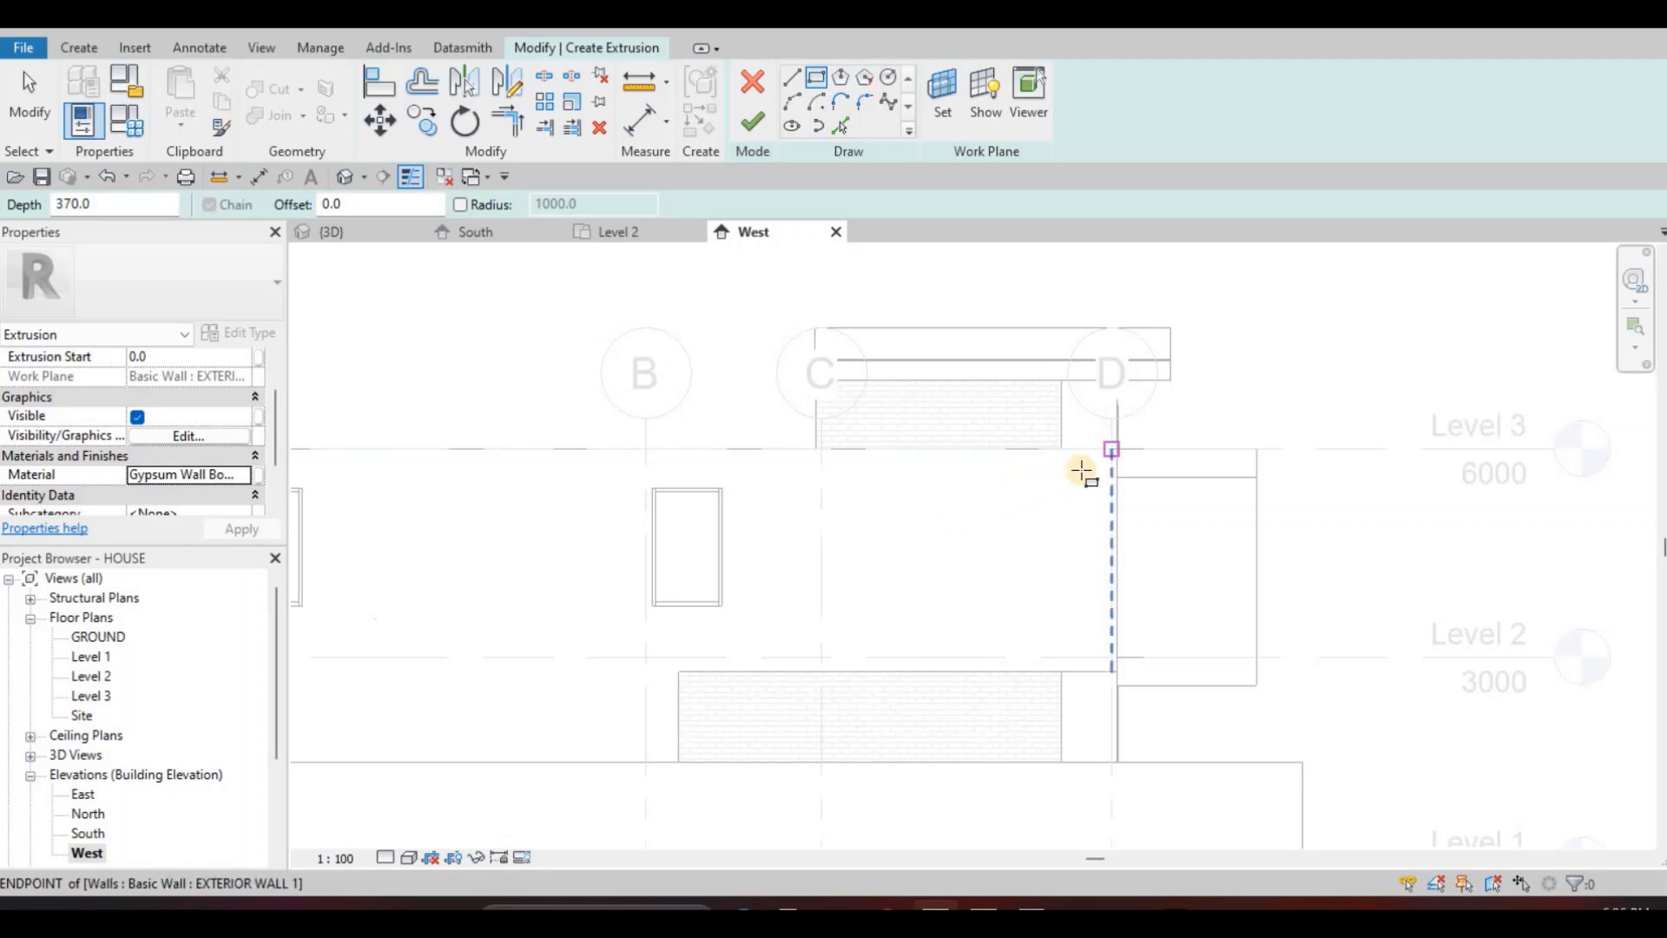
pyautogui.press('Escape')
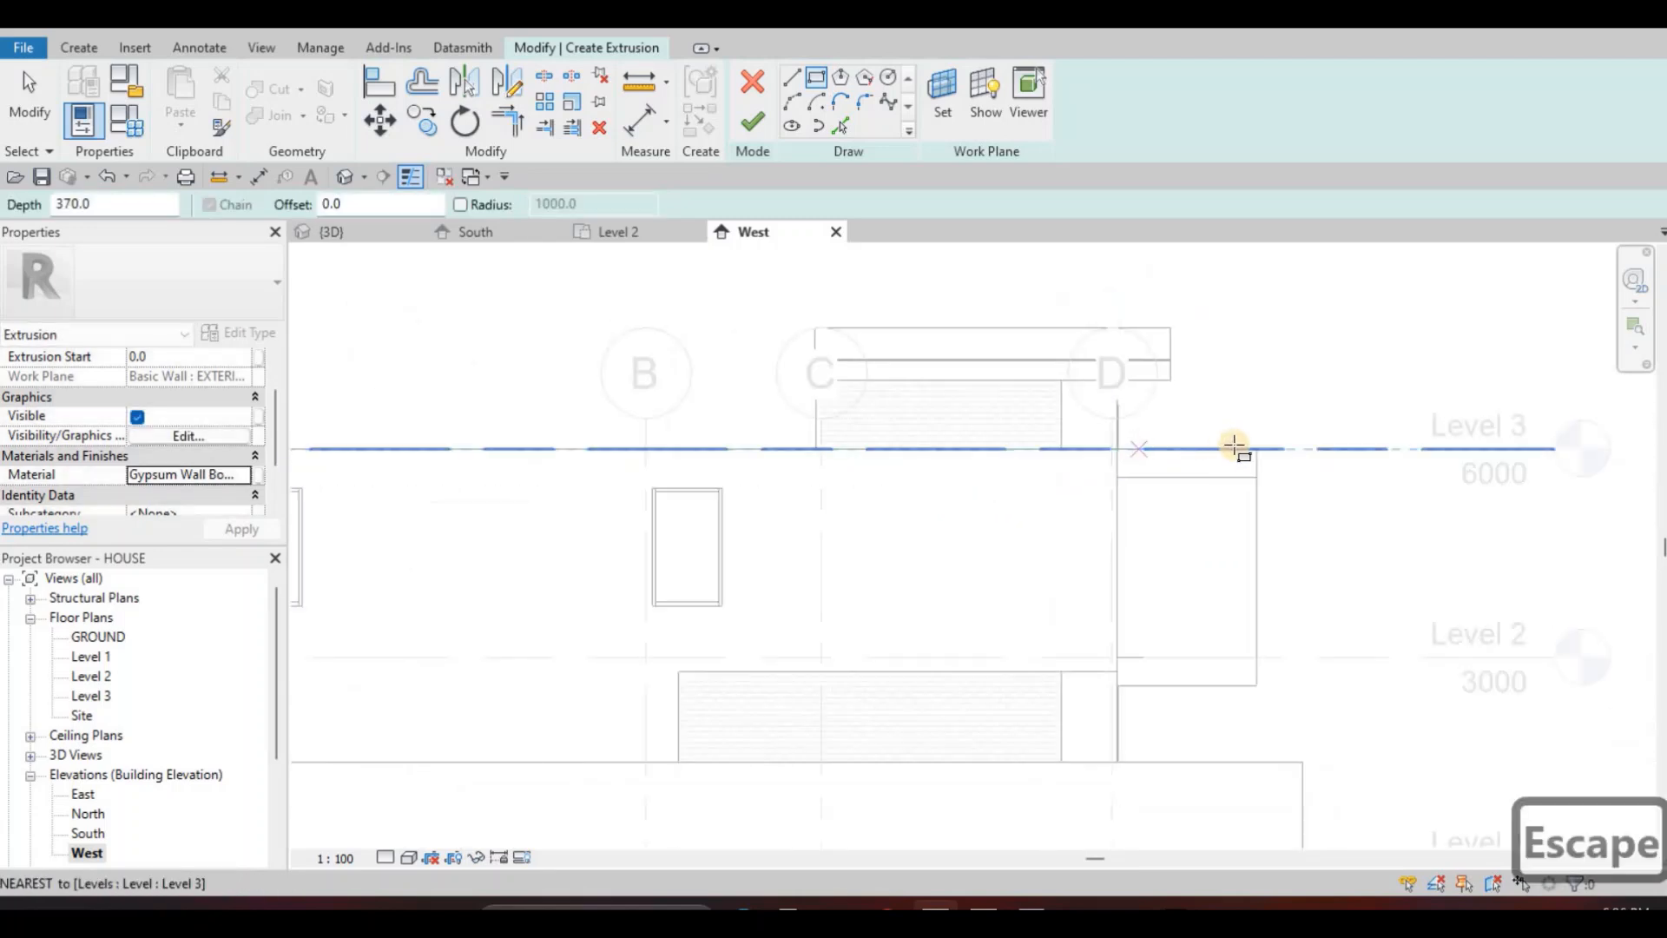
pyautogui.scroll(2, 1111, 453)
pyautogui.click(1119, 447)
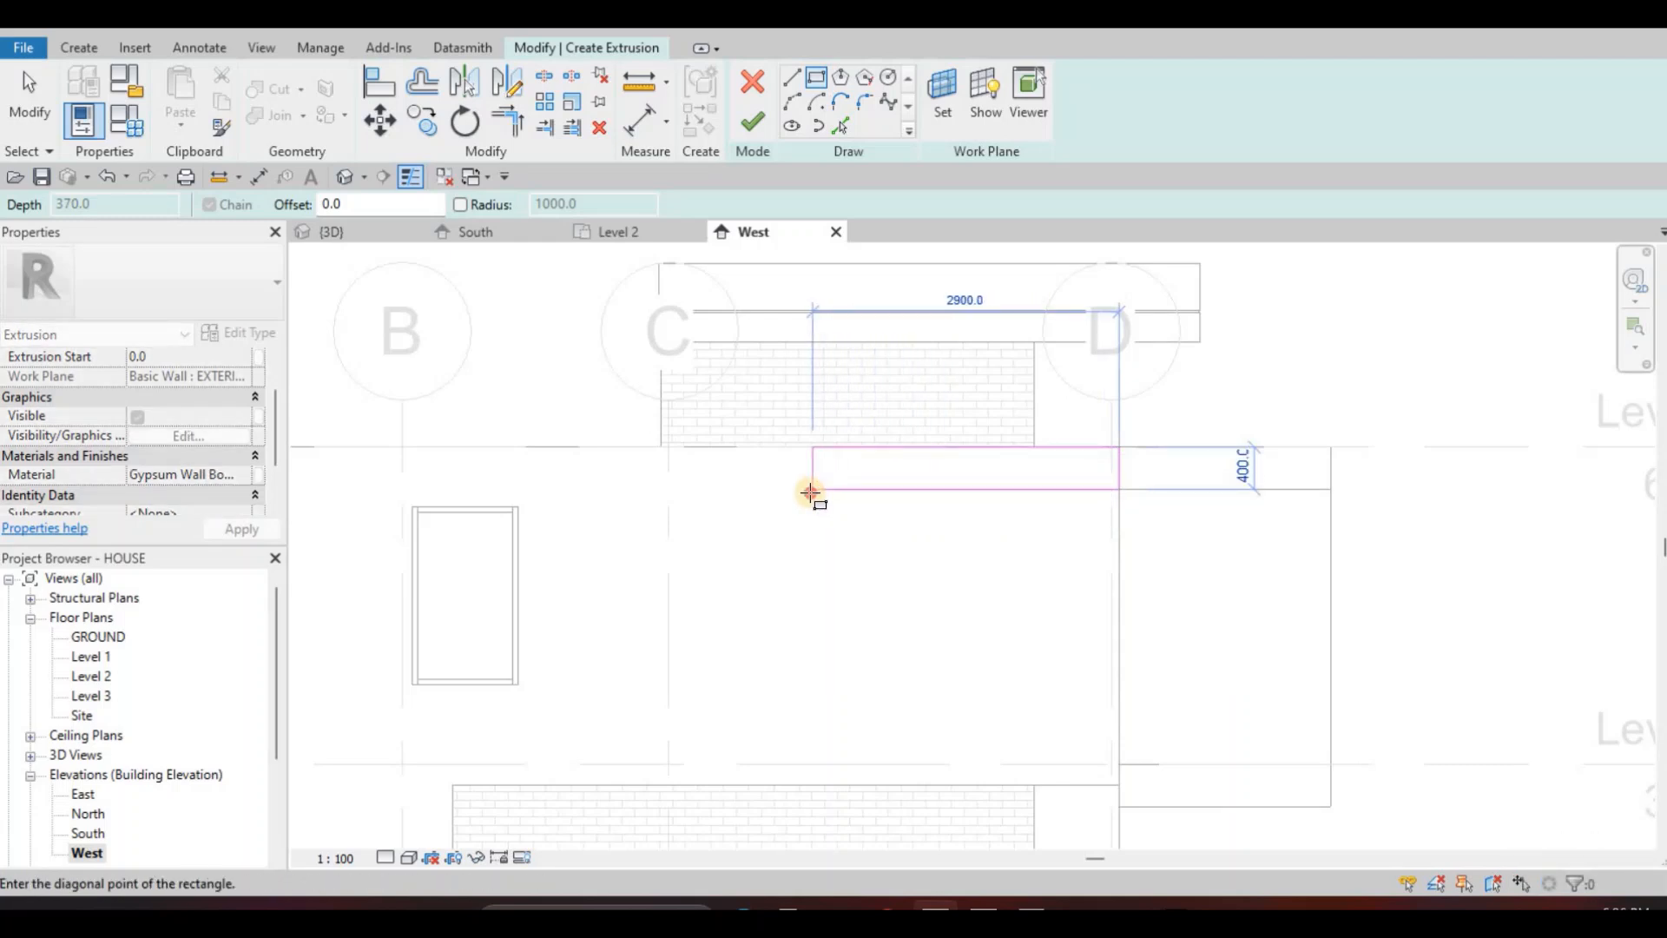
pyautogui.press('Escape')
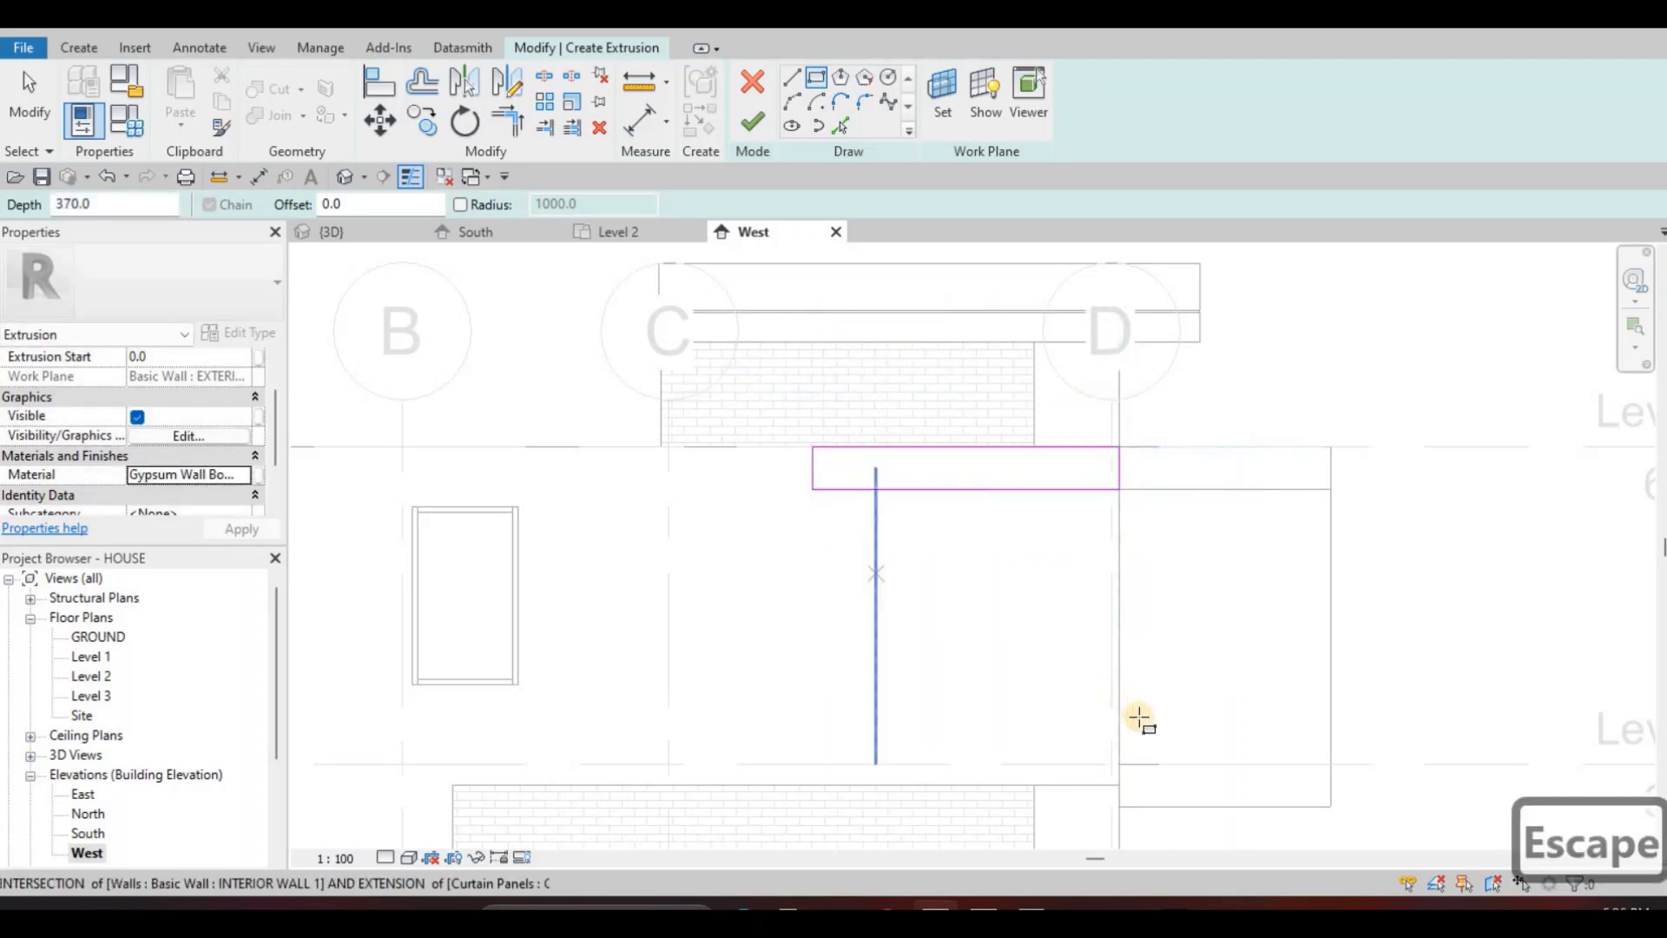
# Sketch a matching 2900 by 400 mm rectangle below Level 2, aligned under the upper one, and finish the extrusion.
pyautogui.moveTo(1098, 637); pyautogui.dragTo(1116, 577, button='middle')
pyautogui.moveTo(1111, 749); pyautogui.dragTo(1098, 587, button='middle')
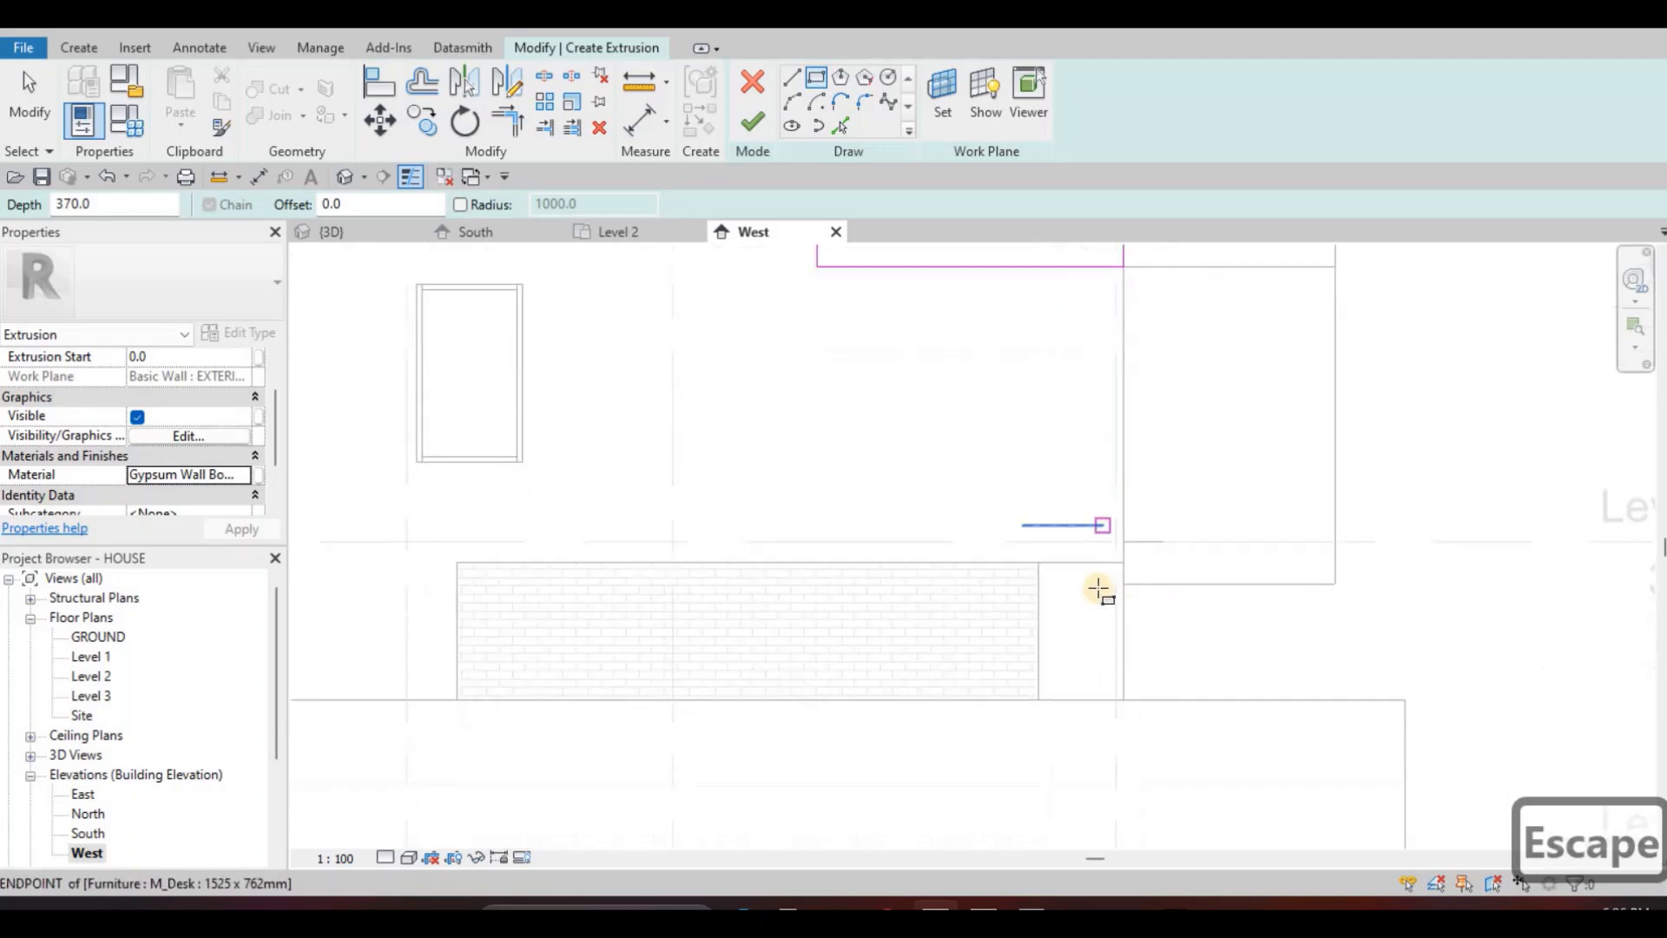
pyautogui.click(838, 552)
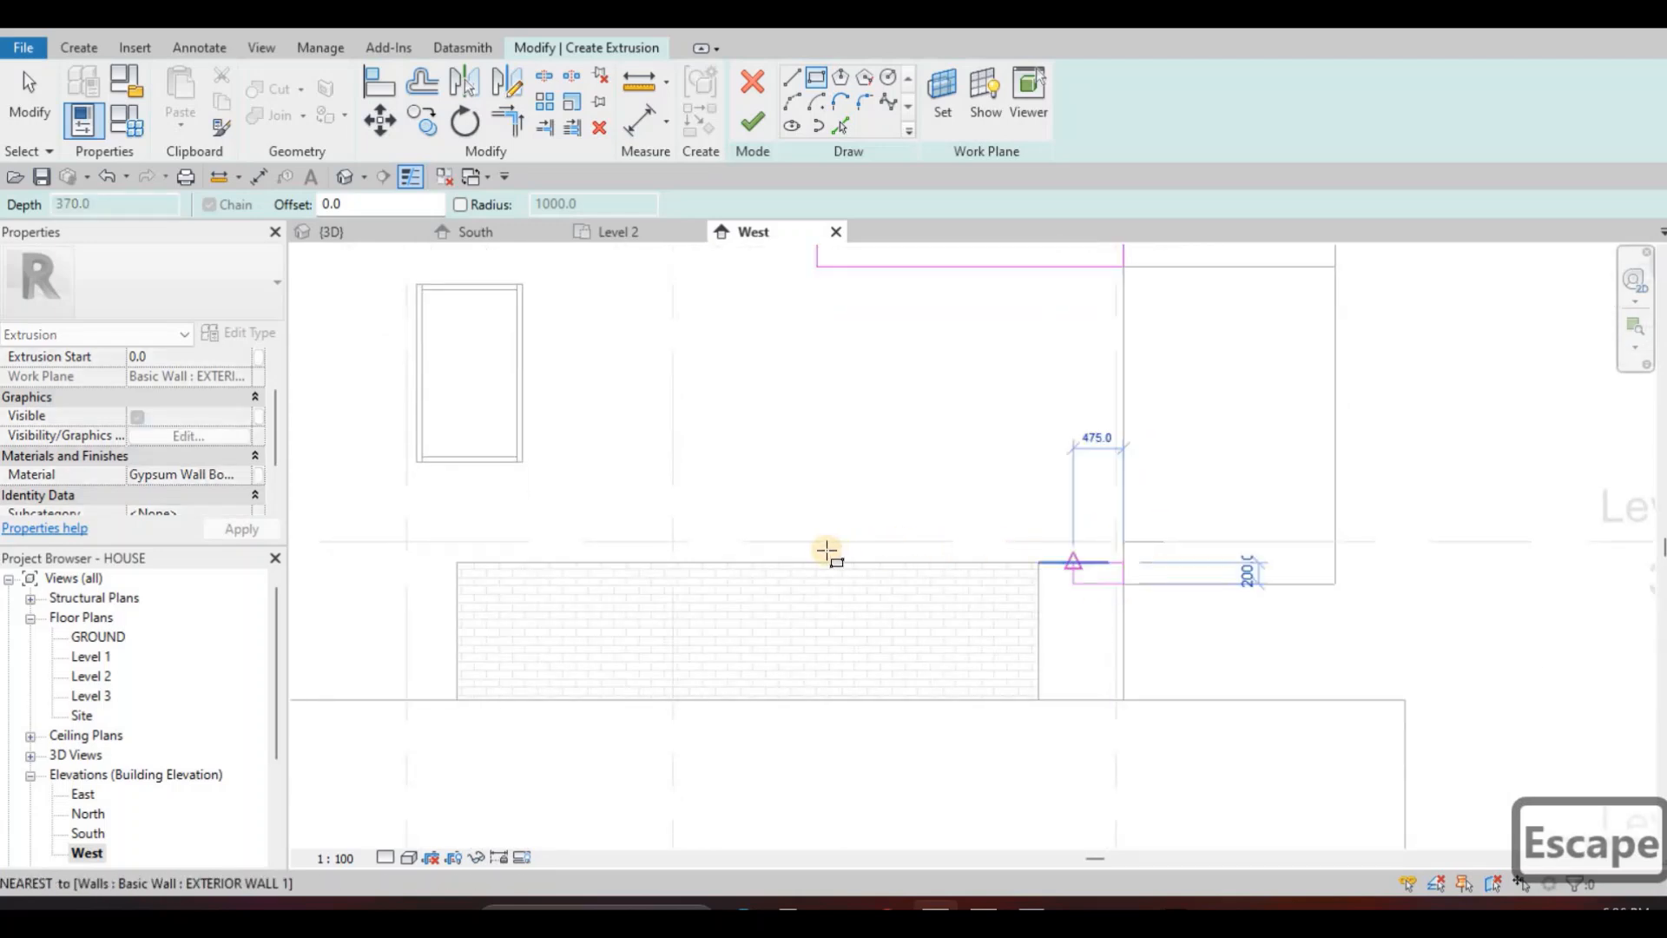
pyautogui.click(849, 518)
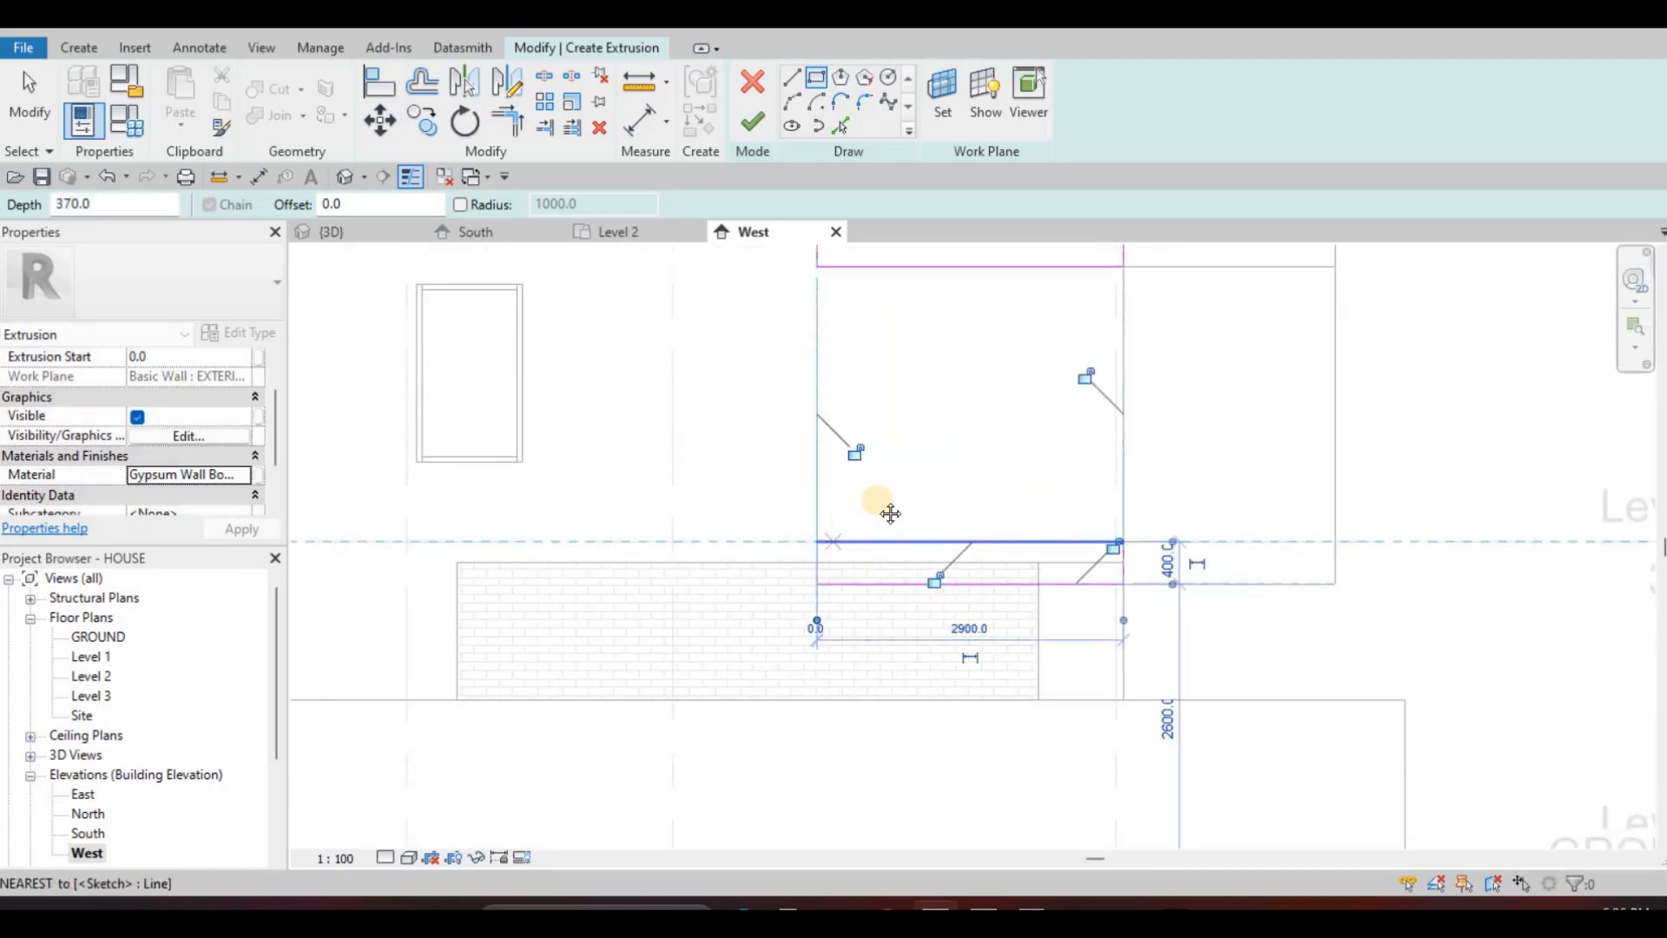
pyautogui.press('Escape')
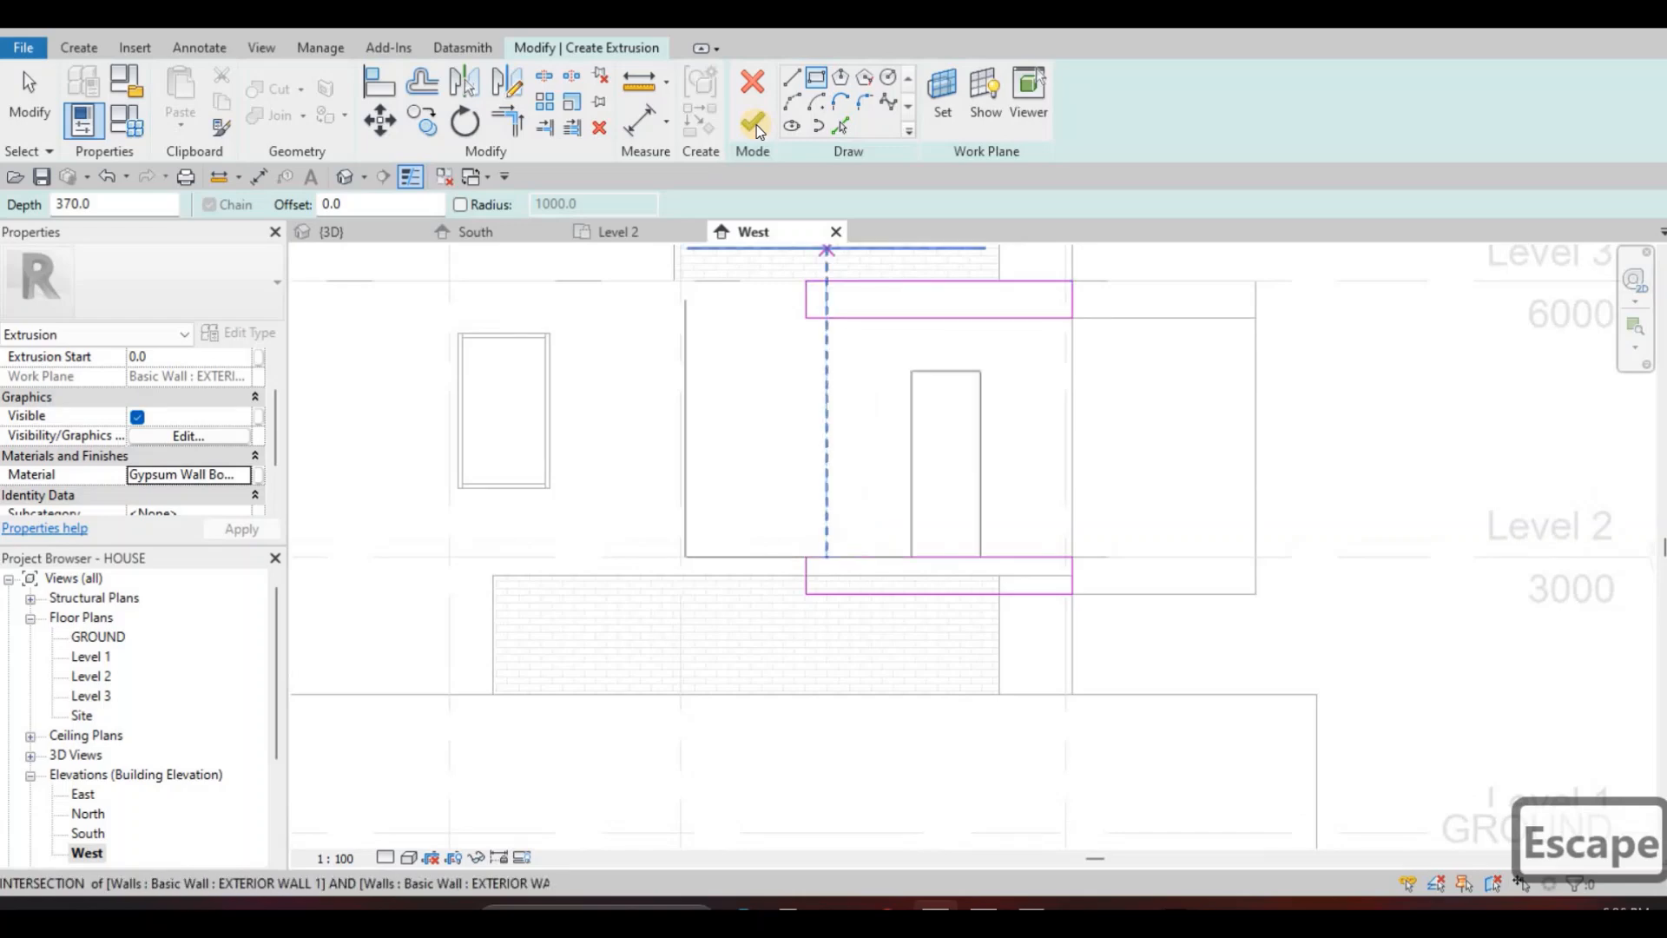
pyautogui.click(754, 126)
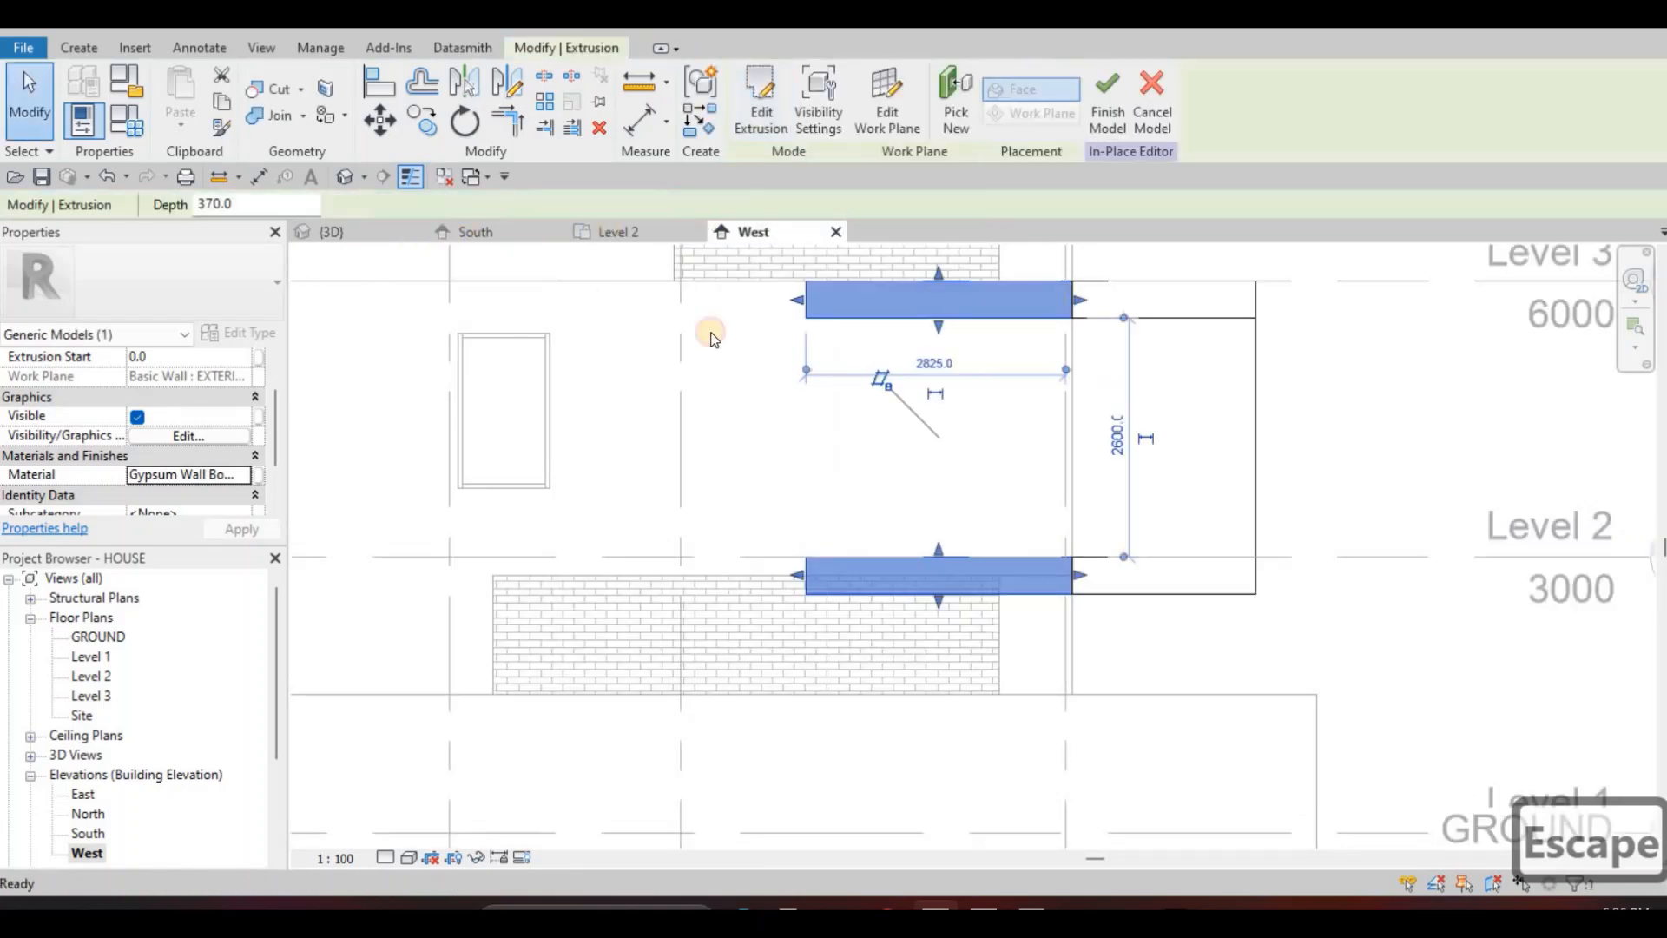
# Align the outer face of the west wall's two horizontal strips with the outer end face of the south frame.
pyautogui.keyDown('shift'); pyautogui.moveTo(1040, 502); pyautogui.dragTo(981, 456, button='middle'); pyautogui.keyUp('shift')
pyautogui.scroll(3, 979, 455)
pyautogui.press('Escape')
pyautogui.press('Escape')
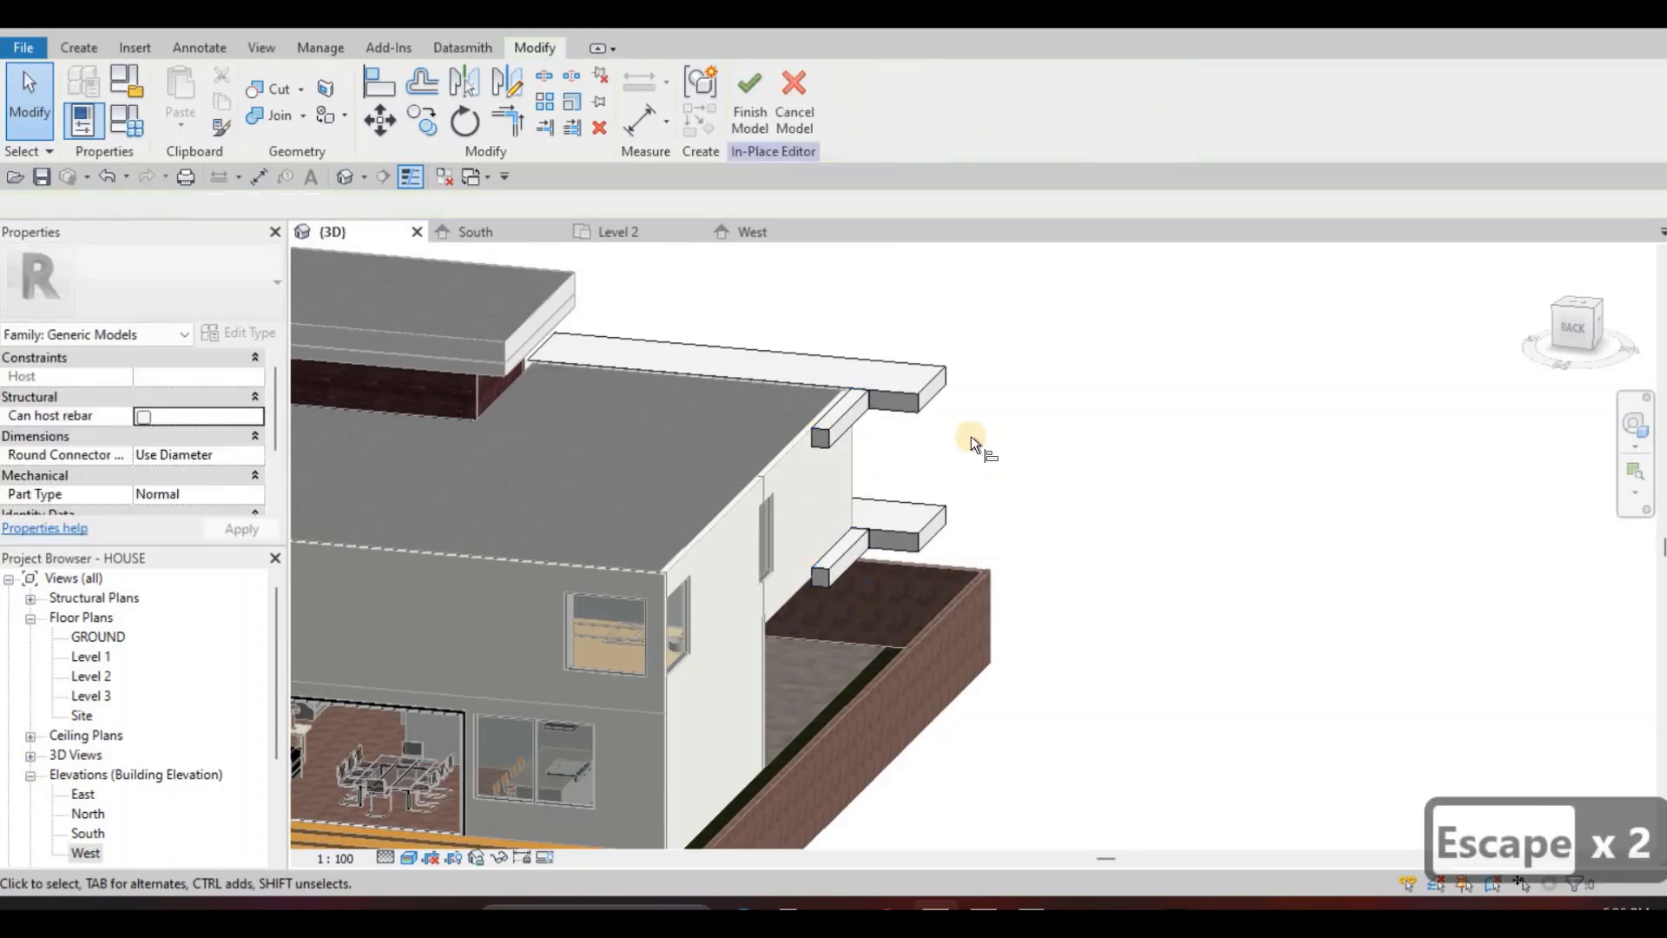
pyautogui.press('a')
pyautogui.press('l')
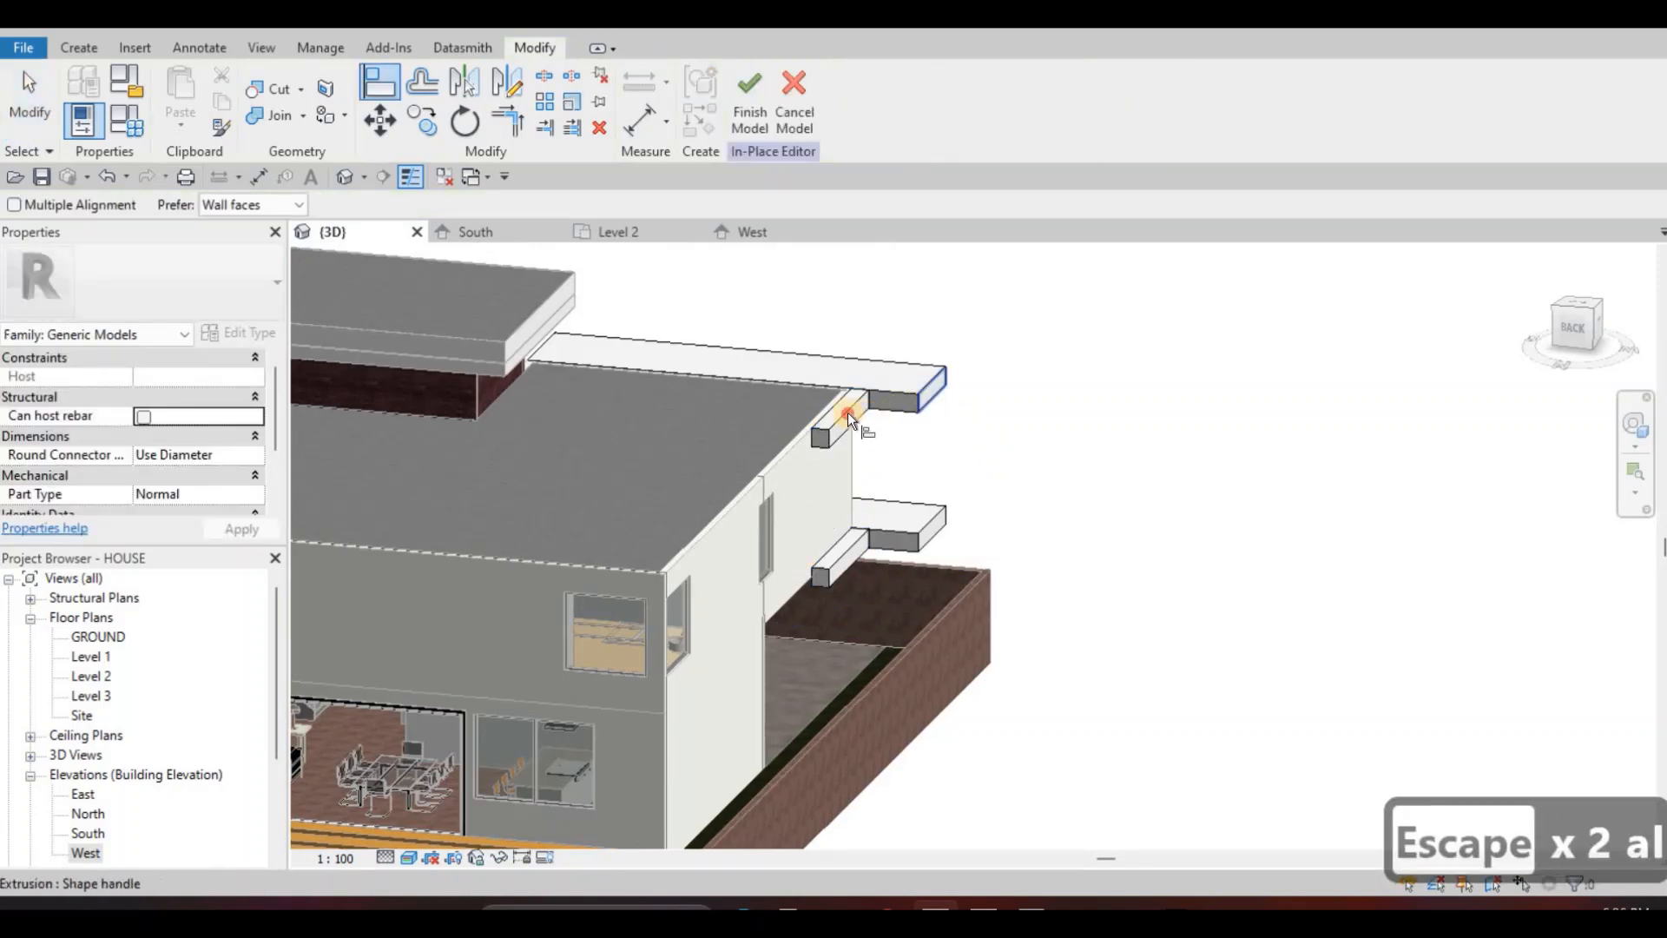
pyautogui.click(904, 409)
pyautogui.click(849, 421)
pyautogui.press('Escape')
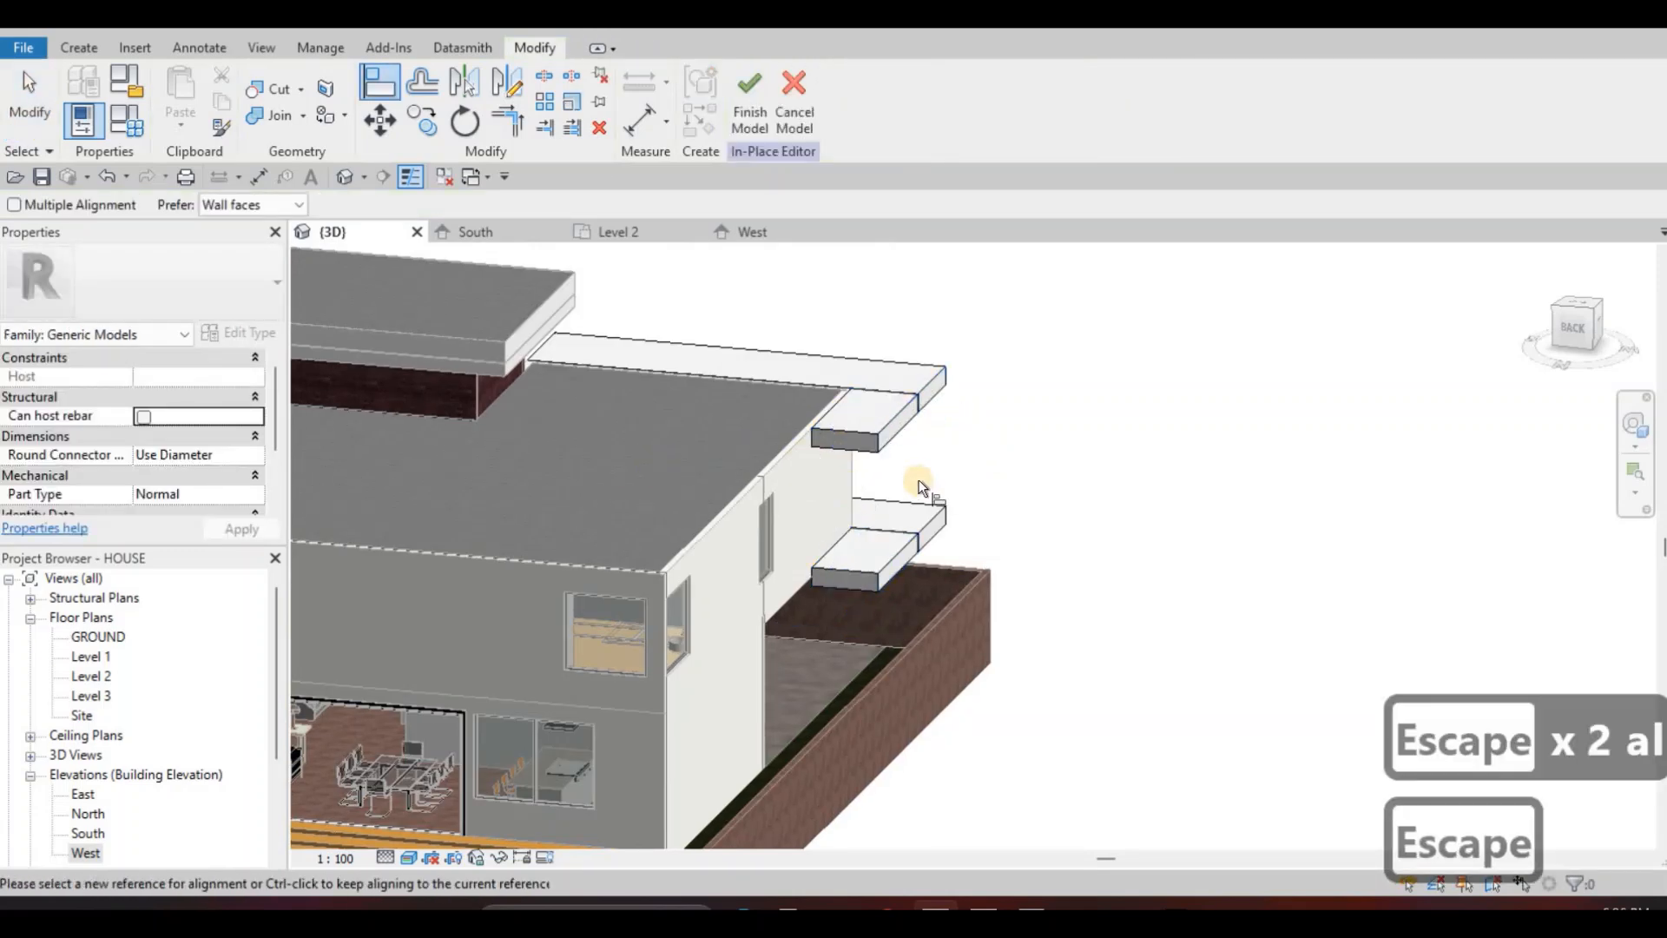
# Start another extrusion in the West elevation, using the upper-floor exterior wall's west face as work plane.
pyautogui.moveTo(738, 426)
pyautogui.keyDown('shift'); pyautogui.mouseDown(button='middle')
pyautogui.moveTo(701, 425)
pyautogui.moveTo(744, 396)
pyautogui.moveTo(946, 442)
pyautogui.moveTo(886, 402)
pyautogui.moveTo(852, 420)
pyautogui.moveTo(833, 477)
pyautogui.moveTo(1041, 501)
pyautogui.moveTo(763, 435)
pyautogui.moveTo(755, 533)
pyautogui.moveTo(800, 439)
pyautogui.moveTo(790, 387)
pyautogui.moveTo(744, 428)
pyautogui.mouseUp(button='middle'); pyautogui.keyUp('shift')
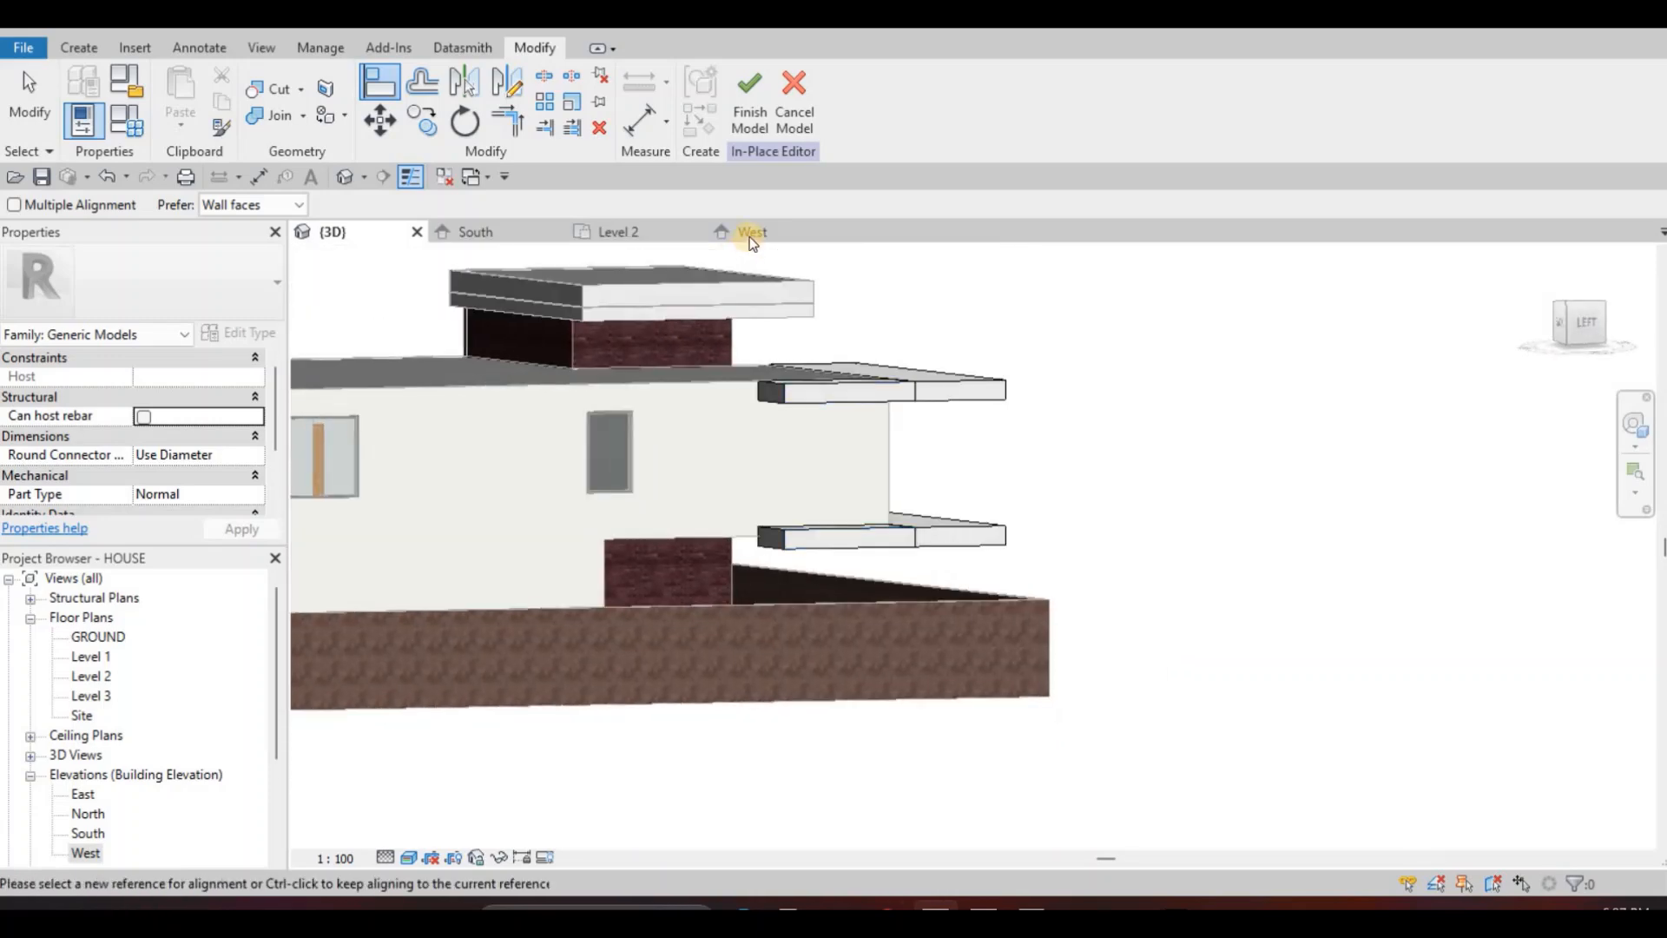
pyautogui.click(751, 231)
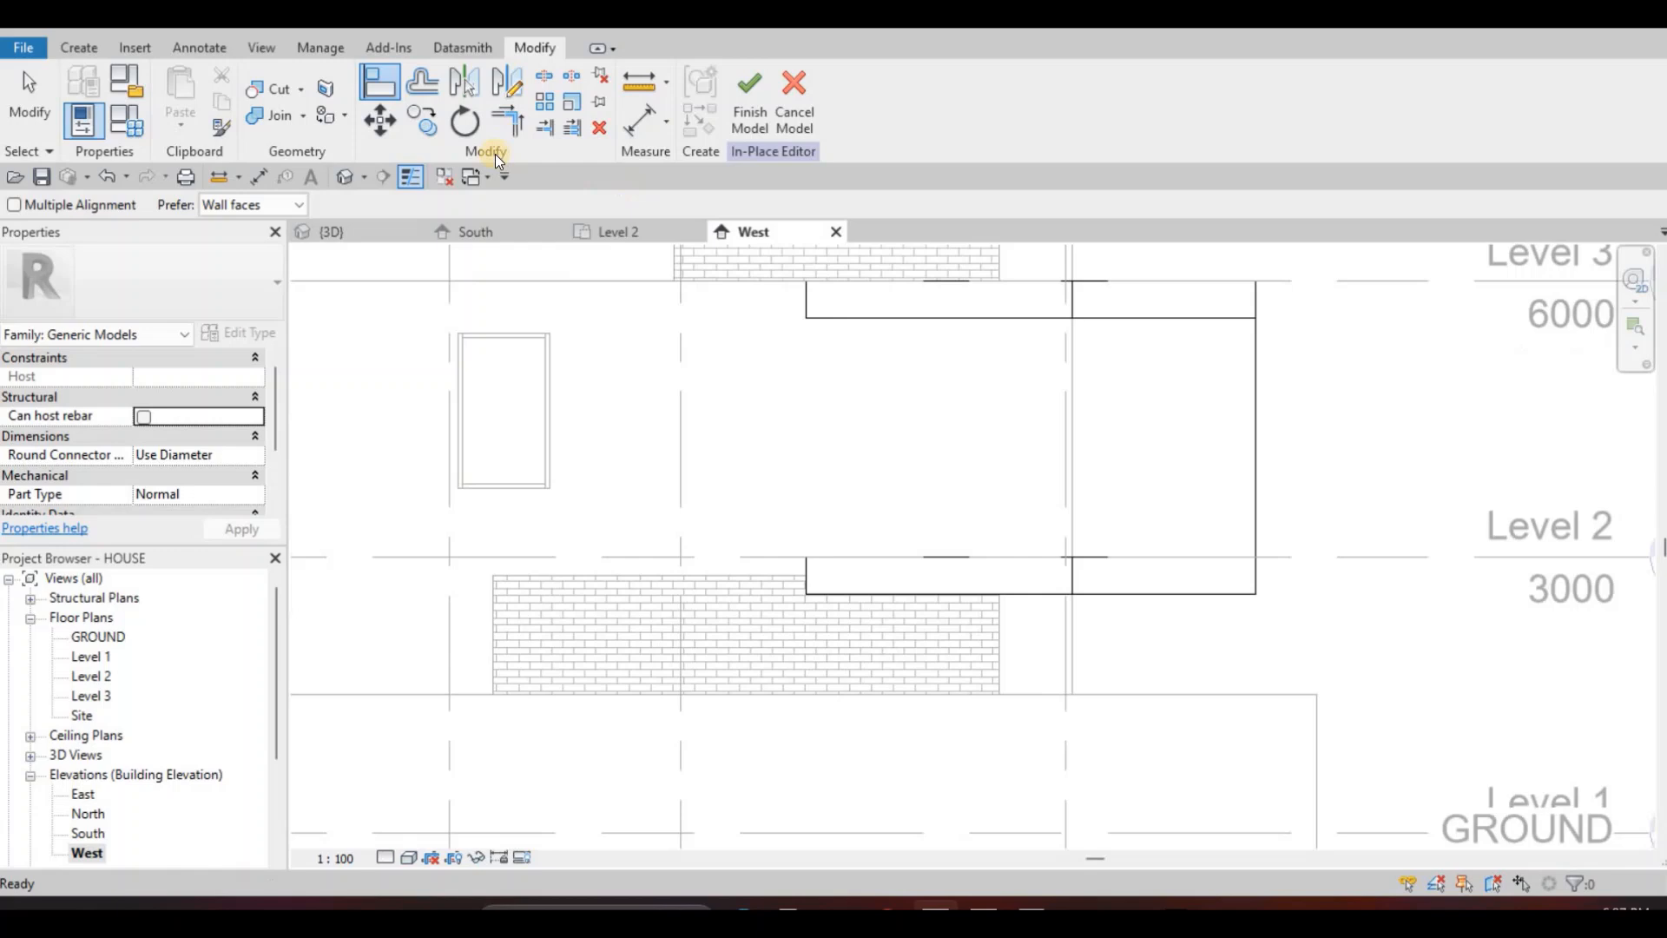
pyautogui.click(78, 47)
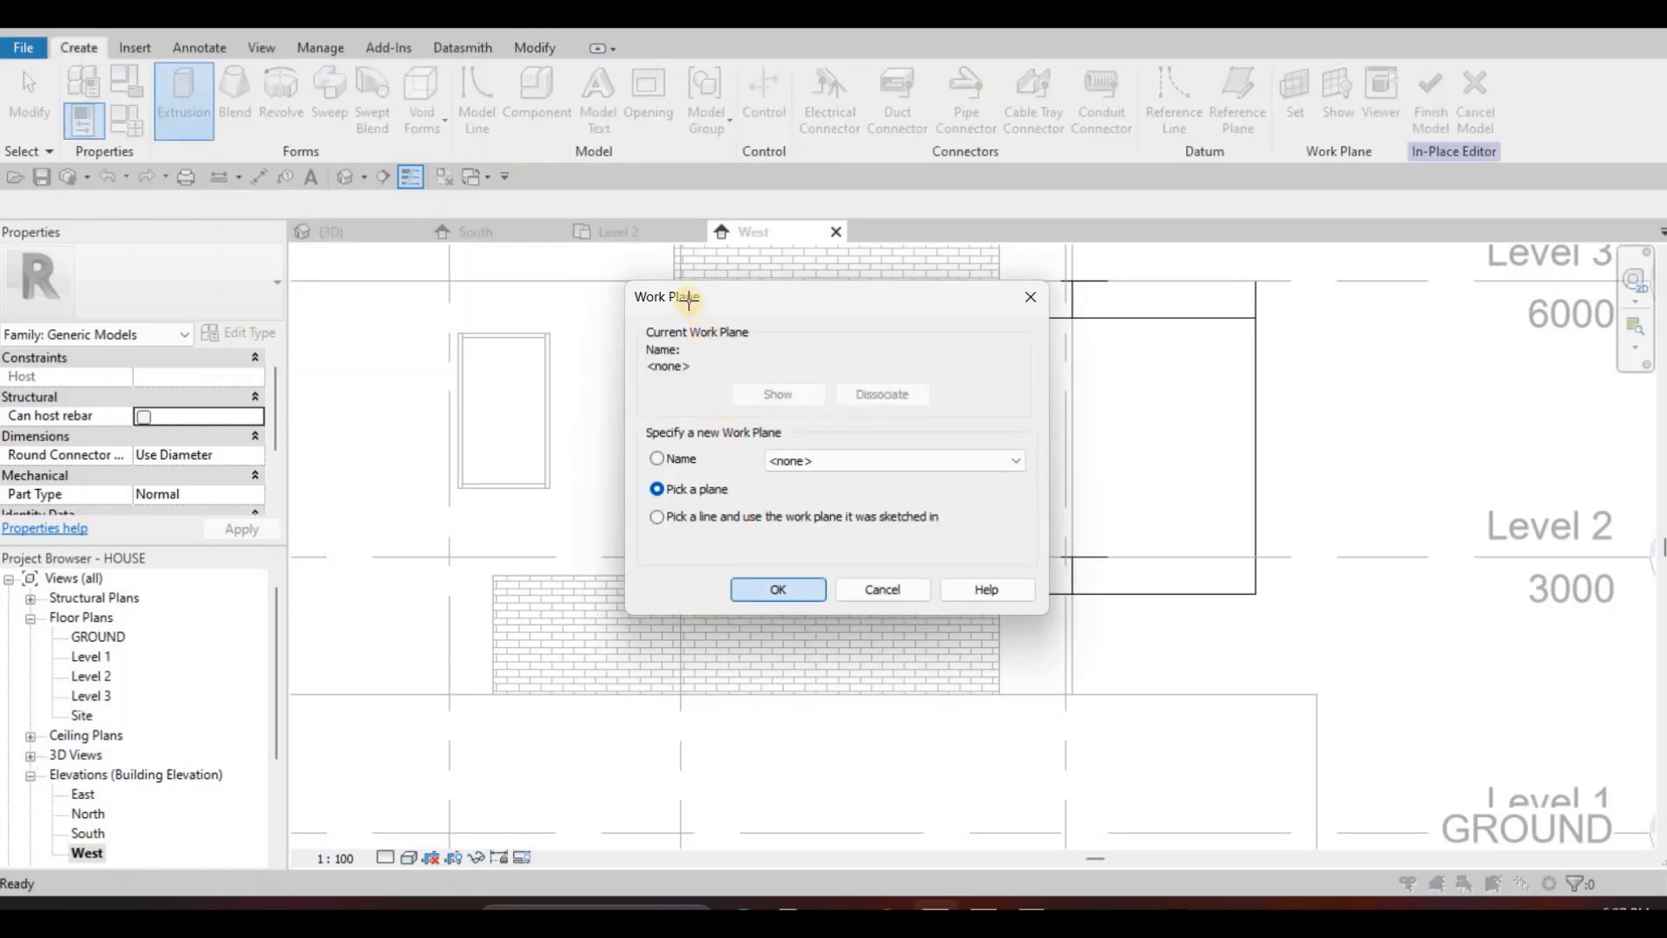
pyautogui.press('Return')
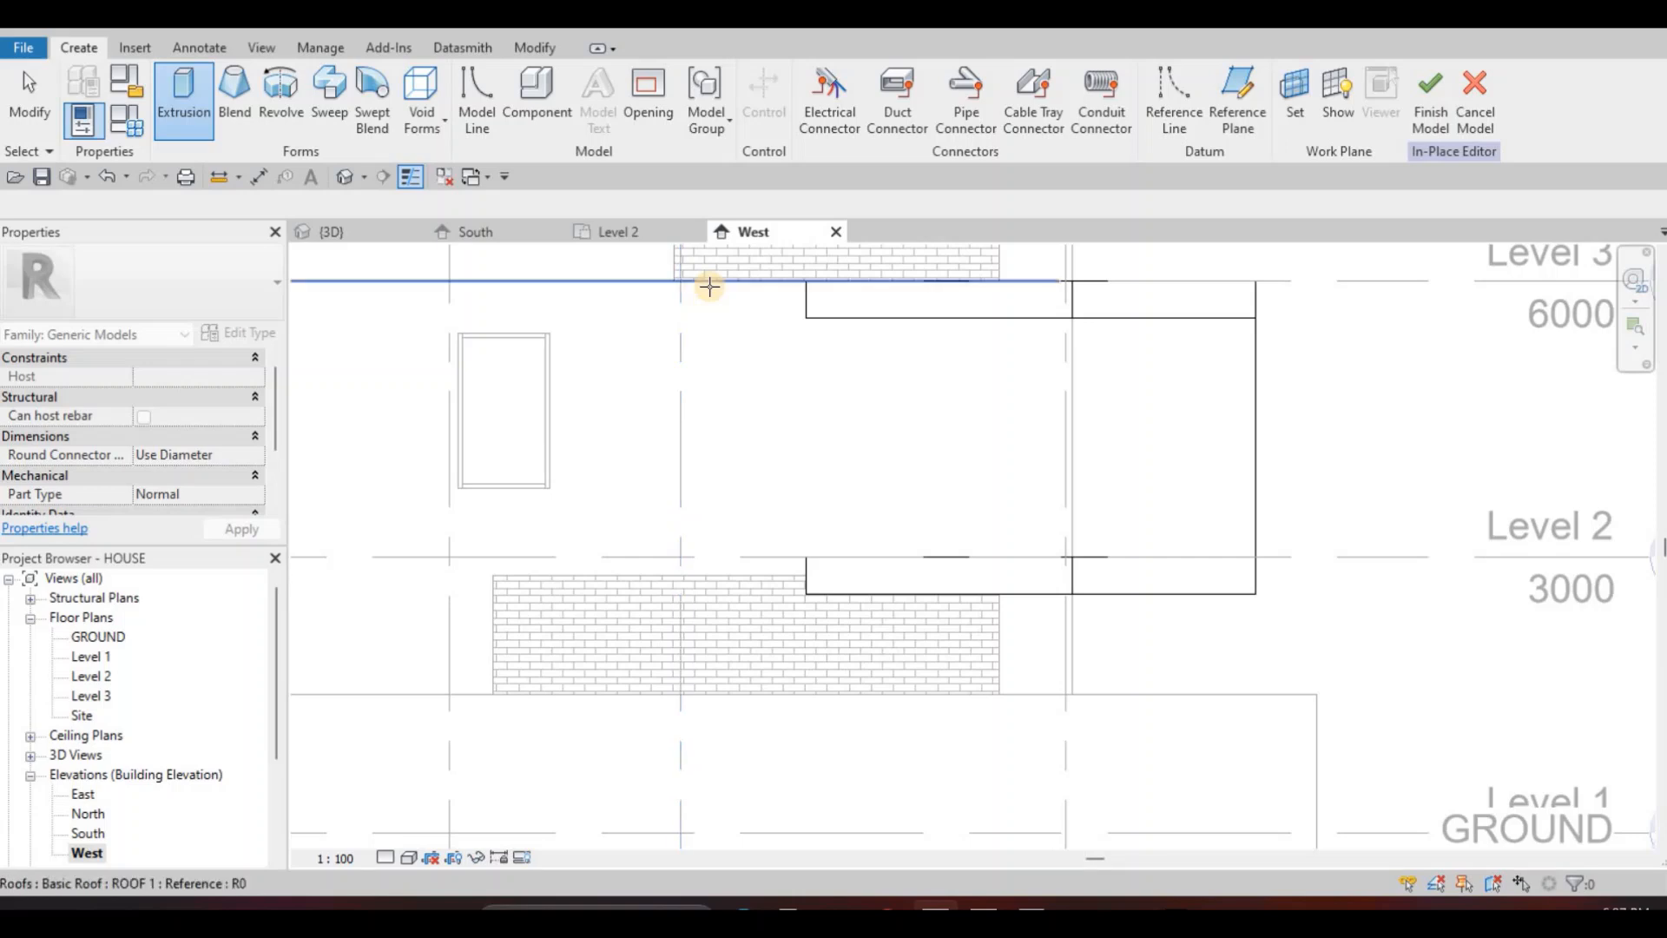
pyautogui.press('Tab')
pyautogui.press('Tab')
pyautogui.press('Tab')
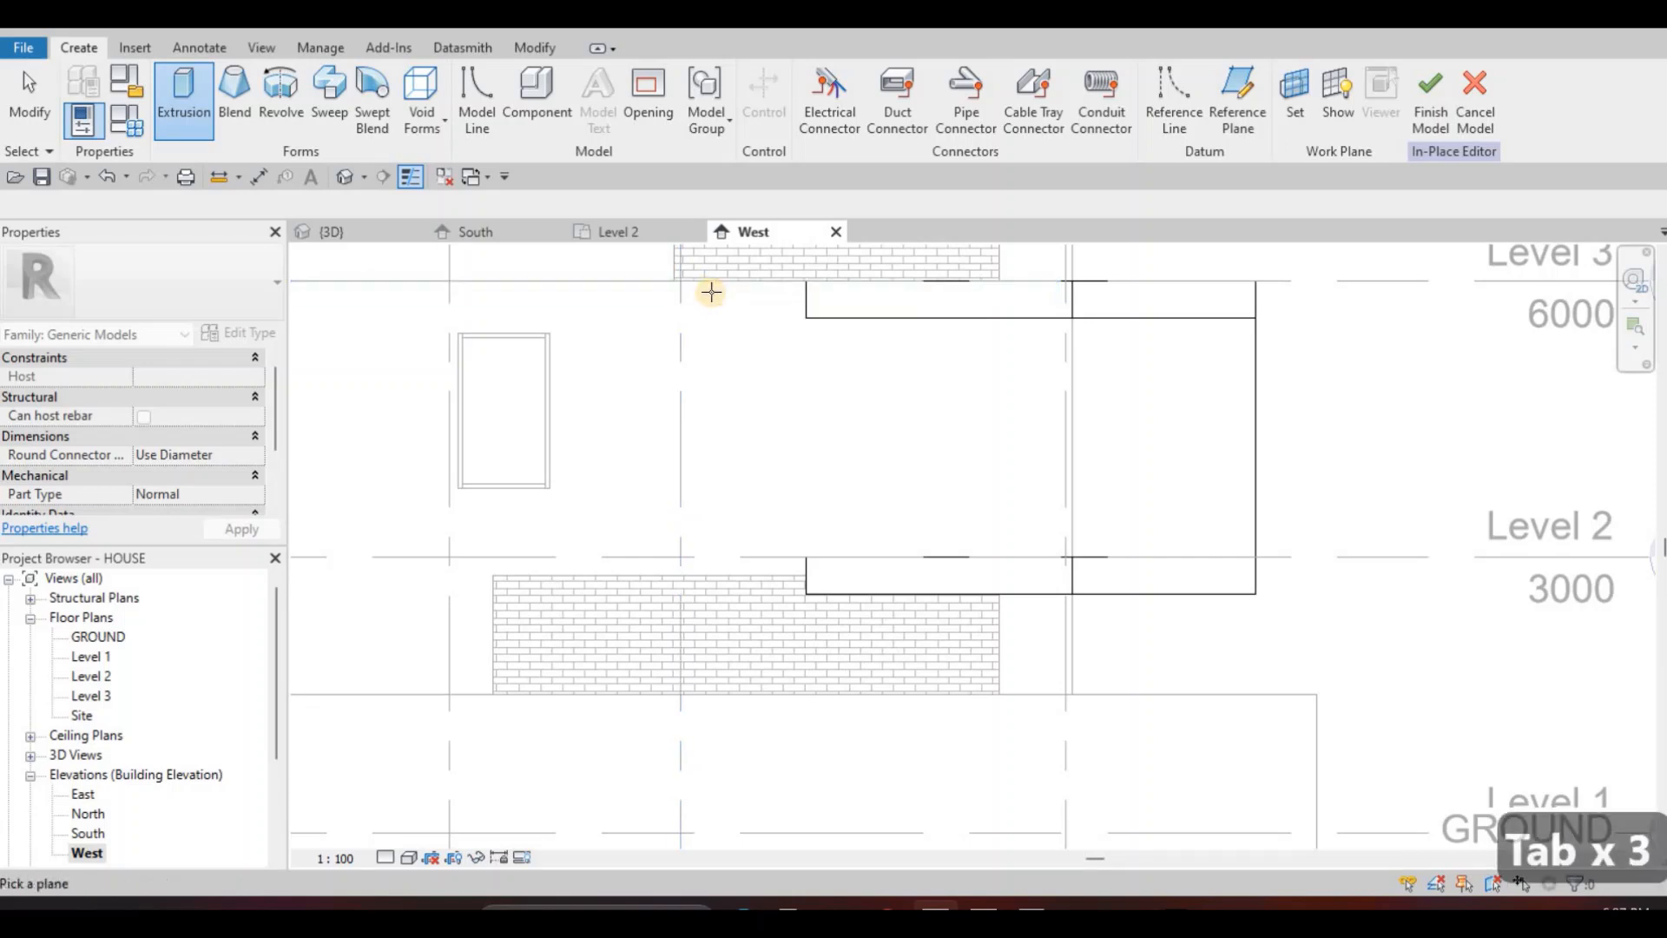
pyautogui.press('Tab')
pyautogui.click(370, 417)
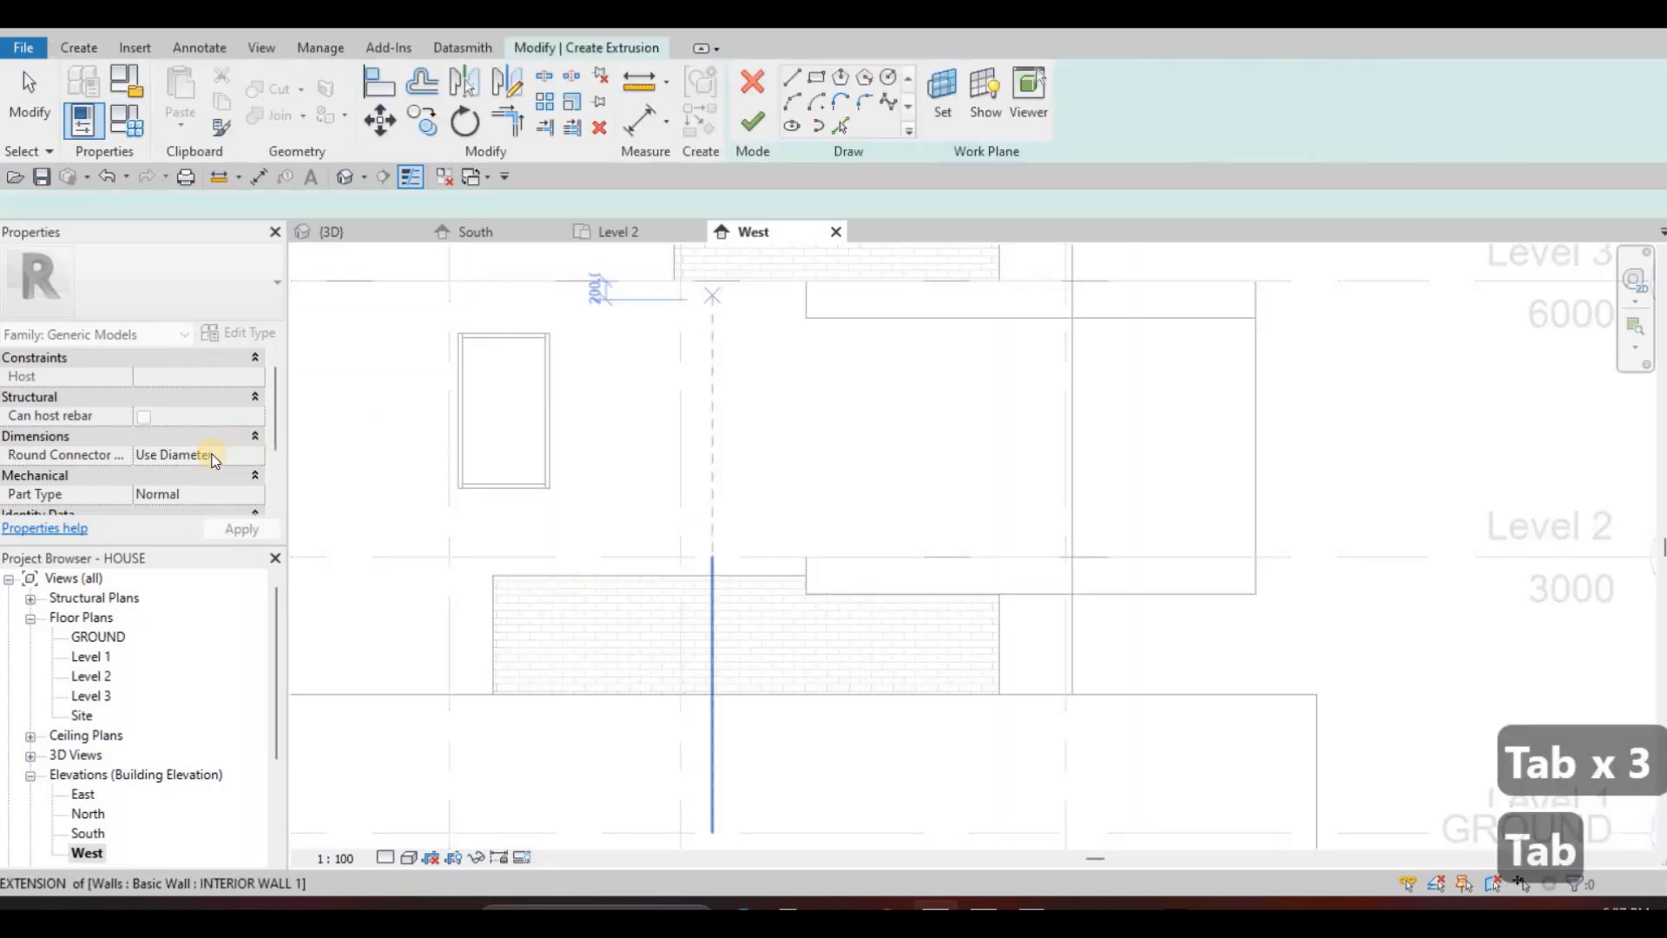
# Sketch a 400 mm wide upright rectangle from Level 3 to the lower strip's underside, against the strips' back ends, and finish the extrusion.
pyautogui.click(816, 81)
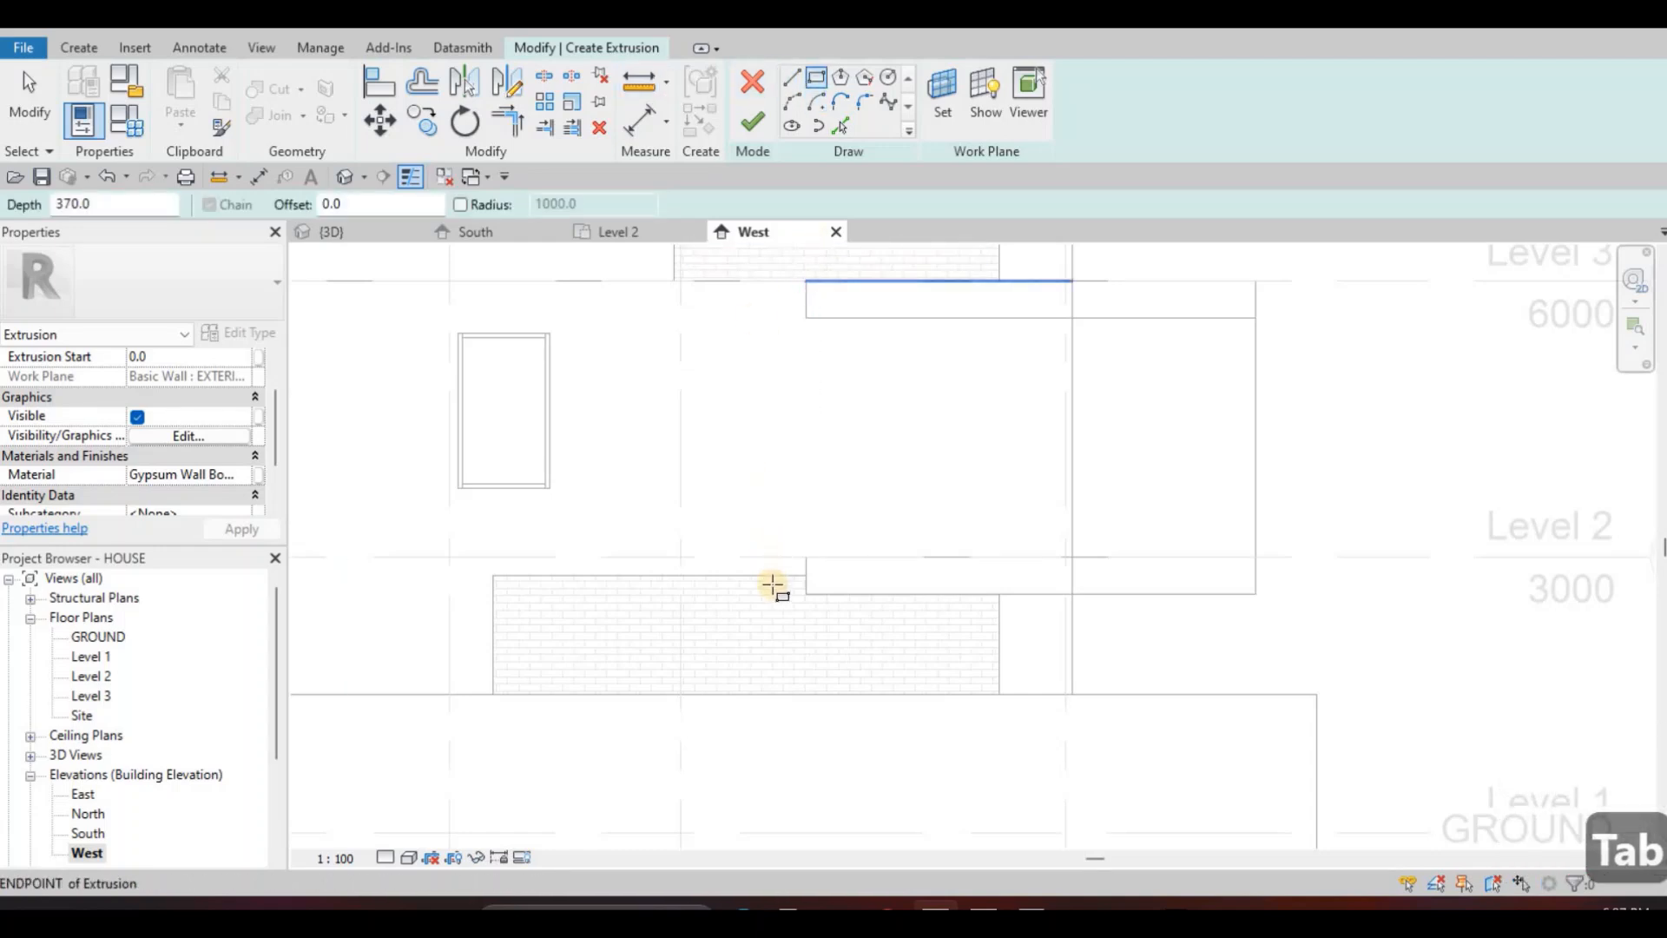
pyautogui.click(806, 281)
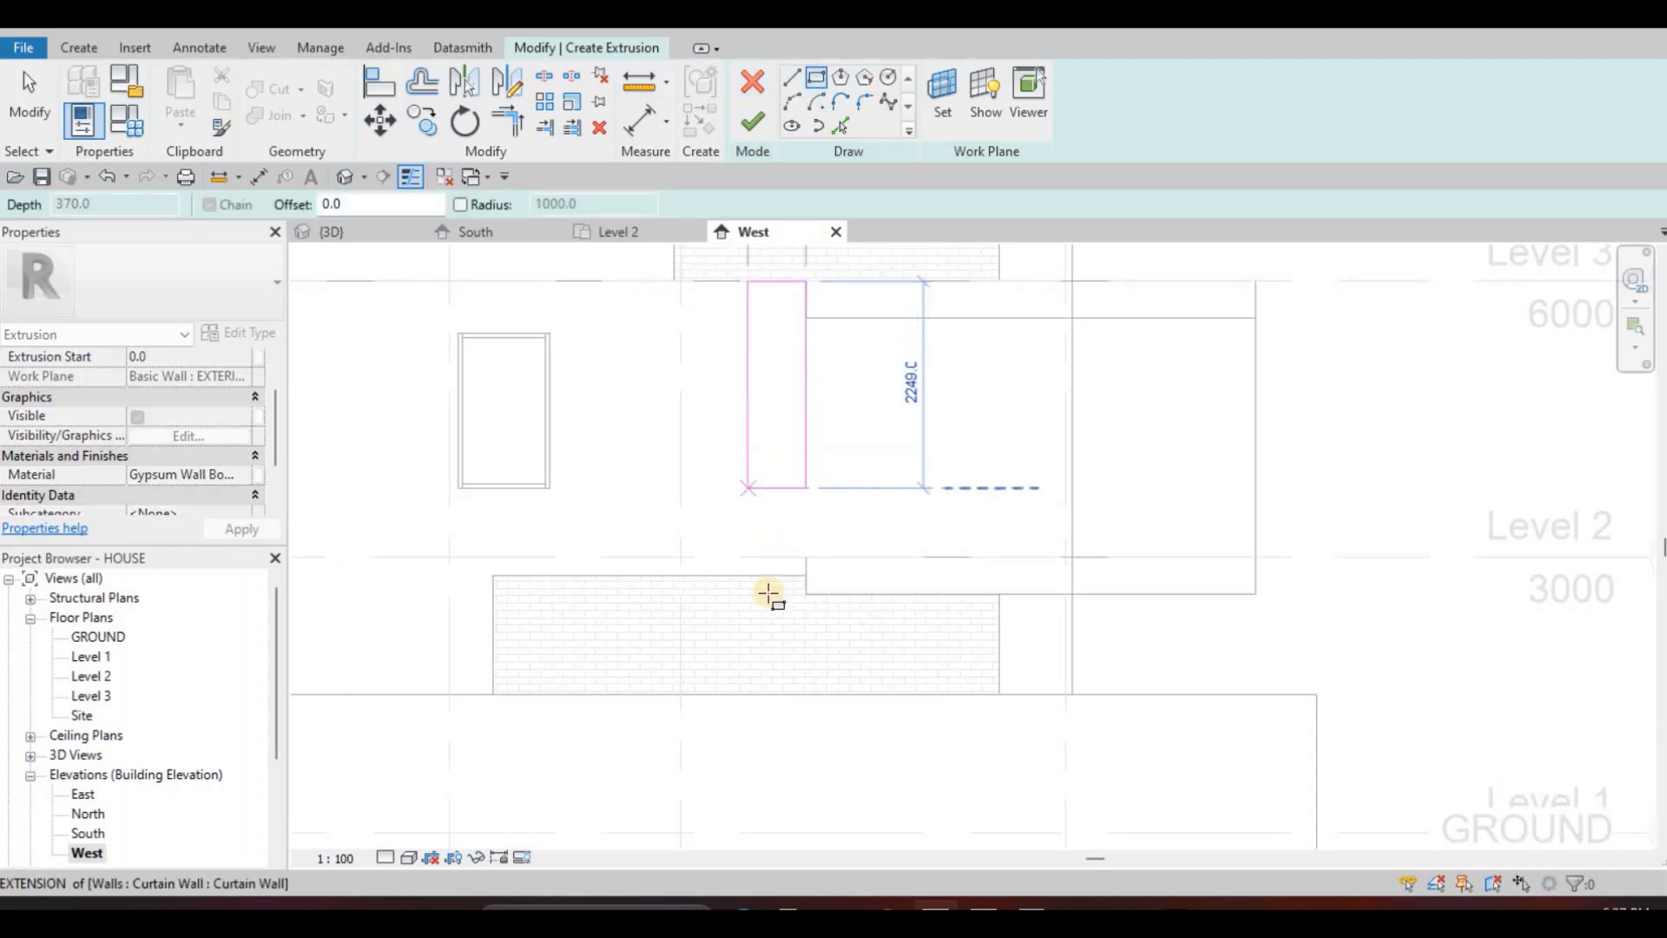
pyautogui.click(774, 377)
pyautogui.press('Escape')
pyautogui.press('Escape')
pyautogui.moveTo(797, 248); pyautogui.dragTo(796, 377, button='middle')
pyautogui.write('40')
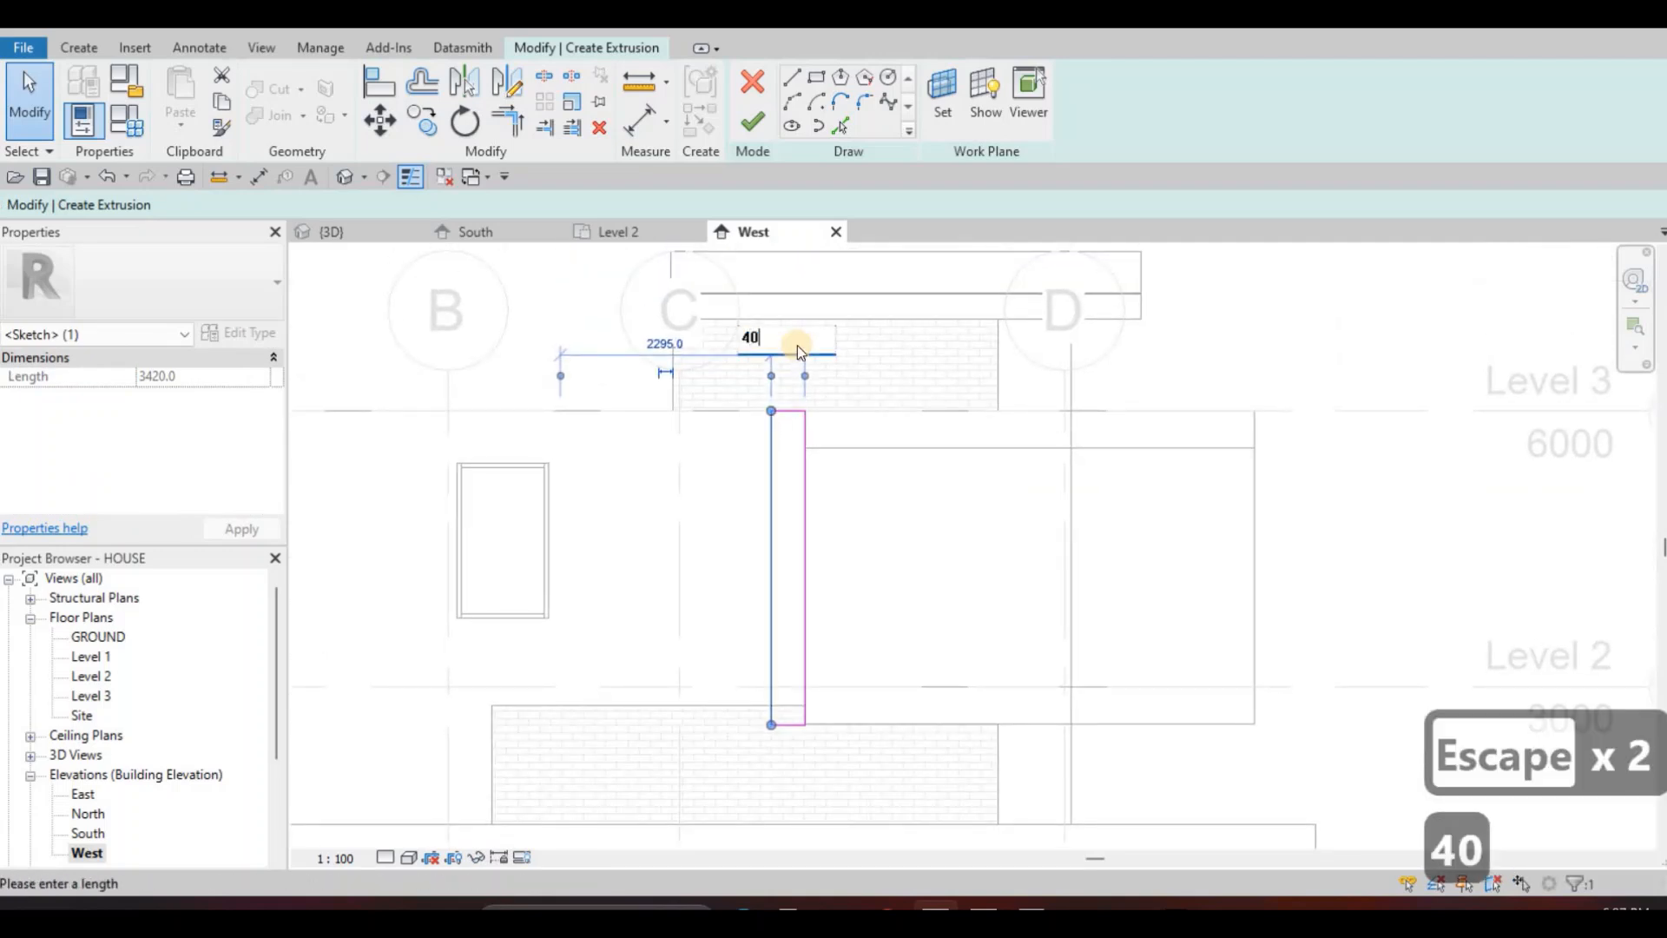
pyautogui.press('Return')
pyautogui.press('Escape')
pyautogui.press('Escape')
pyautogui.click(753, 126)
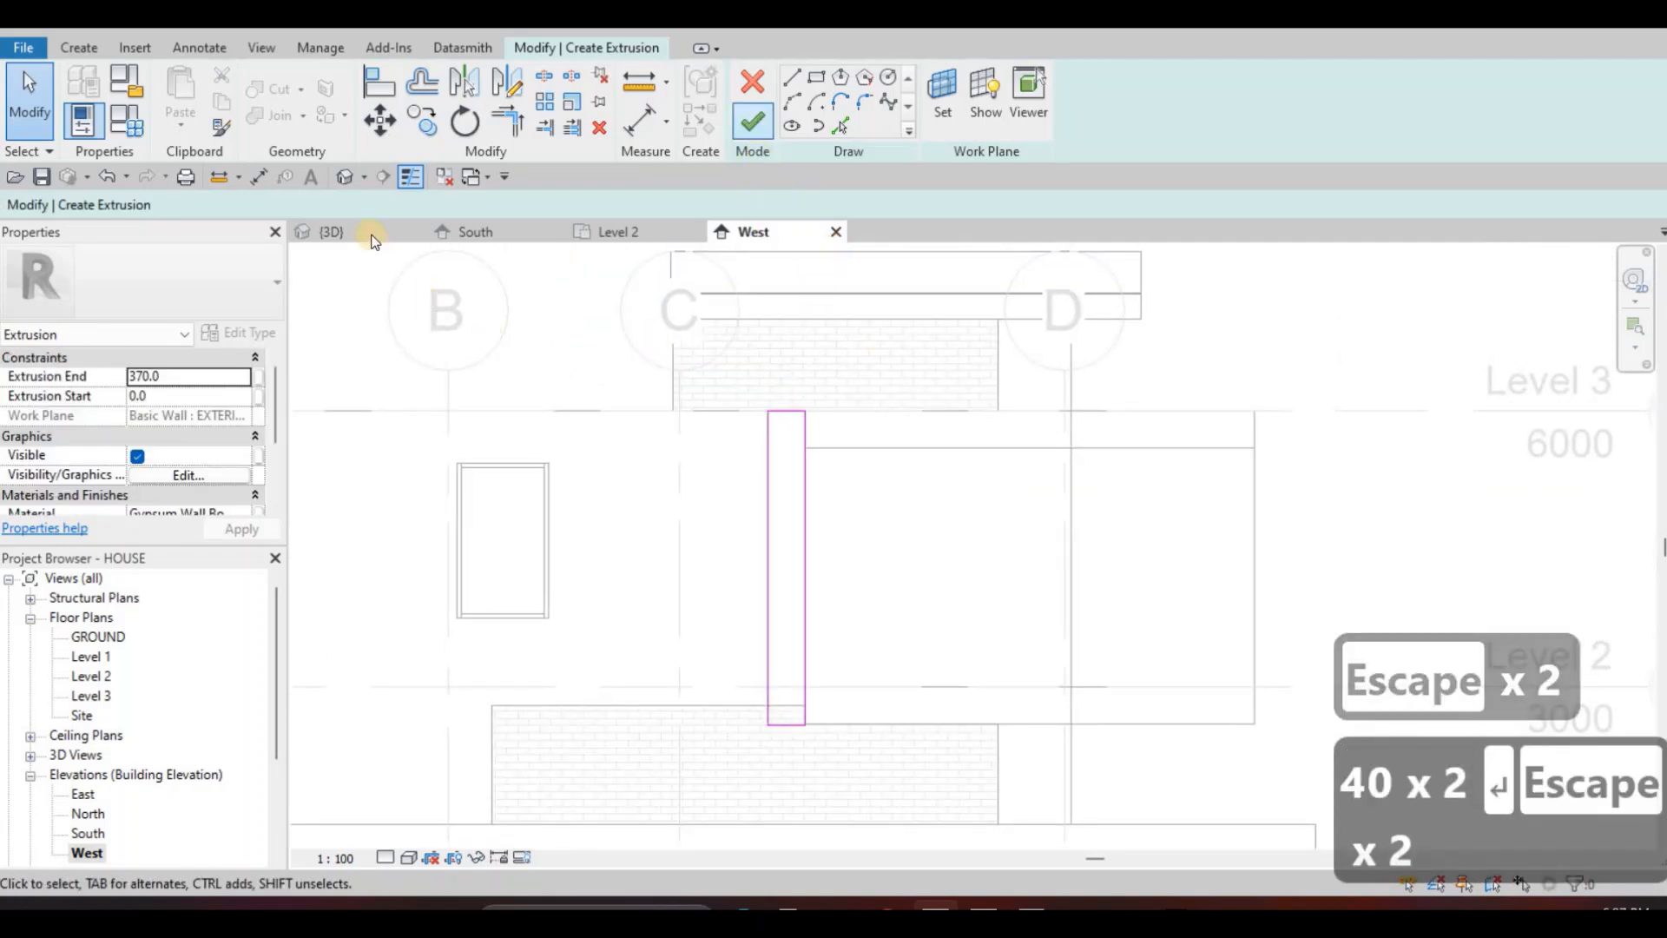
# In the 3D view, align the upright strip's outer face with the outer face of the west horizontal strips.
pyautogui.click(362, 236)
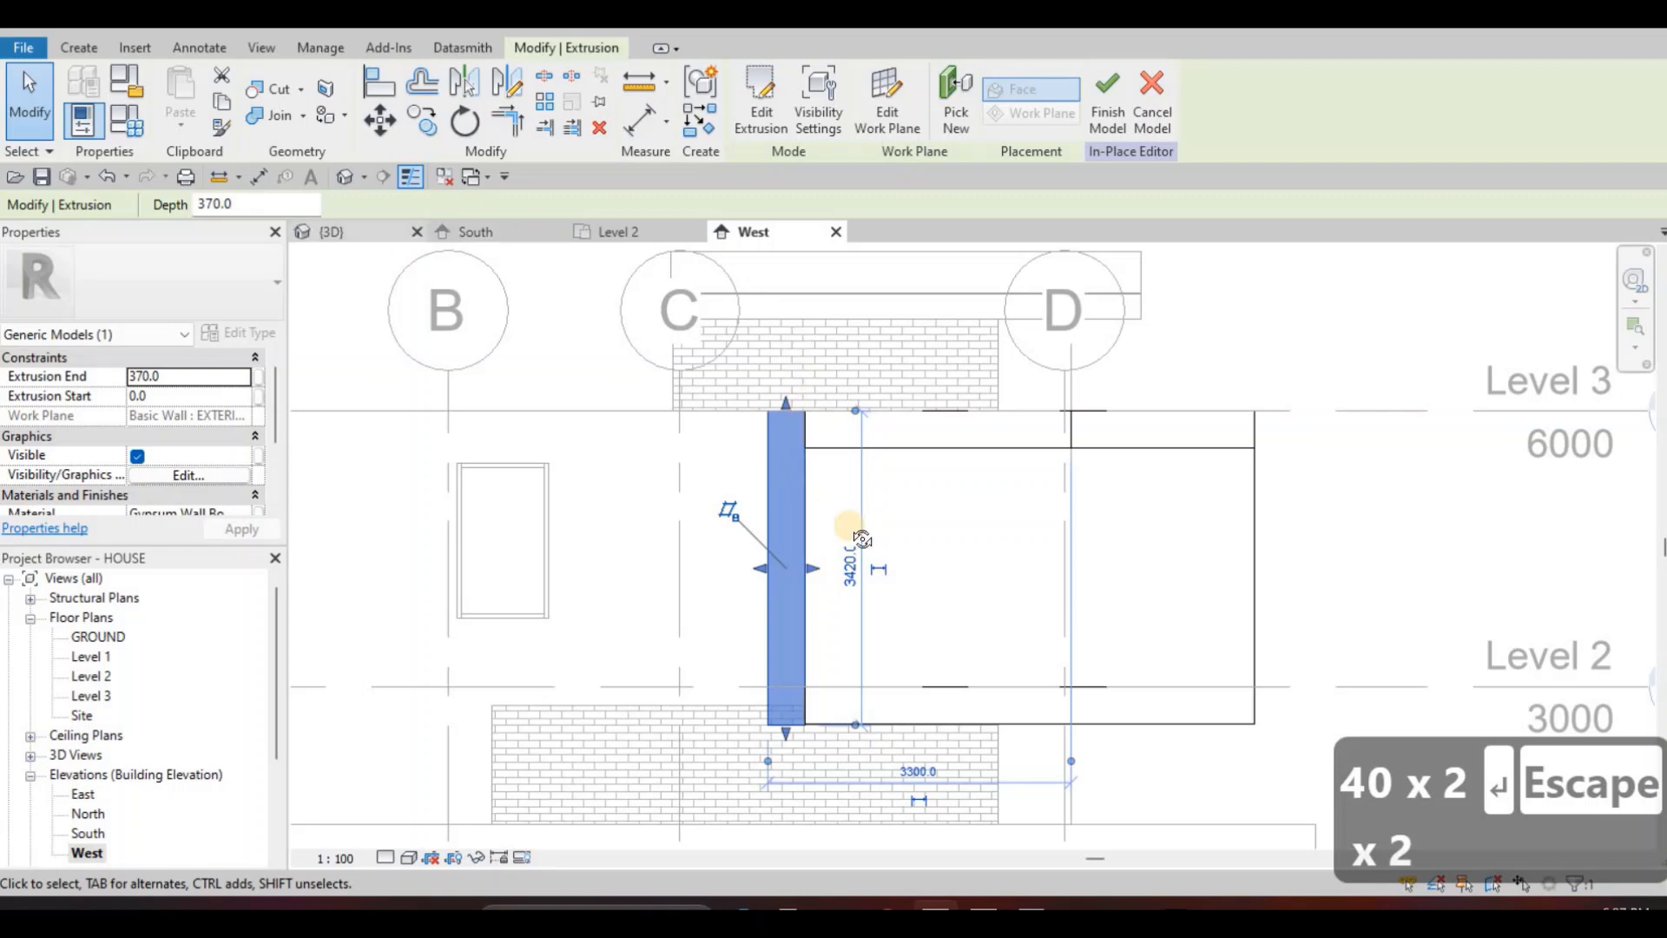
pyautogui.keyDown('shift'); pyautogui.moveTo(873, 516); pyautogui.dragTo(874, 506, button='middle'); pyautogui.keyUp('shift')
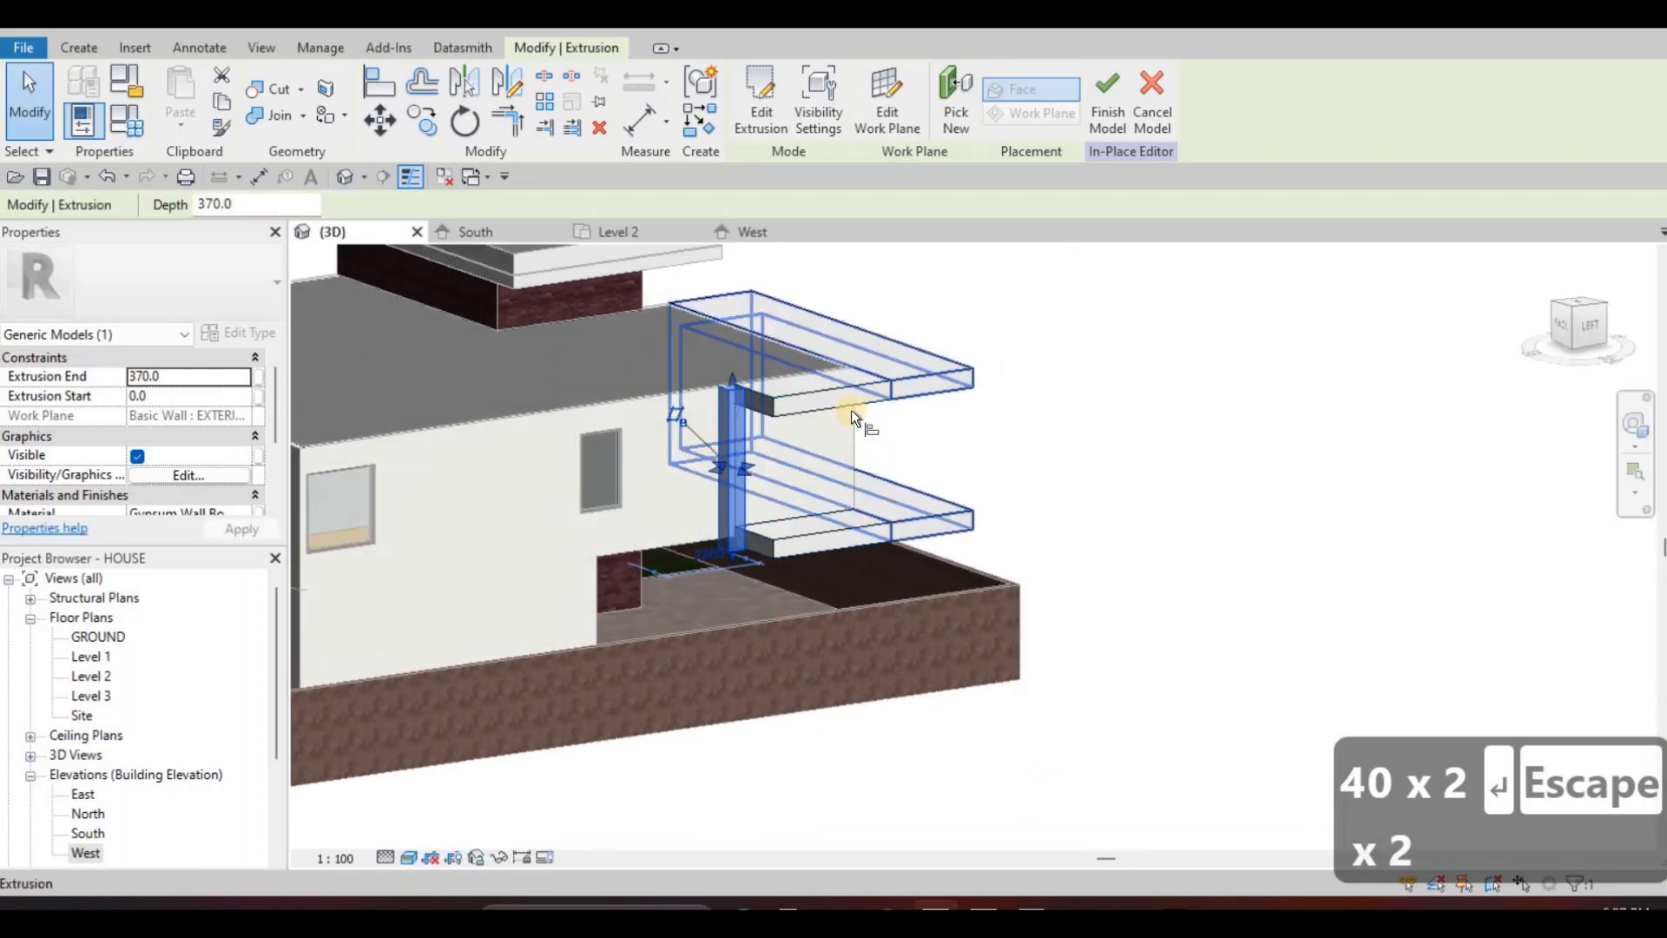
pyautogui.press('a')
pyautogui.press('l')
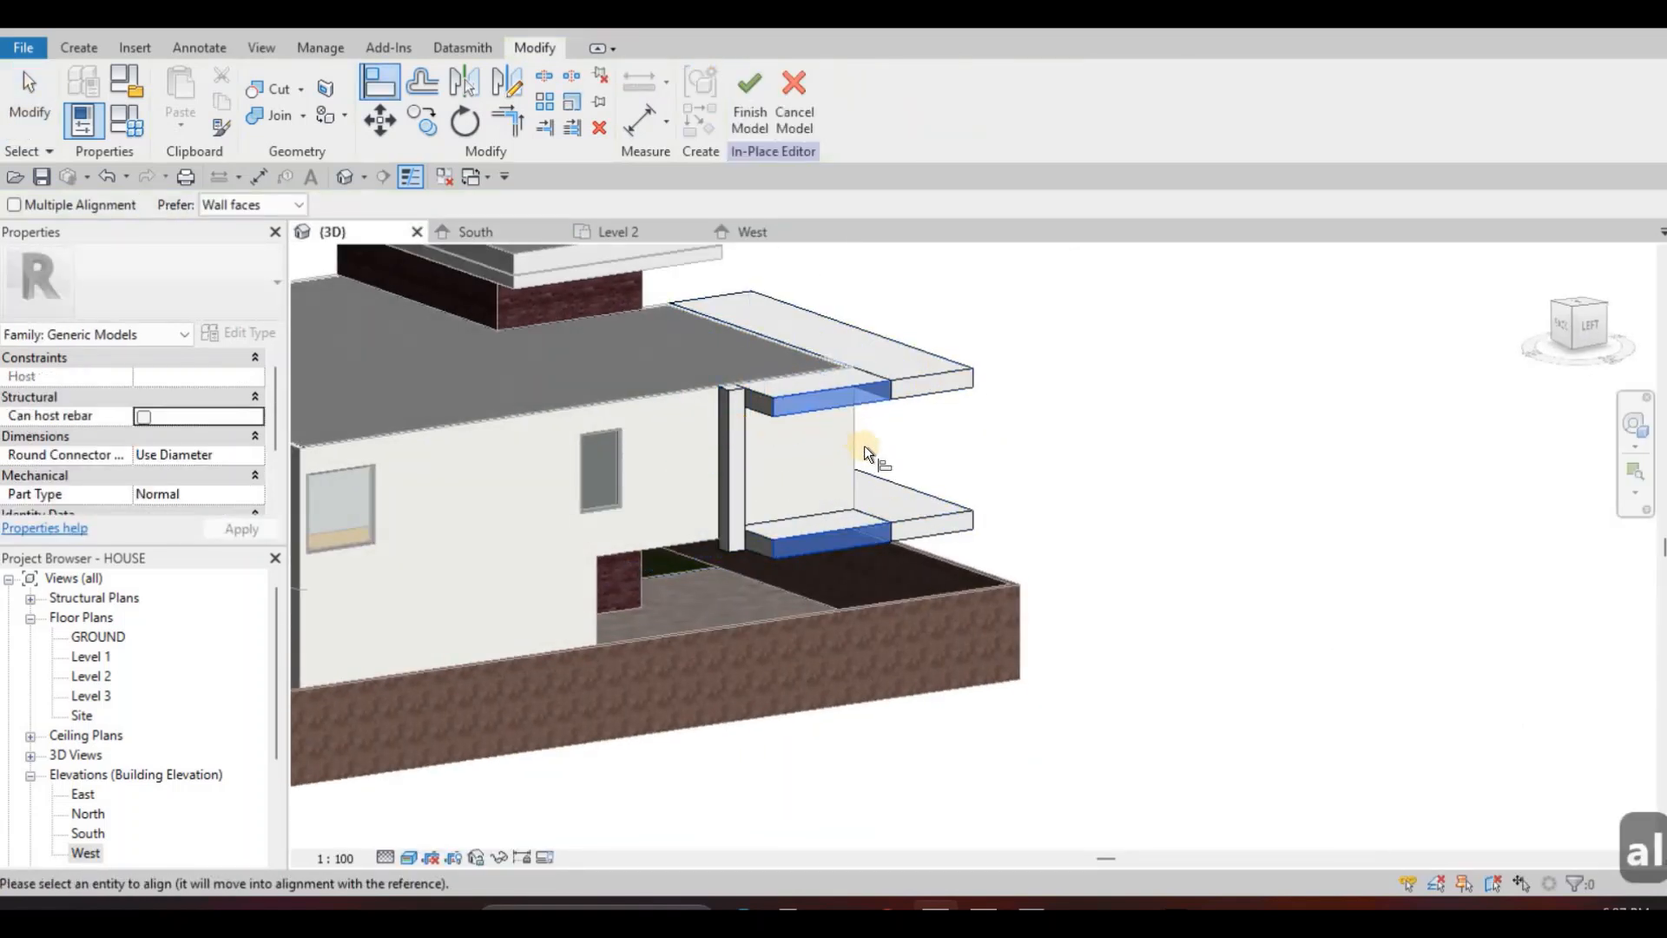
pyautogui.press('Escape')
pyautogui.keyDown('shift'); pyautogui.moveTo(888, 506); pyautogui.dragTo(863, 581, button='middle'); pyautogui.keyUp('shift')
pyautogui.scroll(5, 863, 582)
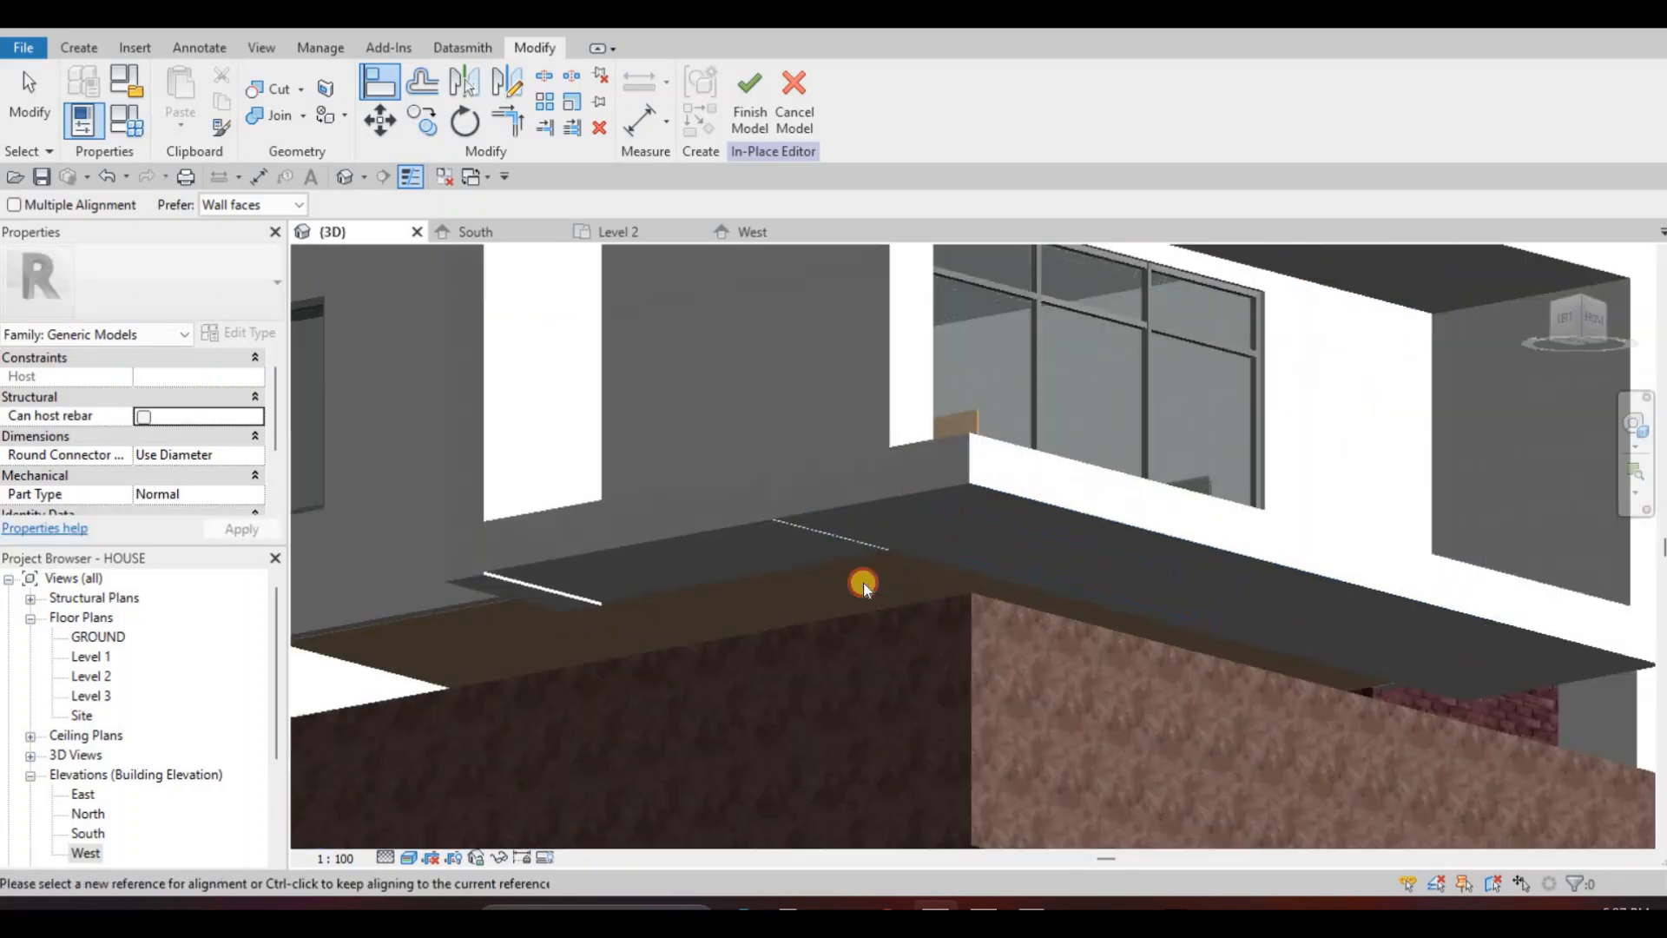
pyautogui.press('Escape')
pyautogui.press('Escape')
pyautogui.scroll(-5, 814, 619)
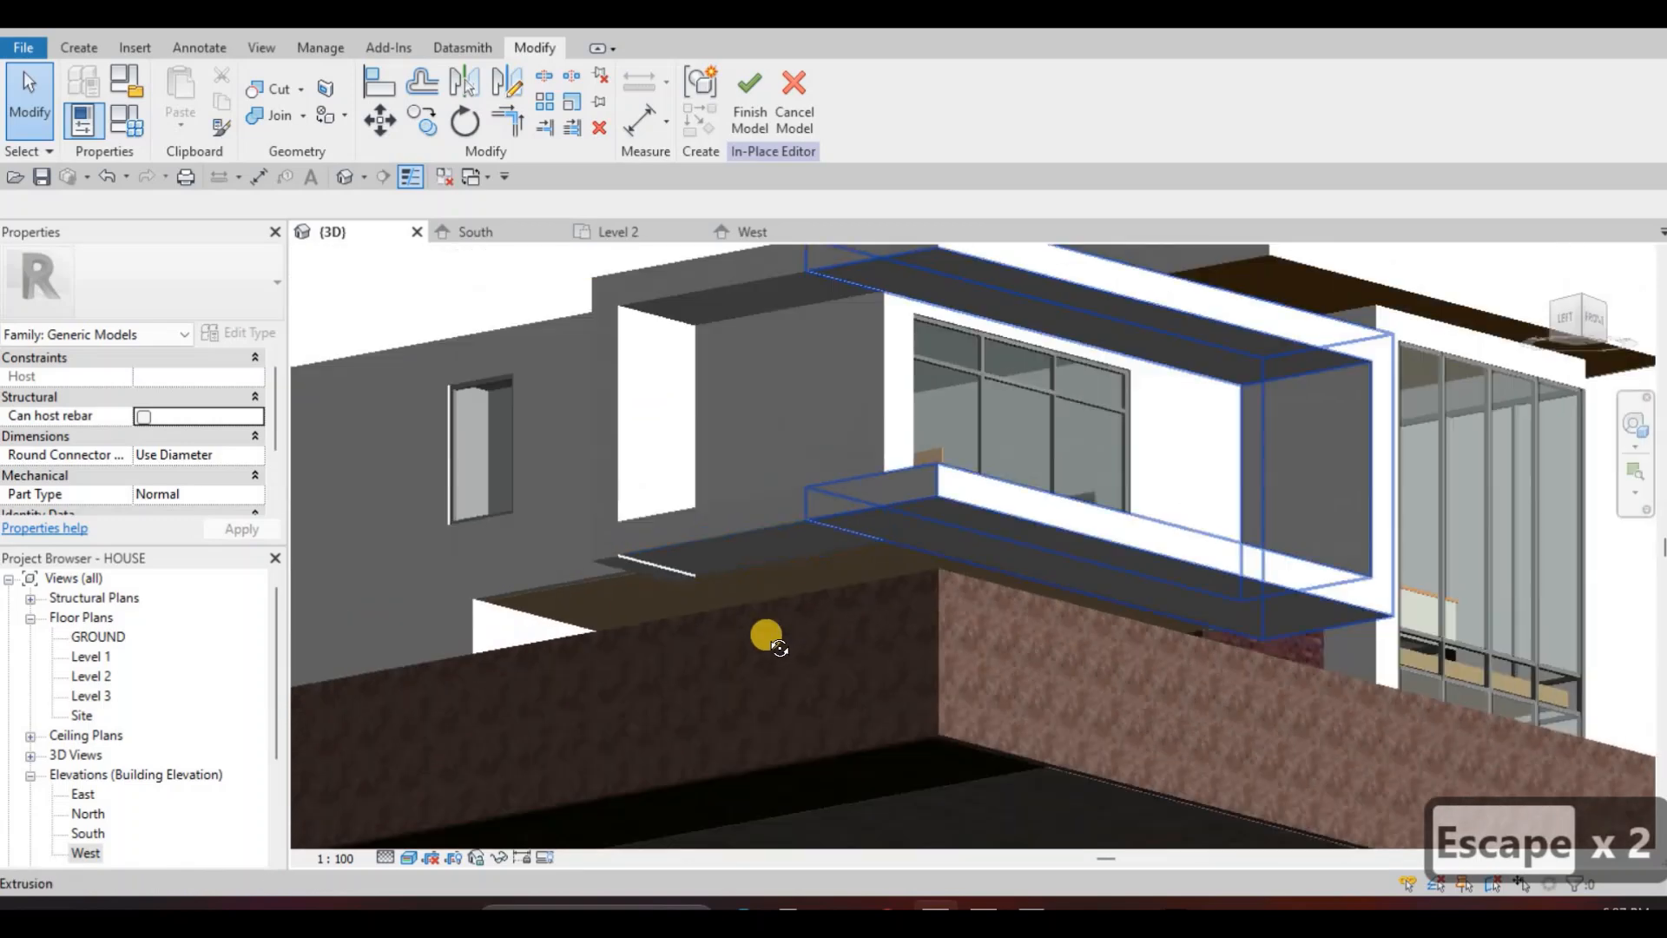
pyautogui.keyDown('shift'); pyautogui.moveTo(779, 644); pyautogui.dragTo(908, 367, button='middle'); pyautogui.keyUp('shift')
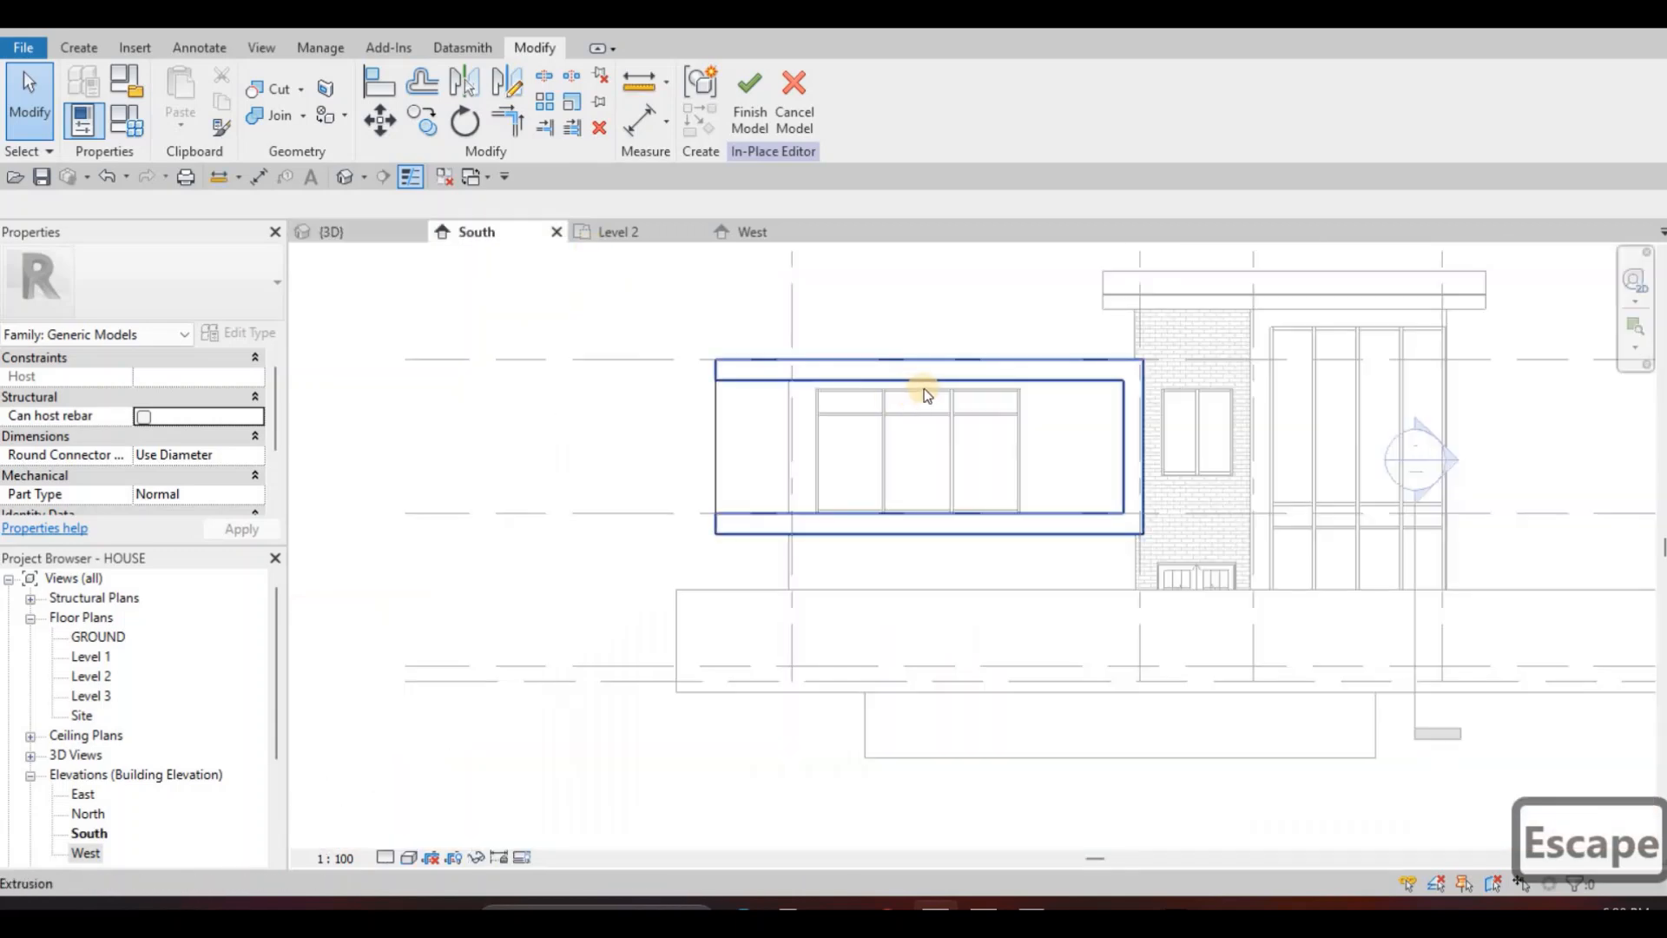
# Finish the in-place frame and, in the South elevation, stretch the bedroom curtain wall's top up to the upper strip's underside.
pyautogui.scroll(2, 924, 388)
pyautogui.scroll(2, 907, 397)
pyautogui.press('Escape')
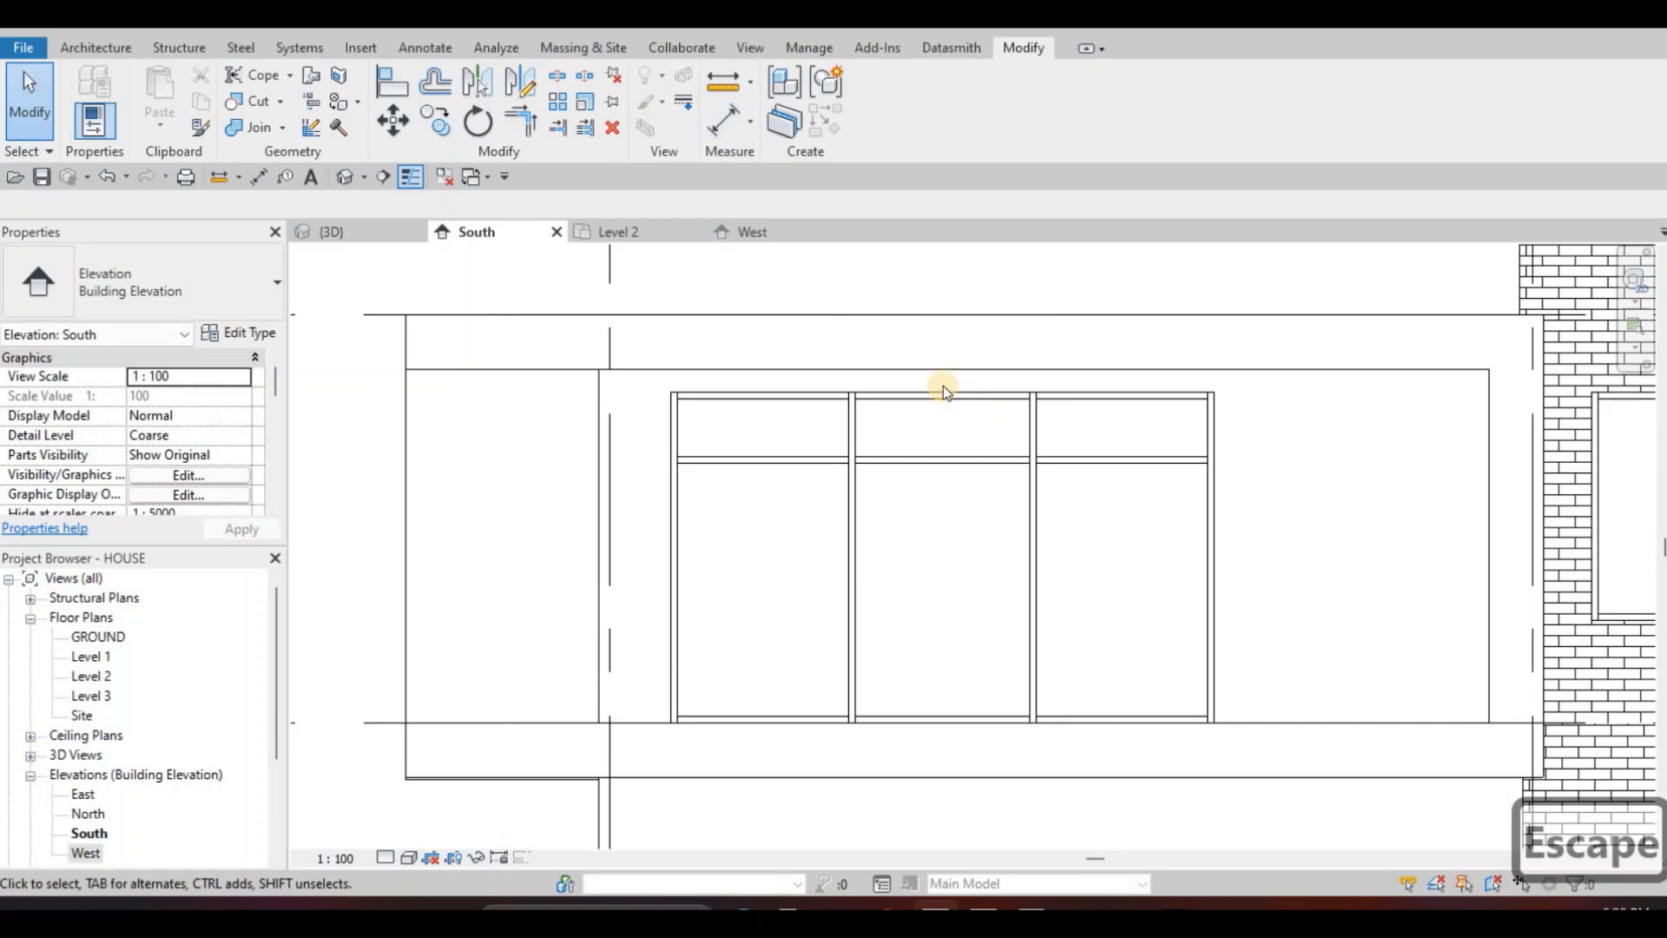
pyautogui.press('Escape')
pyautogui.click(952, 388)
pyautogui.moveTo(952, 388)
pyautogui.mouseDown()
pyautogui.moveTo(960, 342)
pyautogui.moveTo(955, 364)
pyautogui.mouseUp()
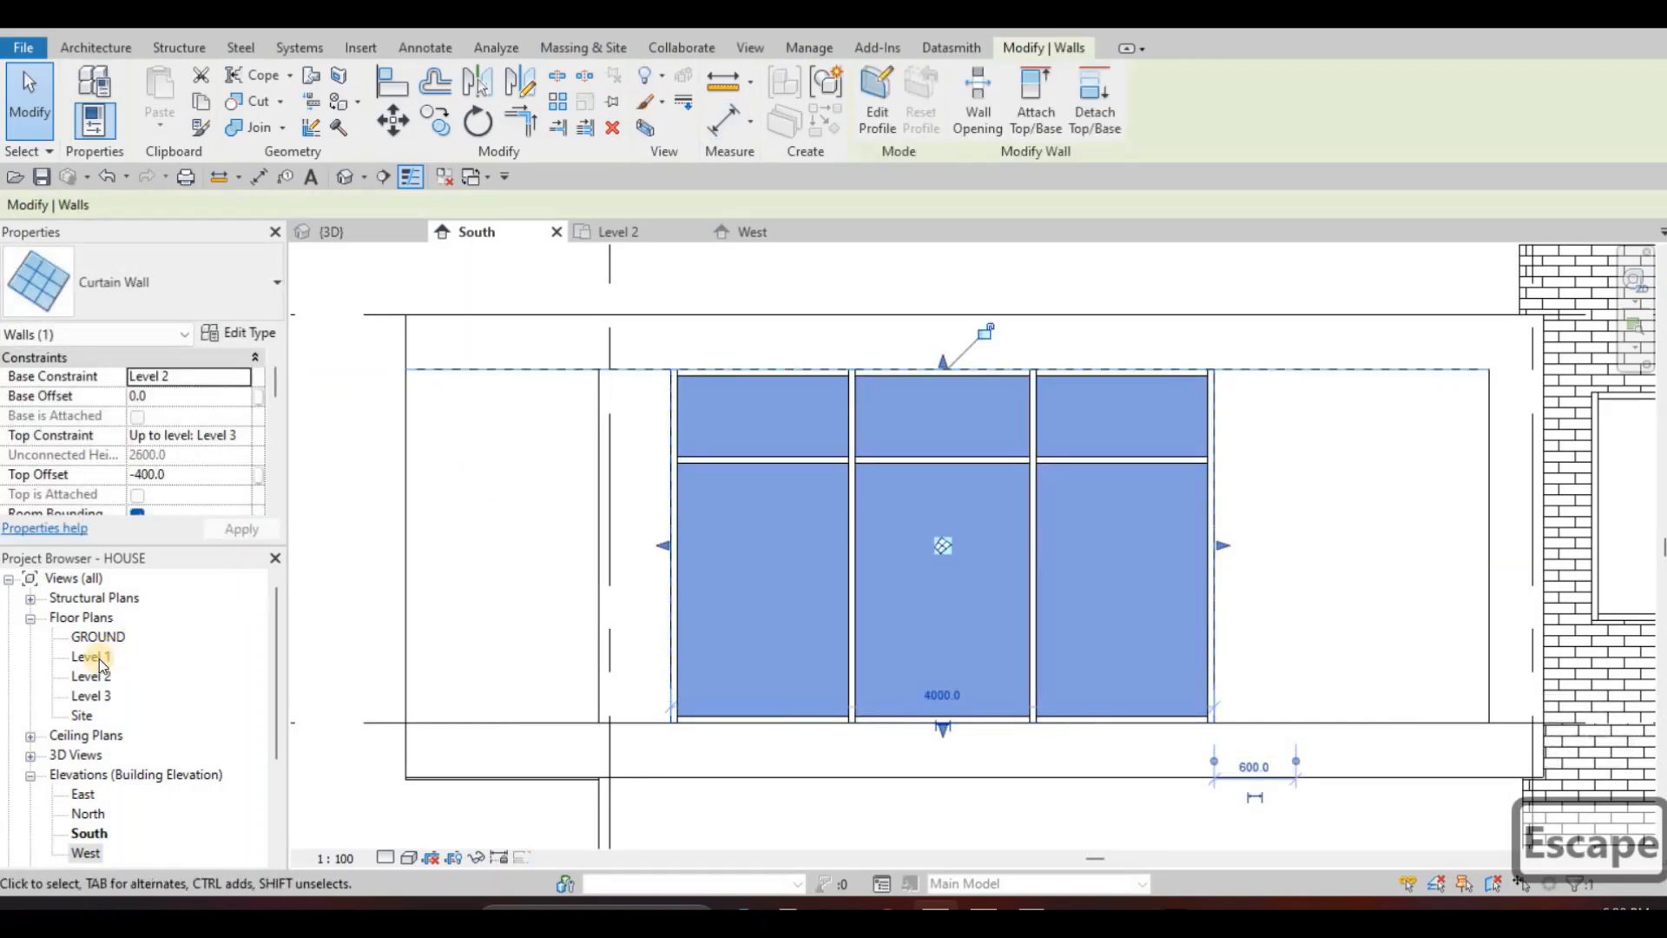
# In the Level 2 plan, extend the curtain wall's east end to the bedroom's interior partition, making it 4550 mm long.
pyautogui.doubleClick(192, 676)
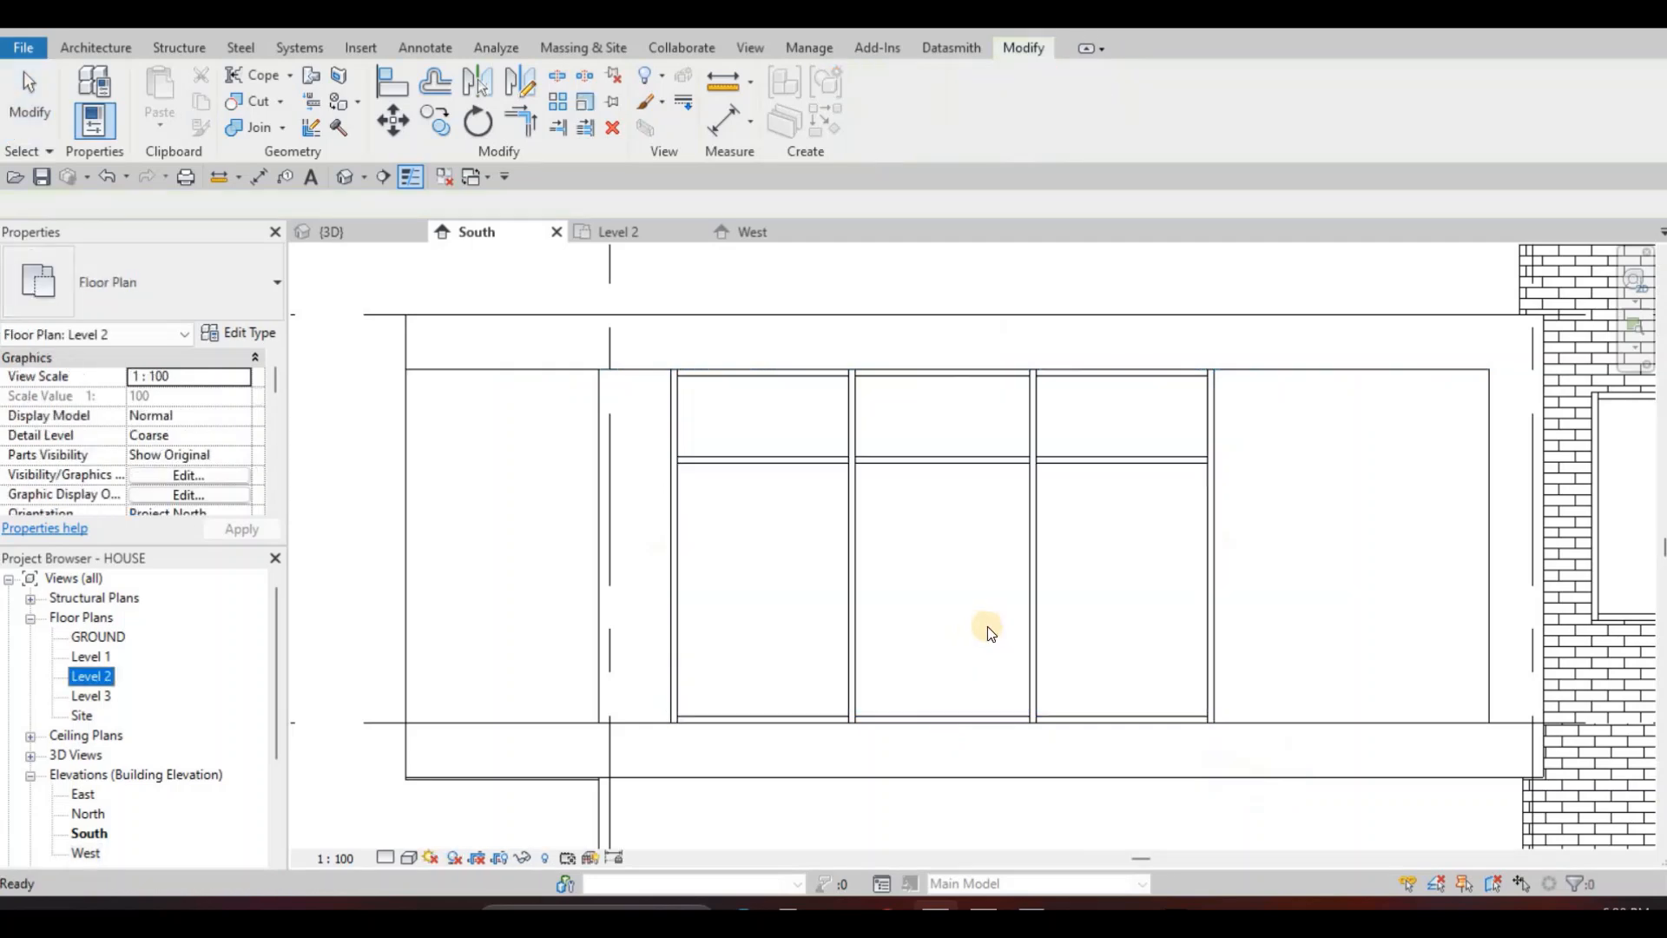
pyautogui.scroll(4, 1020, 662)
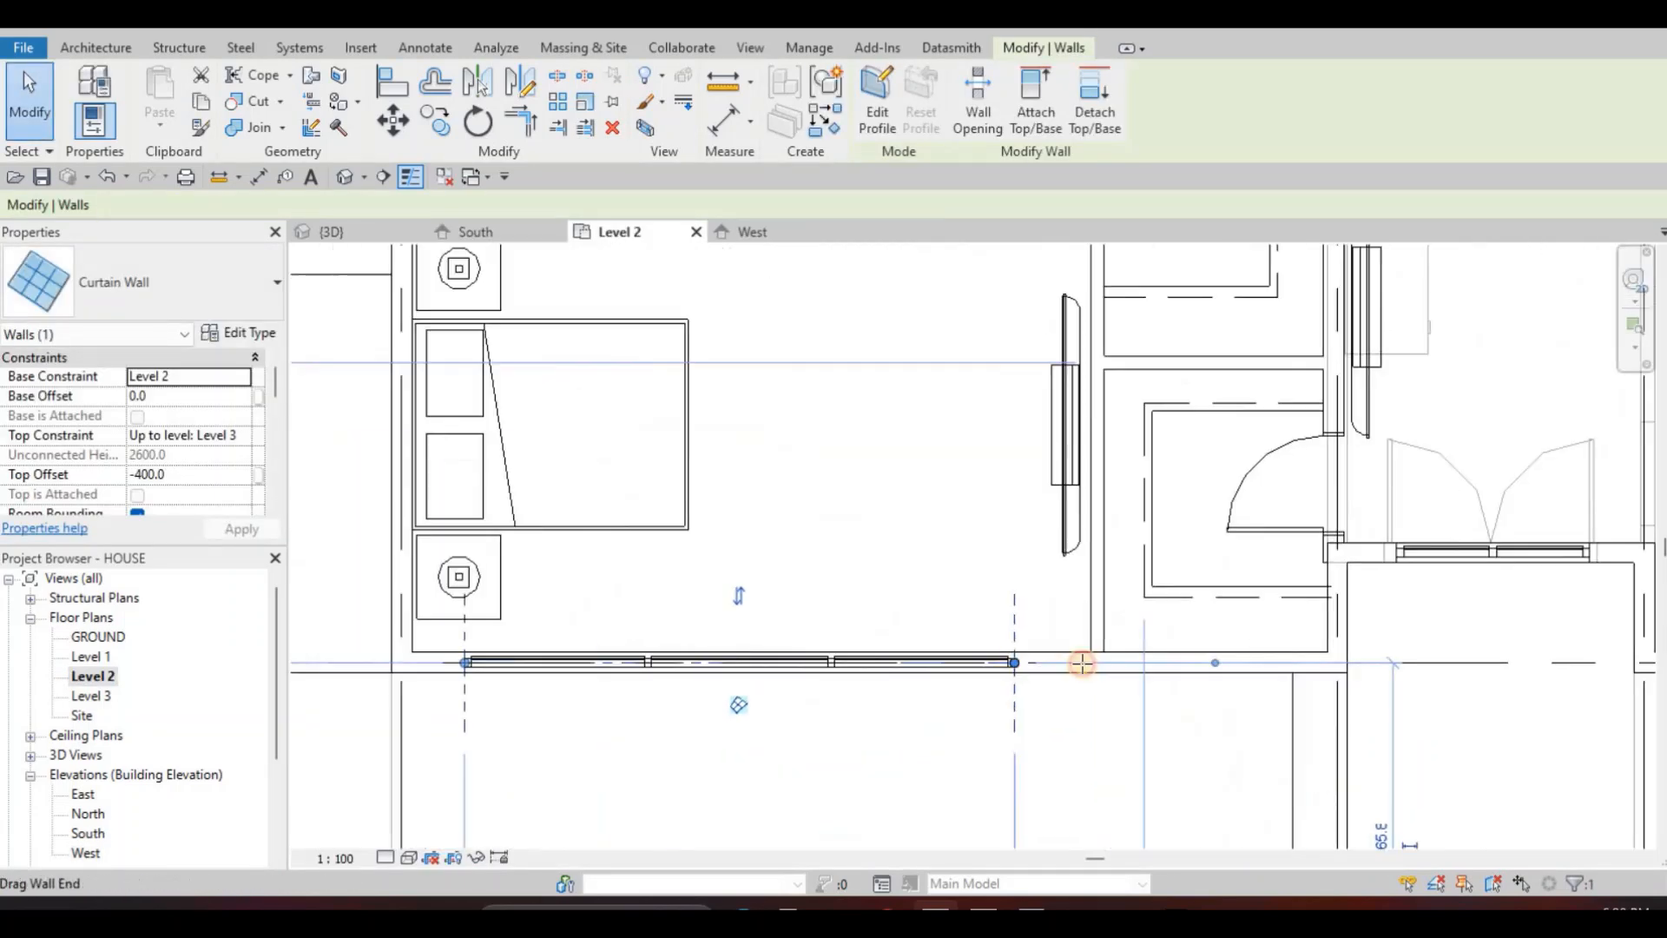
pyautogui.moveTo(1087, 666); pyautogui.dragTo(1103, 668)
pyautogui.scroll(2, 1102, 669)
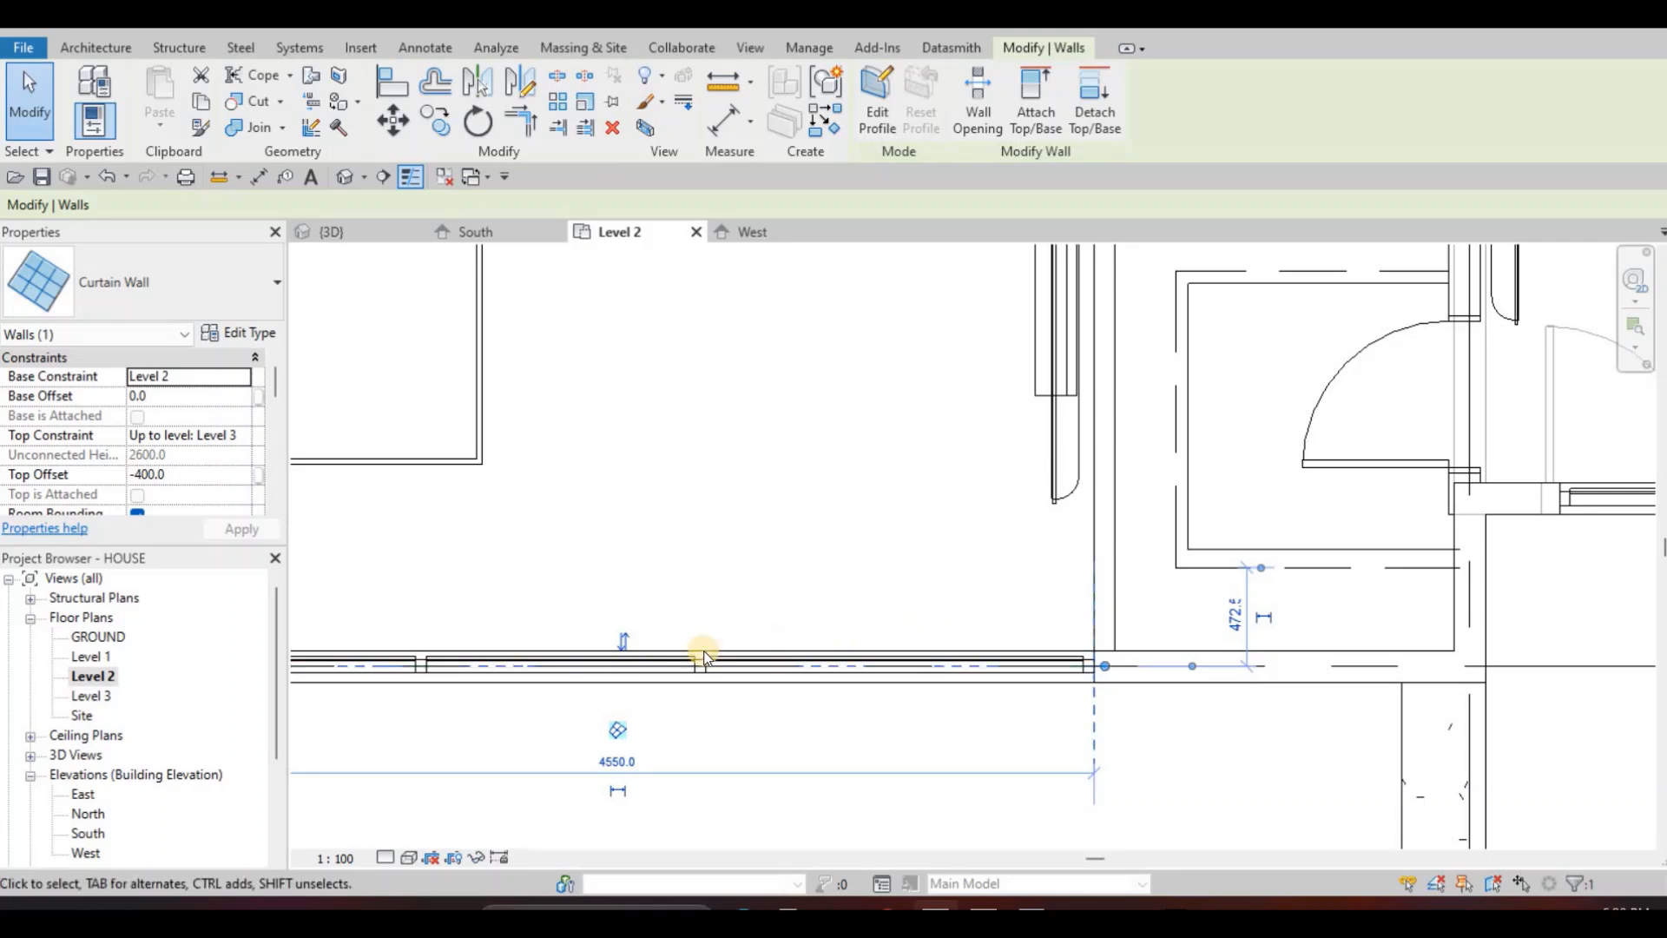
# Extend the curtain wall's west end to the inner face of the west exterior wall.
pyautogui.scroll(-3, 704, 651)
pyautogui.moveTo(486, 655); pyautogui.dragTo(746, 627, button='middle')
pyautogui.scroll(2, 699, 623)
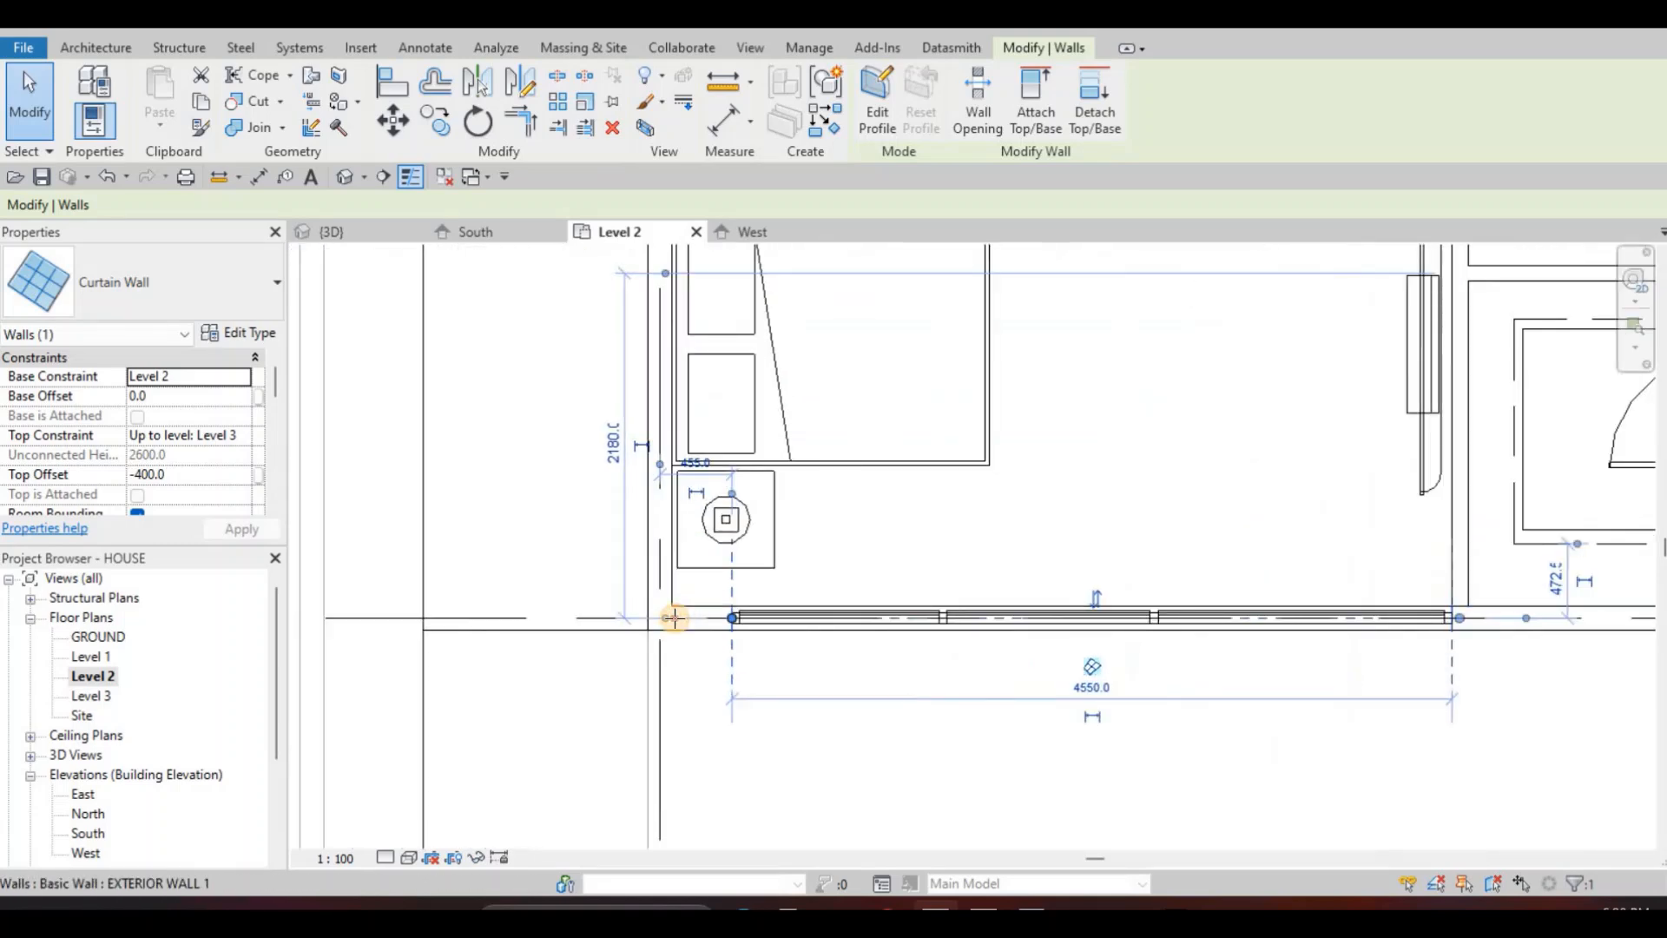
pyautogui.moveTo(675, 618); pyautogui.dragTo(677, 343)
pyautogui.moveTo(573, 300); pyautogui.dragTo(681, 521)
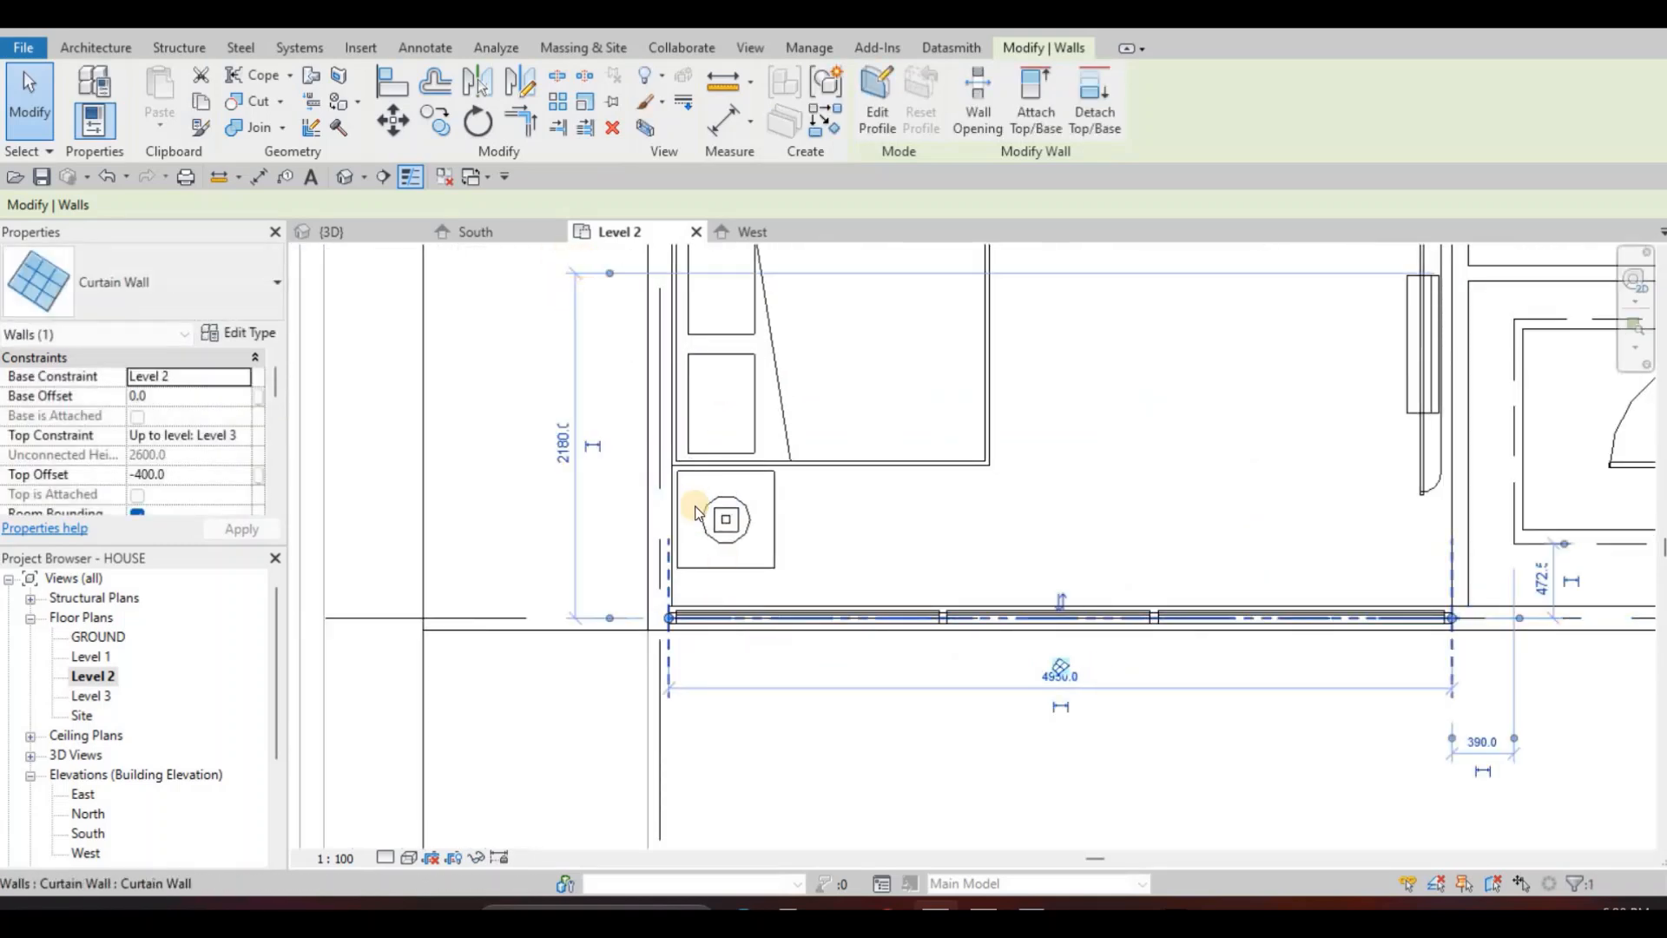
pyautogui.press('Escape')
pyautogui.scroll(2, 649, 641)
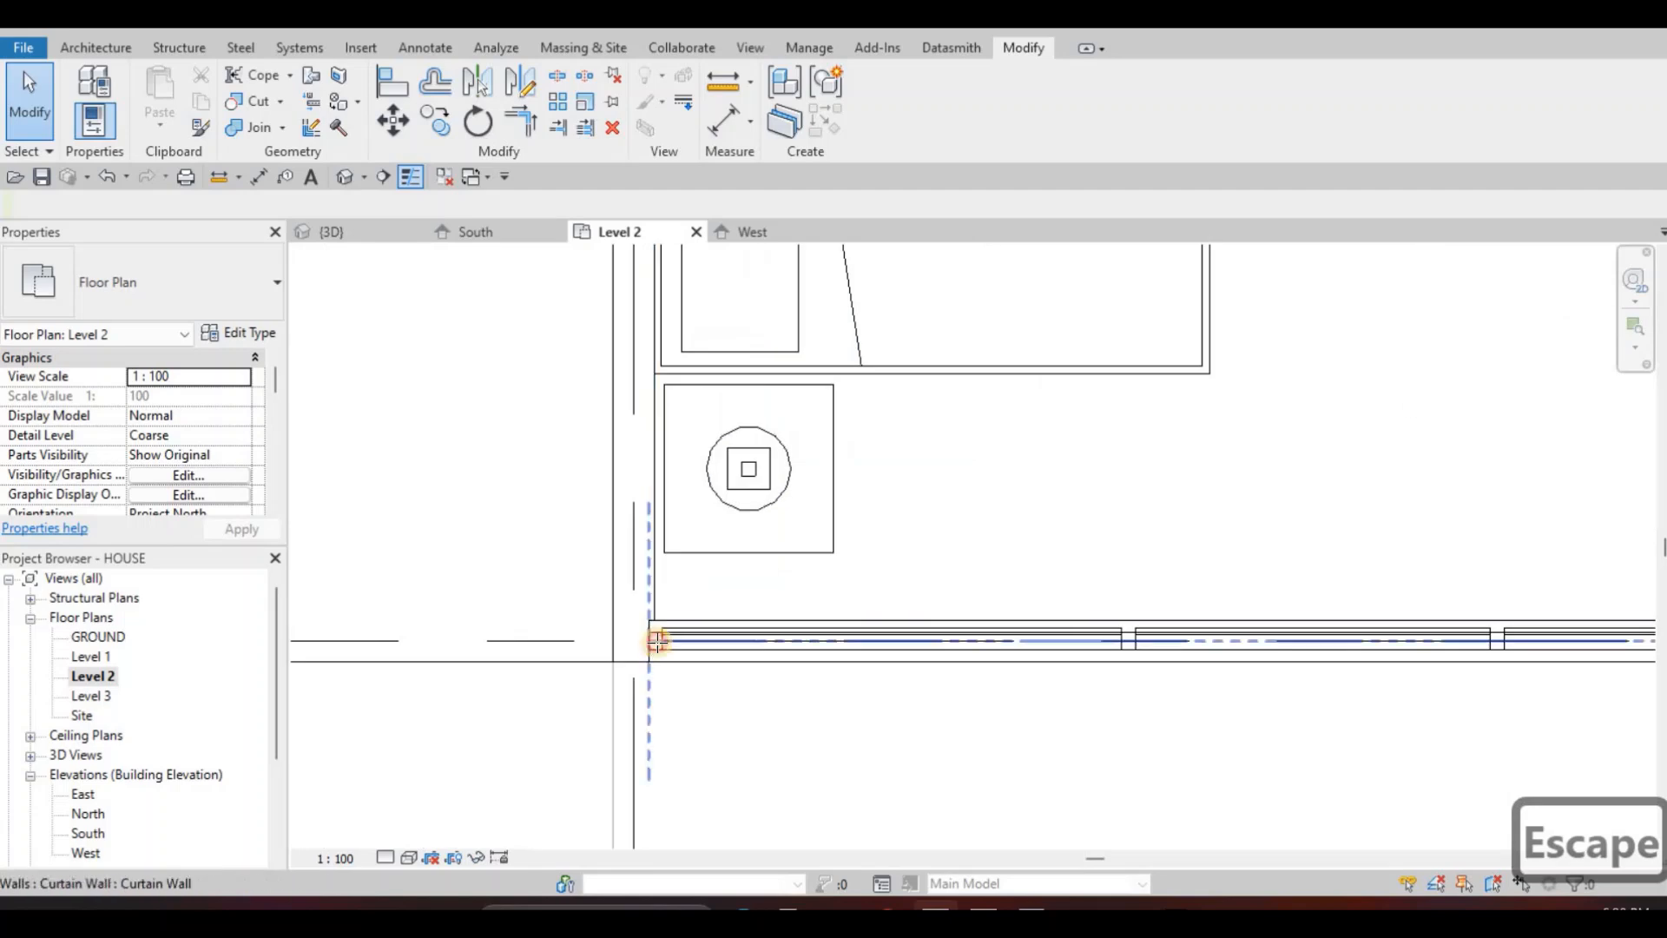
pyautogui.click(651, 640)
pyautogui.scroll(2, 656, 638)
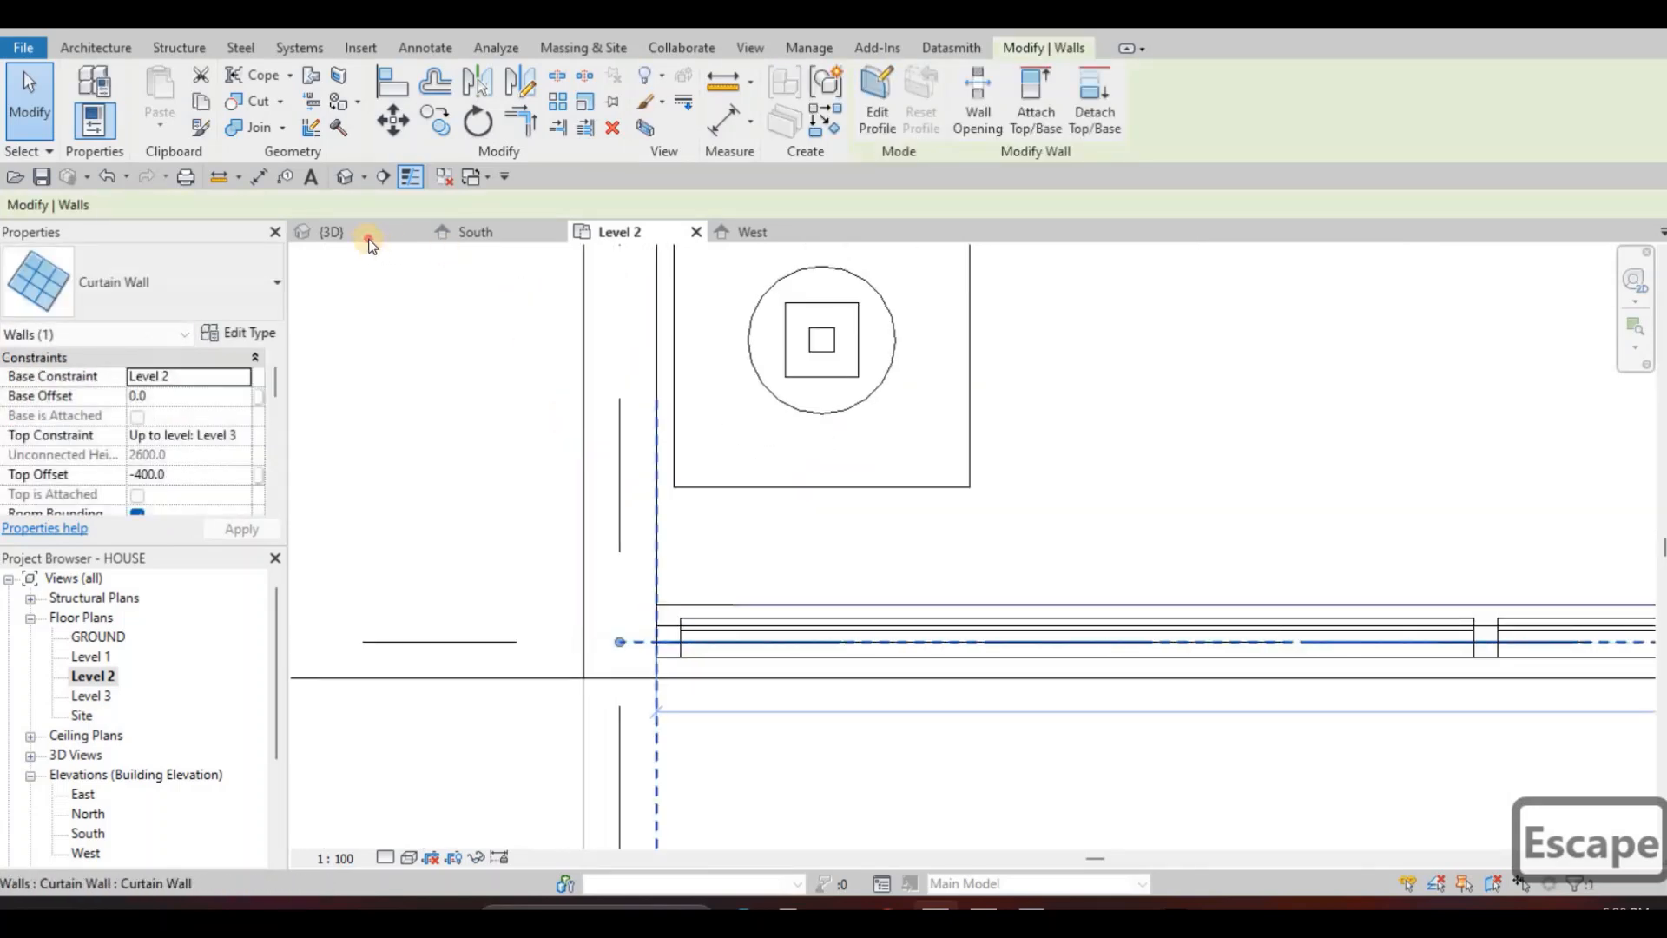
pyautogui.press('Escape')
pyautogui.press('Escape')
pyautogui.scroll(-1, 625, 487)
# In the South elevation, delete the easternmost interior vertical grid line of the bedroom curtain wall.
pyautogui.click(332, 231)
pyautogui.keyDown('shift'); pyautogui.moveTo(684, 332); pyautogui.dragTo(496, 226, button='middle'); pyautogui.keyUp('shift')
pyautogui.hotkey('ctrl', 'Tab')
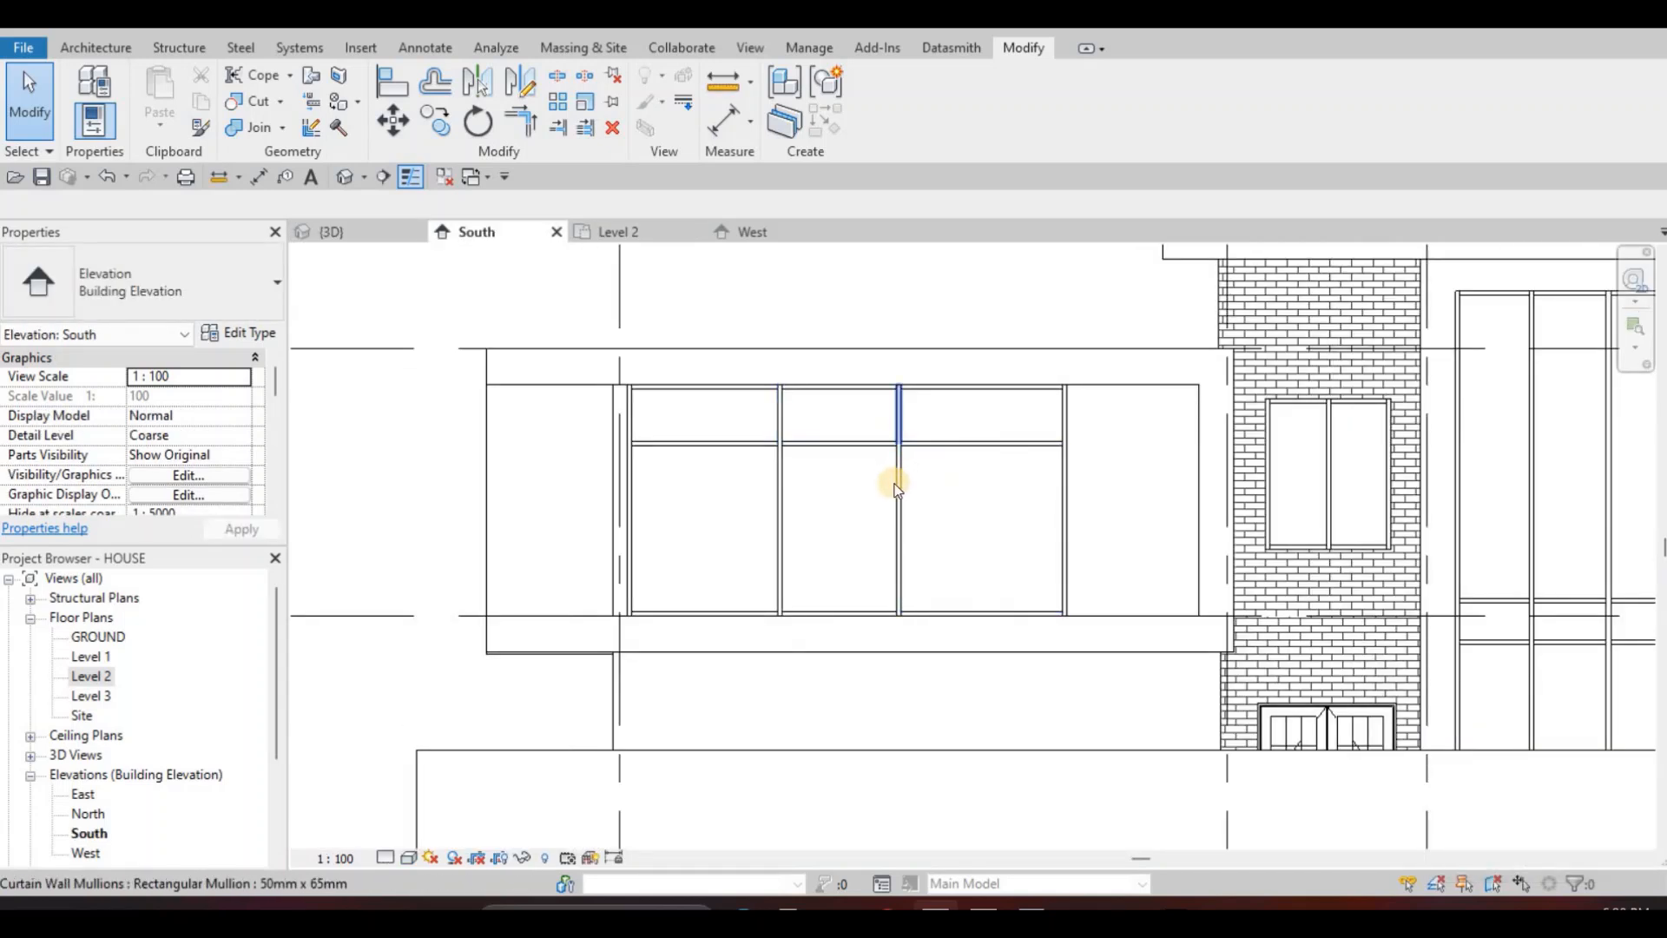
pyautogui.press('Tab')
pyautogui.press('Tab')
pyautogui.press('Tab')
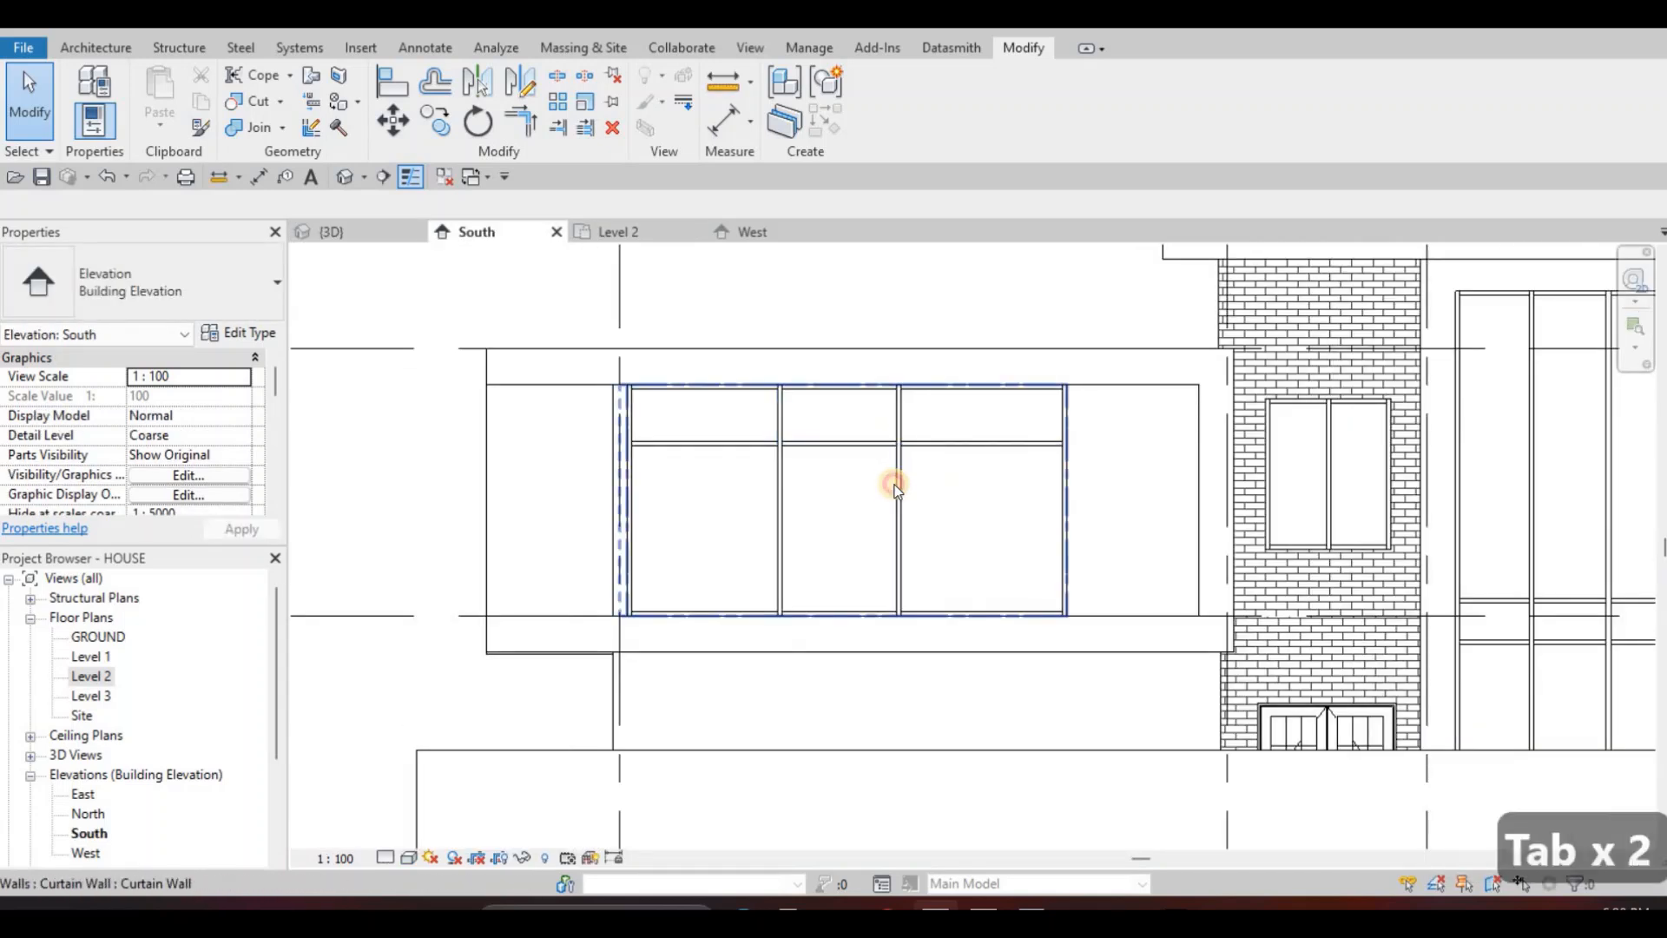
pyautogui.click(873, 502)
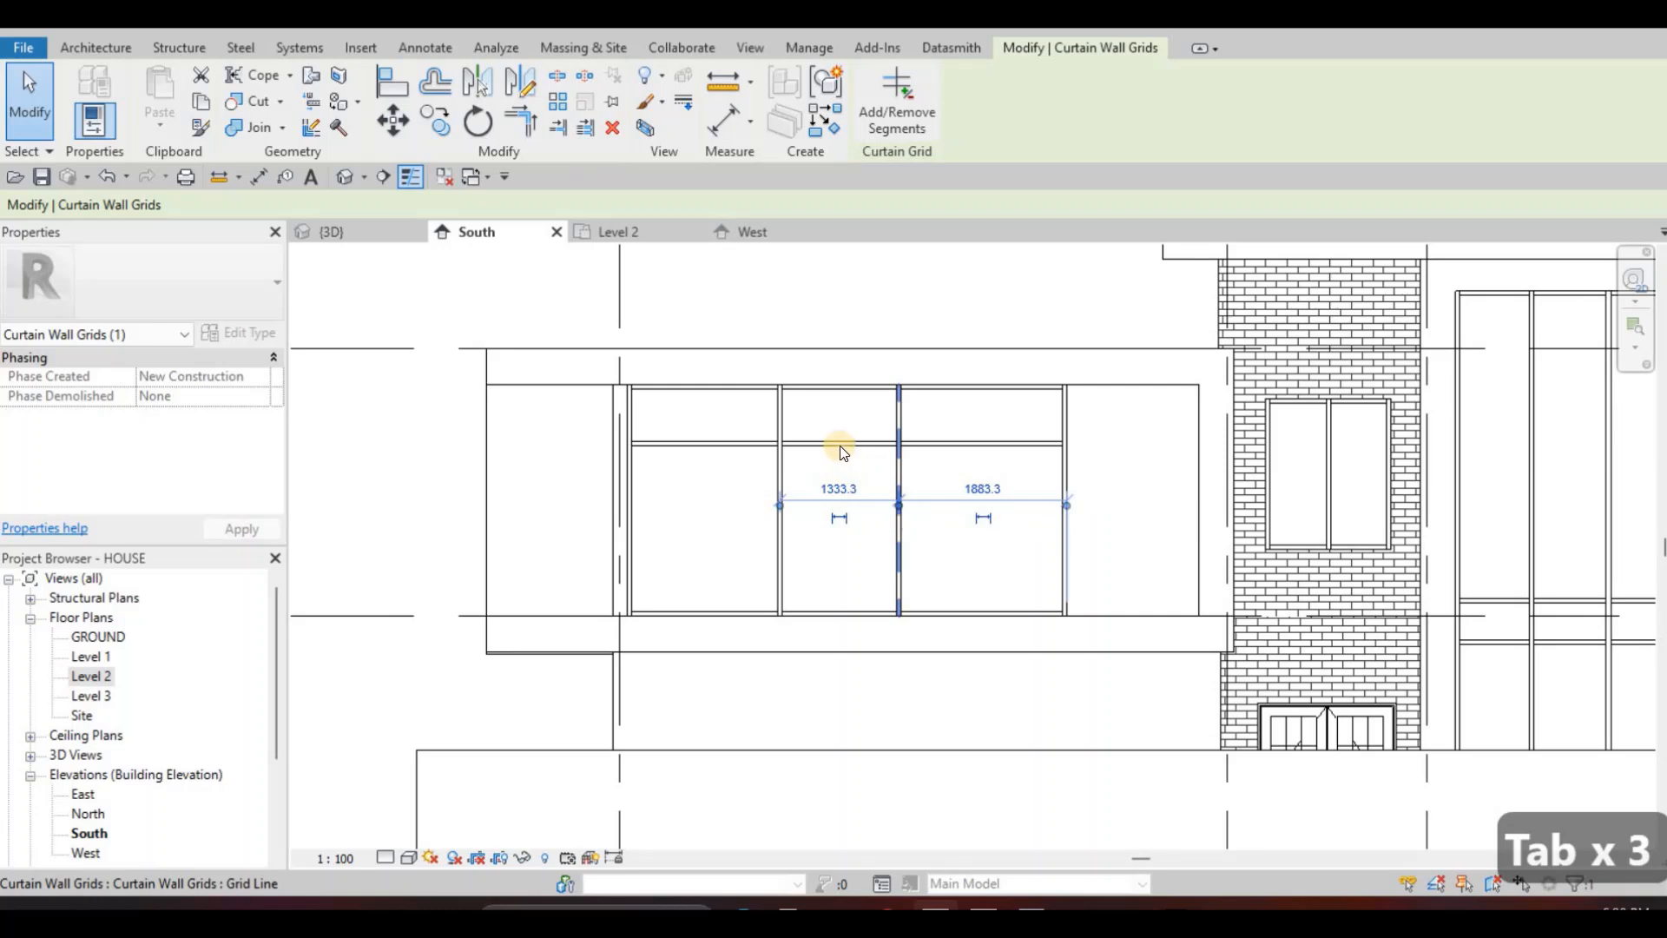
pyautogui.press('Delete')
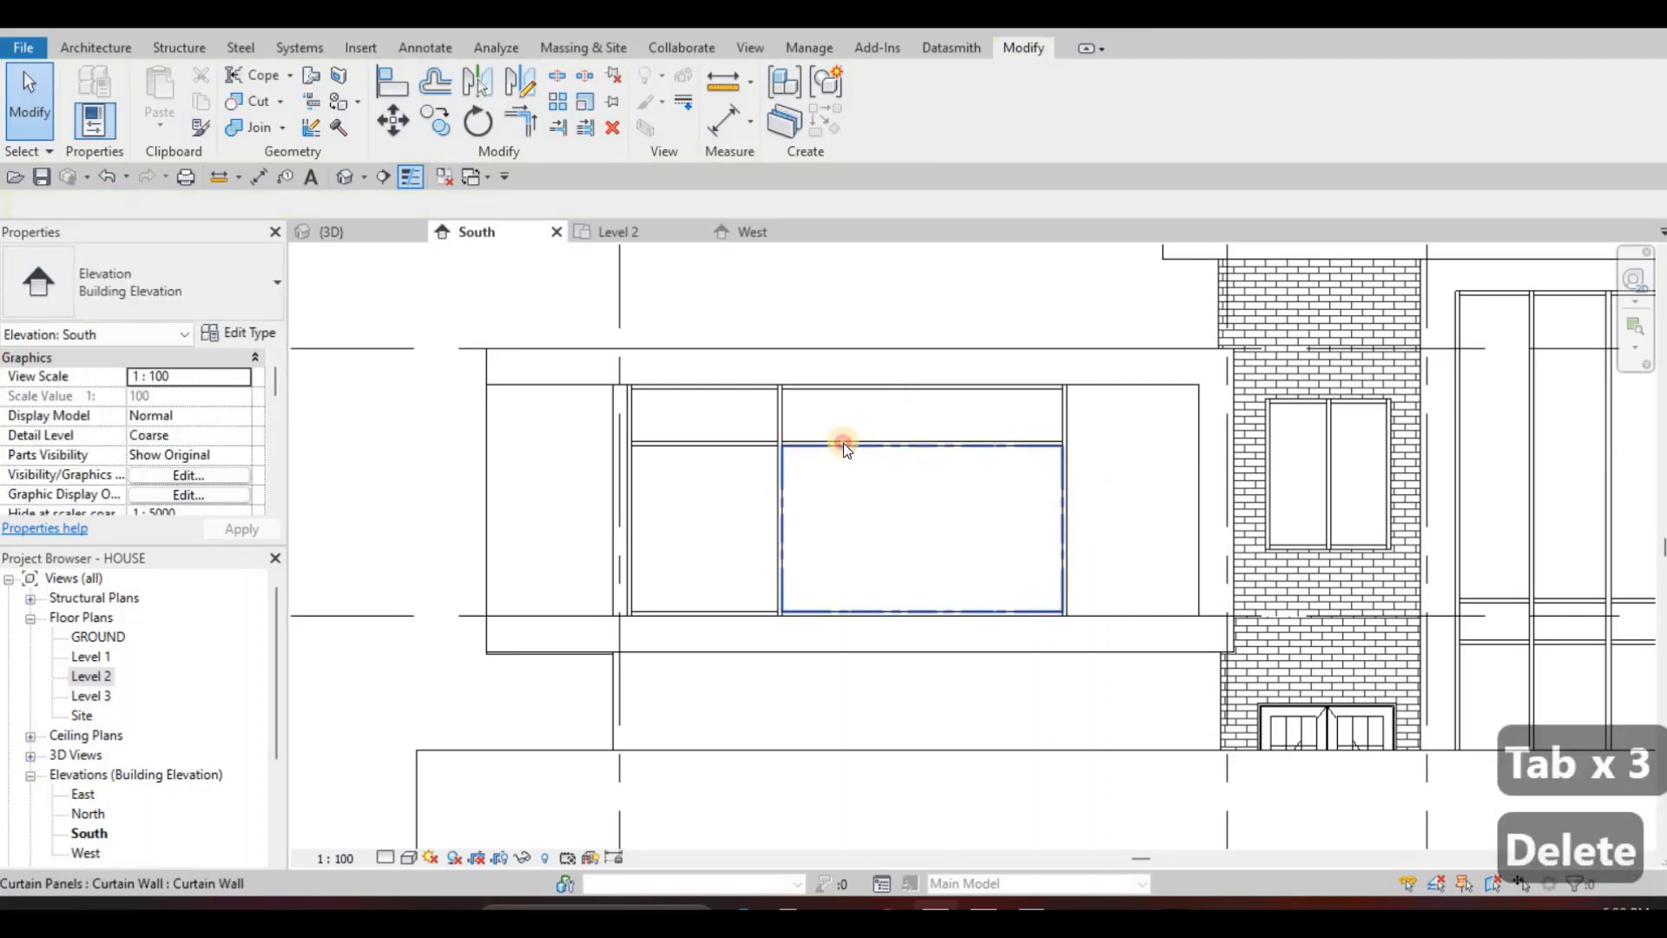
pyautogui.click(847, 450)
pyautogui.press('Escape')
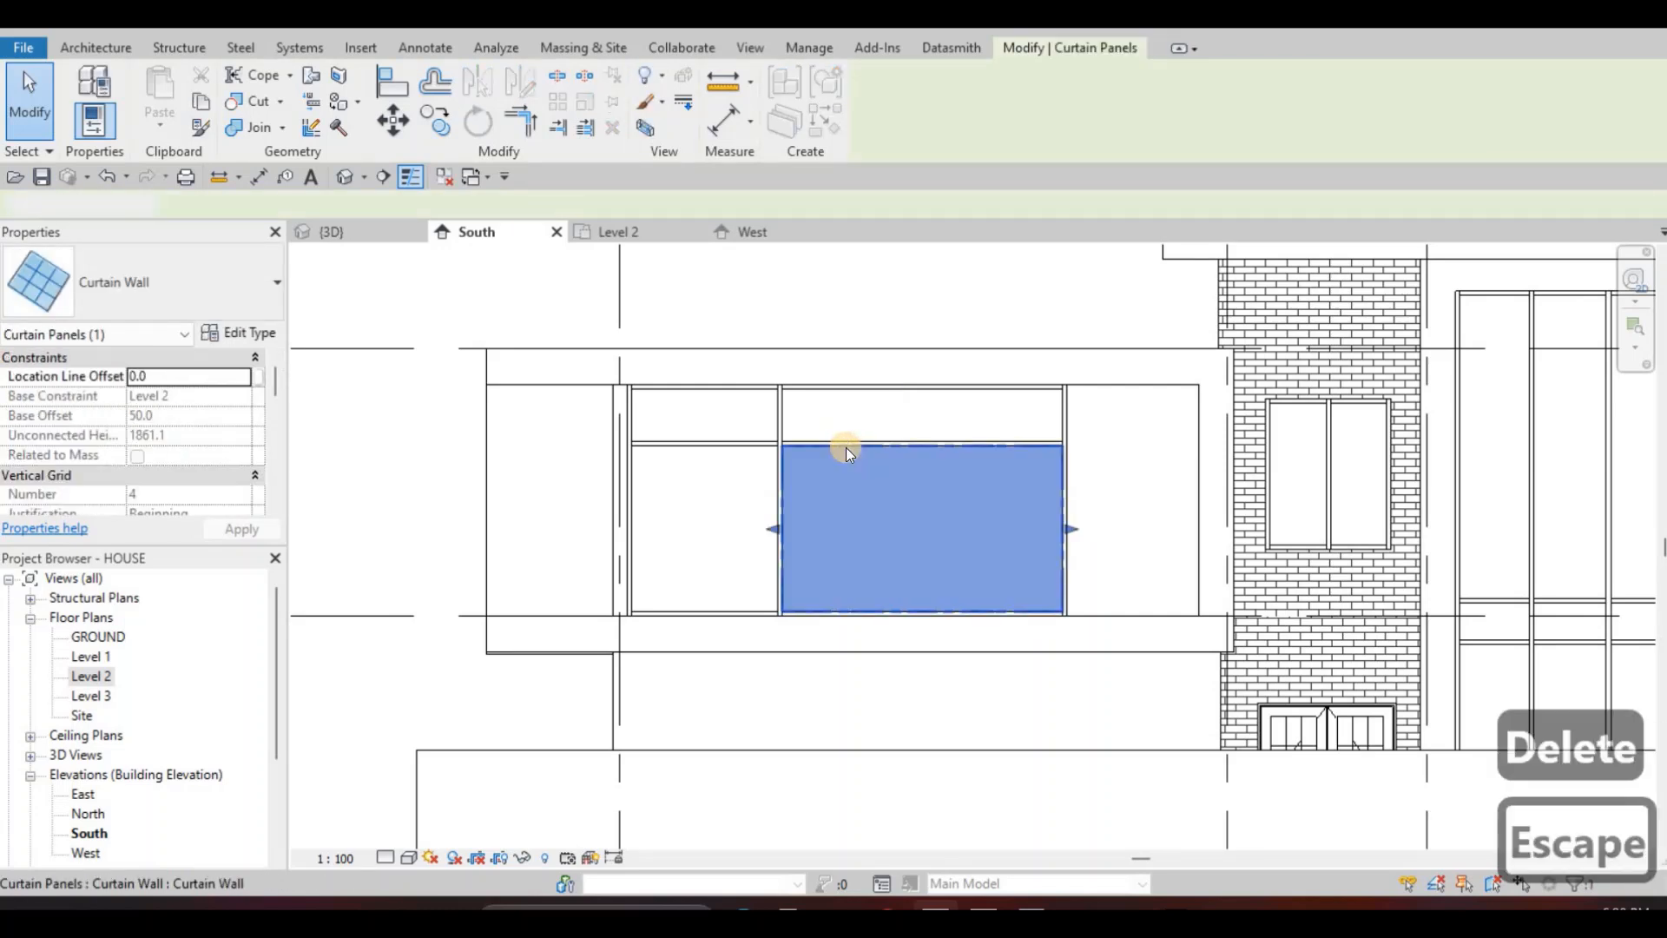
pyautogui.press('Tab')
pyautogui.press('Tab')
pyautogui.press('Tab')
pyautogui.click(784, 453)
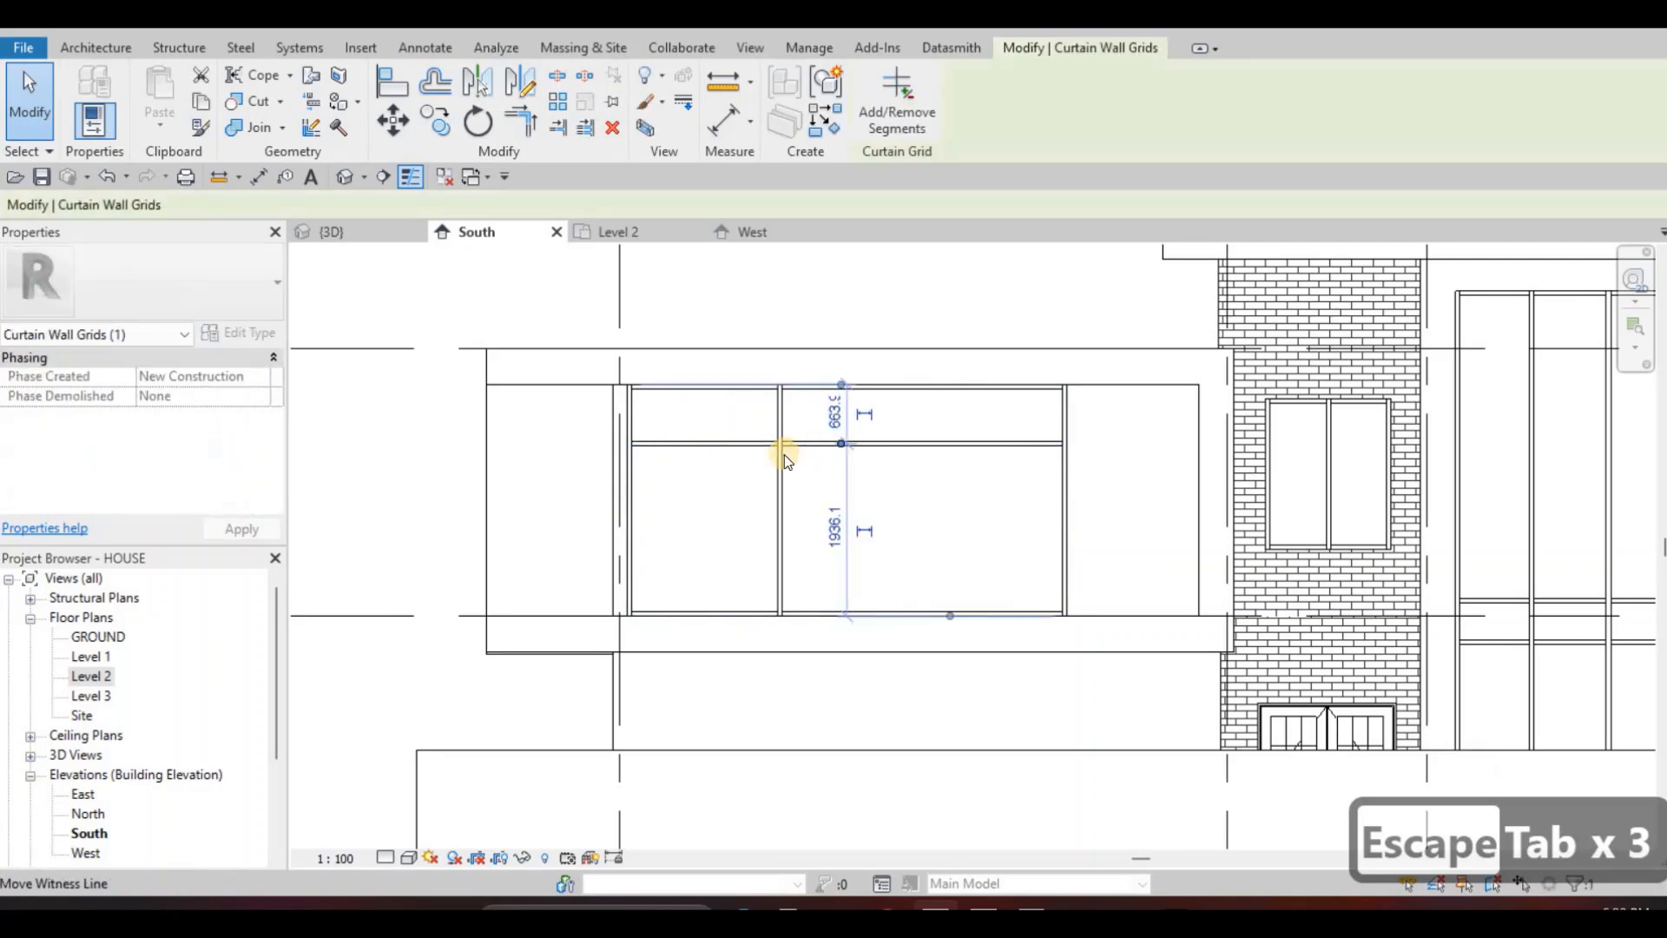
pyautogui.press('Escape')
pyautogui.press('Escape')
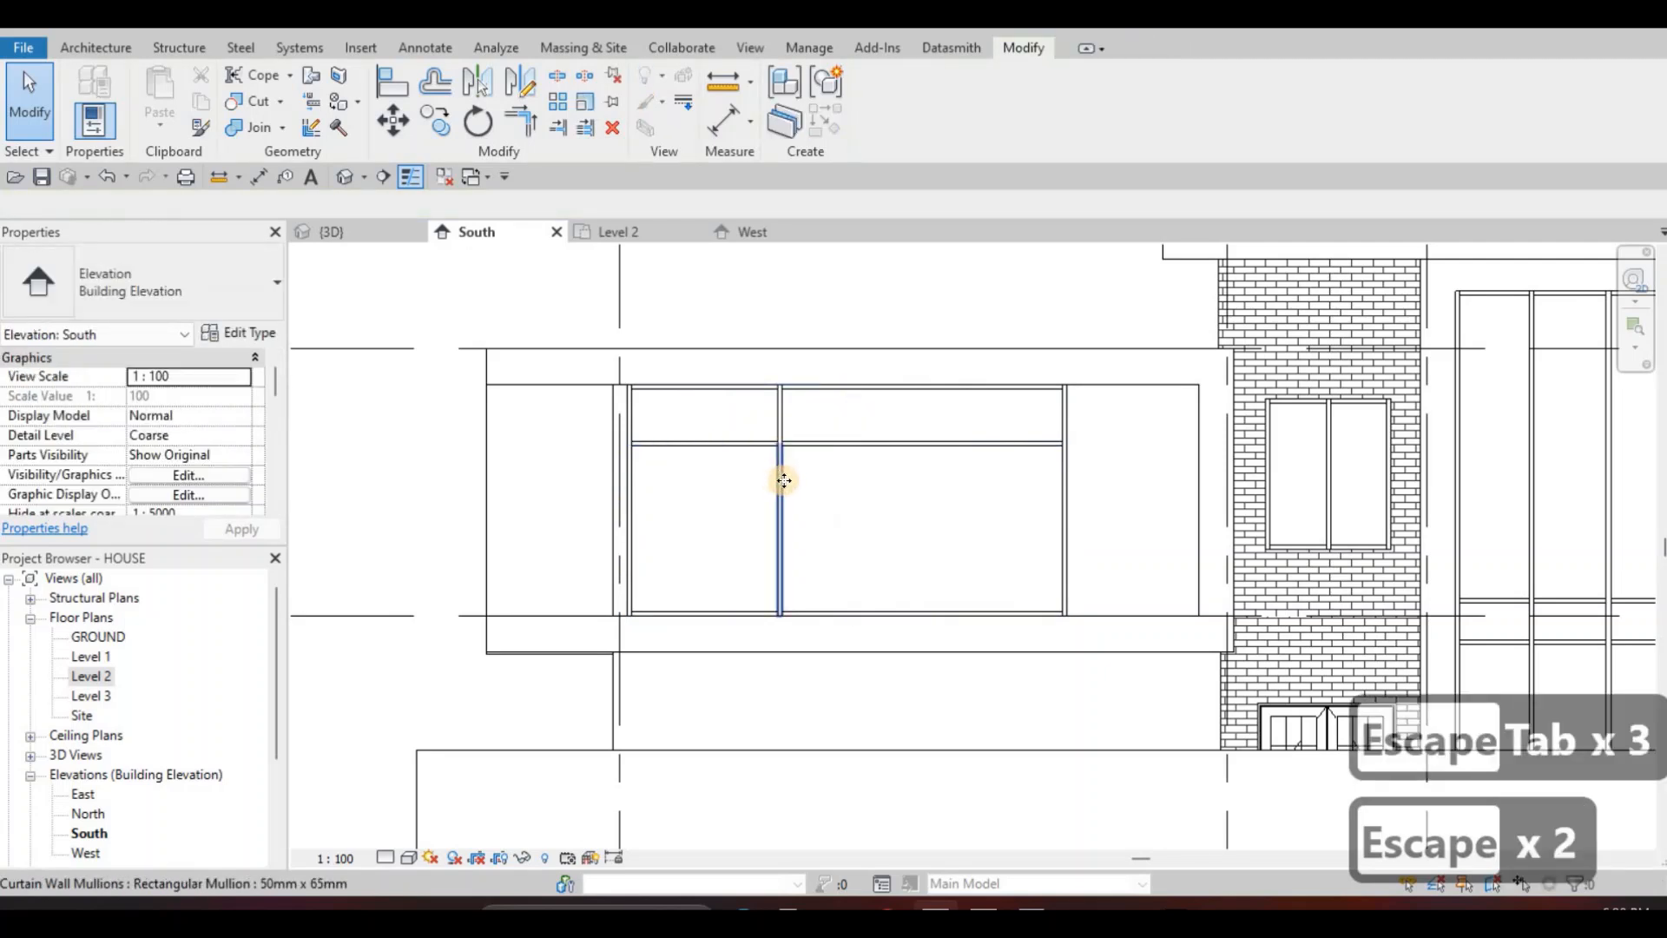
# Delete the last remaining interior vertical grid line of the south bedroom curtain wall.
pyautogui.press('Tab')
pyautogui.click(784, 481)
pyautogui.press('Delete')
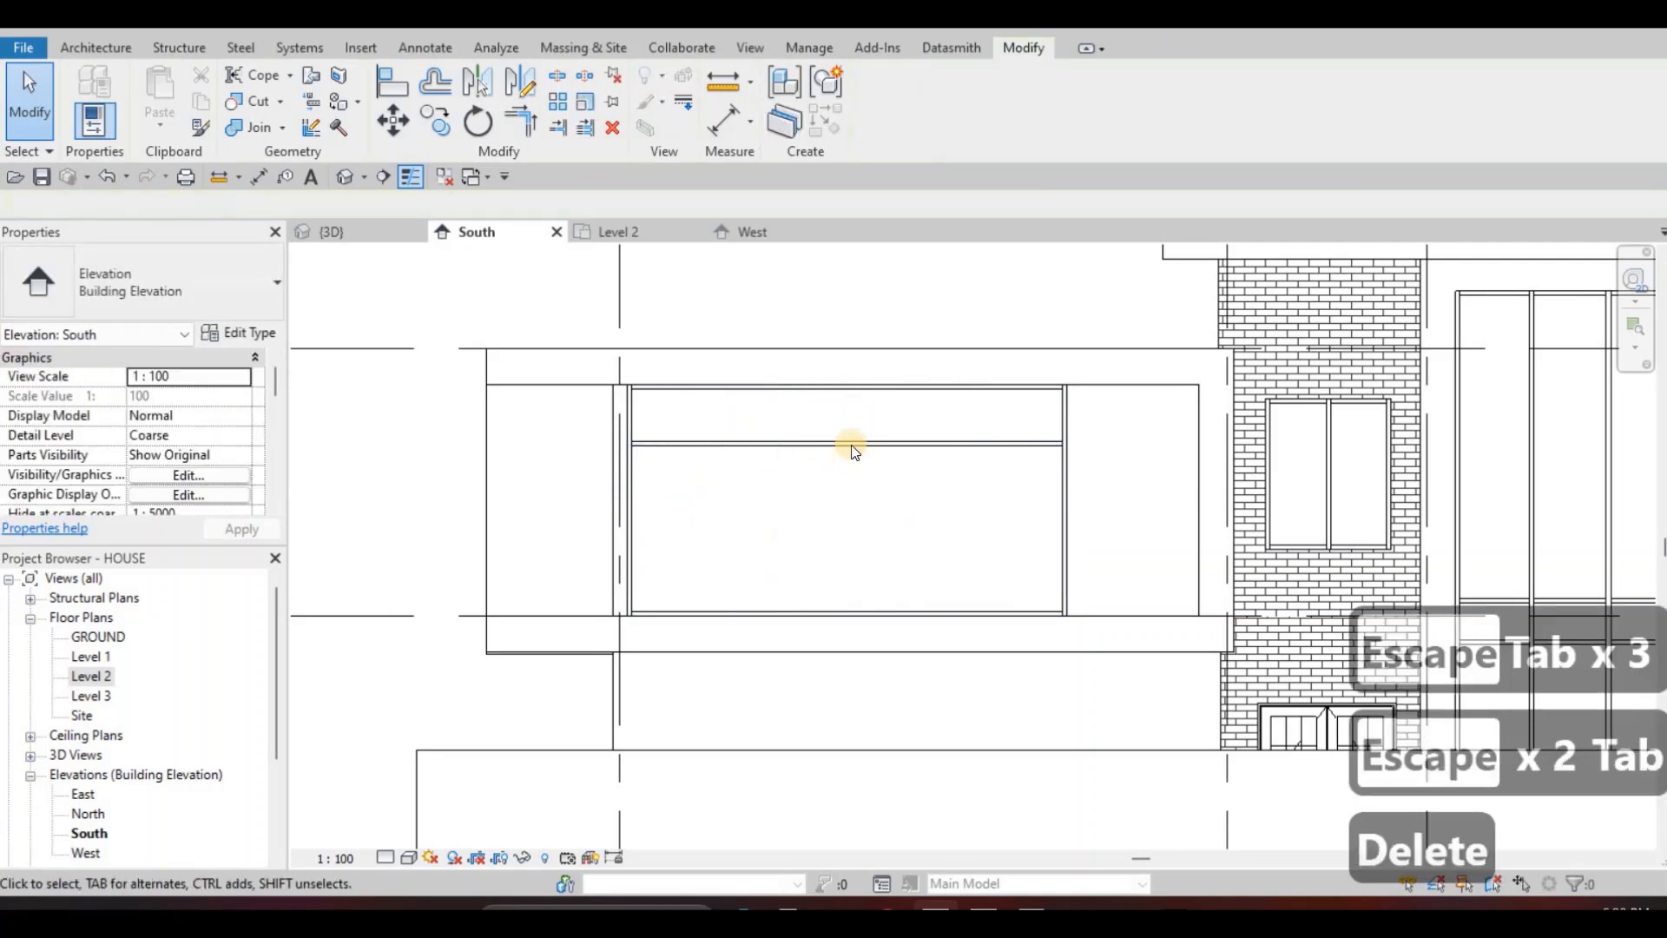
pyautogui.press('Tab')
pyautogui.press('Tab')
pyautogui.press('Tab')
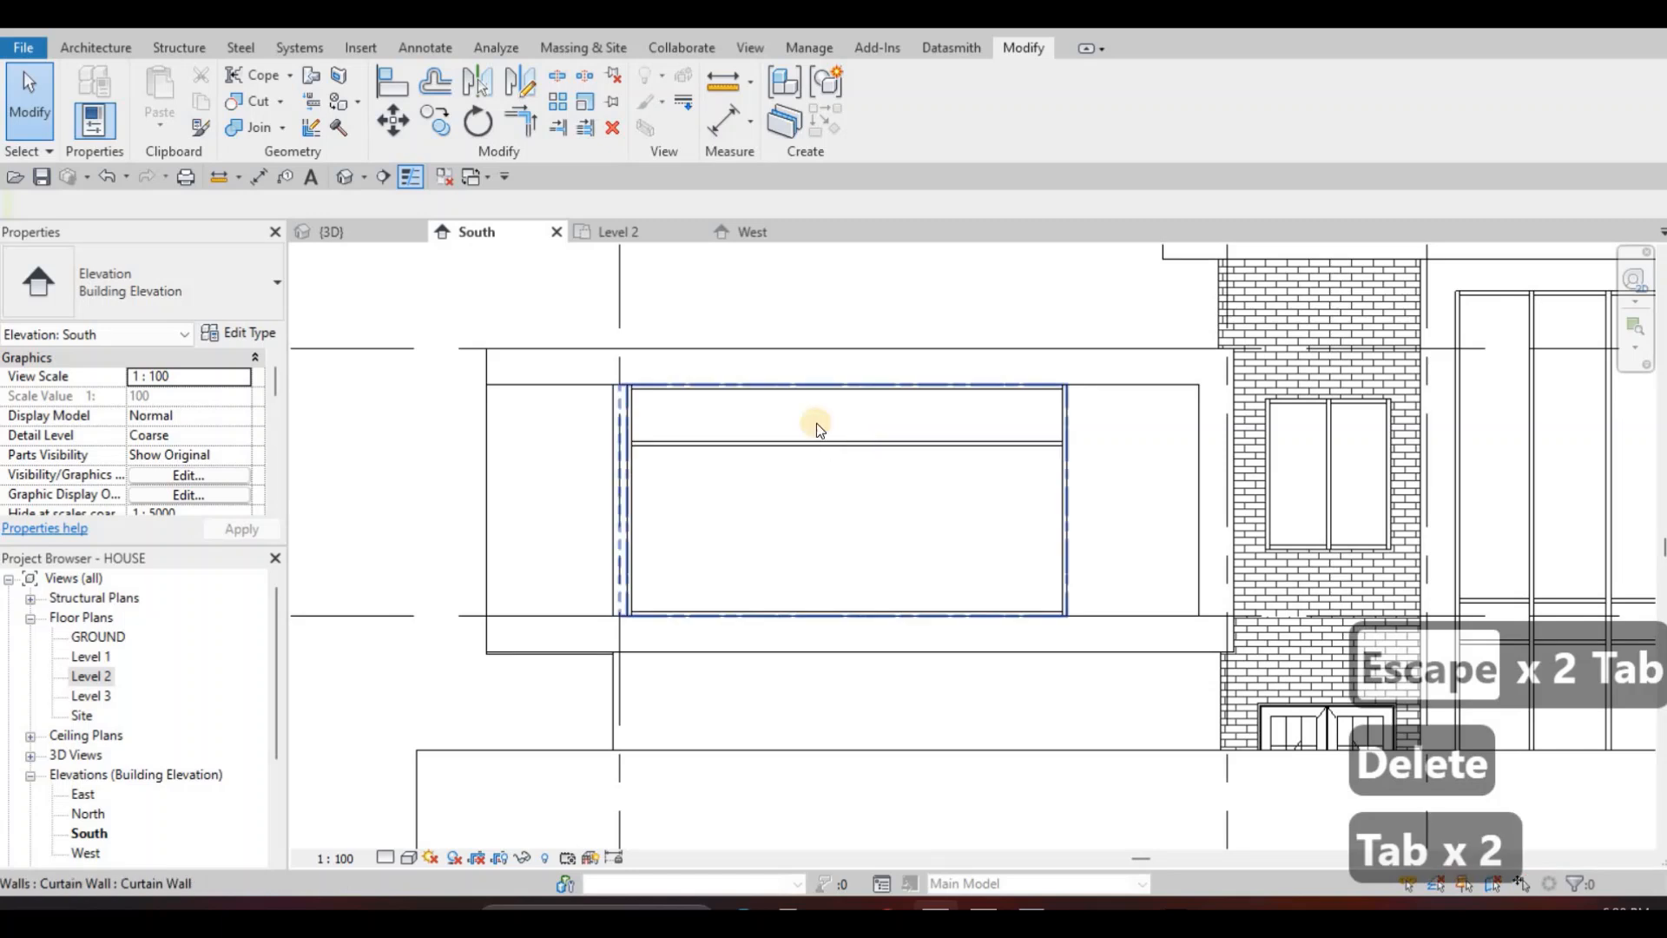
pyautogui.press('Escape')
pyautogui.press('Escape')
pyautogui.press('Escape')
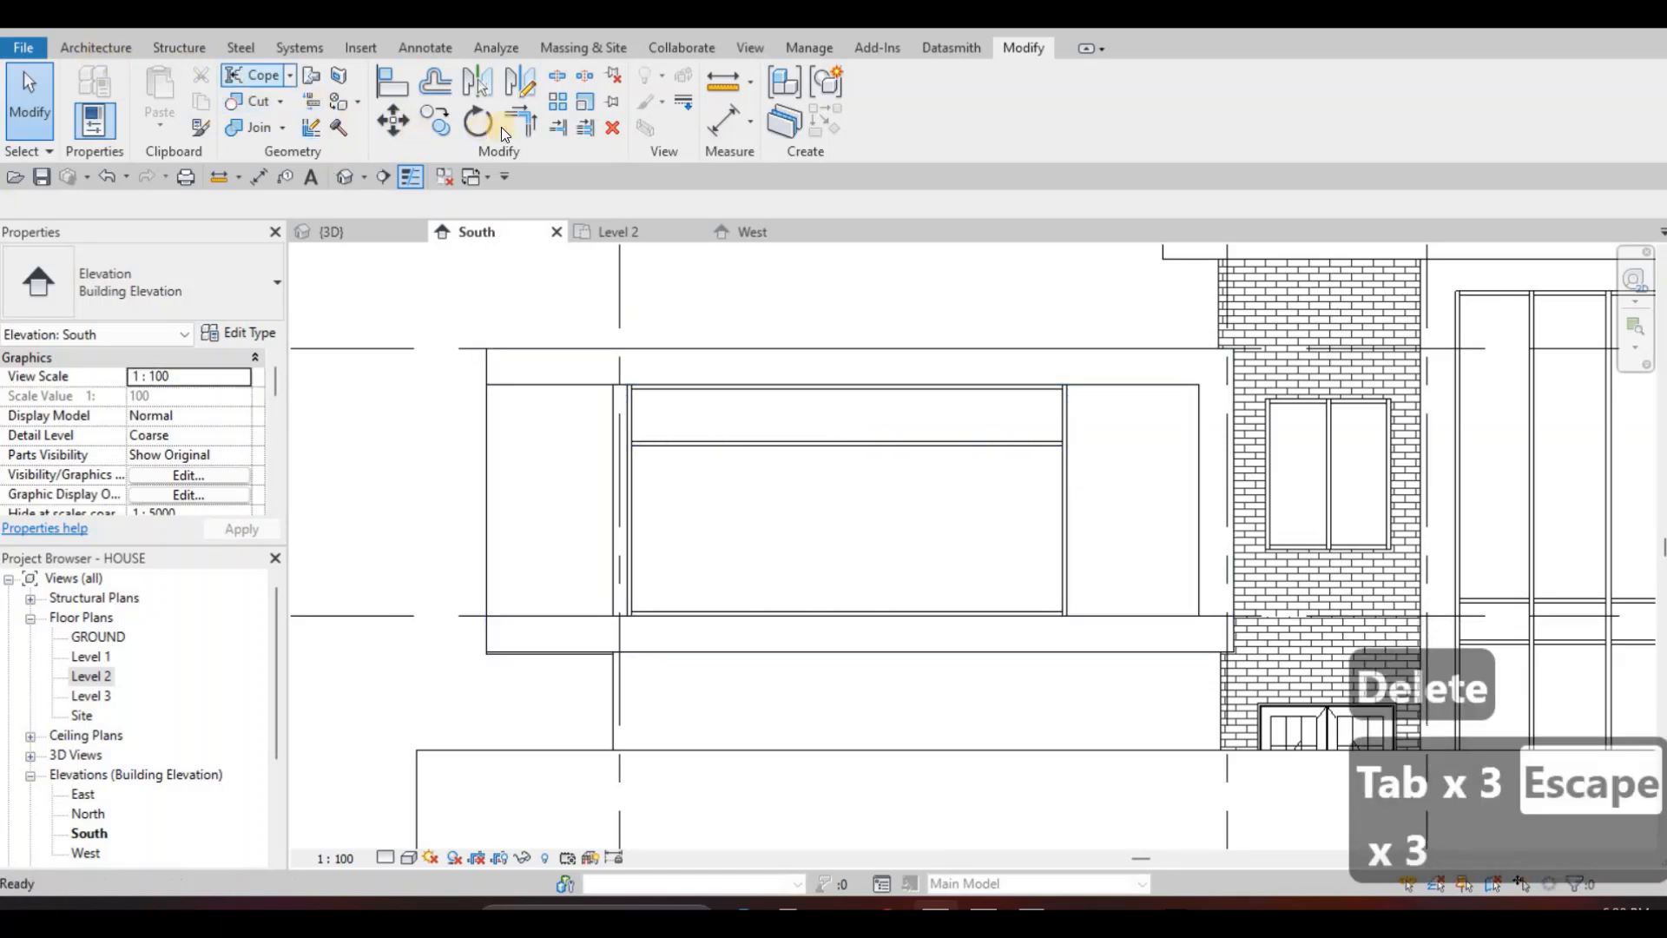
# Add three evenly spaced vertical curtain grid lines across all segments, dividing the bedroom curtain wall into four equal bays.
pyautogui.click(599, 111)
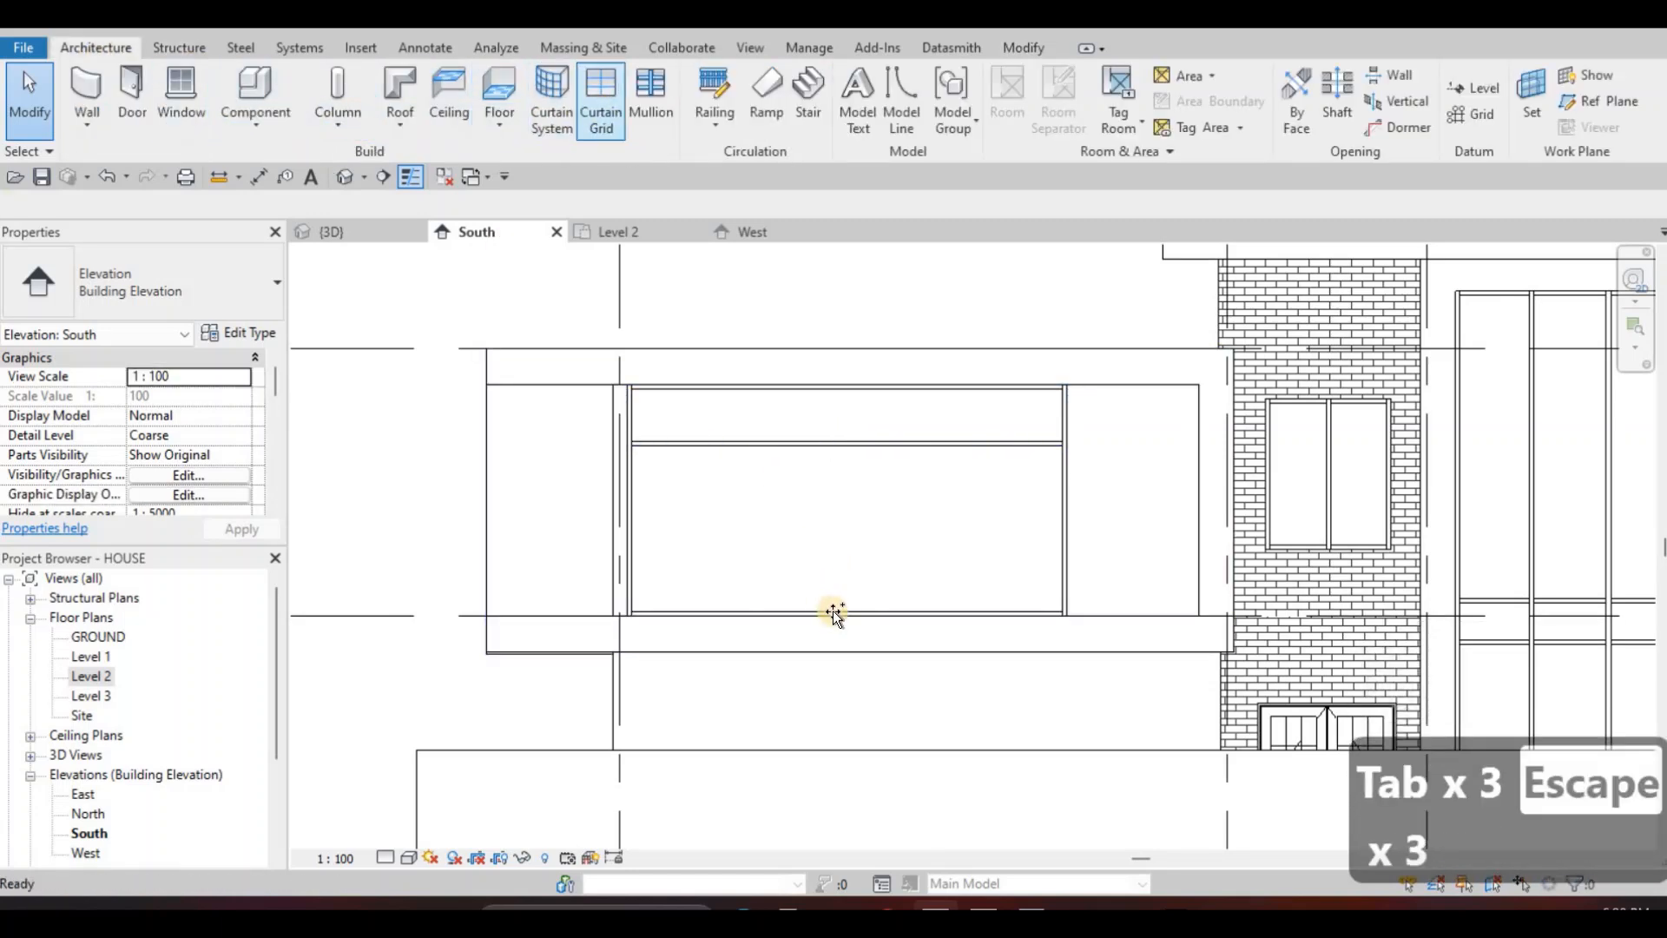
pyautogui.click(962, 608)
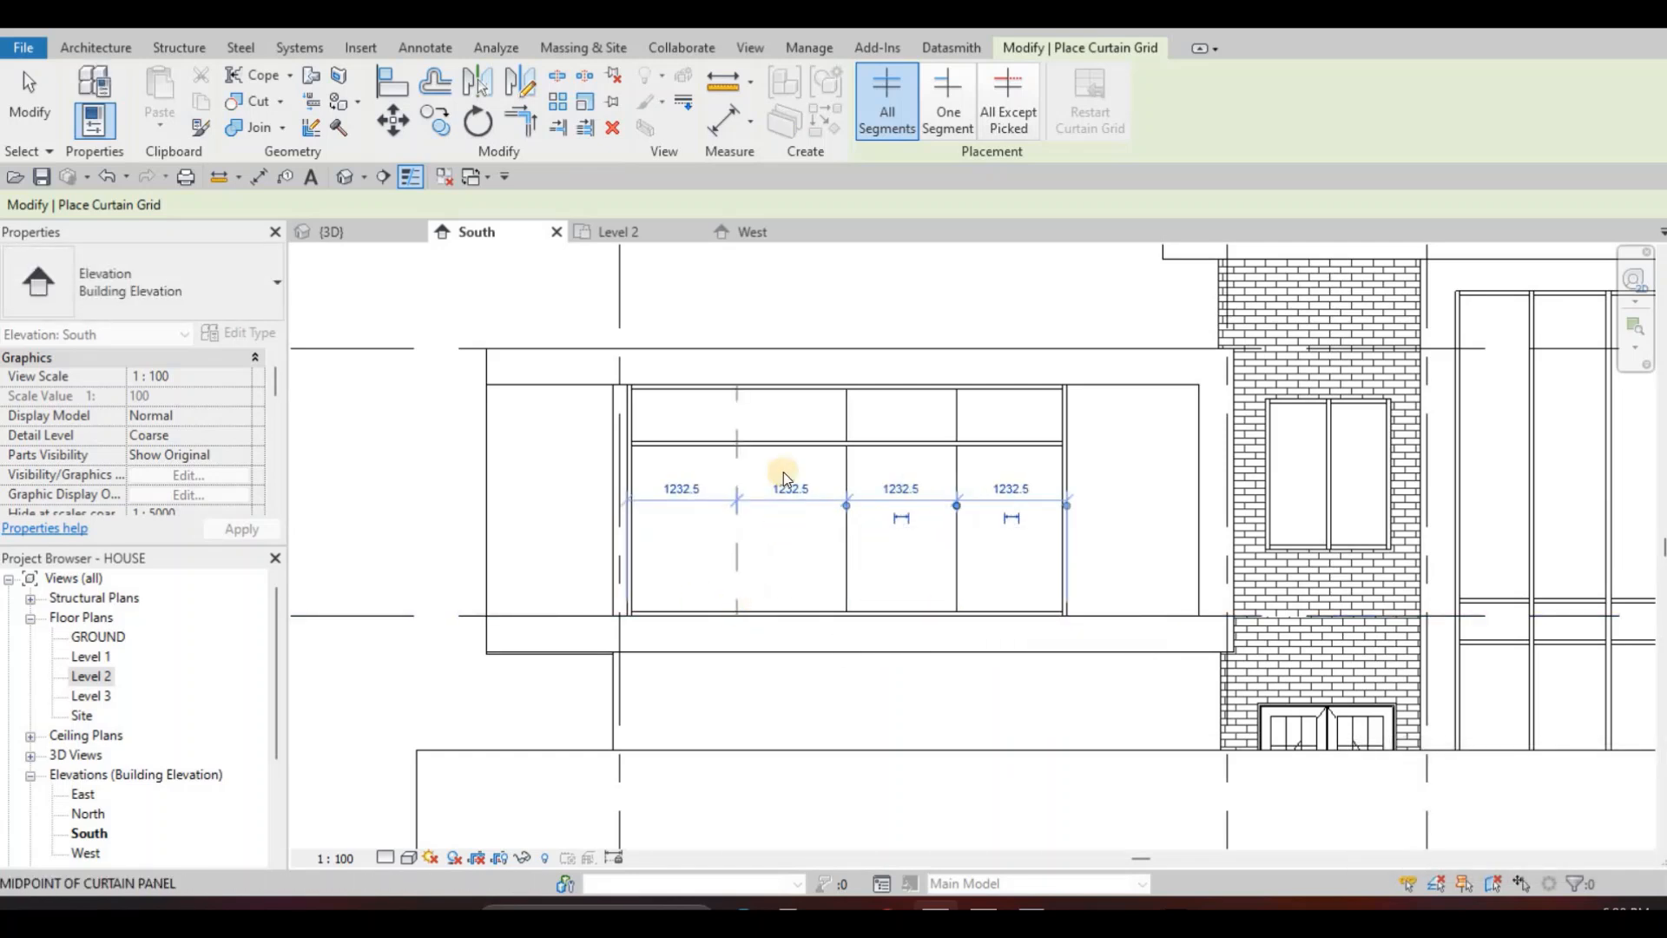
pyautogui.click(727, 447)
pyautogui.press('Escape')
pyautogui.press('Escape')
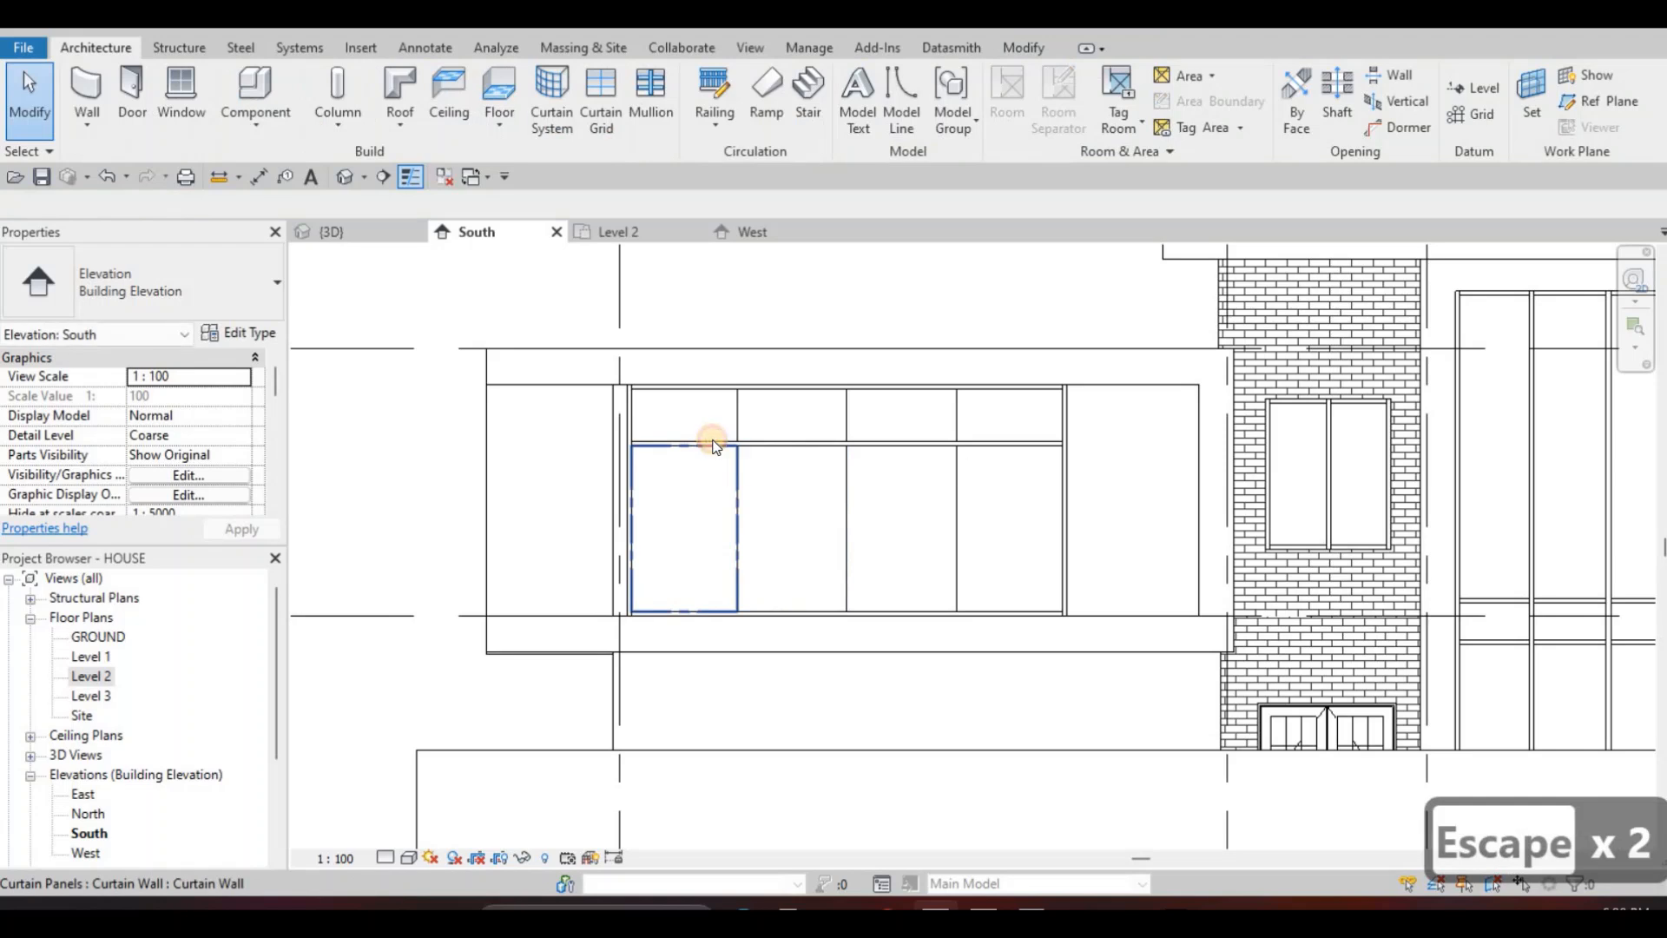
# Place Rectangular Mullion 50mm x 65mm on all grid lines of the bedroom curtain wall.
pyautogui.press('Tab')
pyautogui.click(713, 446)
pyautogui.press('Escape')
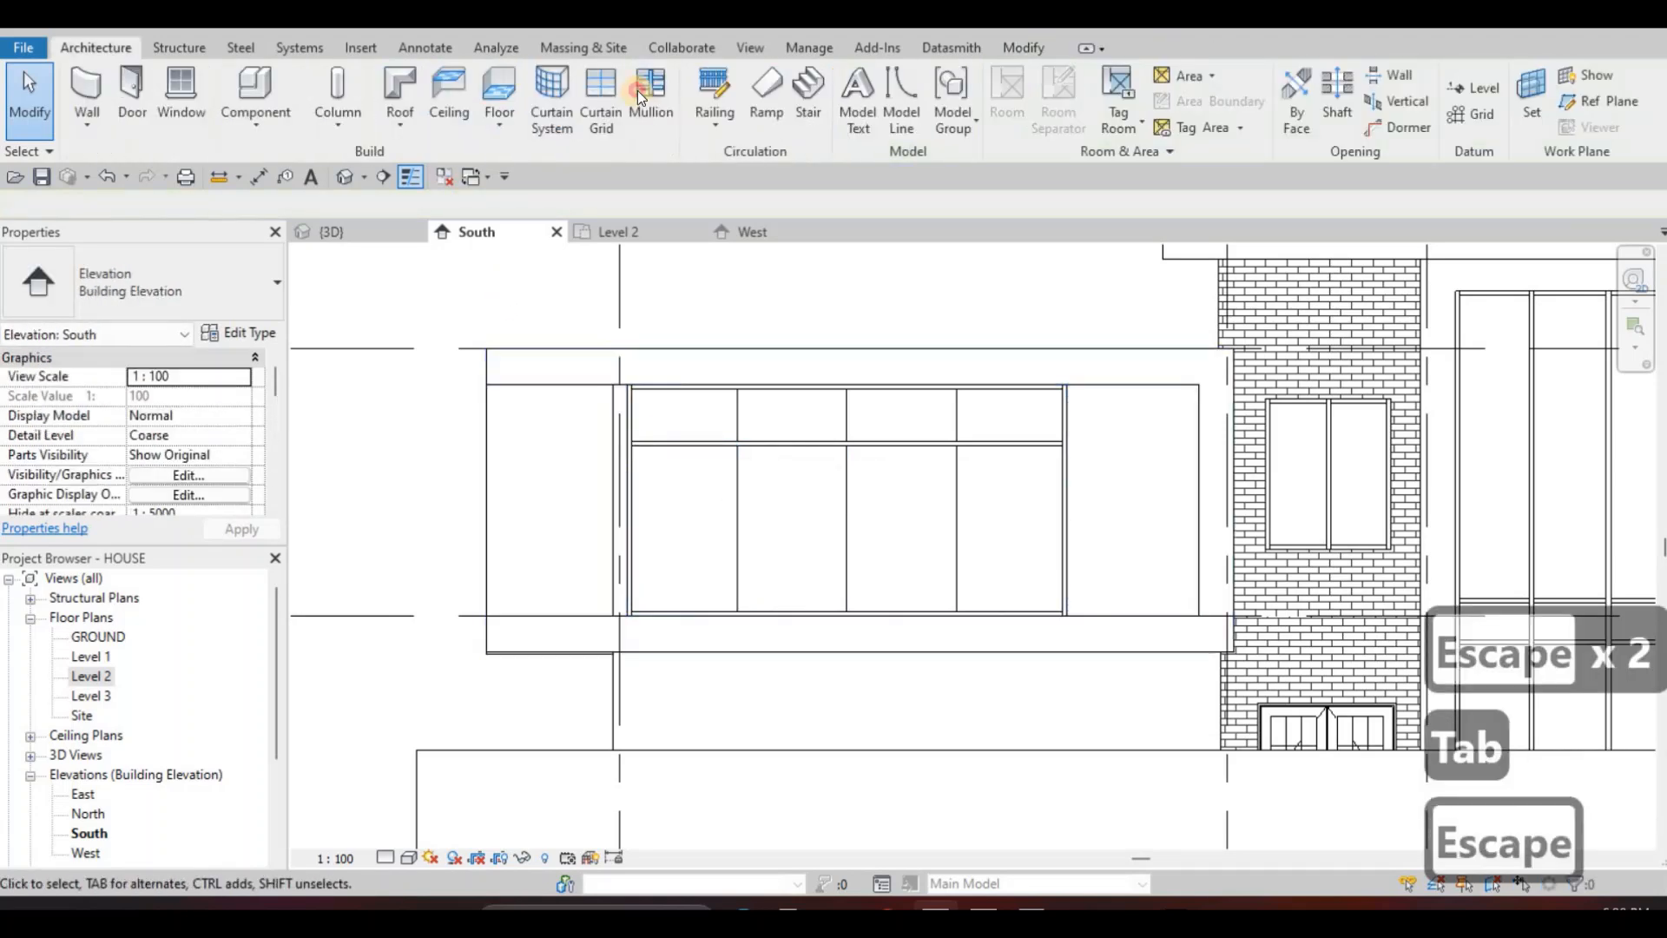
pyautogui.press('Escape')
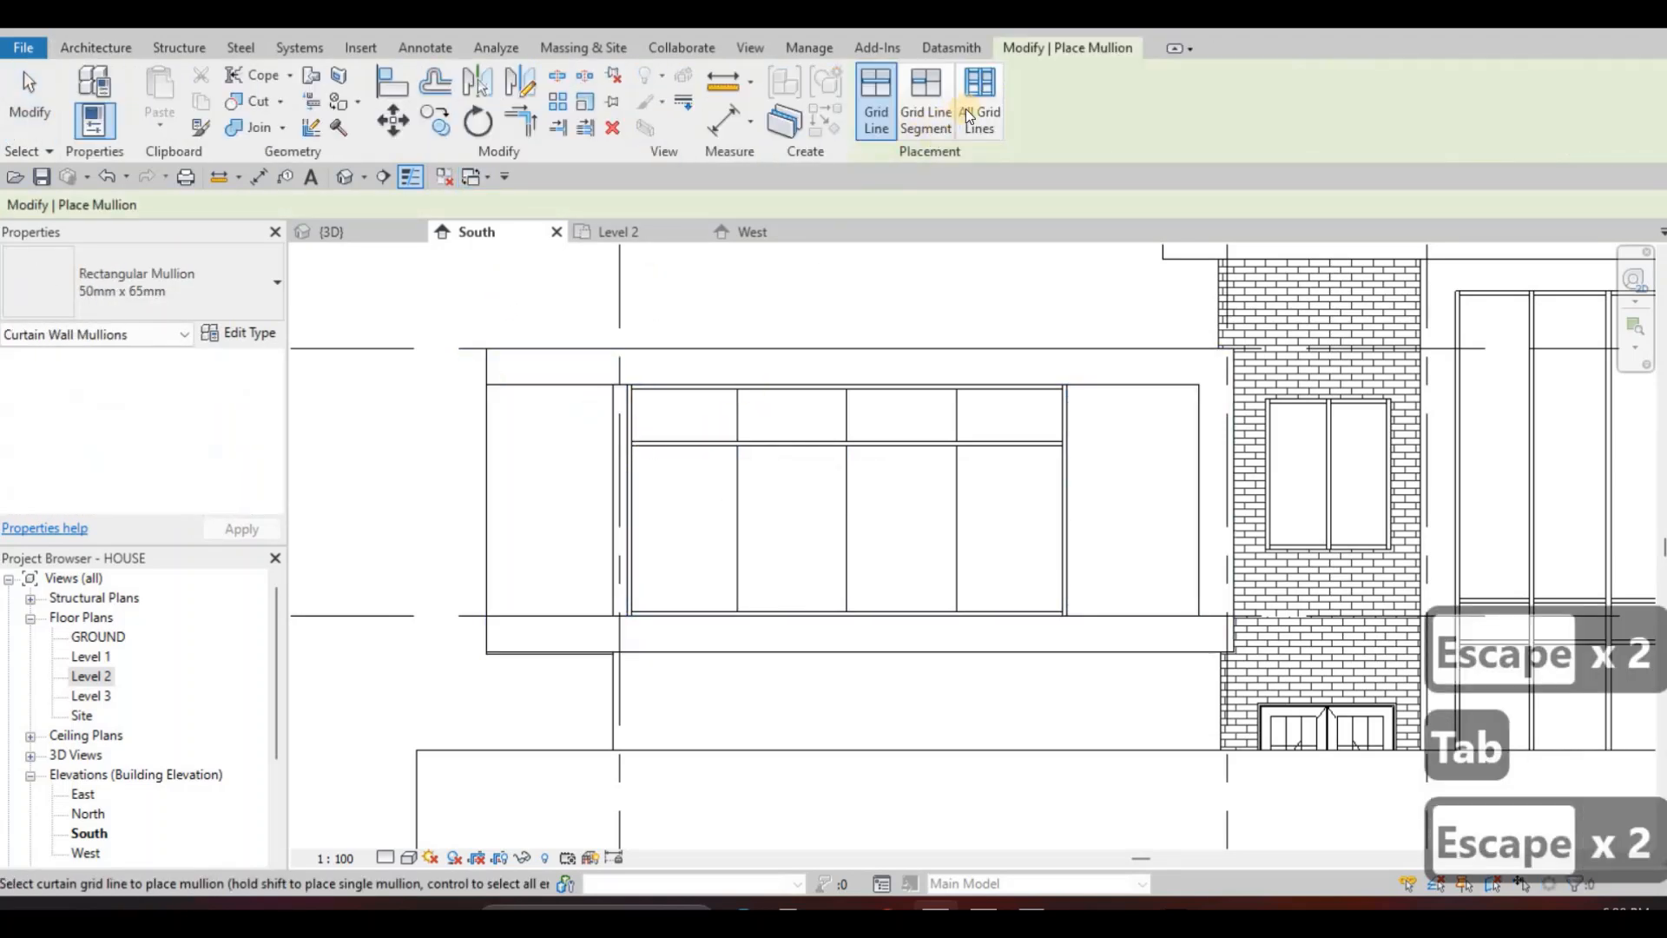
pyautogui.click(755, 446)
pyautogui.press('Escape')
pyautogui.press('Escape')
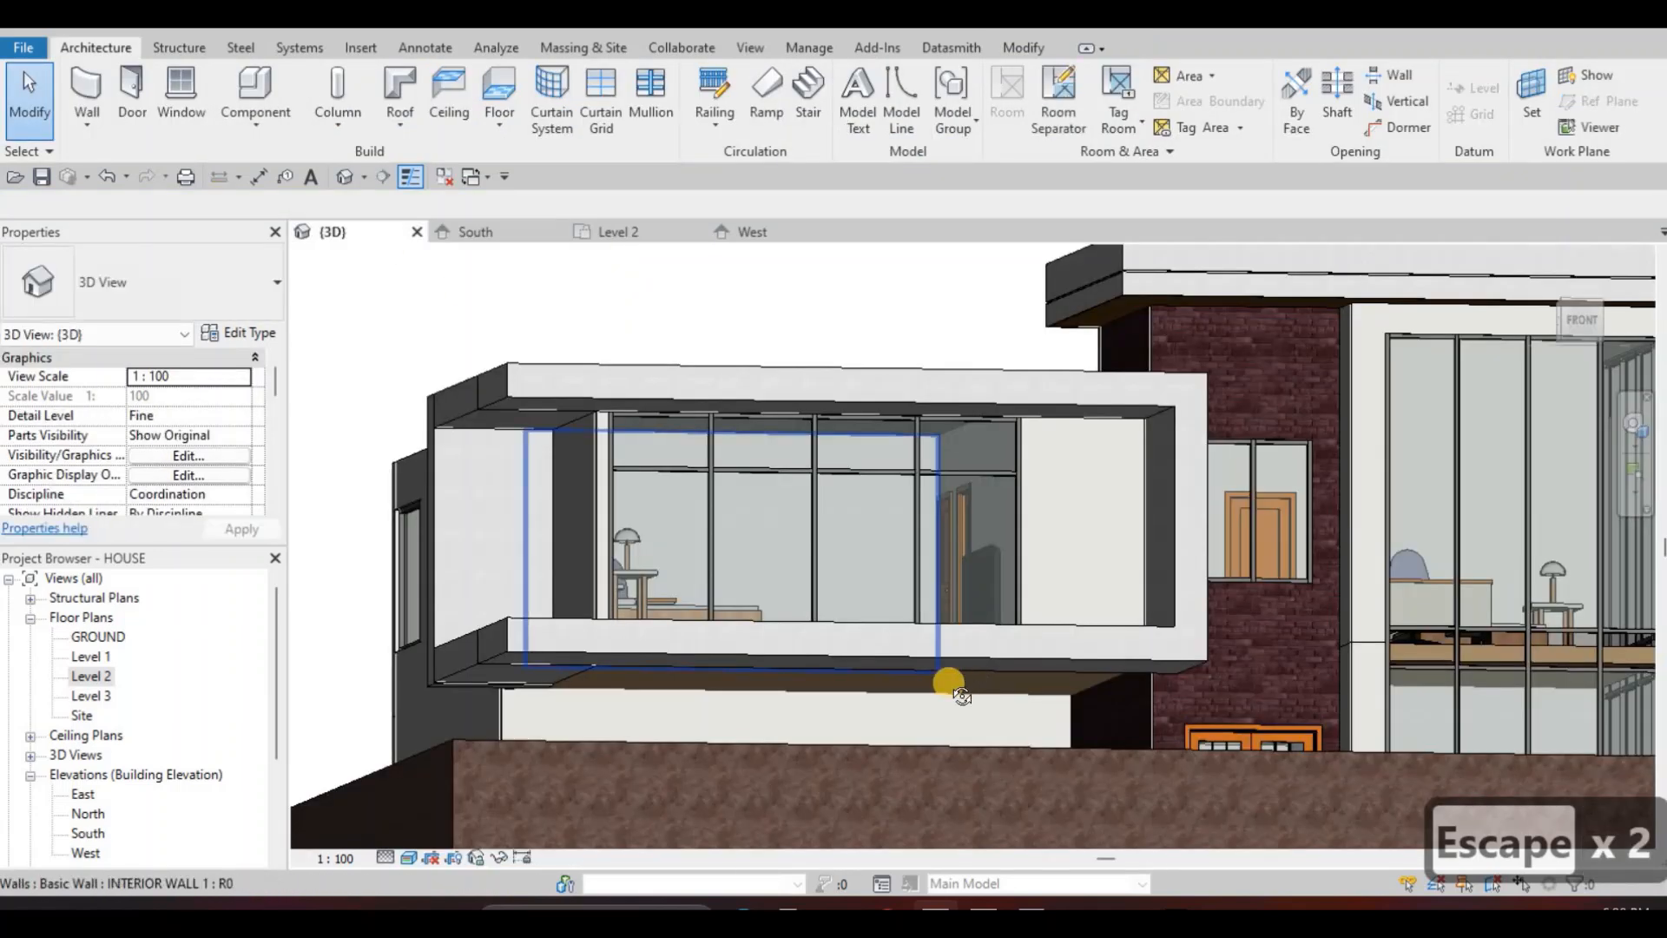
# In the 3D view, set the south-west bedroom TV's elevation from Level 2 to 500 and turn off its stand.
pyautogui.press('Escape')
pyautogui.keyDown('shift'); pyautogui.moveTo(807, 692); pyautogui.dragTo(1011, 594, button='middle'); pyautogui.keyUp('shift')
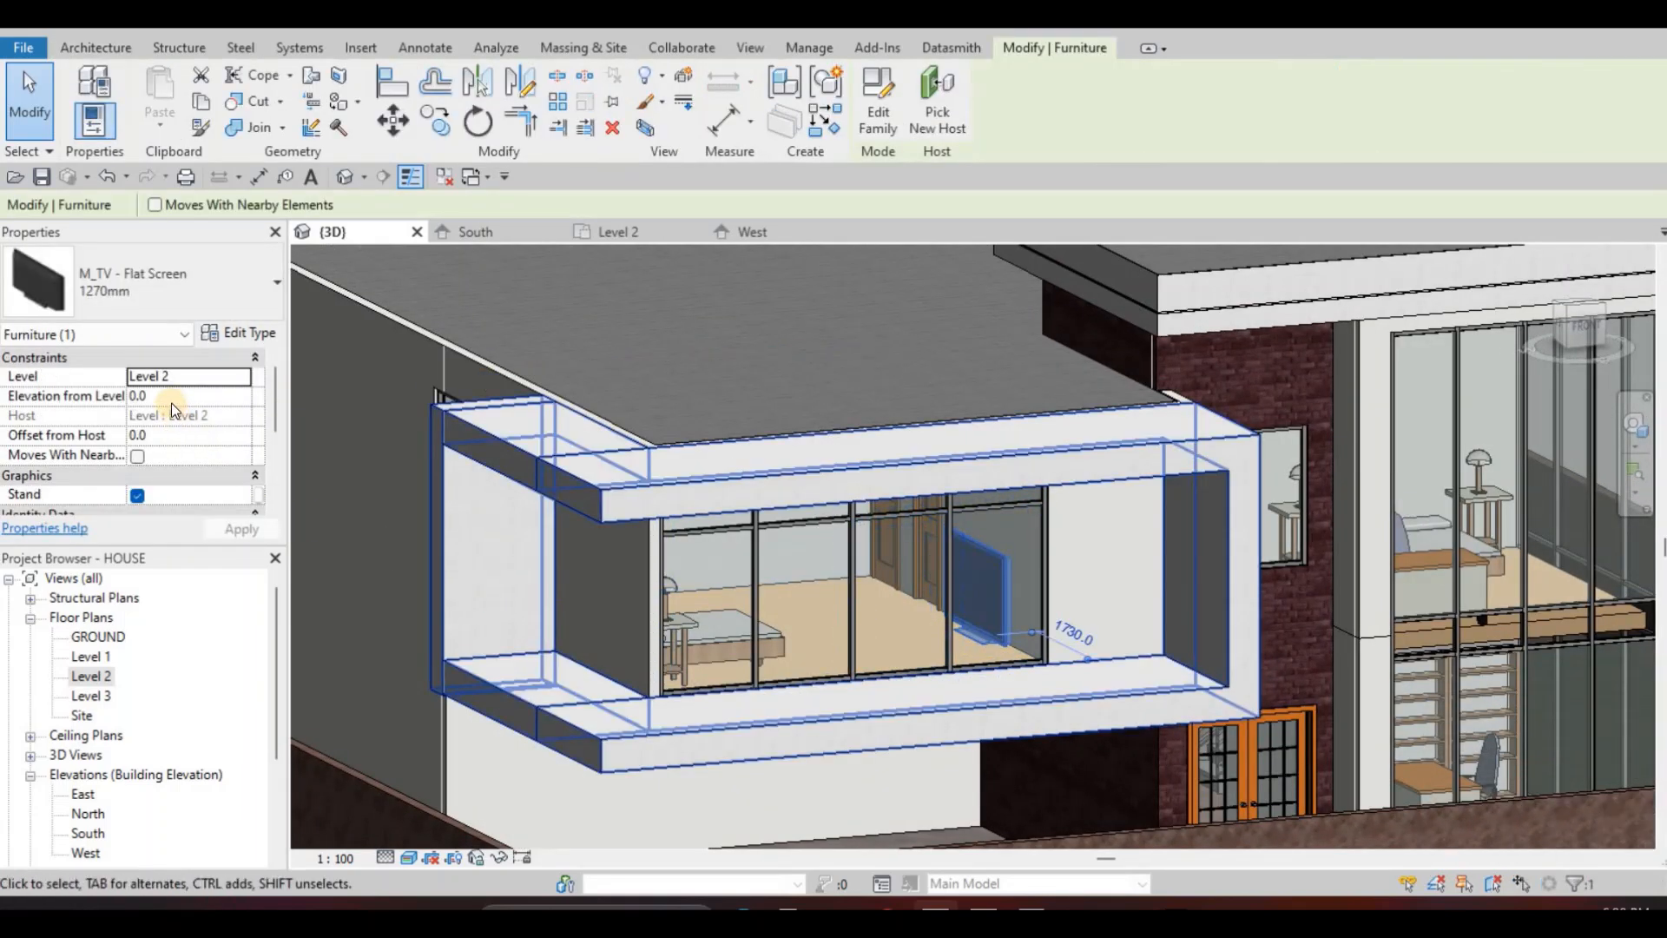
pyautogui.click(173, 397)
pyautogui.press('Tab')
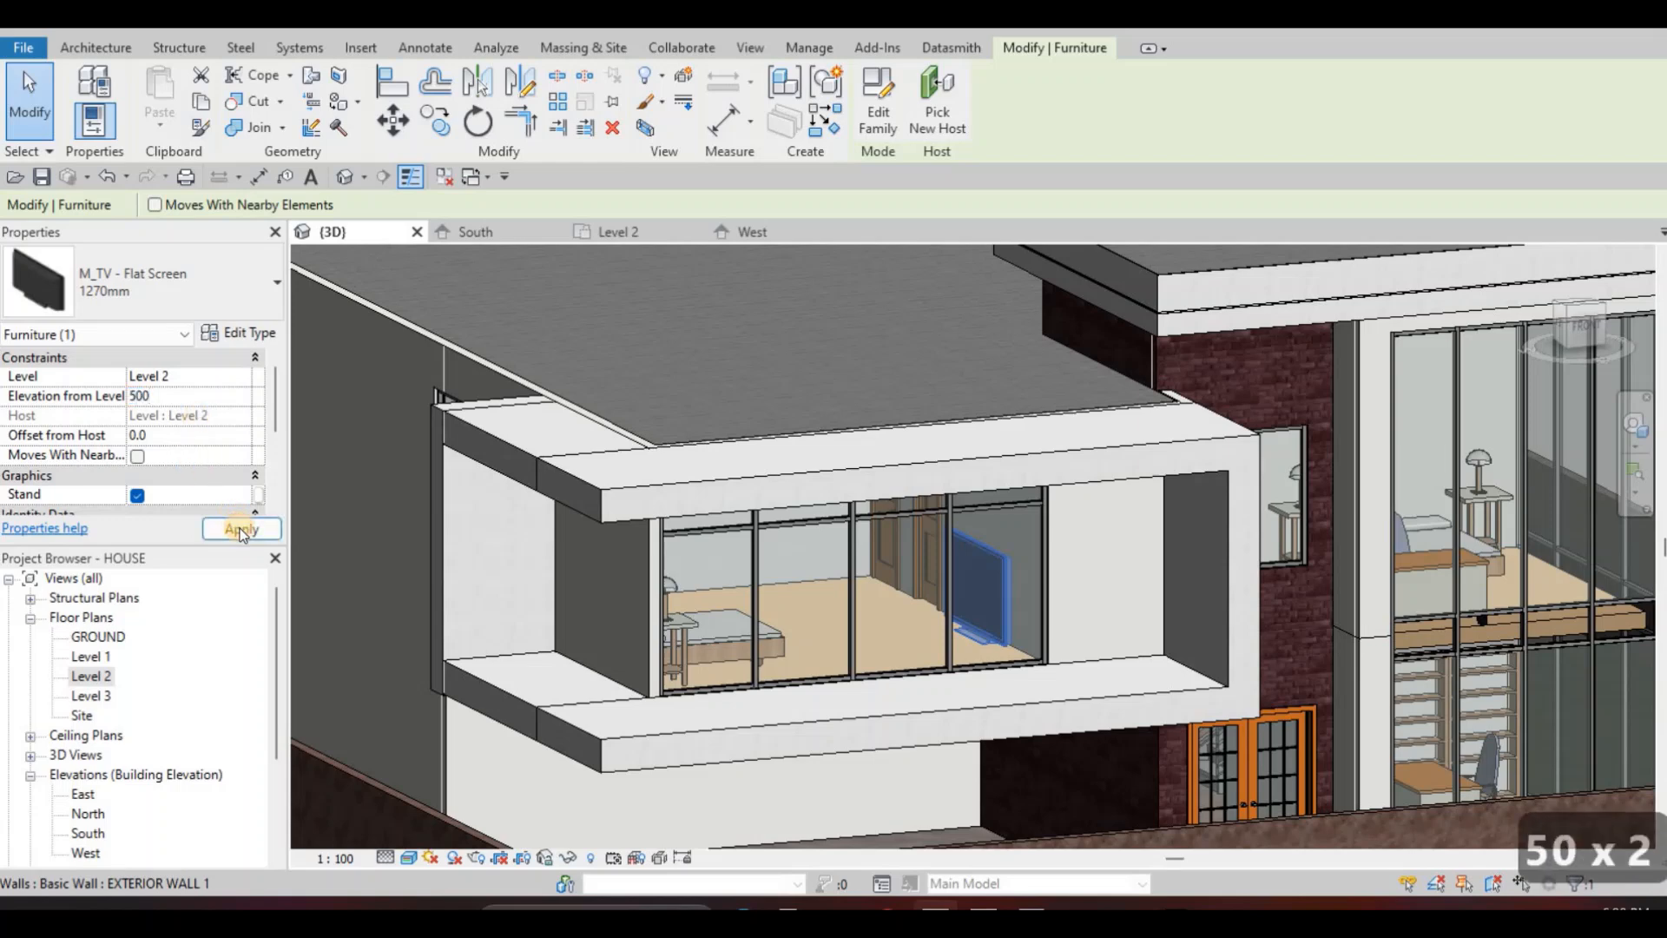
pyautogui.press('Escape')
pyautogui.press('Escape')
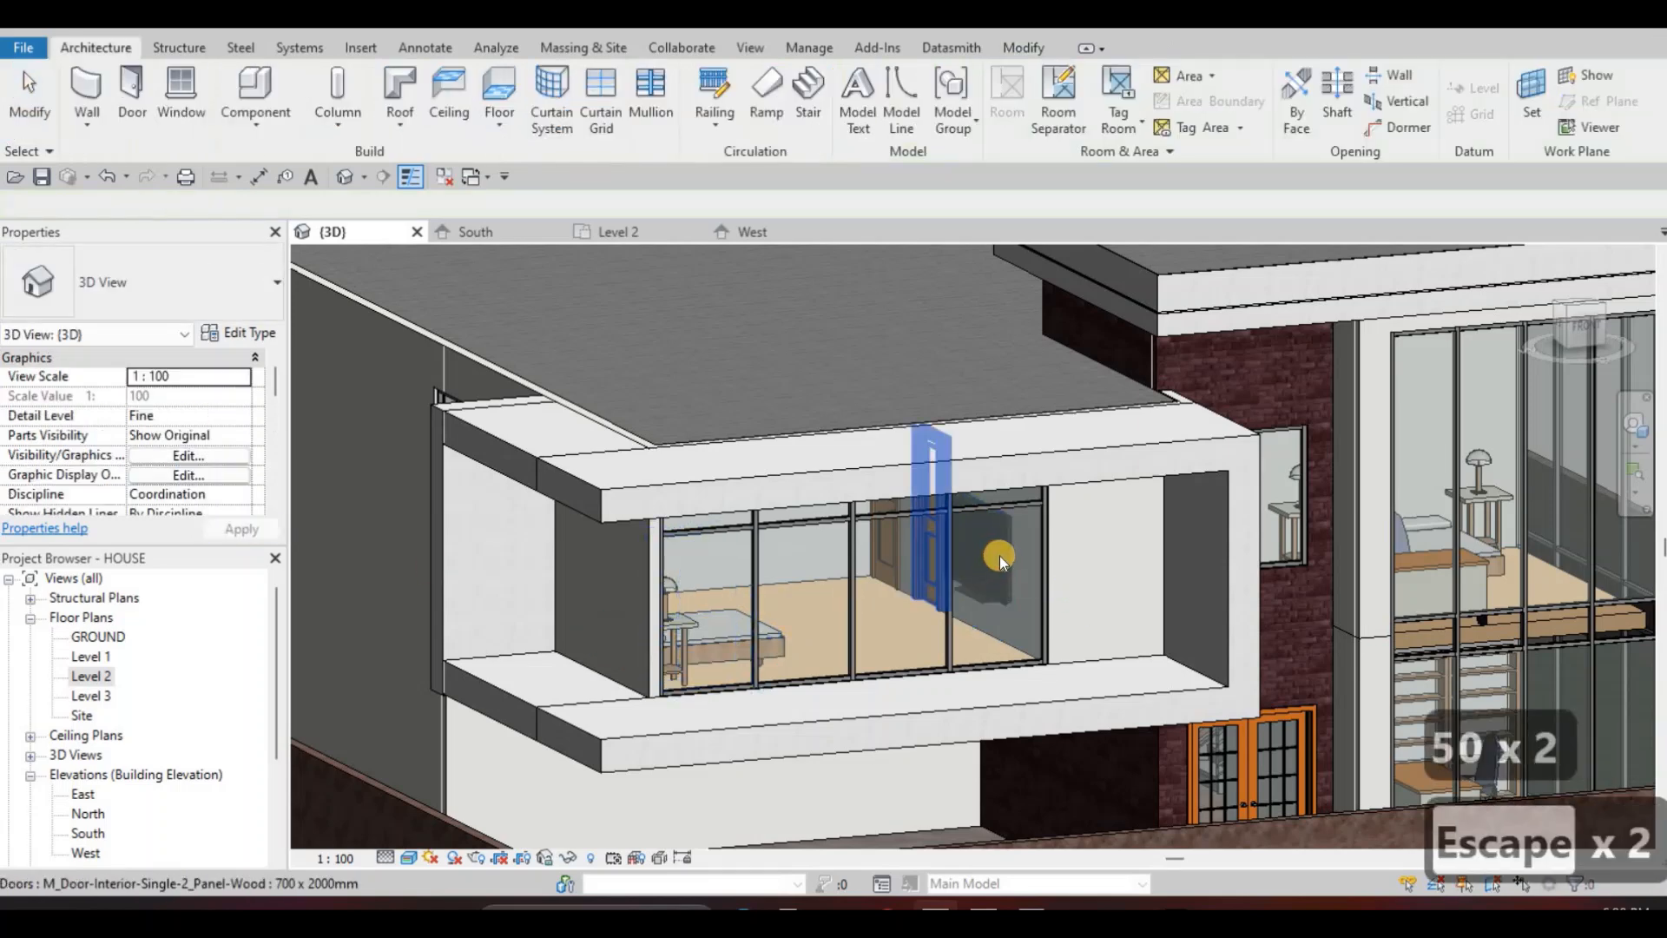
pyautogui.press('Escape')
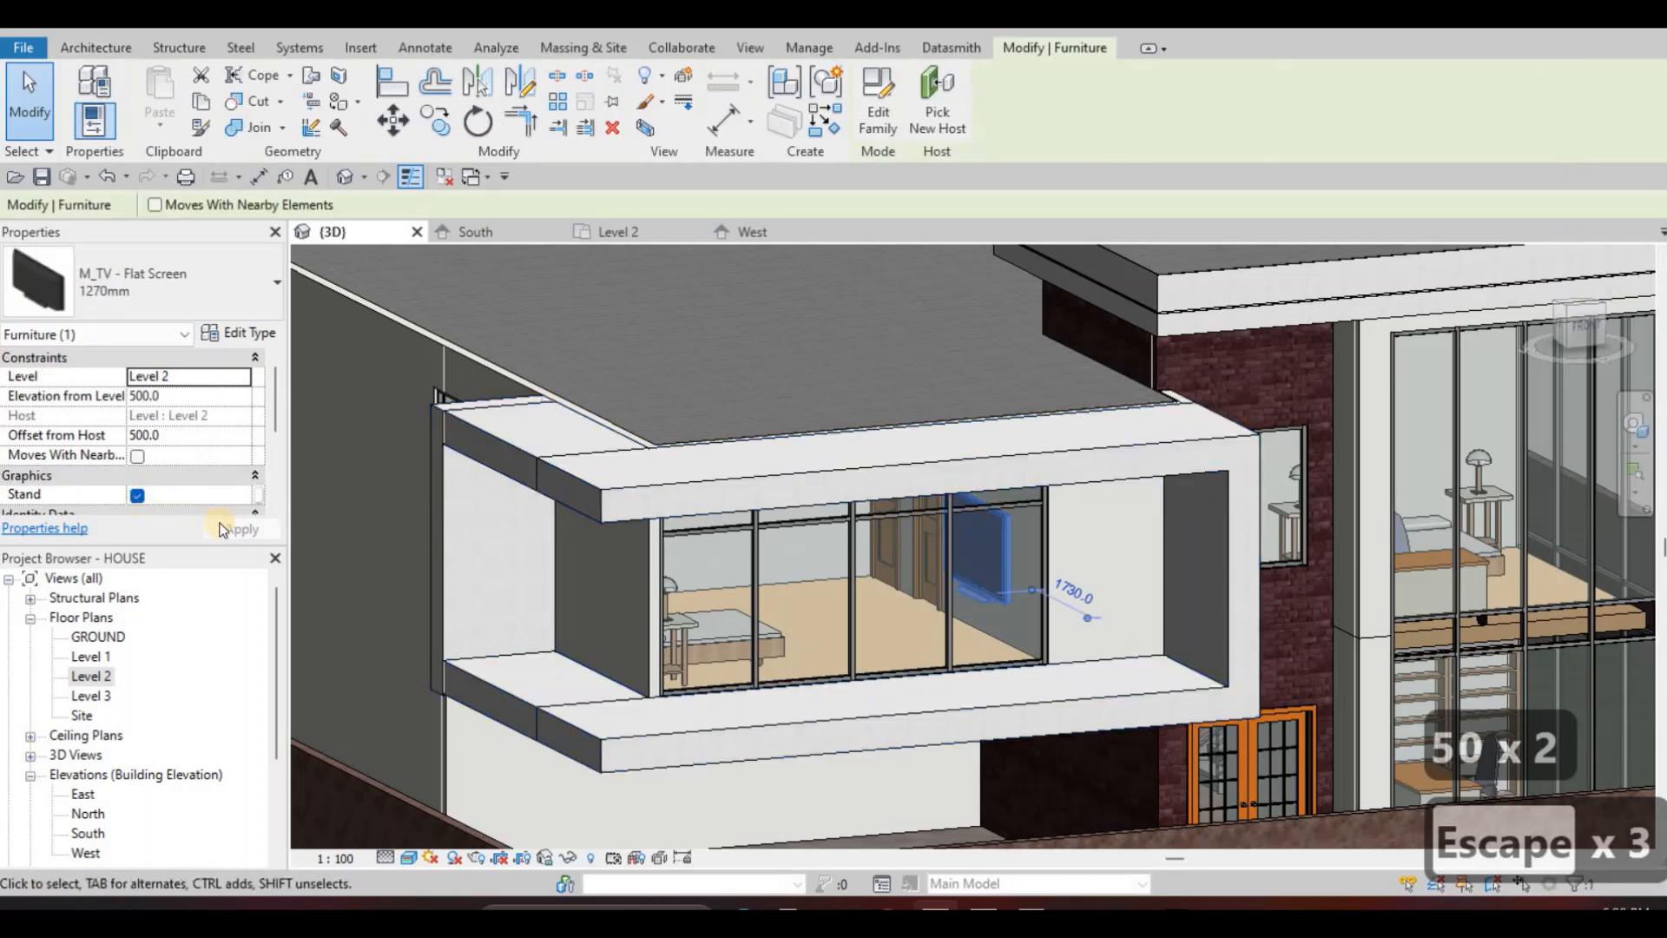
pyautogui.click(225, 527)
pyautogui.press('Escape')
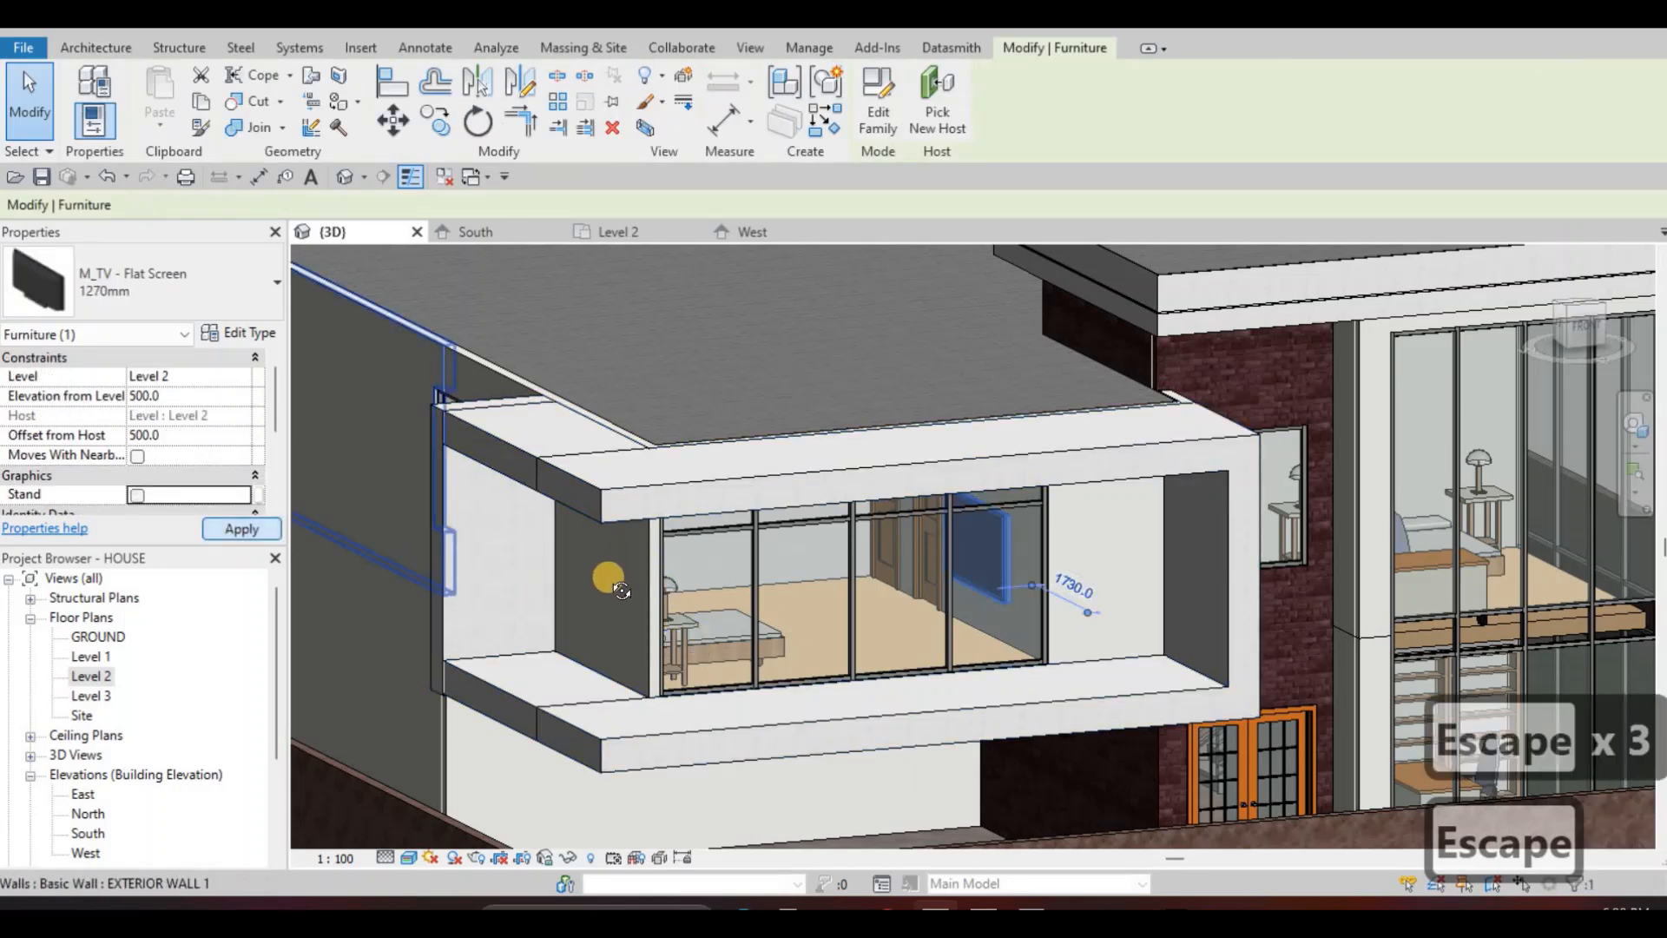
pyautogui.press('Escape')
# In the Level 2 plan, nudge the south-west bedroom TV east against the interior partition.
pyautogui.keyDown('shift'); pyautogui.moveTo(657, 579); pyautogui.dragTo(102, 680, button='middle'); pyautogui.keyUp('shift')
pyautogui.click(564, 610)
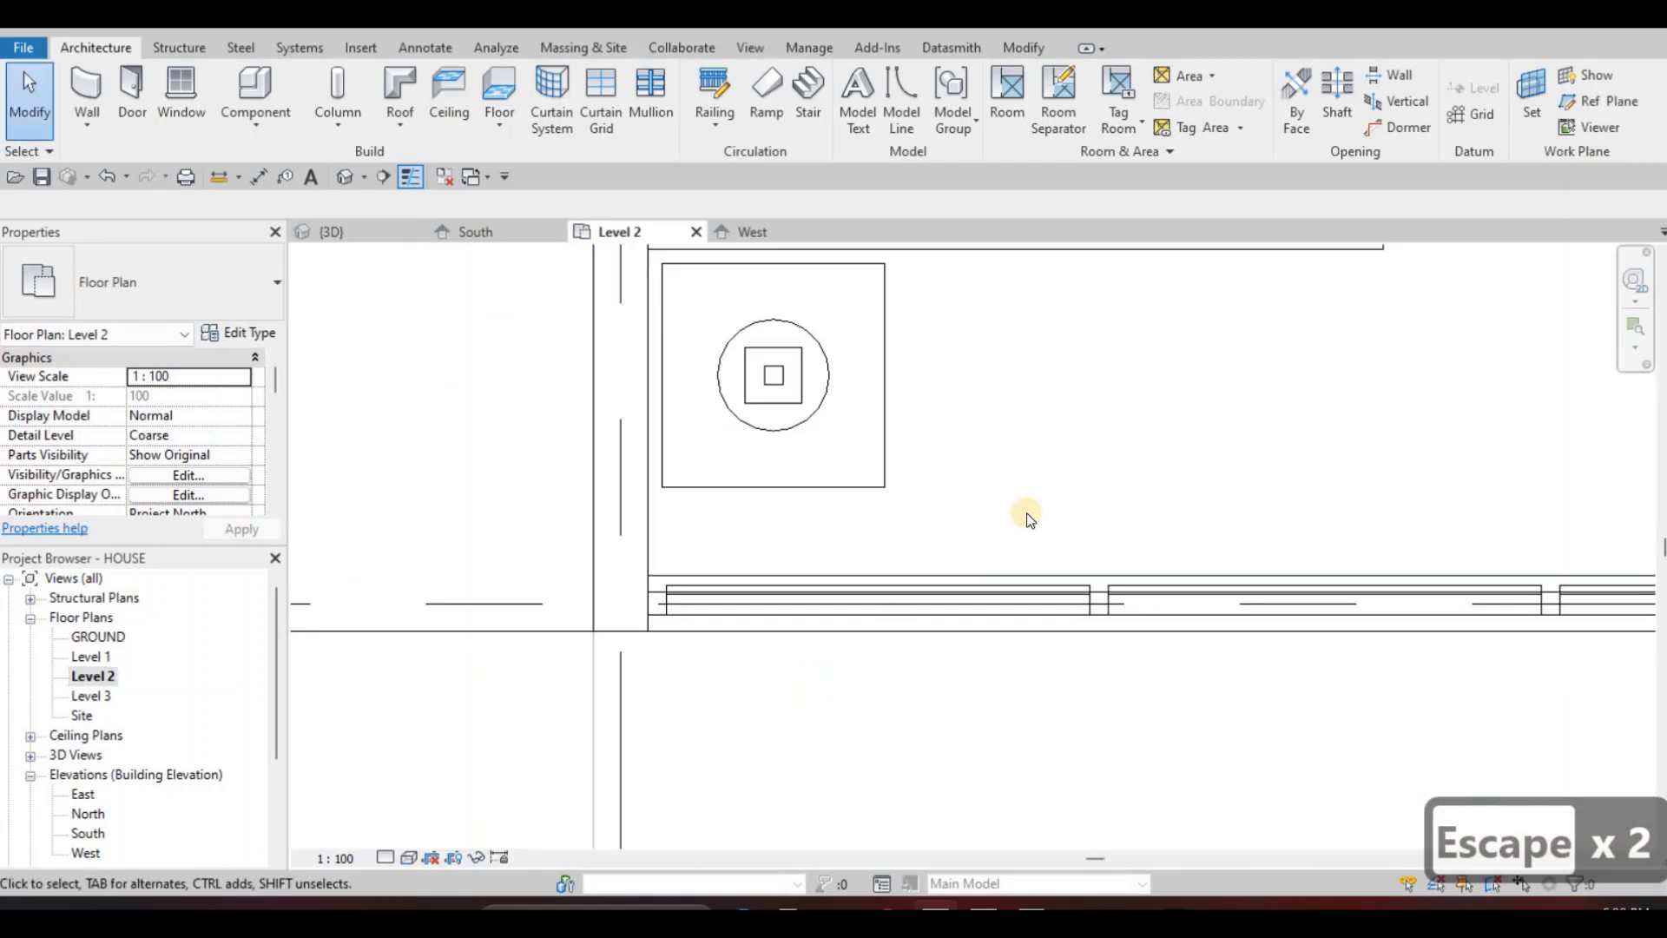
pyautogui.scroll(-4, 682, 508)
pyautogui.moveTo(1215, 326); pyautogui.dragTo(1080, 500, button='middle')
pyautogui.click(1081, 501)
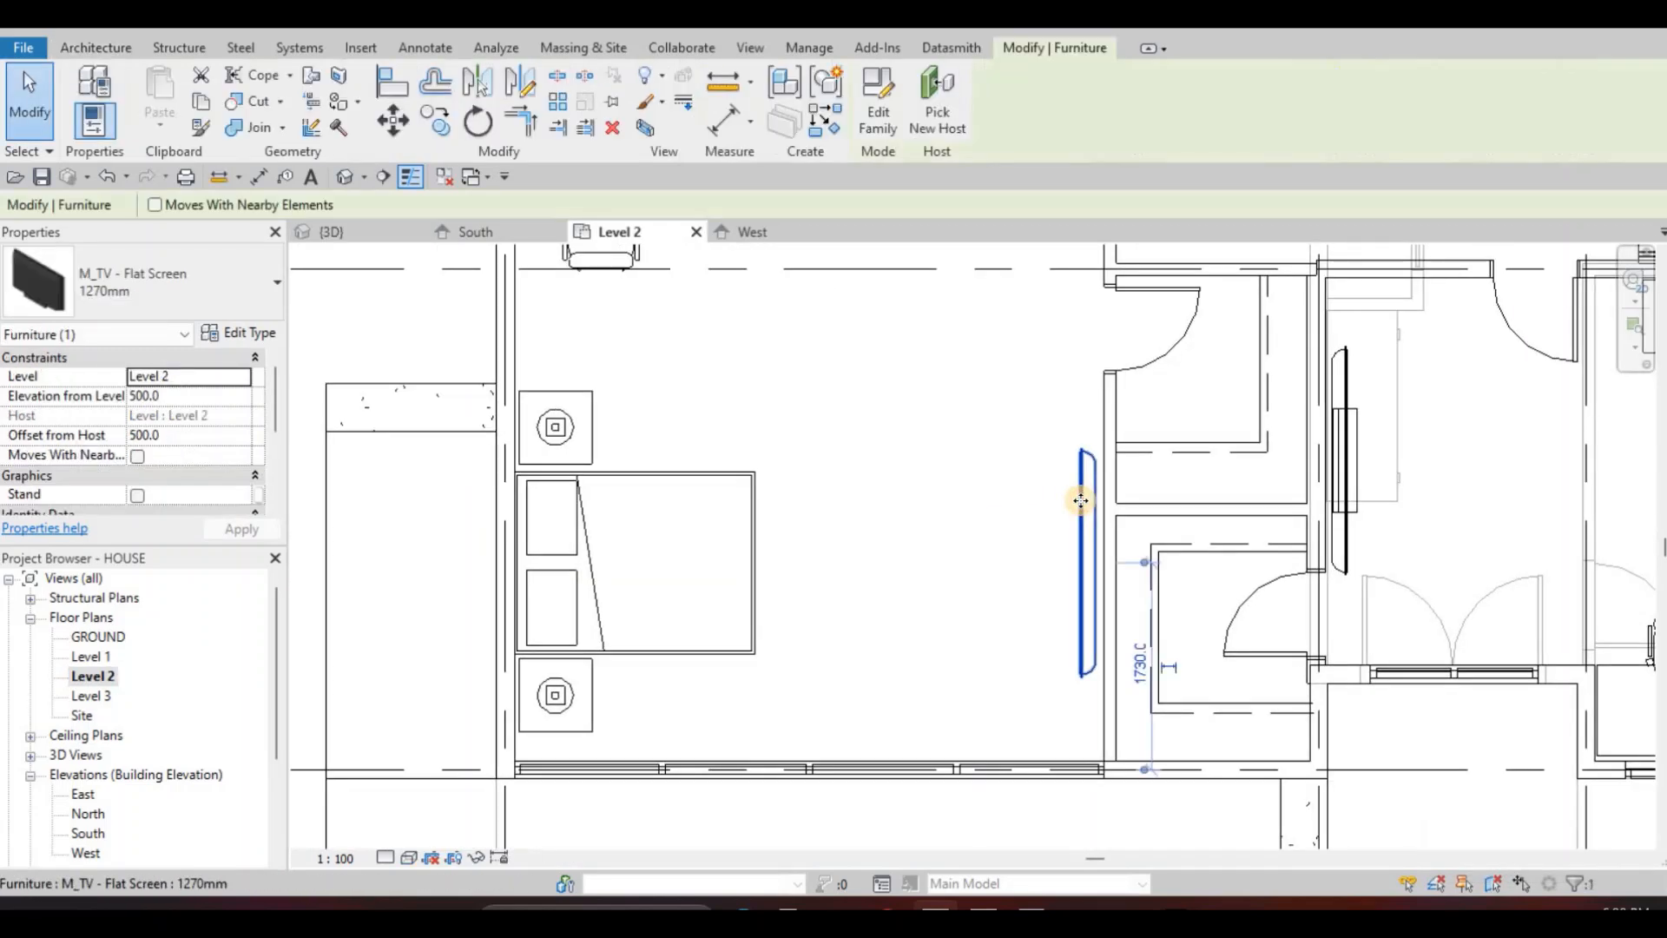
pyautogui.press('Right')
pyautogui.press('Right')
pyautogui.press('Escape')
pyautogui.press('Escape')
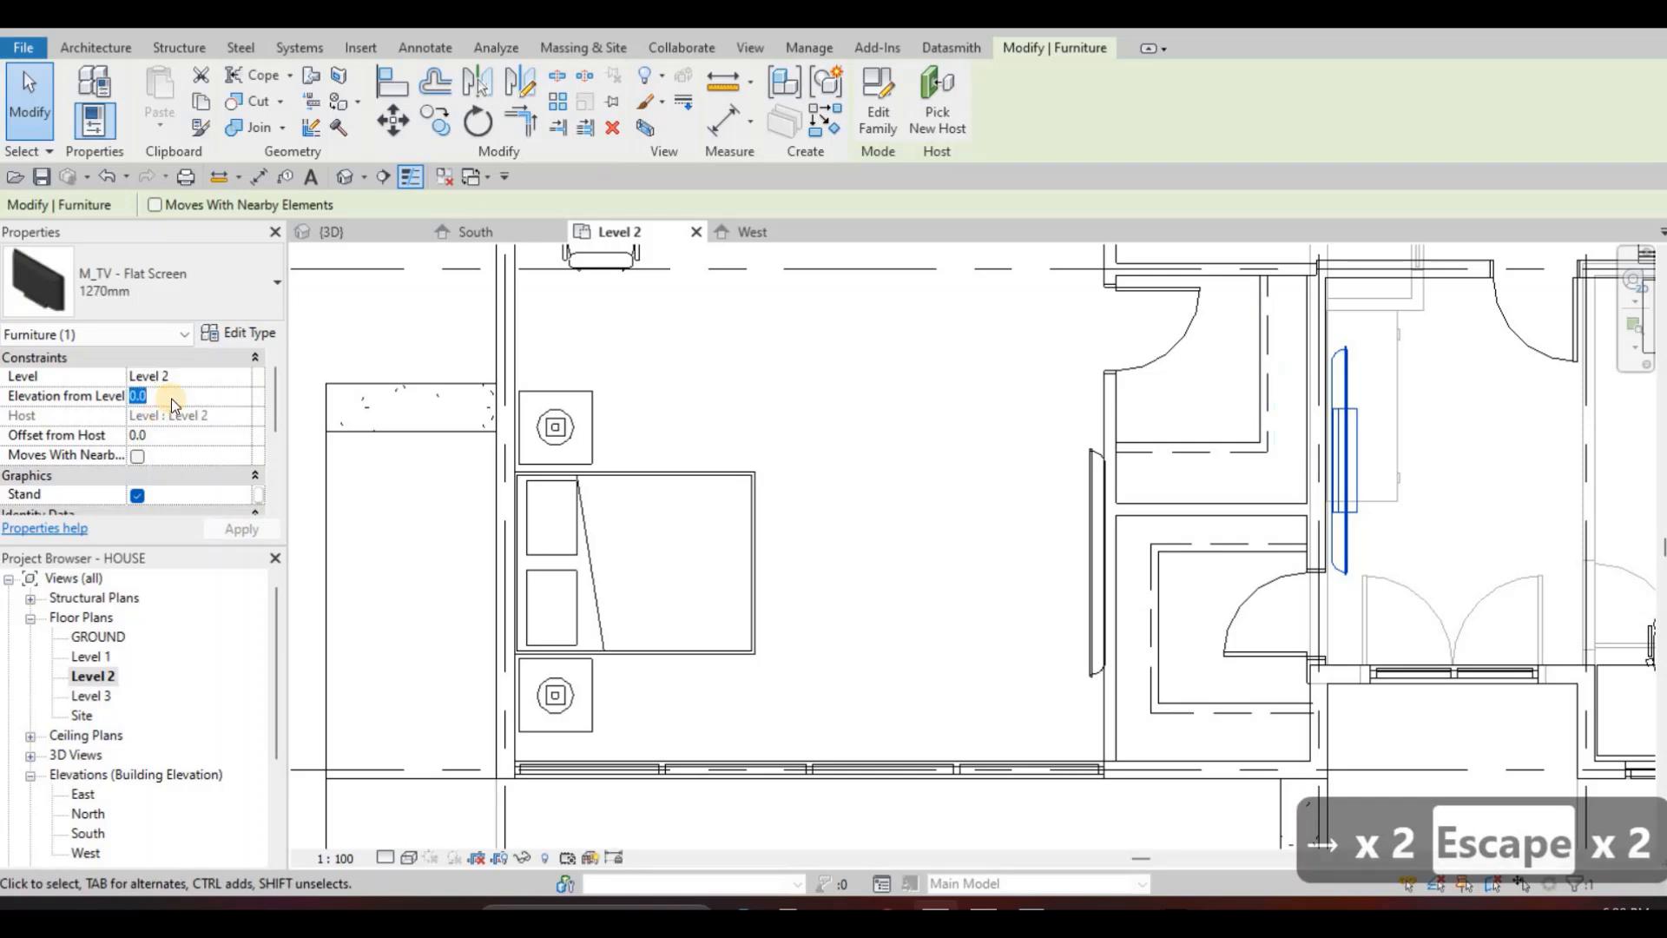
# Set the adjacent east bedroom TV's elevation from level to 500 and turn off its stand.
pyautogui.write('500')
pyautogui.press('Return')
pyautogui.click(136, 495)
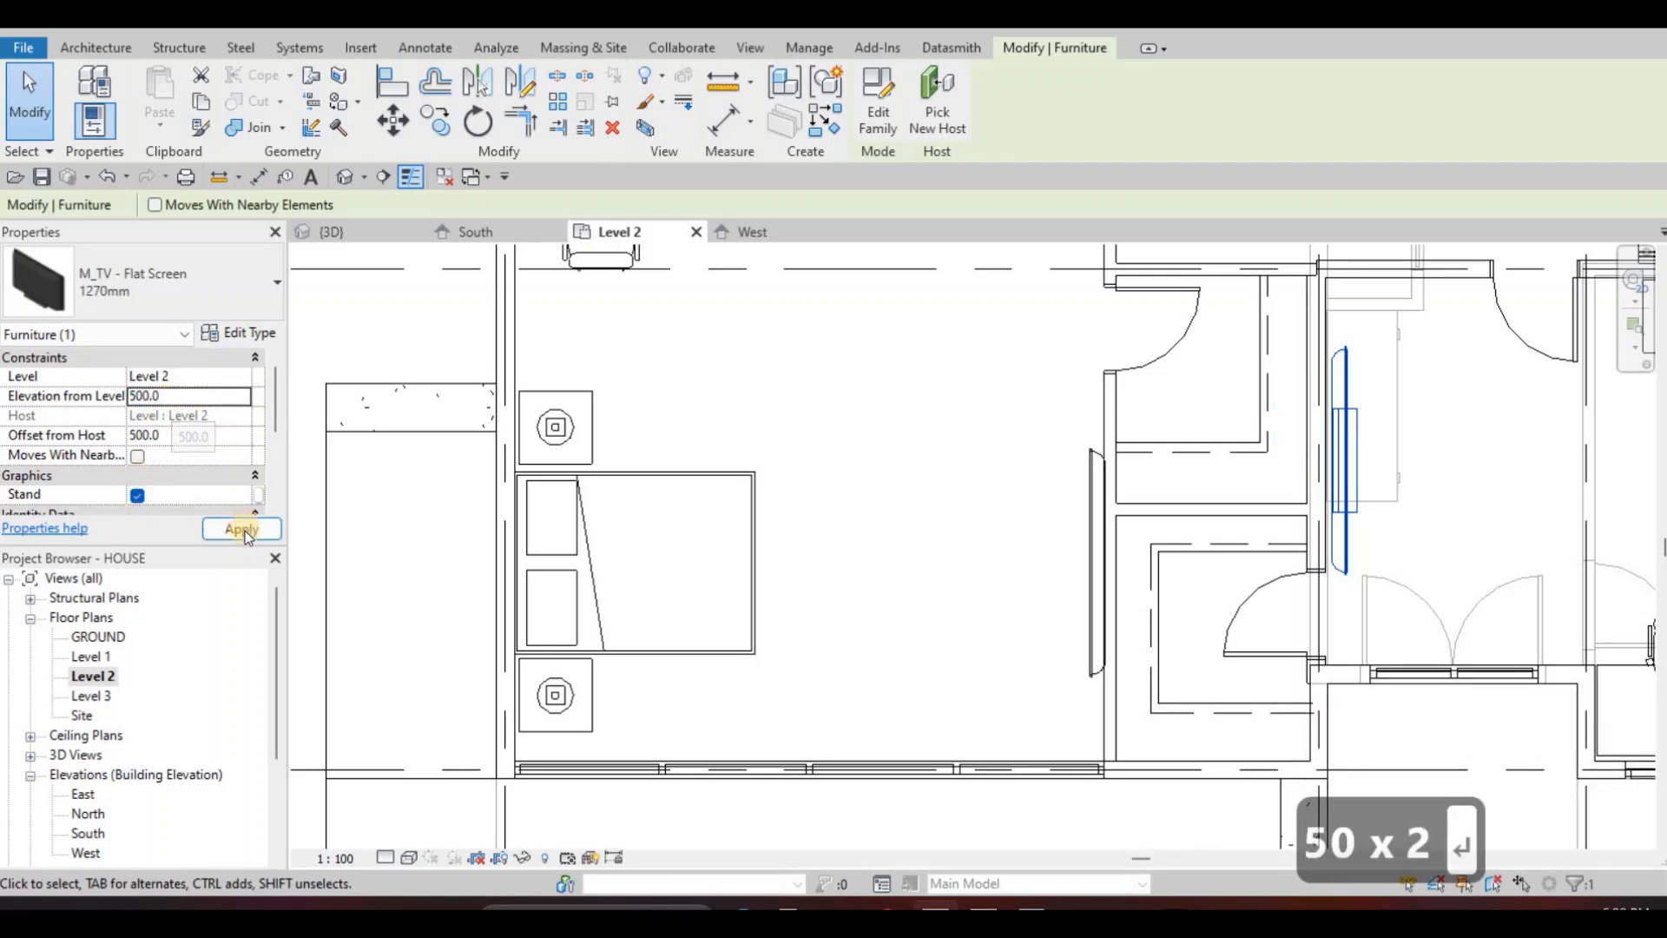
pyautogui.press('Escape')
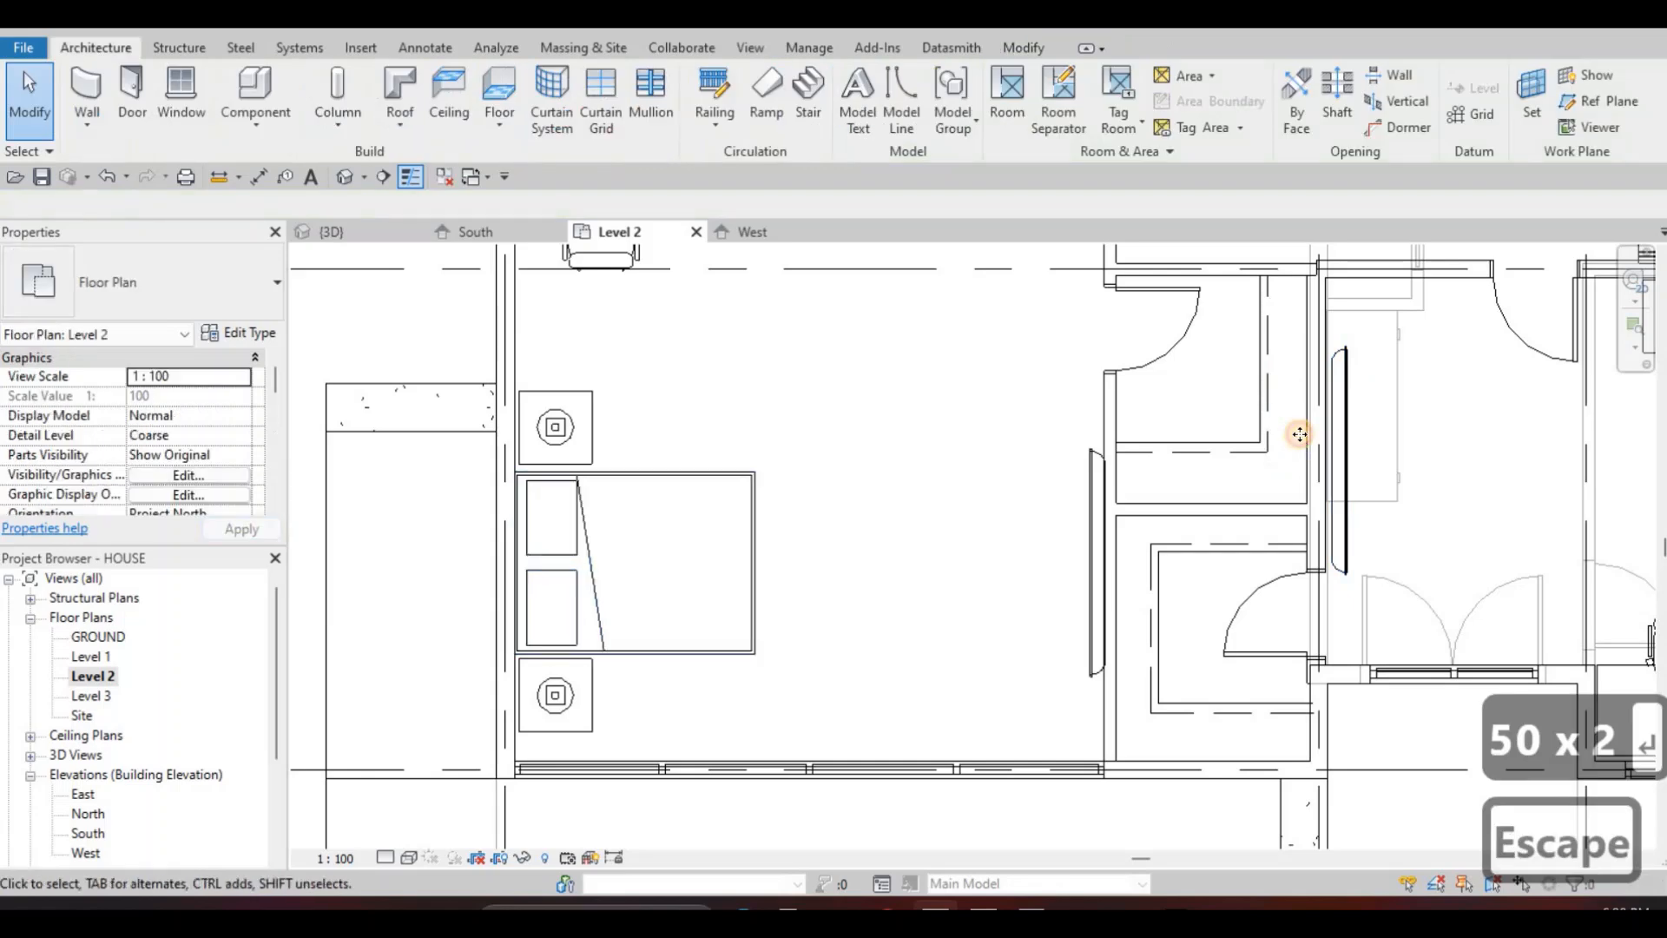
# Nudge the east bedroom TV west against the wall behind it.
pyautogui.scroll(2, 1298, 434)
pyautogui.click(1299, 434)
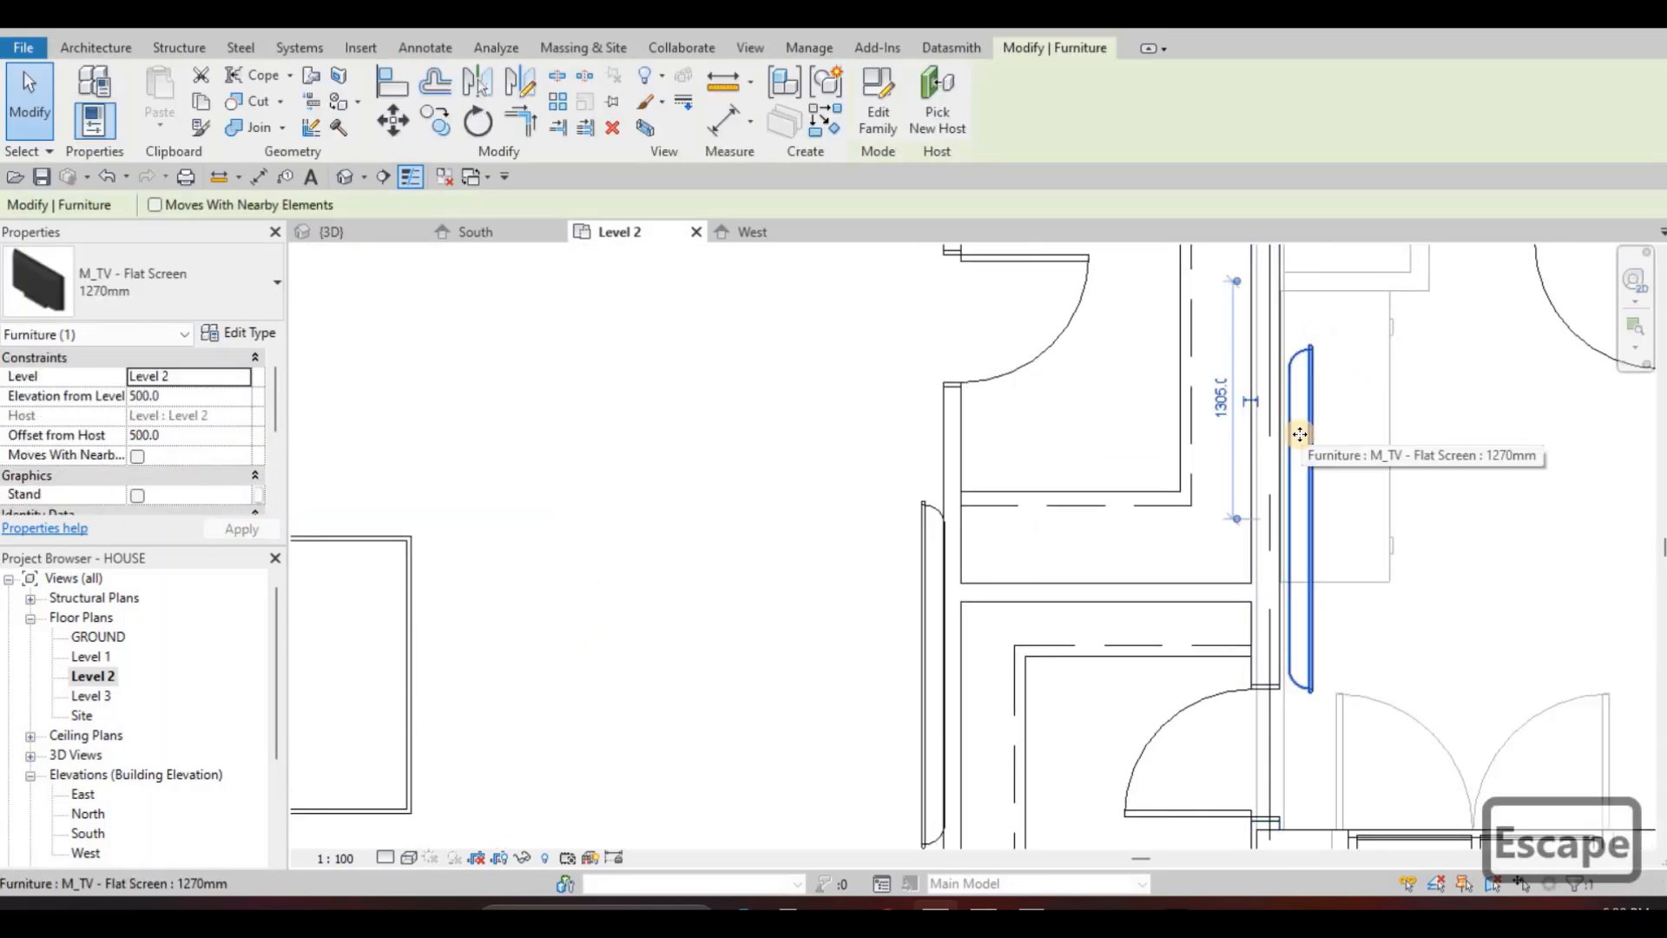
pyautogui.press('Left')
pyautogui.press('Escape')
pyautogui.scroll(-5, 1081, 408)
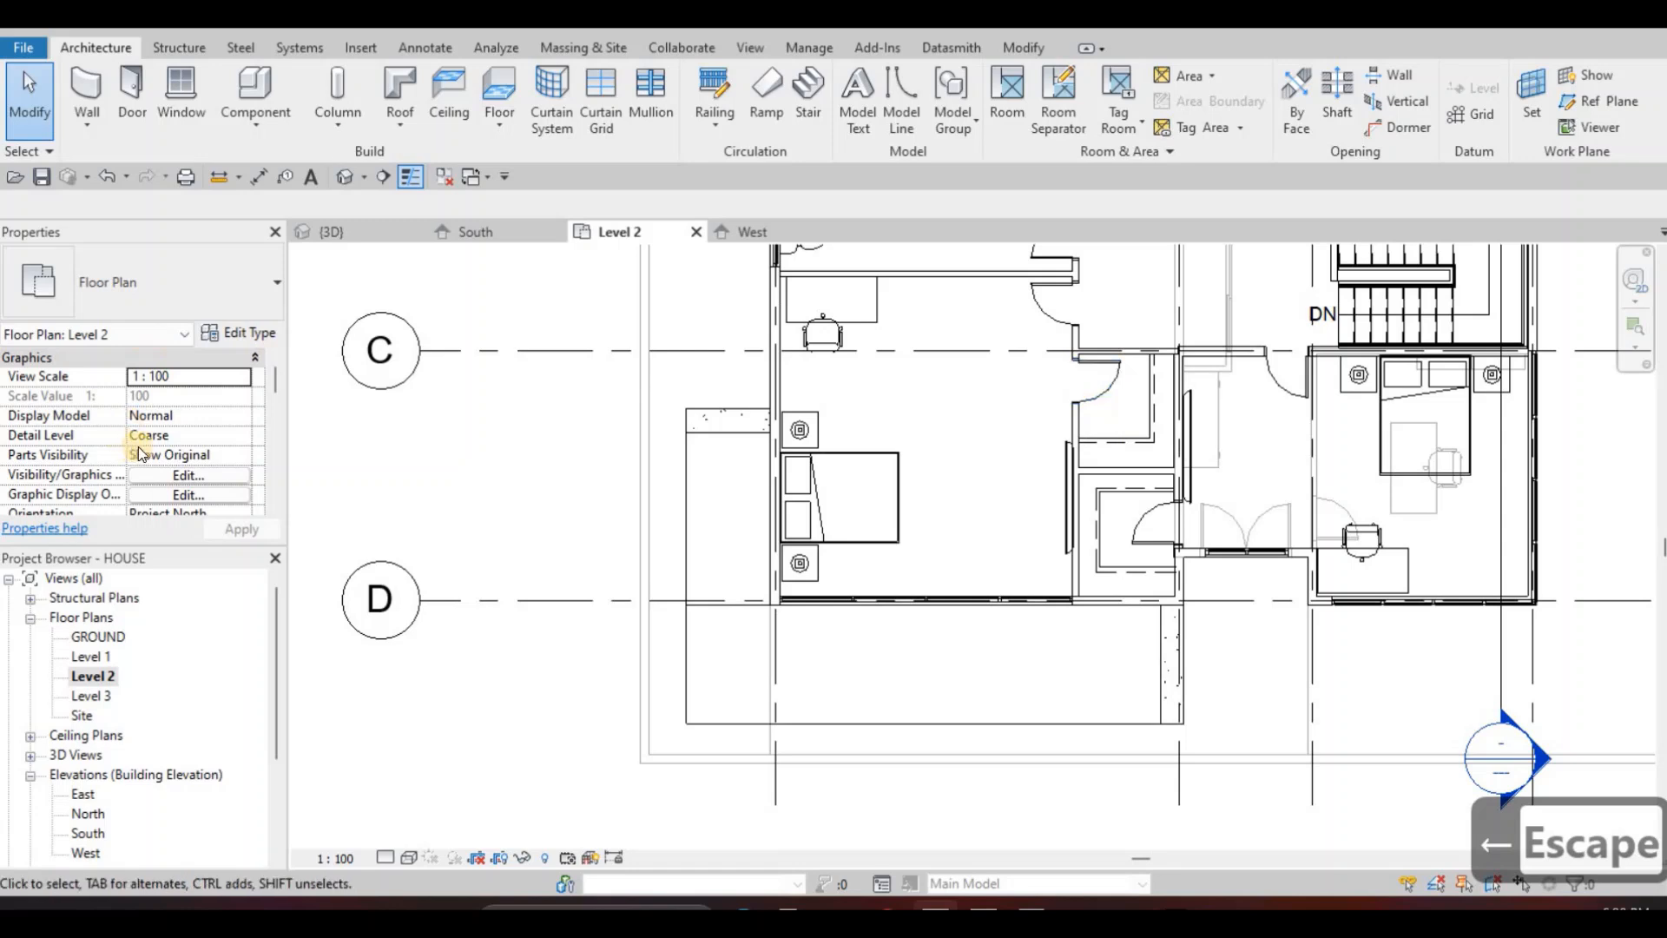
# Set the Level 2 plan's underlay base level to None.
pyautogui.scroll(-5, 174, 434)
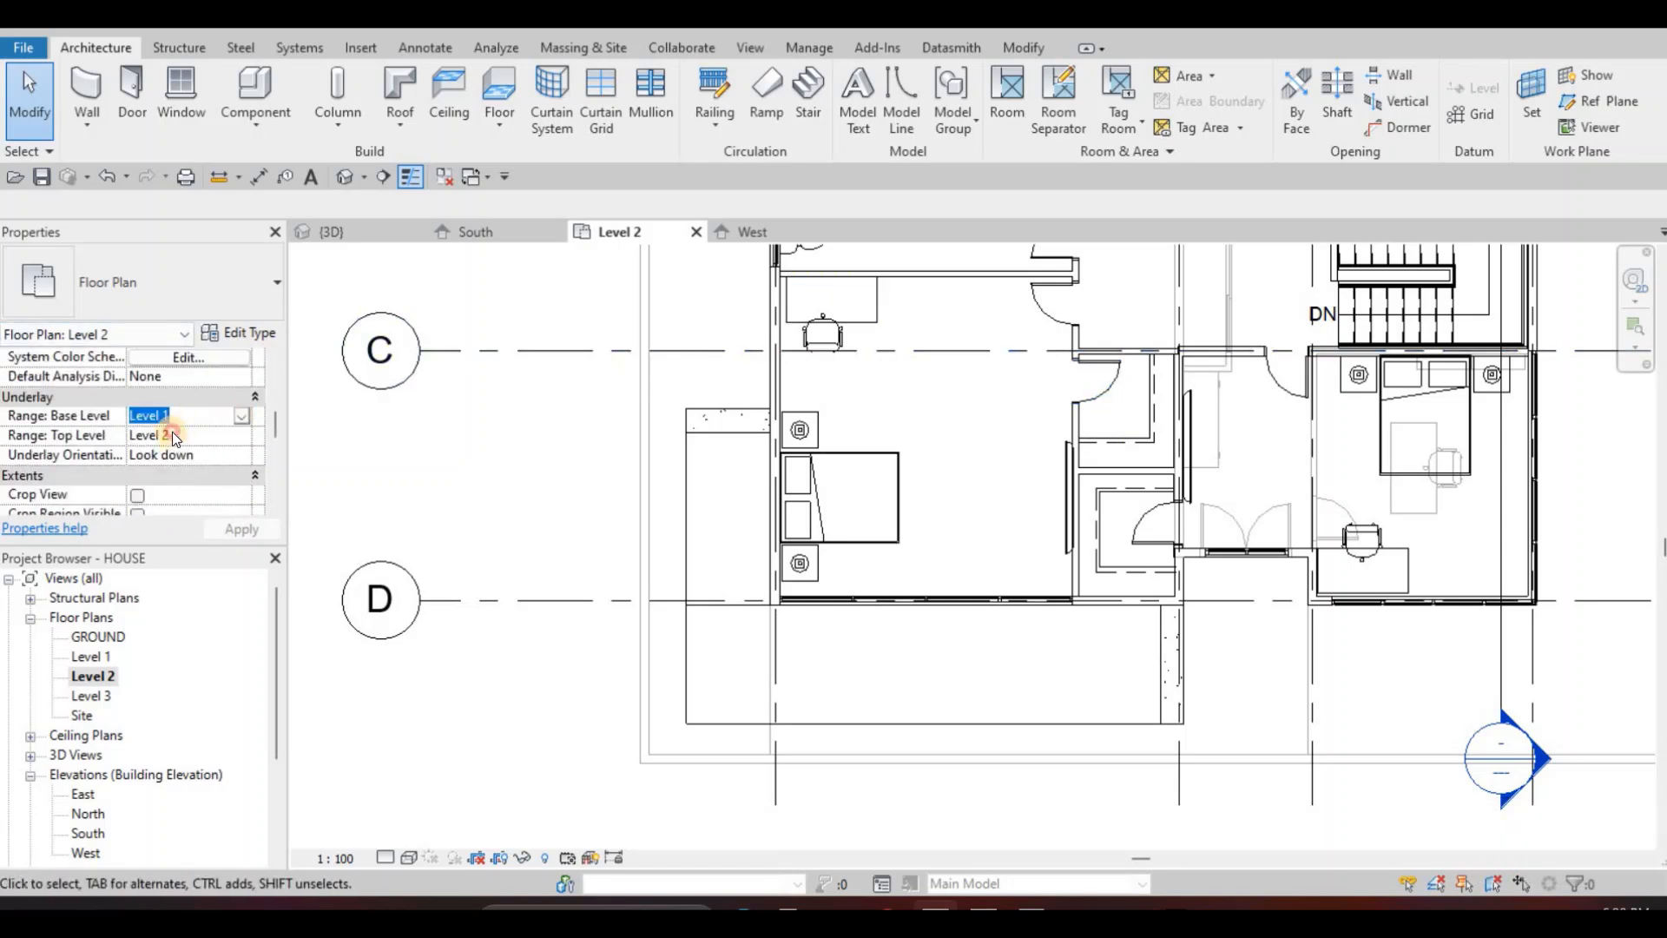
pyautogui.click(241, 416)
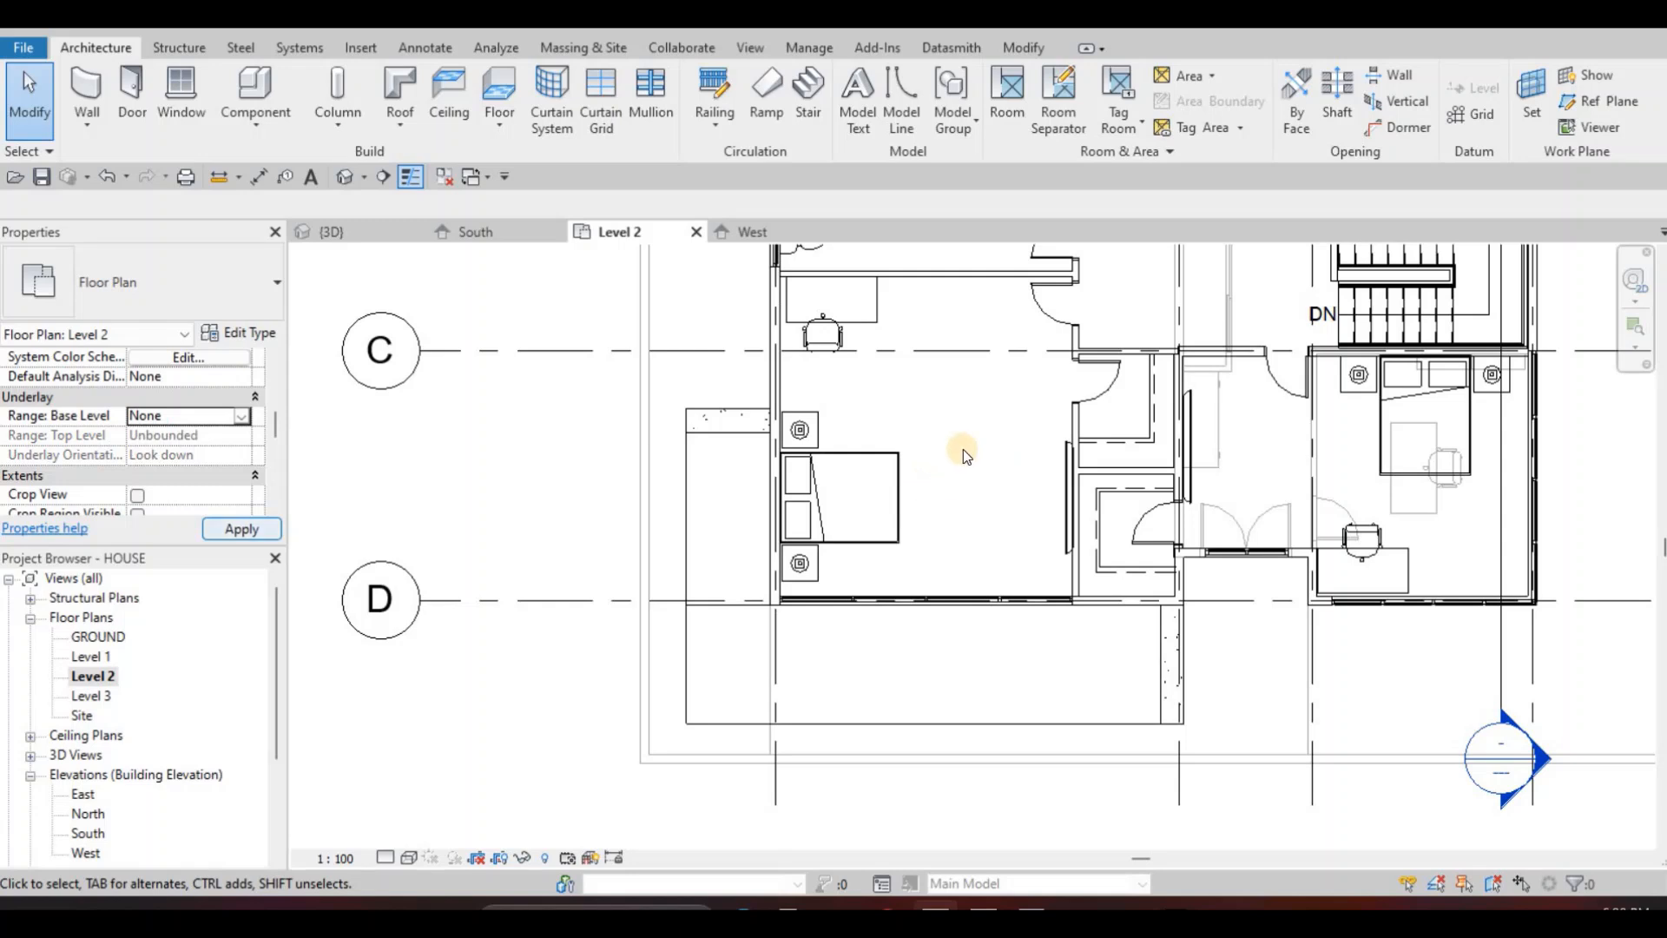
pyautogui.press('Escape')
pyautogui.press('Escape')
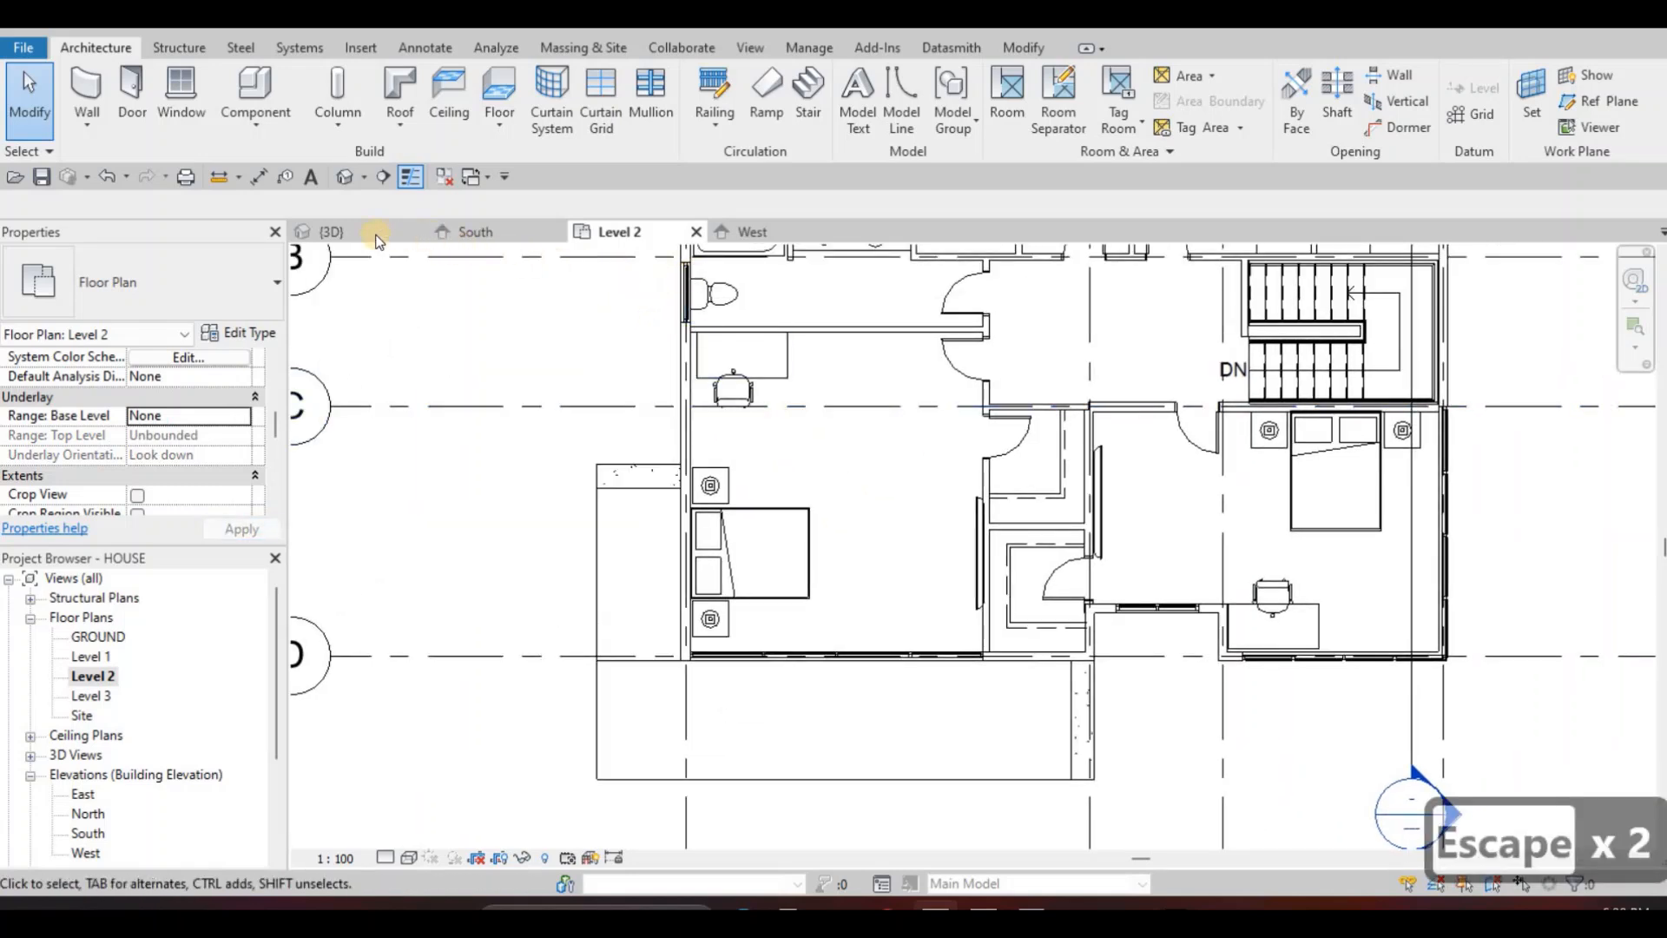
# Check the model in 3D, and open the in-place generic frame for editing from the South elevation.
pyautogui.keyDown('shift'); pyautogui.moveTo(772, 443); pyautogui.dragTo(703, 360, button='middle'); pyautogui.keyUp('shift')
pyautogui.scroll(1, 794, 357)
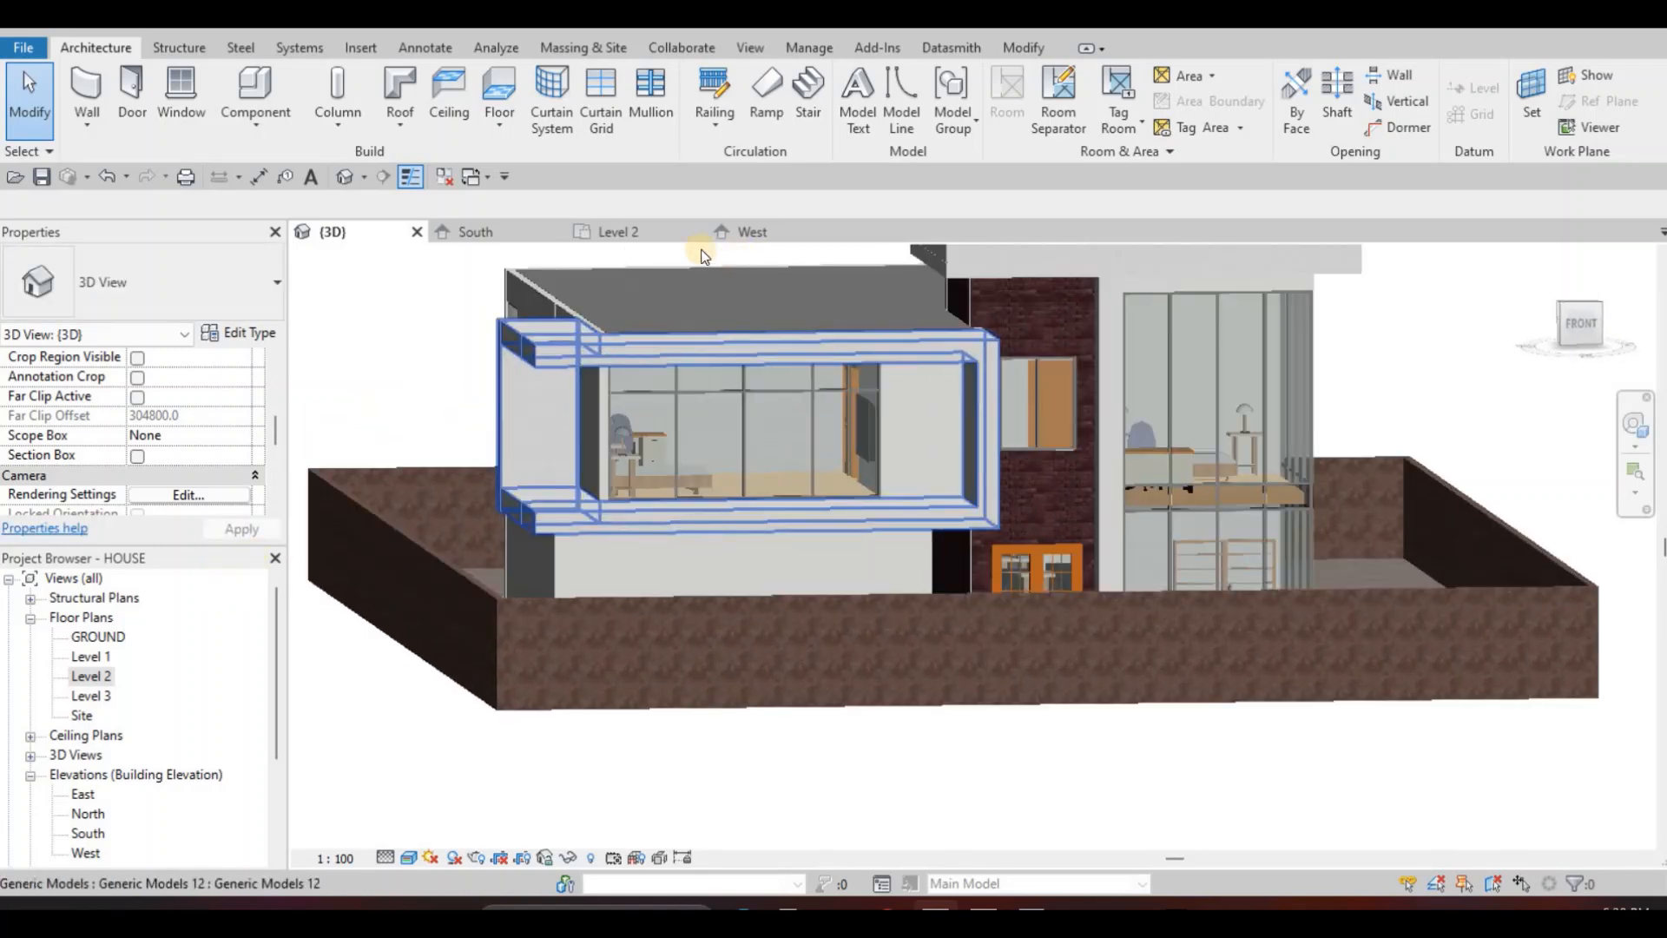
pyautogui.click(495, 231)
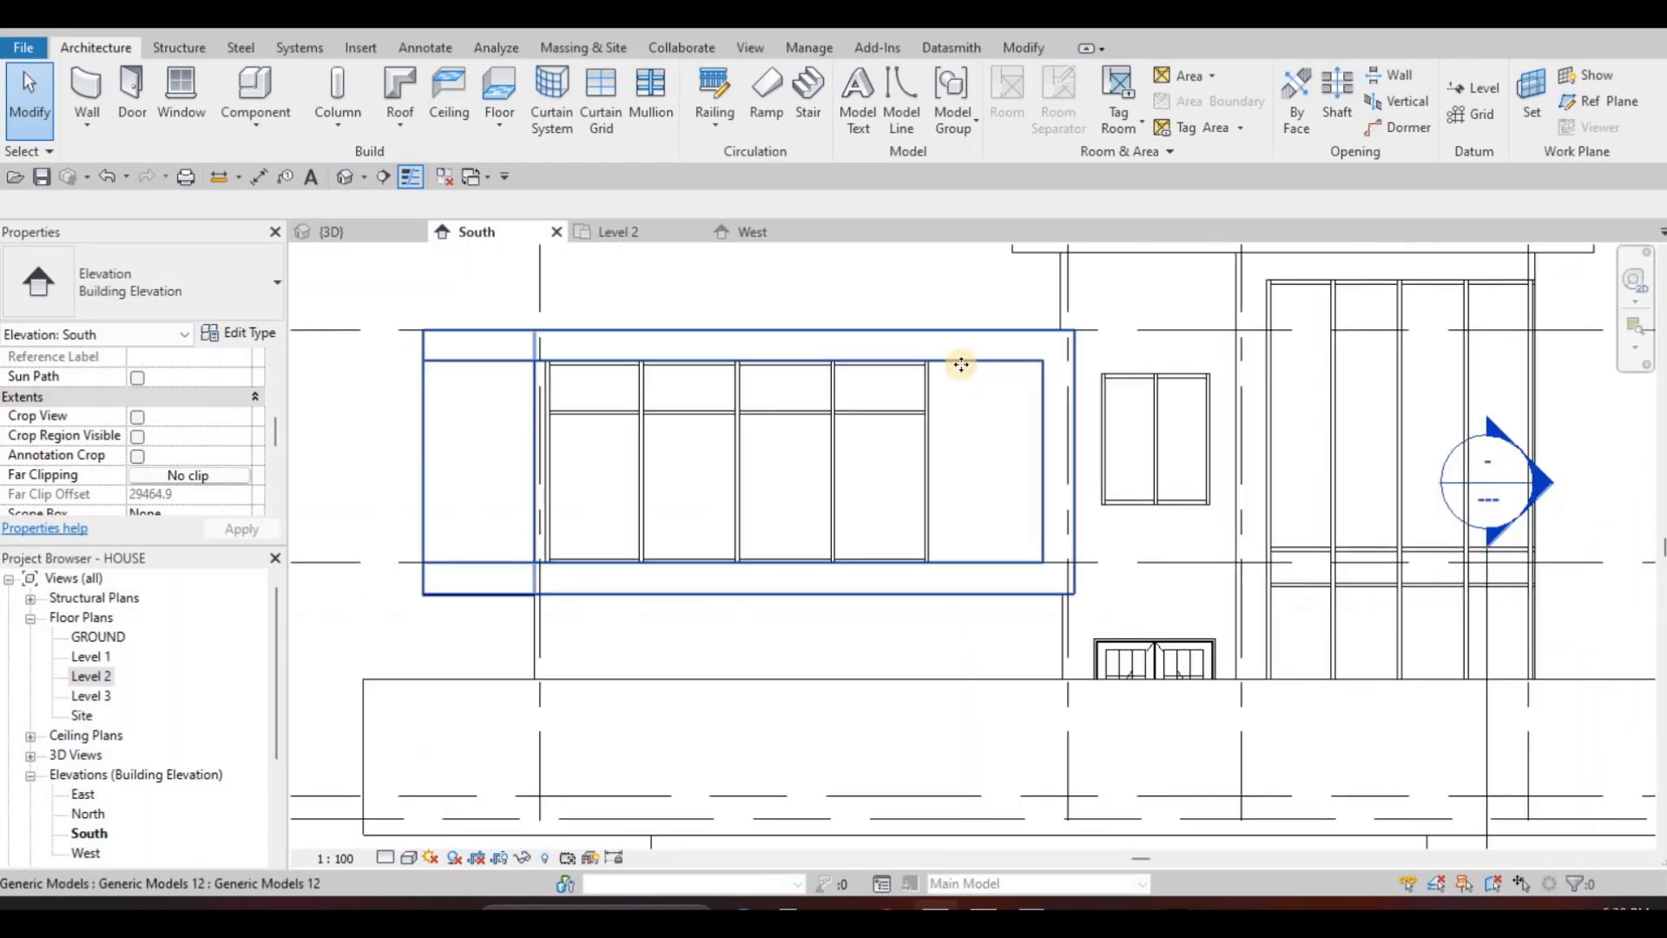
pyautogui.click(965, 359)
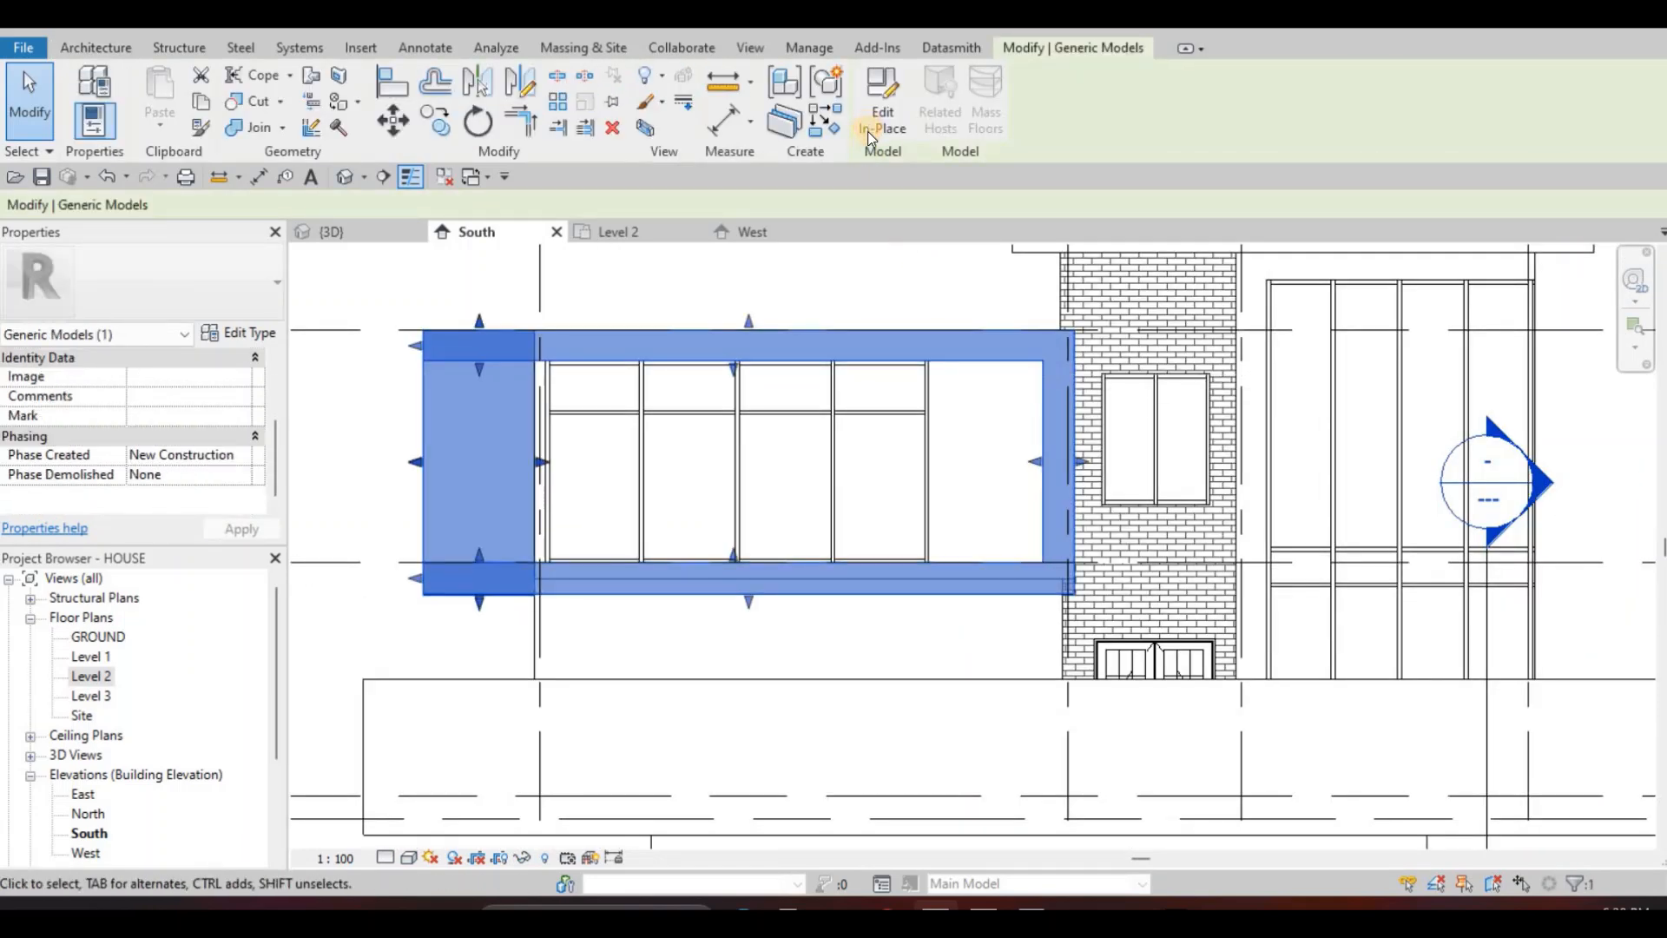
pyautogui.click(881, 122)
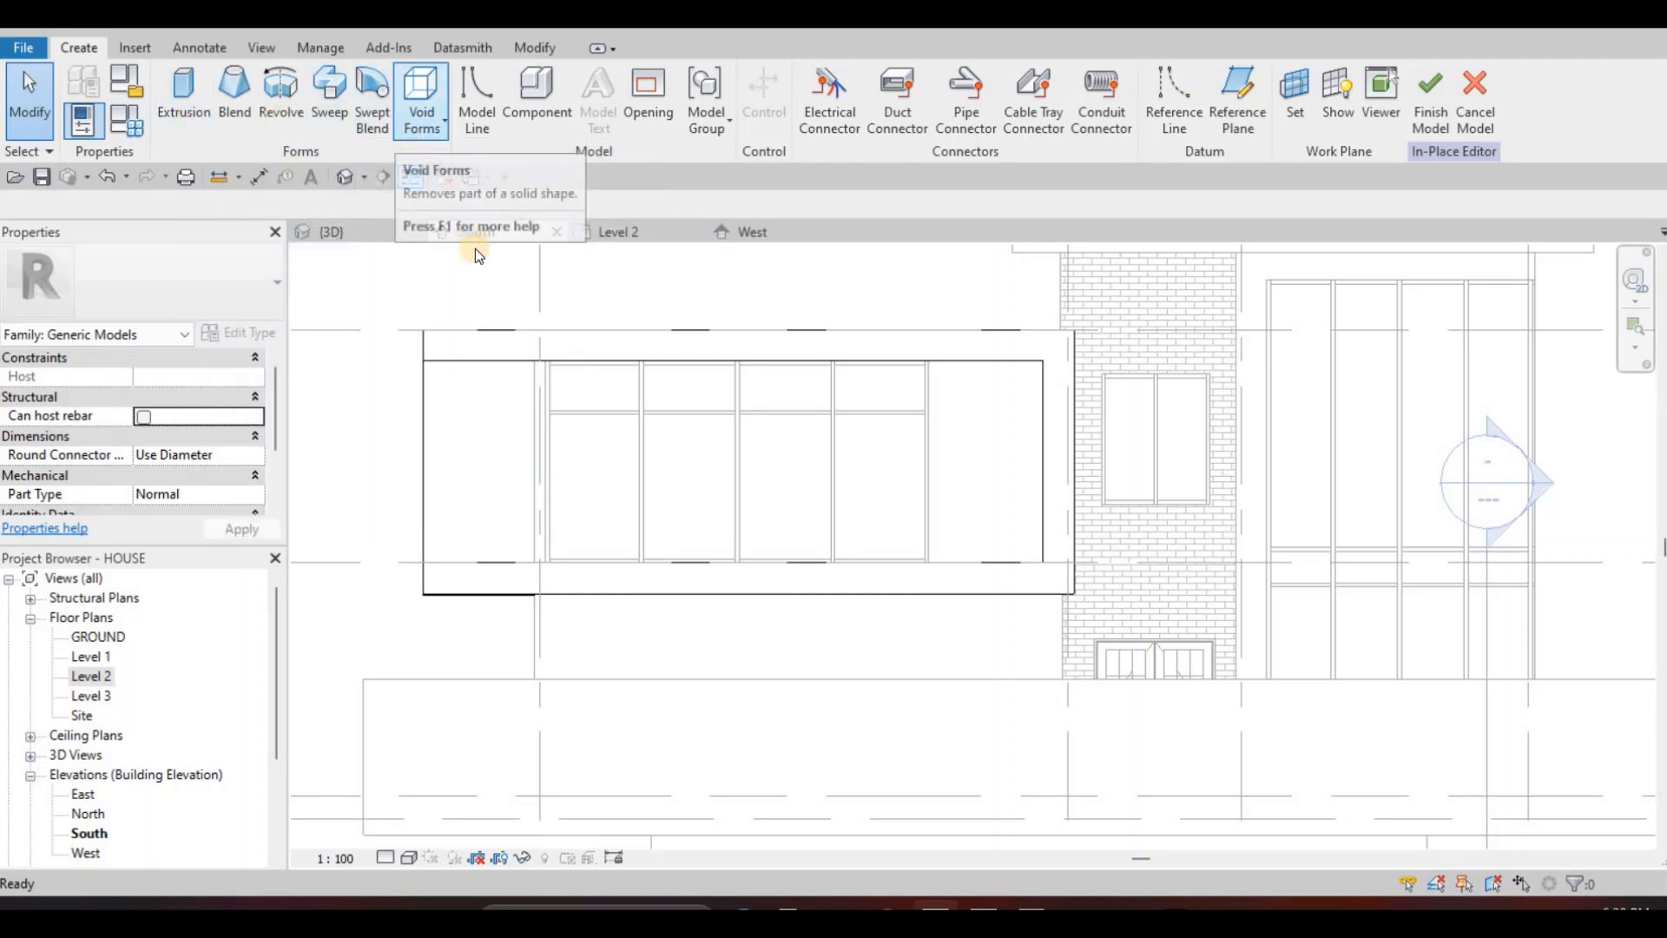
pyautogui.click(422, 122)
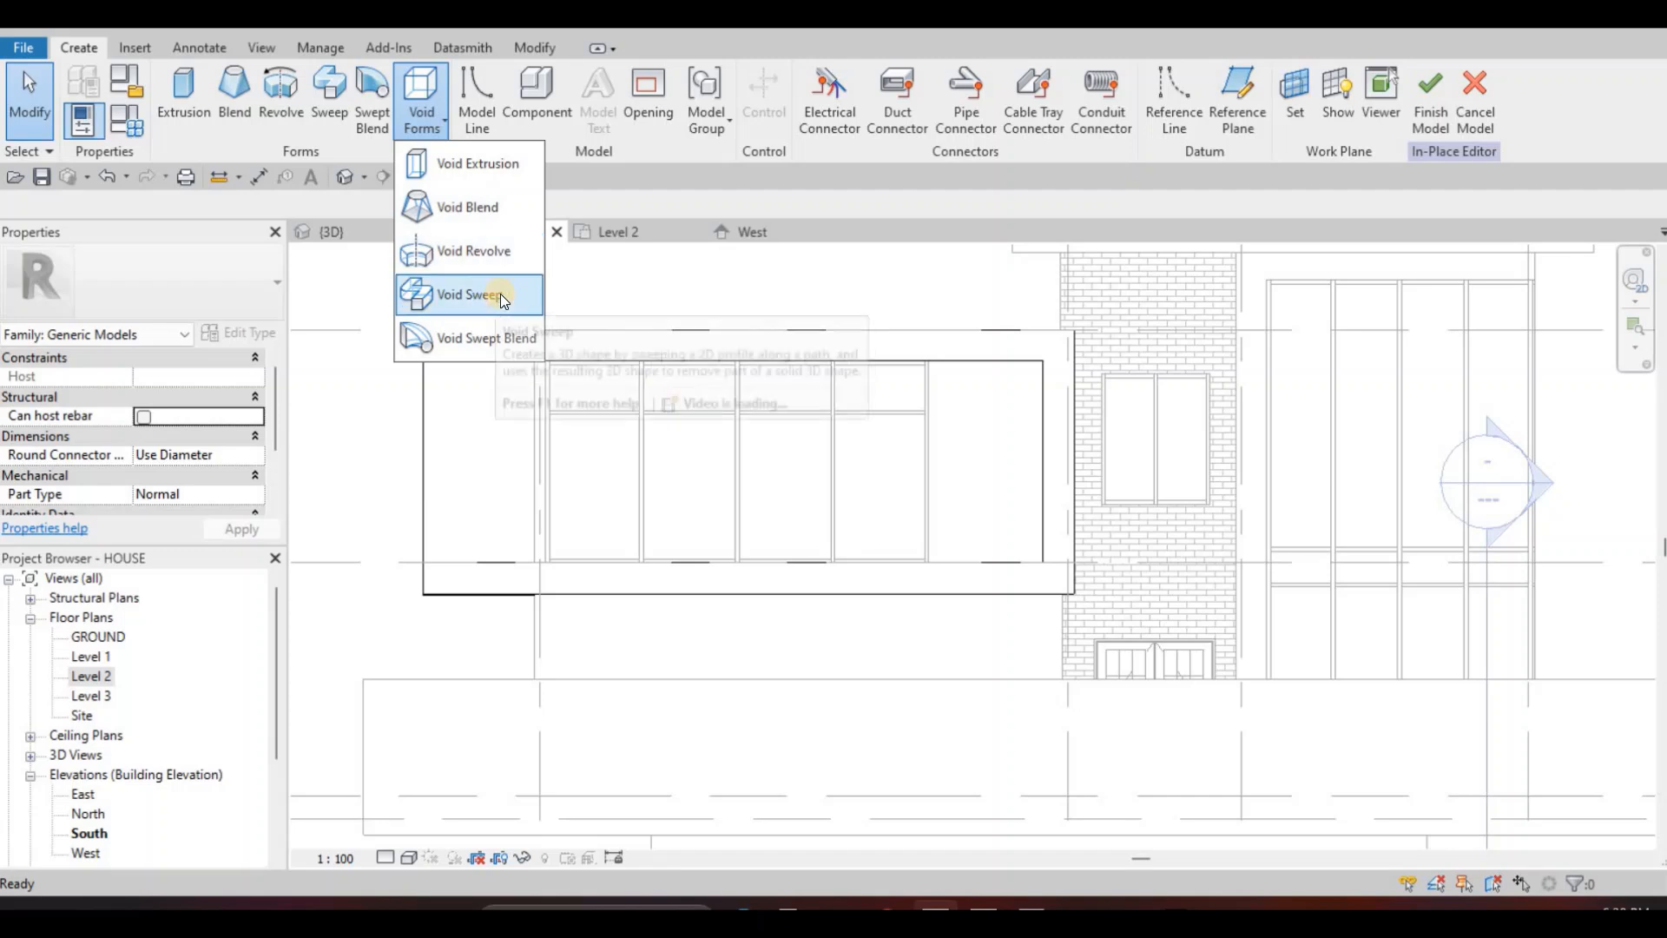
pyautogui.click(500, 293)
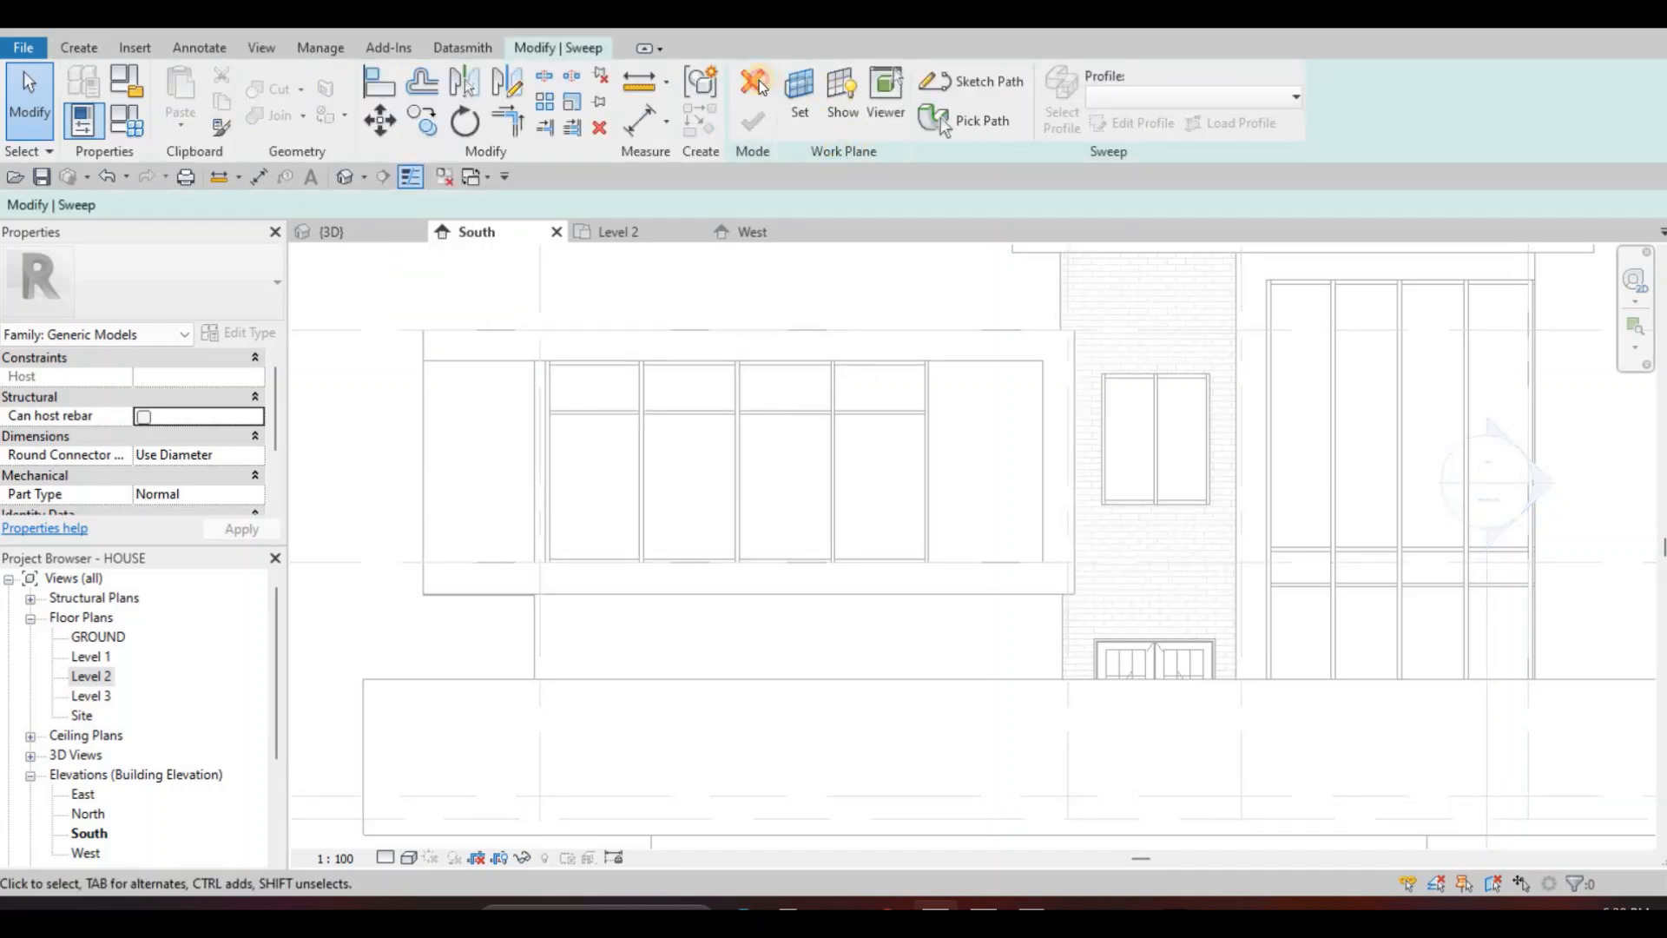
pyautogui.press('Escape')
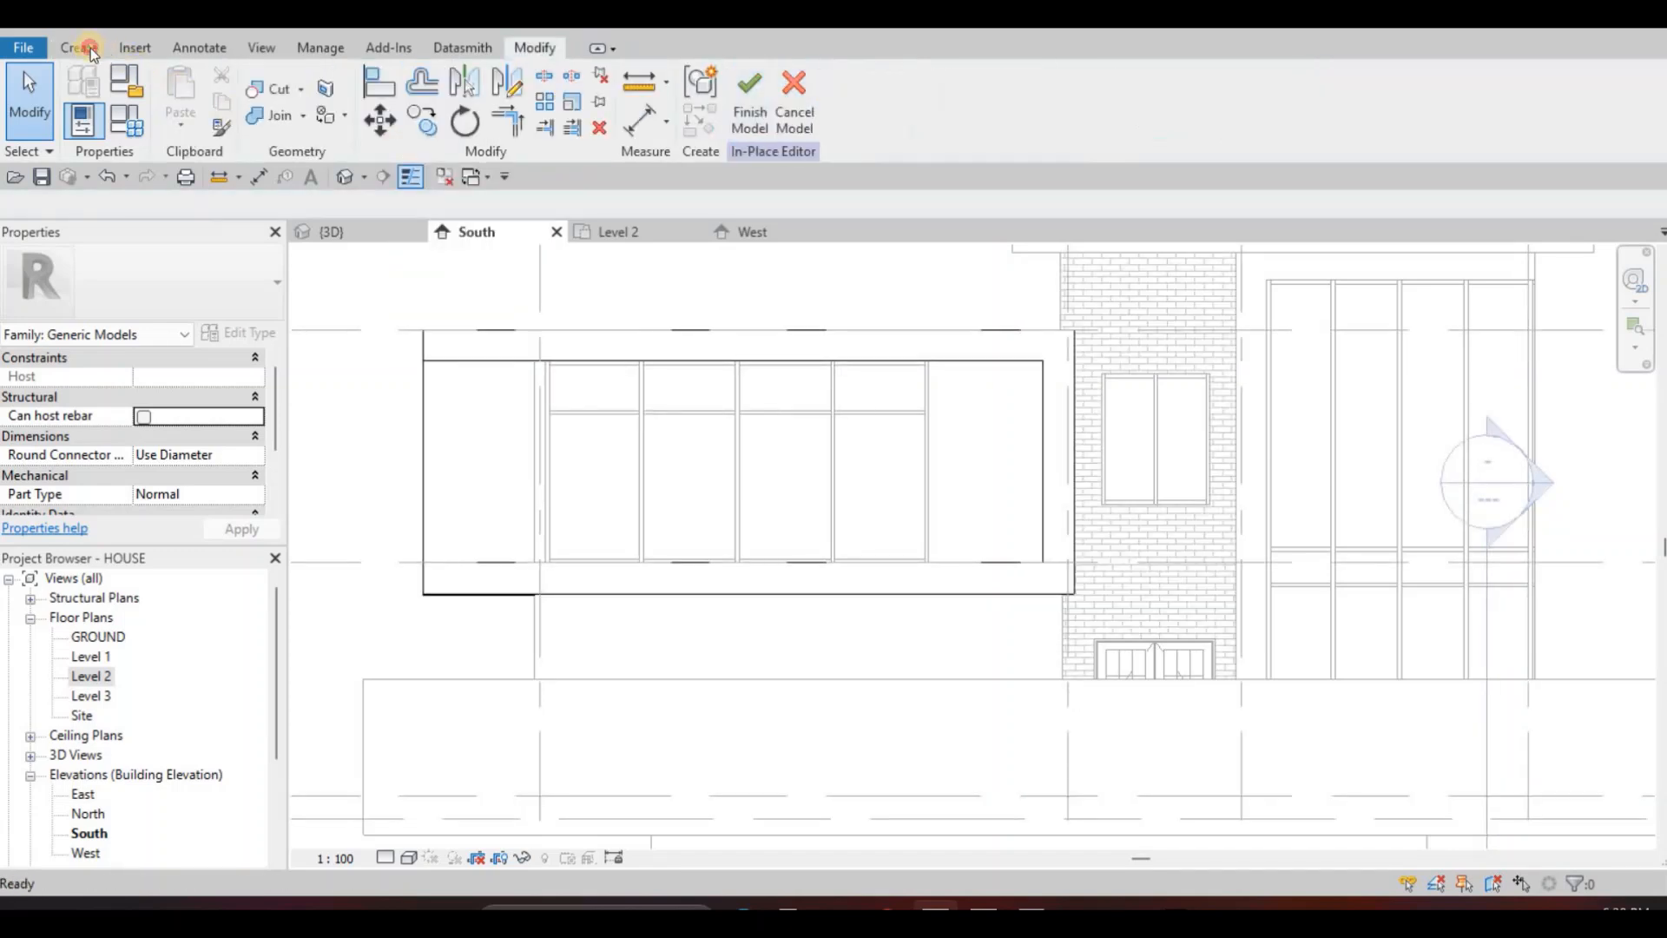
# Start a void form for cutting the in-place frame.
pyautogui.click(422, 126)
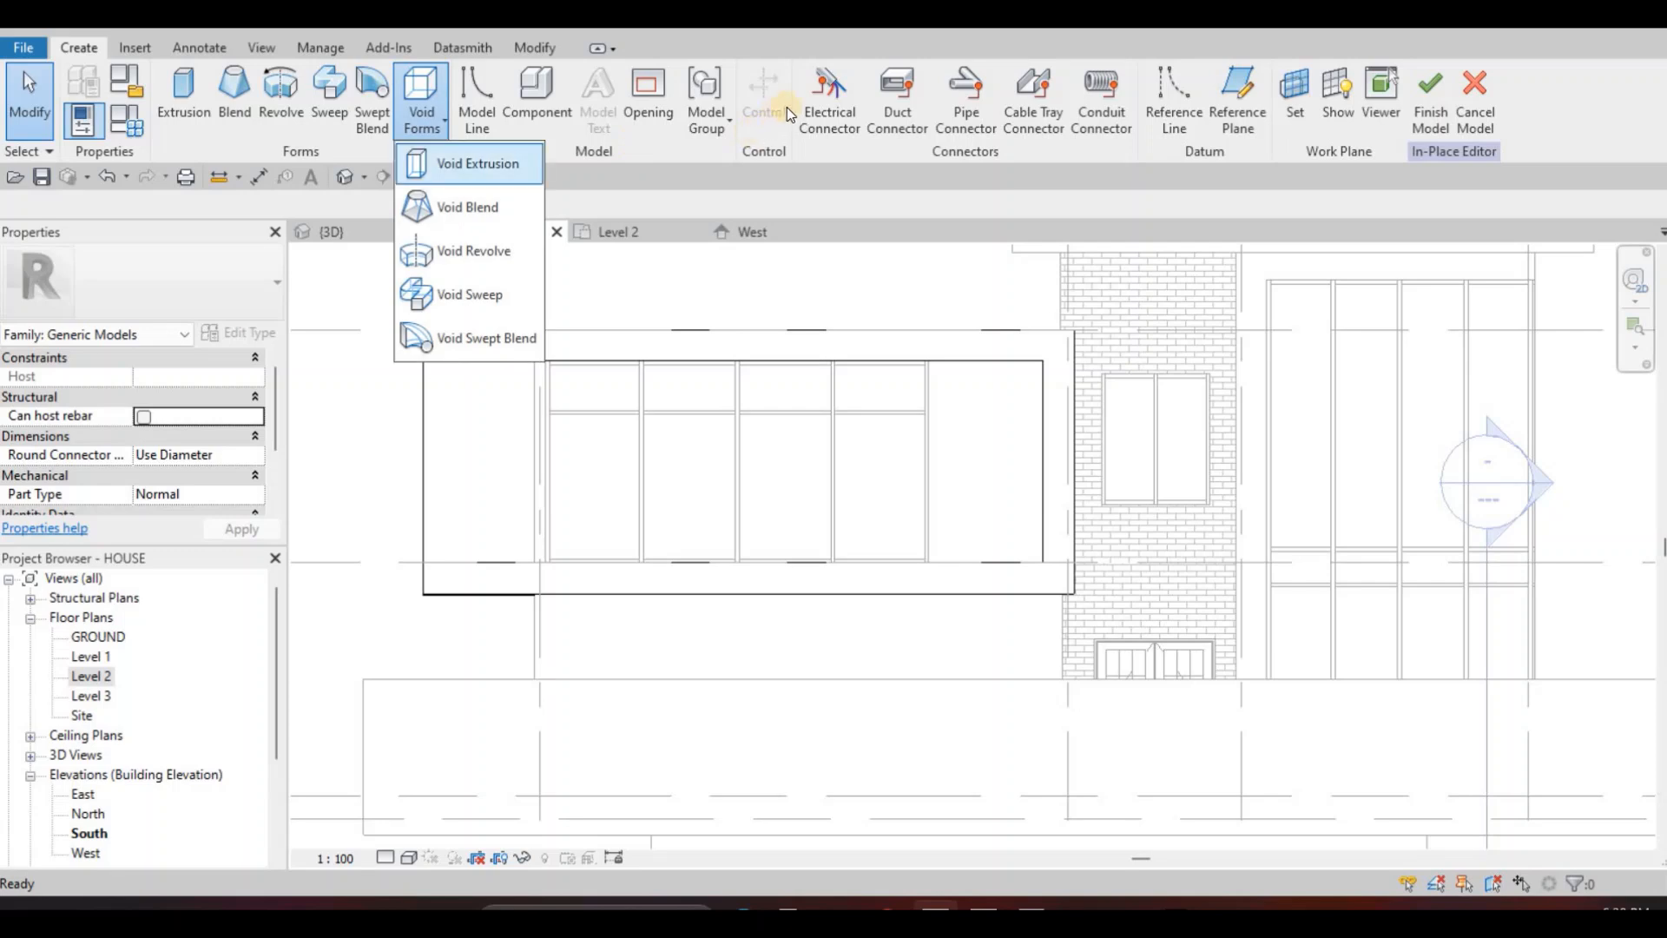
# Start a void extrusion and sketch a rectangle about 50 mm wide and 3400 mm high across the projecting frame's full height.
pyautogui.click(460, 164)
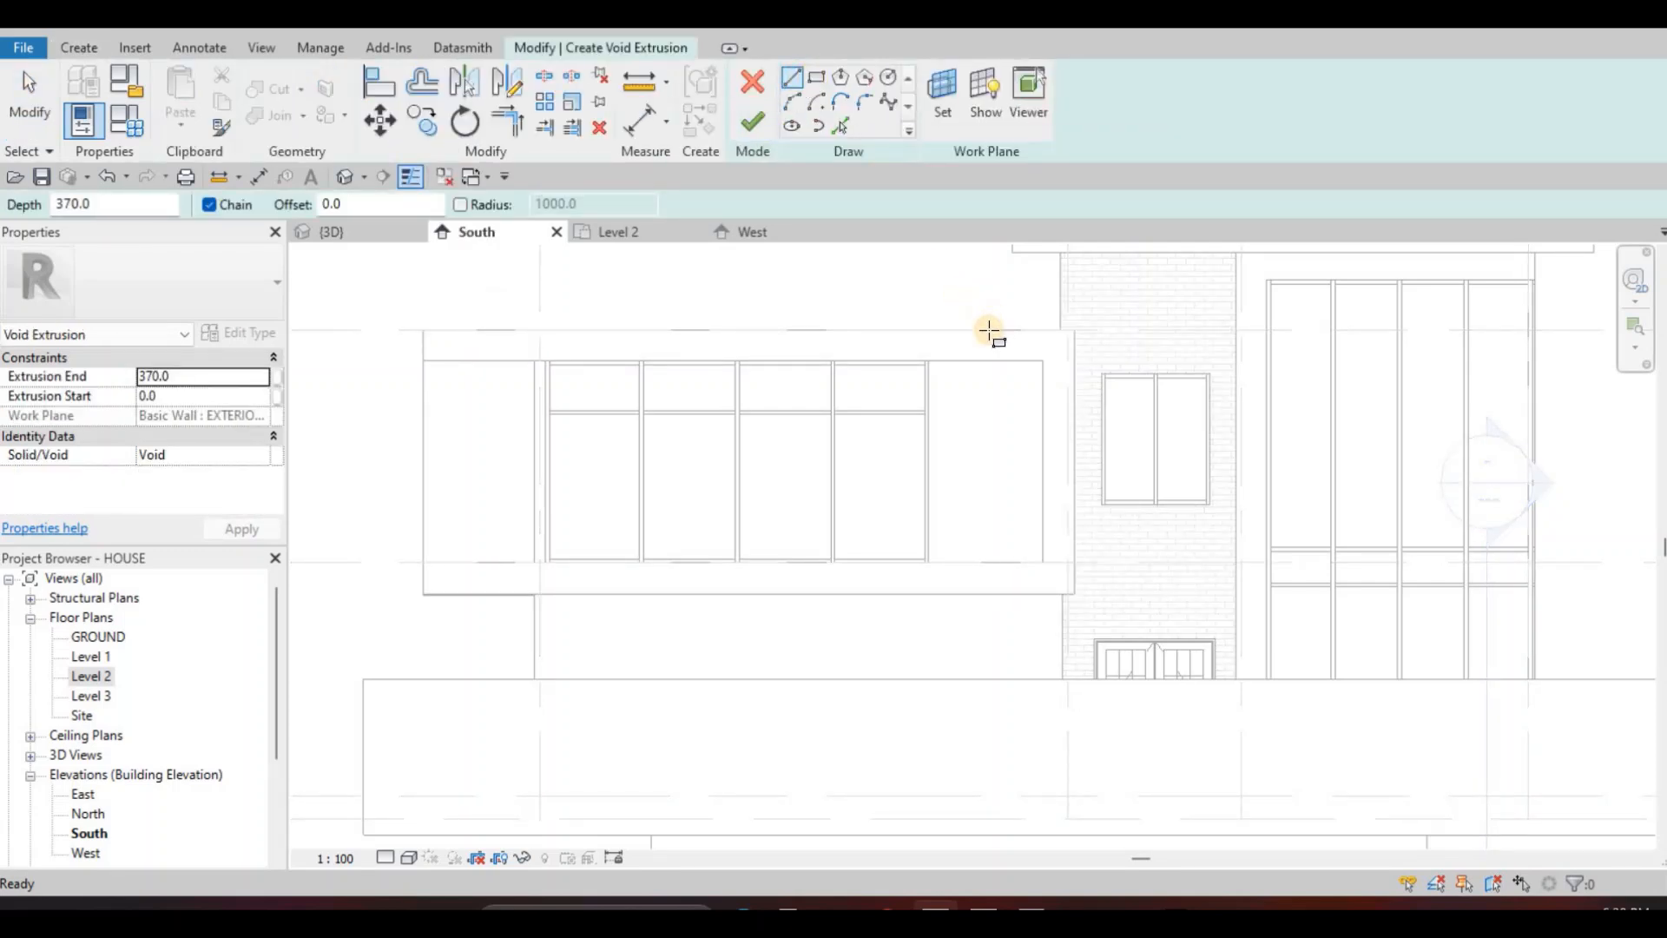
pyautogui.scroll(2, 988, 337)
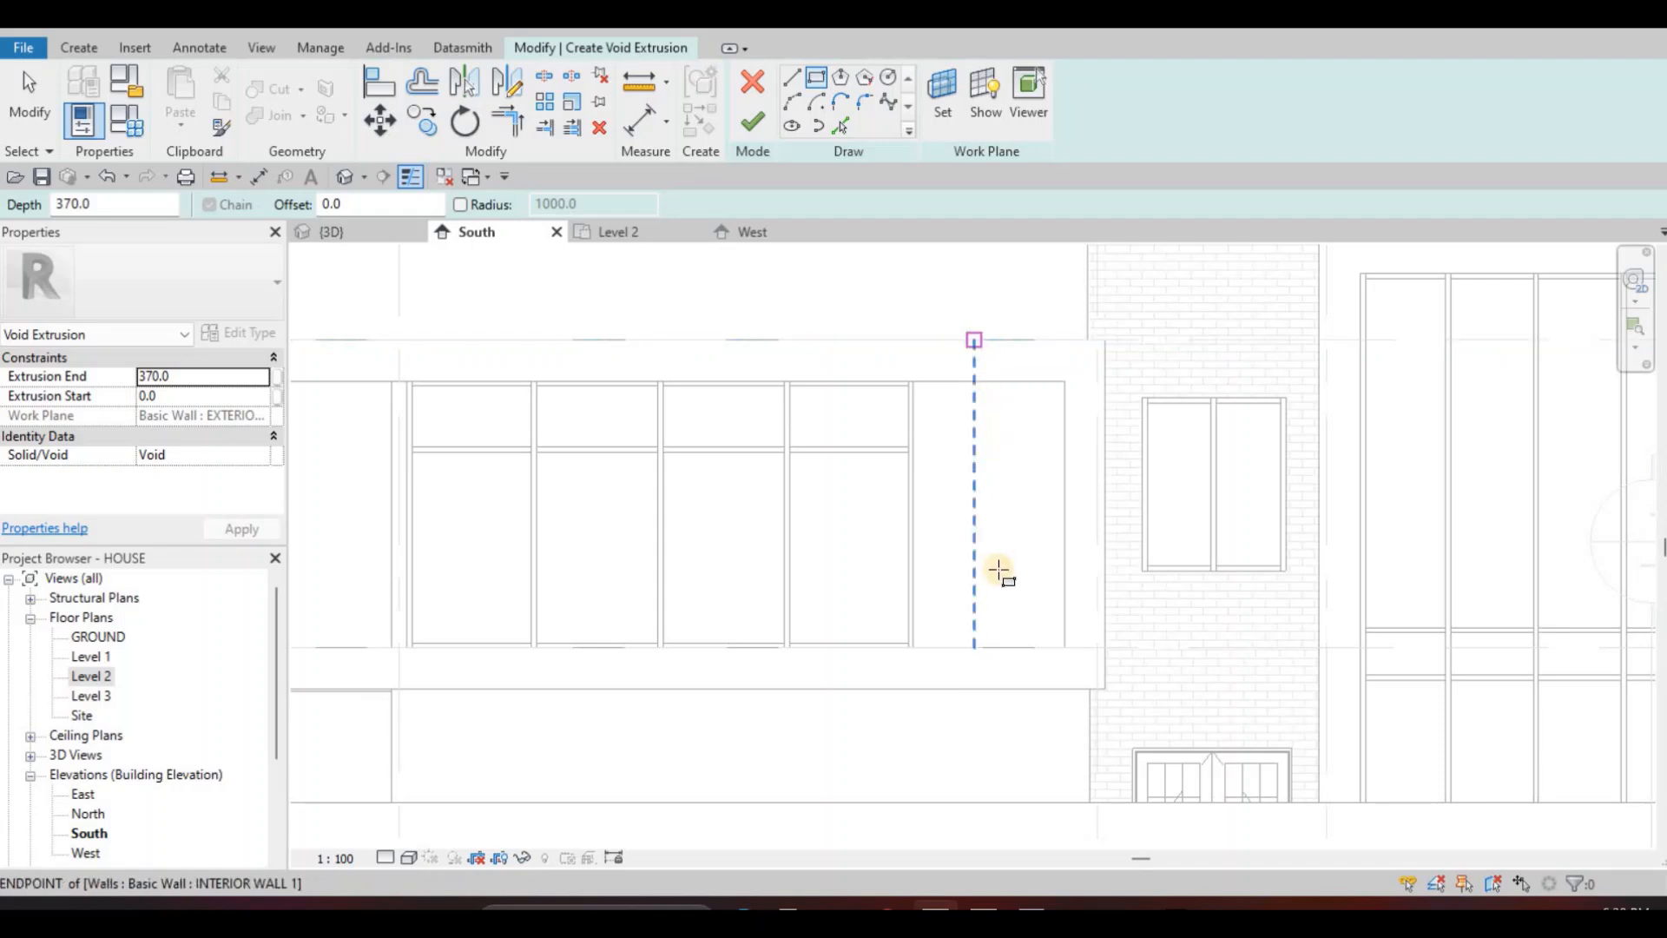
pyautogui.click(974, 339)
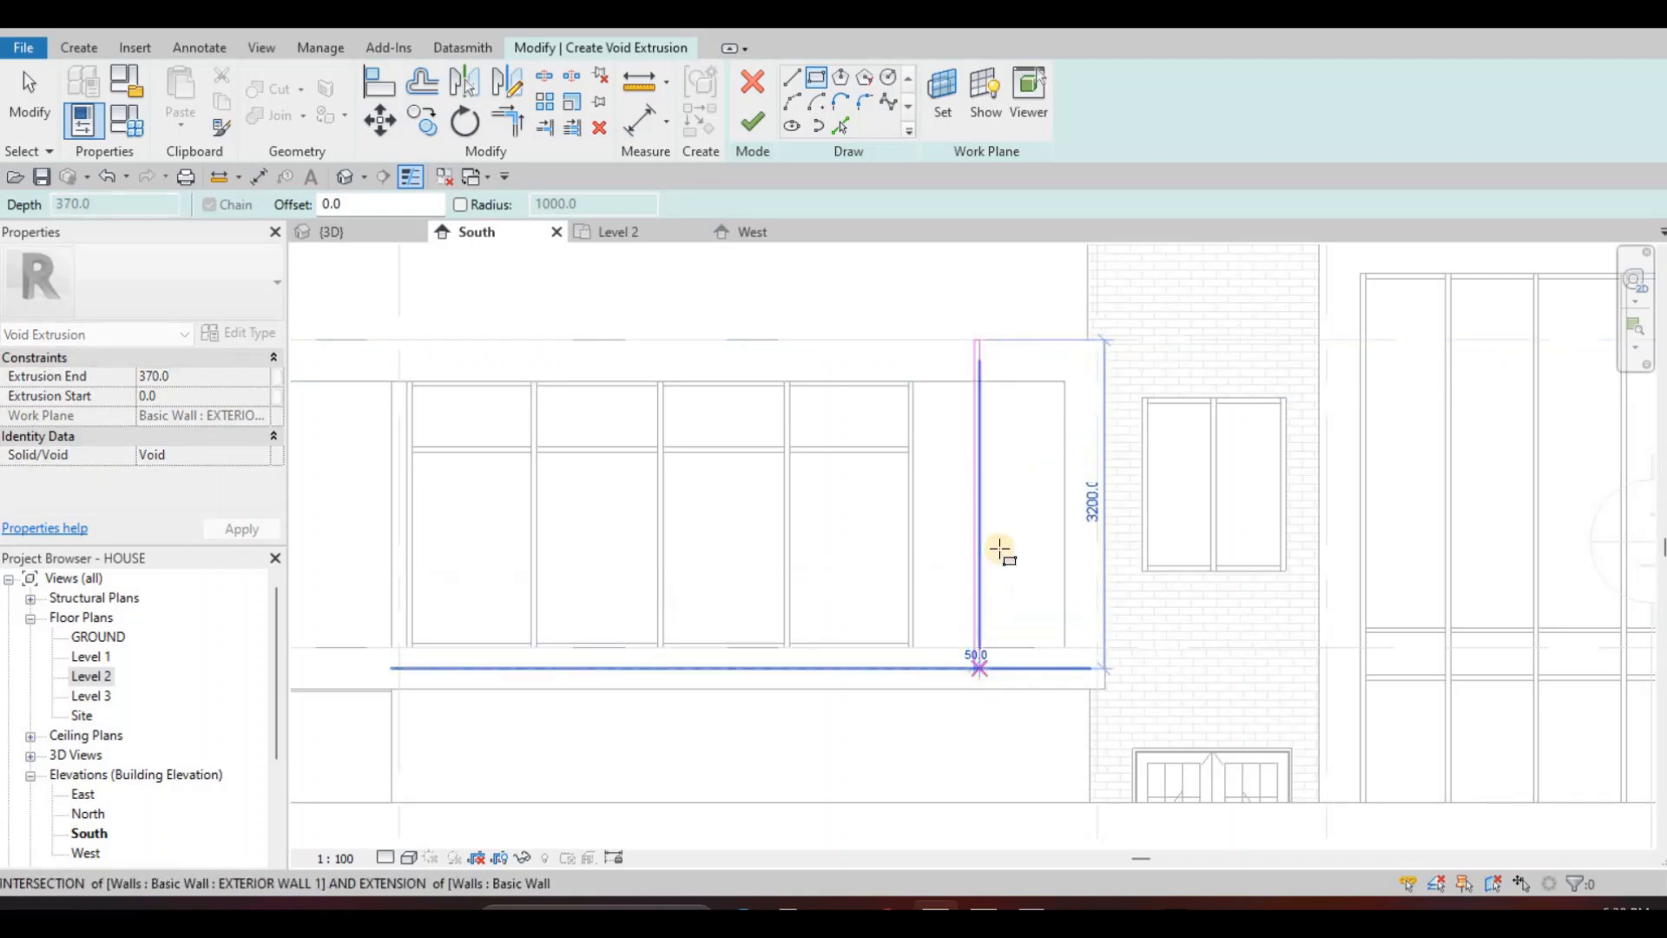
pyautogui.press('Escape')
pyautogui.press('Escape')
pyautogui.scroll(2, 974, 448)
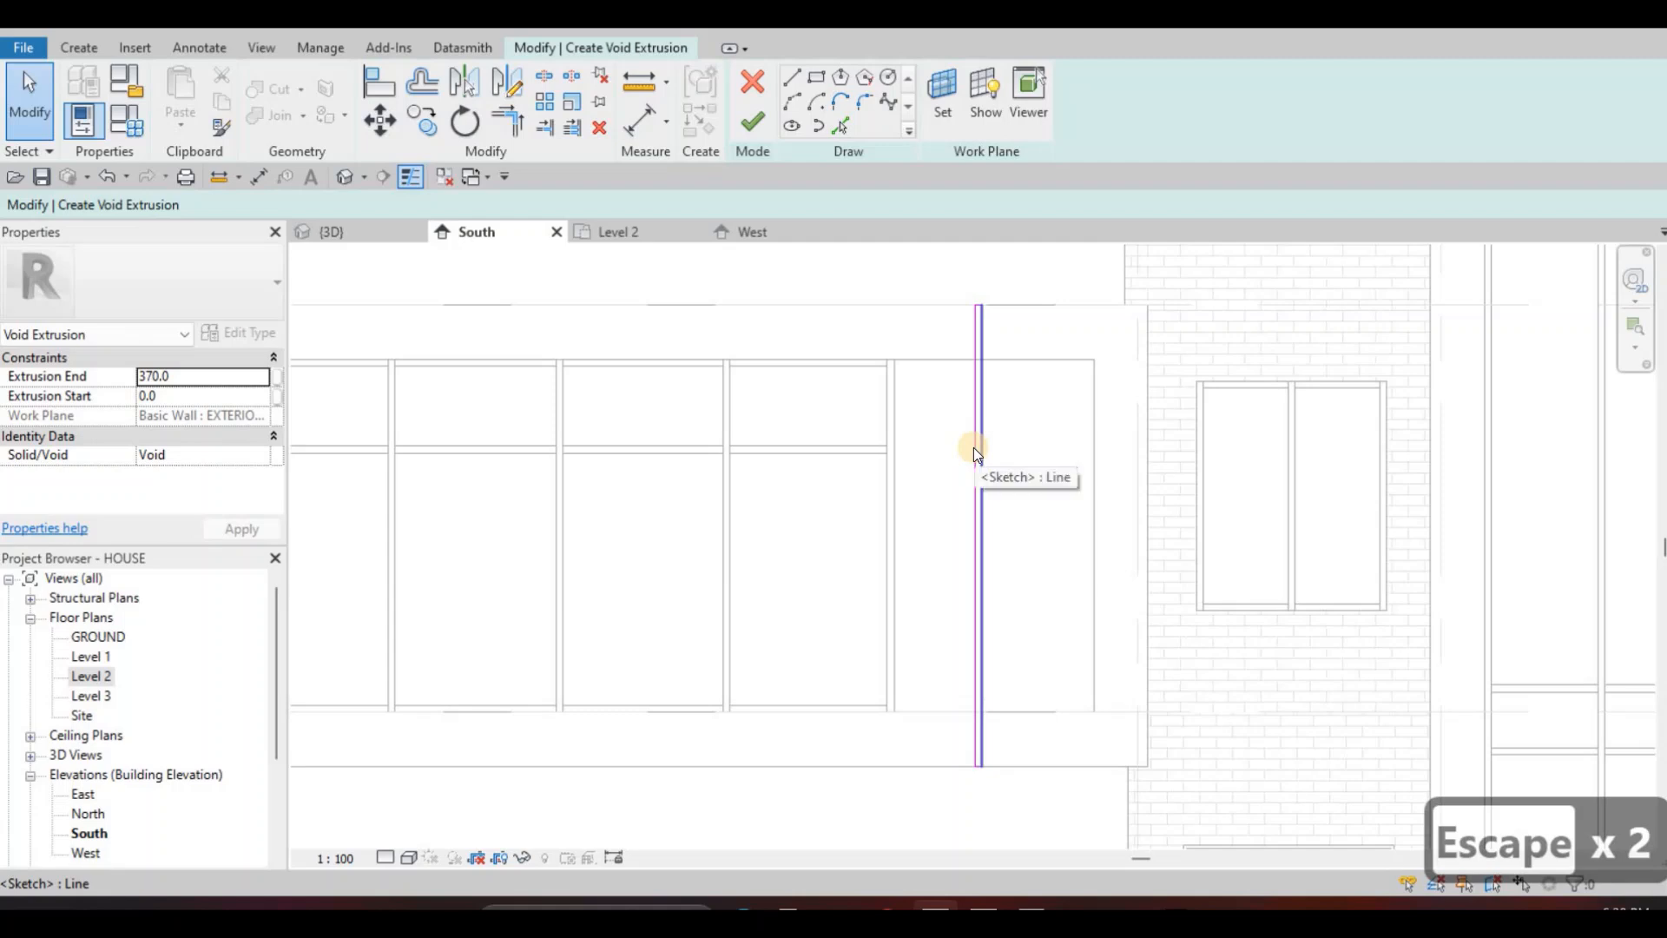
# Nudge the whole narrow rectangle left until it sits a little to the right of the curtain wall's edge.
pyautogui.press('Tab')
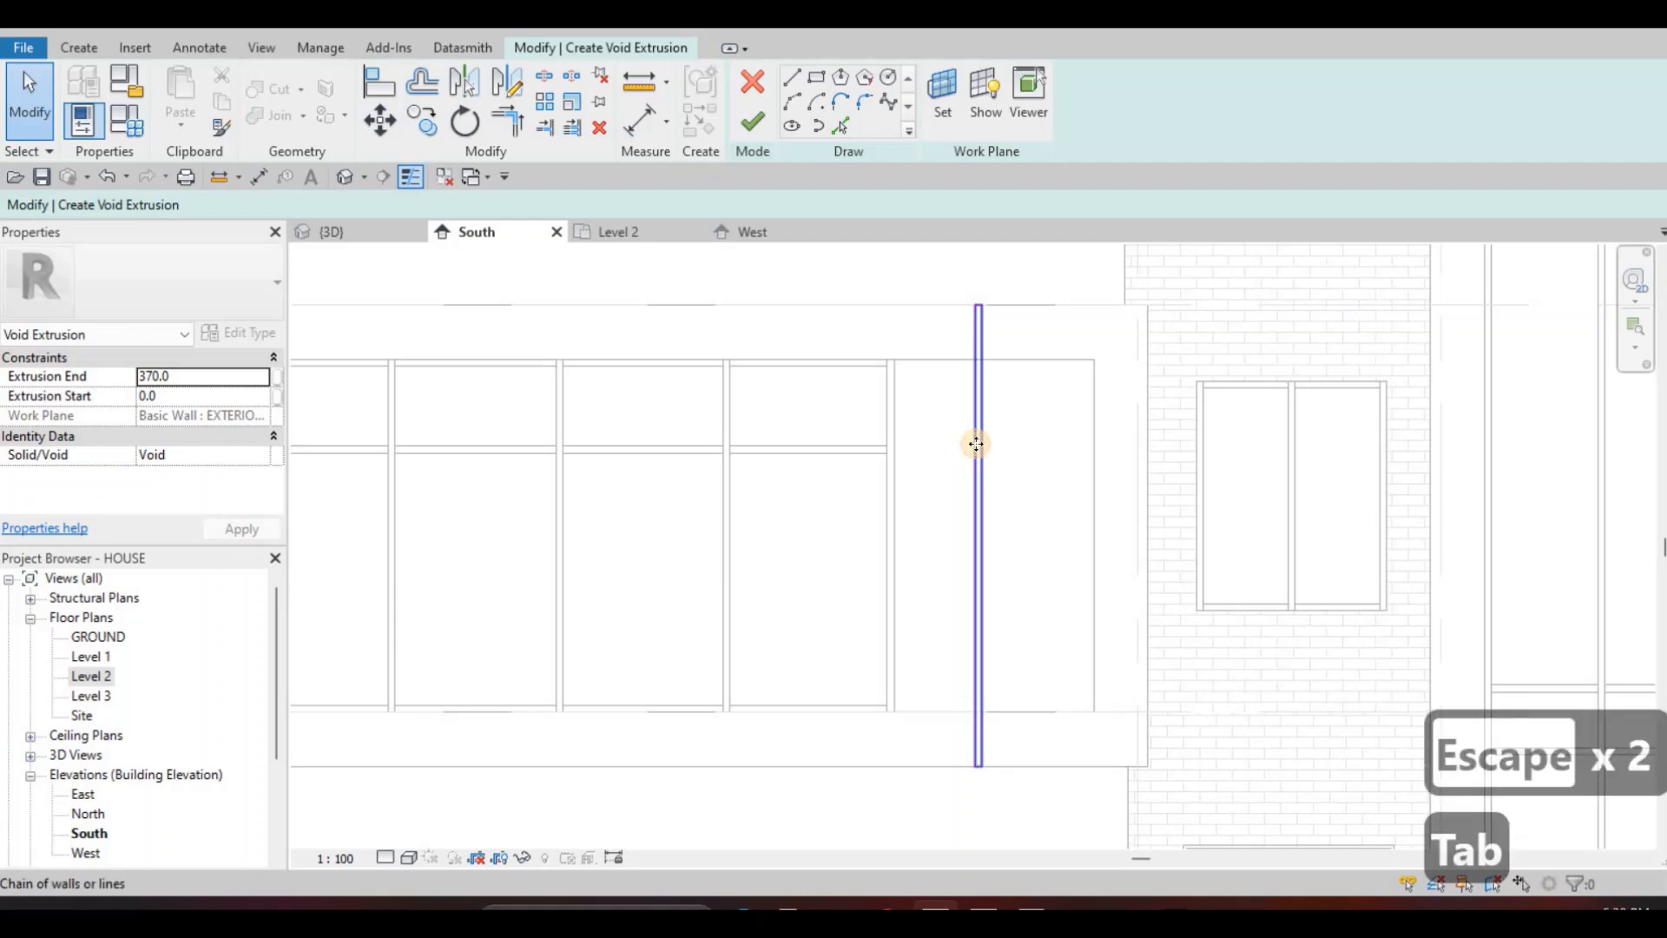
pyautogui.click(975, 444)
pyautogui.press('Left')
pyautogui.press('Left')
pyautogui.press('Left')
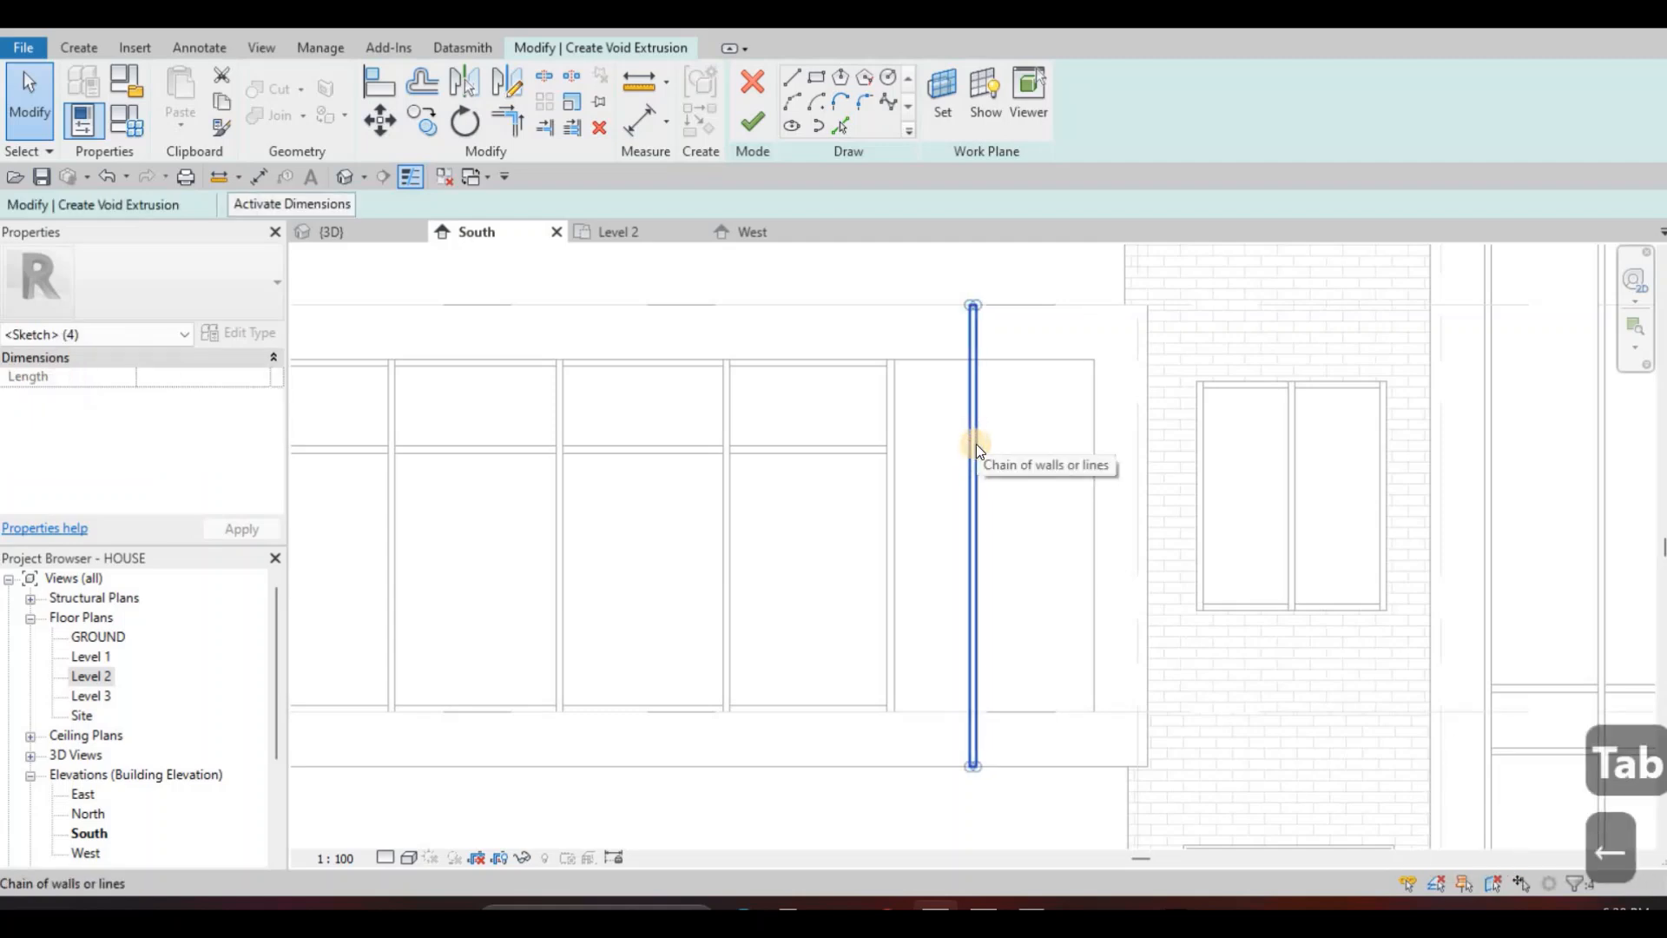
pyautogui.press('Left')
pyautogui.press('Left')
pyautogui.press('Left')
pyautogui.press('Left')
pyautogui.press('Left')
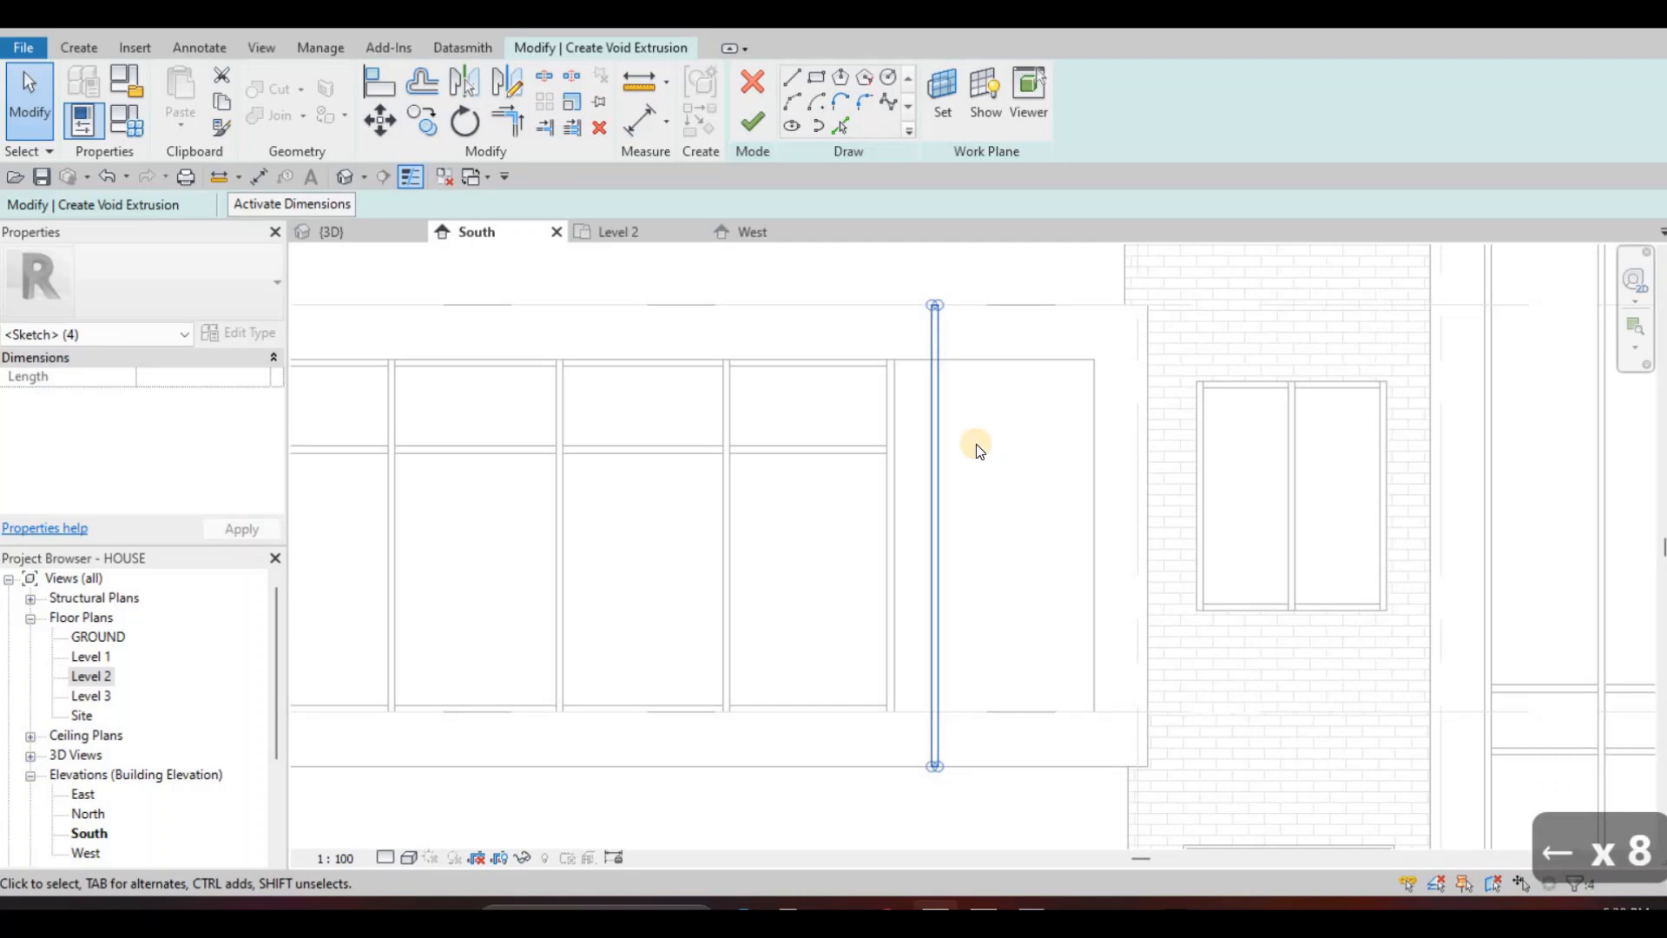
# Set the void sketch's work plane by picking a face of the projecting frame's extrusion.
pyautogui.click(941, 95)
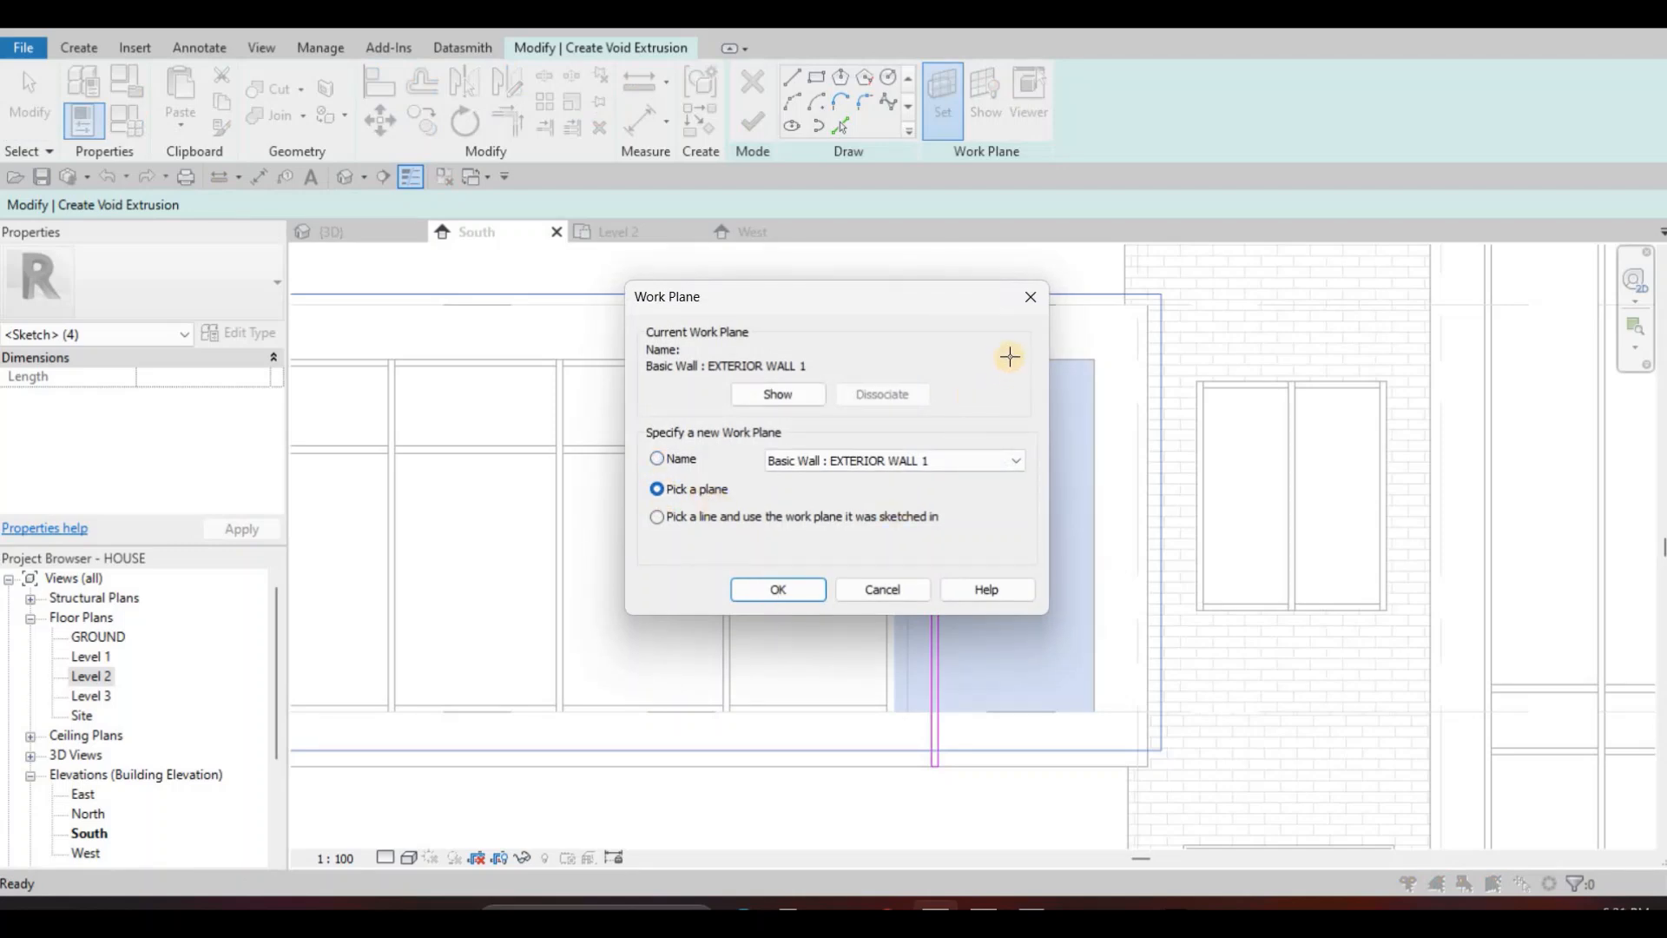
pyautogui.click(934, 459)
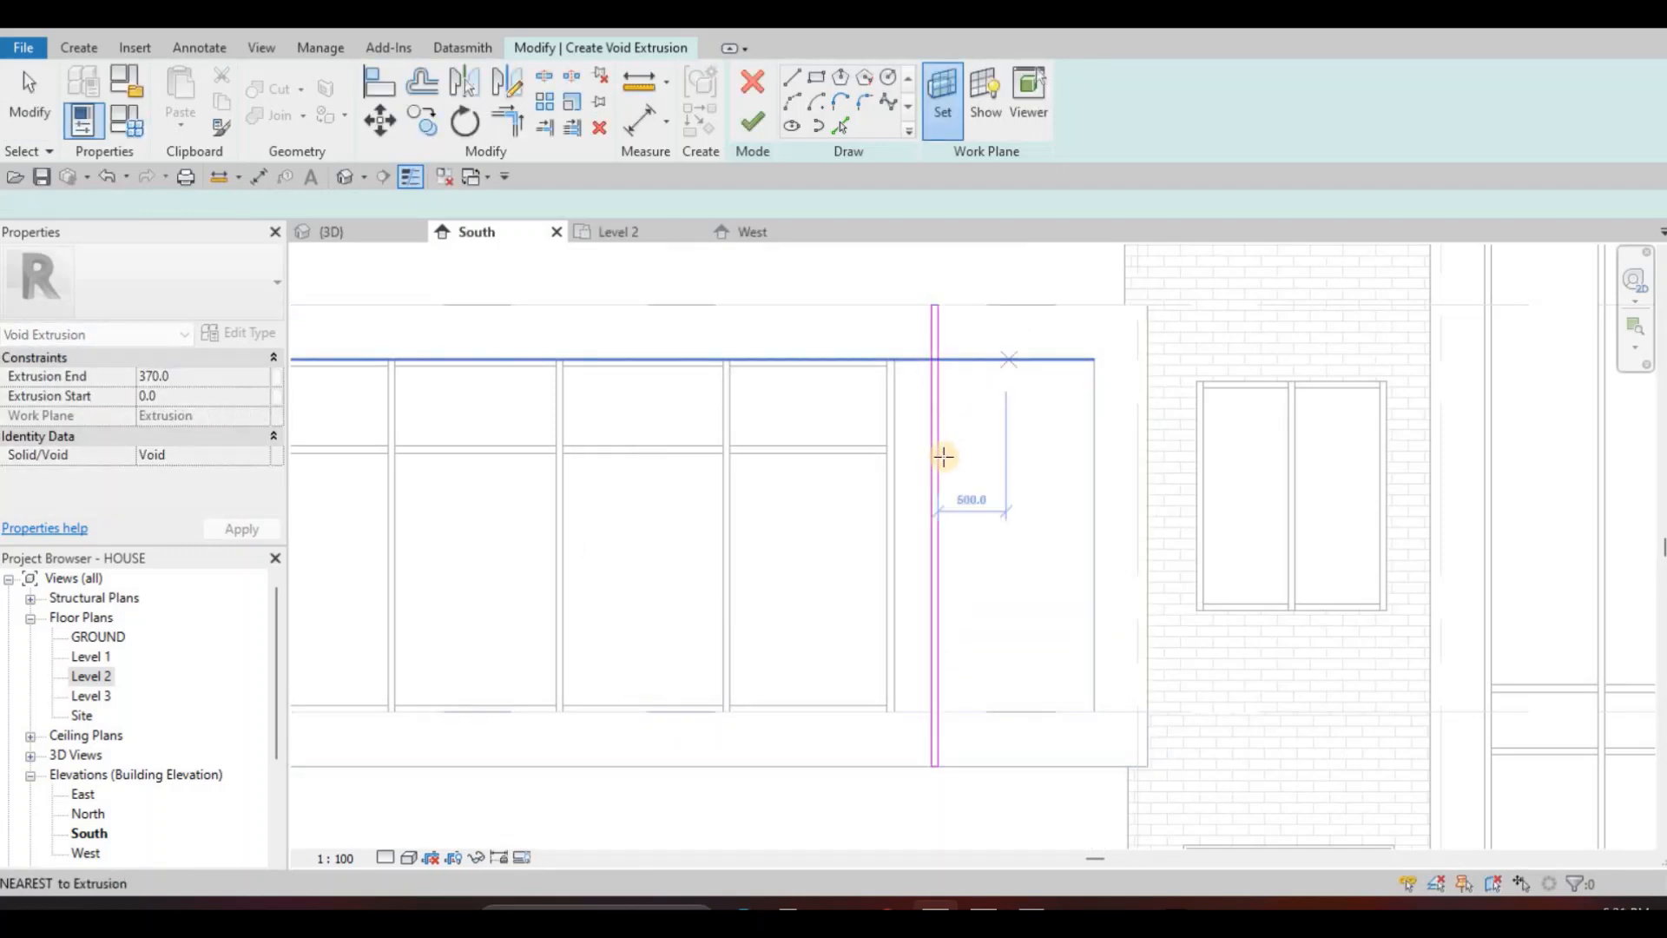
pyautogui.press('Escape')
pyautogui.press('Escape')
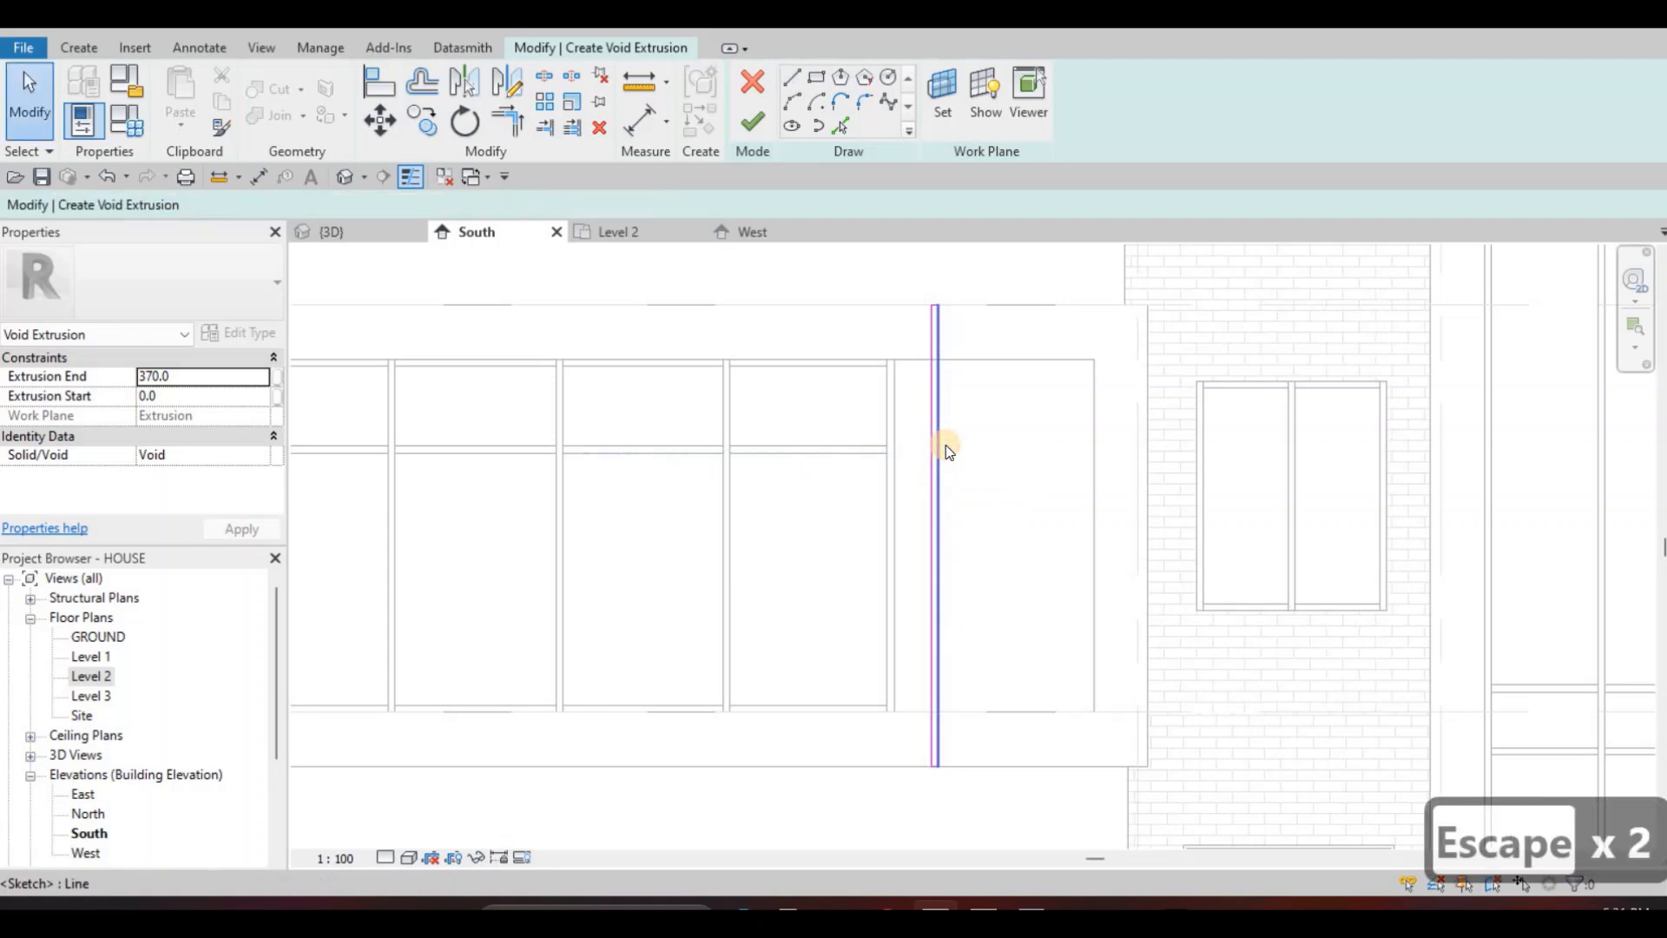
# Copy the narrow rectangle 1000 mm to the right.
pyautogui.press('Tab')
pyautogui.click(945, 444)
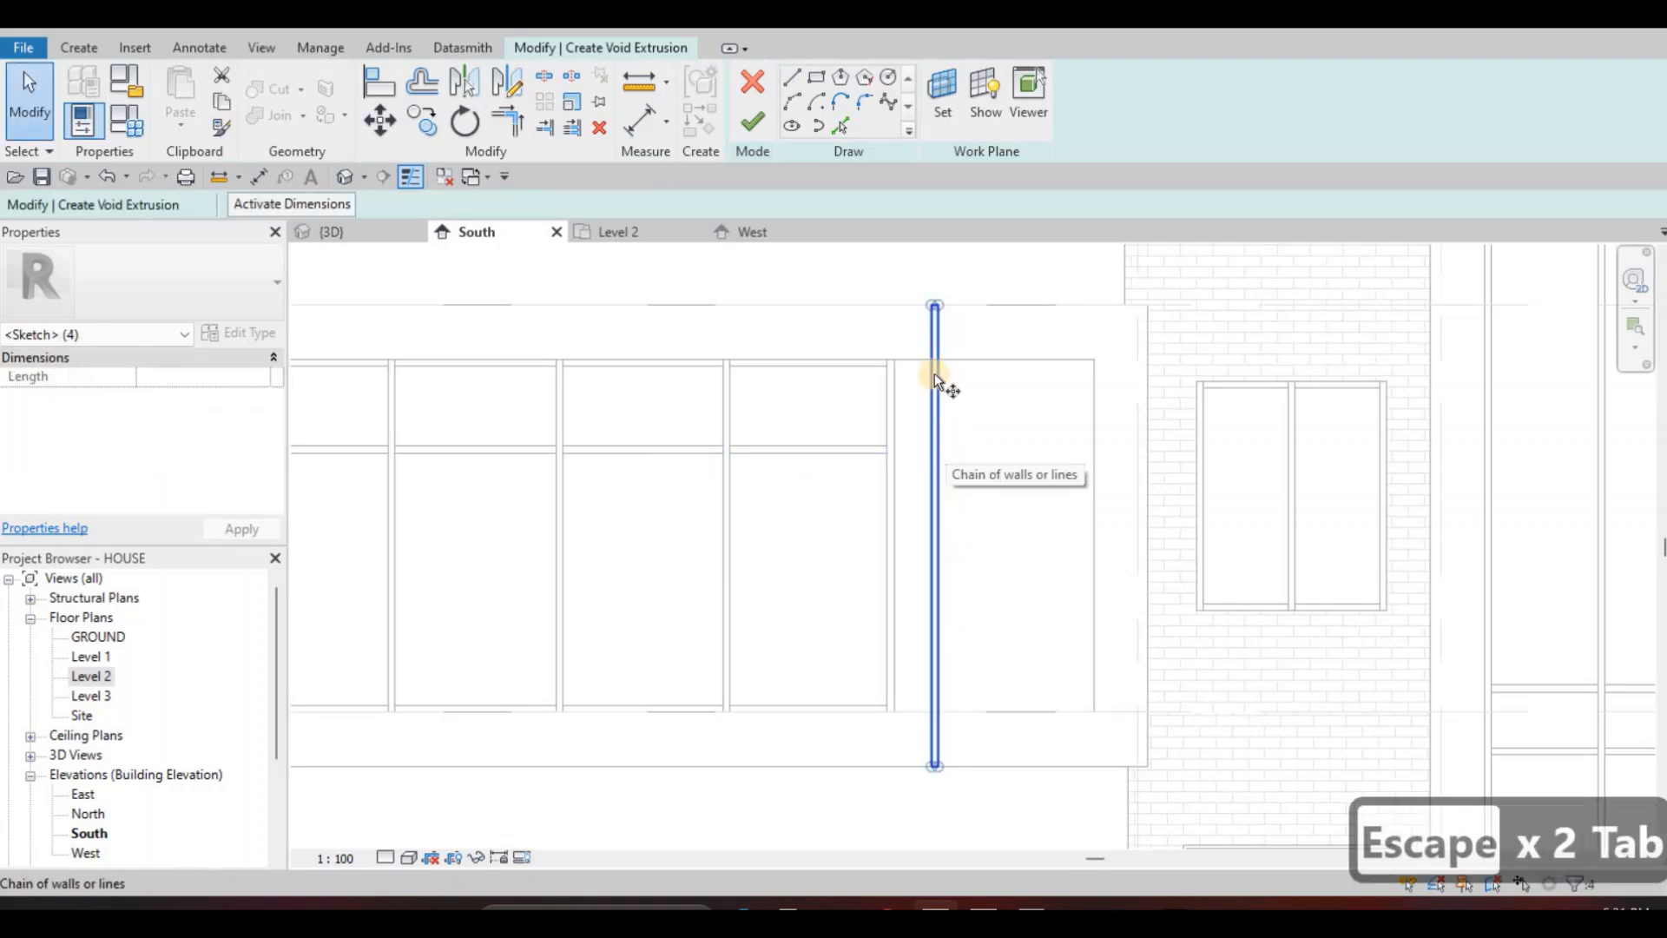
pyautogui.press('c')
pyautogui.press('o')
pyautogui.click(1055, 379)
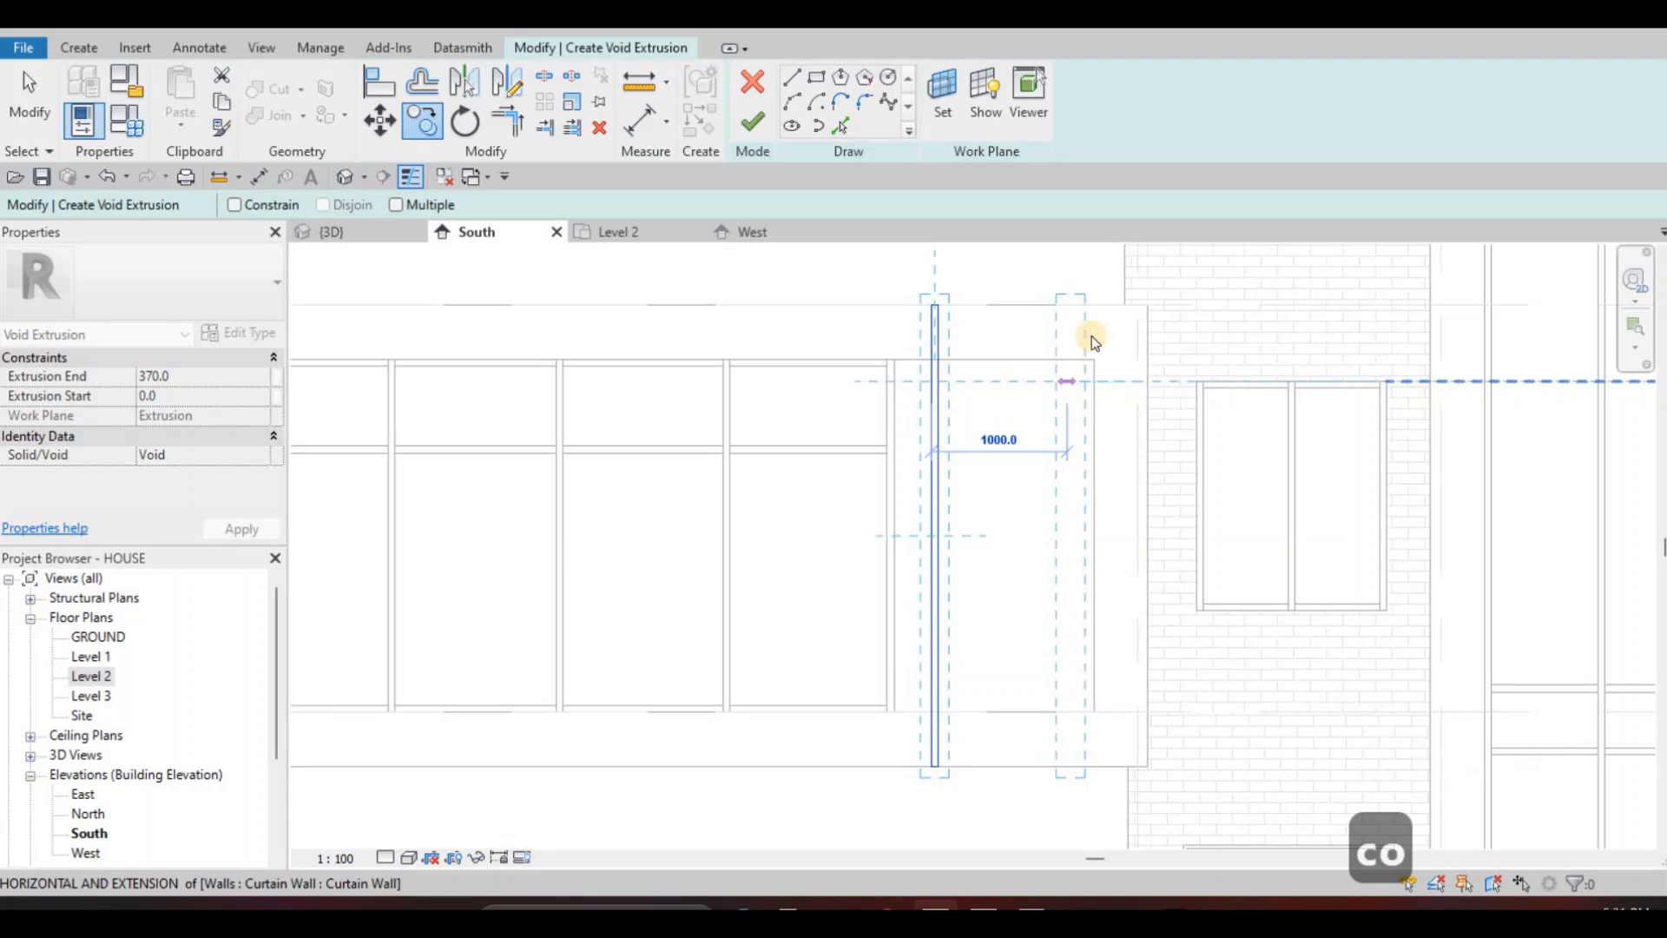
pyautogui.click(1062, 330)
pyautogui.scroll(-2, 1120, 348)
pyautogui.press('Escape')
pyautogui.press('Escape')
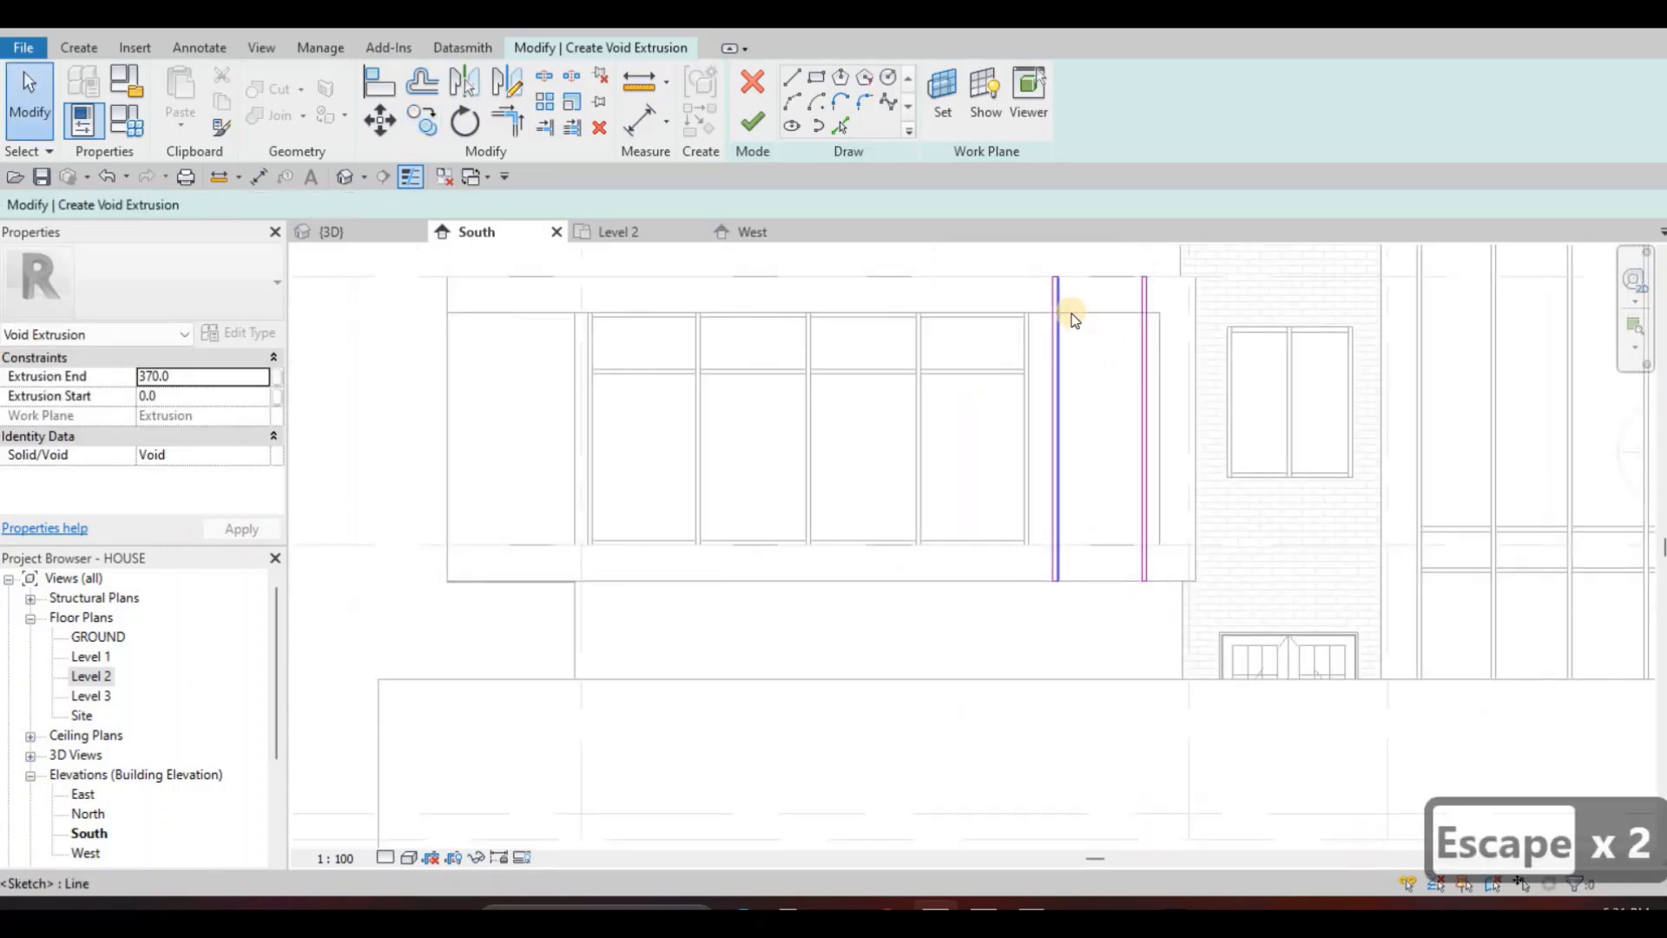
pyautogui.press('Escape')
# Nudge both narrow rectangles left together until the left one overlaps the curtain wall's last bay.
pyautogui.scroll(-2, 1070, 311)
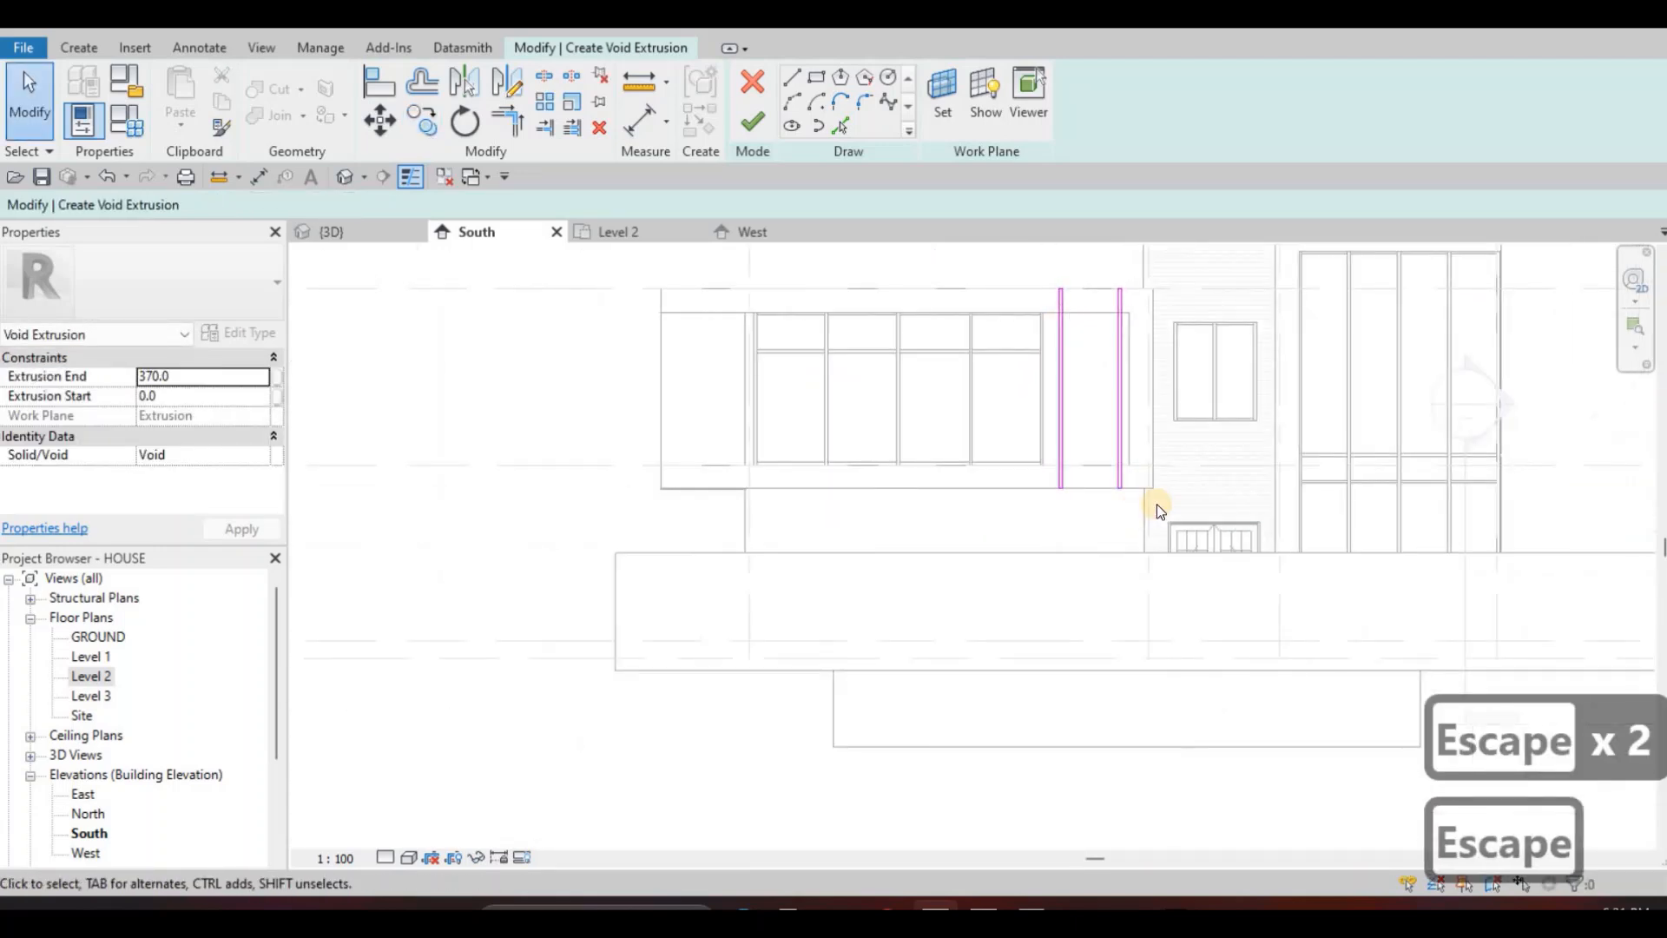
pyautogui.moveTo(1012, 260); pyautogui.dragTo(1143, 513)
pyautogui.press('Left')
pyautogui.press('Left')
pyautogui.press('Left')
pyautogui.press('Left')
pyautogui.press('Left')
pyautogui.press('Left')
pyautogui.press('Left')
pyautogui.press('Left')
pyautogui.press('Left')
pyautogui.press('Left')
pyautogui.press('Left')
pyautogui.press('Left')
pyautogui.press('Left')
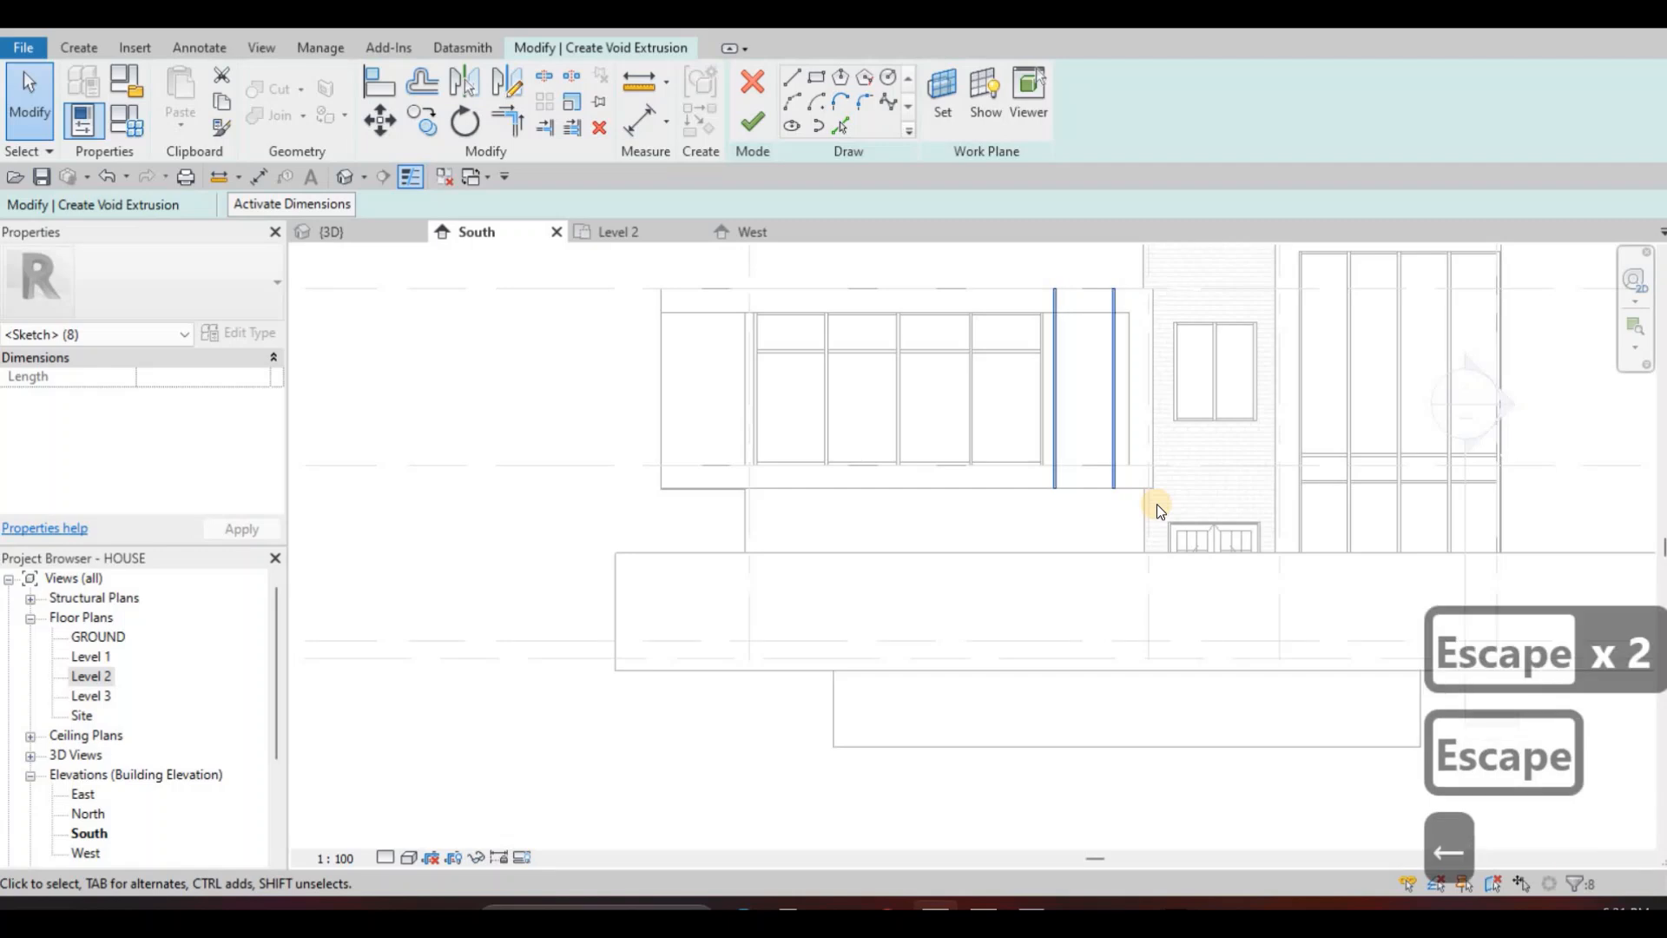
pyautogui.press('Left')
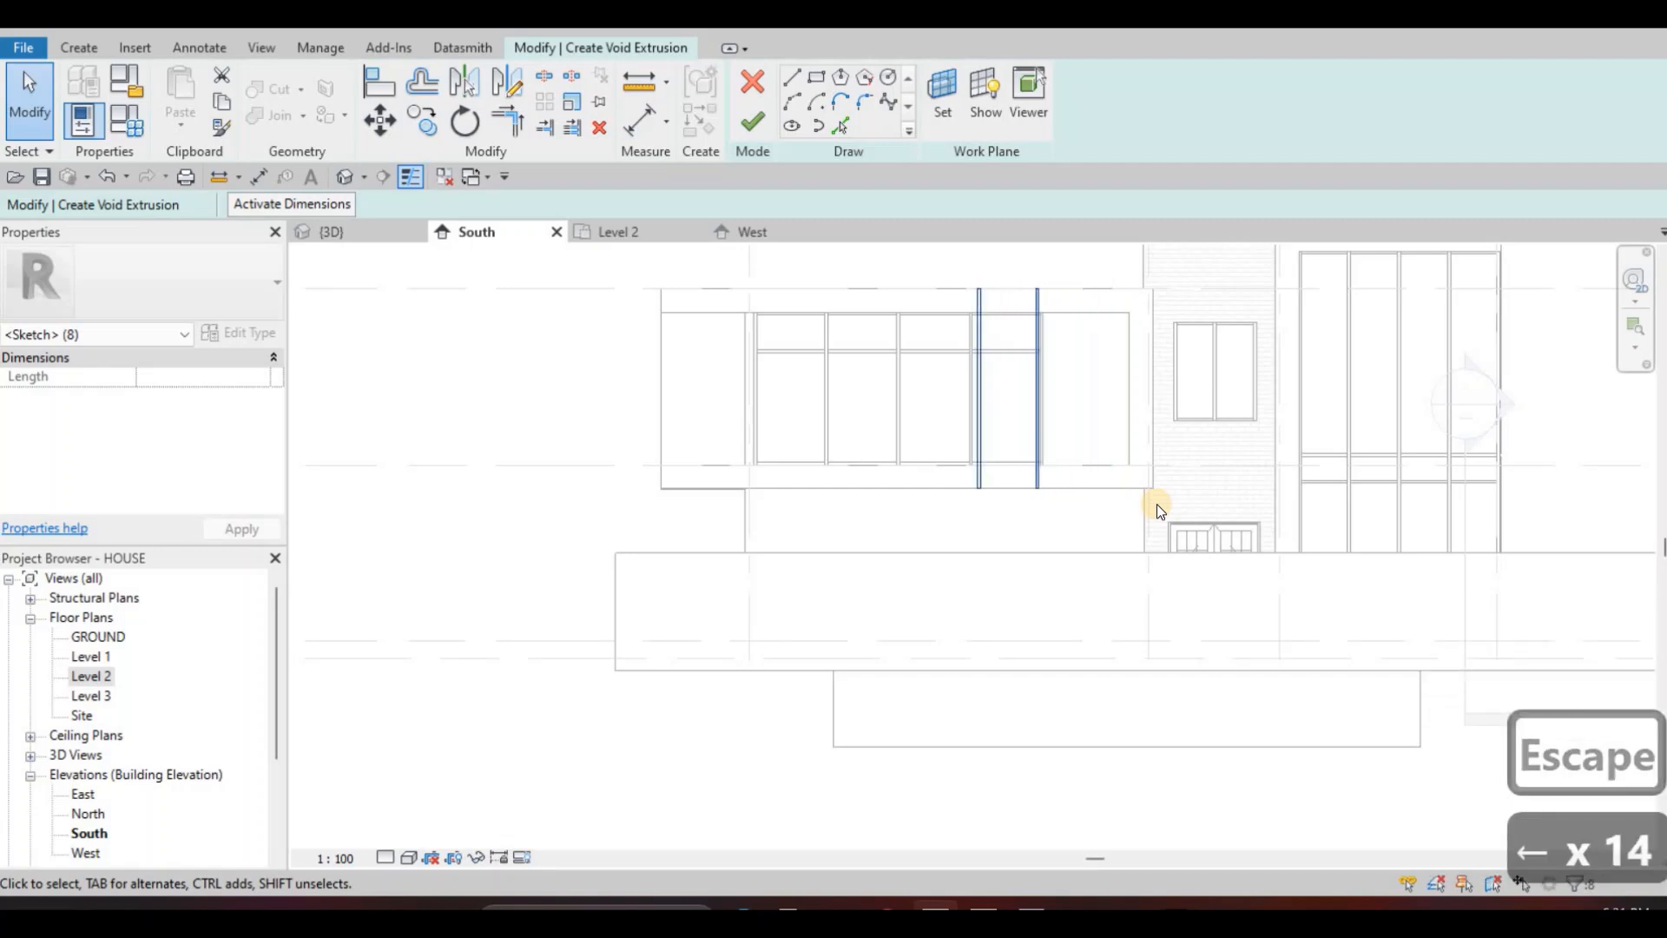
pyautogui.press('Right')
pyautogui.press('Right')
pyautogui.press('Right')
pyautogui.press('Right')
pyautogui.press('Right')
pyautogui.press('Right')
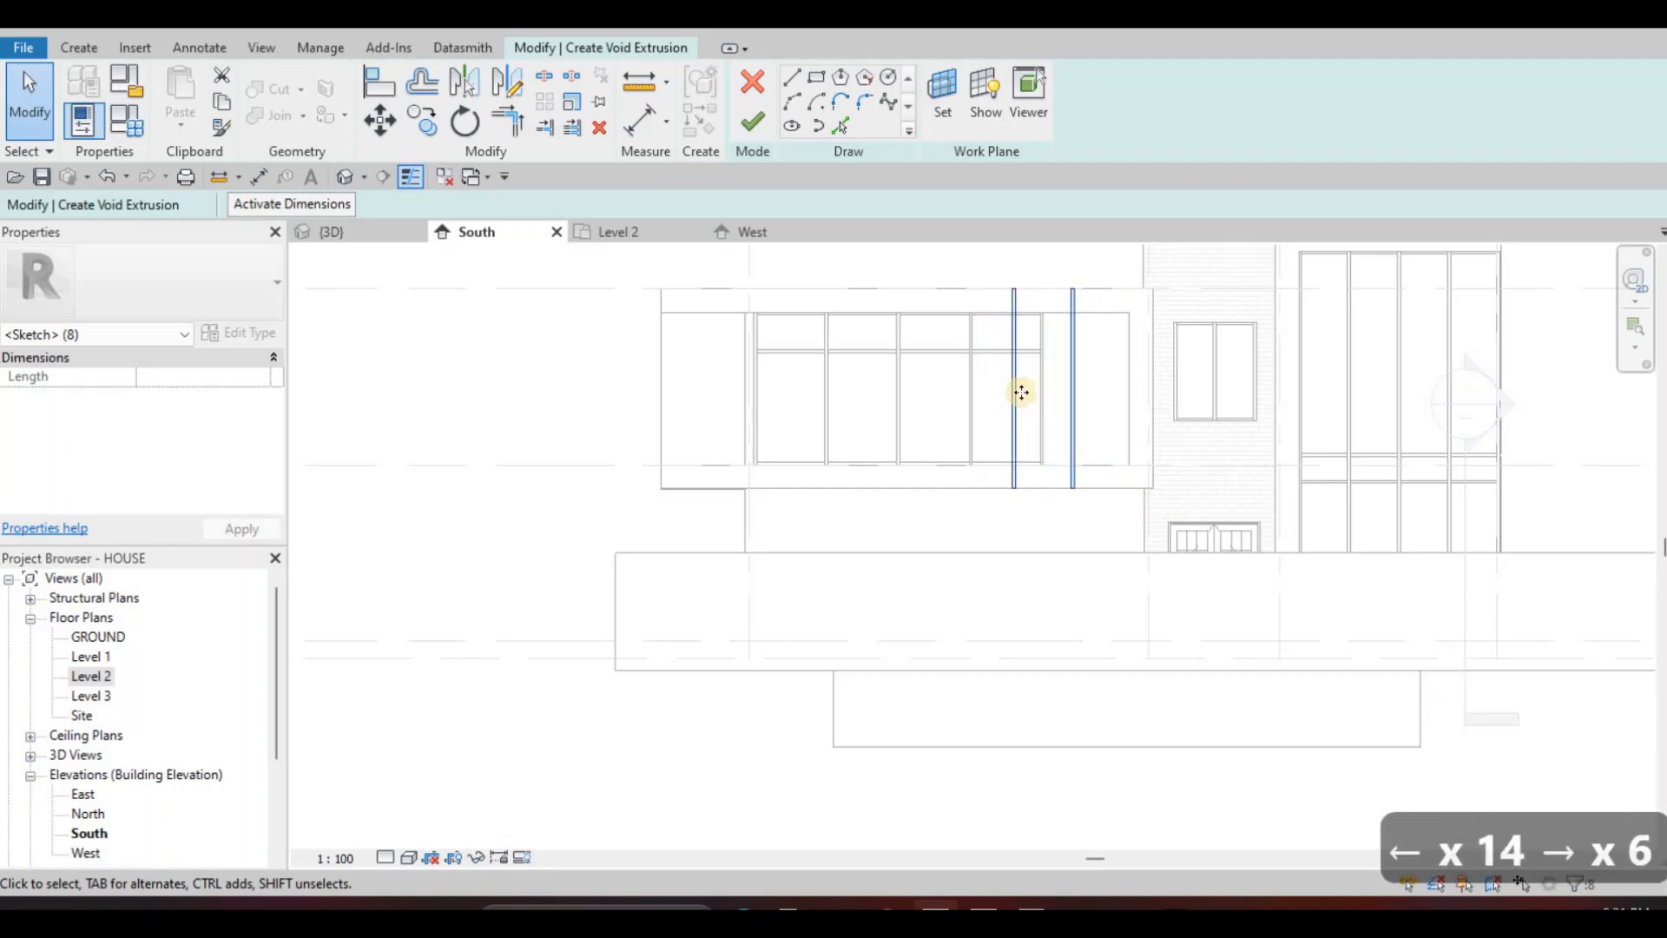
pyautogui.press('Escape')
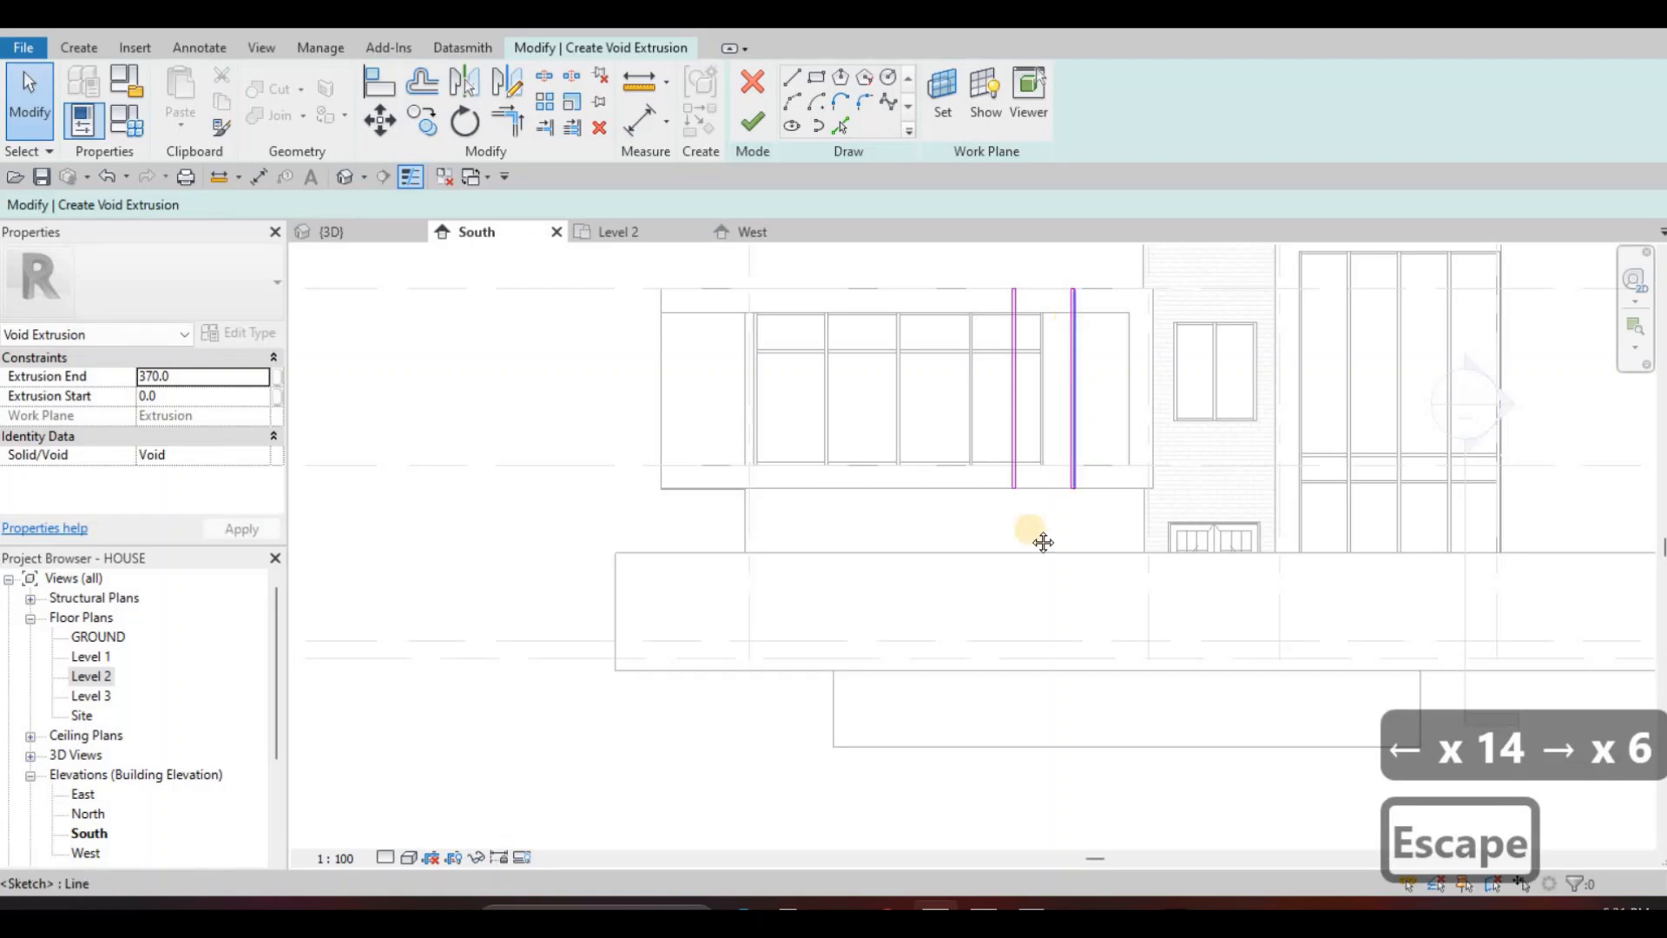
pyautogui.click(1073, 390)
pyautogui.scroll(3, 1090, 378)
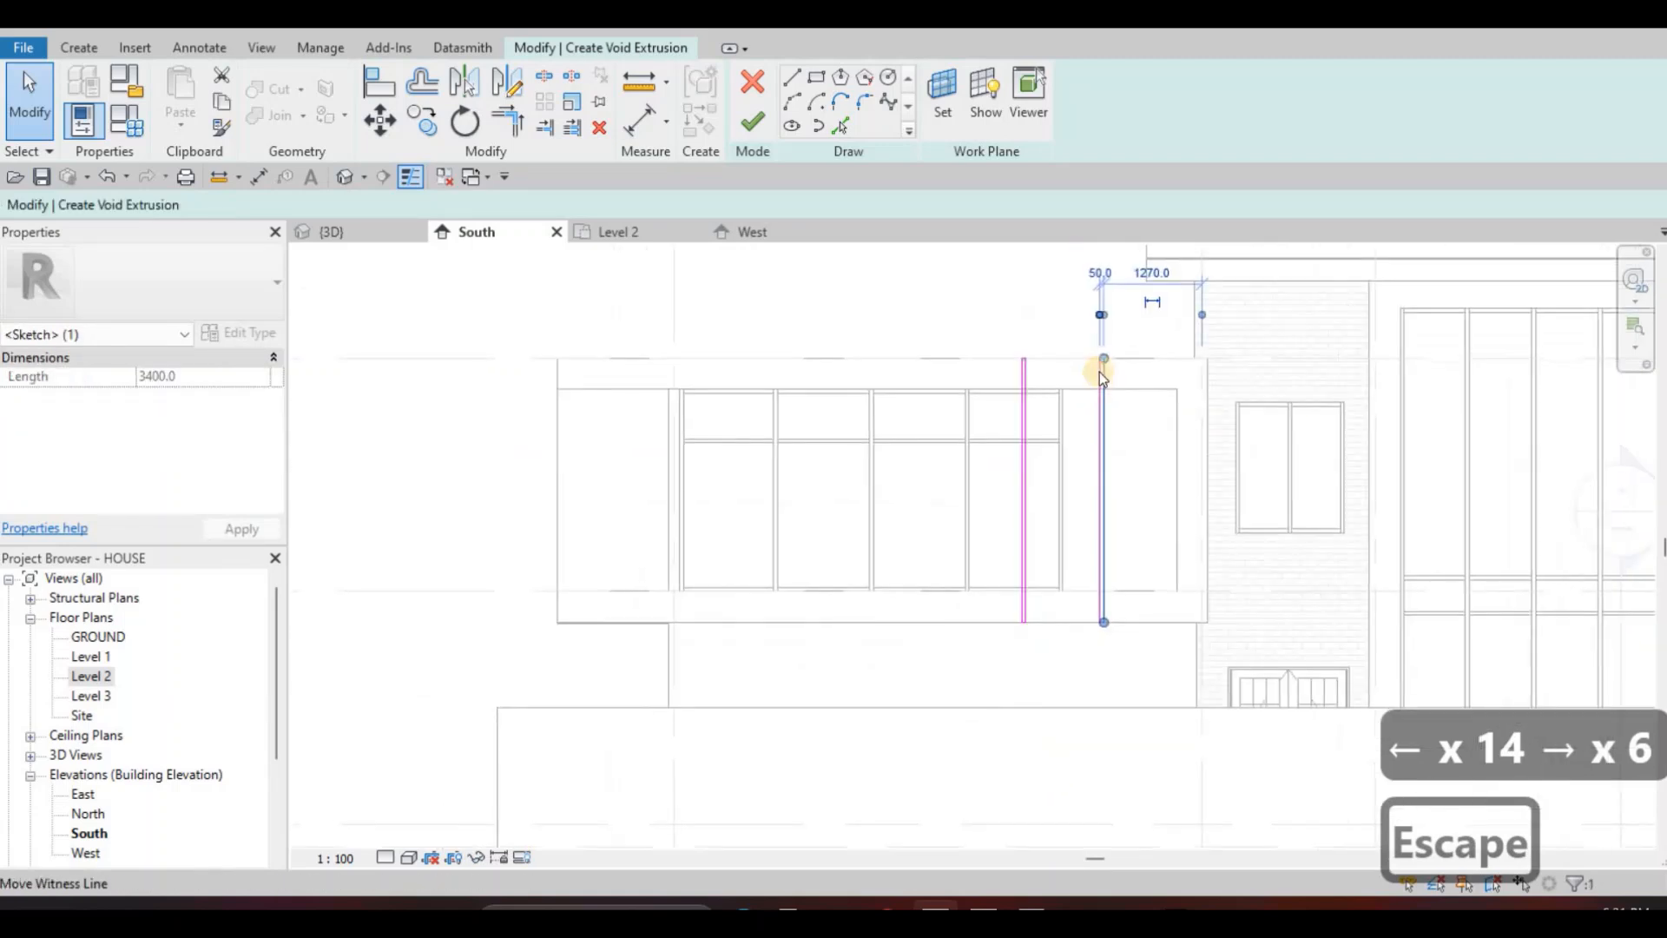
pyautogui.scroll(2, 1100, 377)
pyautogui.press('Escape')
pyautogui.scroll(-2, 1112, 300)
pyautogui.press('Escape')
# Copy the left rectangle further left by the spacing between the two existing rectangles.
pyautogui.click(1030, 426)
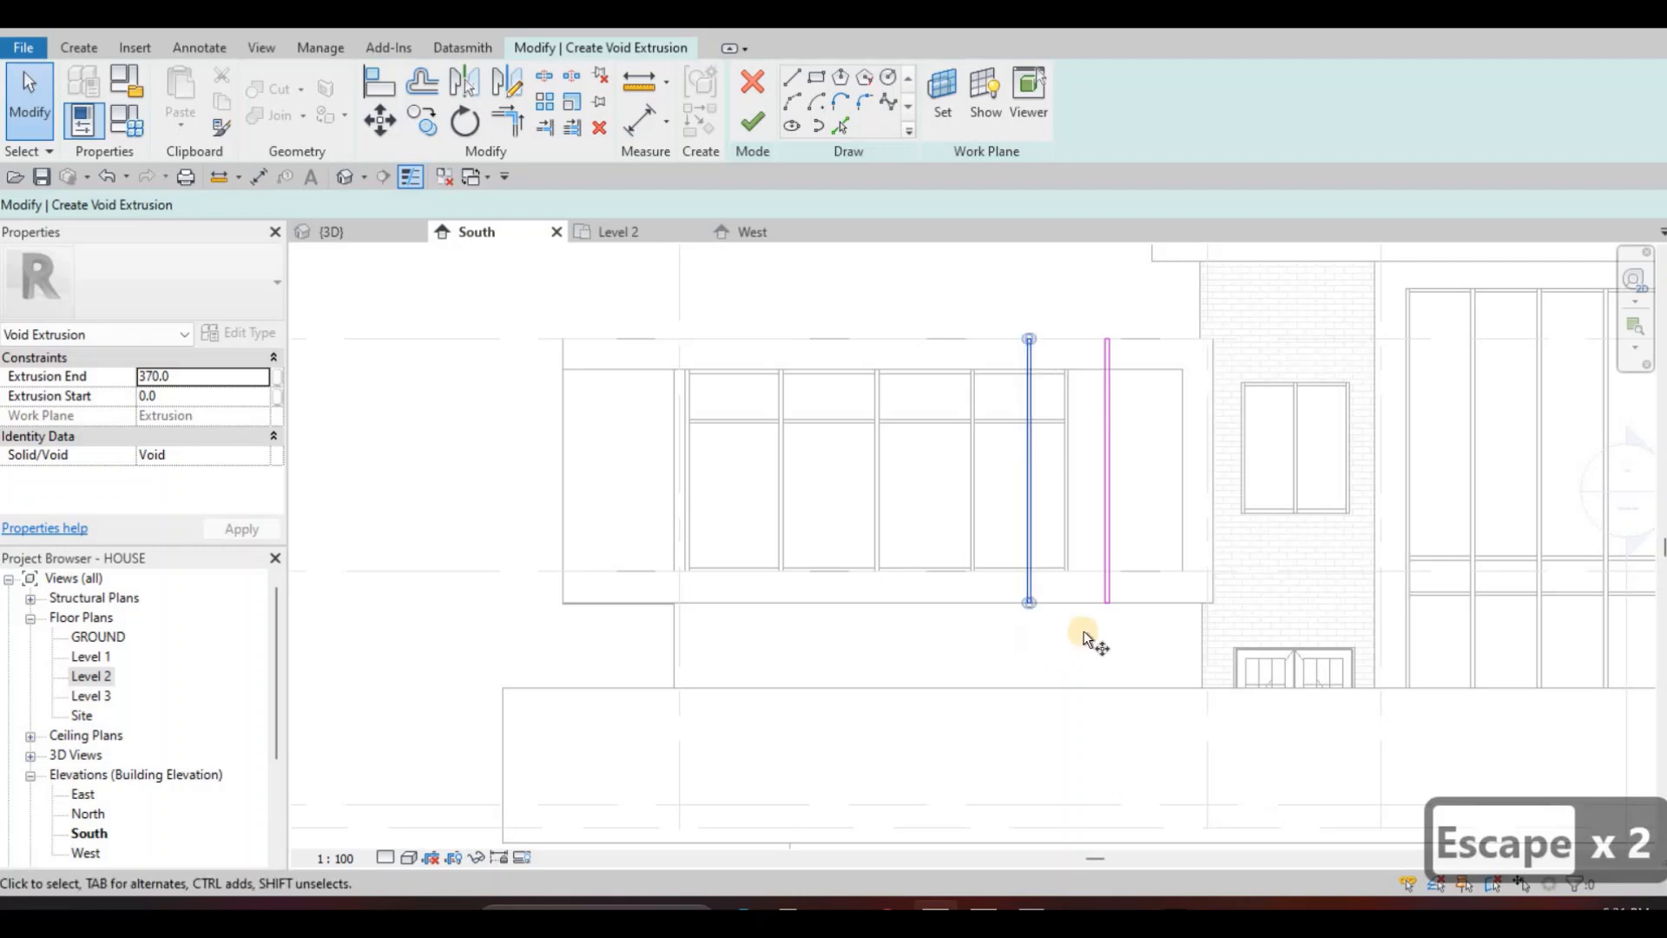
pyautogui.press('c')
pyautogui.press('o')
pyautogui.click(1104, 339)
pyautogui.scroll(2, 1105, 340)
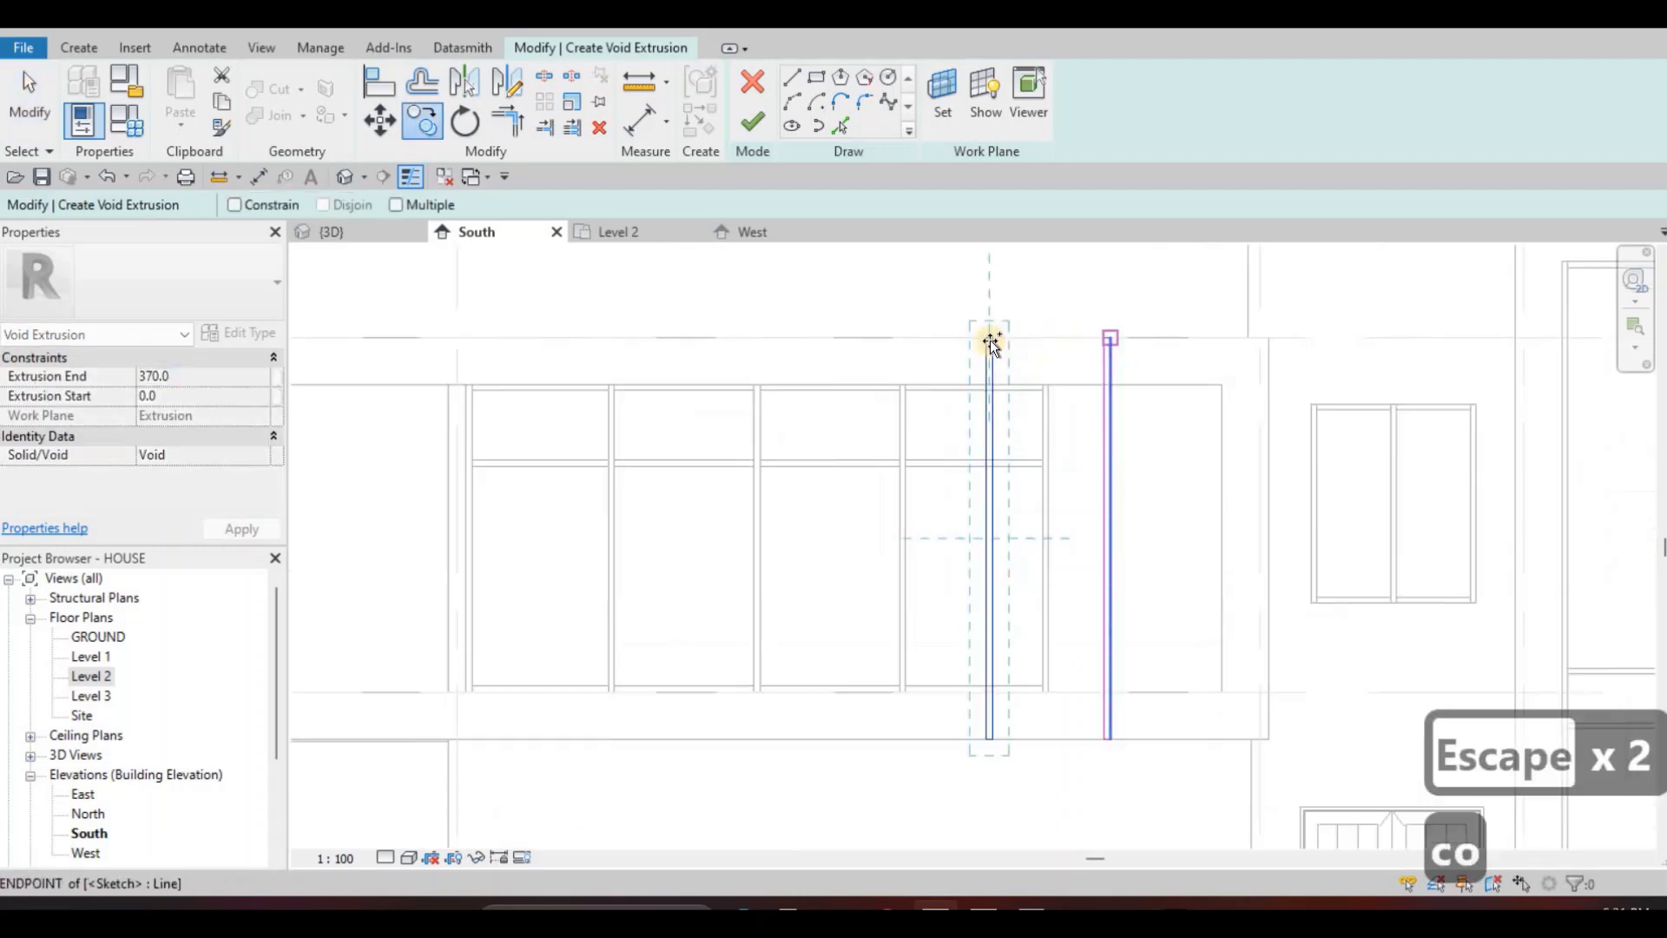
pyautogui.click(1099, 422)
pyautogui.scroll(-4, 1055, 485)
pyautogui.press('Escape')
pyautogui.moveTo(1047, 497); pyautogui.dragTo(1022, 448, button='middle')
pyautogui.press('Escape')
pyautogui.press('Escape')
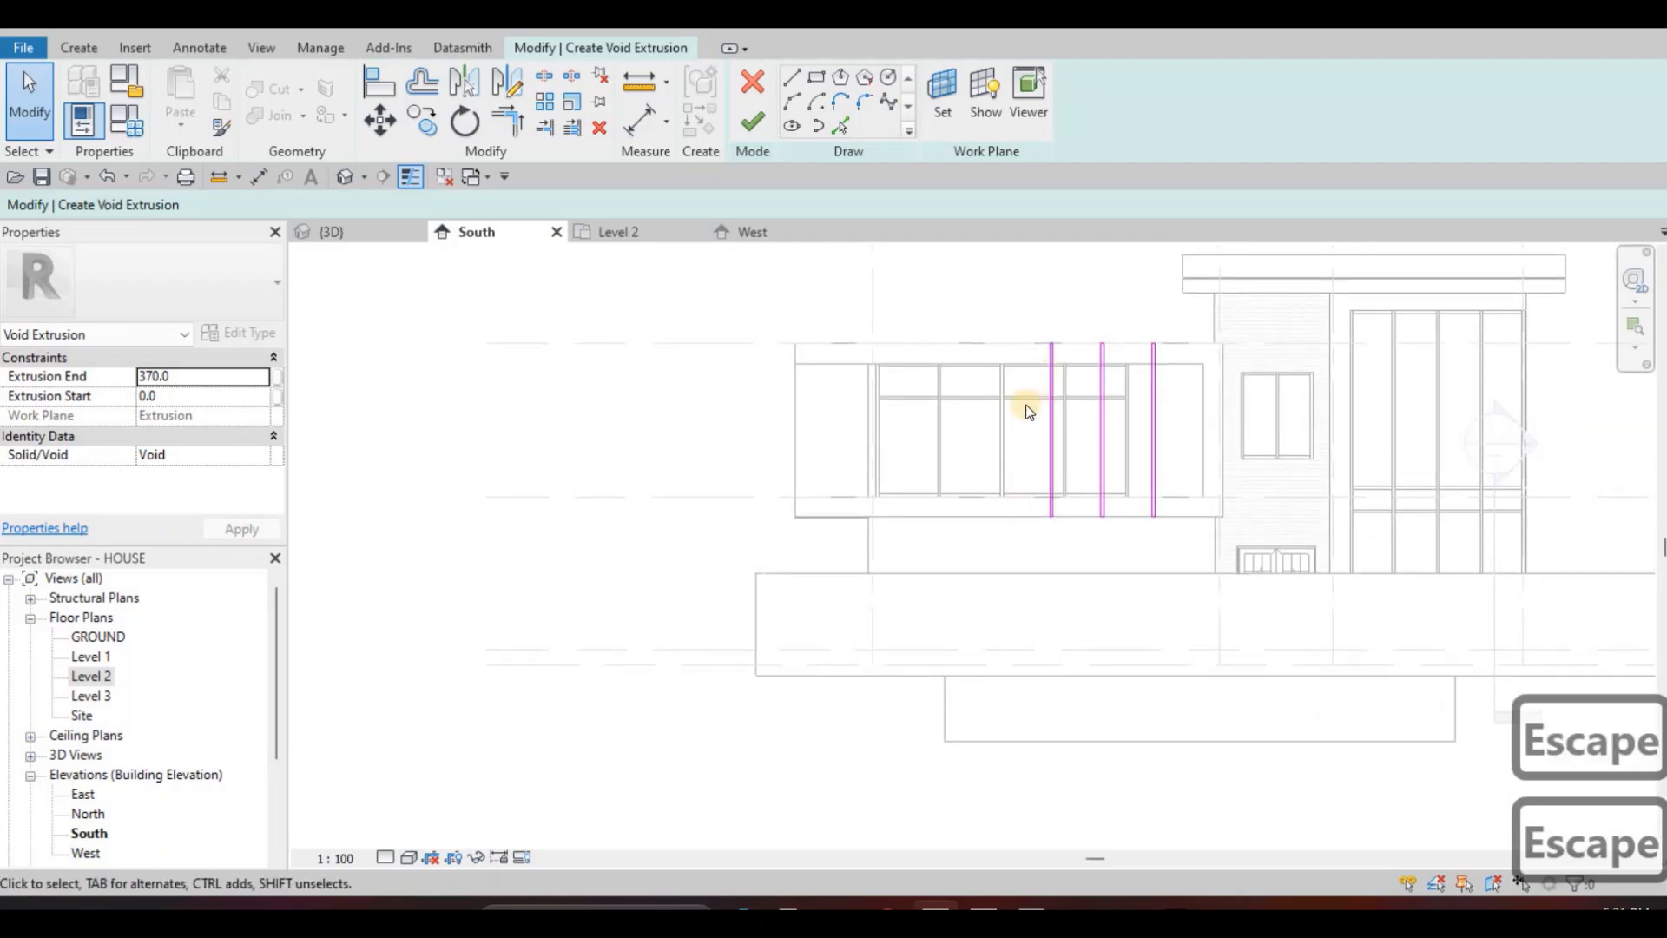
# Finish the void sketch and reduce the extrusion depth in the 3D view to 97.9 mm.
pyautogui.click(753, 126)
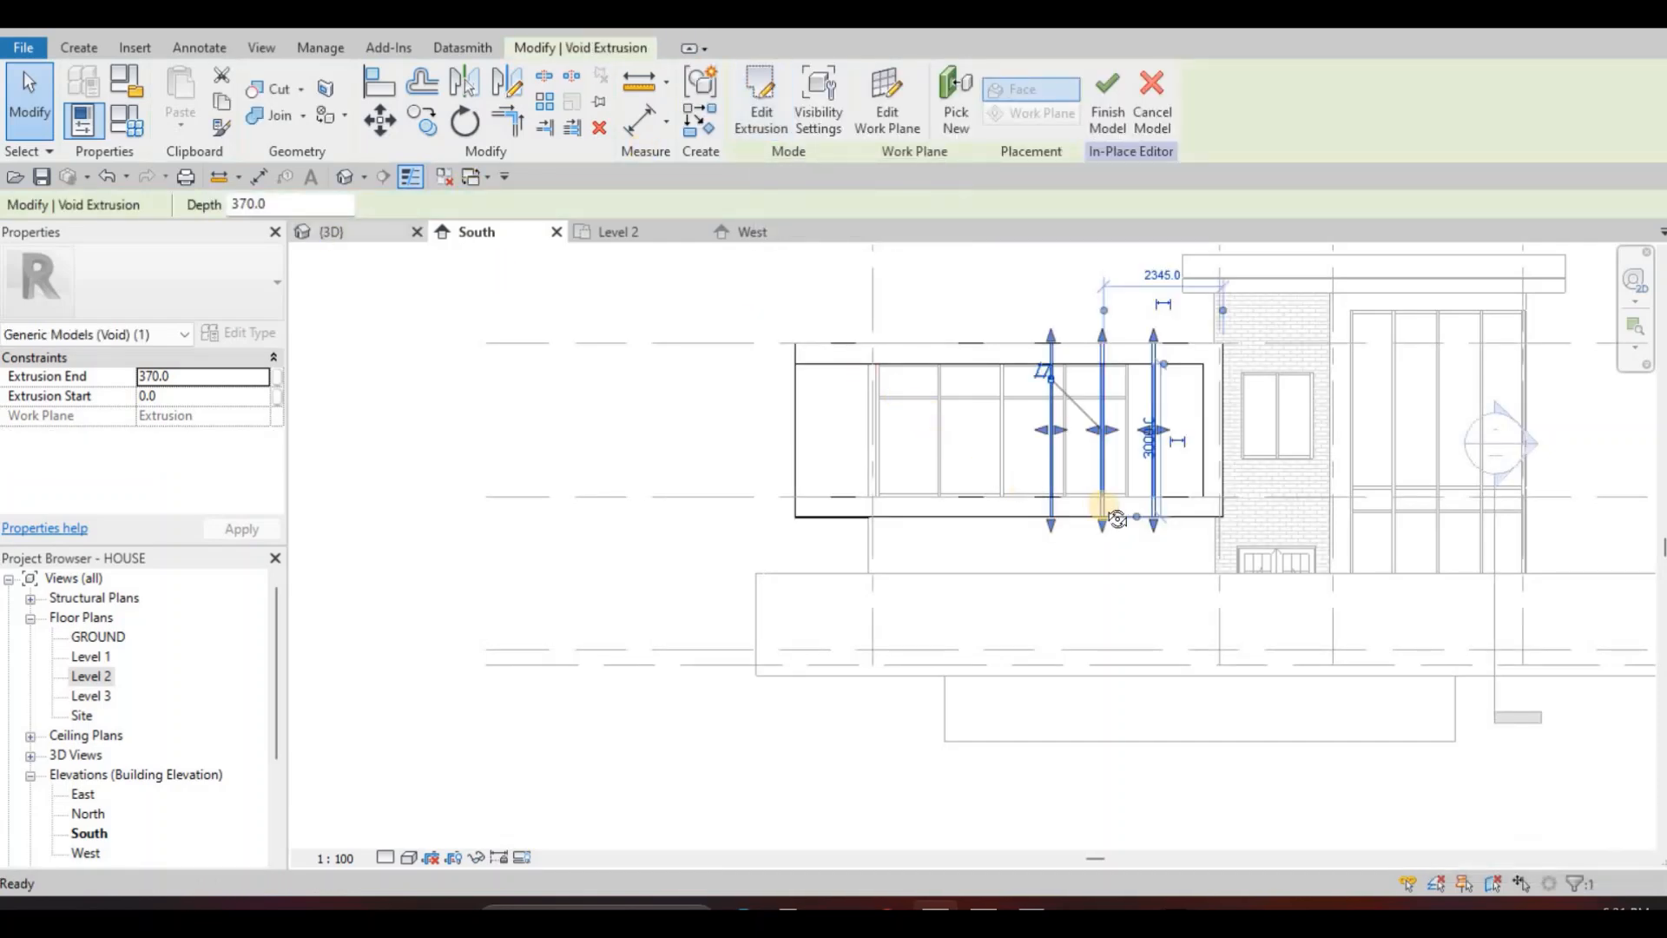
pyautogui.hotkey('ctrl', 'shift', 'Tab')
pyautogui.keyDown('shift'); pyautogui.moveTo(874, 420); pyautogui.dragTo(1085, 438, button='middle'); pyautogui.keyUp('shift')
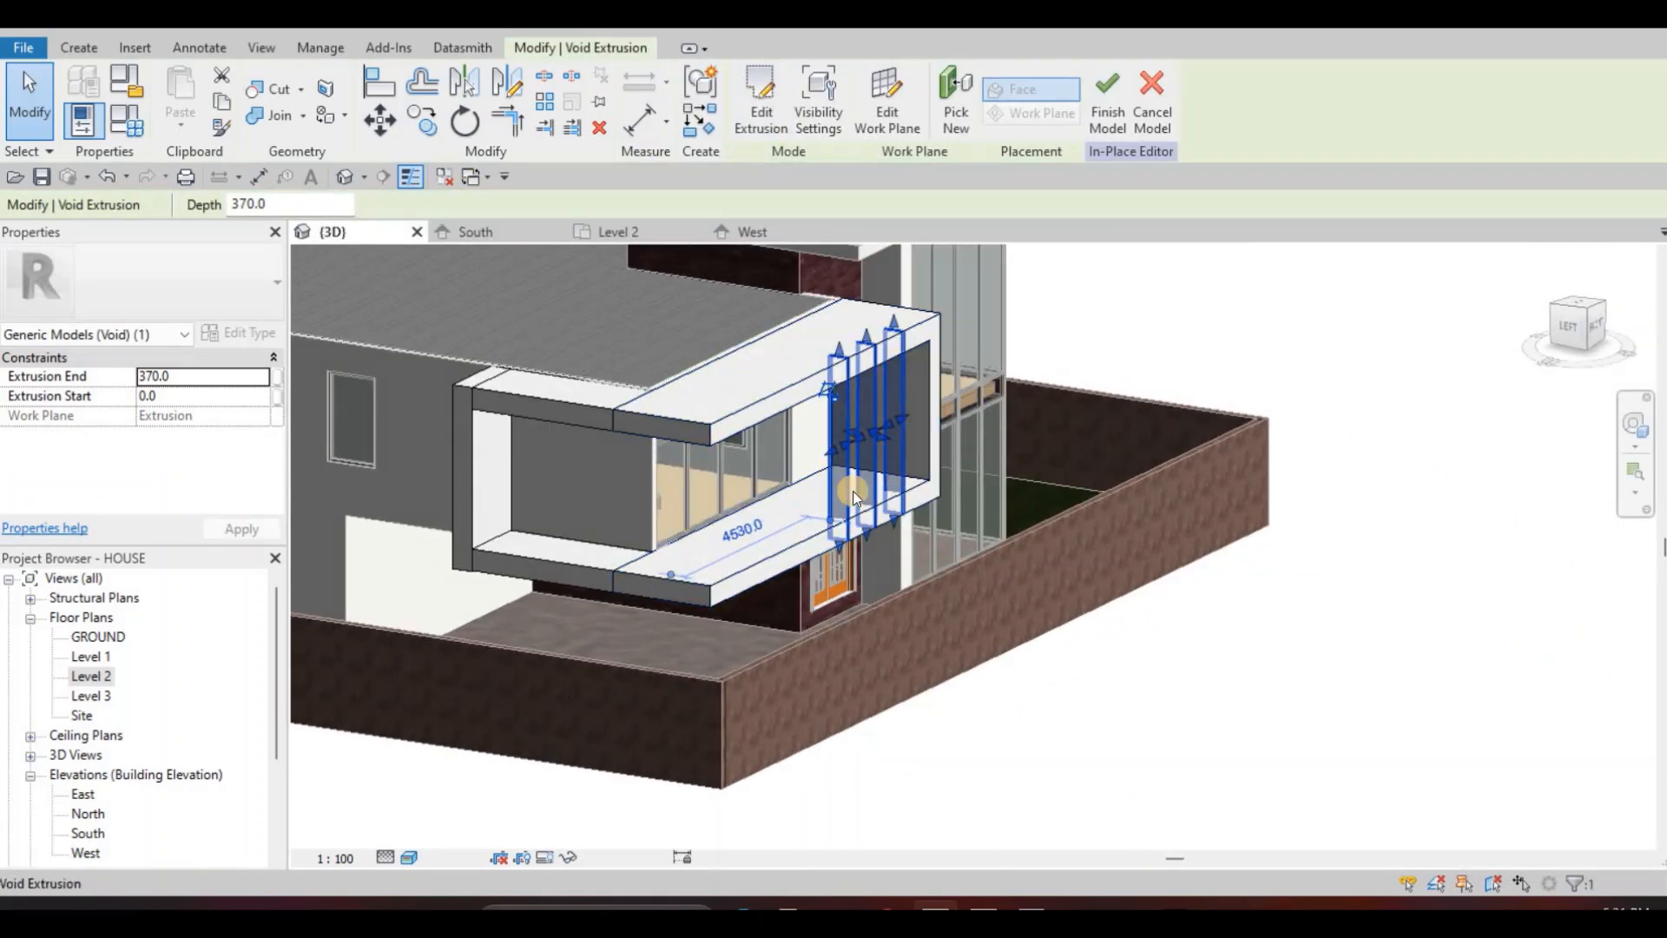
pyautogui.scroll(5, 854, 496)
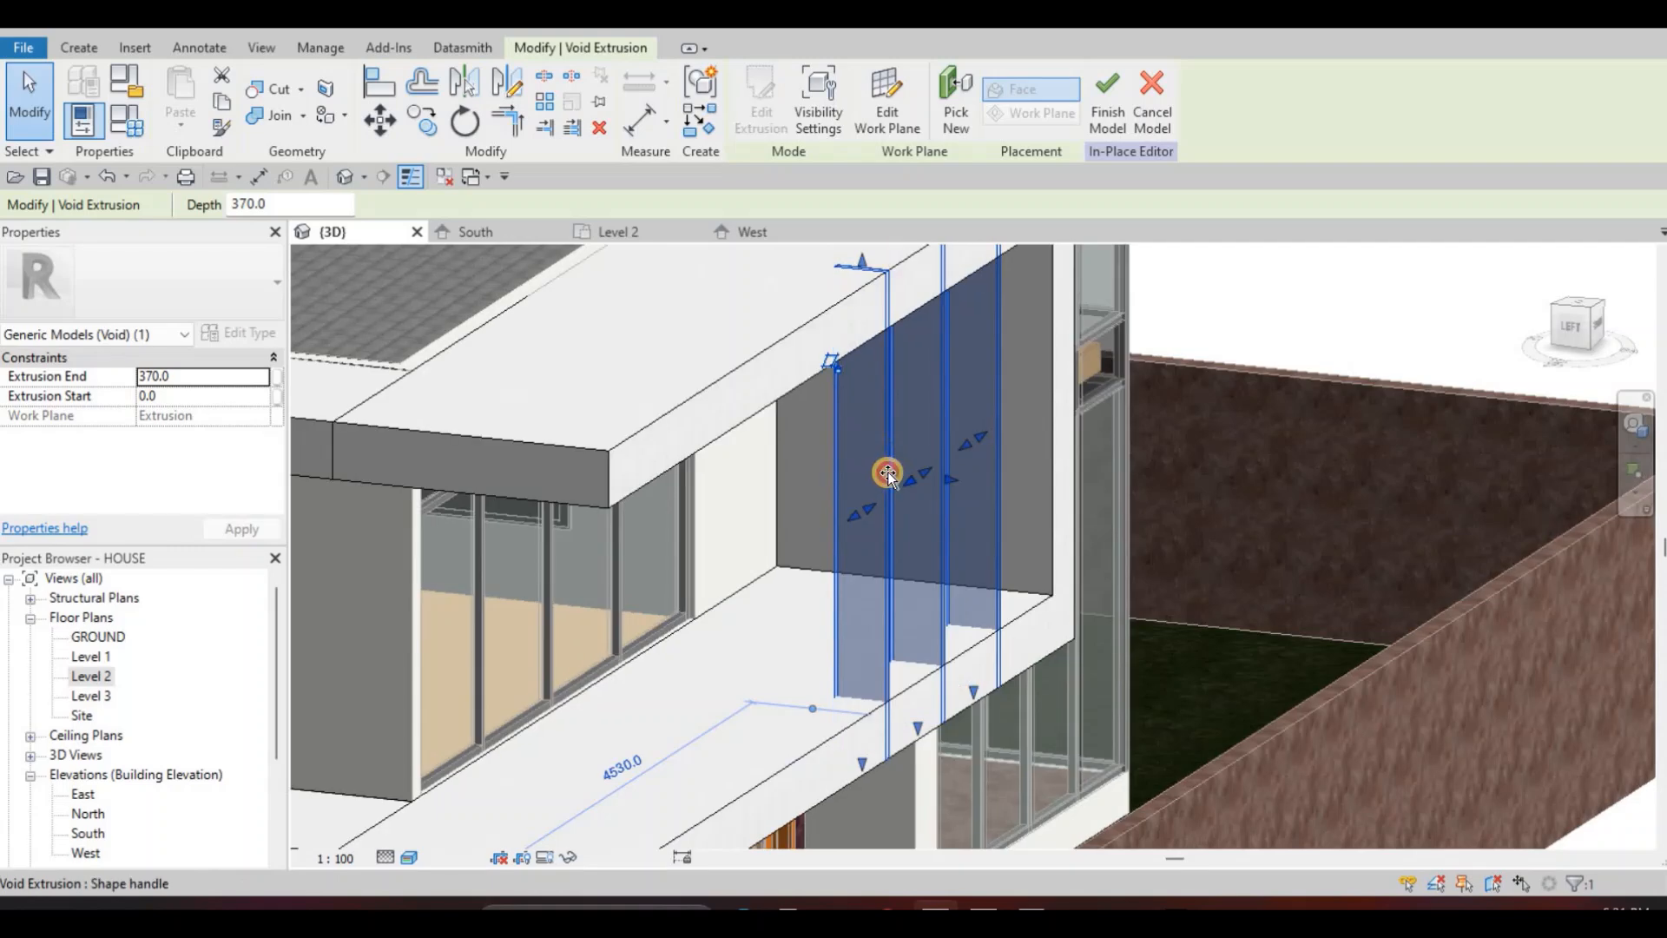
pyautogui.moveTo(903, 476); pyautogui.dragTo(935, 483)
# Cut the projecting frame with the three void strips and finish the in-place model.
pyautogui.moveTo(942, 299); pyautogui.dragTo(930, 354, button='middle')
pyautogui.scroll(2, 939, 302)
pyautogui.moveTo(900, 282); pyautogui.dragTo(838, 318, button='middle')
pyautogui.keyDown('shift'); pyautogui.moveTo(414, 314); pyautogui.dragTo(288, 113, button='middle'); pyautogui.keyUp('shift')
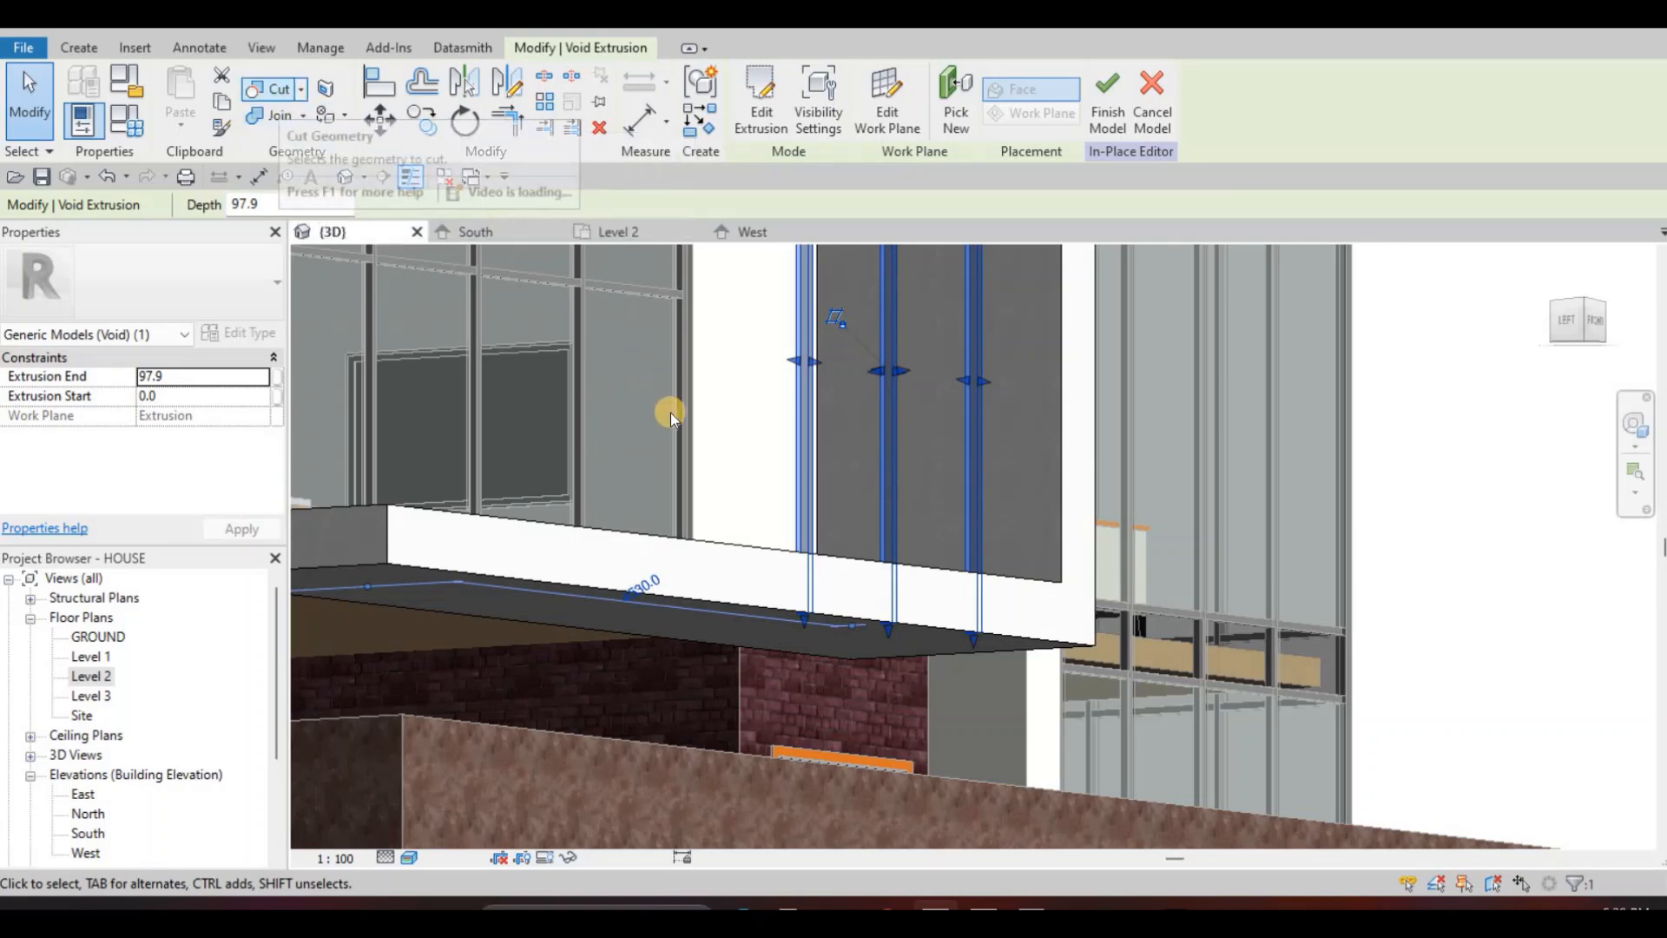
pyautogui.press('Escape')
pyautogui.keyDown('shift'); pyautogui.moveTo(558, 521); pyautogui.dragTo(468, 486, button='middle'); pyautogui.keyUp('shift')
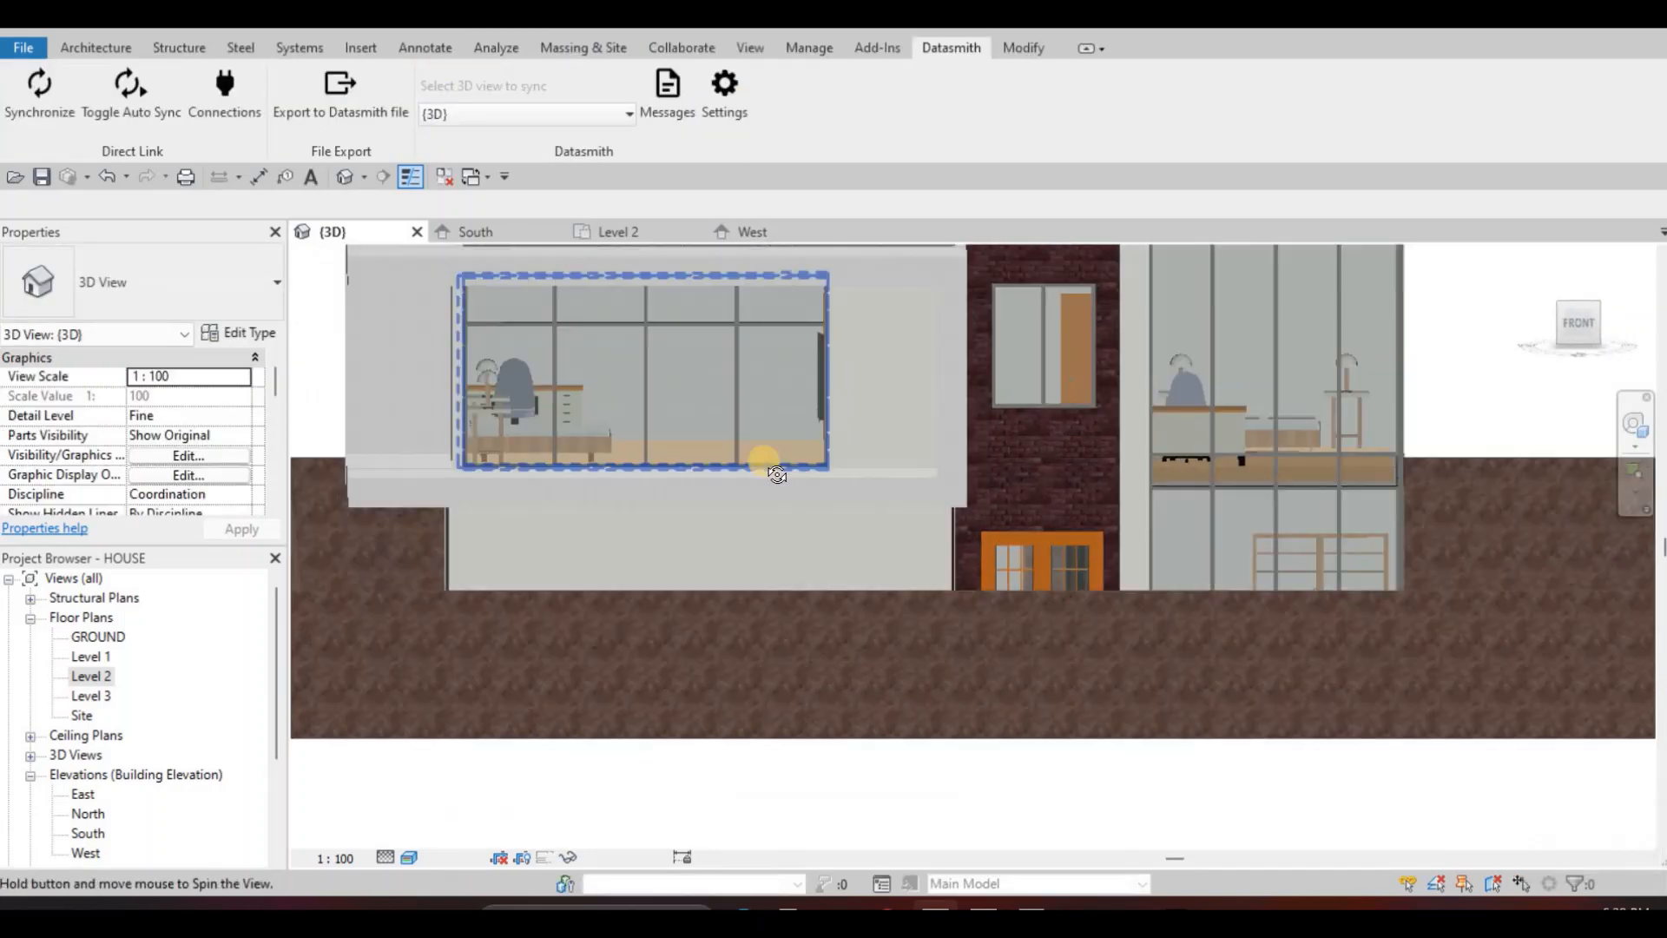
pyautogui.keyDown('shift'); pyautogui.moveTo(763, 454); pyautogui.dragTo(614, 376, button='middle'); pyautogui.keyUp('shift')
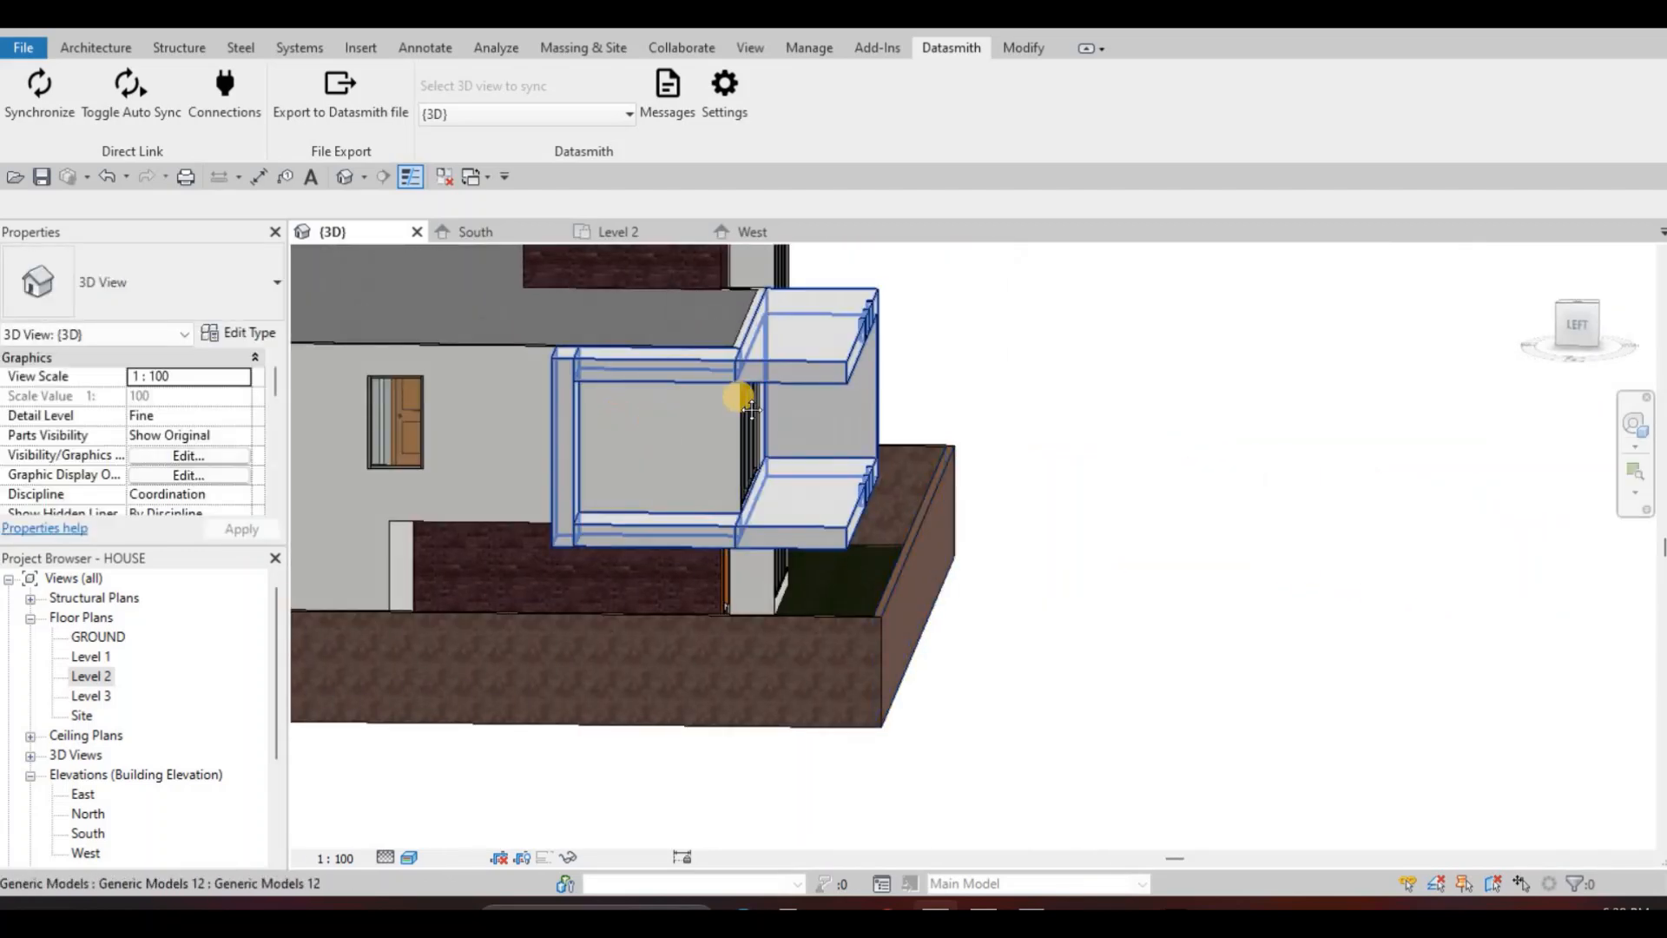
pyautogui.keyDown('shift'); pyautogui.moveTo(745, 372); pyautogui.dragTo(756, 539, button='middle'); pyautogui.keyUp('shift')
pyautogui.scroll(-1, 748, 493)
pyautogui.keyDown('shift'); pyautogui.moveTo(690, 476); pyautogui.dragTo(726, 474, button='middle'); pyautogui.keyUp('shift')
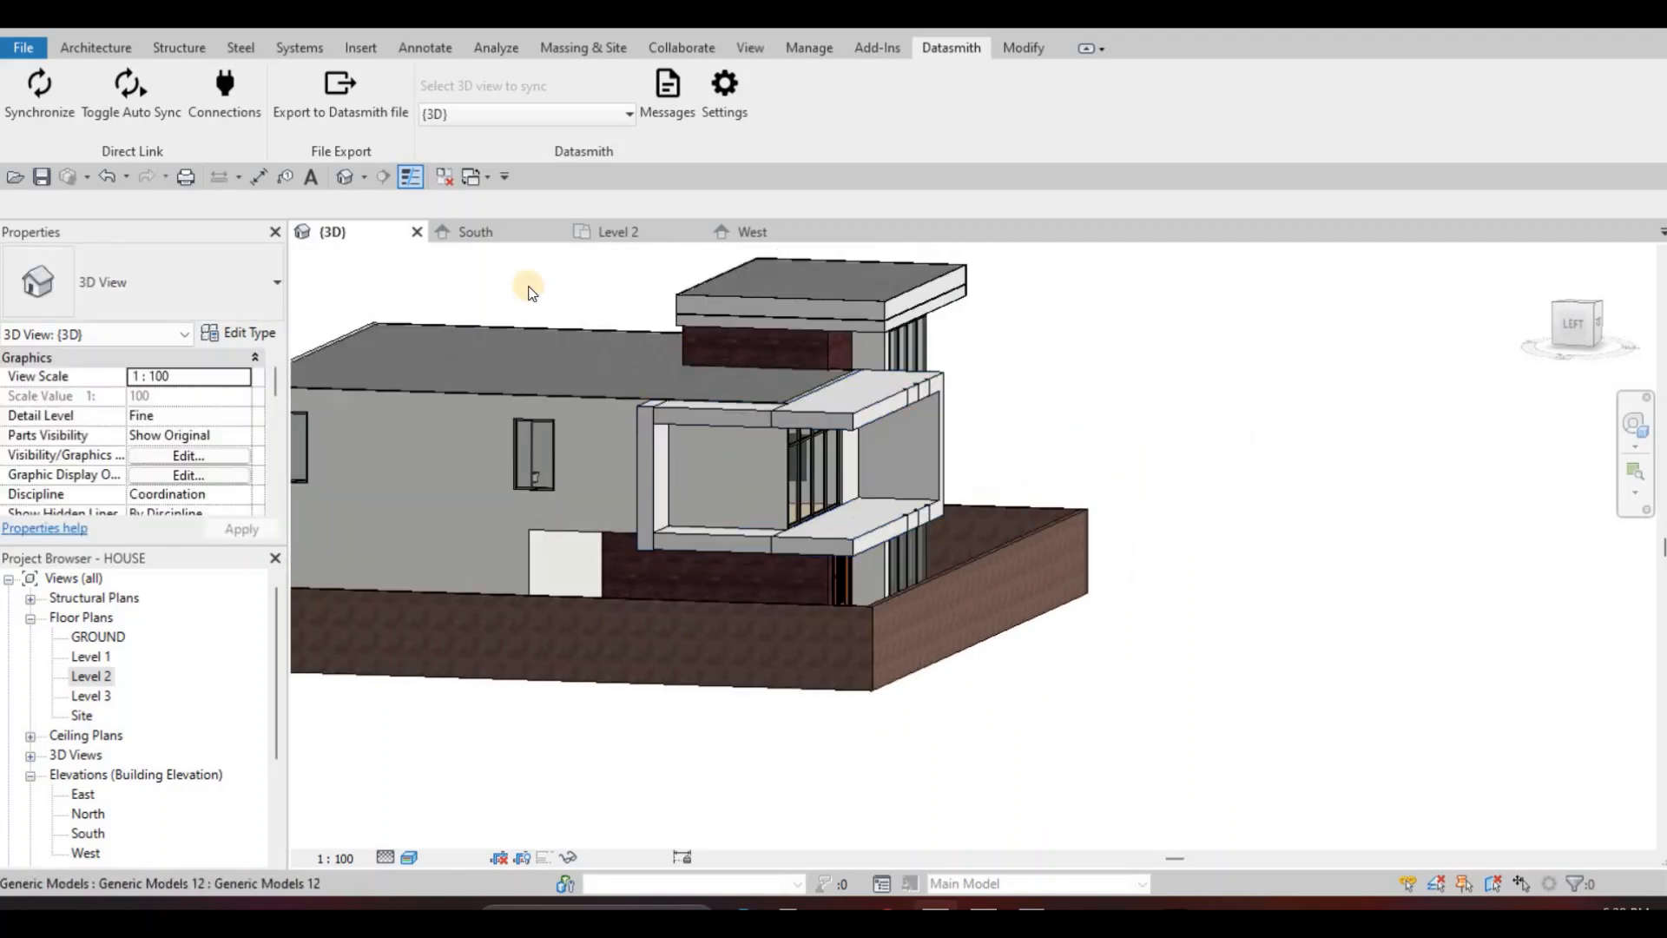
pyautogui.keyDown('shift'); pyautogui.moveTo(473, 252); pyautogui.dragTo(529, 242, button='middle'); pyautogui.keyUp('shift')
# Open the West elevation and start in-place editing of the projecting frame.
pyautogui.click(755, 232)
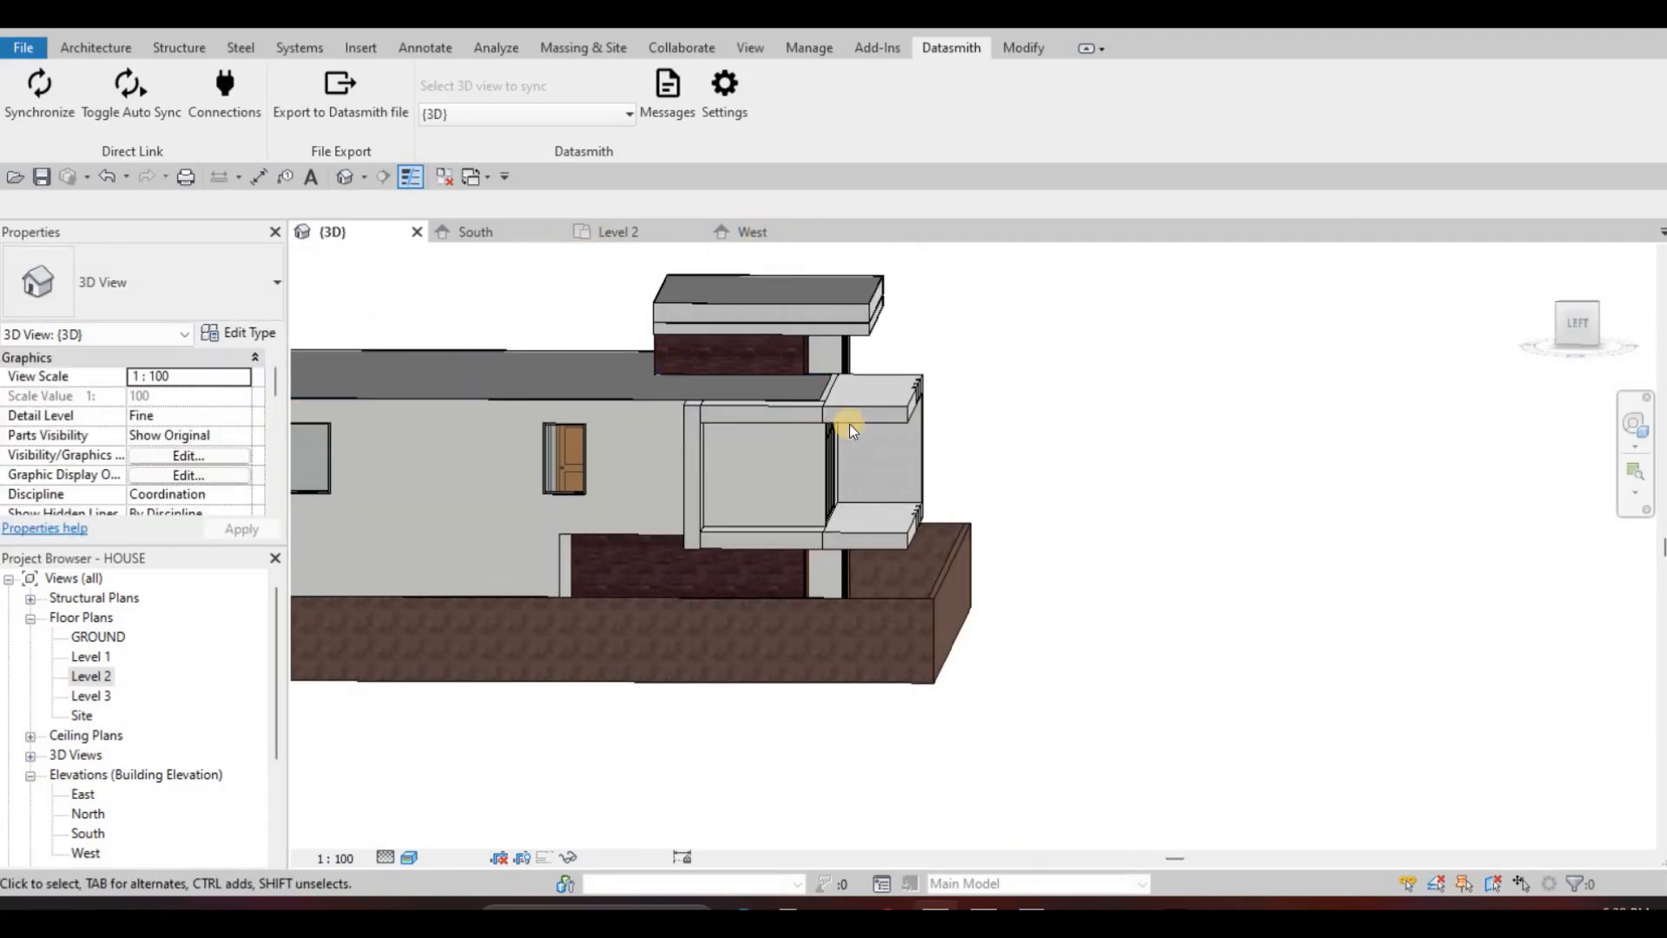
pyautogui.click(88, 49)
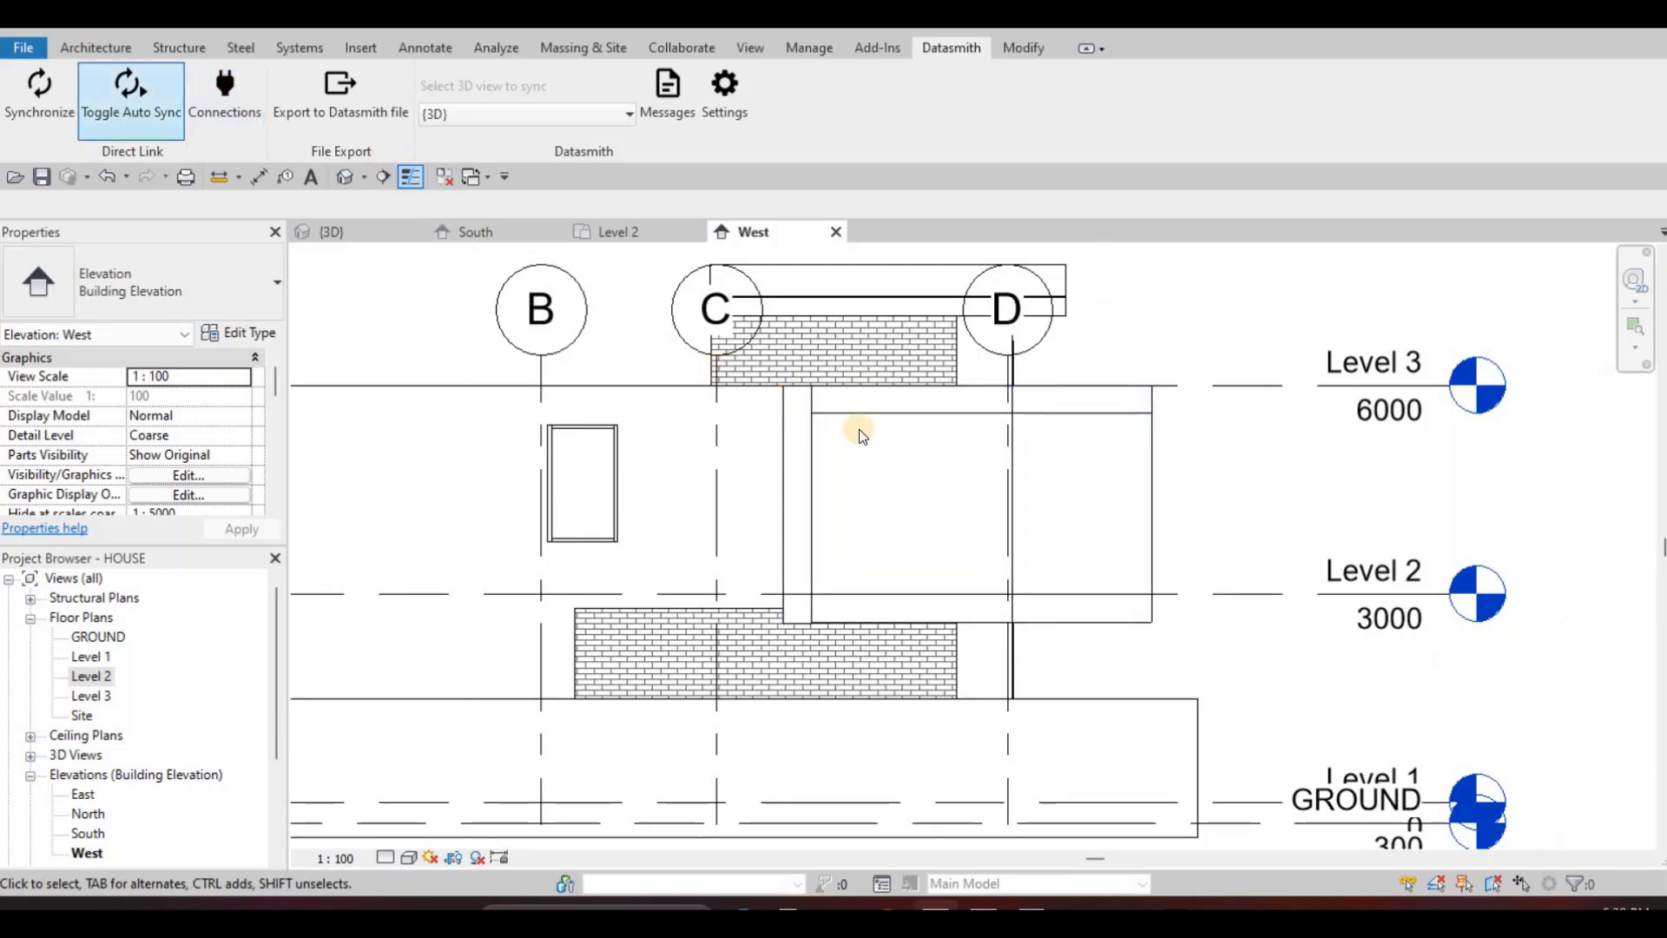
pyautogui.press('Escape')
pyautogui.click(865, 392)
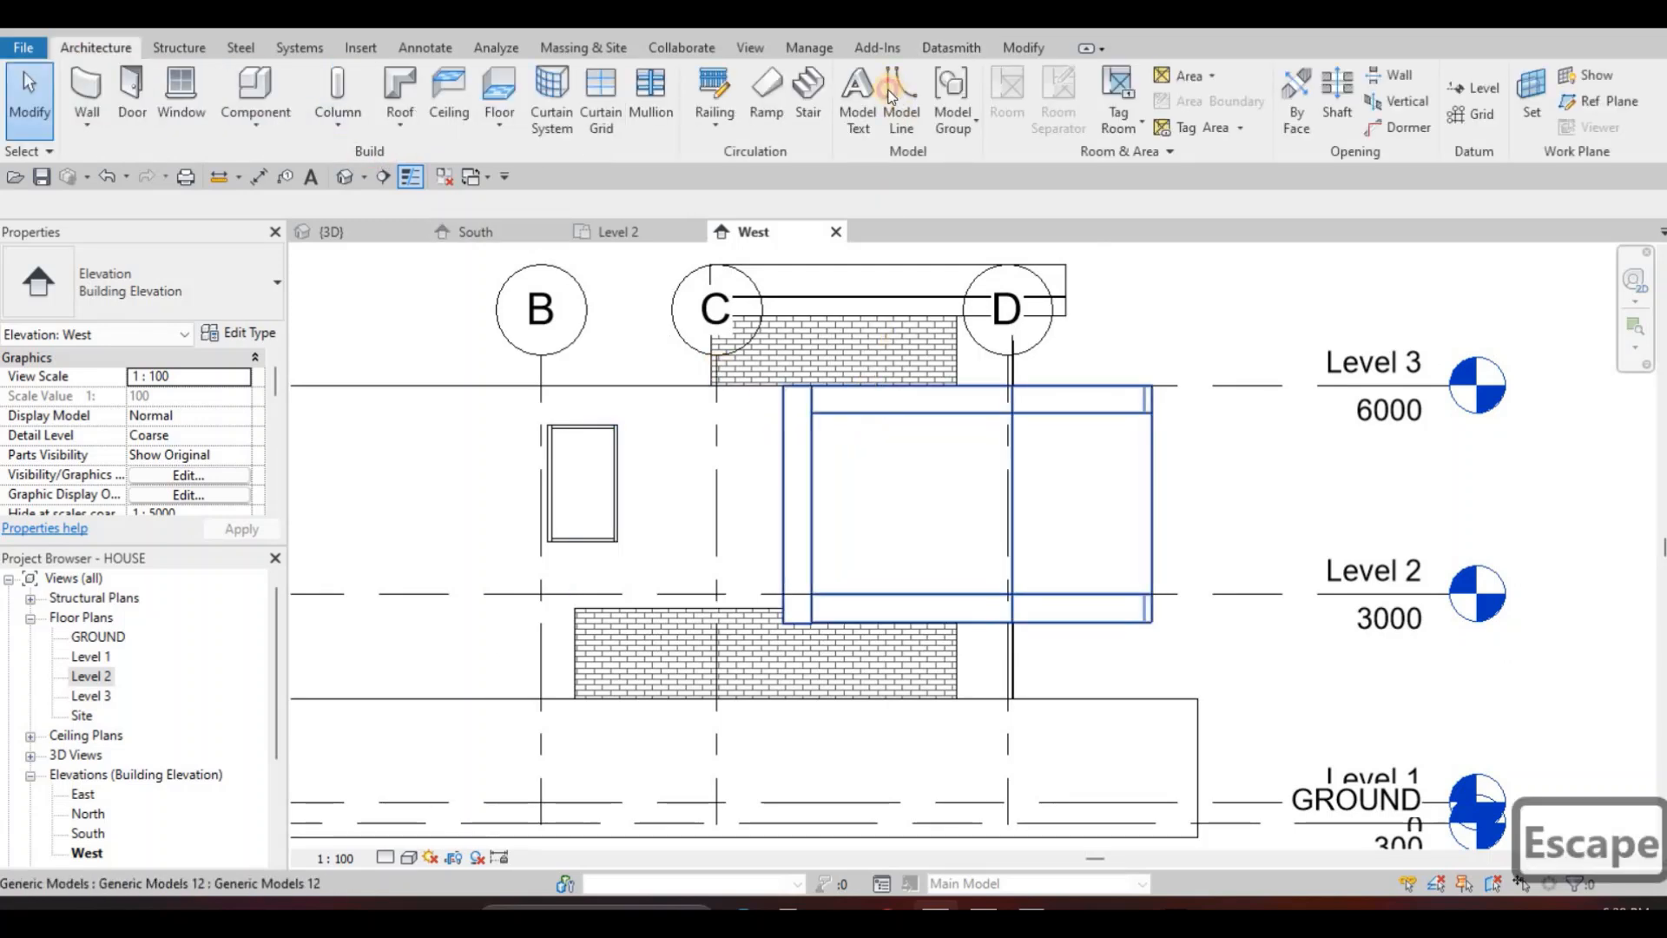
pyautogui.click(884, 97)
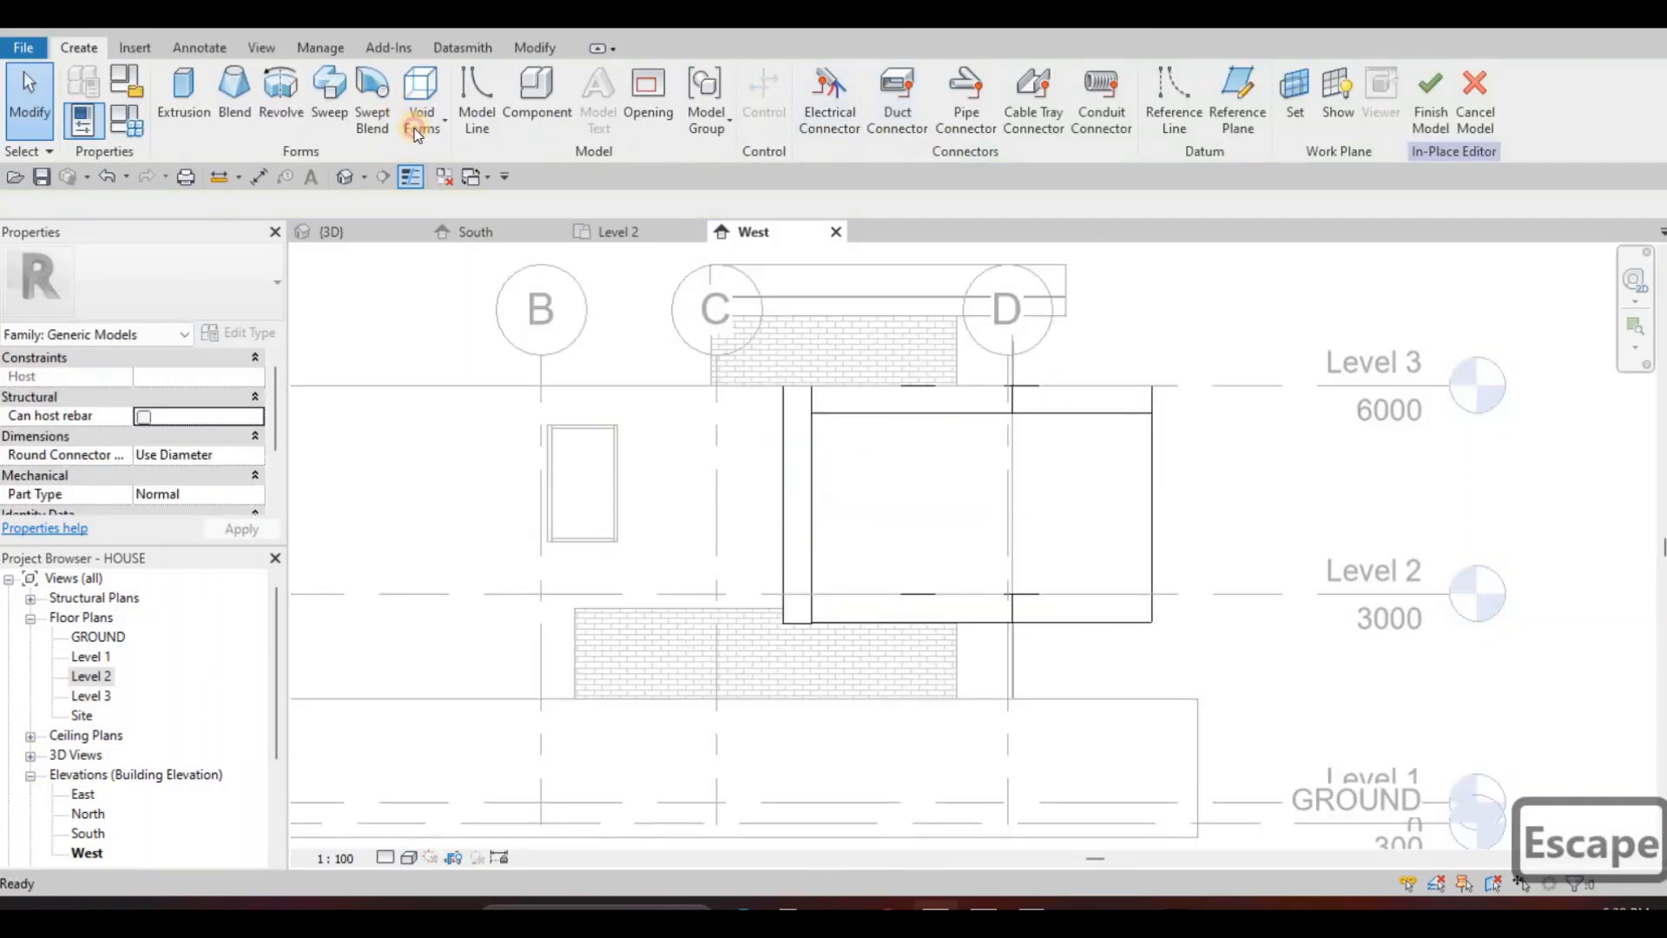
# Start a void extrusion with the west face of the projecting frame picked as its work plane.
pyautogui.click(422, 104)
pyautogui.click(477, 164)
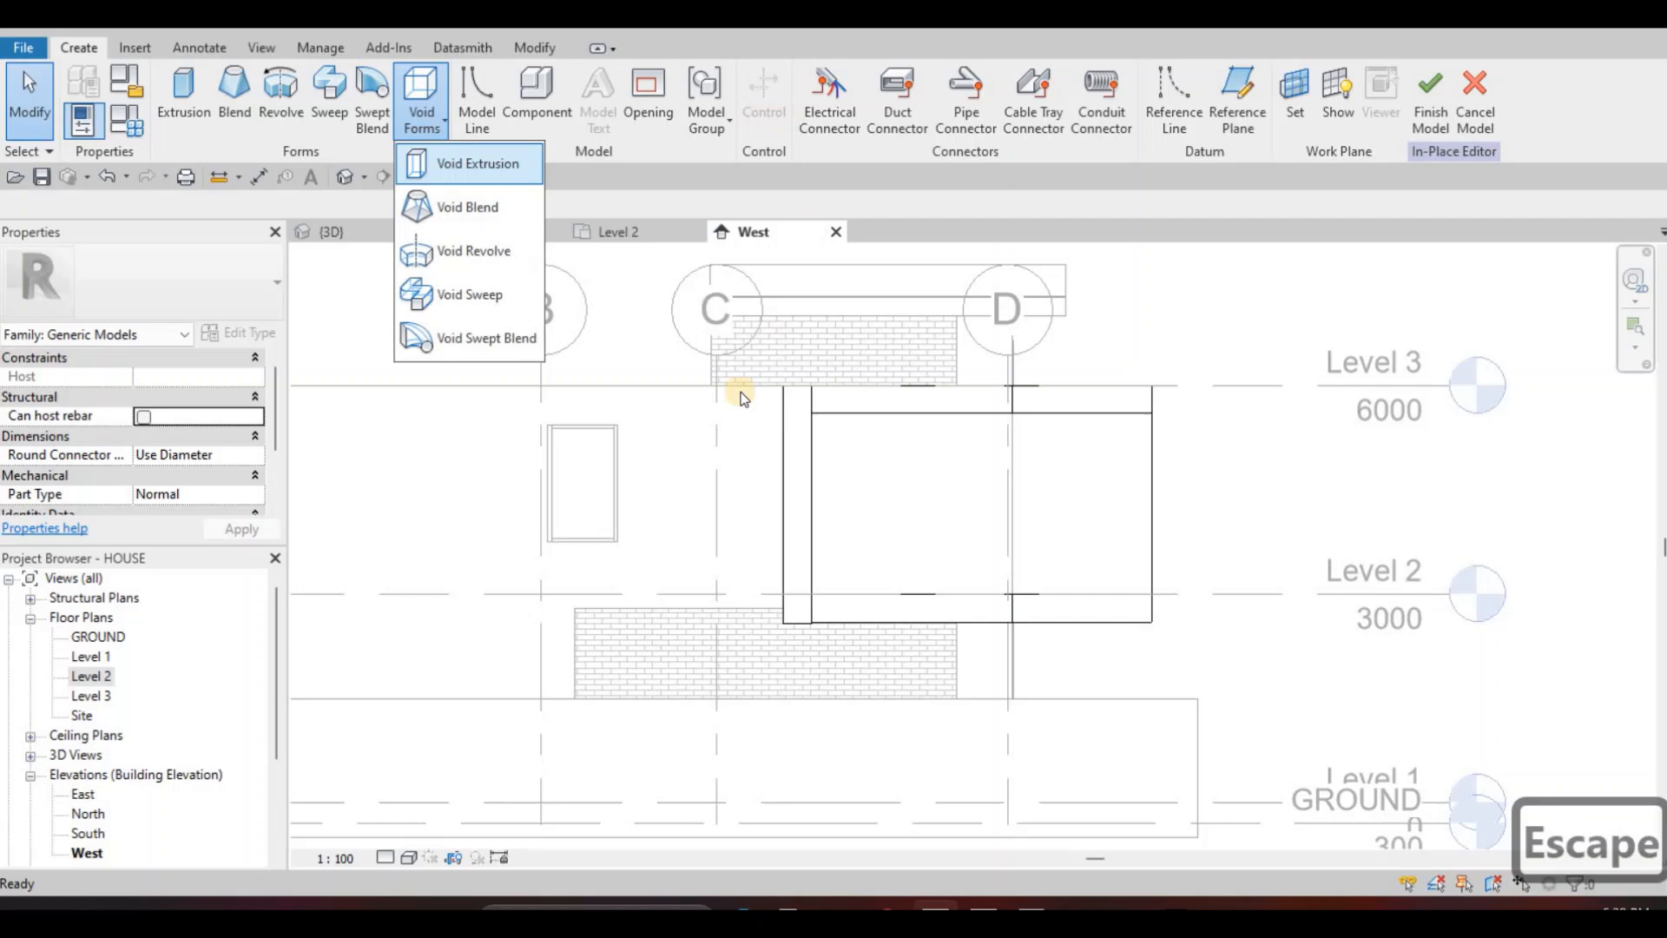
pyautogui.click(769, 587)
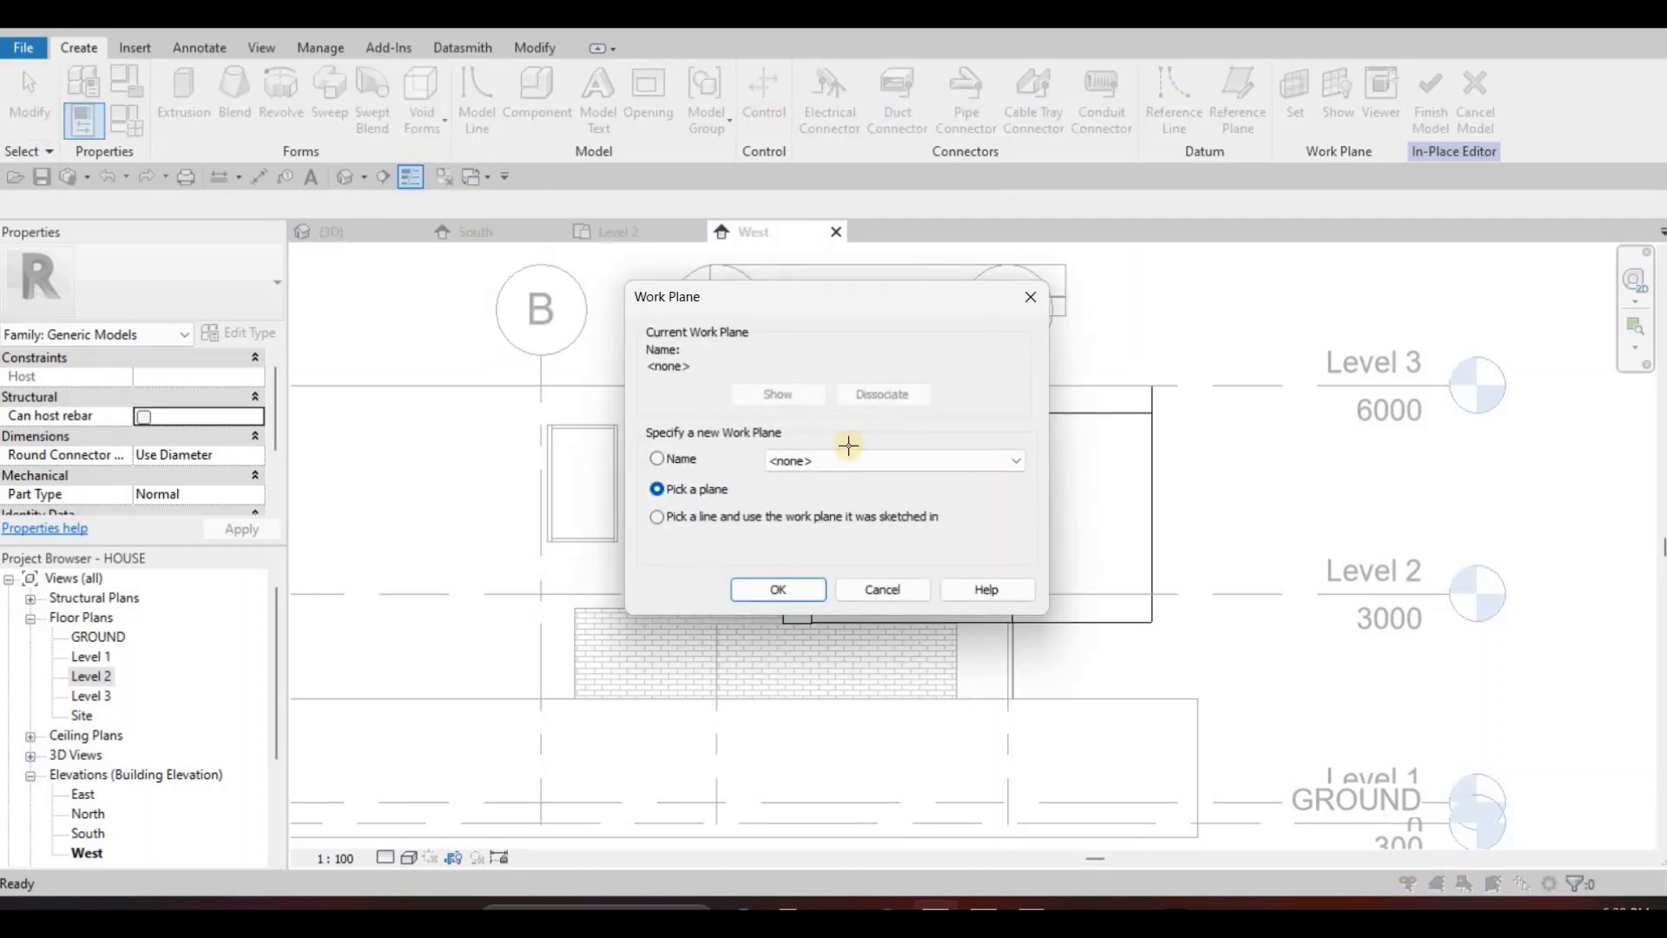
pyautogui.click(858, 402)
pyautogui.click(869, 406)
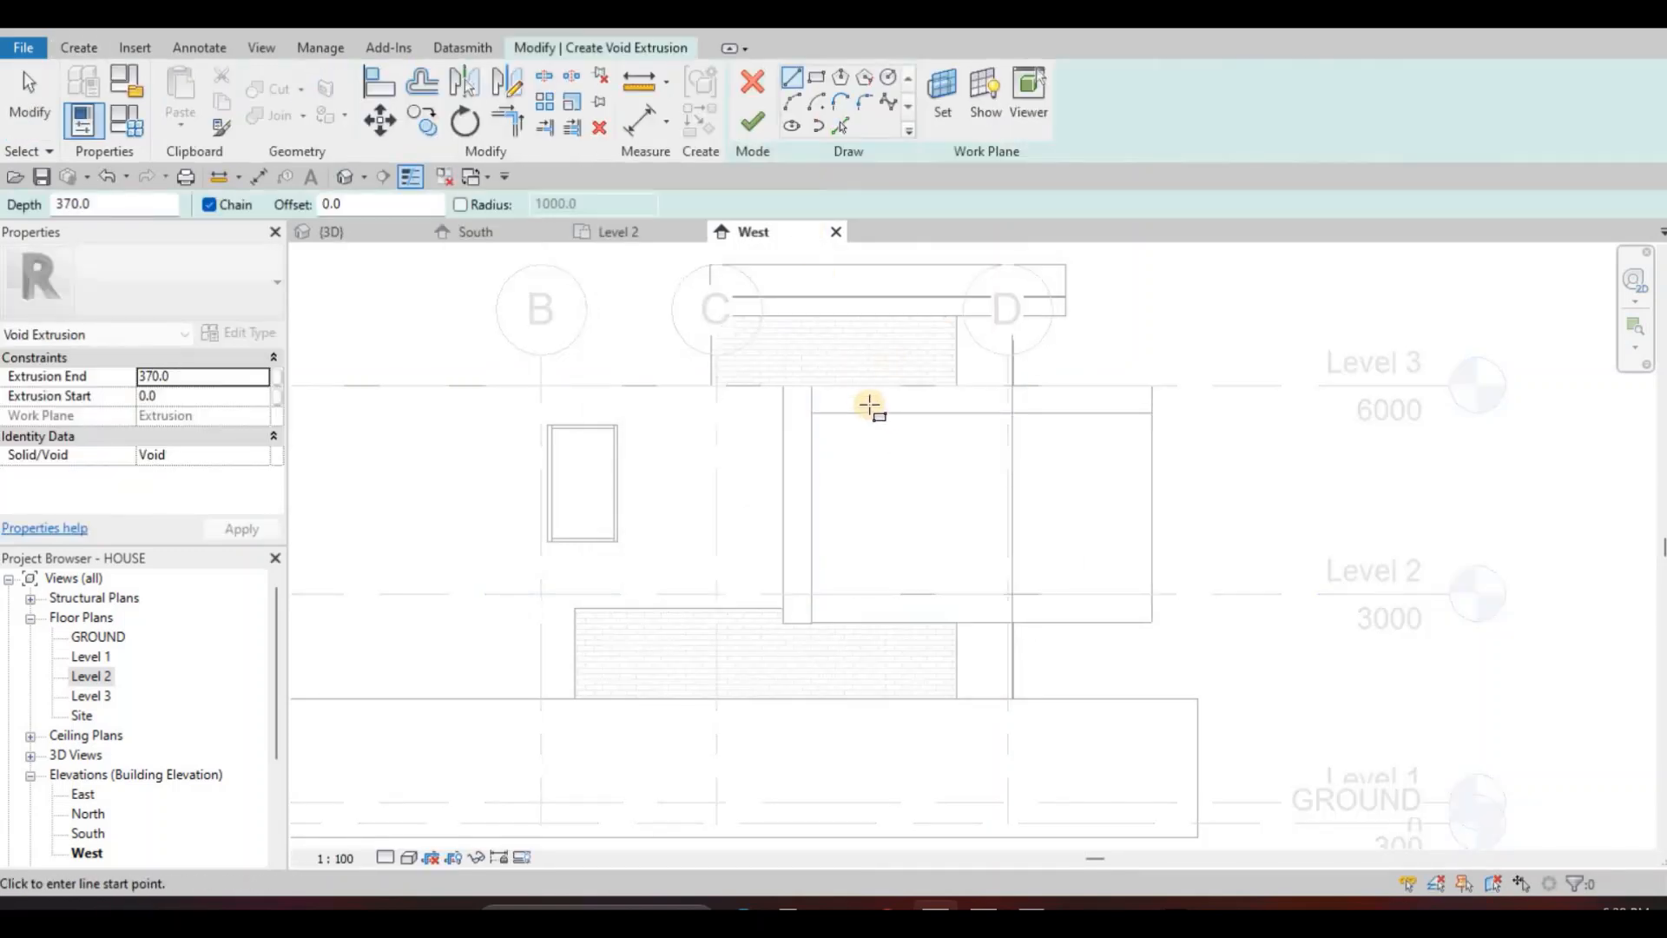
# Sketch a narrow rectangle over the frame's full height near its rear end, about 120 mm wide and 3420 mm tall.
pyautogui.scroll(2, 838, 385)
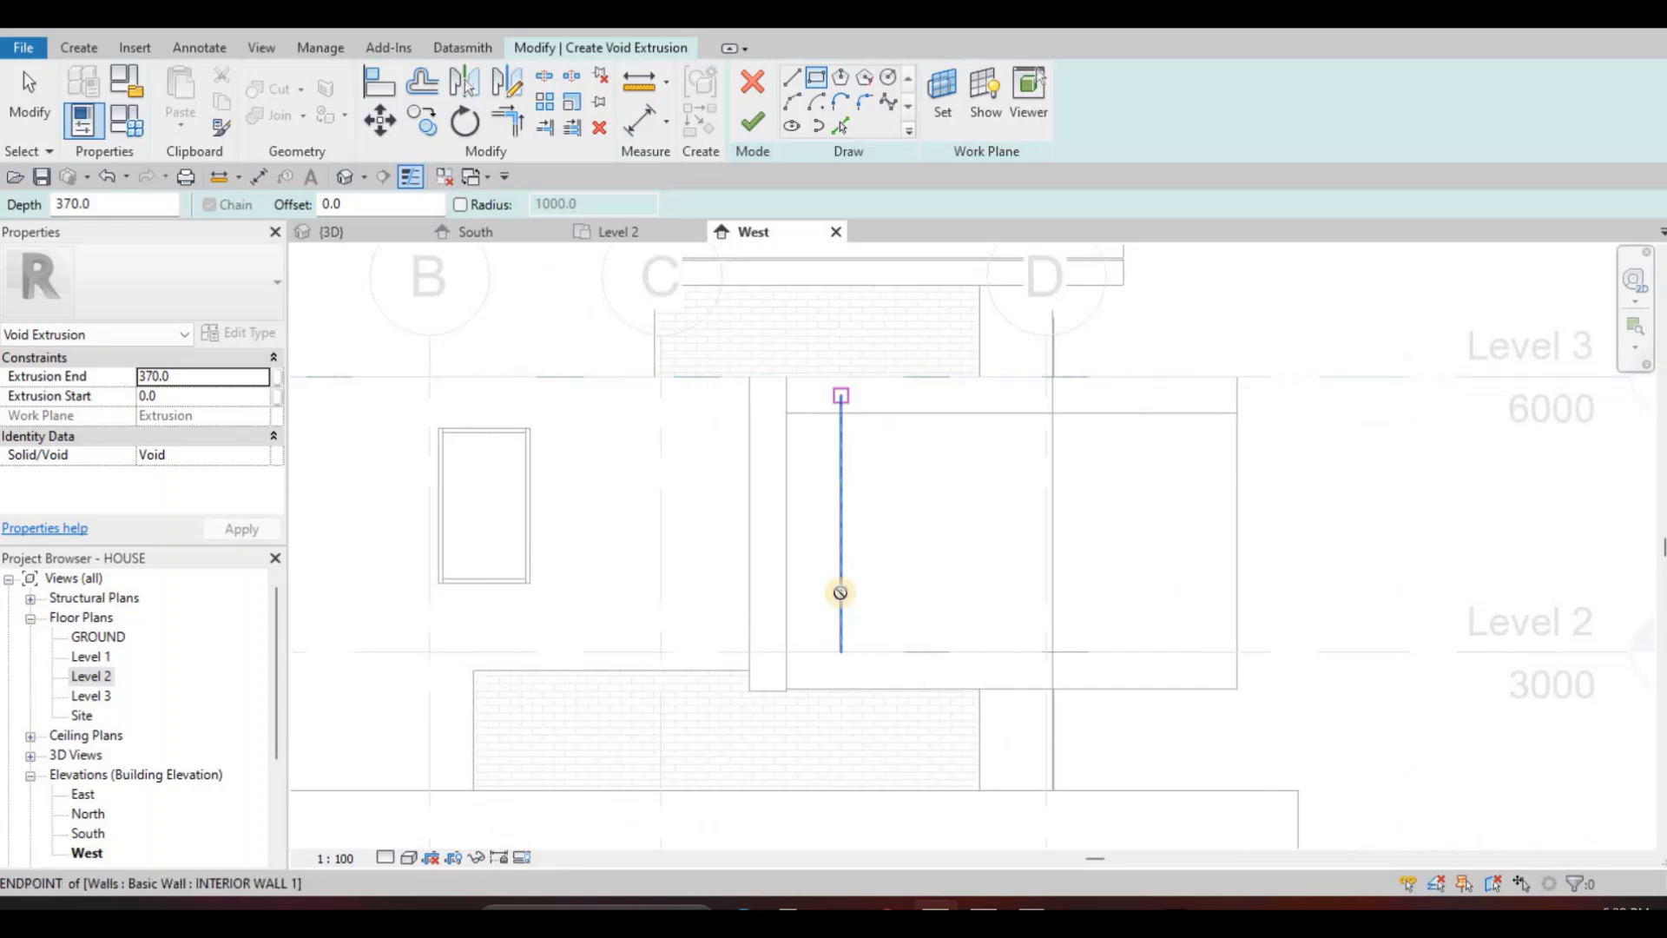
pyautogui.click(854, 677)
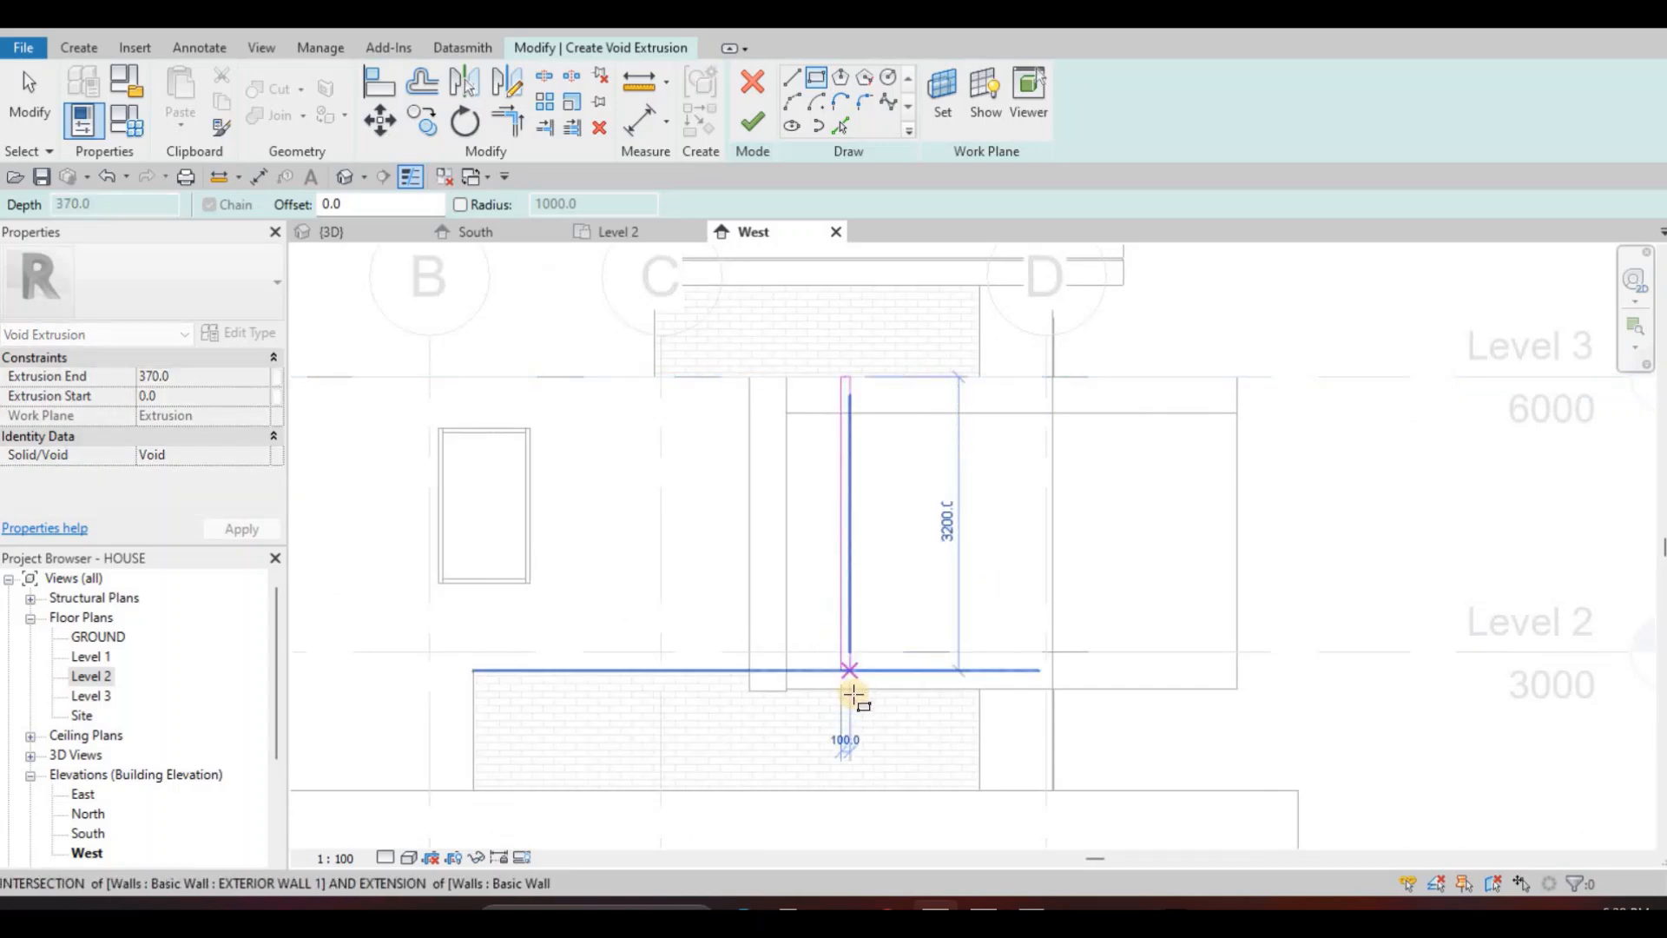
pyautogui.click(849, 690)
pyautogui.scroll(2, 850, 689)
pyautogui.press('Escape')
pyautogui.press('Escape')
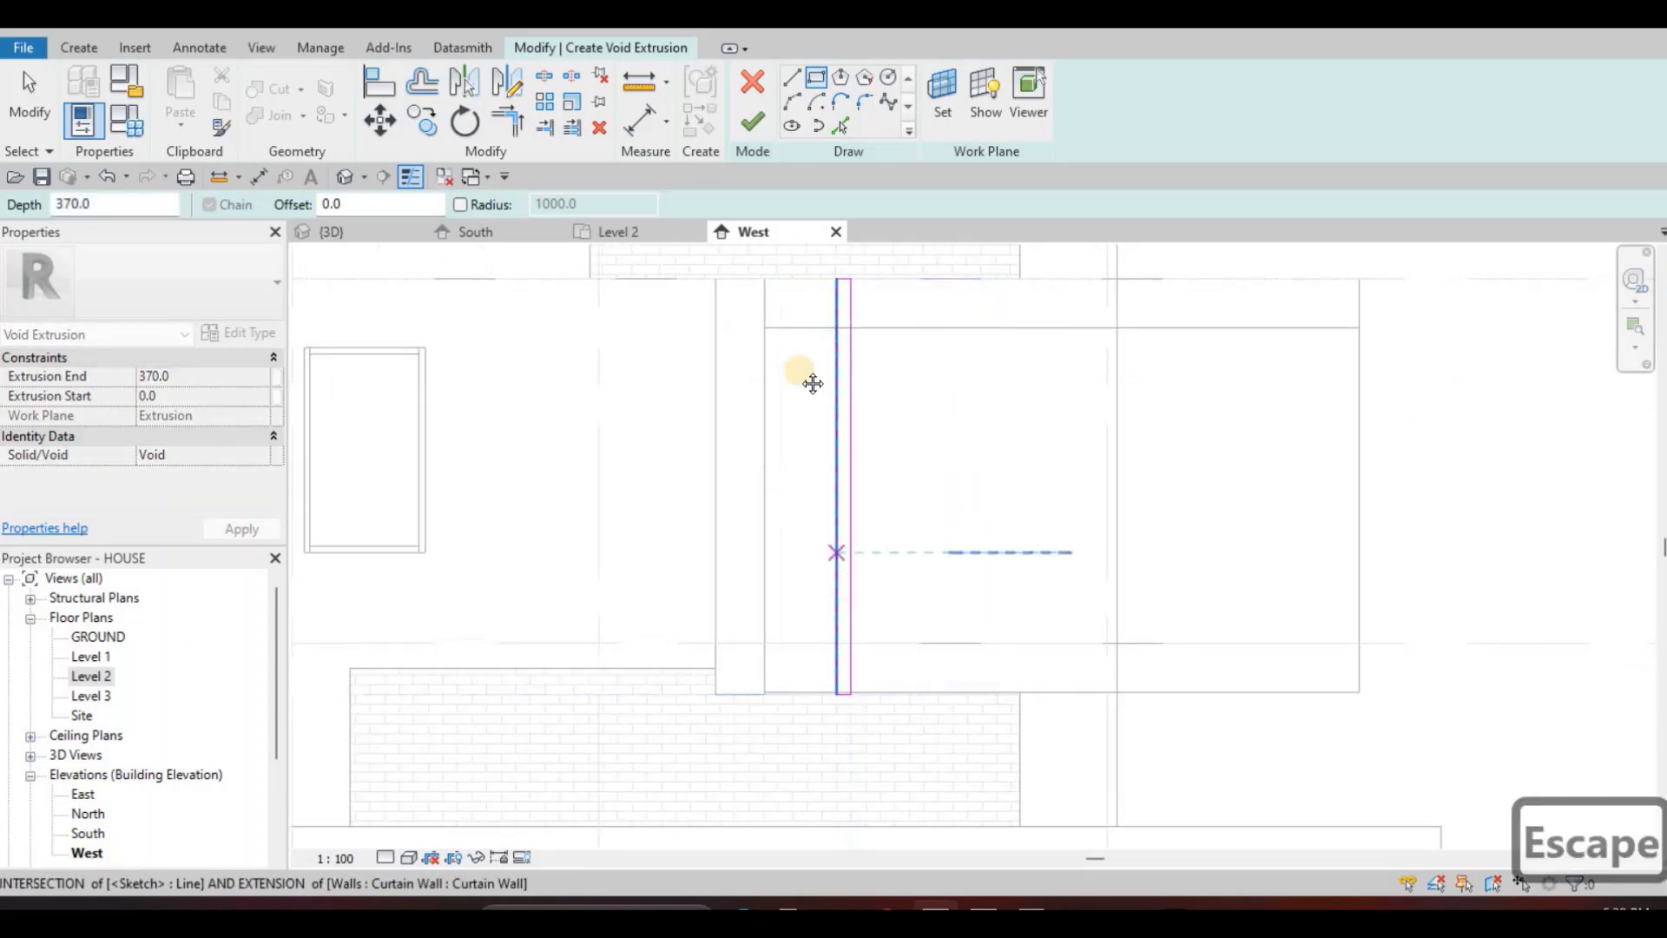
# Set the narrow rectangle's width to 50 mm.
pyautogui.click(850, 380)
pyautogui.moveTo(851, 356); pyautogui.dragTo(814, 501, button='middle')
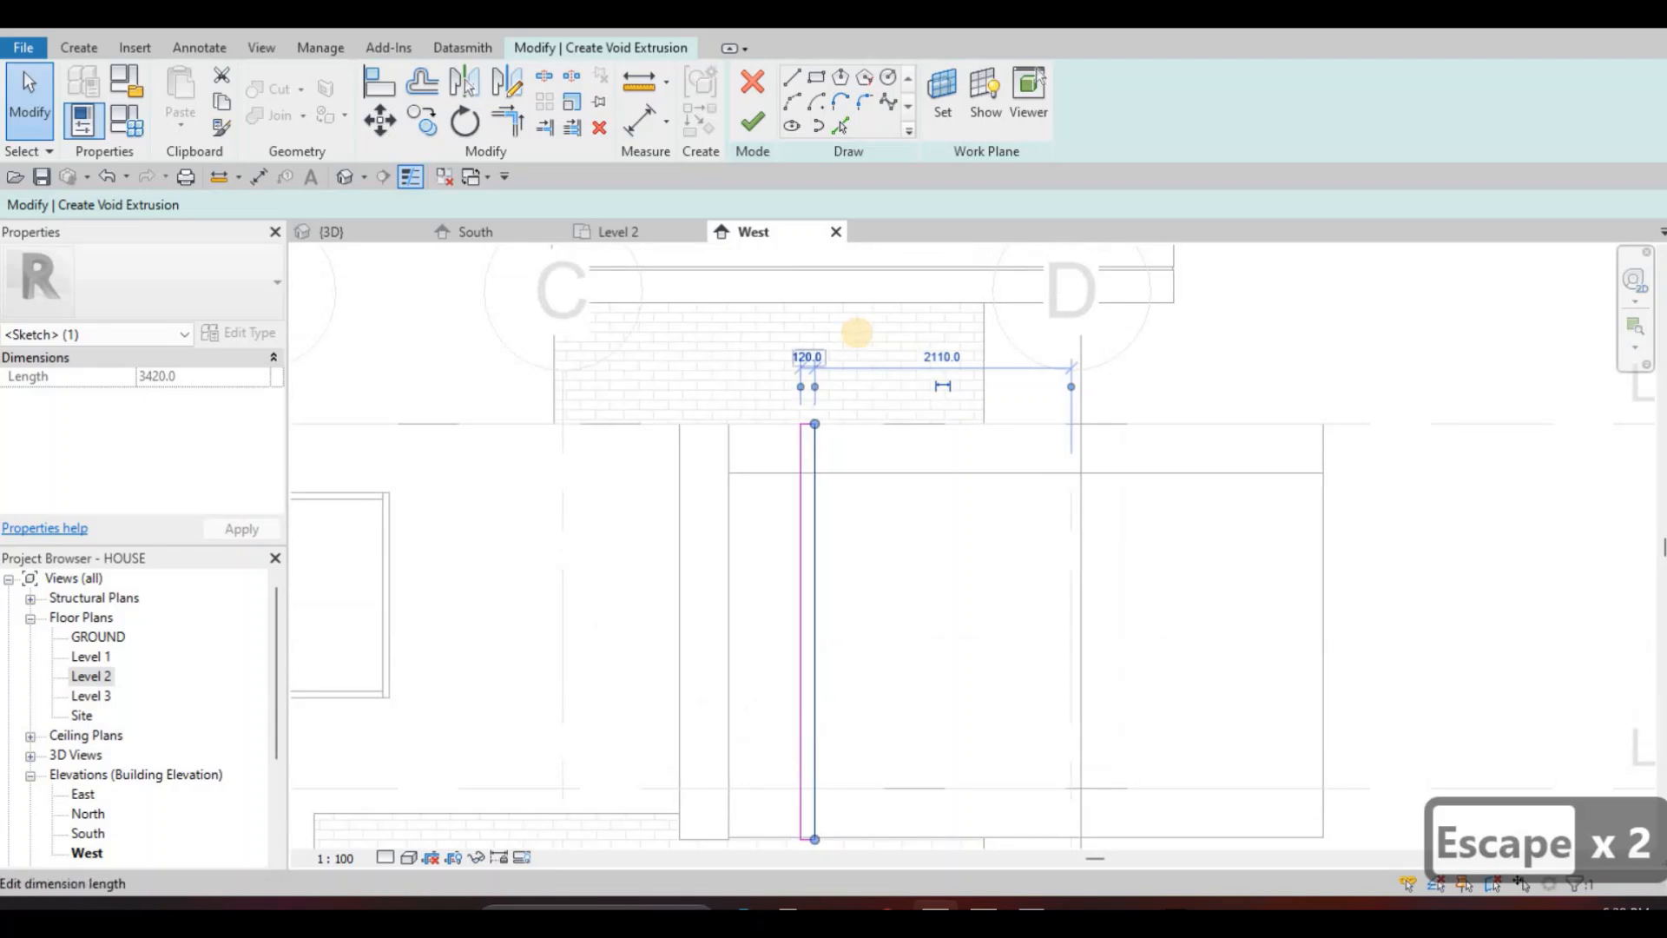
pyautogui.write('50')
pyautogui.press('Return')
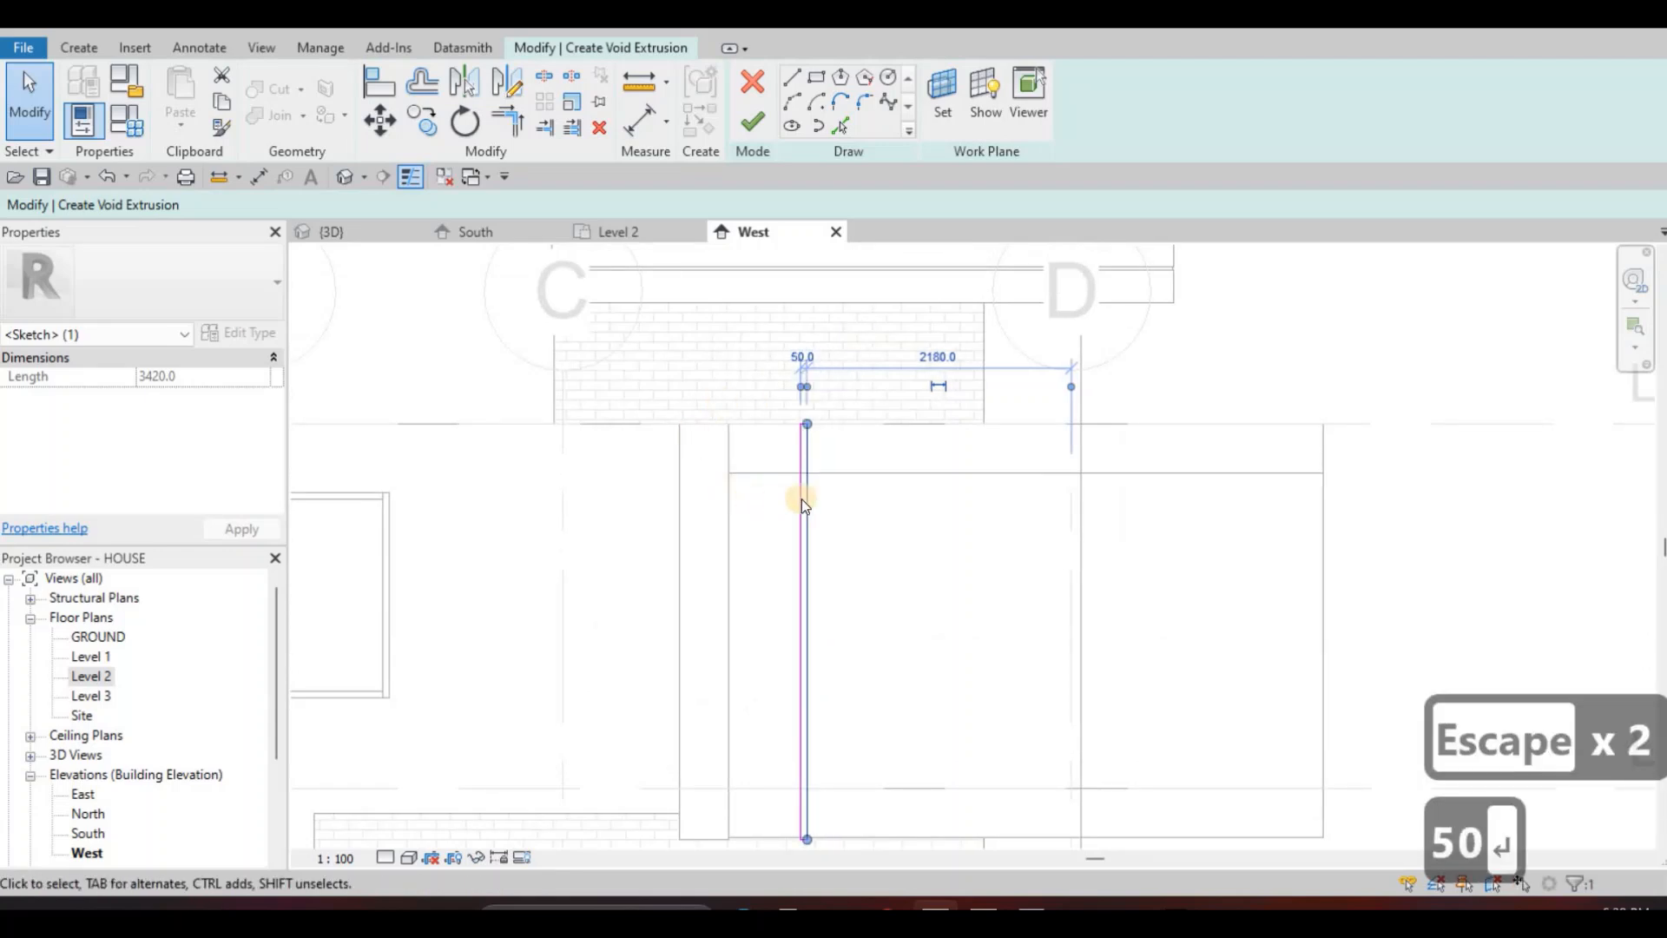
pyautogui.press('Escape')
pyautogui.press('Escape')
# Copy the whole narrow rectangle 1000 mm horizontally towards grid D.
pyautogui.press('Tab')
pyautogui.click(800, 499)
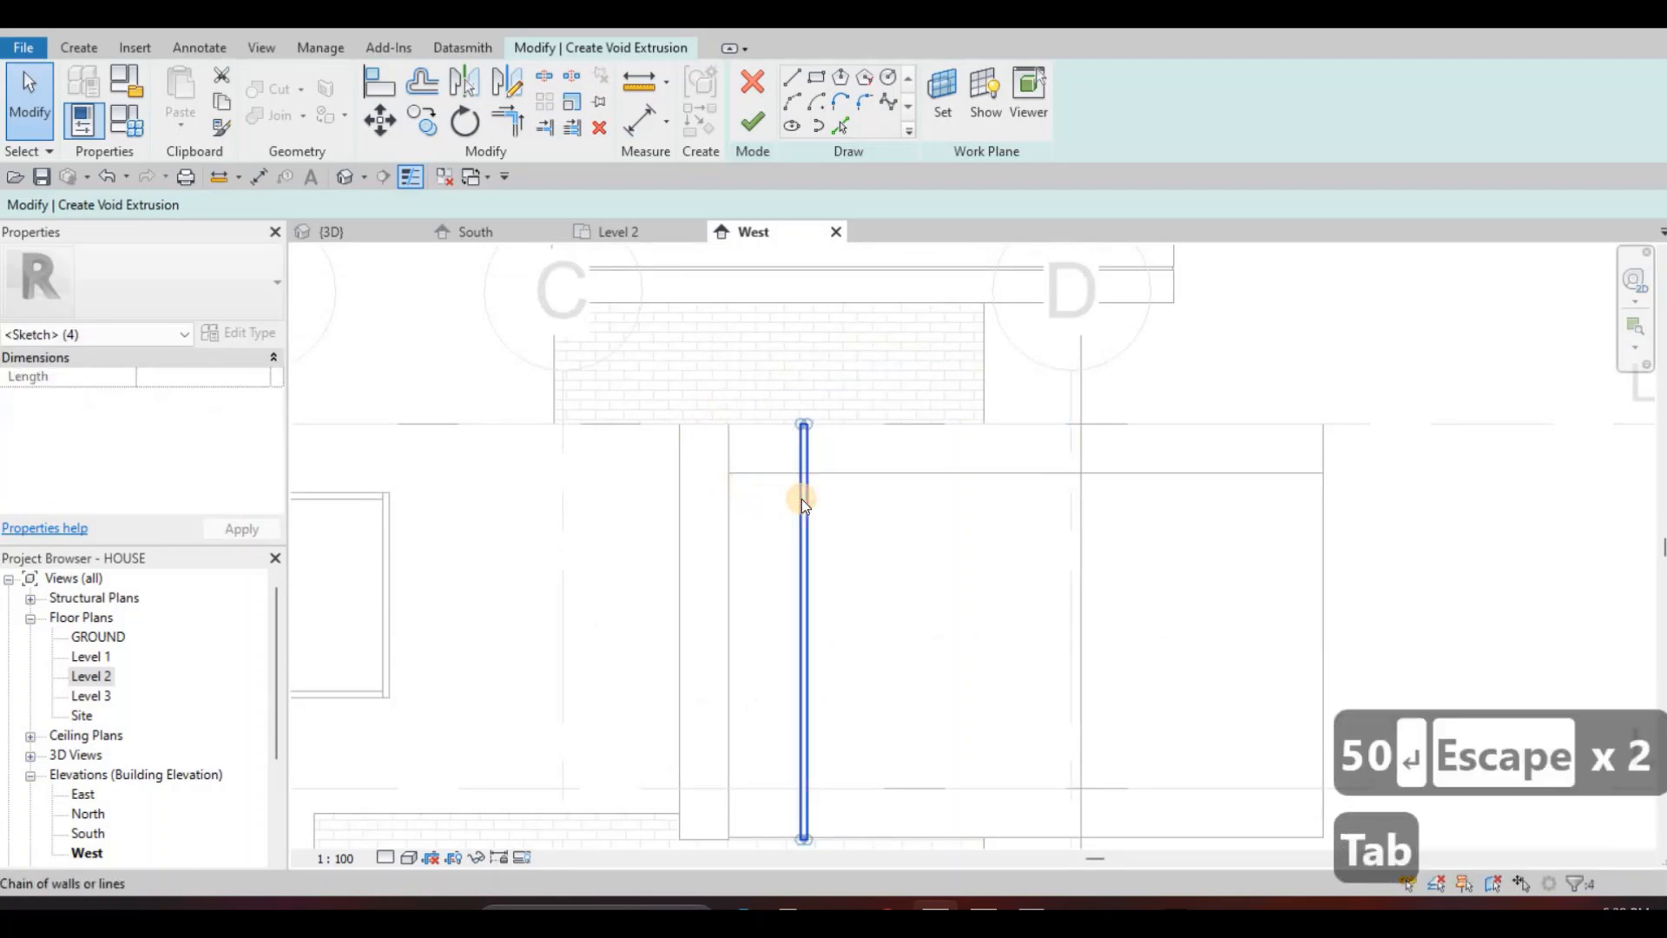
pyautogui.press('c')
pyautogui.press('o')
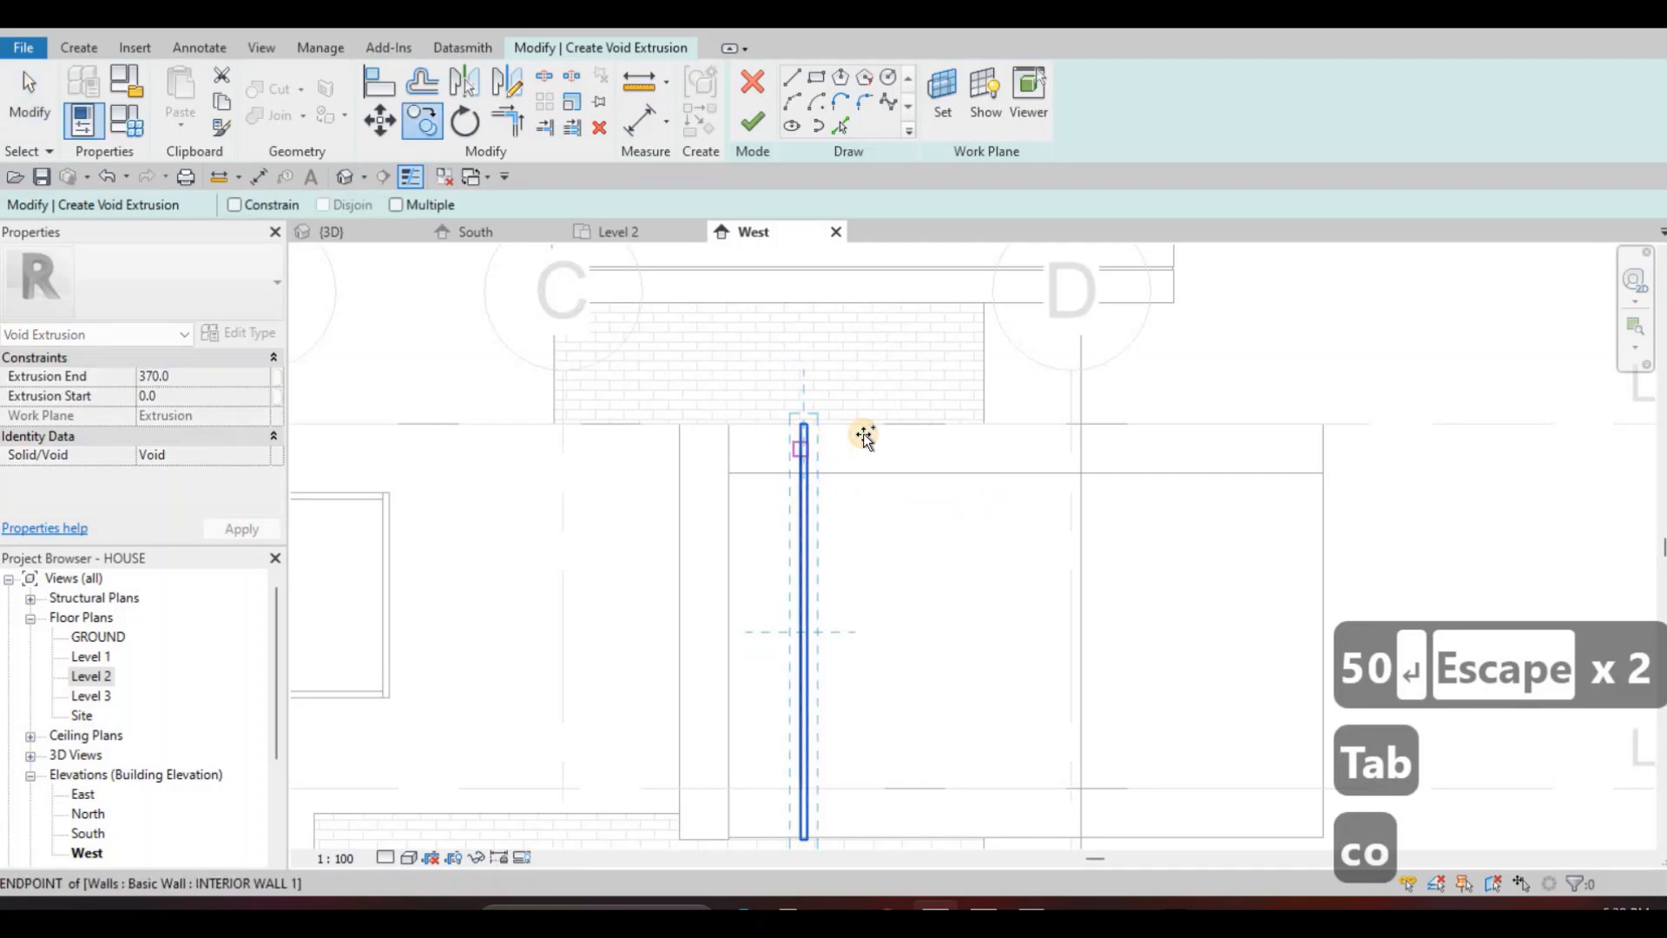
pyautogui.click(866, 436)
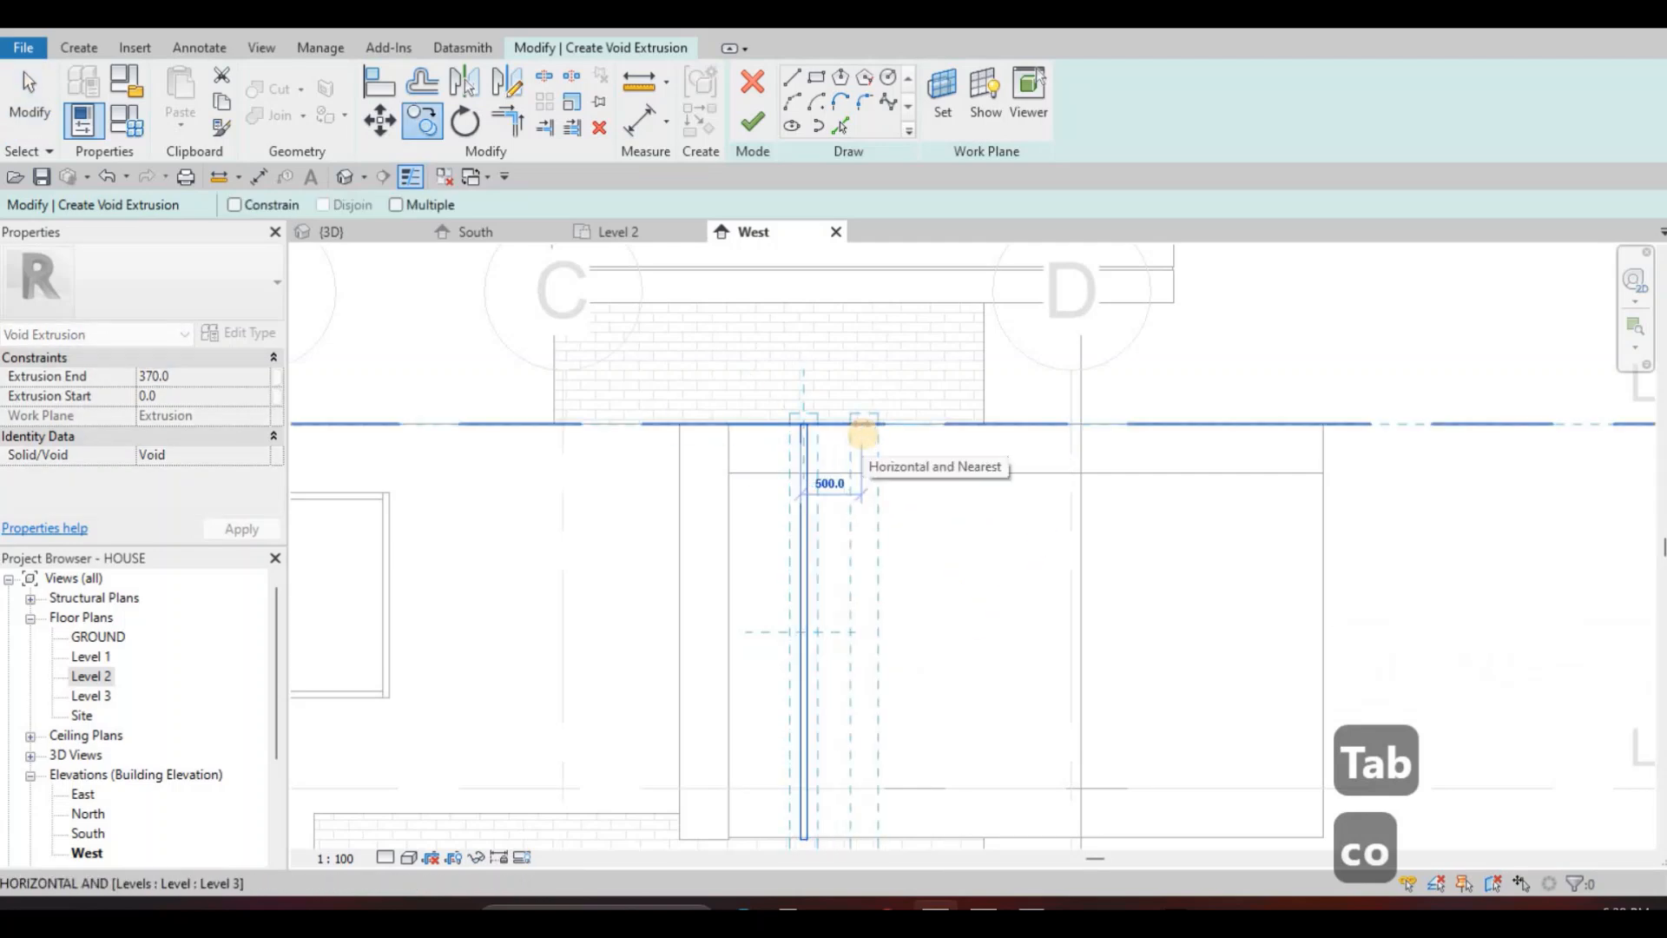
pyautogui.write('1000')
pyautogui.press('Return')
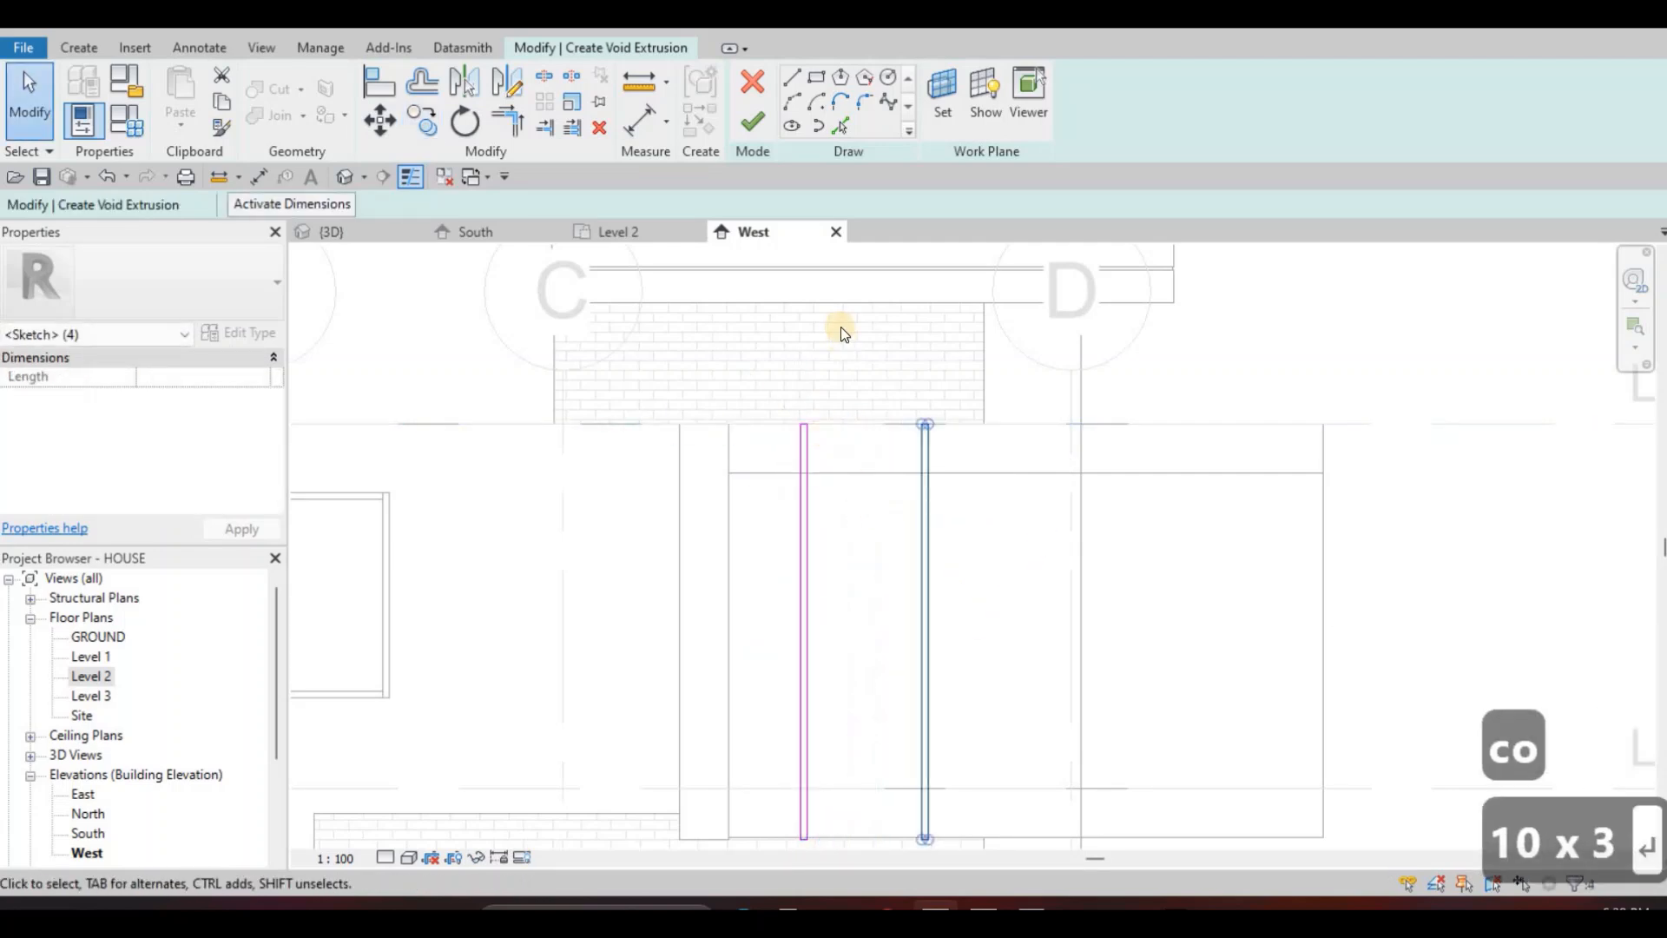
pyautogui.press('Escape')
pyautogui.scroll(-3, 817, 295)
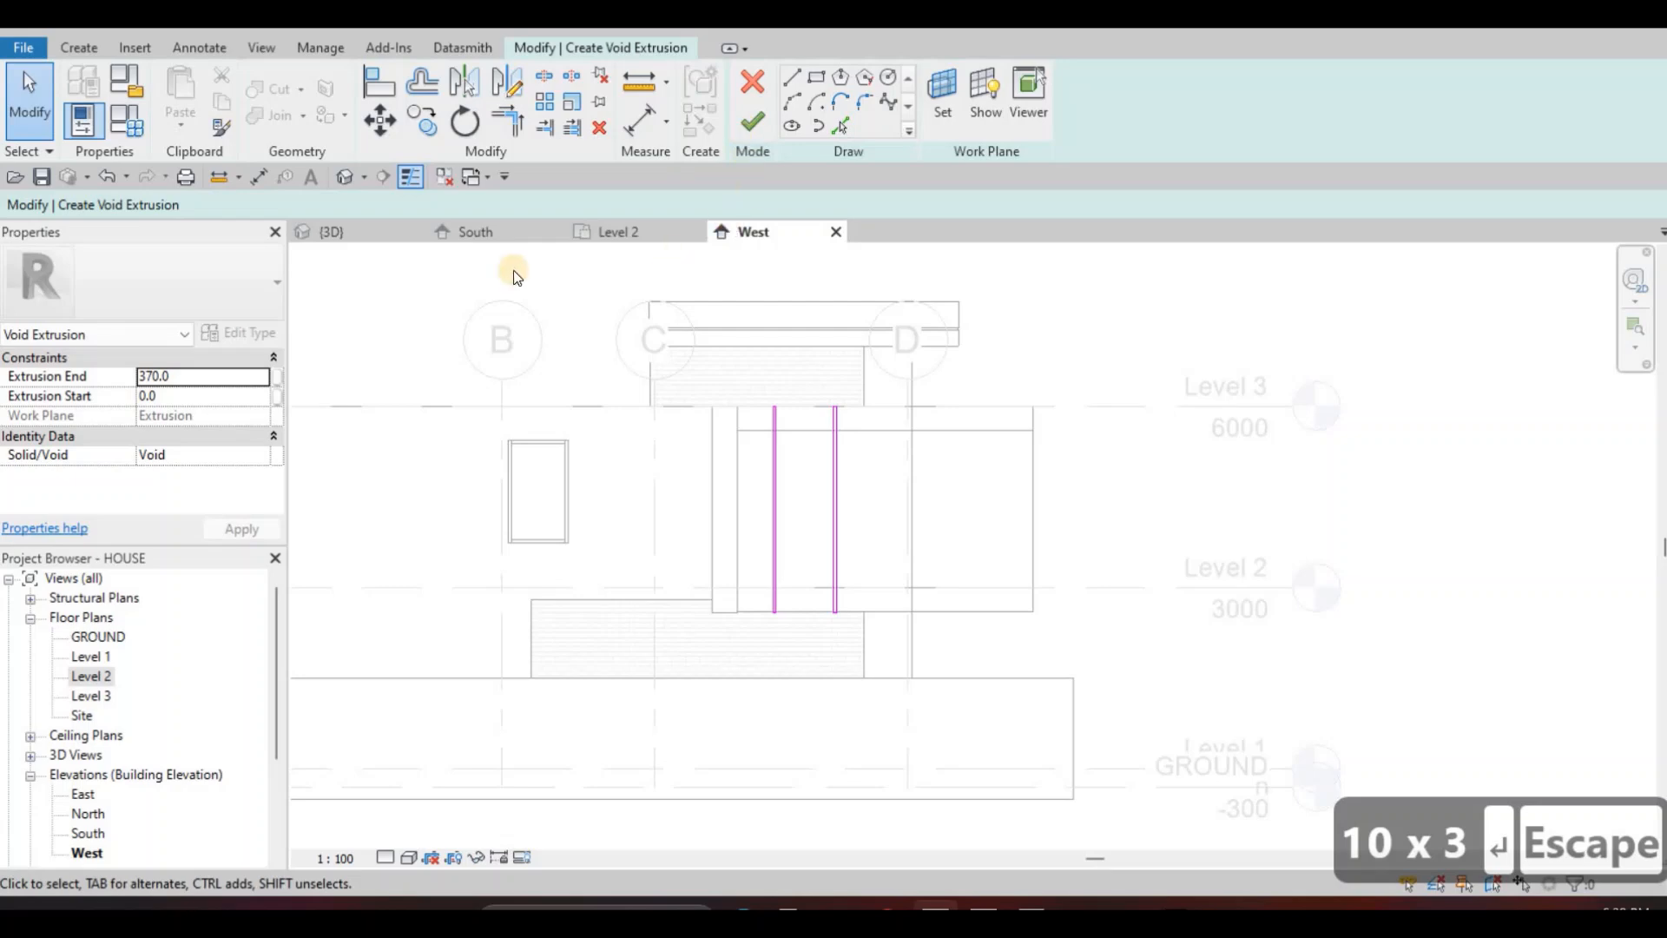
# Finish the void sketch and reduce the extrusion depth in the 3D view to 106.5 mm.
pyautogui.click(752, 121)
pyautogui.click(330, 232)
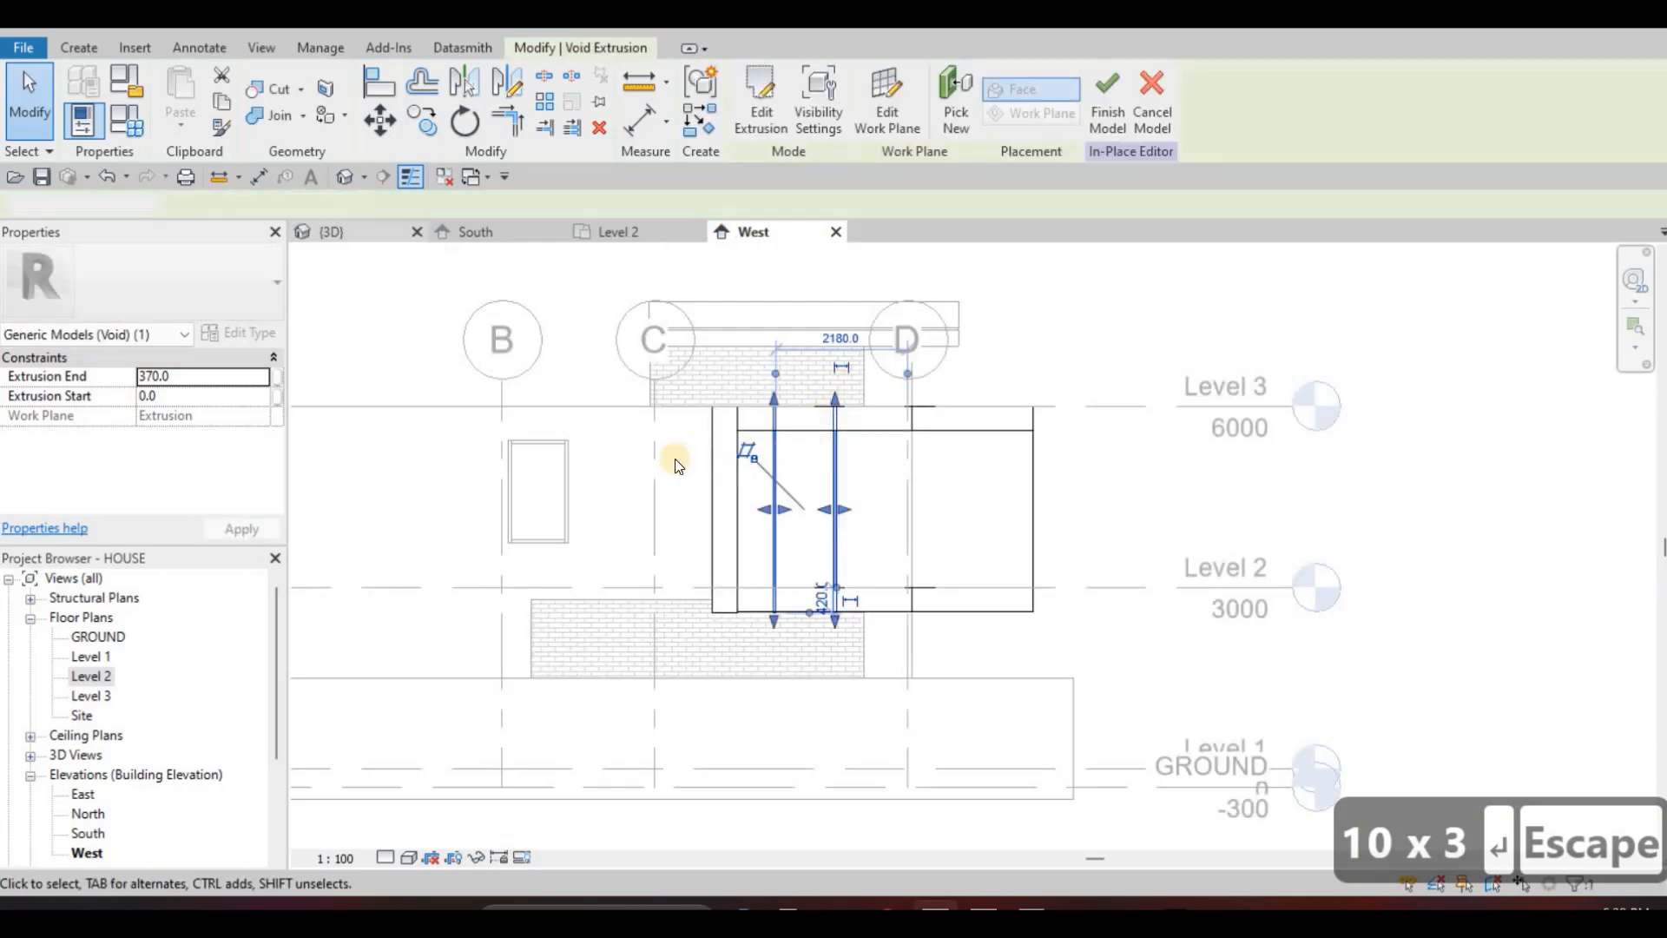
pyautogui.keyDown('shift'); pyautogui.moveTo(775, 488); pyautogui.dragTo(794, 554, button='middle'); pyautogui.keyUp('shift')
pyautogui.scroll(4, 738, 486)
pyautogui.scroll(3, 776, 528)
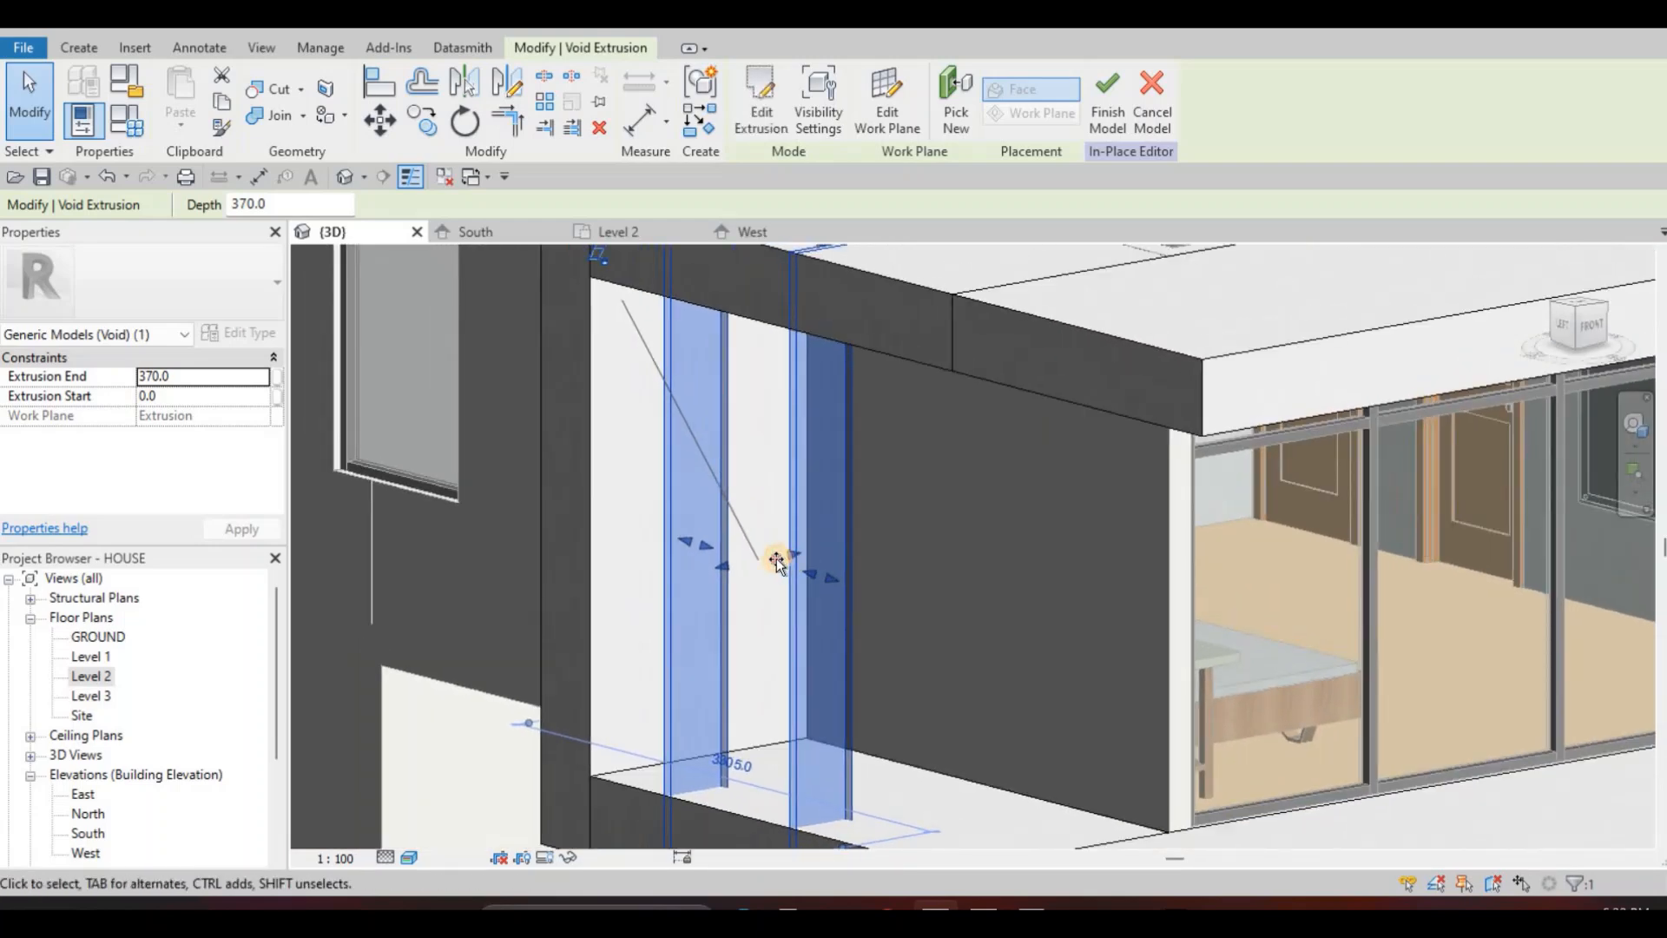
pyautogui.moveTo(750, 568); pyautogui.dragTo(748, 568)
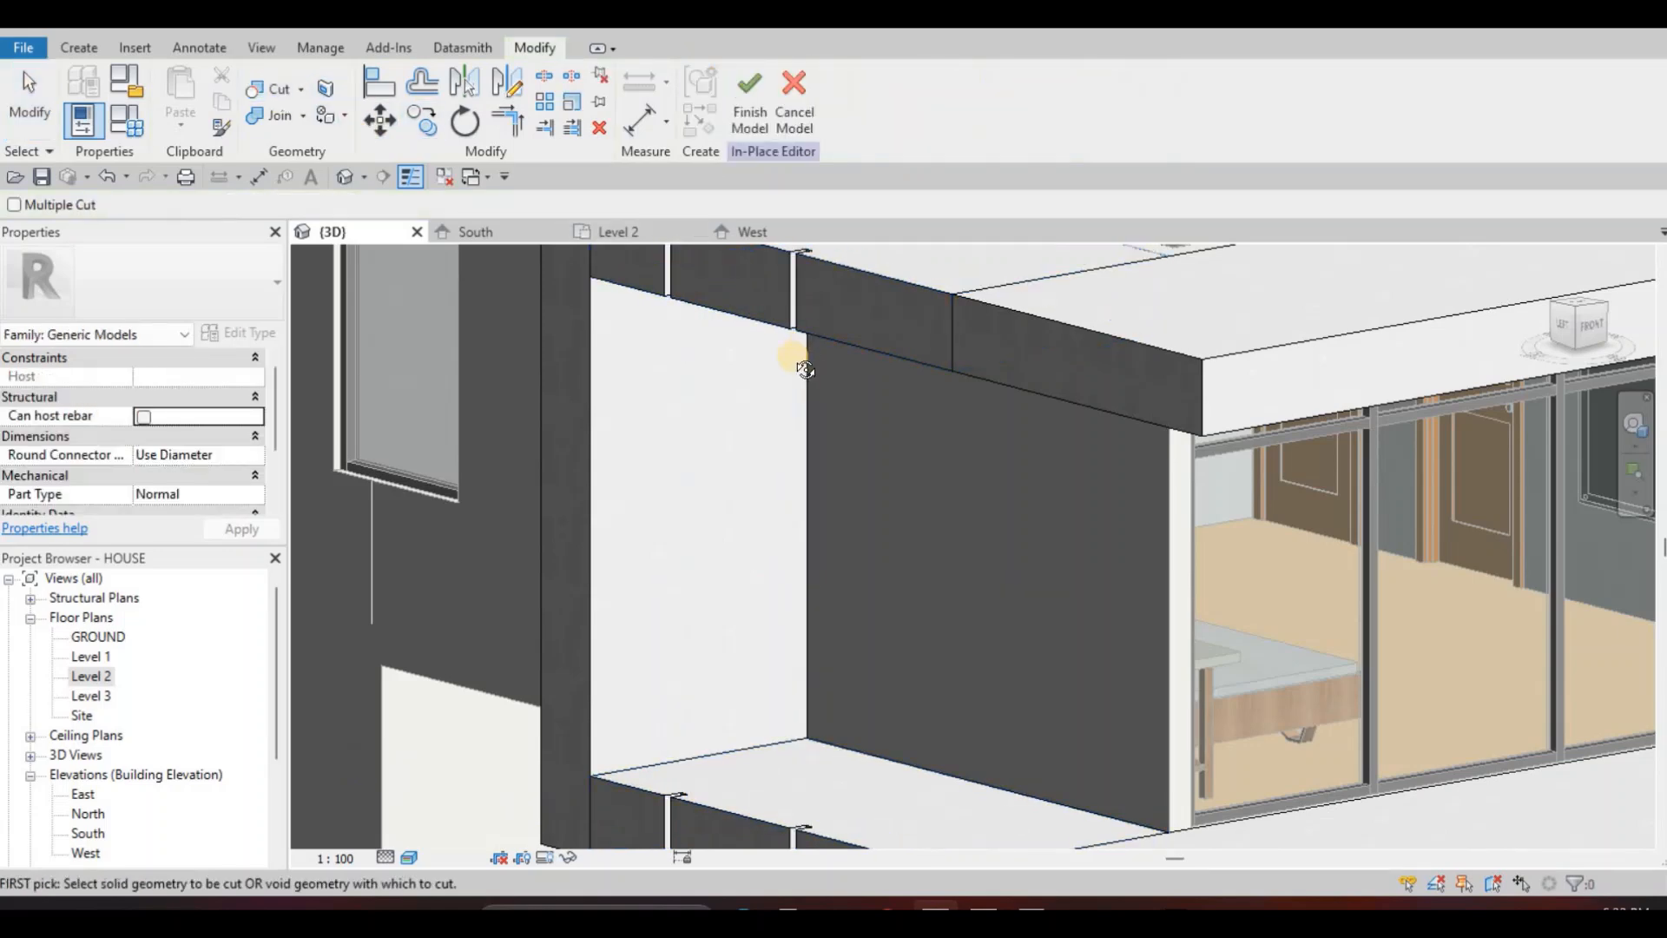
# Cut the west side of the projecting frame with the two void strips.
pyautogui.keyDown('shift'); pyautogui.moveTo(714, 424); pyautogui.dragTo(785, 309, button='middle'); pyautogui.keyUp('shift')
pyautogui.scroll(2, 786, 299)
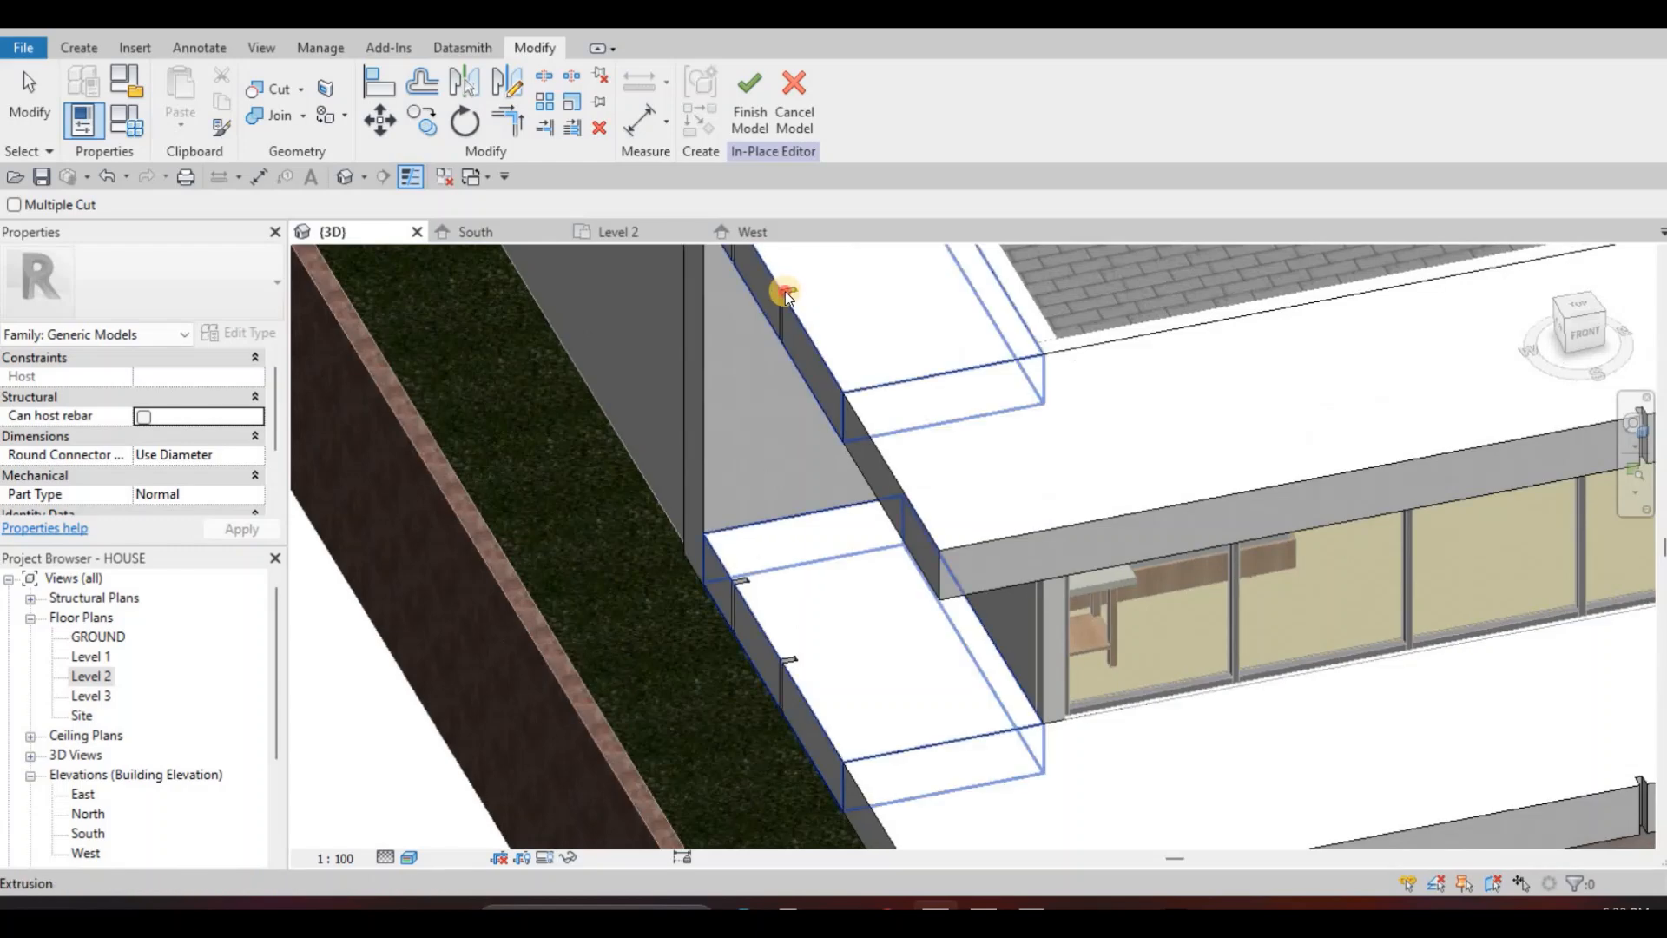
pyautogui.press('Escape')
# Examine the void grooves on the west and front sides of the projecting frame.
pyautogui.click(744, 446)
pyautogui.moveTo(744, 446); pyautogui.dragTo(1051, 618, button='middle')
pyautogui.scroll(-2, 1009, 500)
pyautogui.scroll(-1, 926, 488)
pyautogui.moveTo(926, 488); pyautogui.dragTo(926, 653, button='middle')
pyautogui.keyDown('shift'); pyautogui.moveTo(754, 577); pyautogui.dragTo(790, 465, button='middle'); pyautogui.keyUp('shift')
pyautogui.scroll(2, 924, 483)
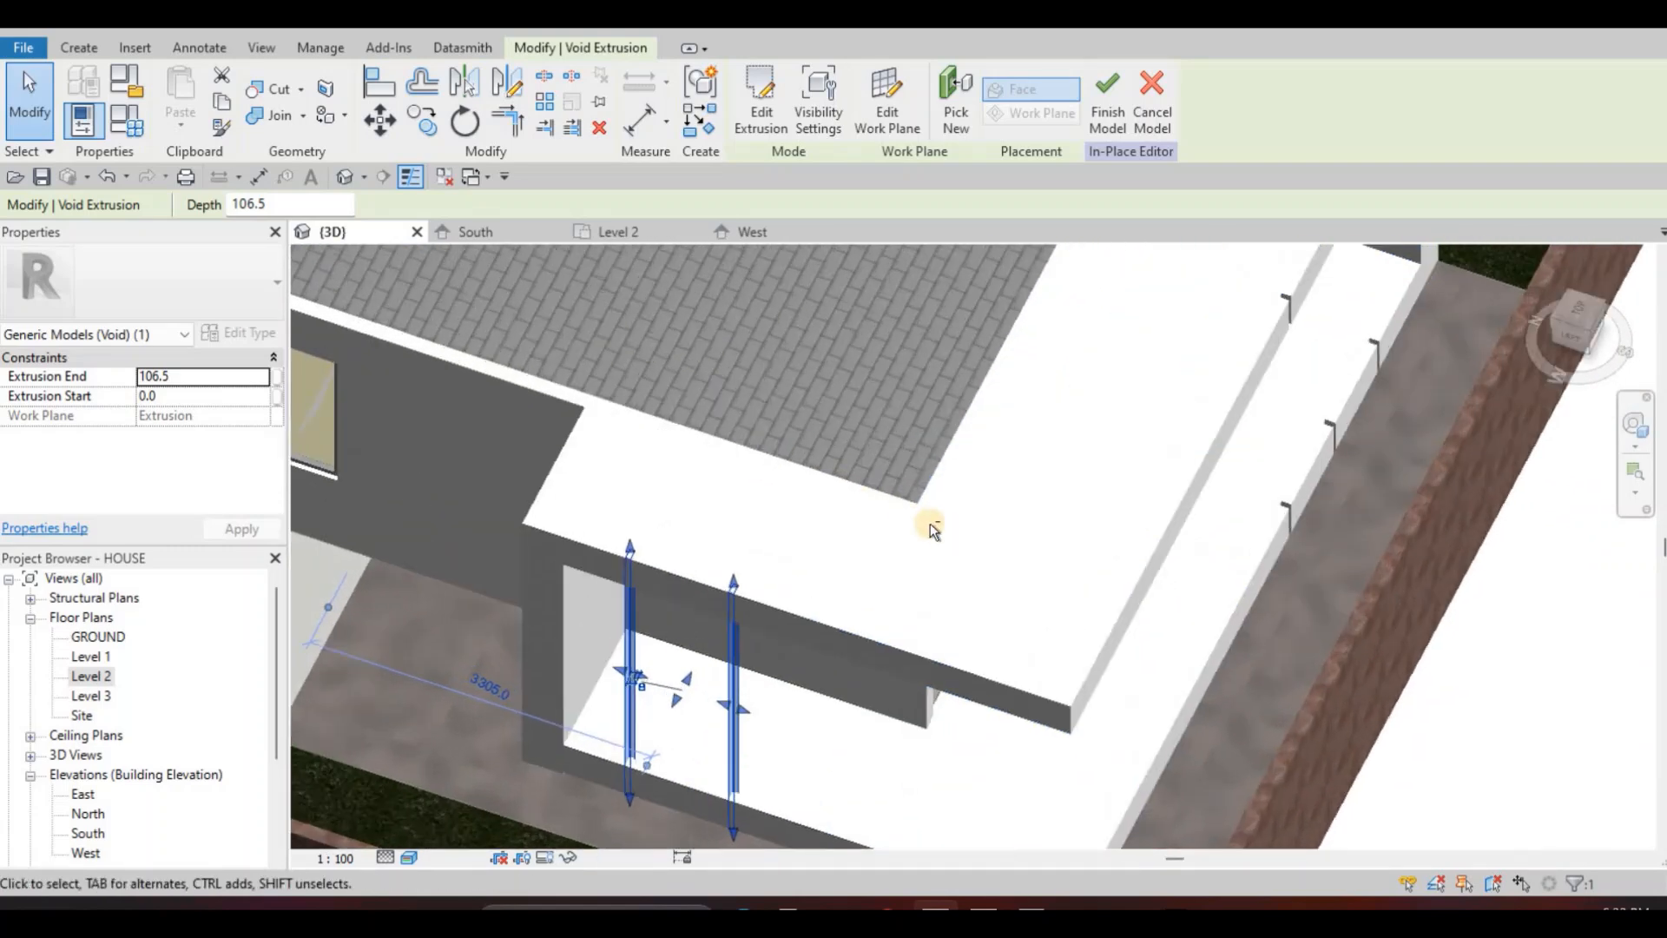
pyautogui.press('Escape')
pyautogui.press('Escape')
pyautogui.scroll(-1, 904, 350)
pyautogui.keyDown('shift'); pyautogui.moveTo(903, 350); pyautogui.dragTo(990, 410, button='middle'); pyautogui.keyUp('shift')
pyautogui.scroll(-2, 1025, 454)
pyautogui.scroll(-1, 1002, 405)
pyautogui.keyDown('shift'); pyautogui.moveTo(965, 306); pyautogui.dragTo(1160, 321, button='middle'); pyautogui.keyUp('shift')
pyautogui.scroll(3, 1160, 321)
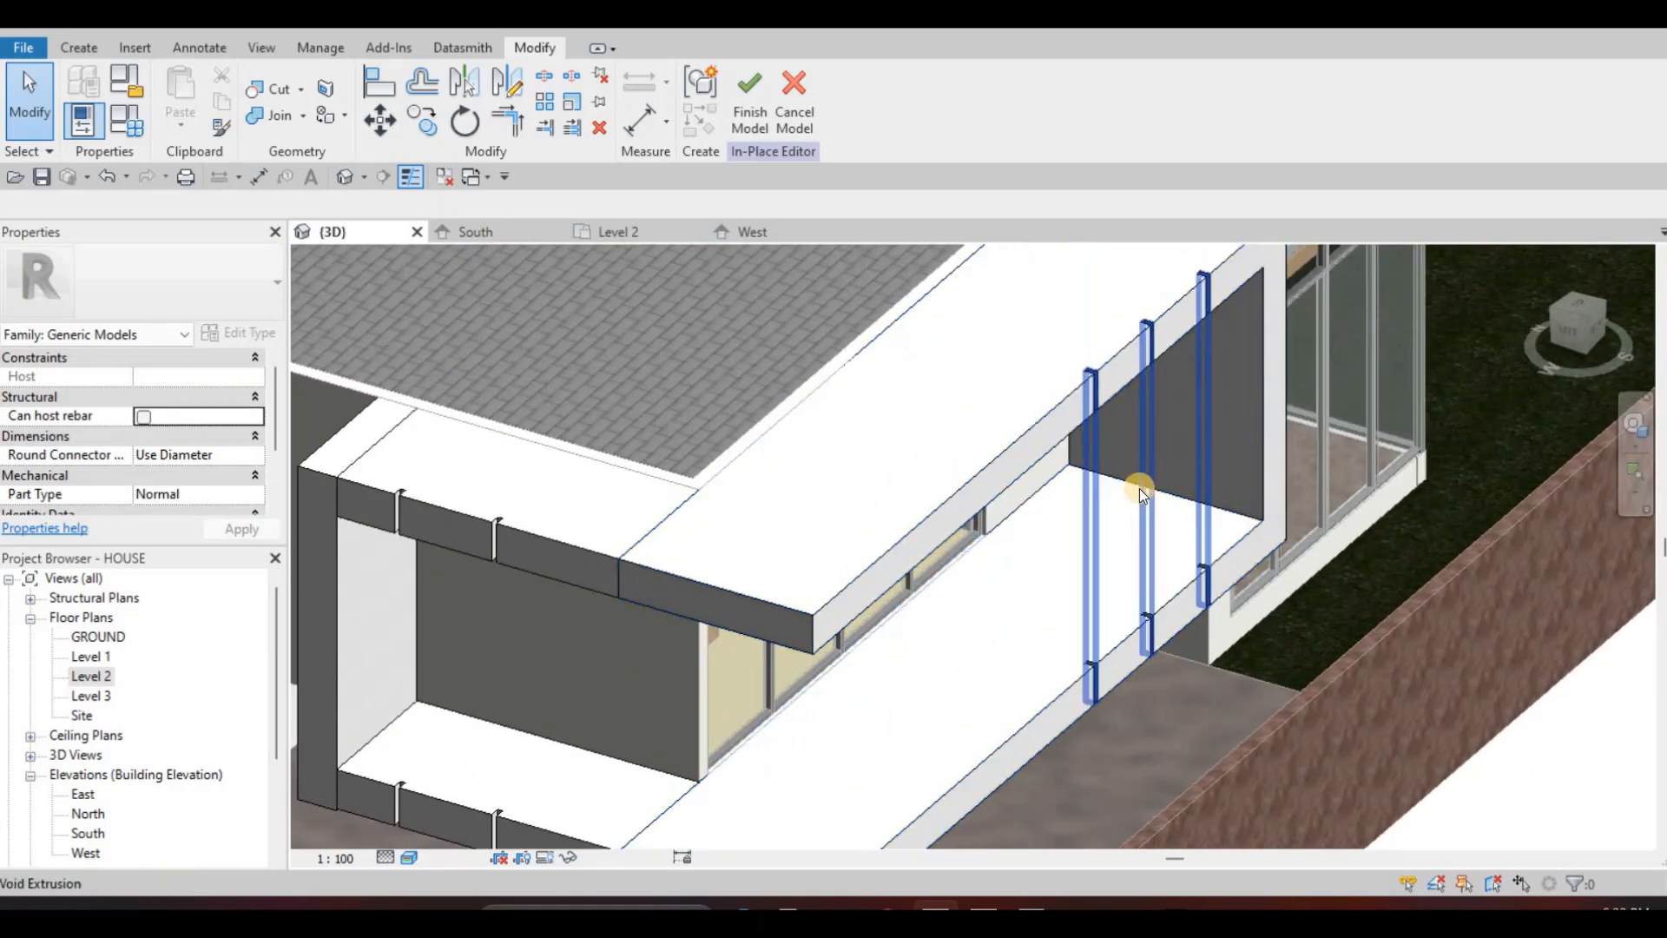
# Try to widen the middle void strip on the frame's front and undo the change.
pyautogui.click(1085, 473)
pyautogui.moveTo(1093, 484); pyautogui.dragTo(1105, 470)
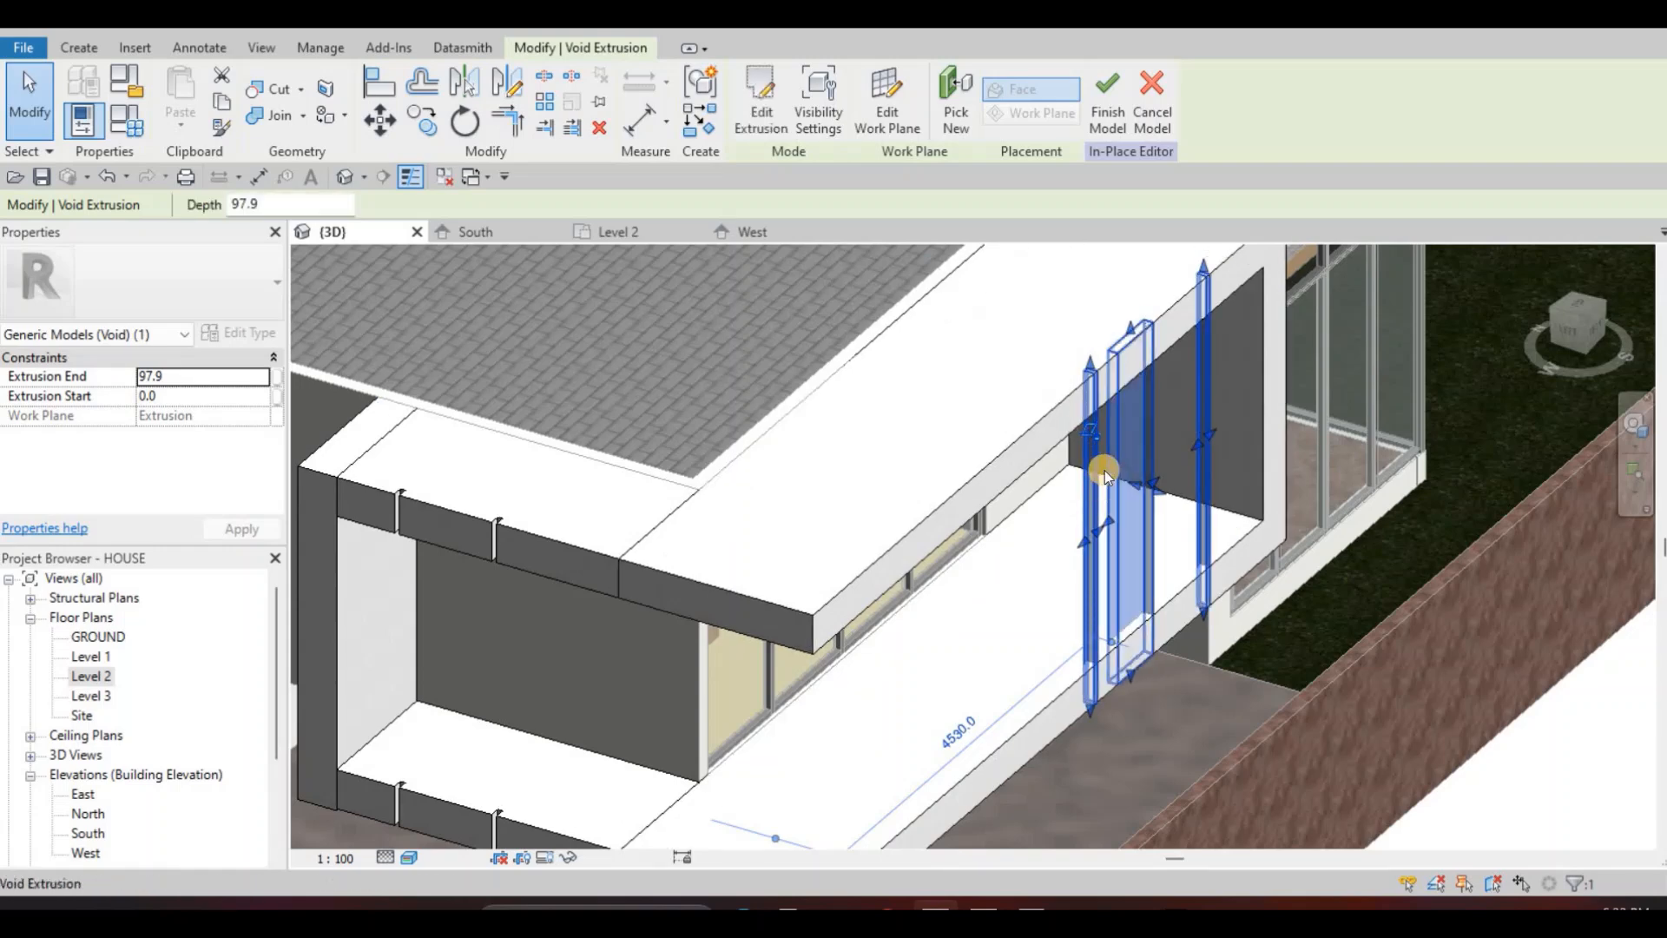
pyautogui.hotkey('ctrl', 'z')
pyautogui.scroll(2, 1167, 330)
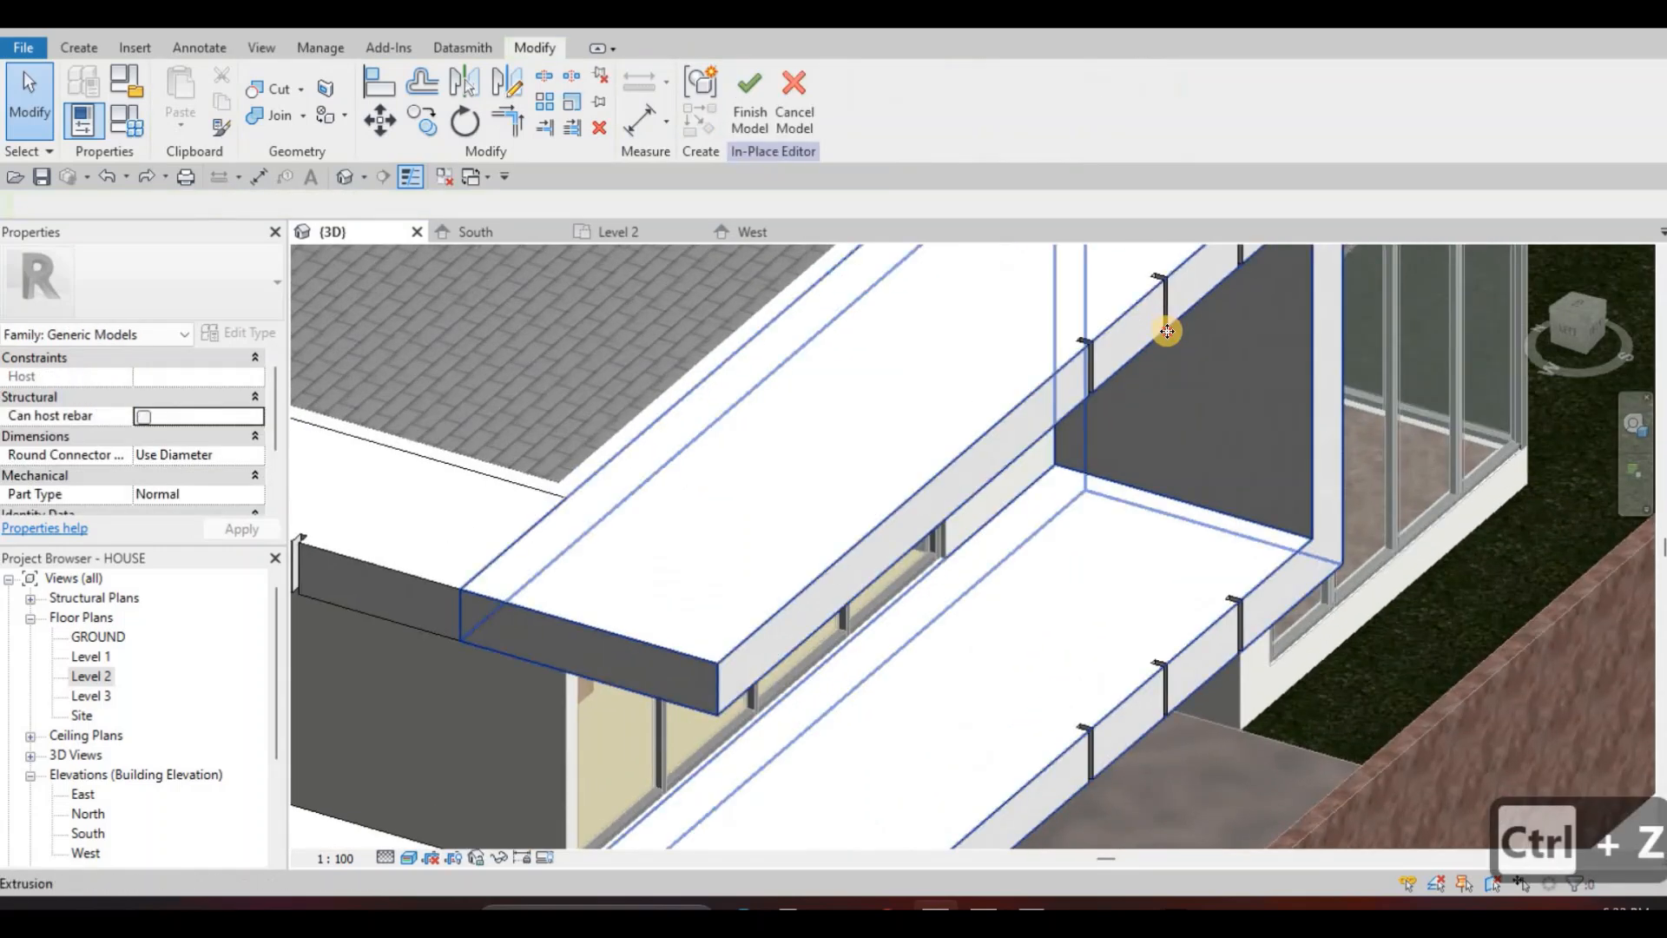
pyautogui.click(1141, 486)
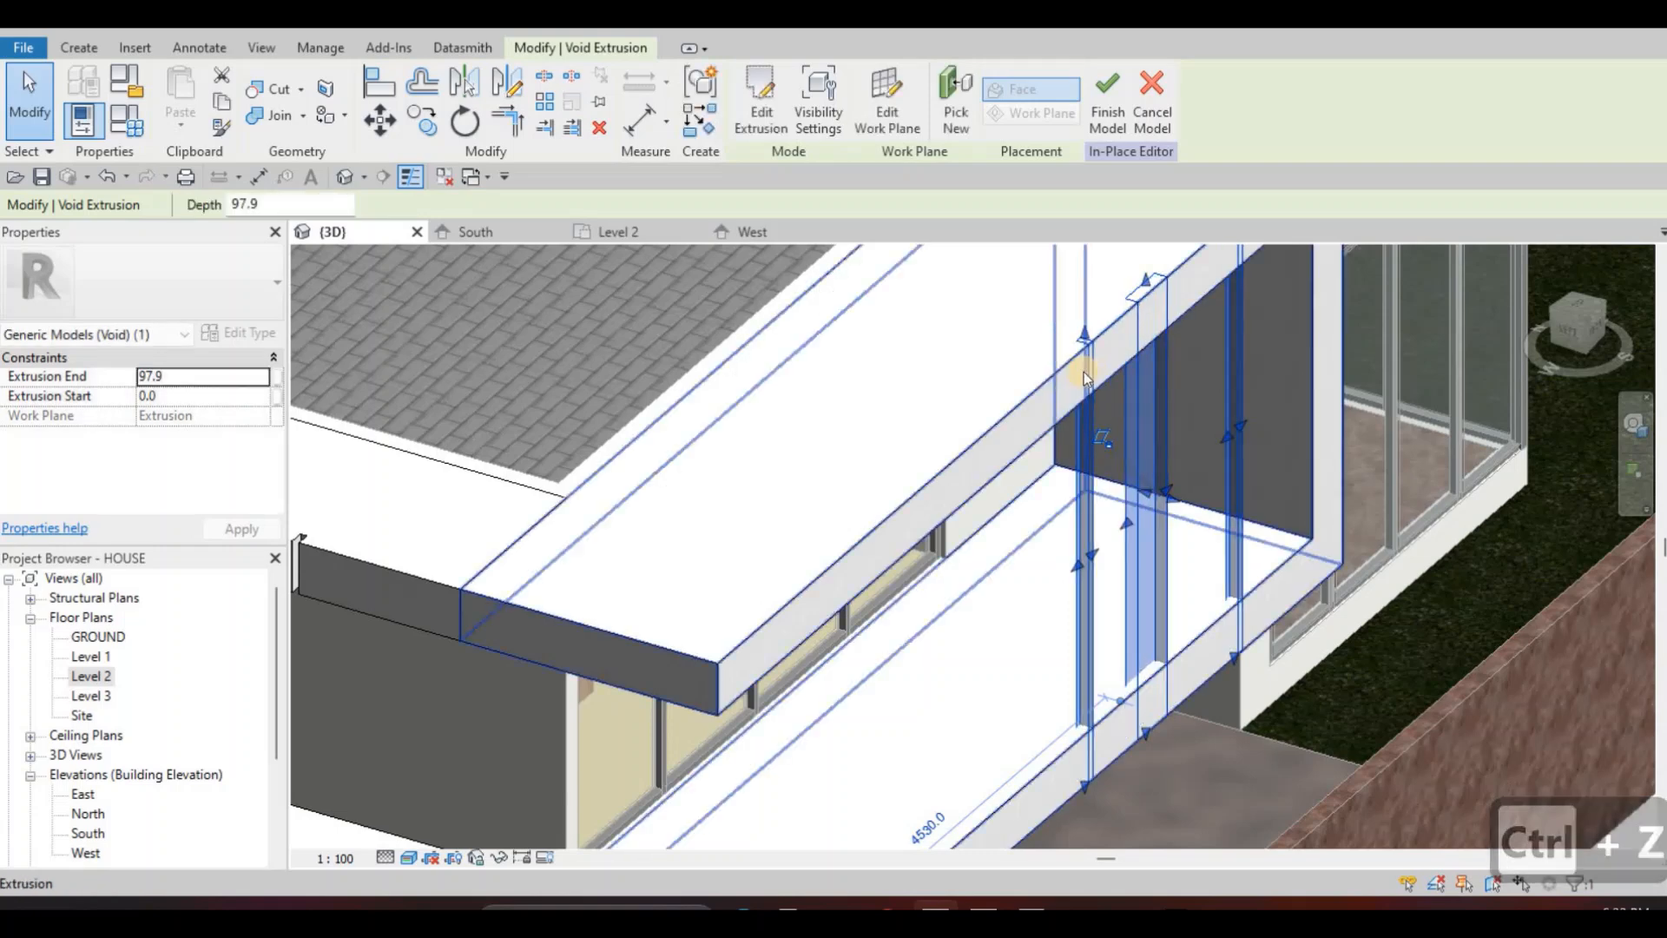
pyautogui.hotkey('ctrl', 'z')
# Try to deepen the three void strips on the frame's front and undo the change.
pyautogui.scroll(1, 1081, 371)
pyautogui.scroll(1, 1080, 371)
pyautogui.click(1273, 652)
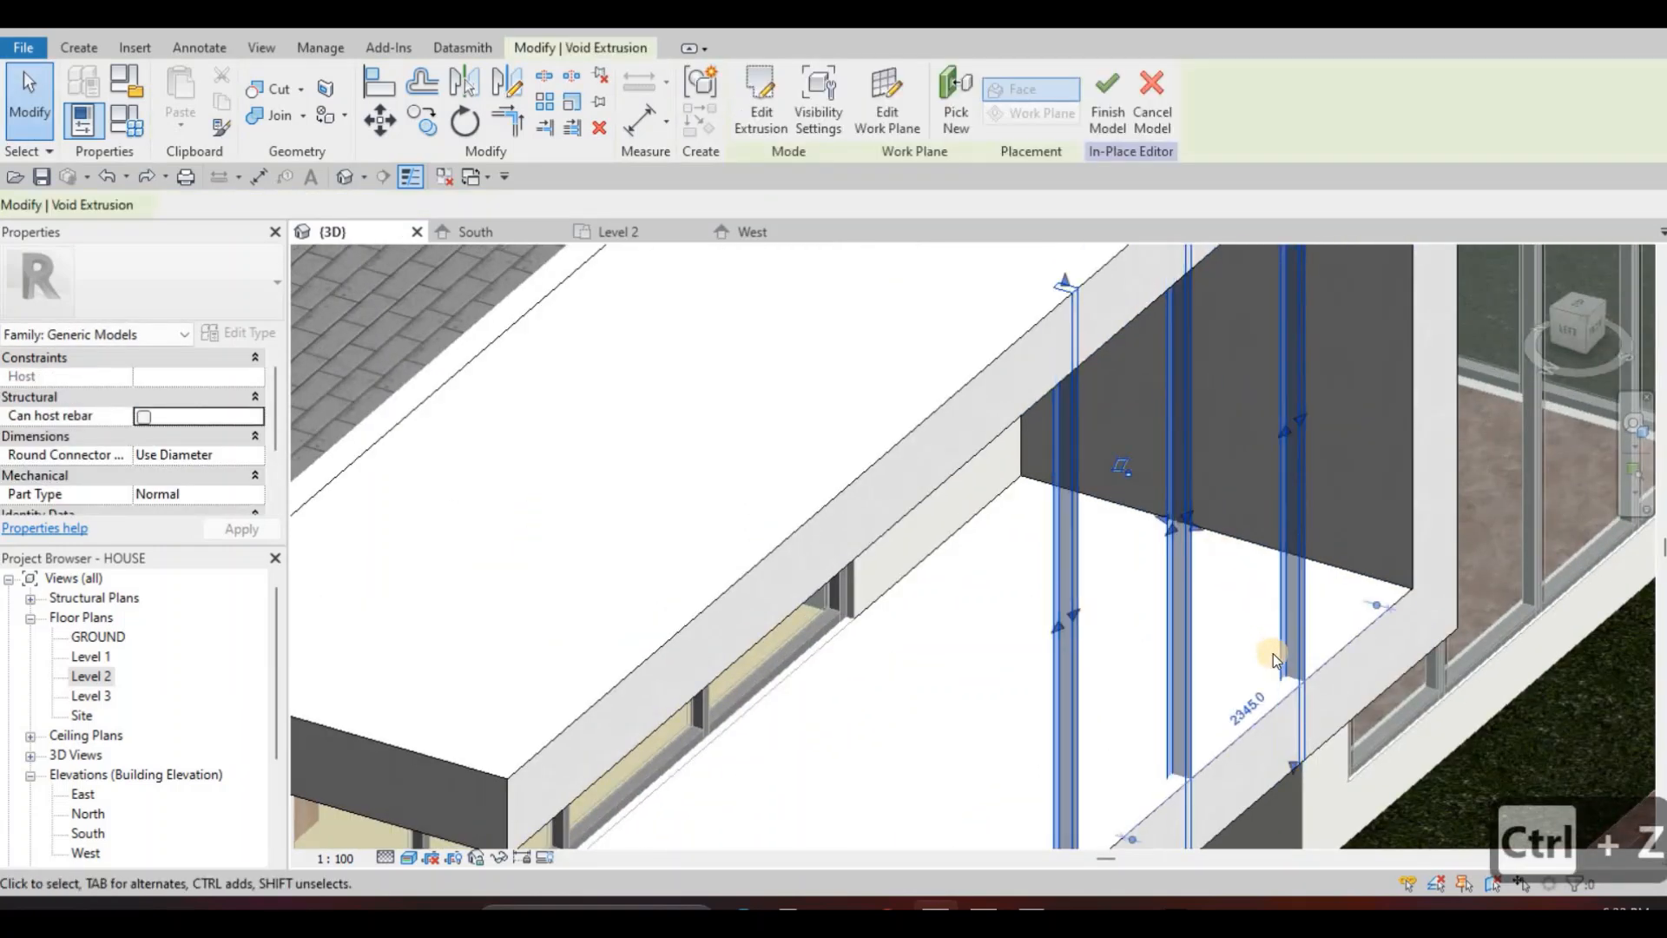
pyautogui.scroll(1, 1273, 653)
pyautogui.scroll(2, 1270, 647)
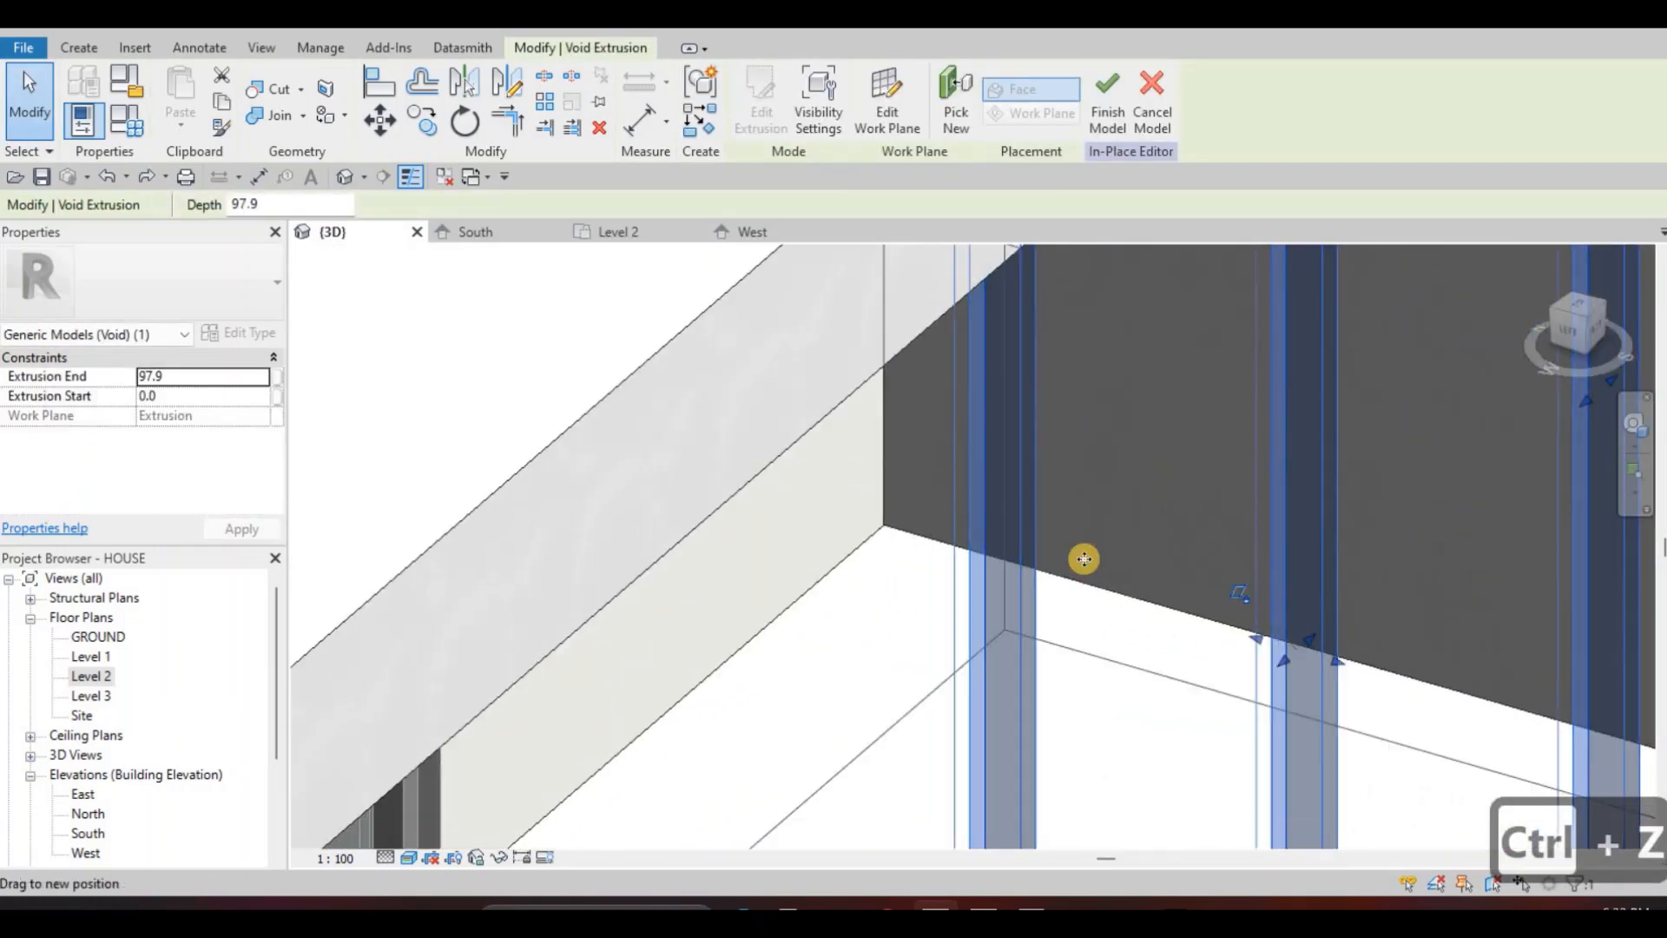
pyautogui.scroll(-4, 1139, 519)
pyautogui.press('Escape')
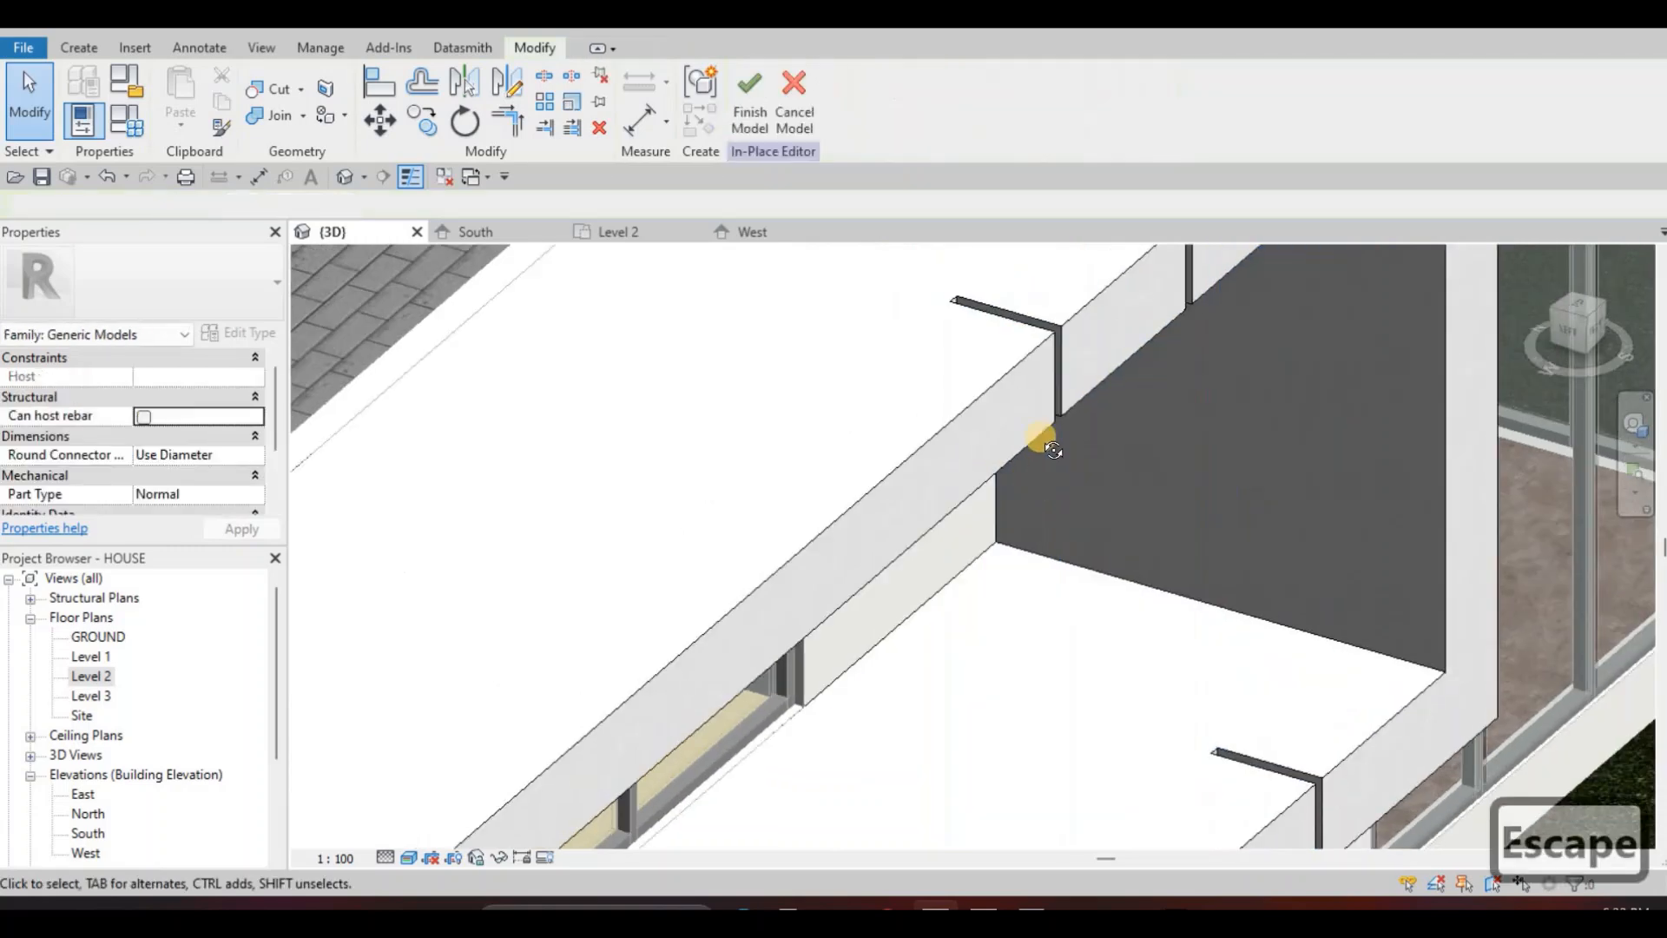
pyautogui.keyDown('shift'); pyautogui.moveTo(1103, 455); pyautogui.dragTo(1117, 424, button='middle'); pyautogui.keyUp('shift')
pyautogui.hotkey('ctrl', 'z')
# Finish the in-place model of the projecting frame with its grooves on both sides.
pyautogui.scroll(5, 1104, 571)
pyautogui.scroll(-3, 1117, 576)
pyautogui.scroll(-1, 1023, 477)
pyautogui.moveTo(937, 523); pyautogui.dragTo(1070, 409, button='middle')
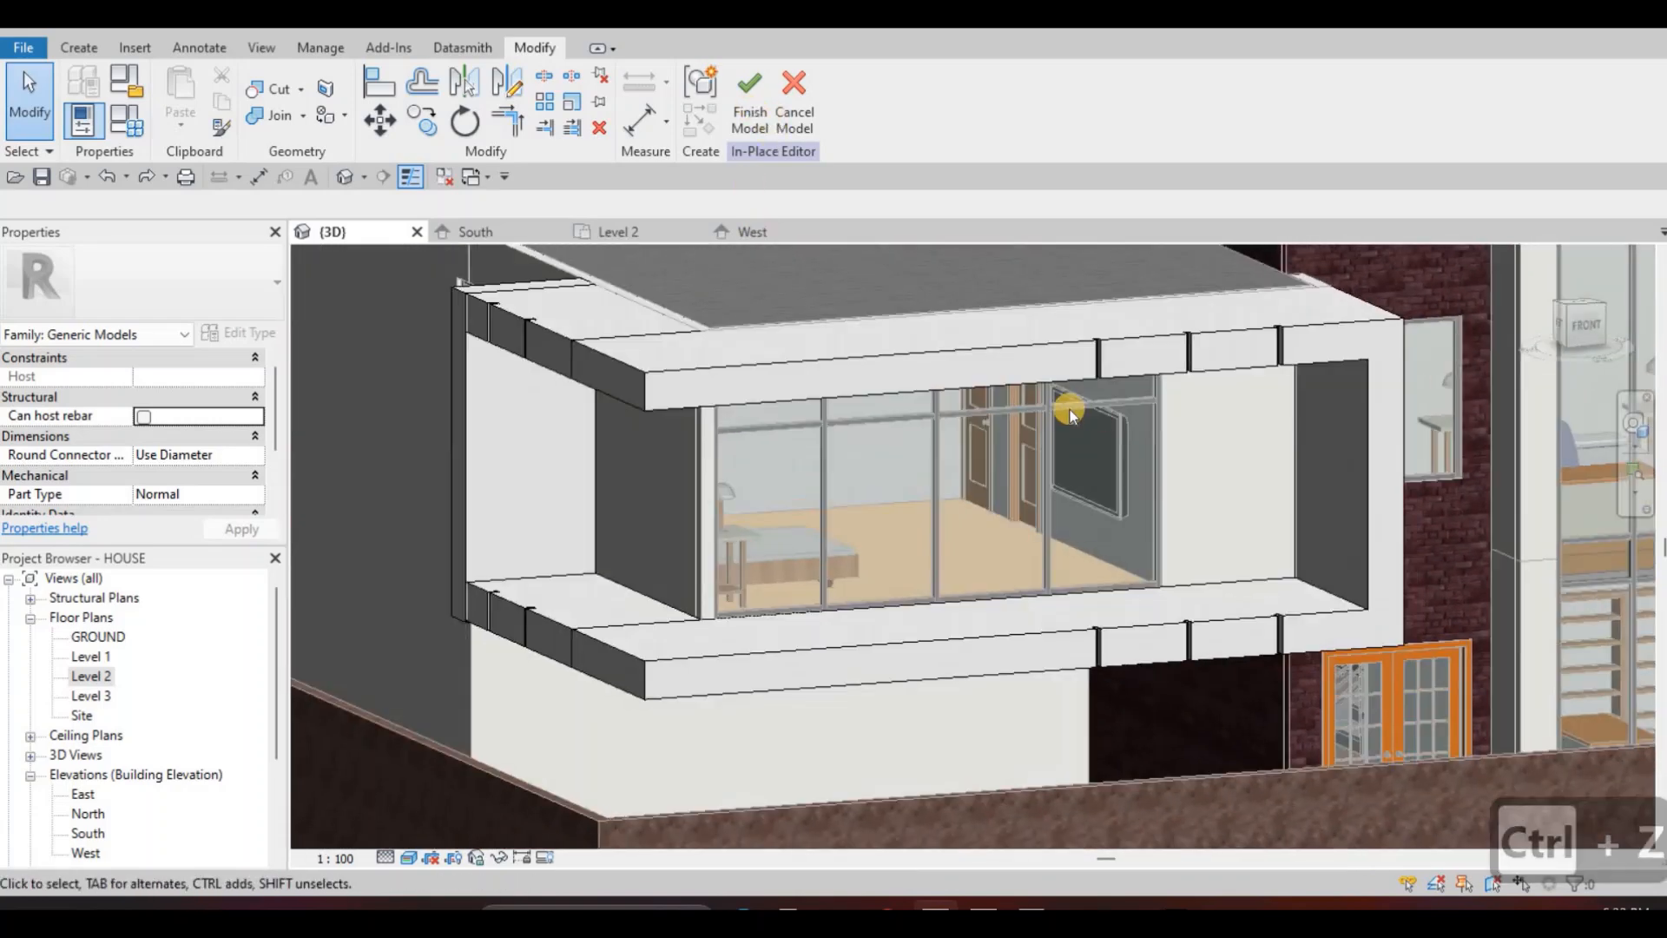
pyautogui.scroll(-4, 1230, 372)
pyautogui.moveTo(1164, 286)
pyautogui.keyDown('shift'); pyautogui.mouseDown(button='middle')
pyautogui.moveTo(1155, 272)
pyautogui.moveTo(1176, 313)
pyautogui.mouseUp(button='middle'); pyautogui.keyUp('shift')
pyautogui.scroll(4, 1172, 312)
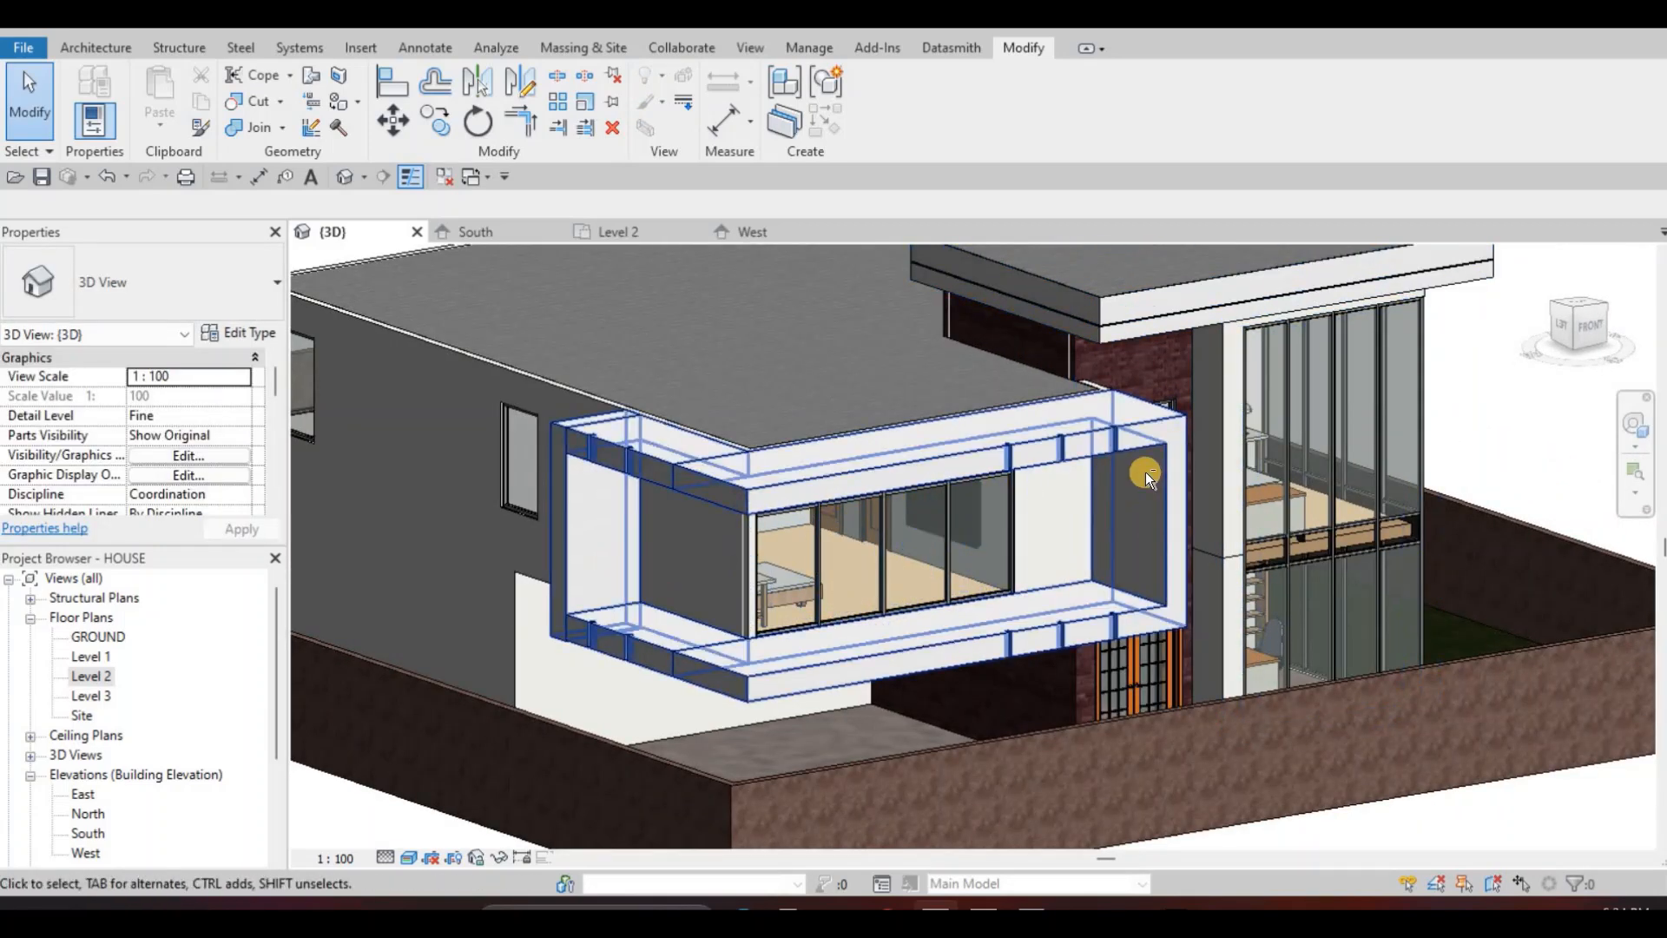
# Examine the grooved frame from the front and the house's back facade with its windows.
pyautogui.keyDown('shift'); pyautogui.moveTo(1090, 366); pyautogui.dragTo(1186, 497, button='middle'); pyautogui.keyUp('shift')
pyautogui.moveTo(1076, 555)
pyautogui.keyDown('shift'); pyautogui.mouseDown(button='middle')
pyautogui.moveTo(1072, 582)
pyautogui.moveTo(1058, 573)
pyautogui.mouseUp(button='middle'); pyautogui.keyUp('shift')
pyautogui.scroll(-1, 1057, 569)
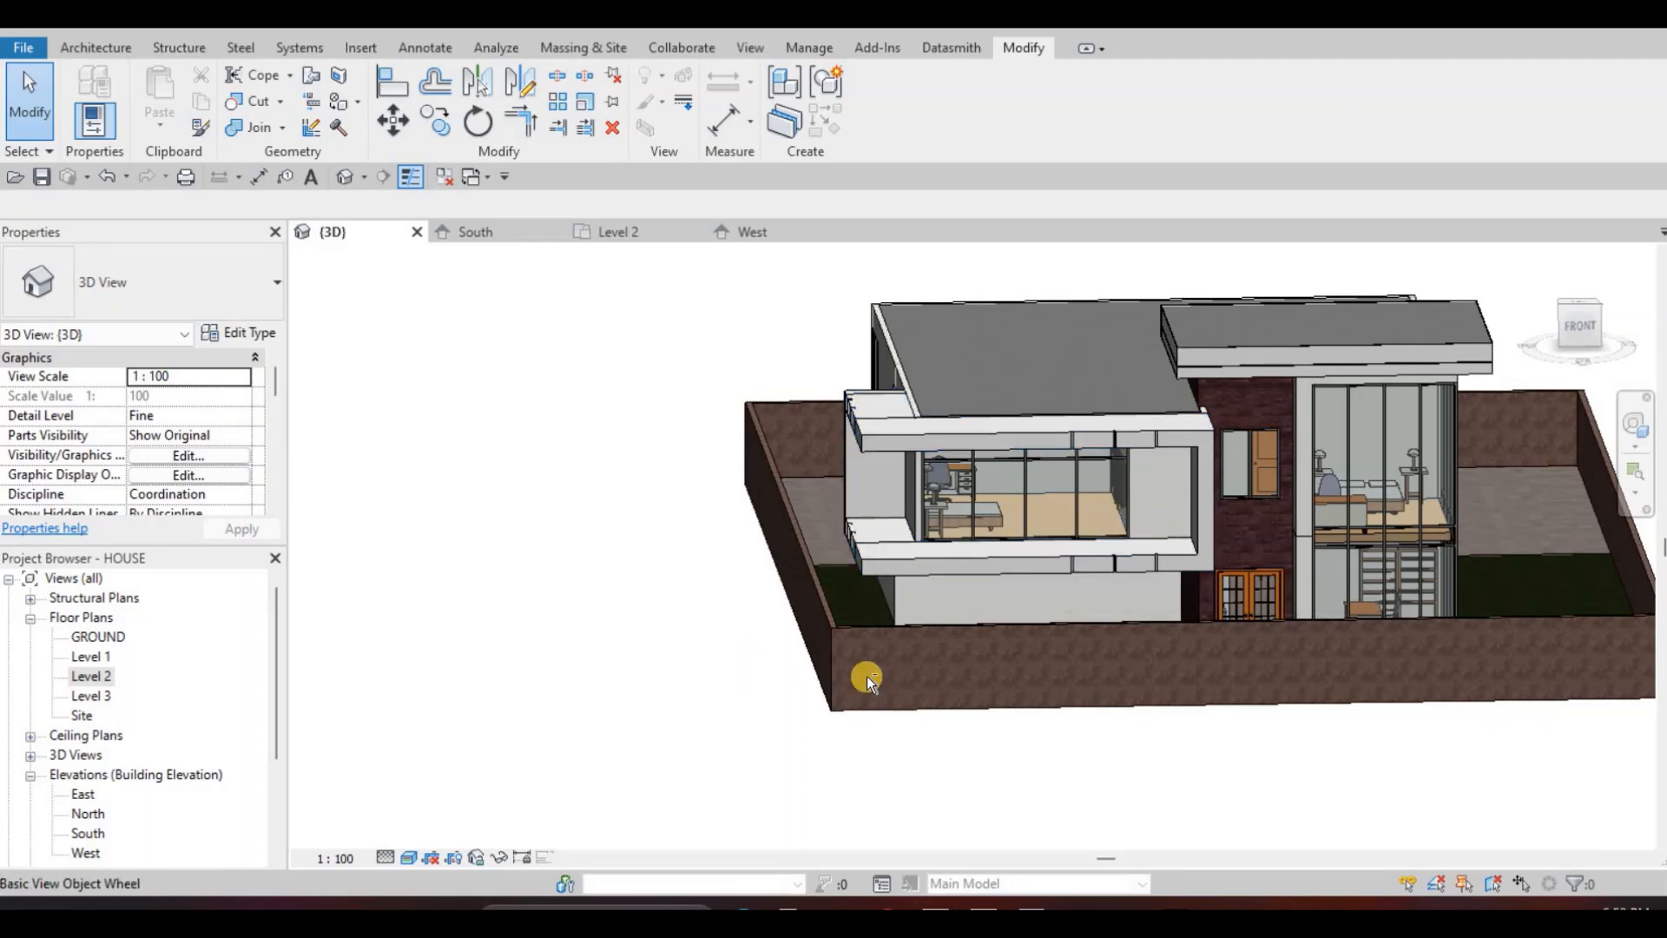
pyautogui.keyDown('shift'); pyautogui.moveTo(1079, 692); pyautogui.dragTo(561, 532, button='middle'); pyautogui.keyUp('shift')
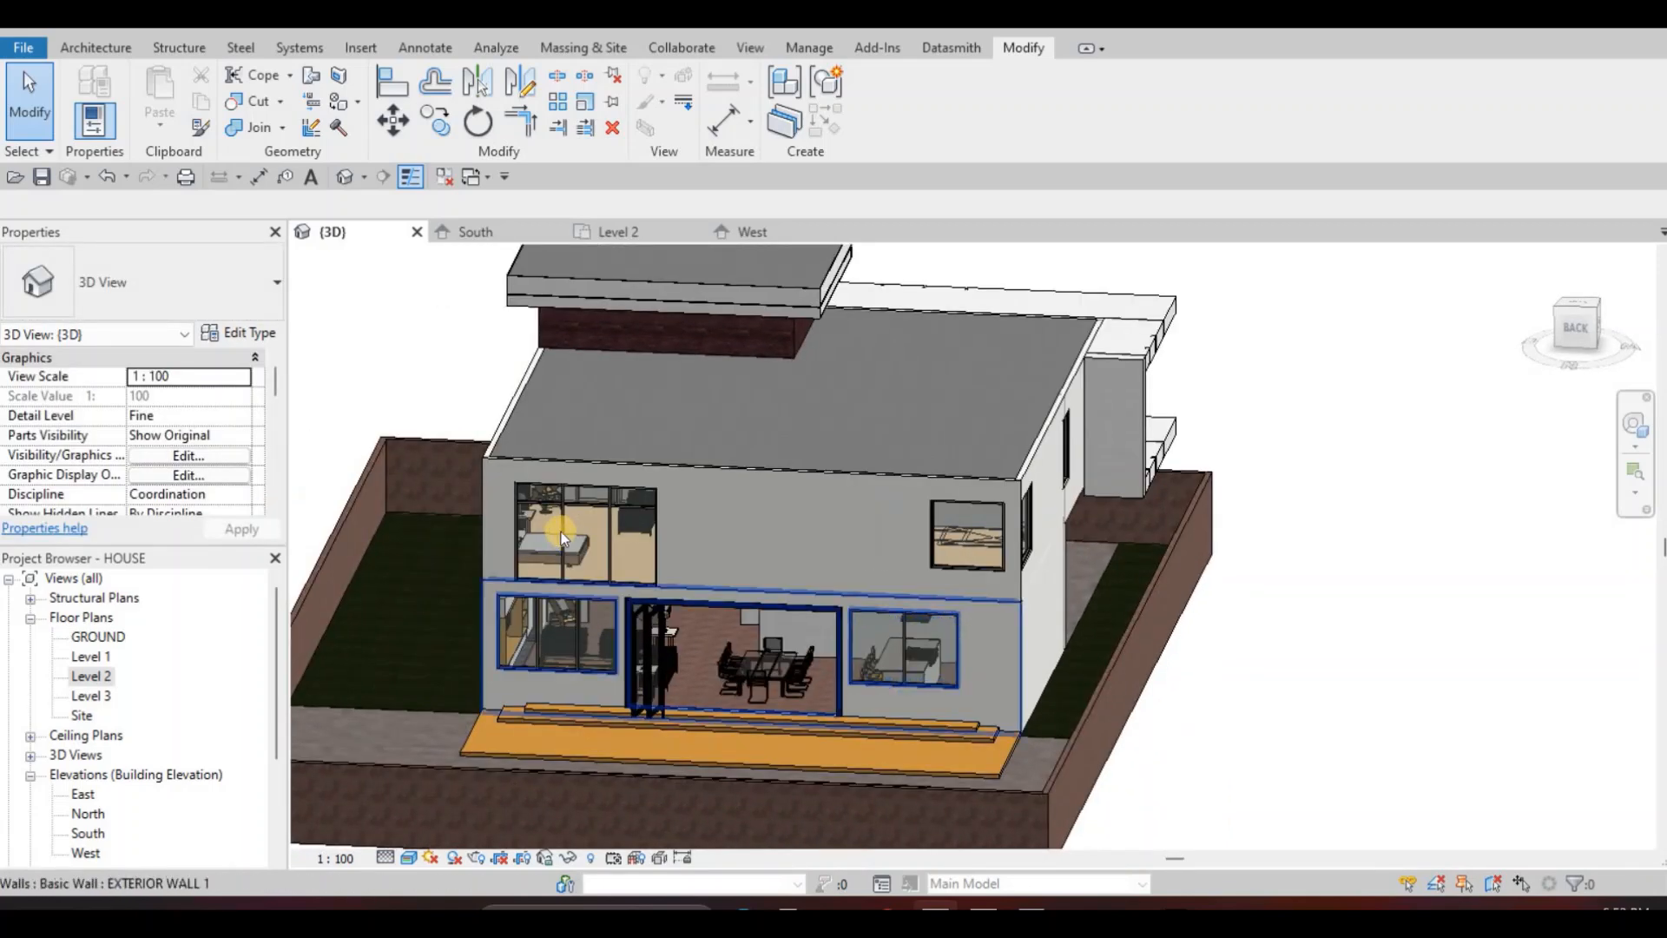
pyautogui.scroll(3, 561, 531)
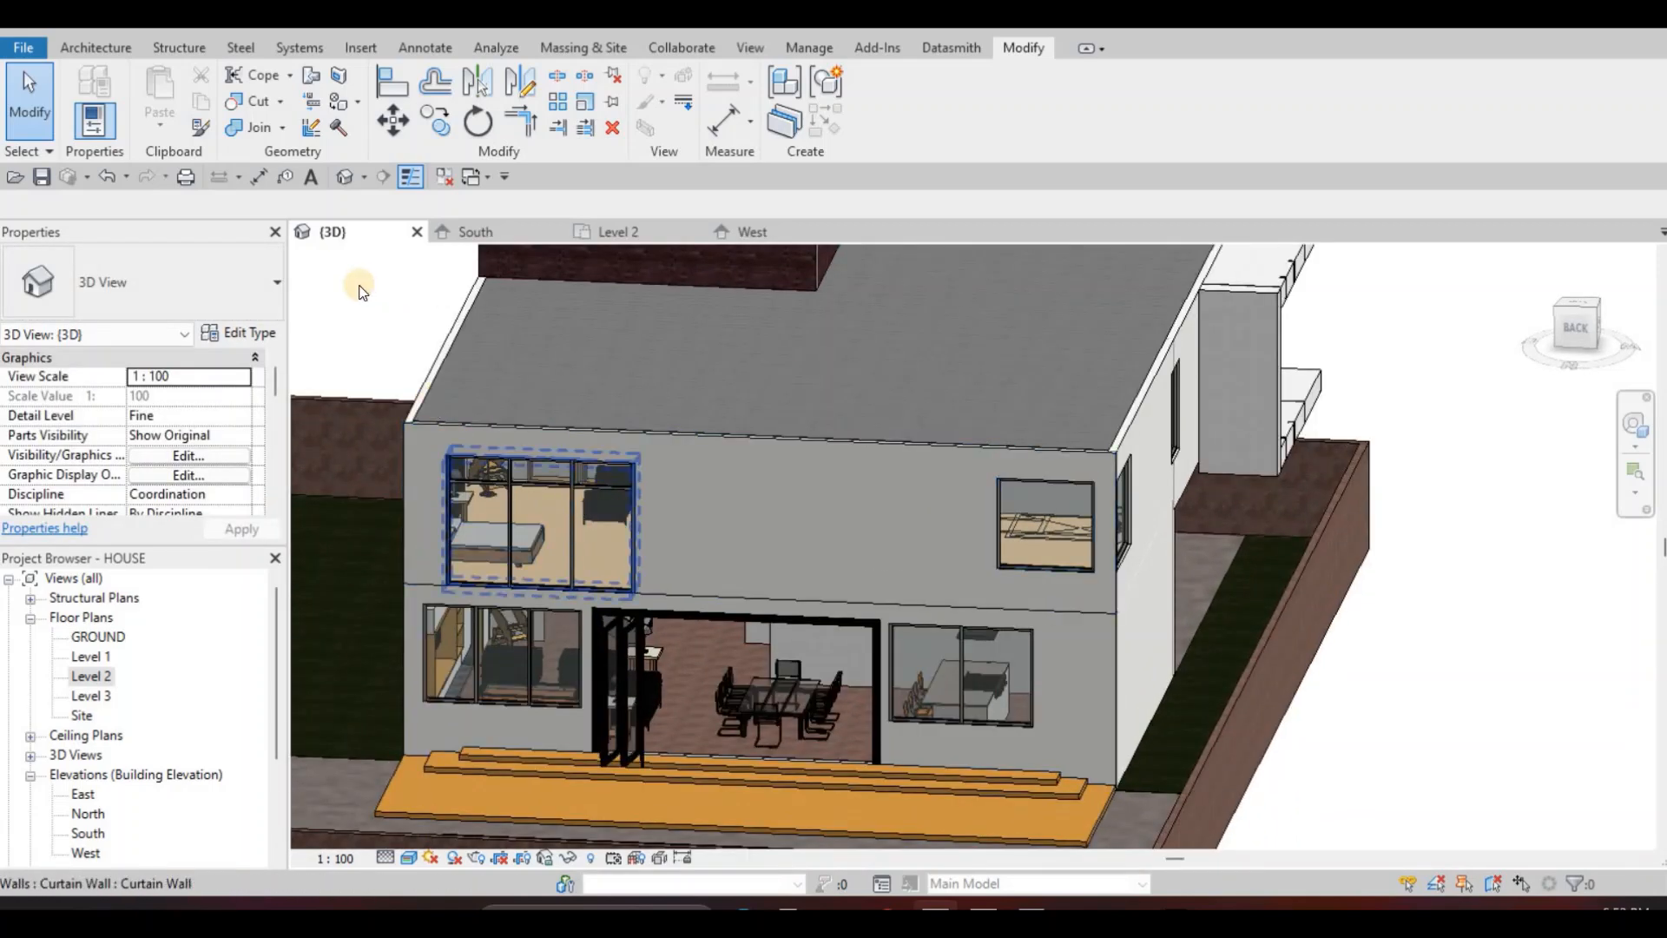
pyautogui.scroll(-1, 596, 501)
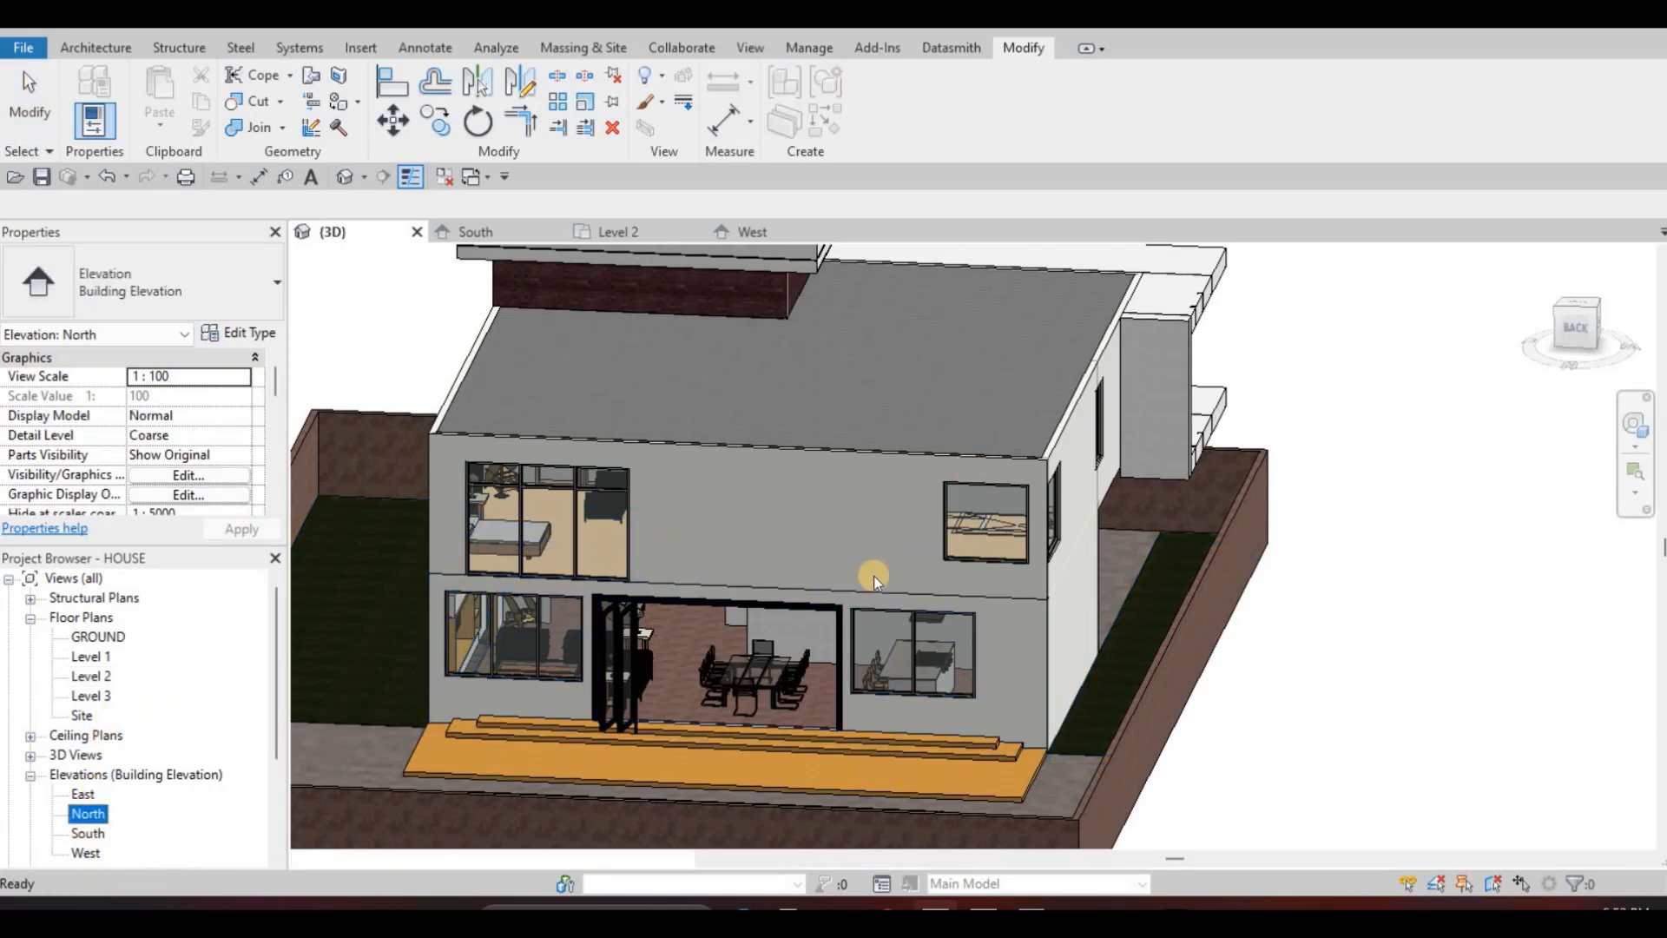
# Start a new in-place model in the Generic Models category from the North elevation, keeping the default name.
pyautogui.press('Escape')
pyautogui.press('Escape')
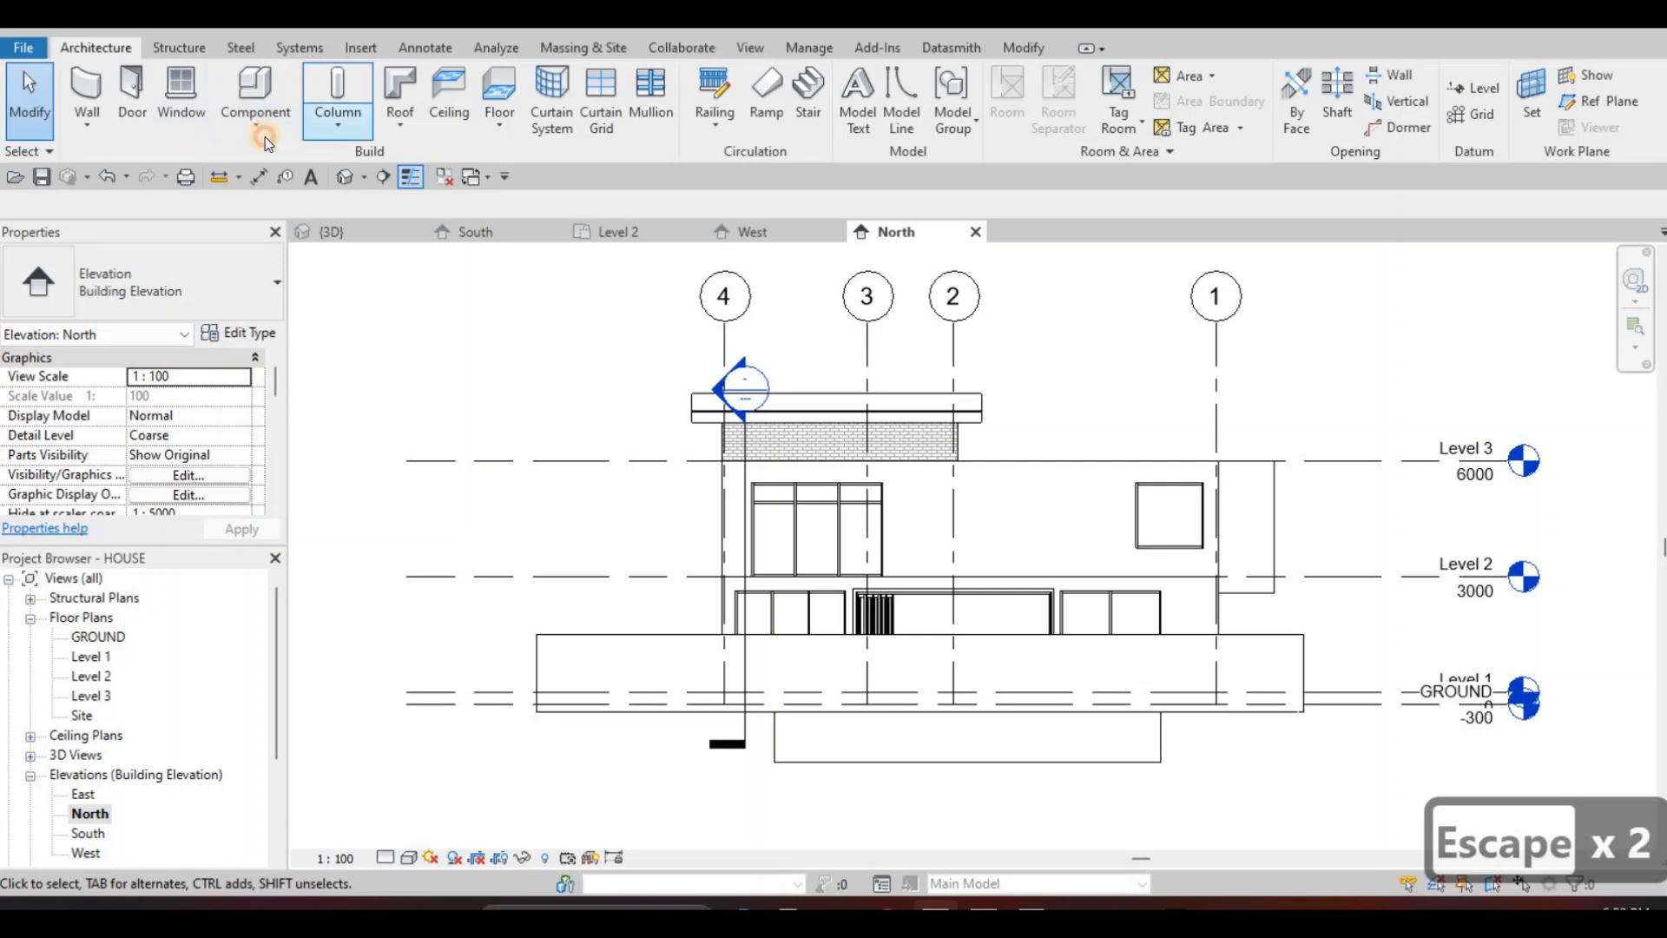
pyautogui.click(255, 124)
pyautogui.click(284, 210)
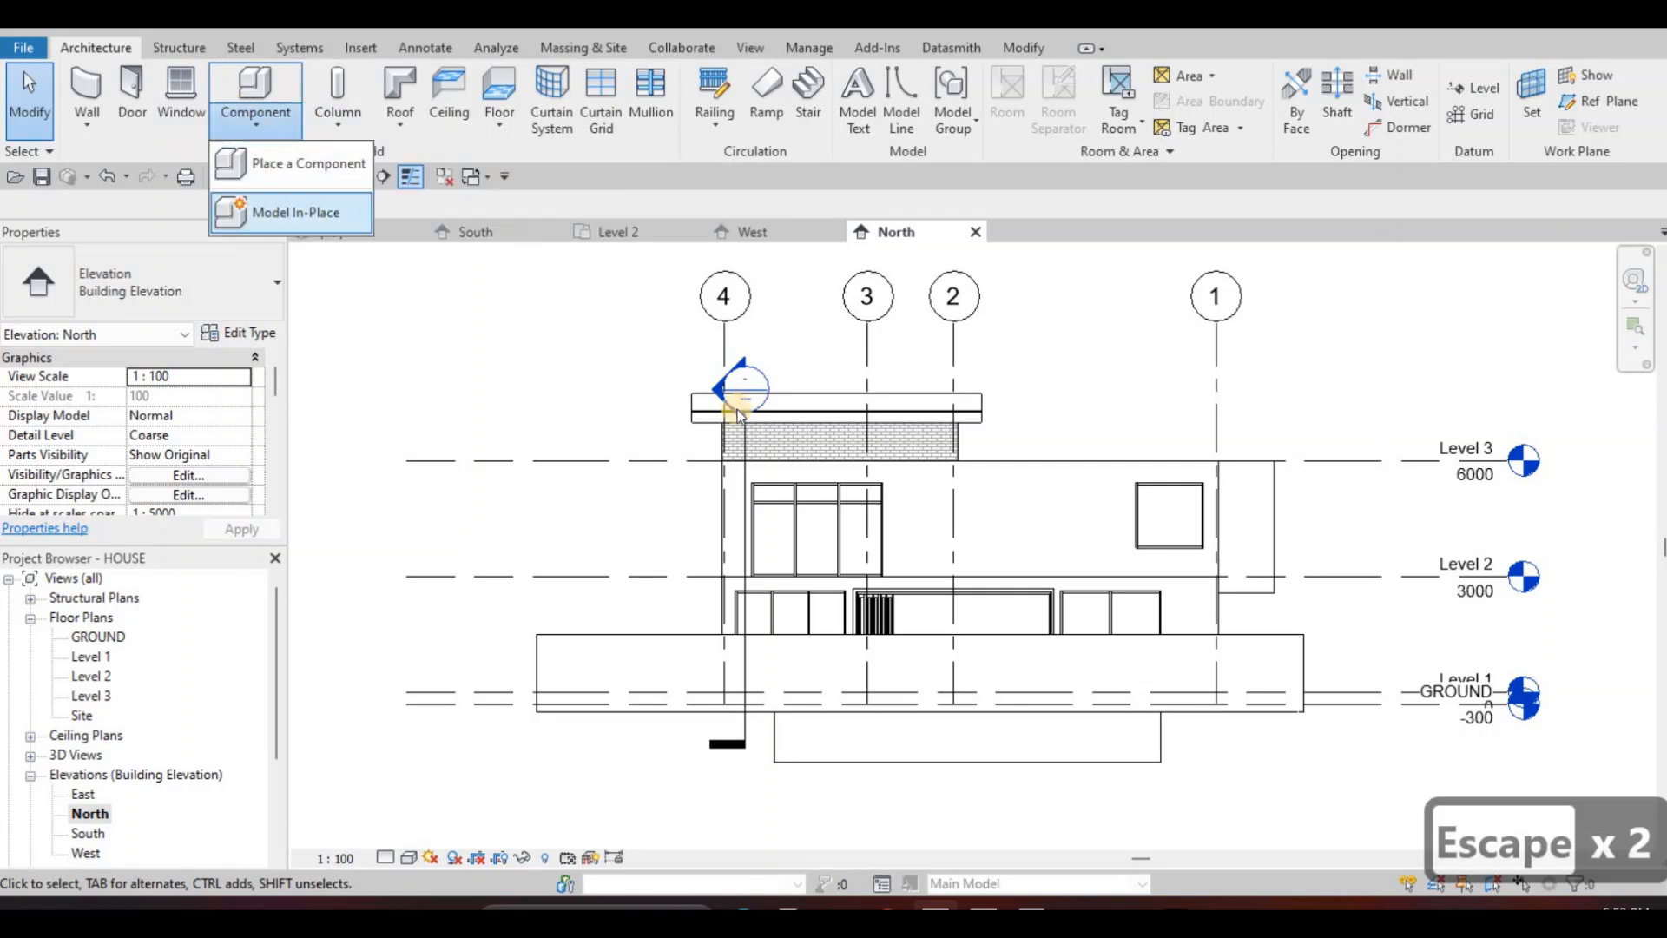
pyautogui.scroll(-3, 733, 476)
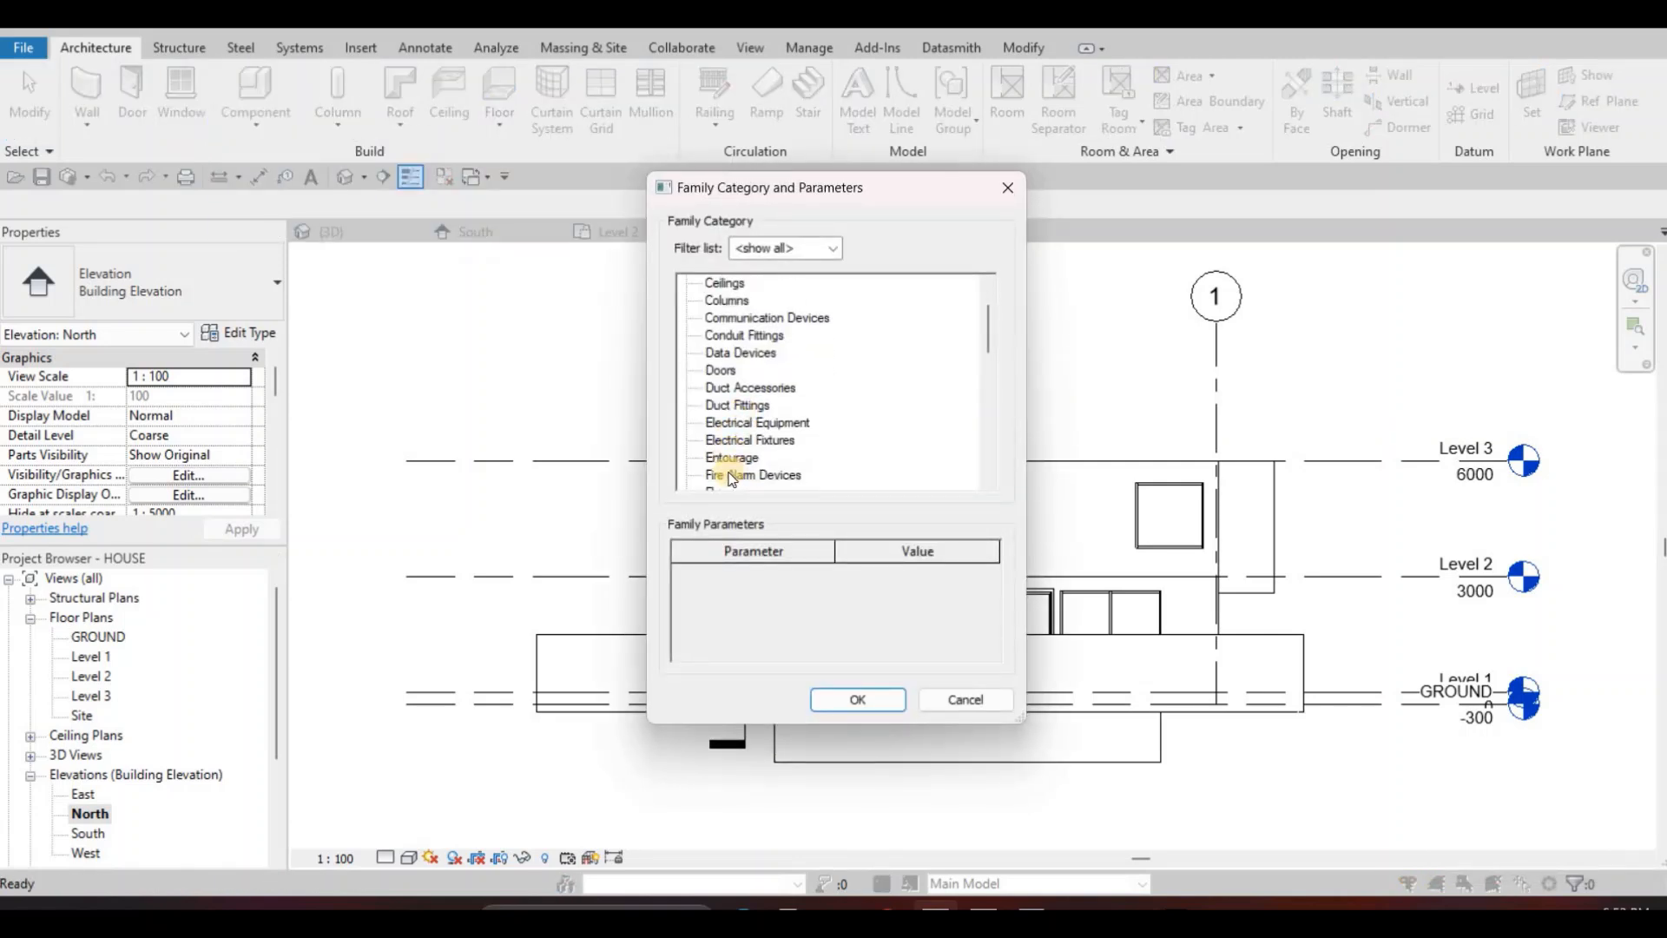
pyautogui.click(853, 699)
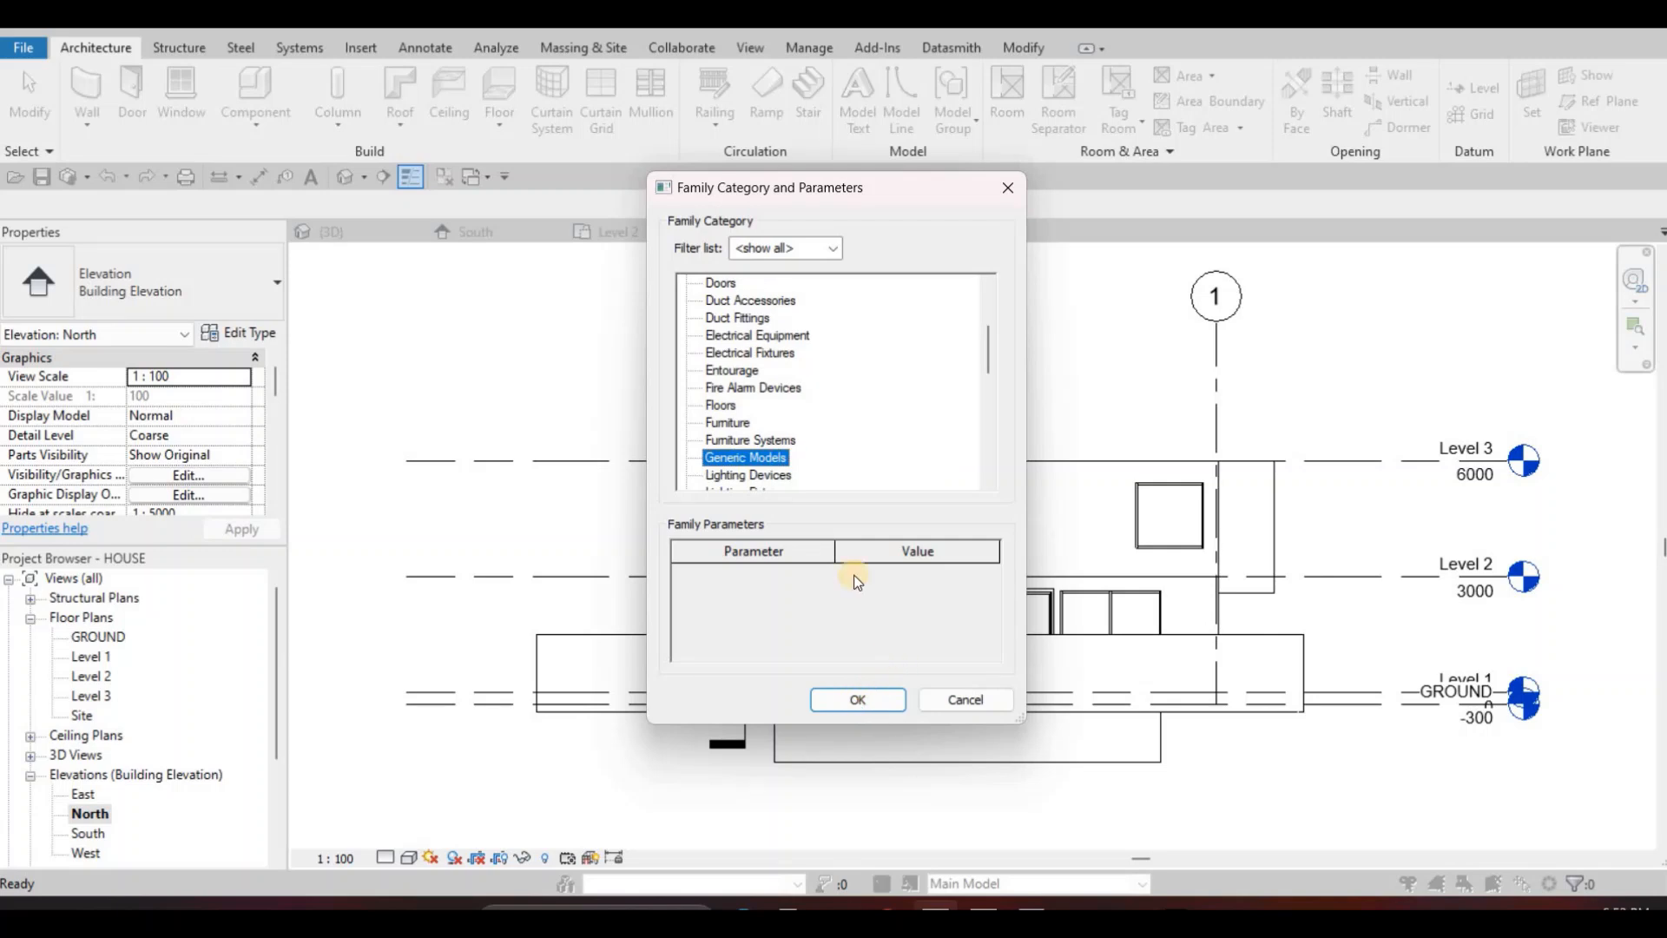
pyautogui.press('Return')
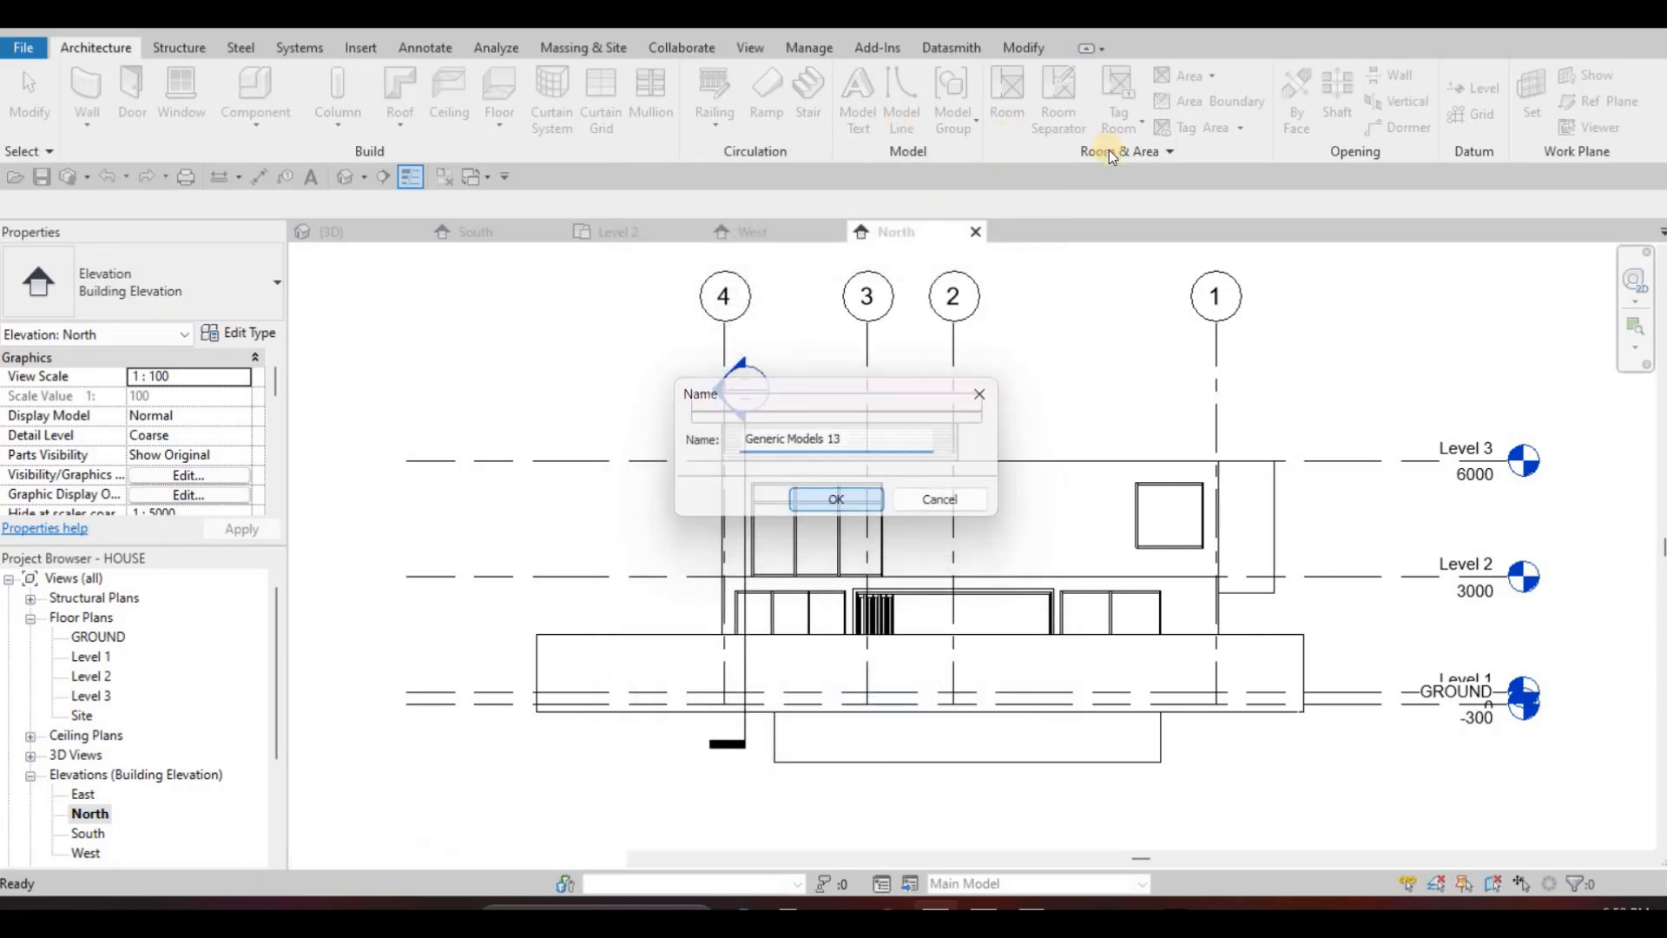
# Set the in-place model's work plane by picking the face of the upper exterior wall on the north facade.
pyautogui.click(1292, 103)
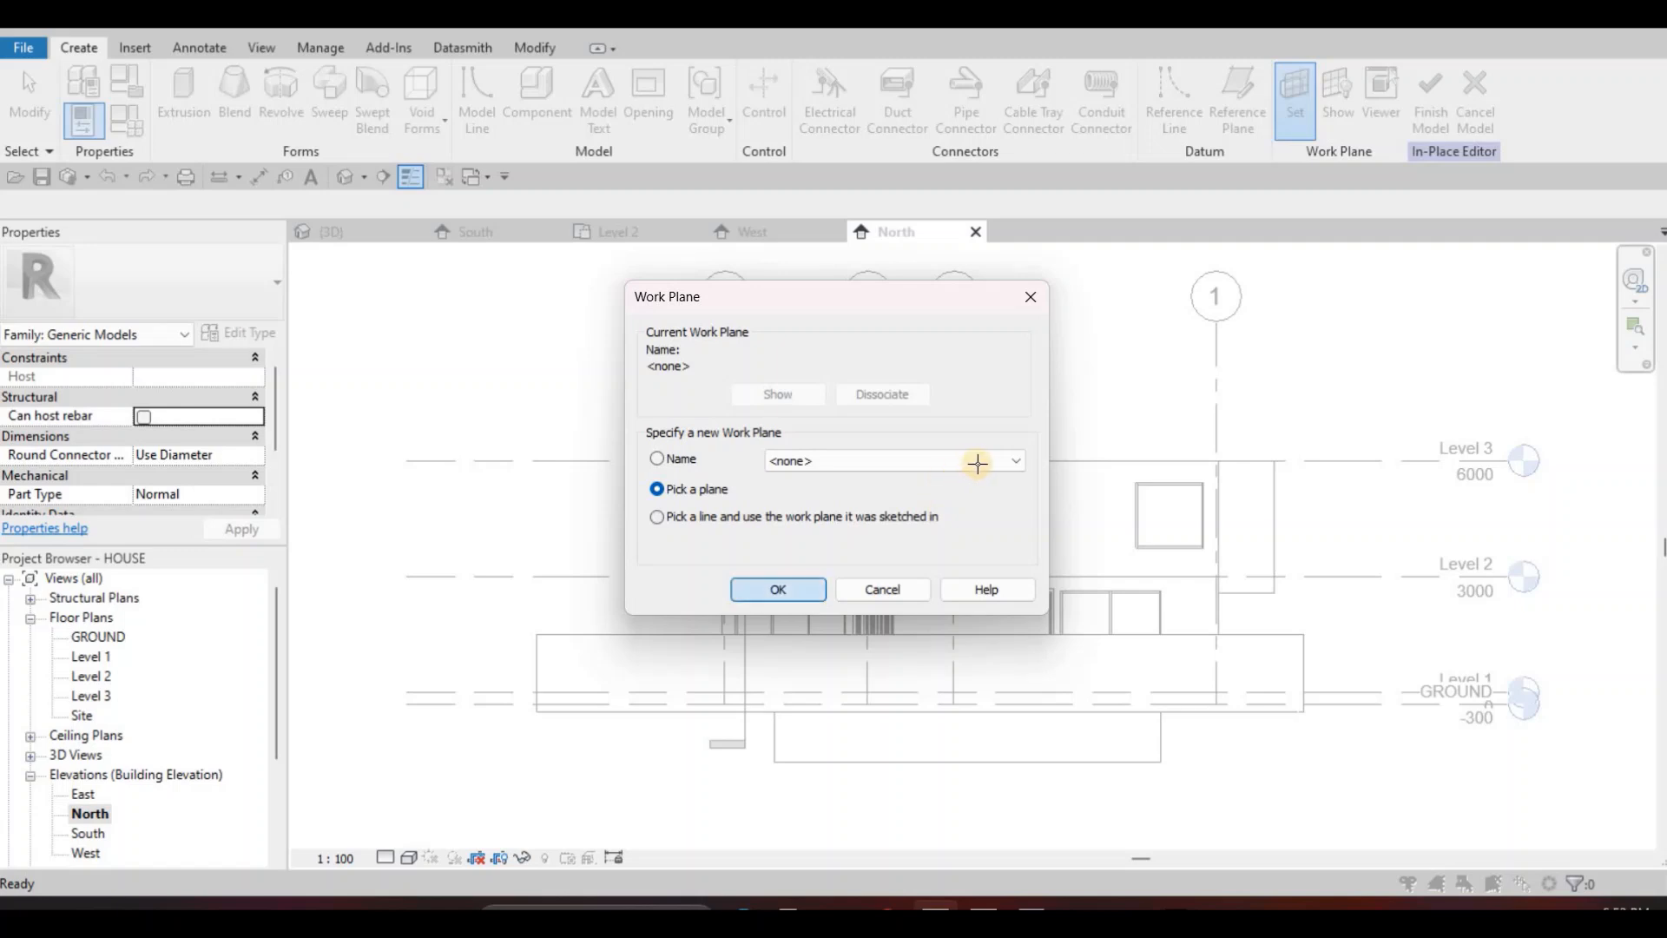
pyautogui.press('Return')
pyautogui.press('Tab')
pyautogui.press('Tab')
pyautogui.press('Tab')
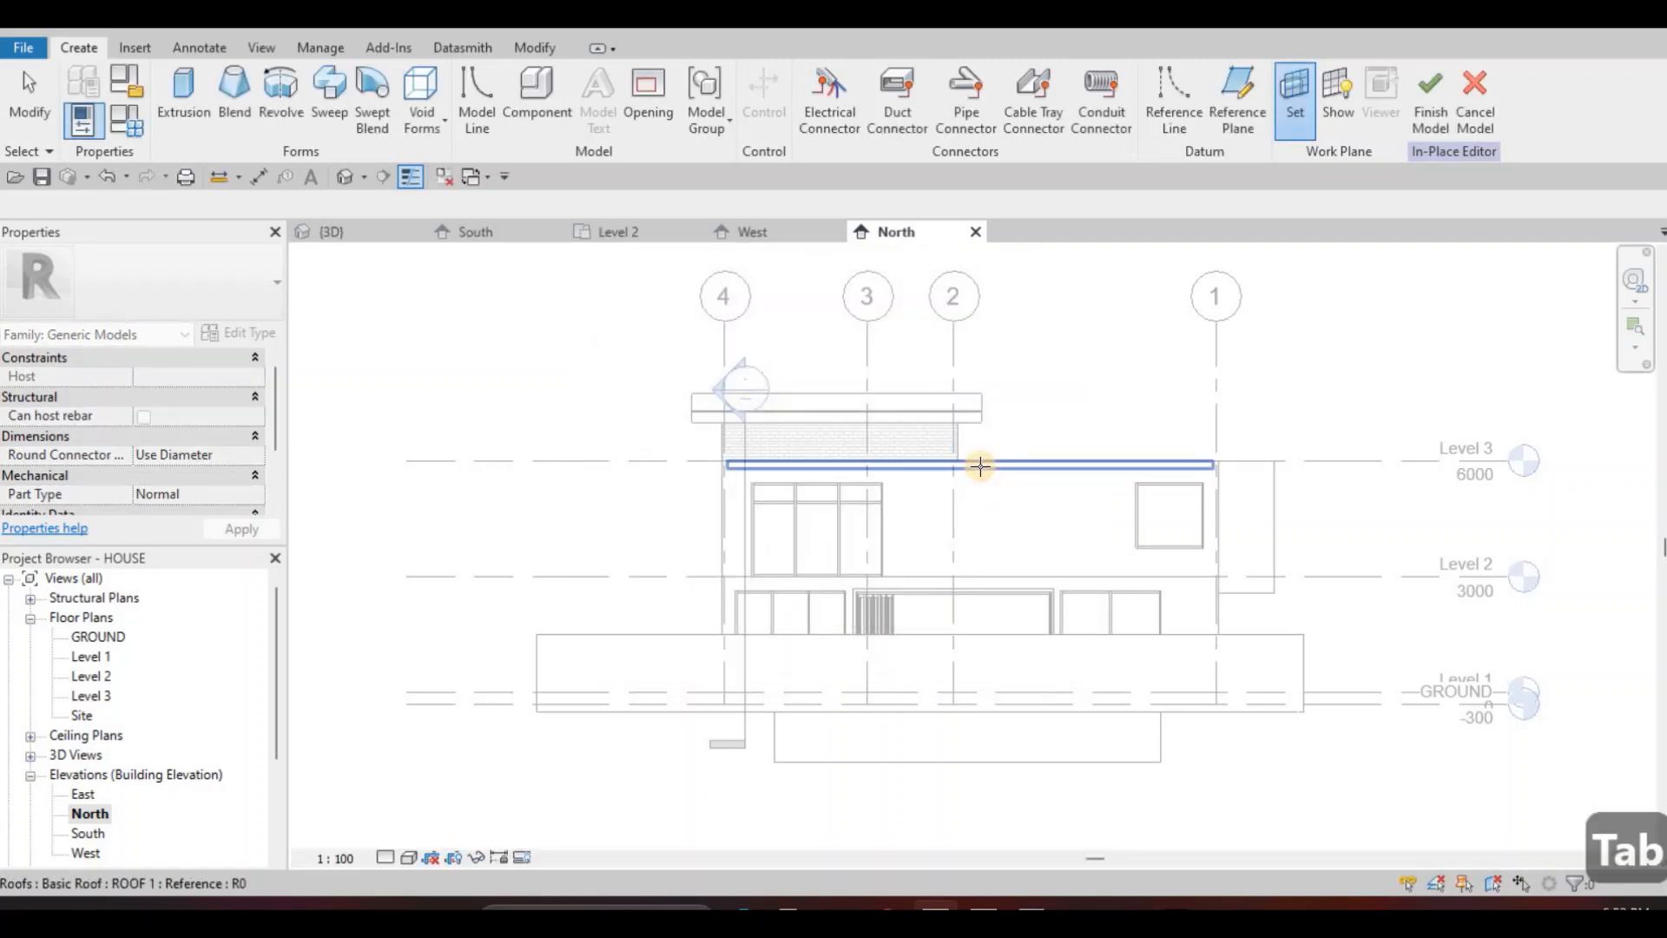
pyautogui.press('Tab')
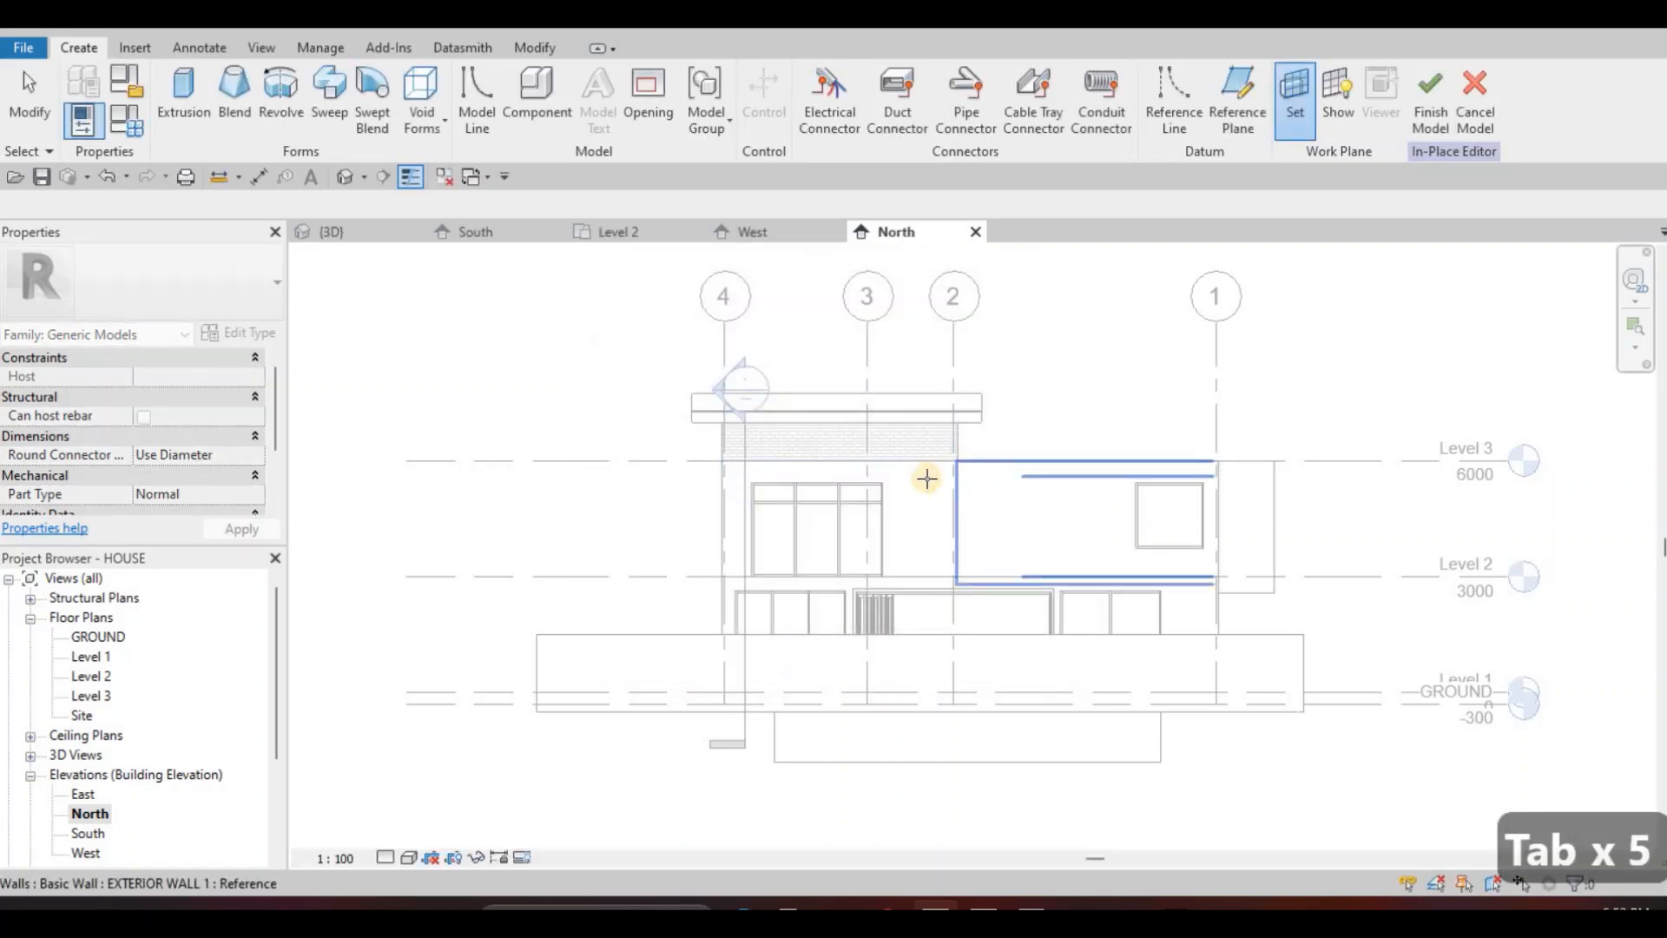
pyautogui.press('Tab')
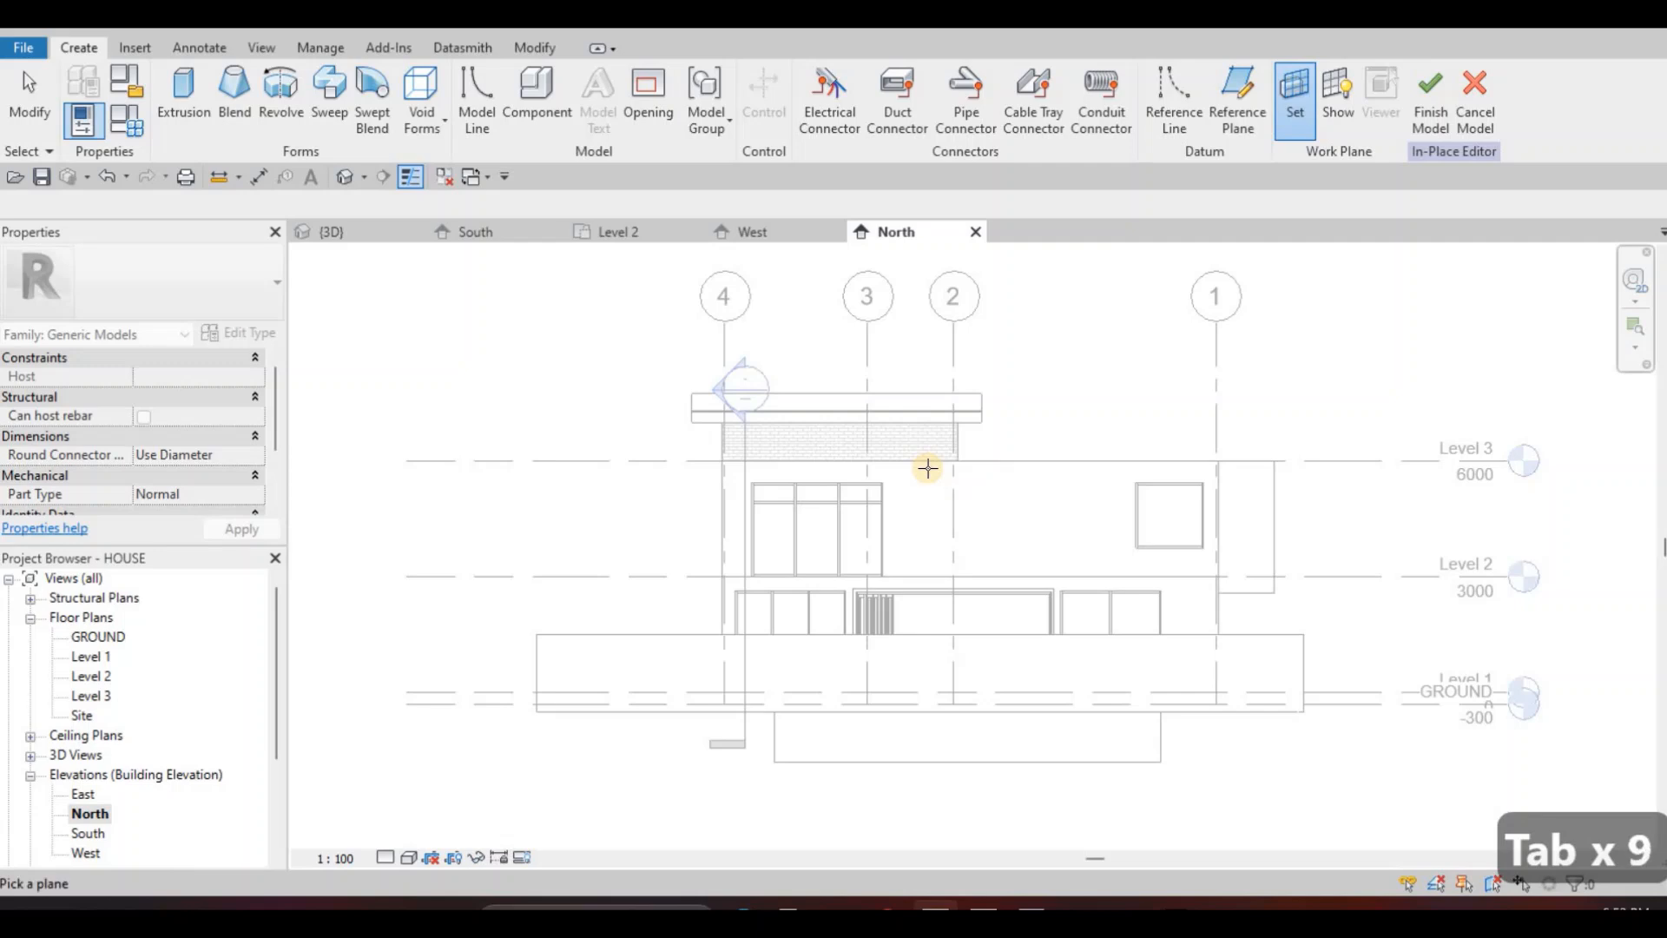
pyautogui.press('Tab')
pyautogui.click(614, 473)
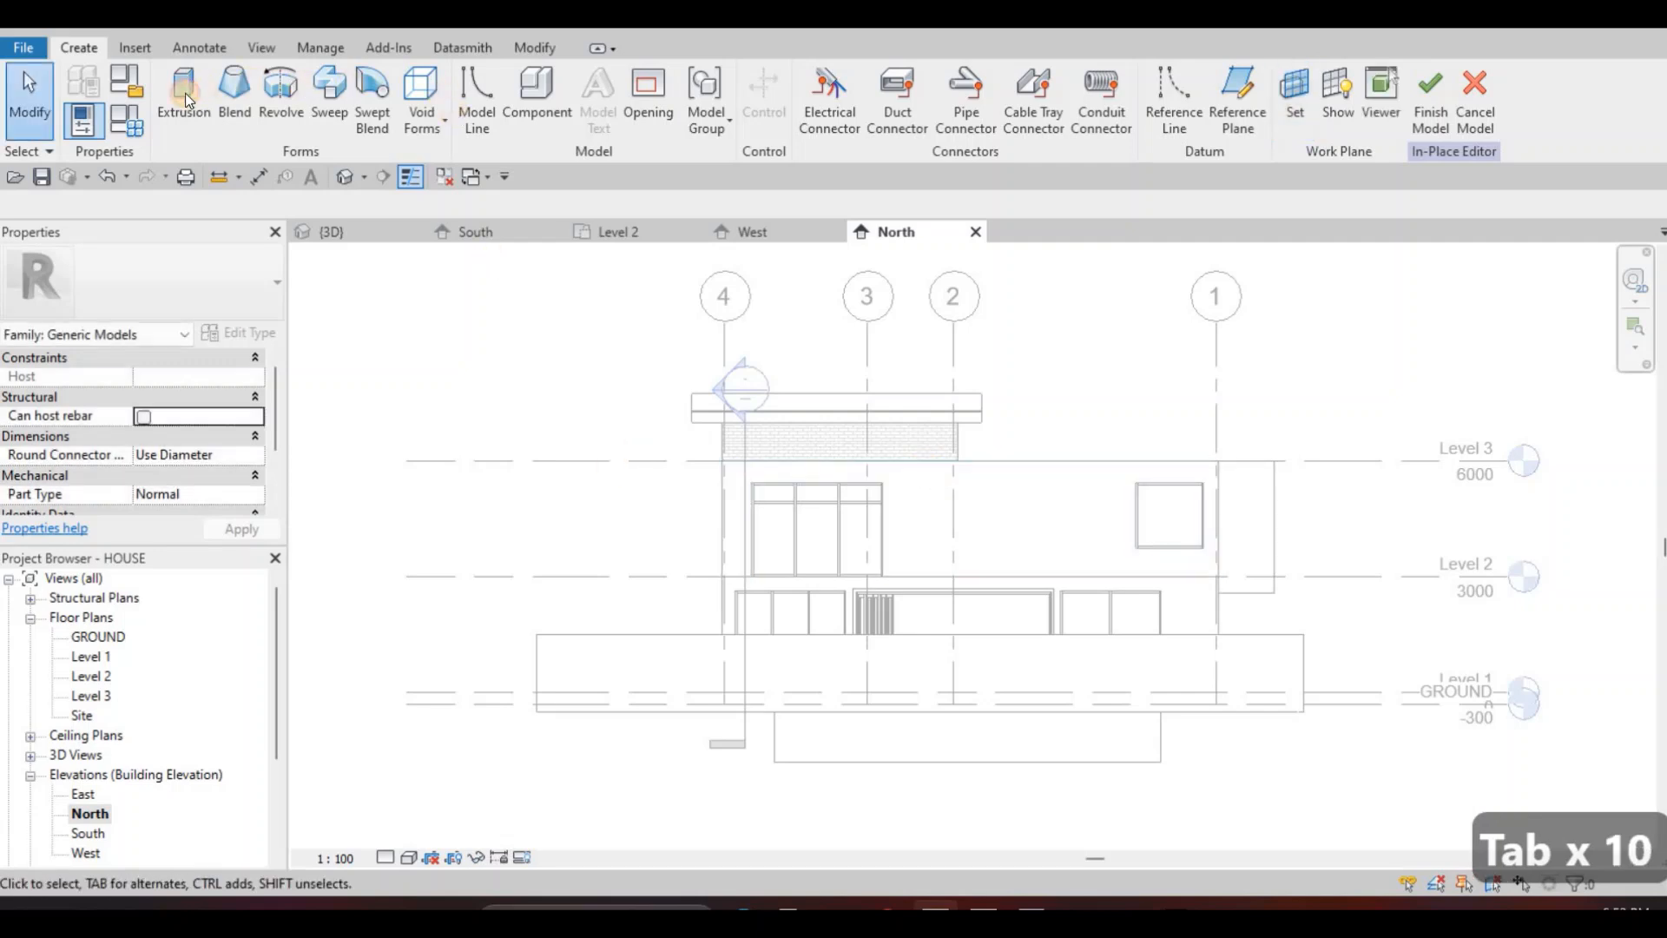
# Start an extrusion and sketch a rectangle about 5980 by 3000 mm around the large upper window, between Level 3 and Level 2.
pyautogui.click(185, 92)
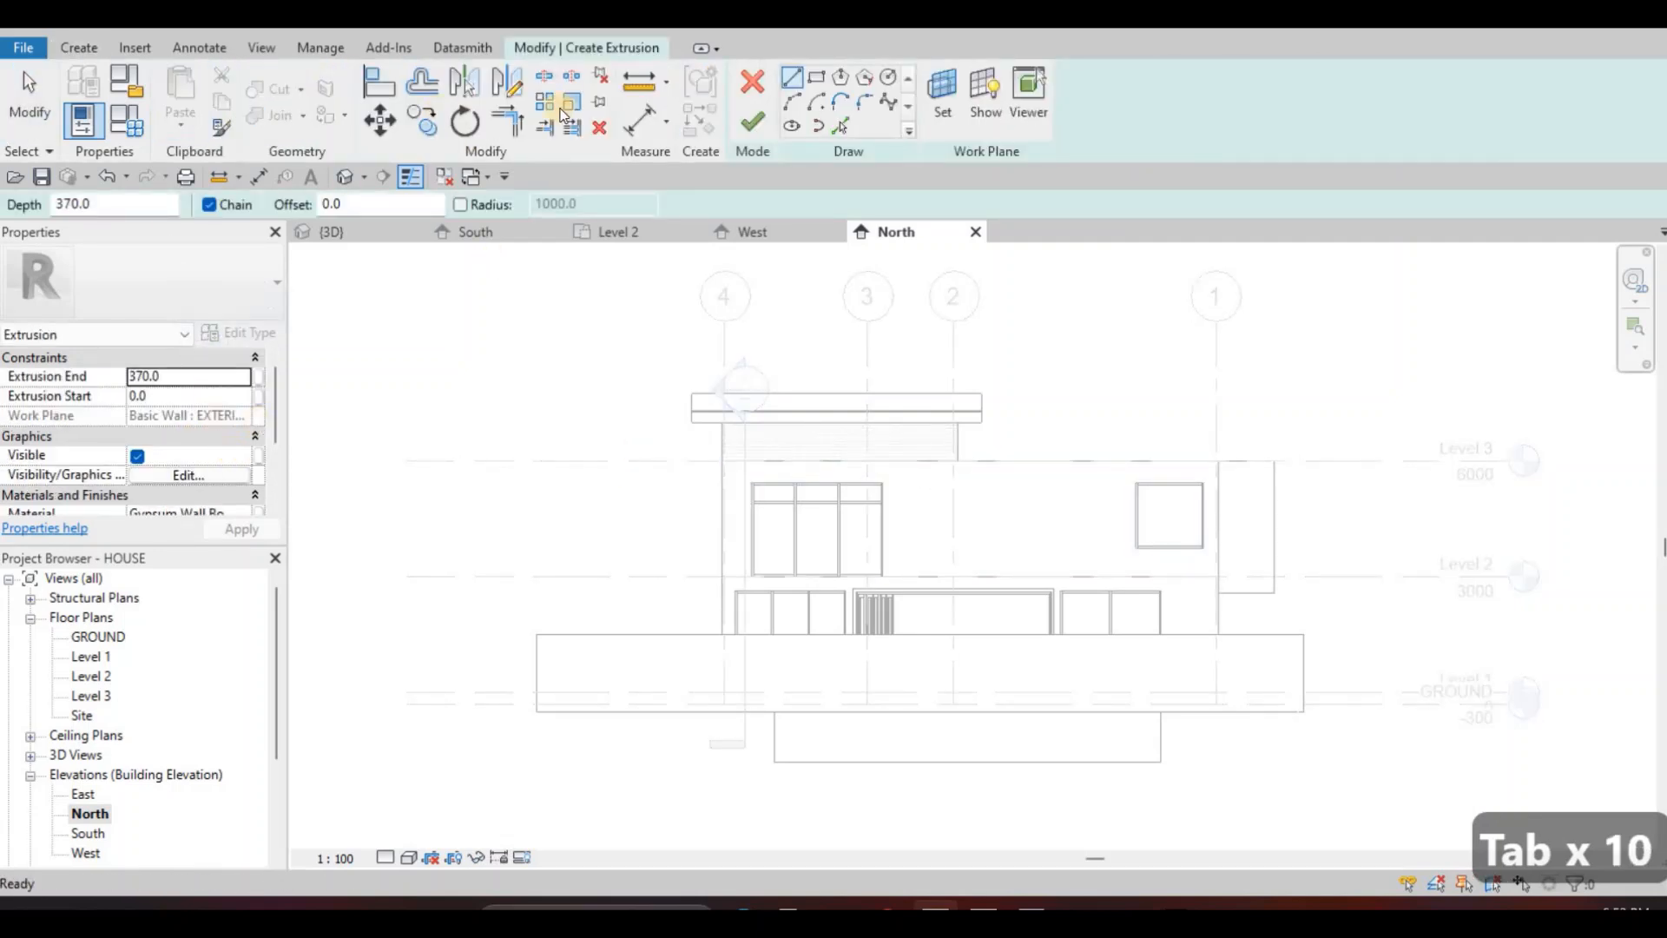
pyautogui.click(815, 78)
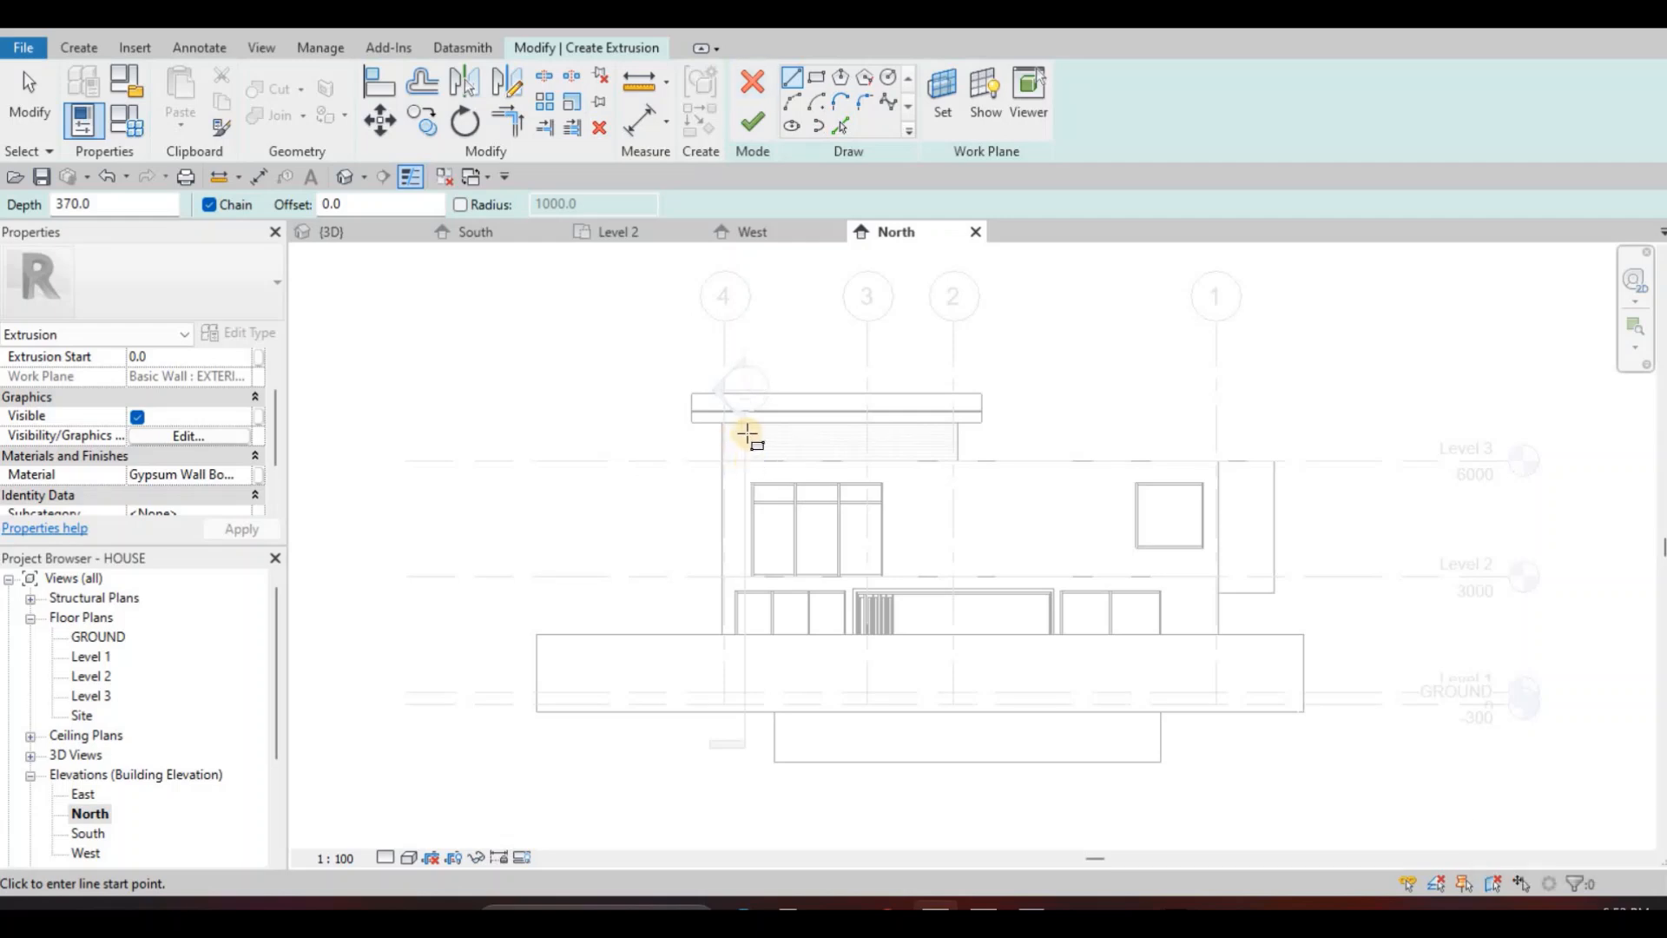
pyautogui.scroll(4, 745, 458)
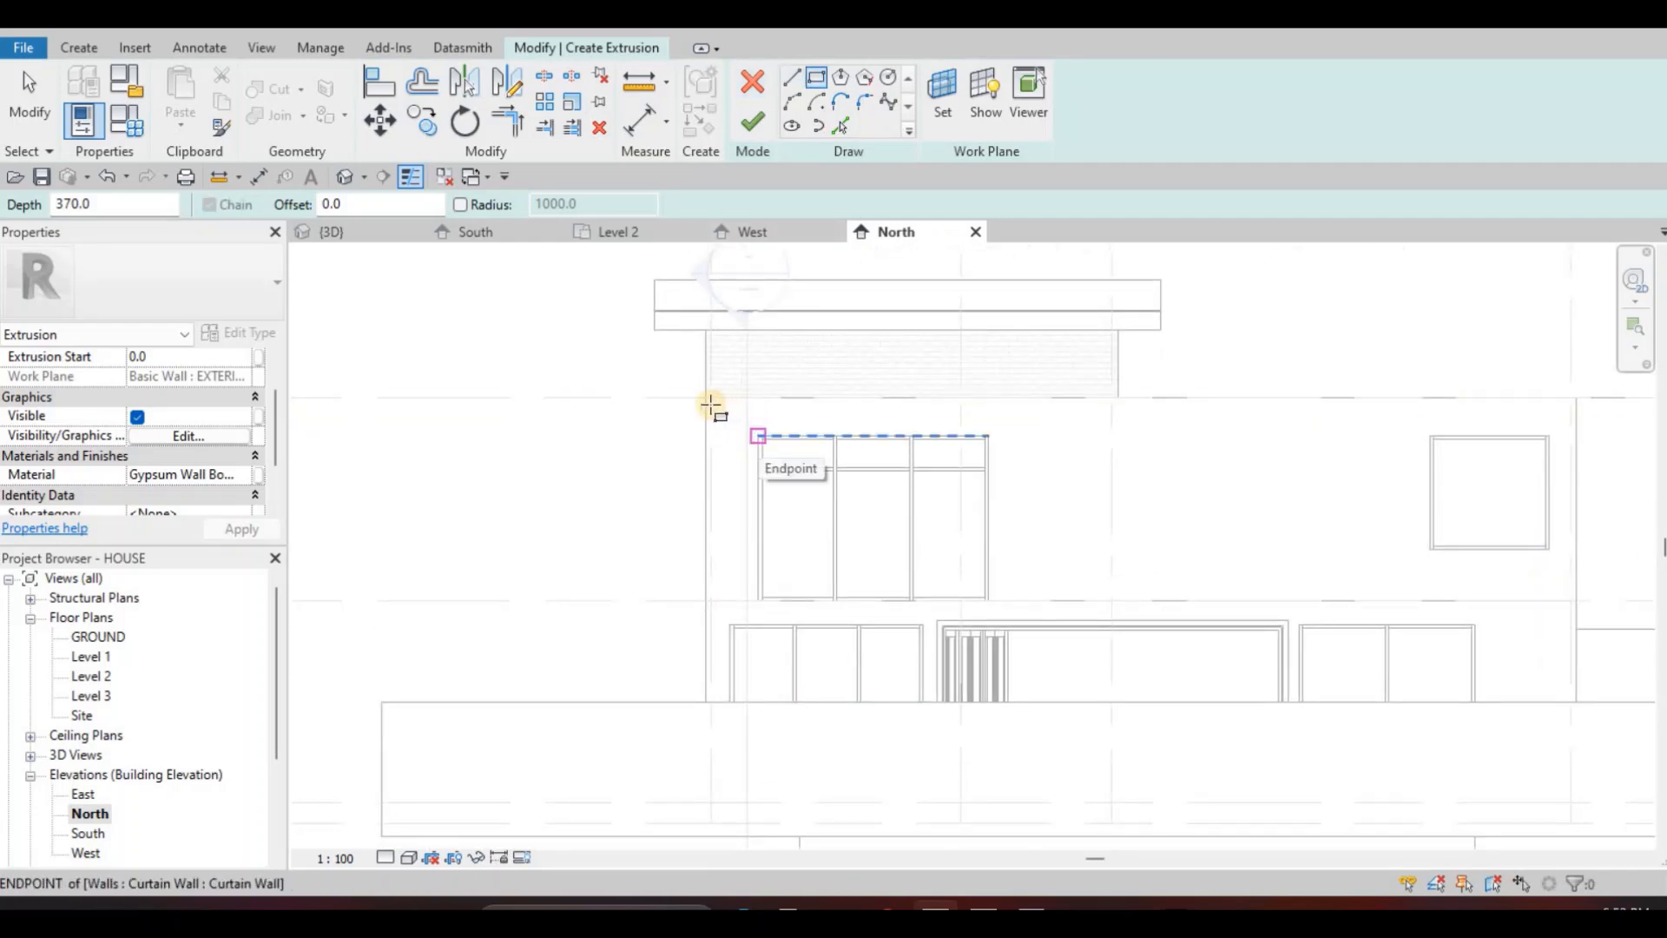
pyautogui.click(1105, 603)
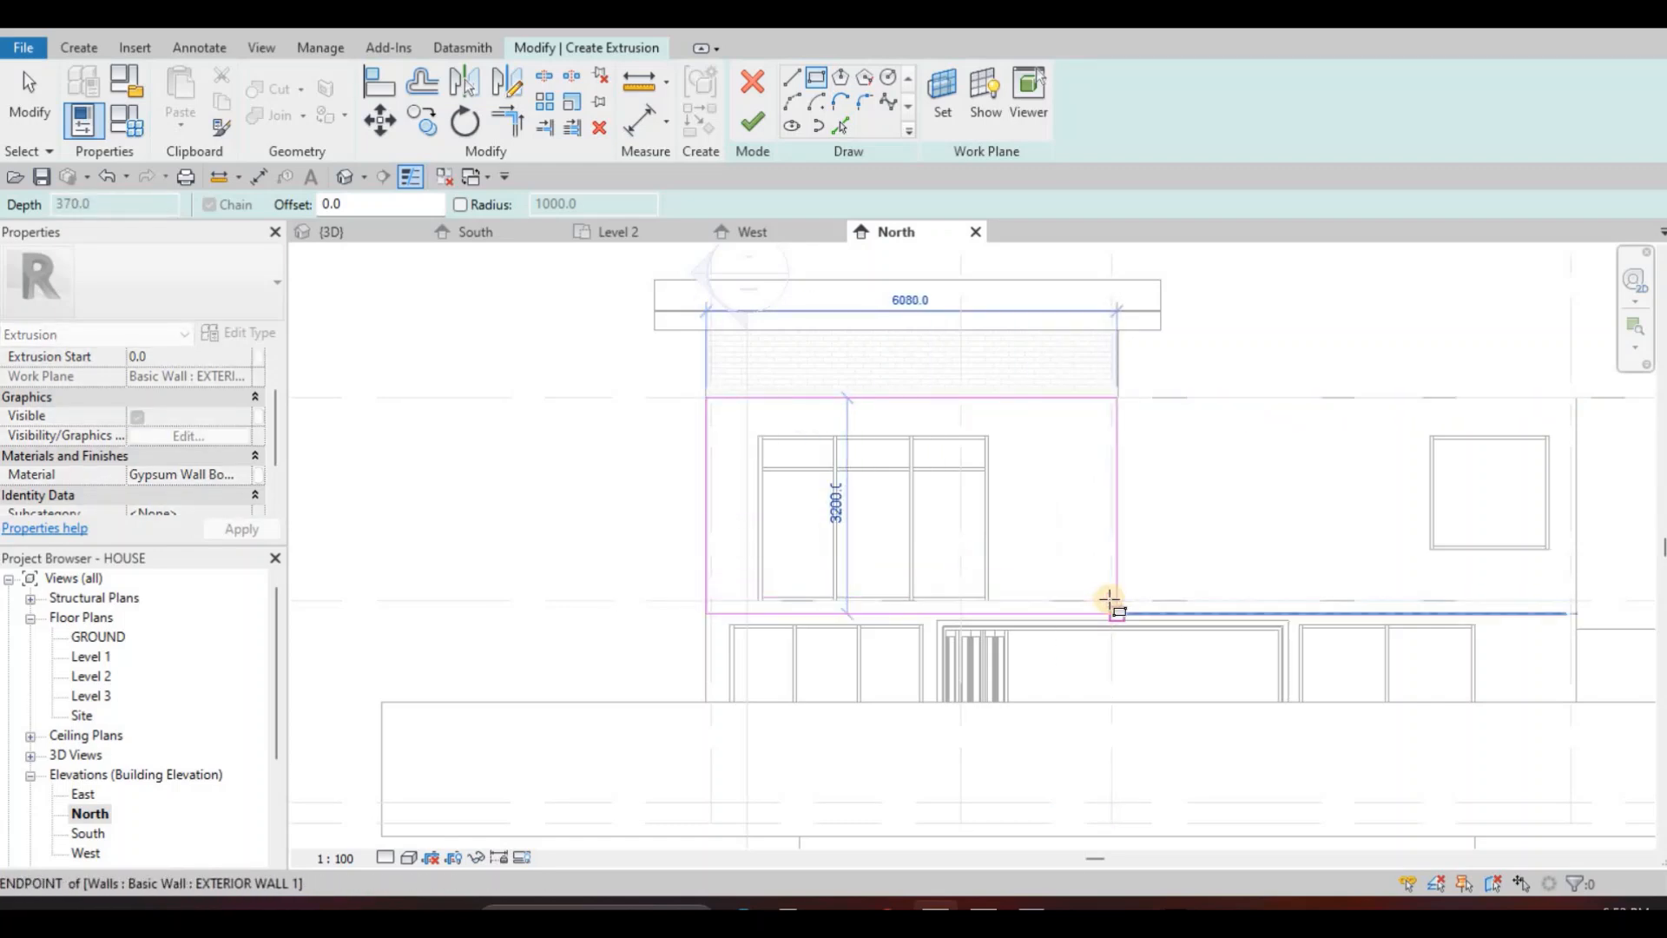
pyautogui.click(734, 423)
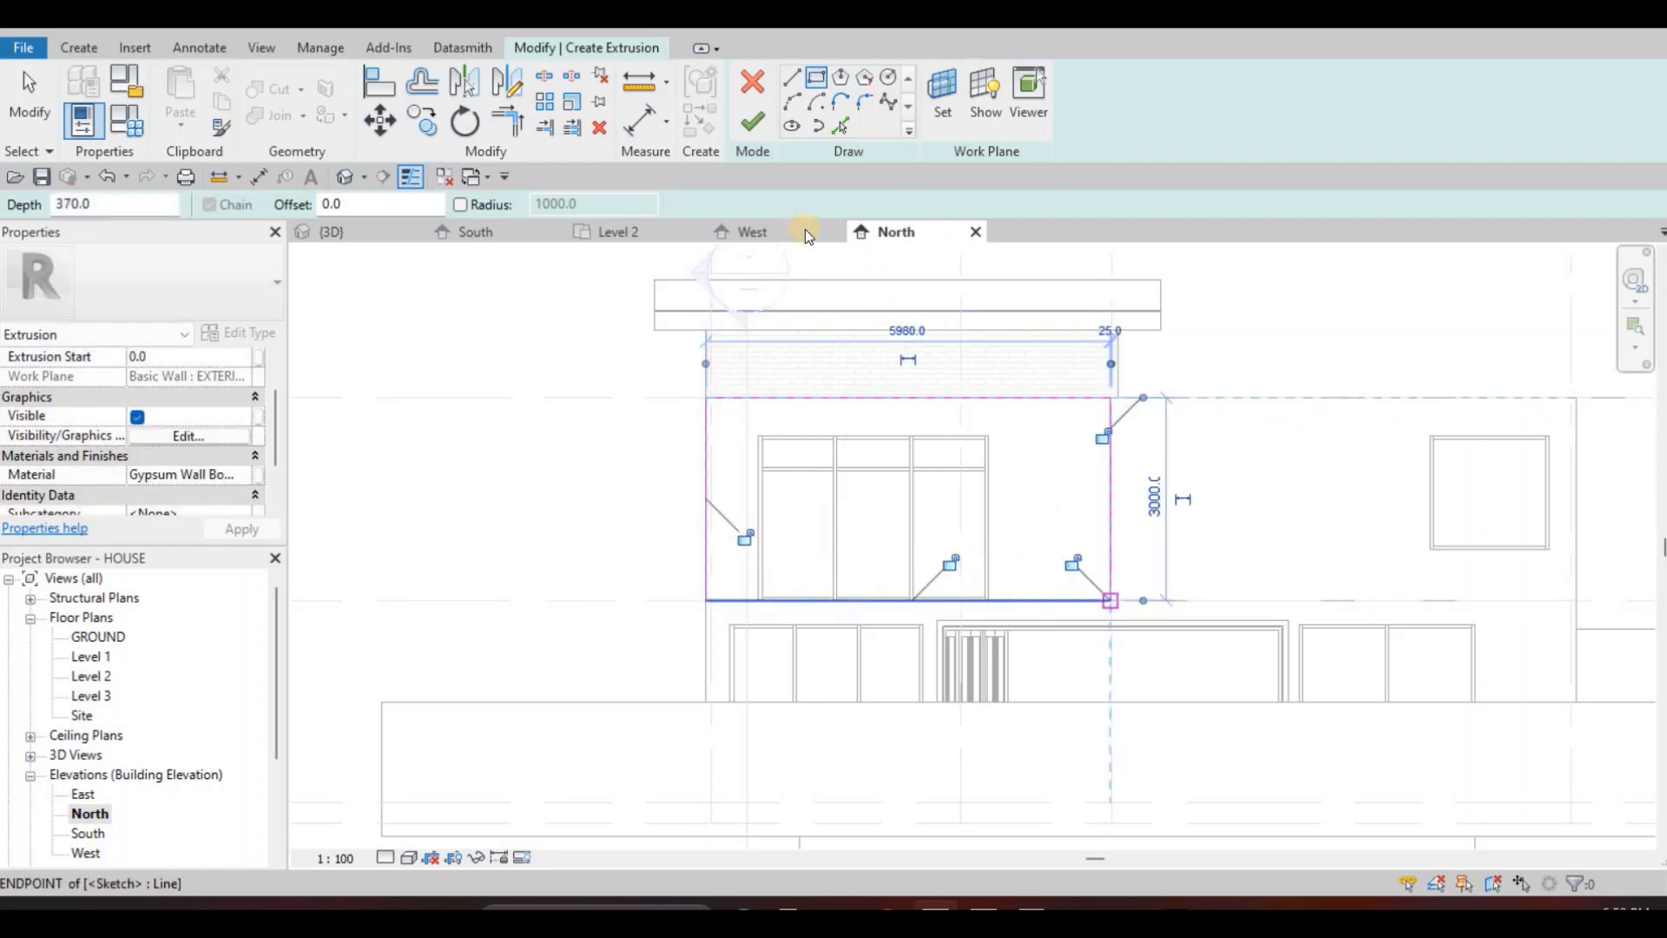
pyautogui.press('Escape')
pyautogui.press('Escape')
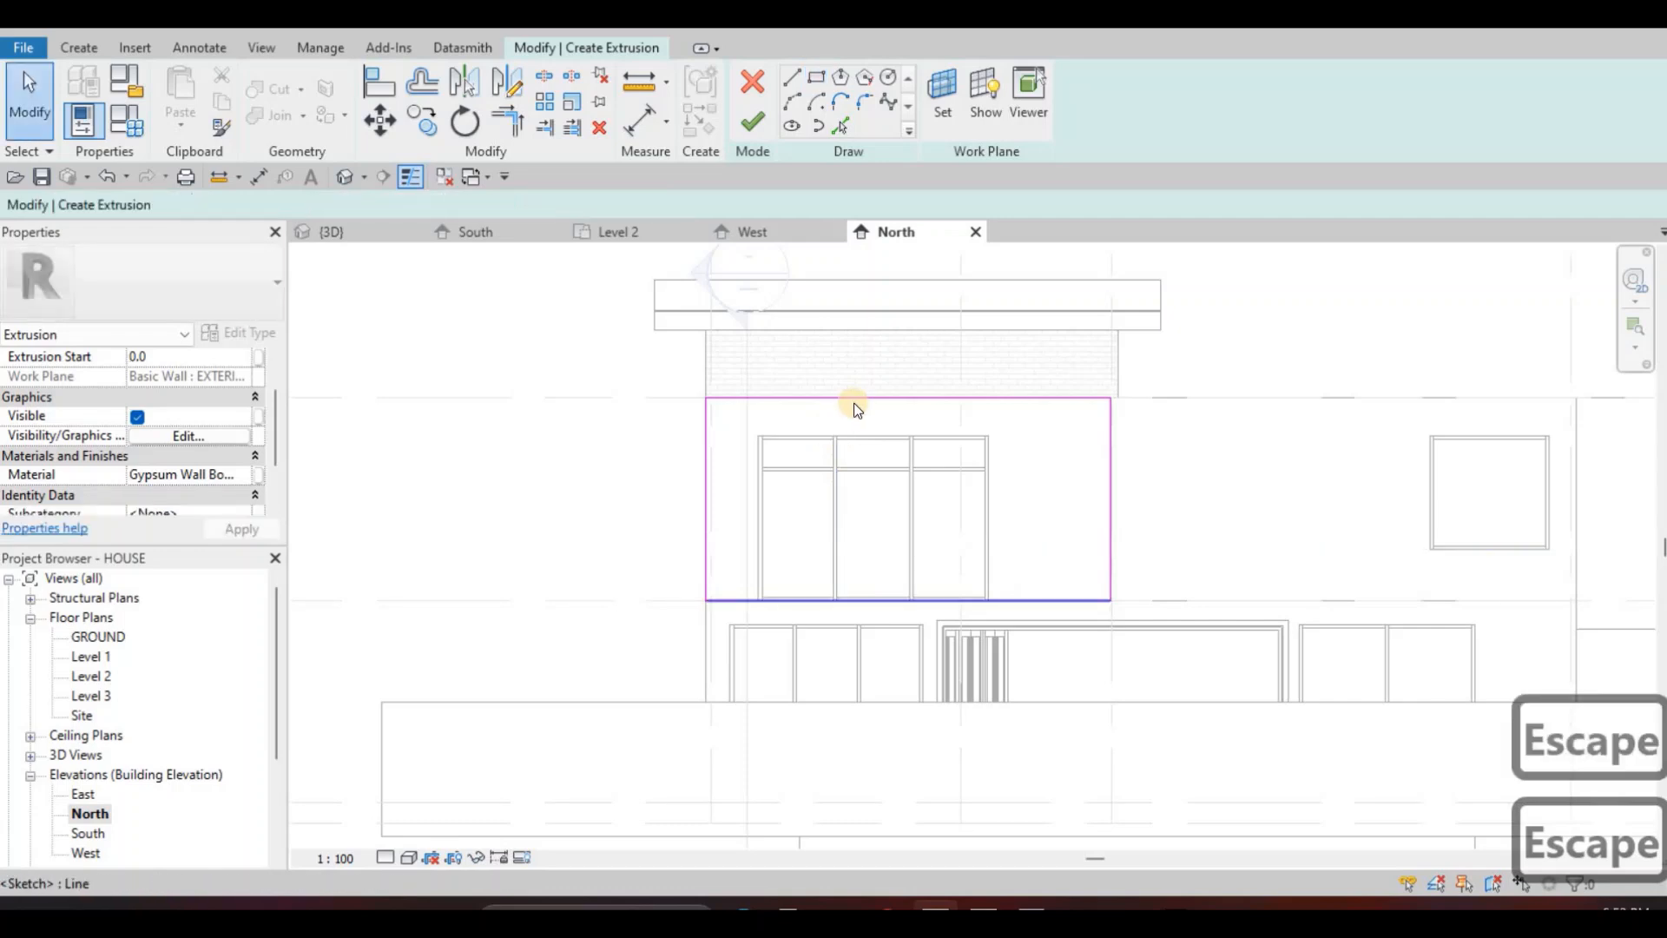
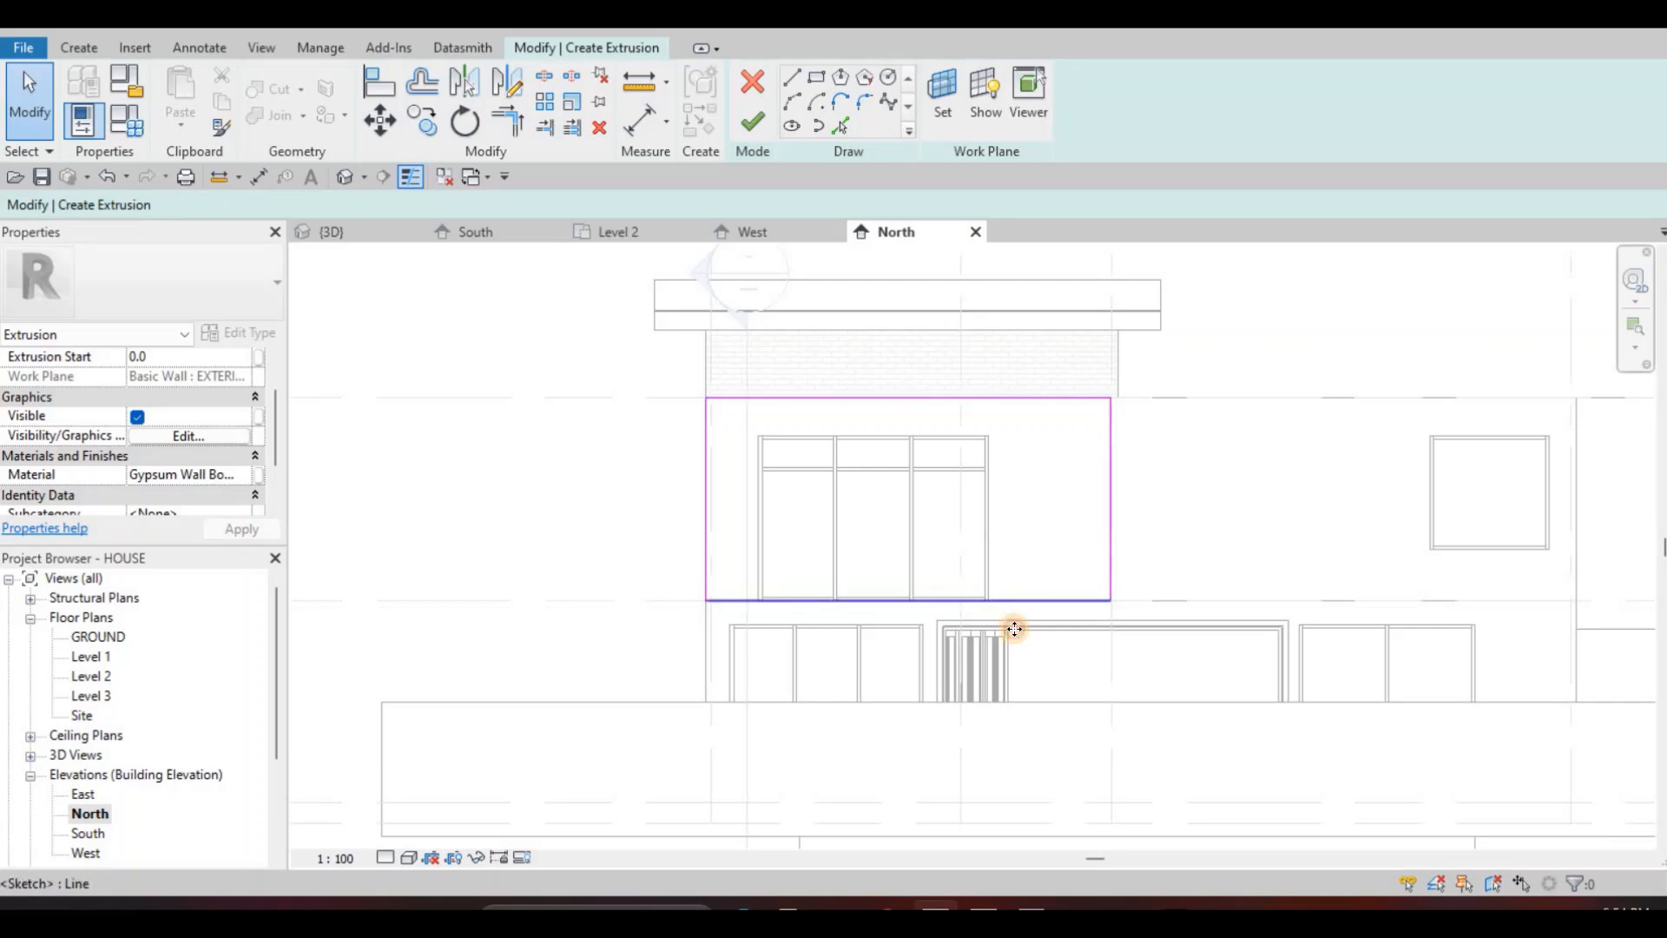
# Move the rectangle's bottom line down from Level 2 to the lower edge of the upper exterior wall.
pyautogui.click(1010, 617)
pyautogui.moveTo(1008, 618); pyautogui.dragTo(1010, 632)
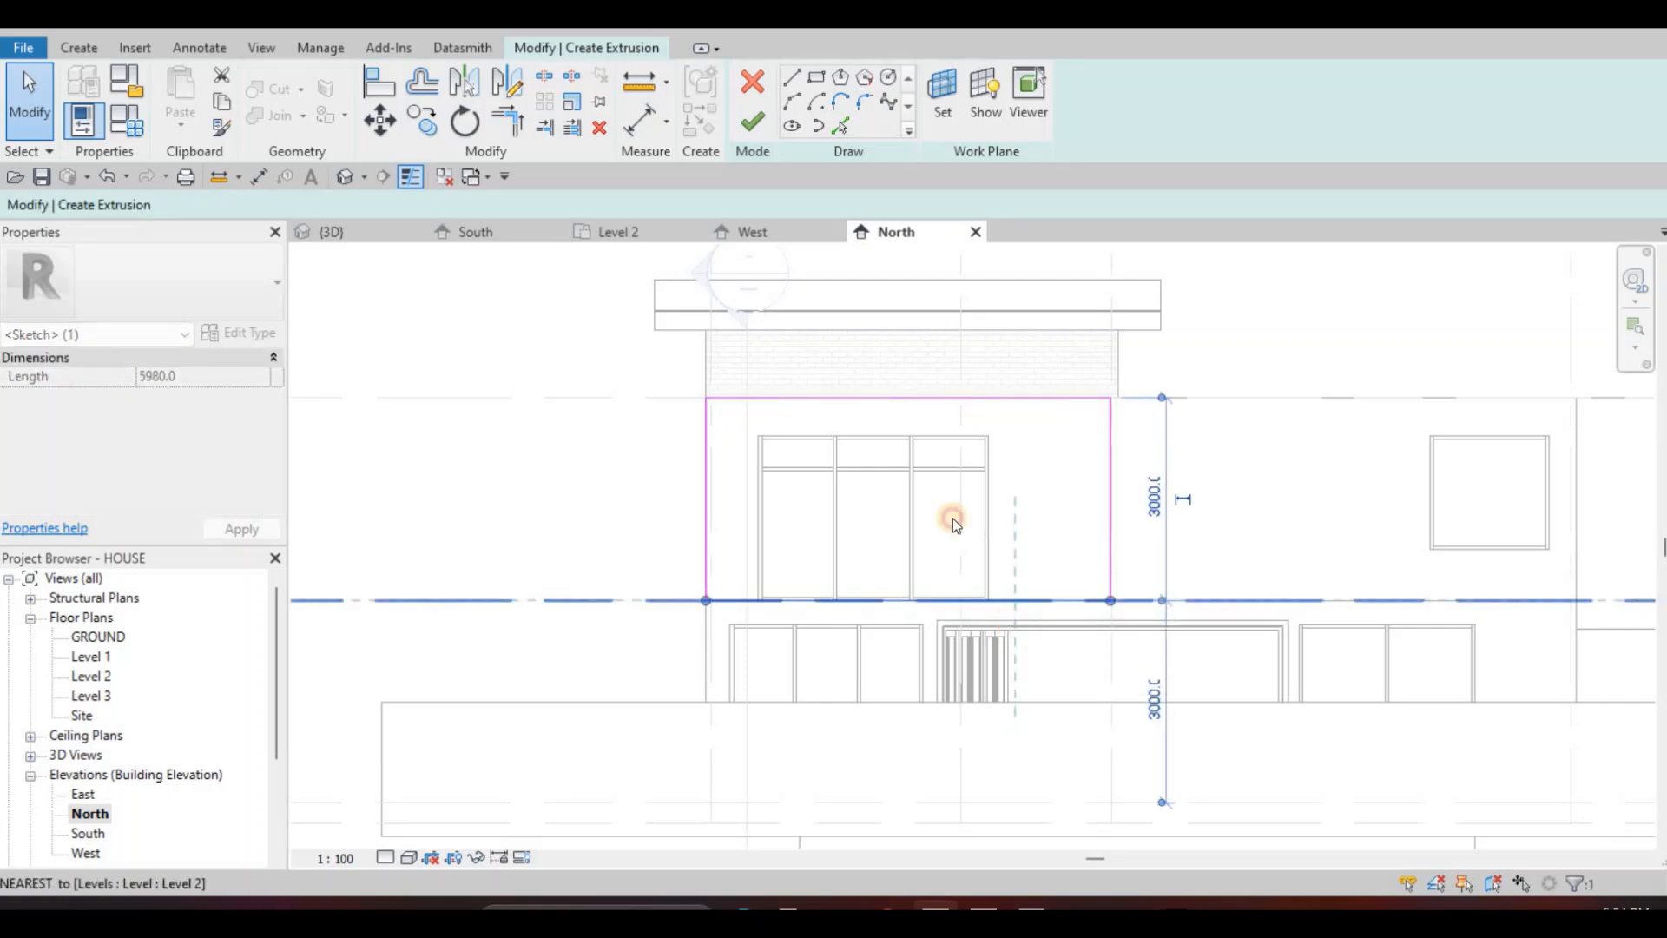
pyautogui.press('Escape')
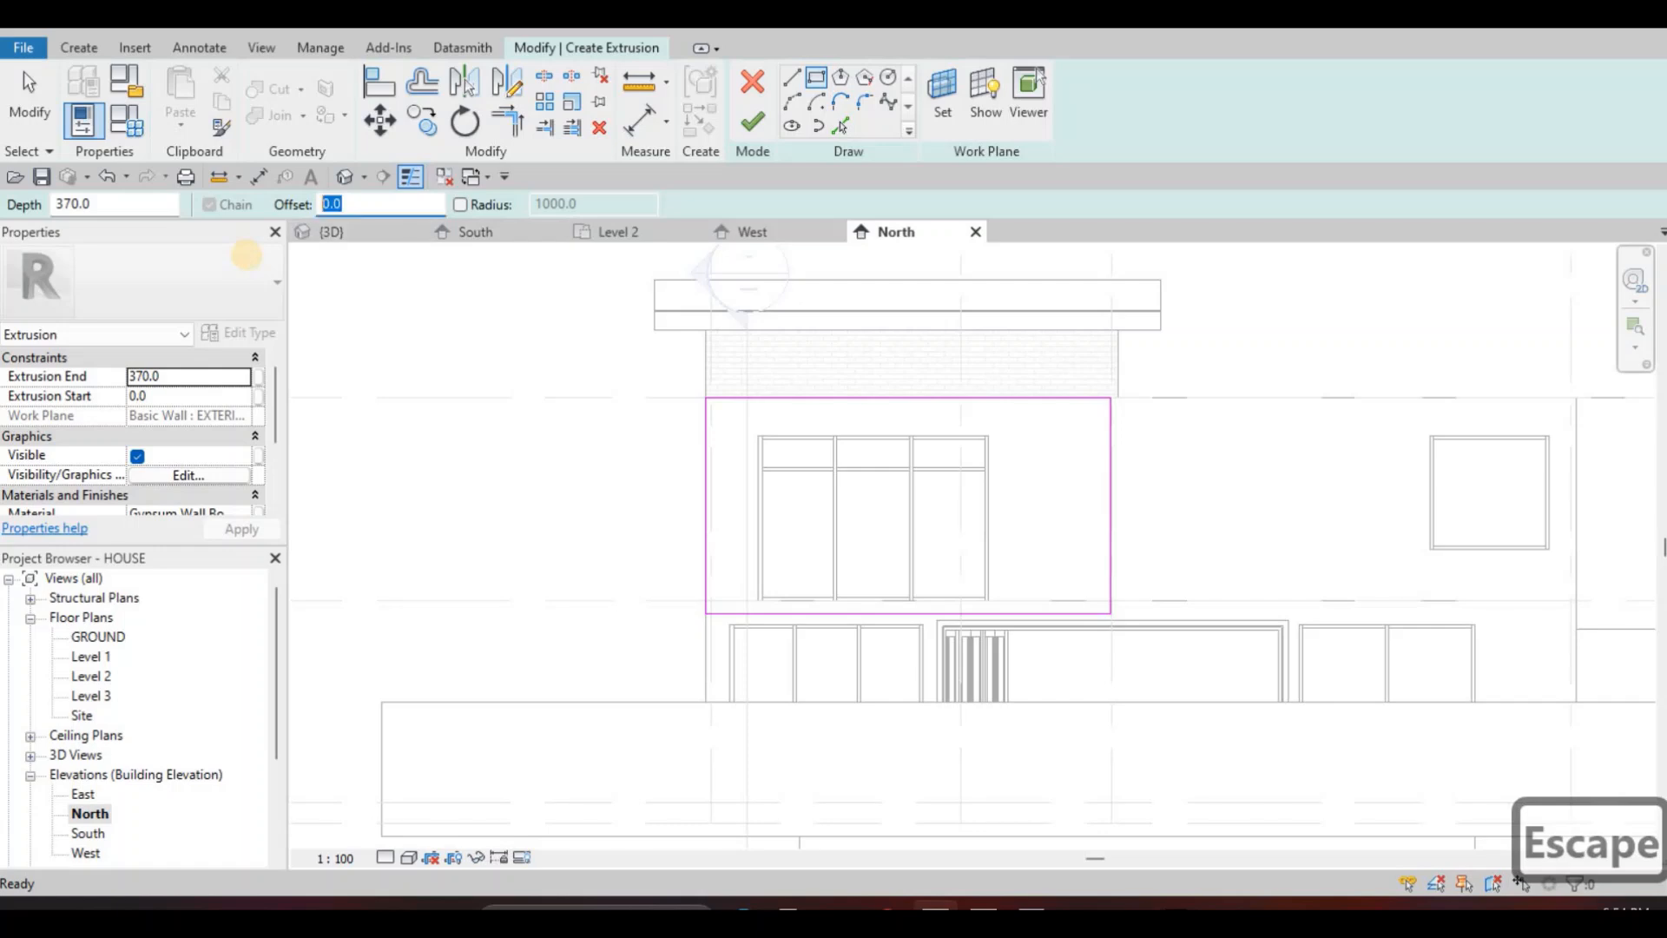
# Sketch a second rectangle inside the first with a 200 mm offset, about 5530 by 2800 mm, around the window.
pyautogui.write('200')
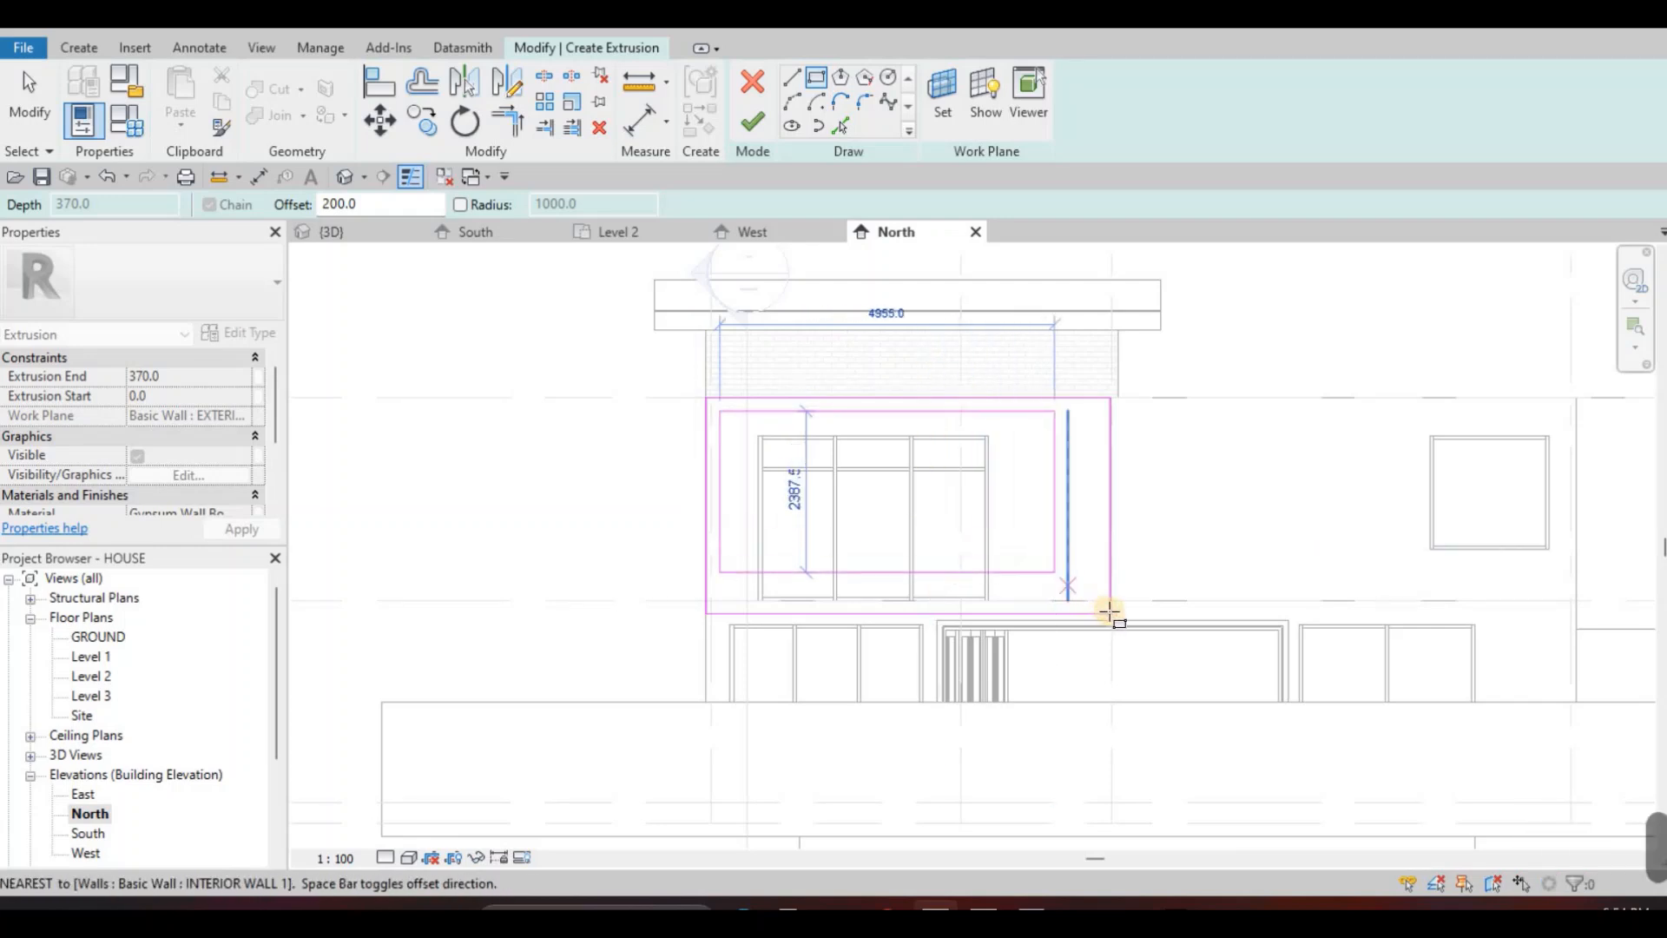
pyautogui.scroll(1, 1102, 607)
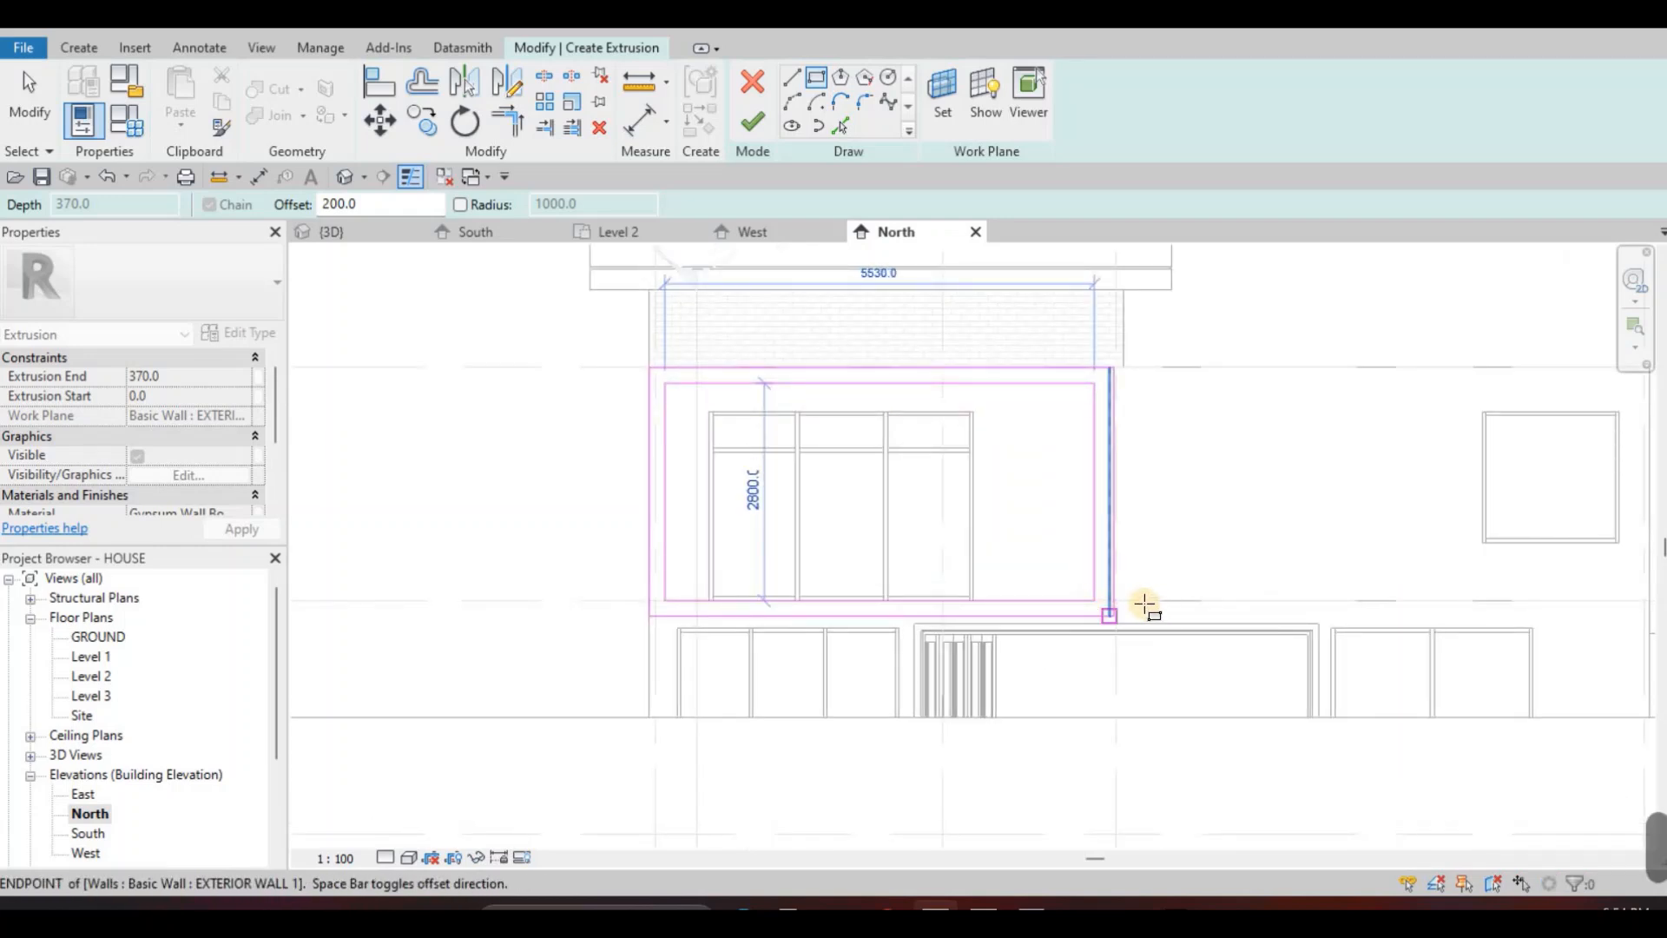
pyautogui.click(1146, 605)
pyautogui.press('Escape')
pyautogui.scroll(3, 1025, 547)
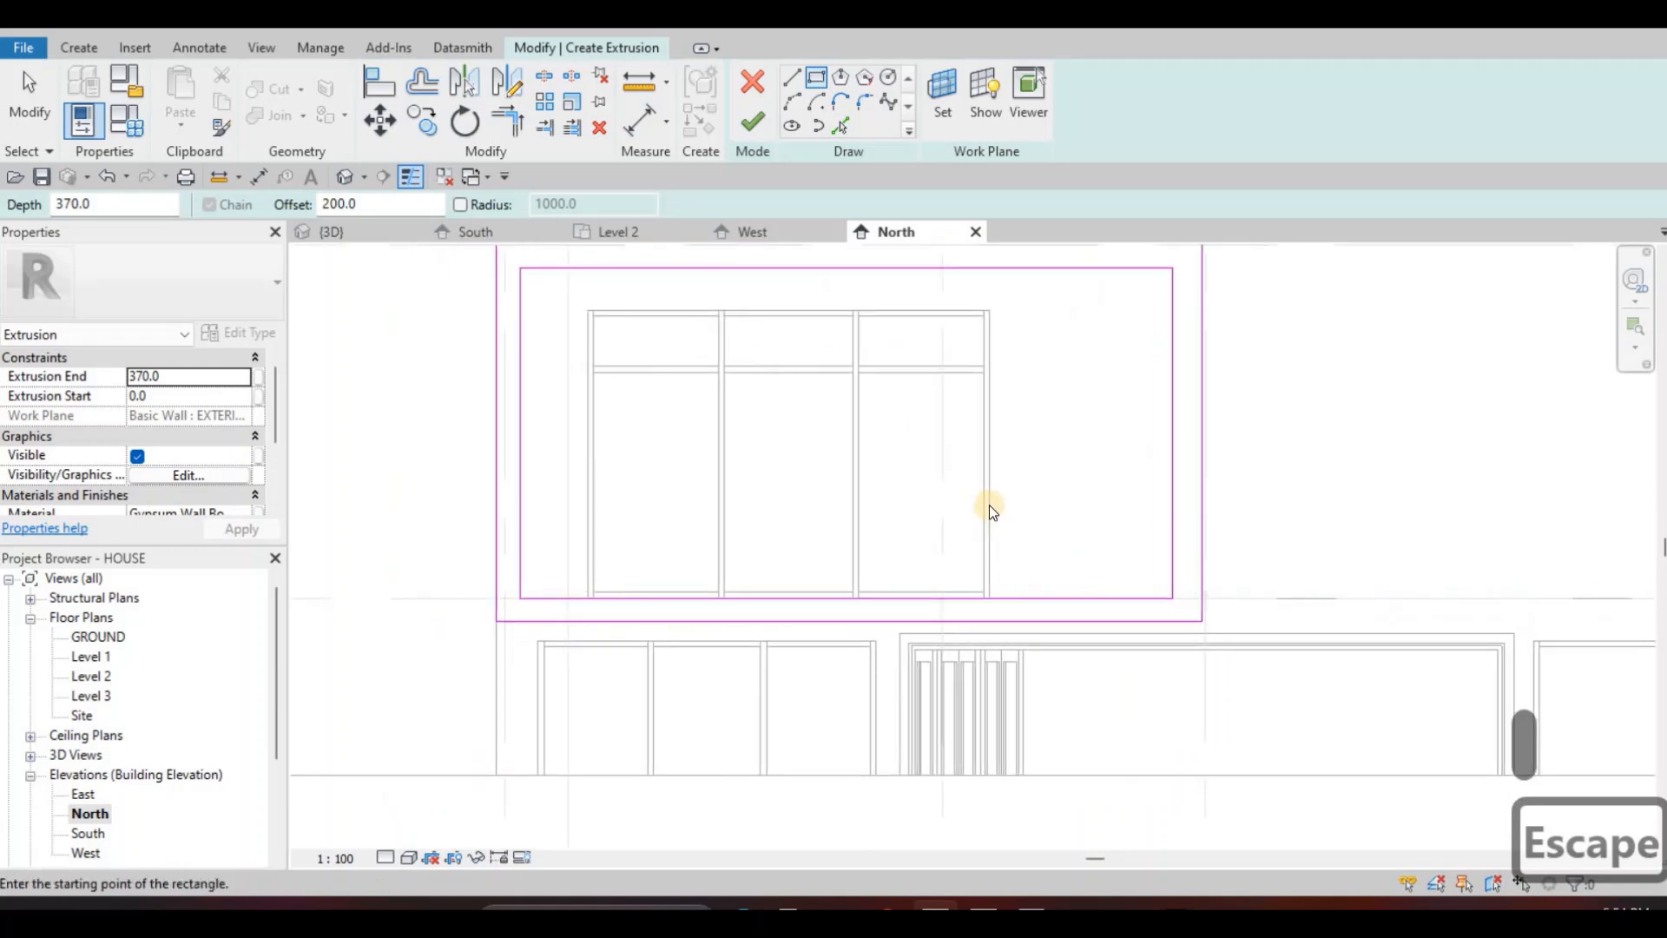
pyautogui.press('Escape')
pyautogui.scroll(-2, 1014, 513)
pyautogui.press('Escape')
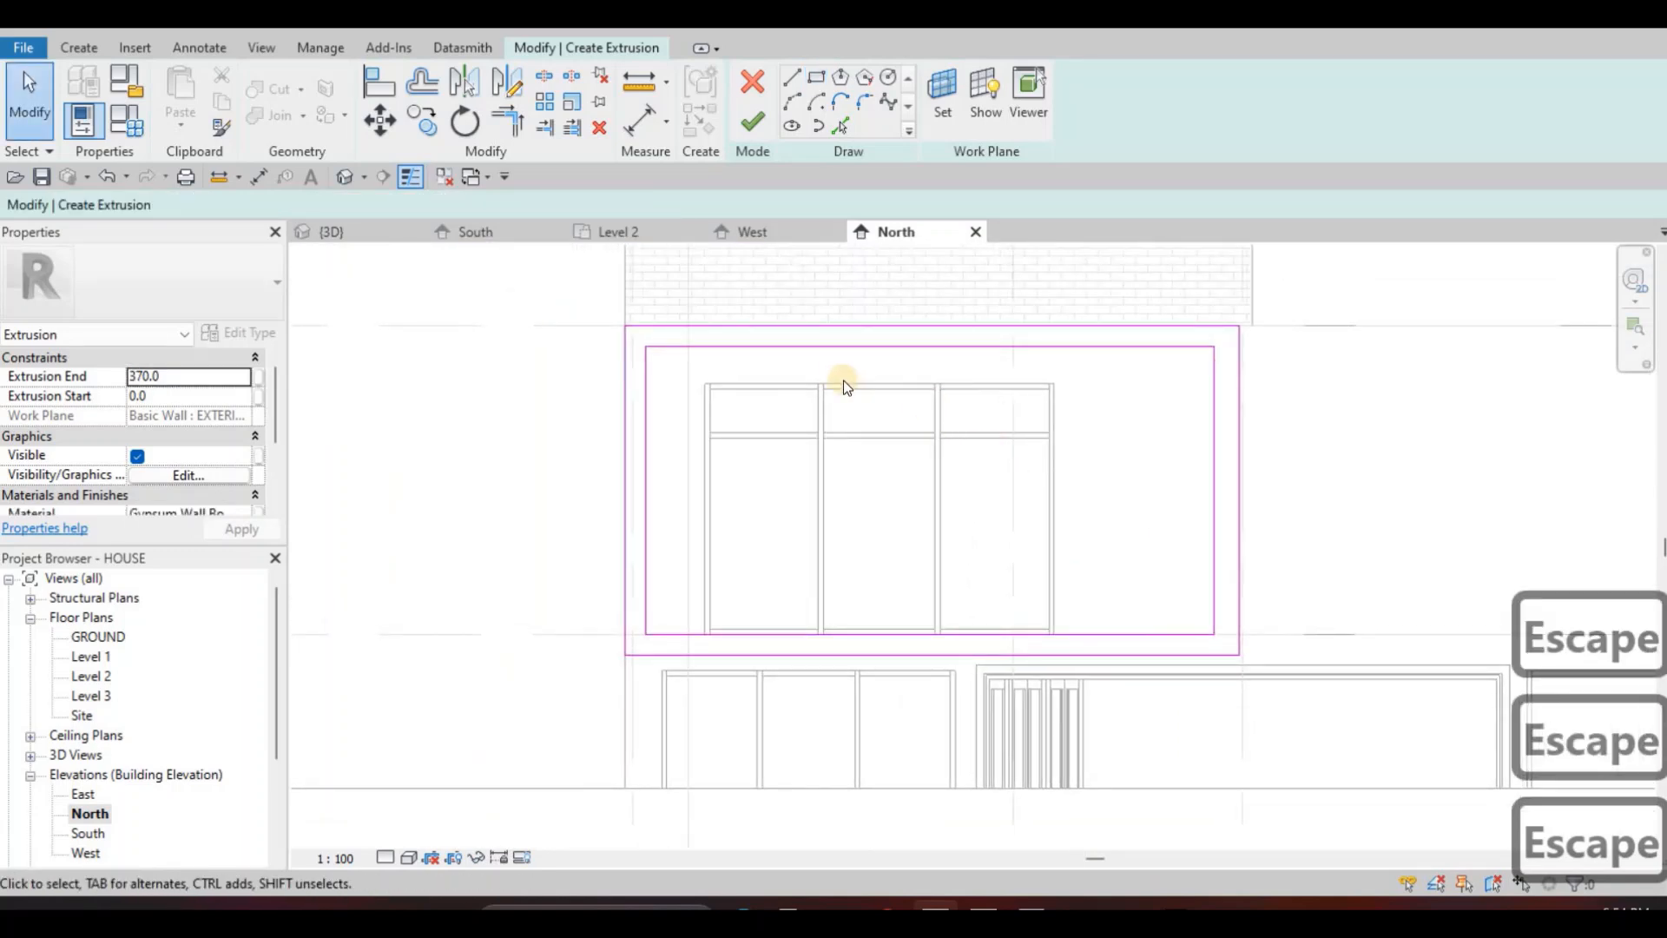
pyautogui.moveTo(844, 387); pyautogui.dragTo(858, 375, button='middle')
pyautogui.press('Escape')
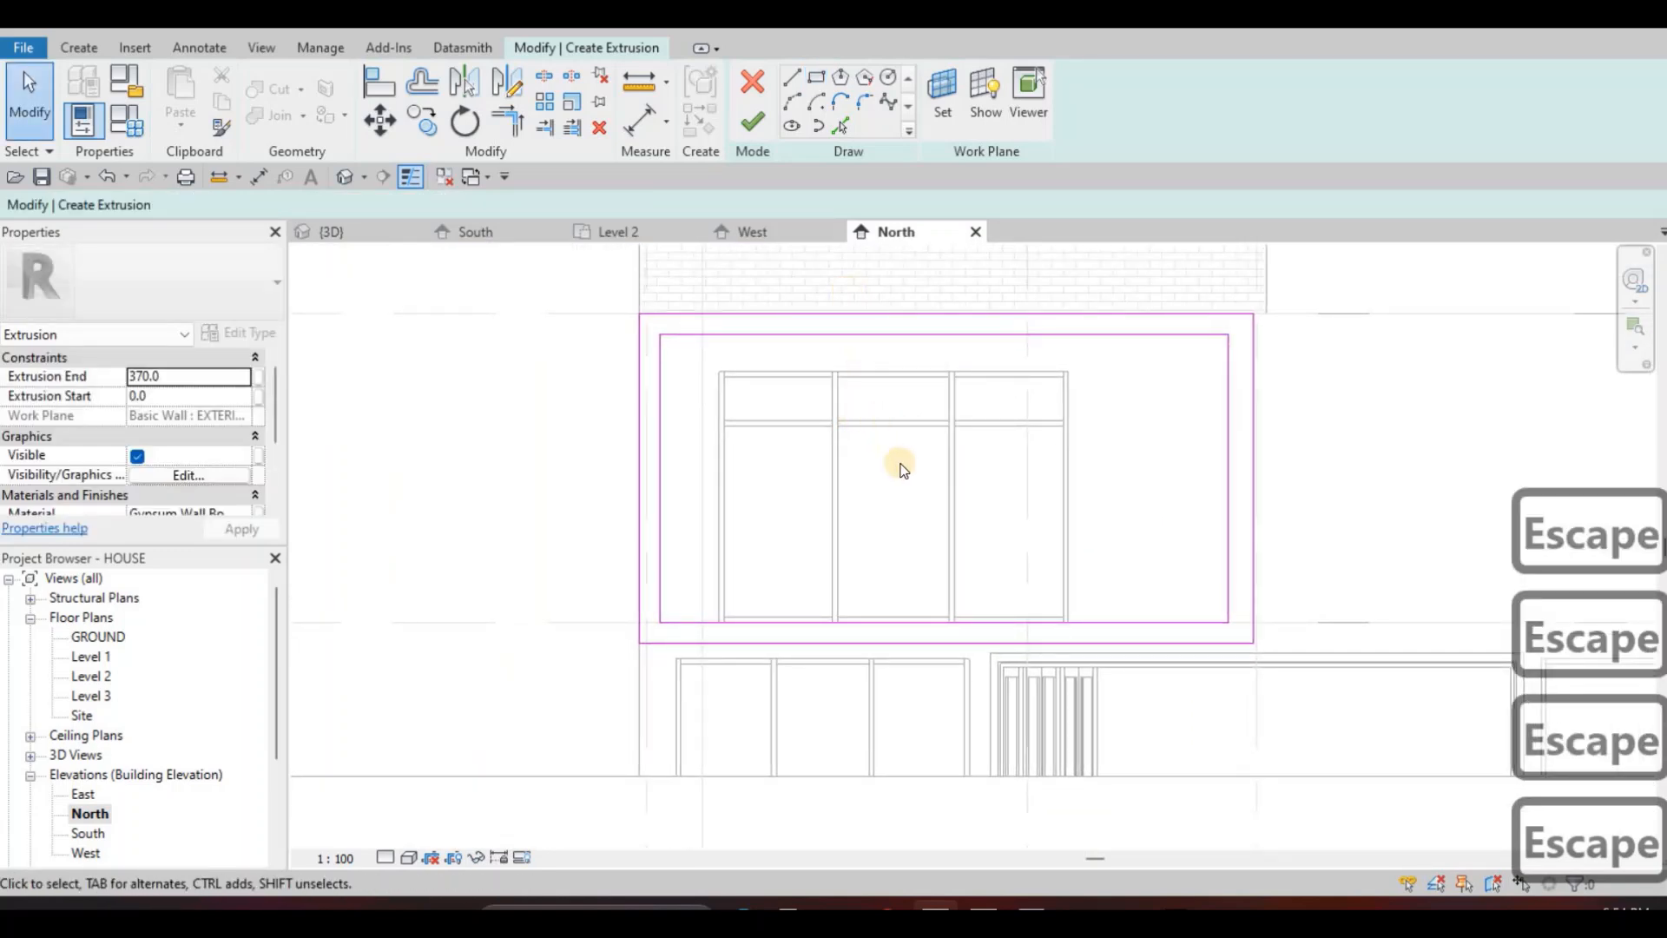
# Try to set the inner rectangle's top line 300 mm below the outer one and undo the change.
pyautogui.scroll(-1, 1007, 512)
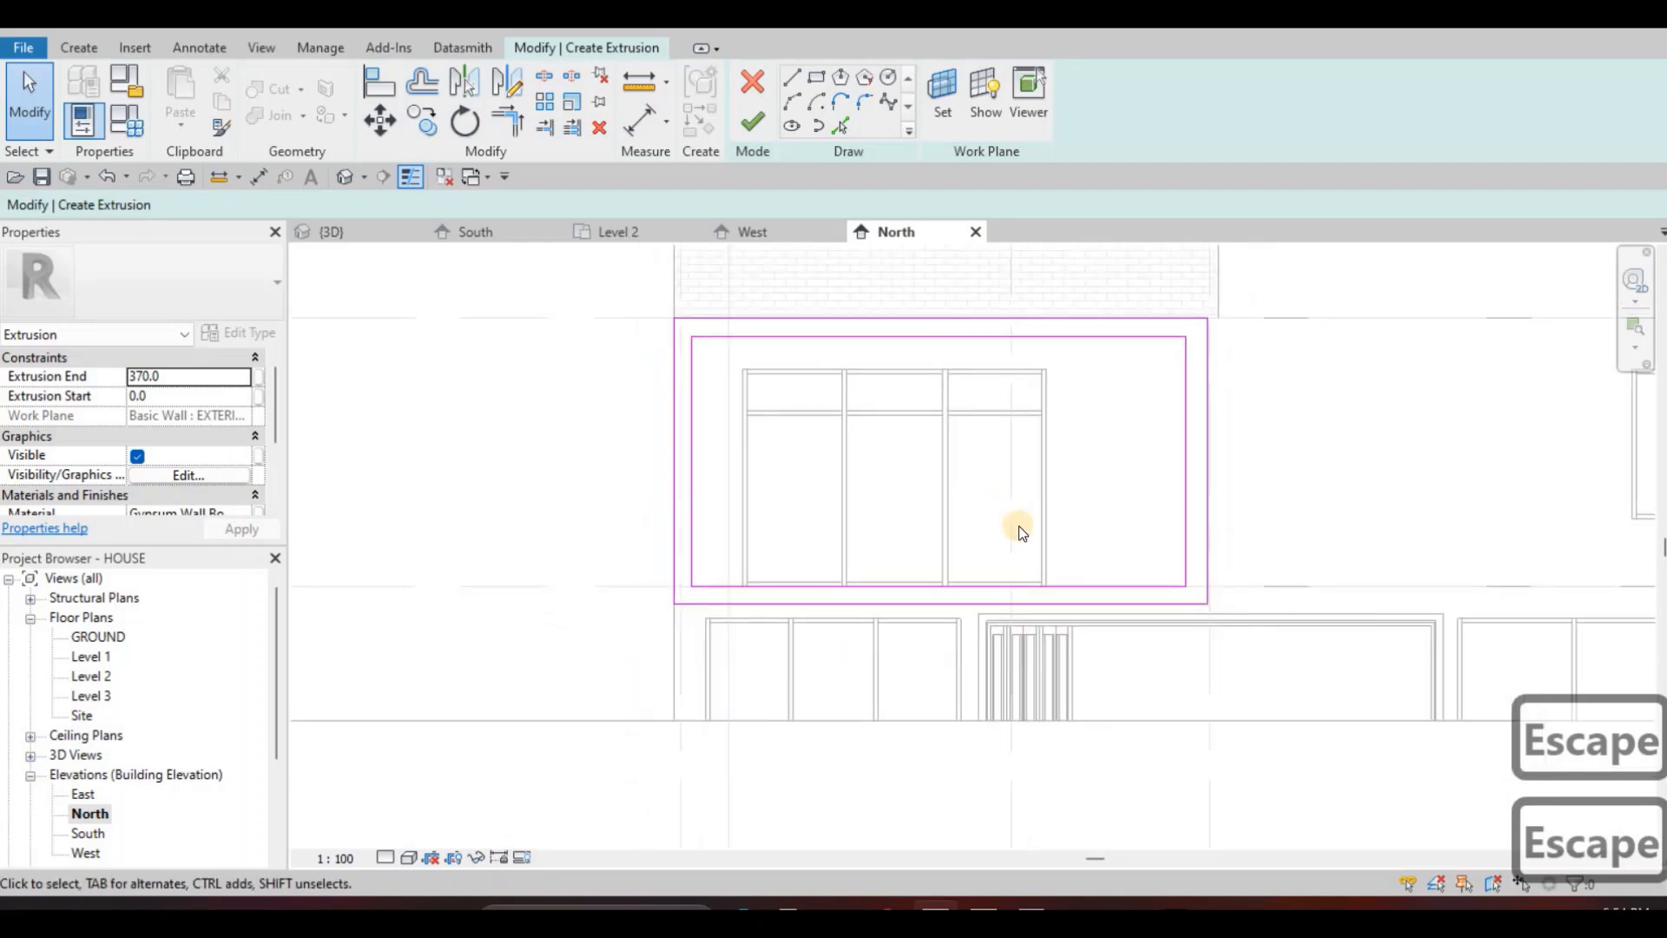
pyautogui.moveTo(1020, 532); pyautogui.dragTo(965, 514, button='middle')
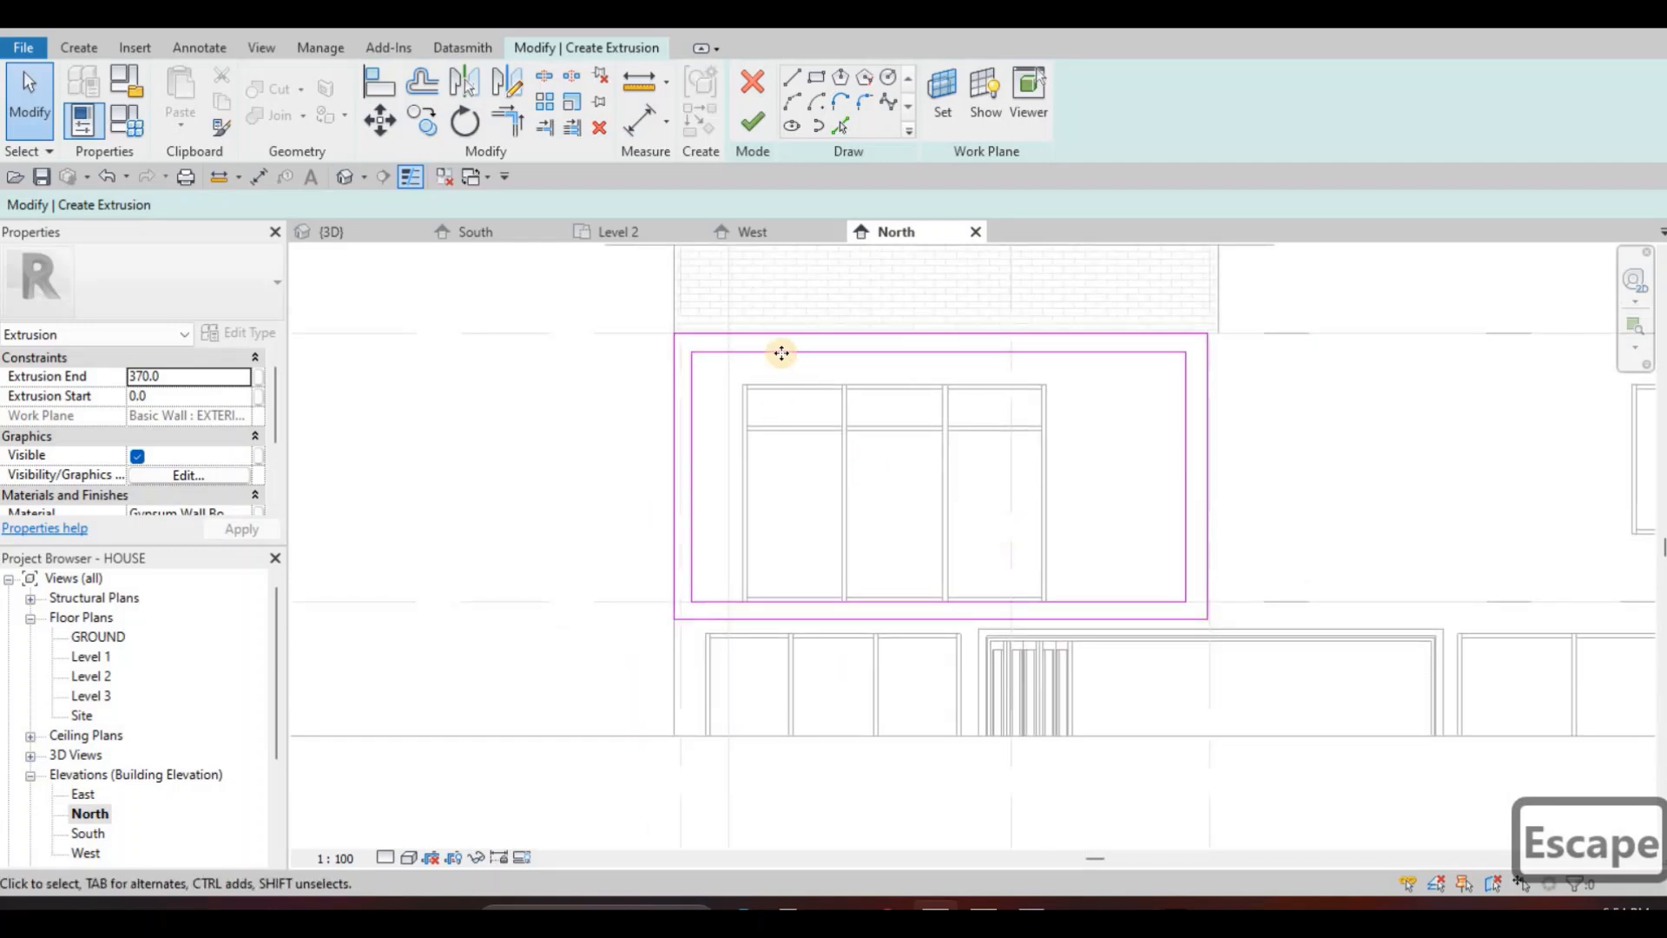
pyautogui.click(781, 352)
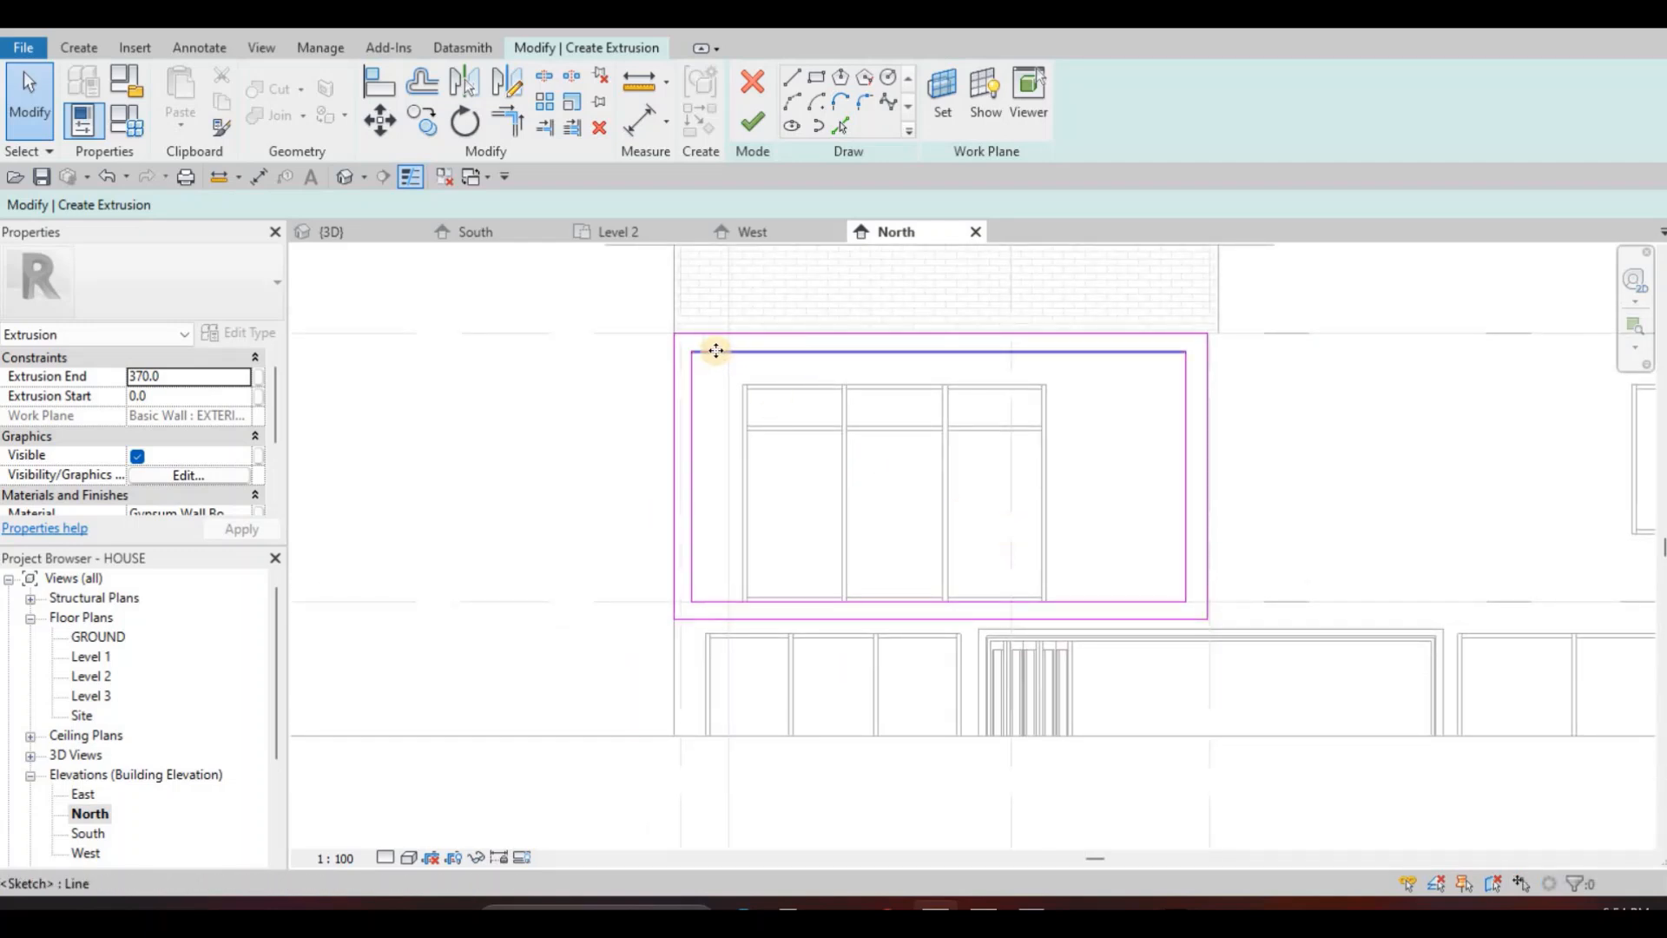
pyautogui.click(665, 366)
pyautogui.write('300')
pyautogui.press('Return')
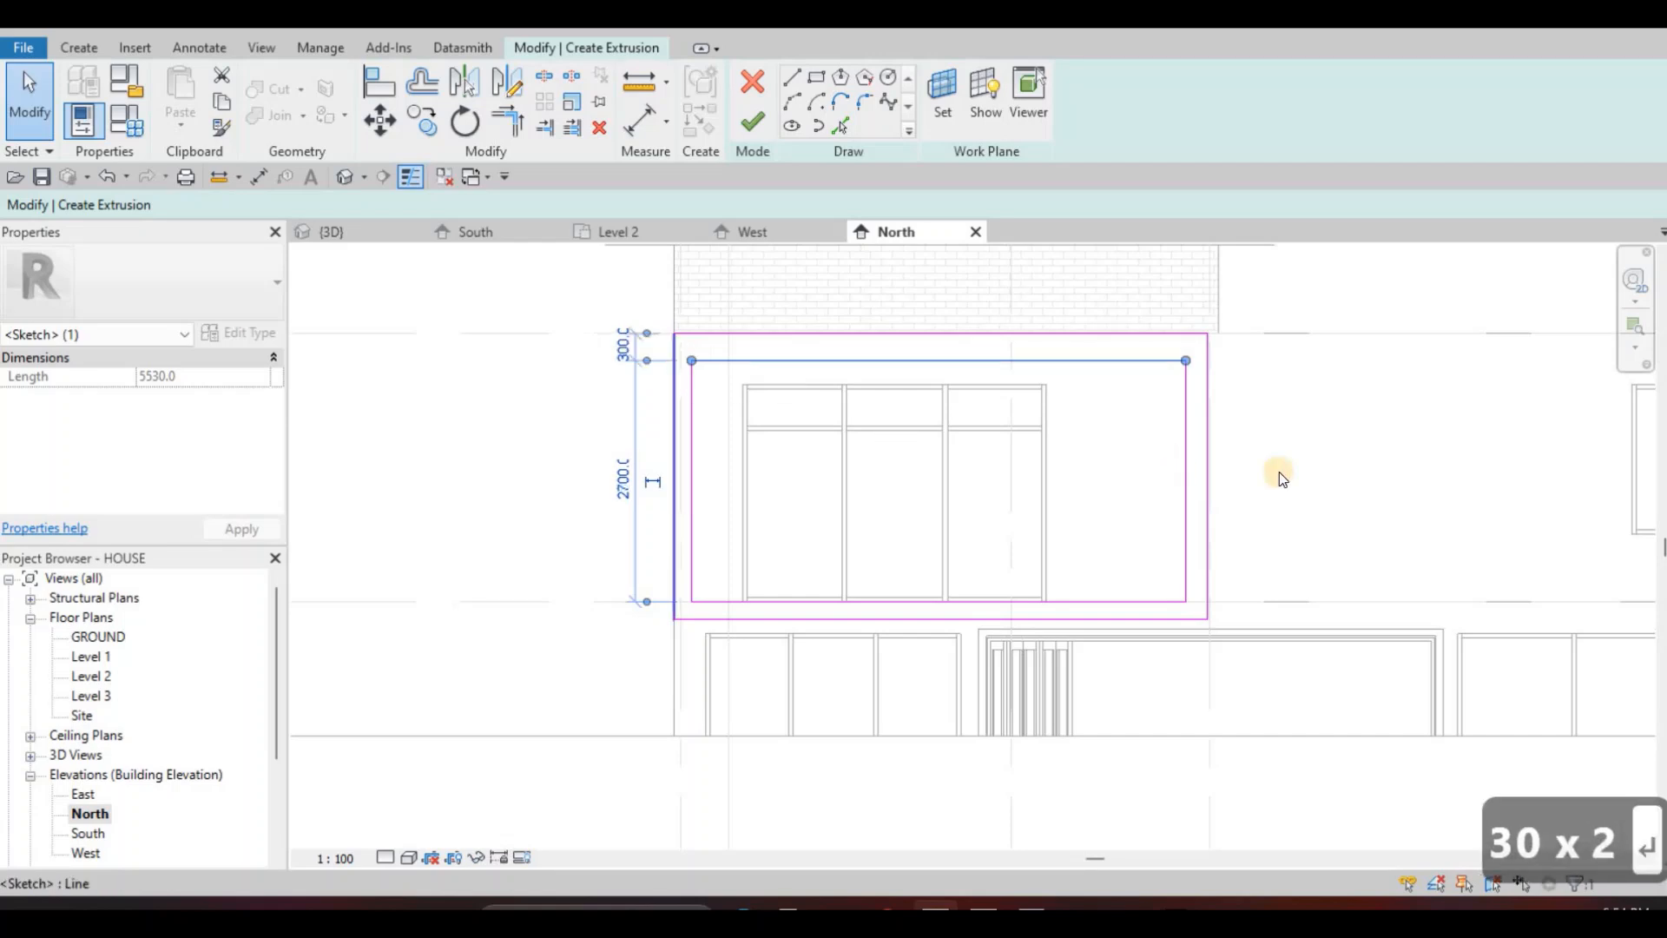
pyautogui.press('Escape')
pyautogui.press('Escape')
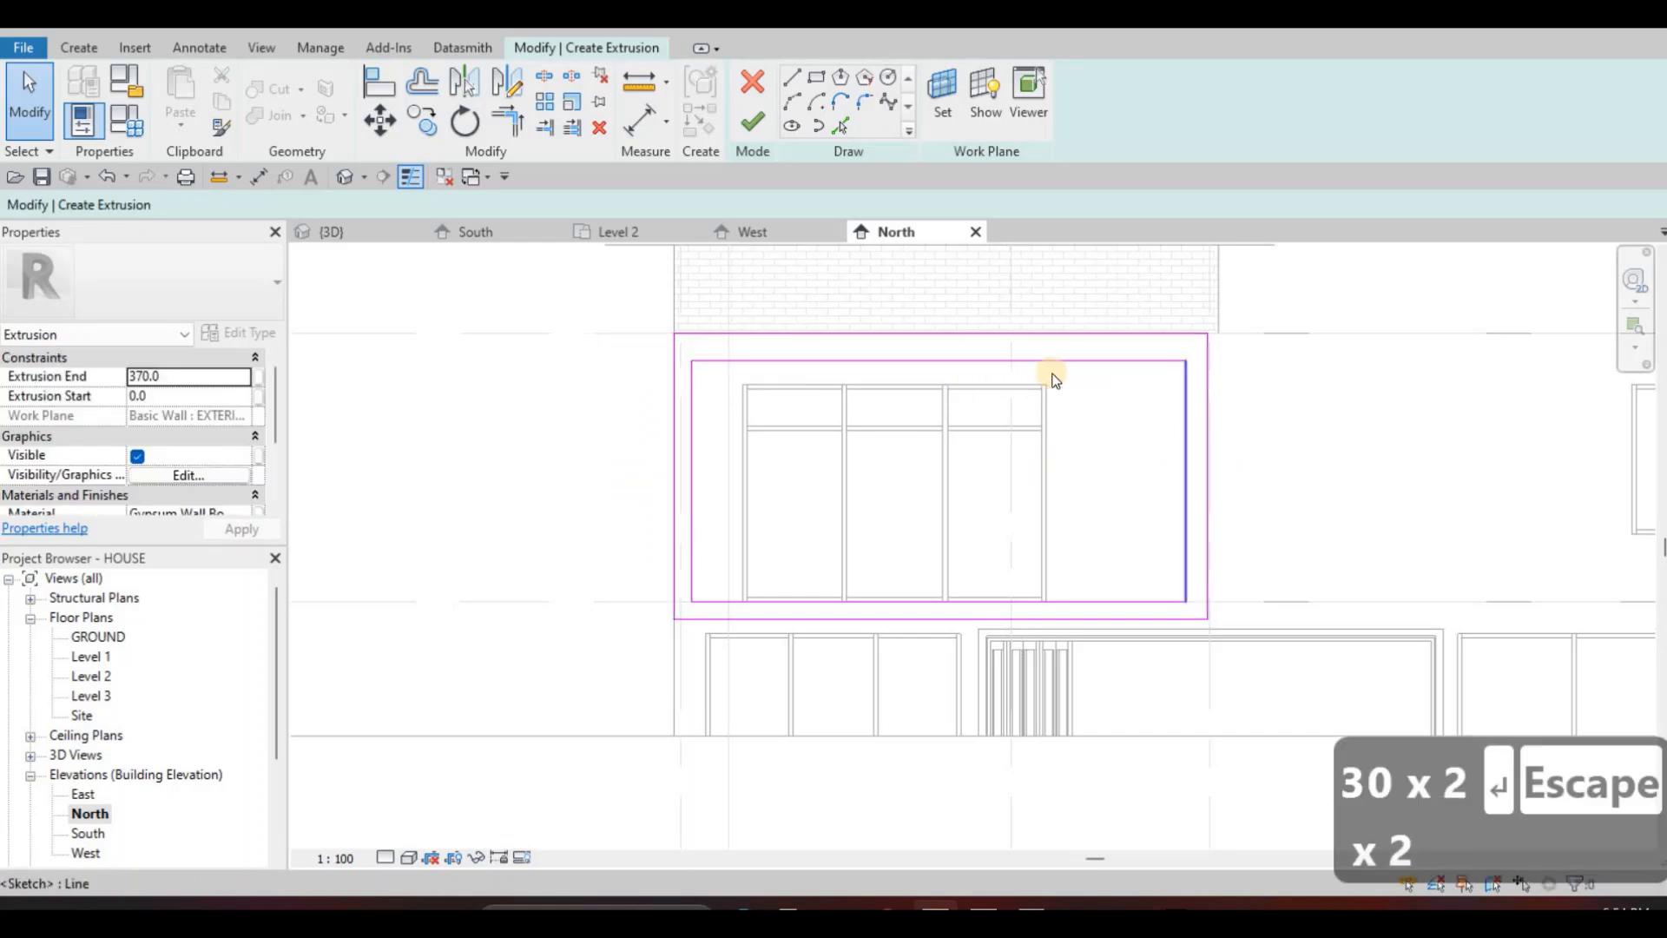
pyautogui.hotkey('ctrl', 'z')
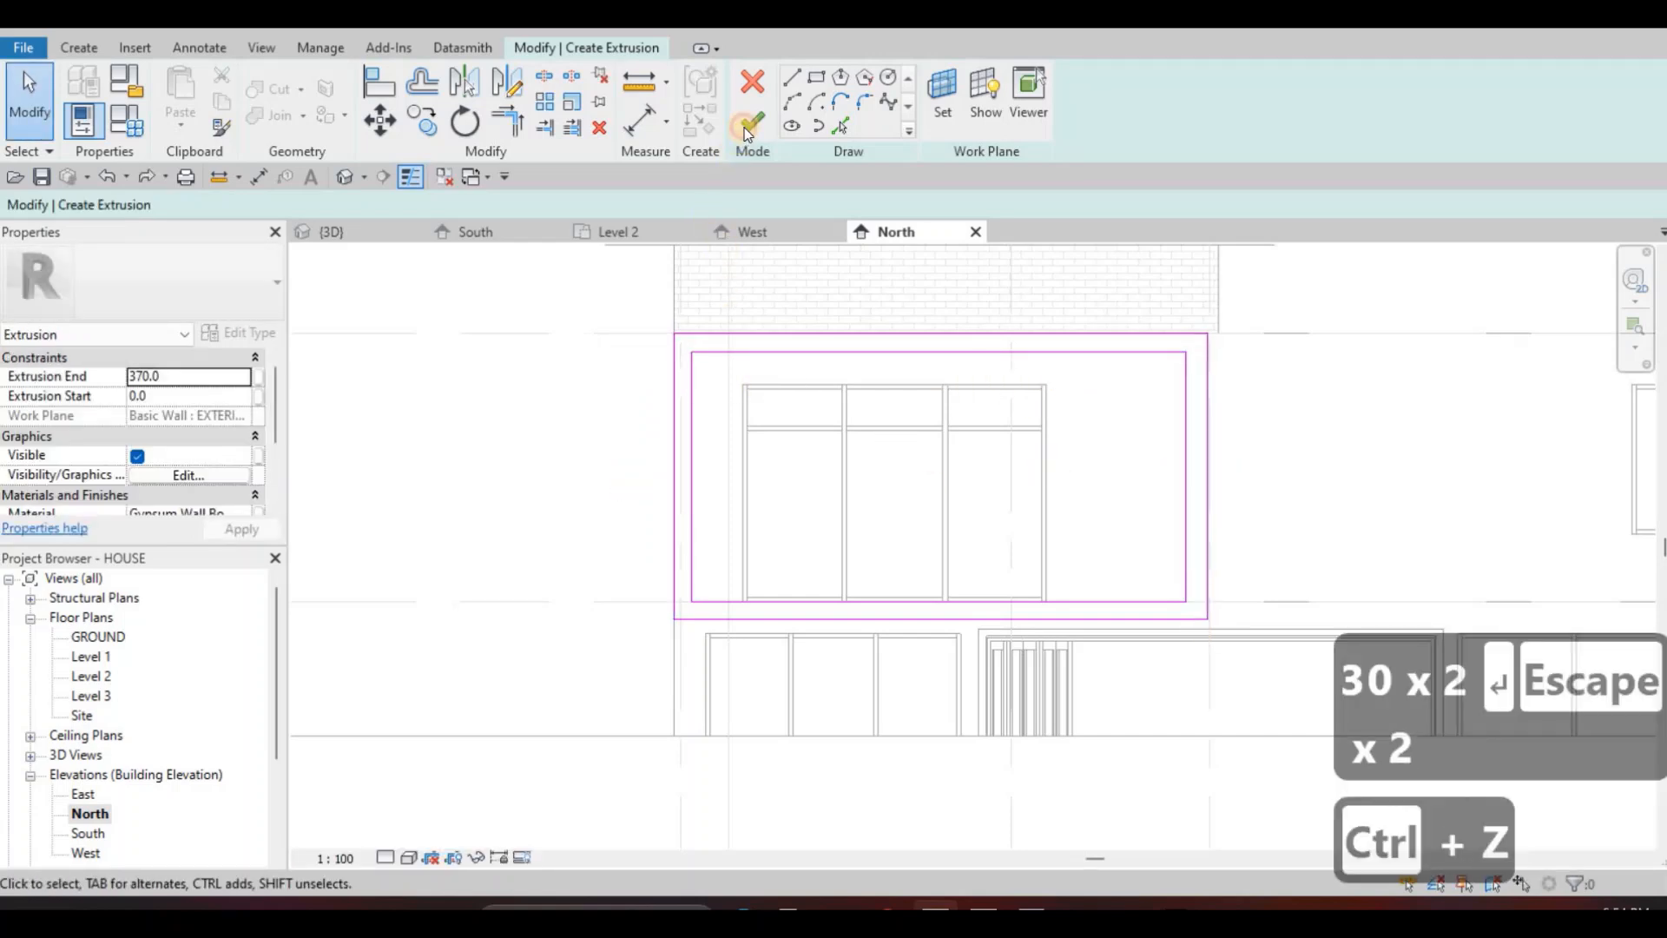
# Finish the frame extrusion around the upper window at 370 mm depth and view it on the back facade in 3D.
pyautogui.scroll(-1, 839, 345)
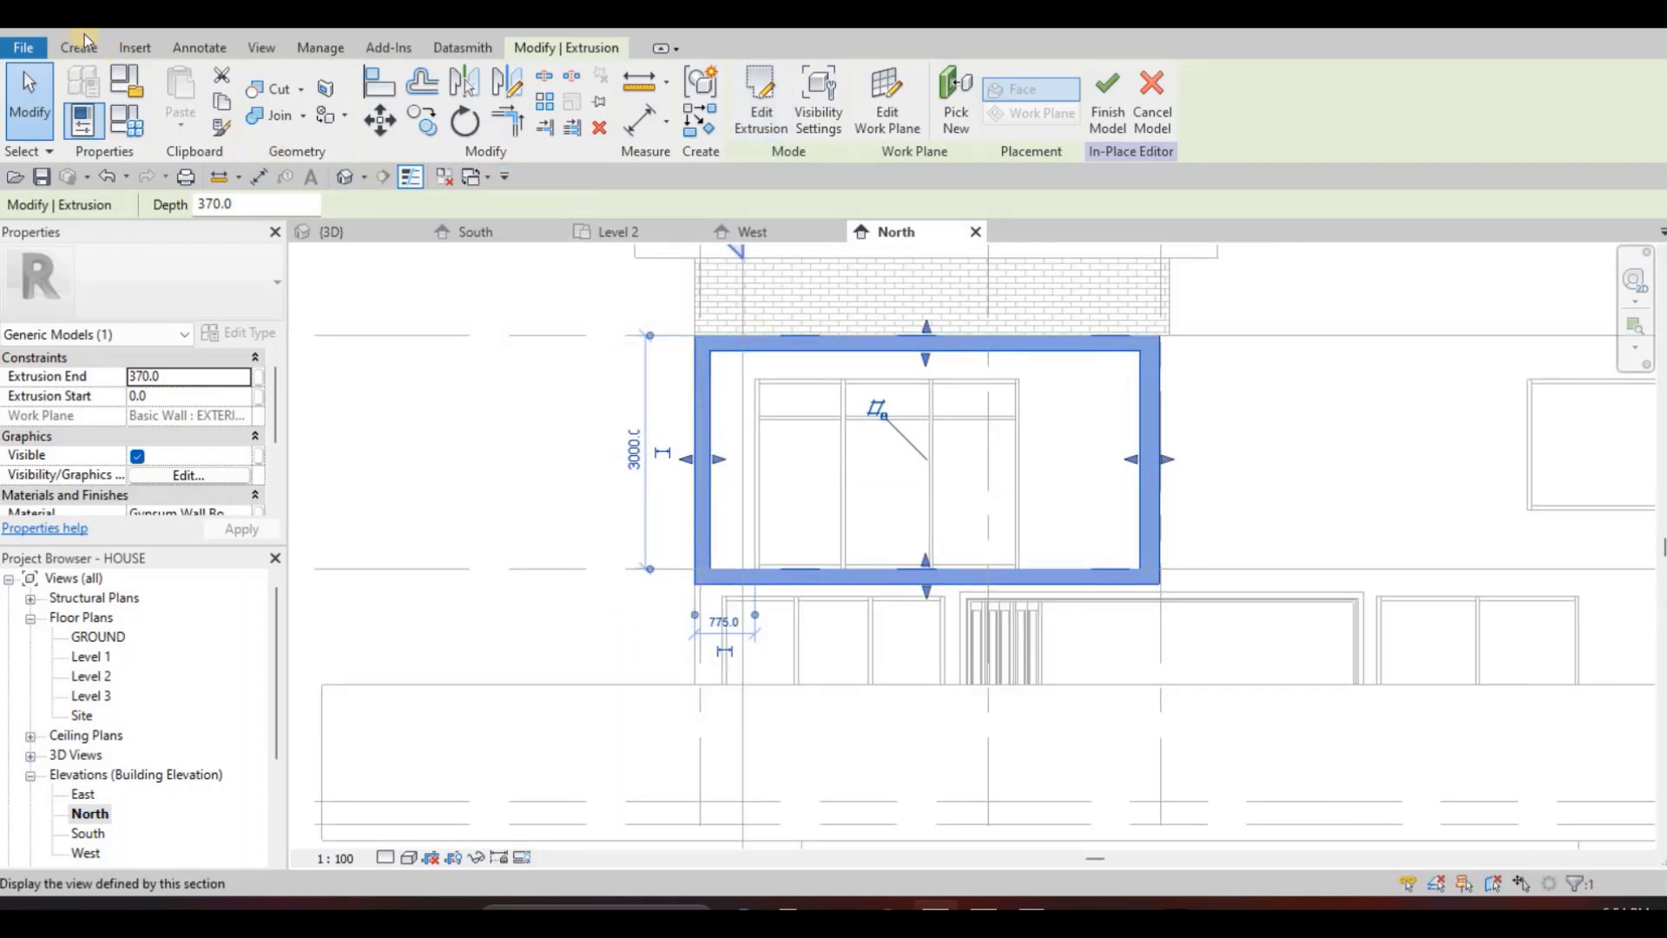
pyautogui.click(423, 137)
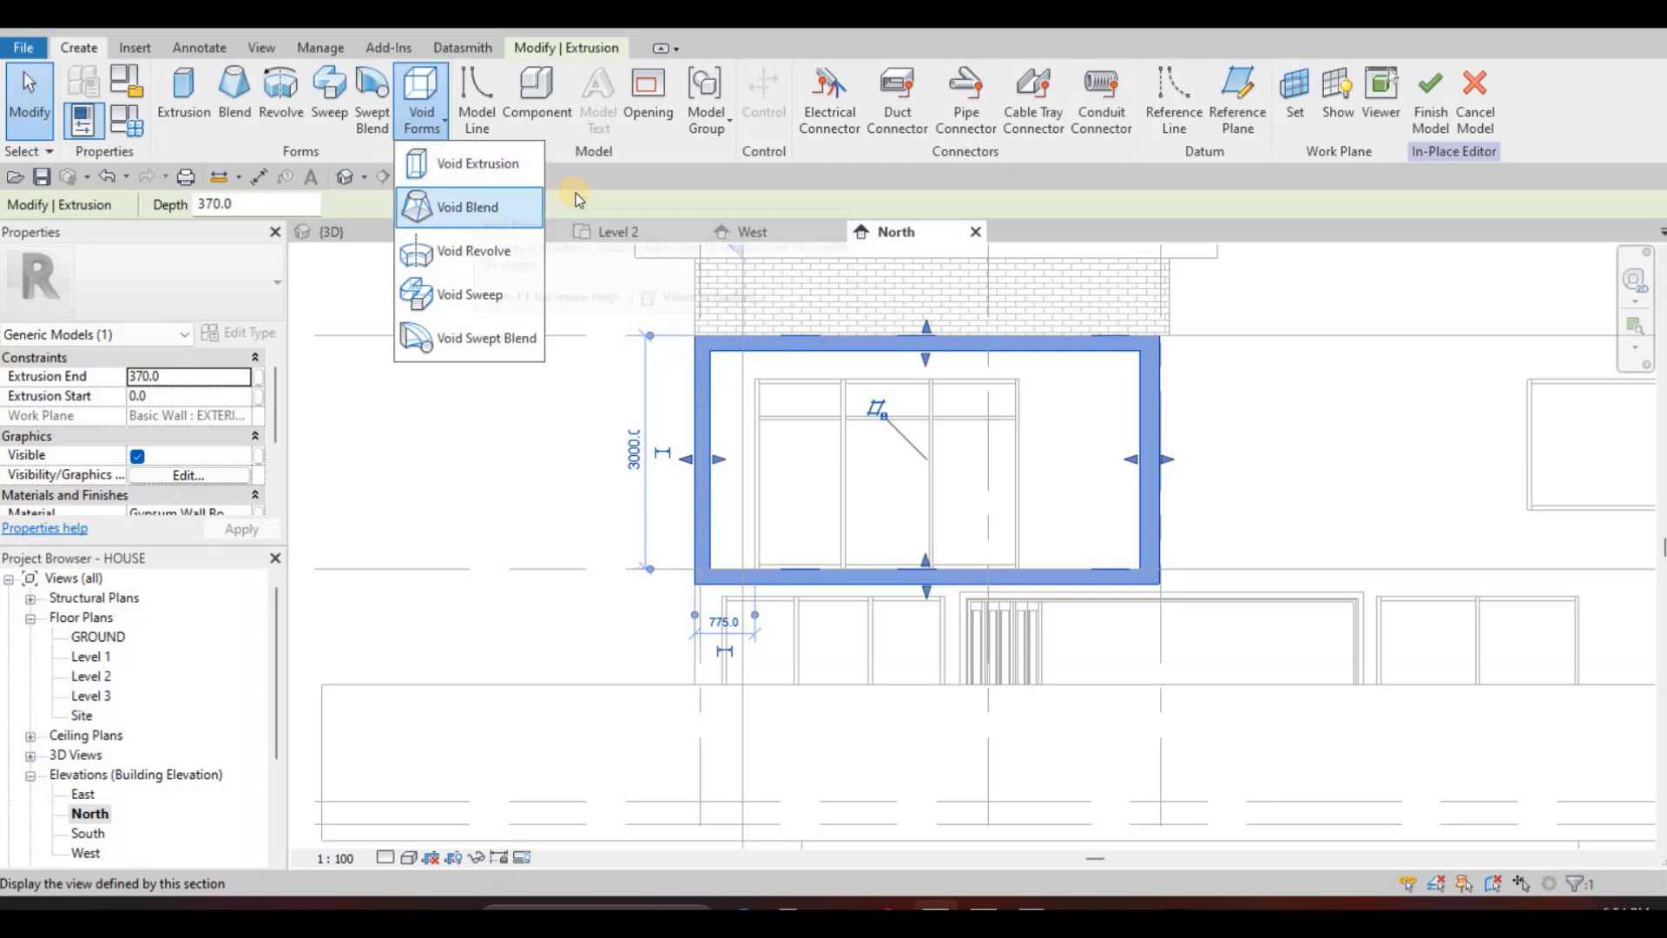
pyautogui.press('Escape')
pyautogui.press('Escape')
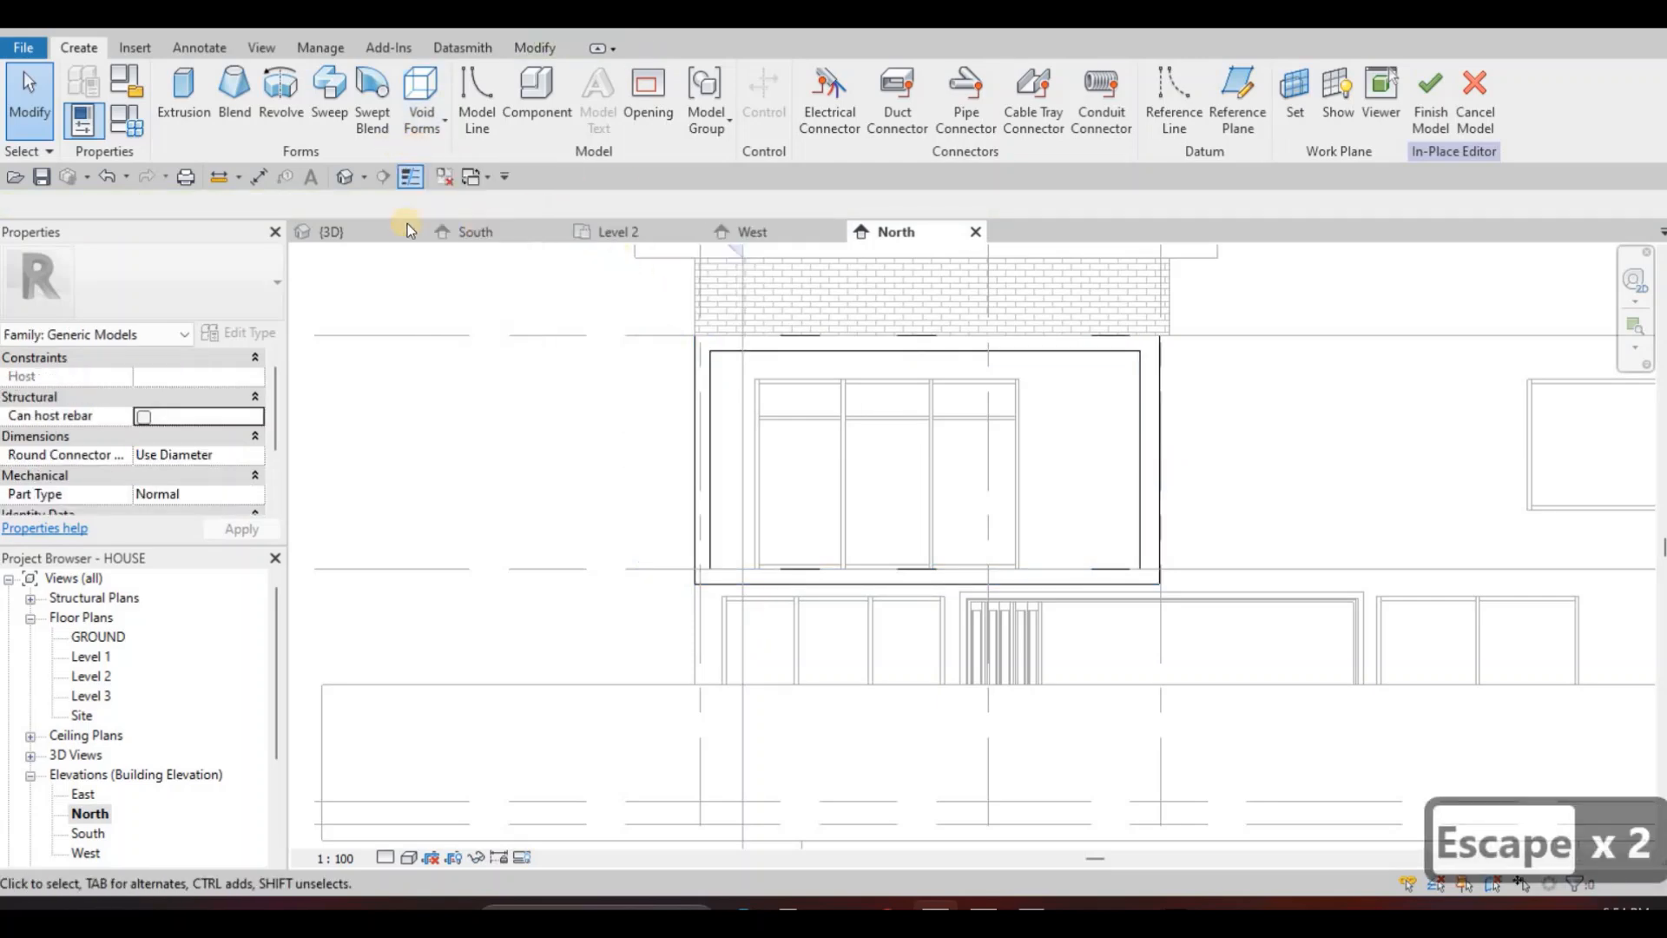
pyautogui.click(356, 232)
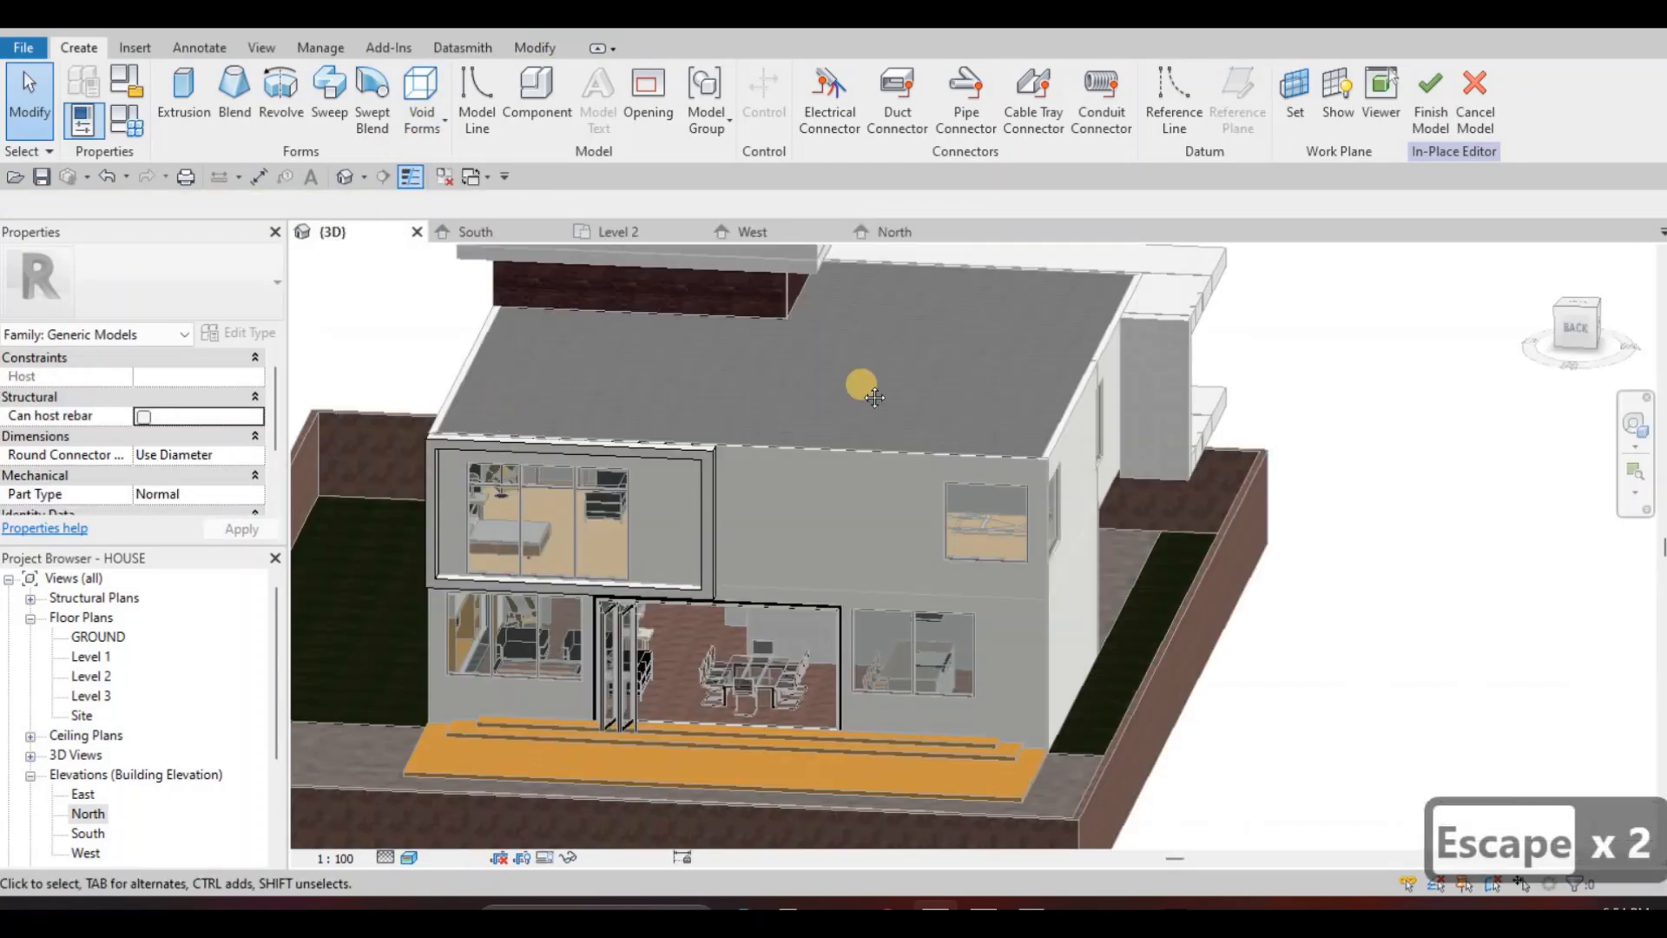
pyautogui.keyDown('shift'); pyautogui.moveTo(846, 259); pyautogui.dragTo(823, 295, button='middle'); pyautogui.keyUp('shift')
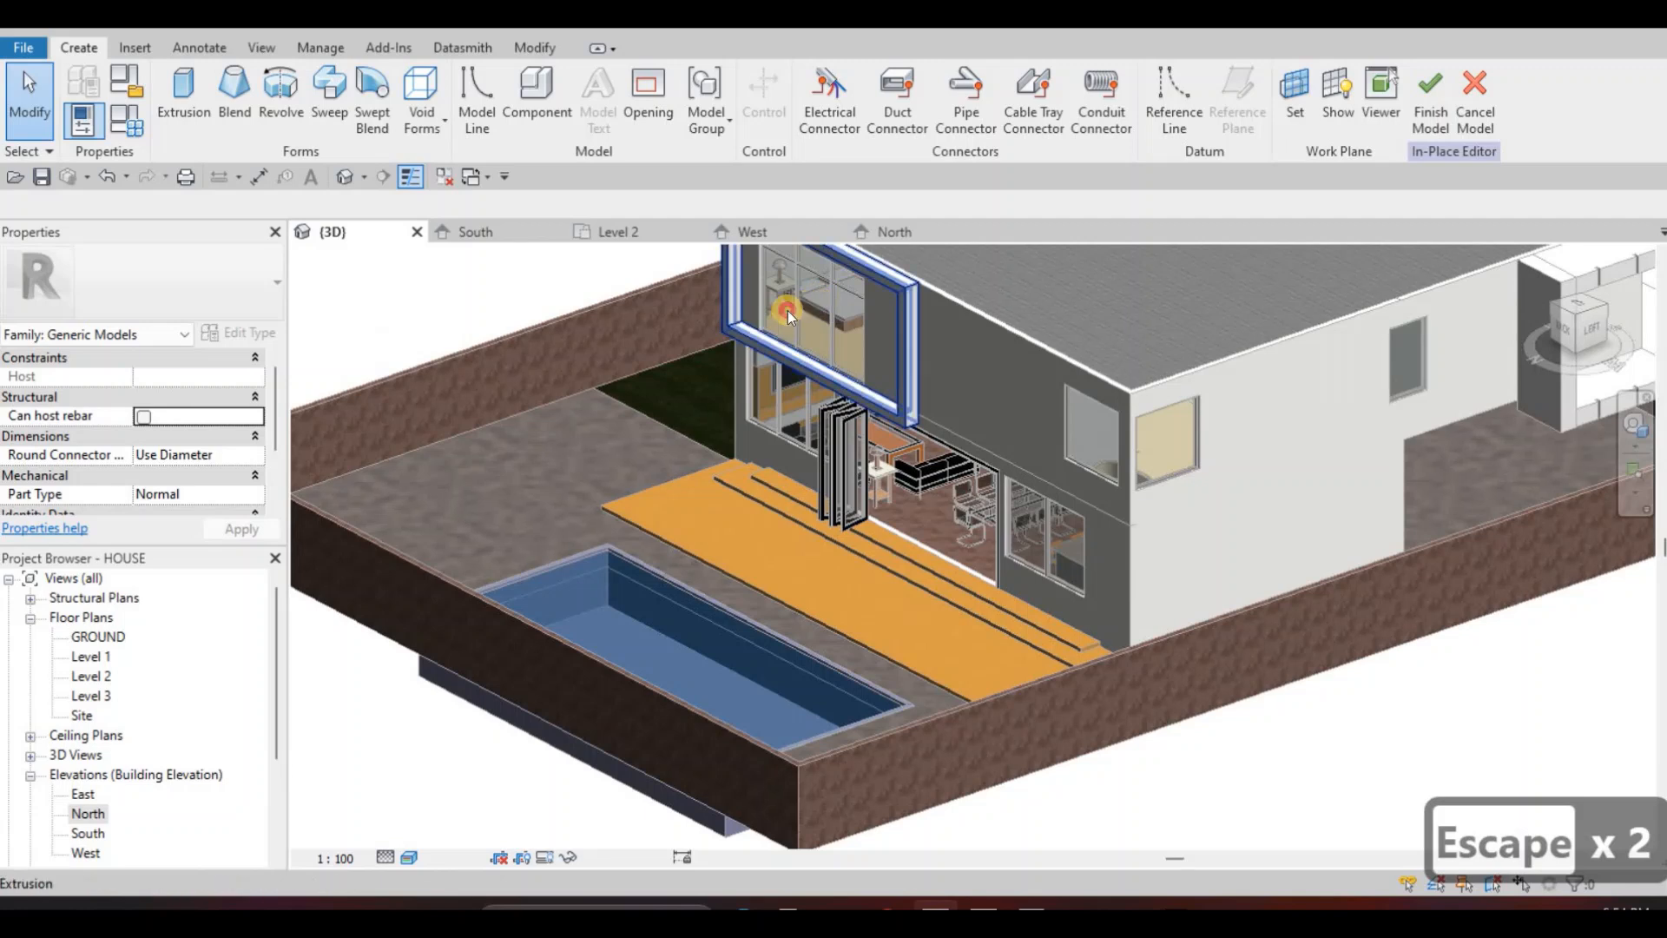
# Stretch the window frame extrusion outward from the north facade to a depth of about 1637 mm, fine-tuning it in the Level 2 plan.
pyautogui.click(788, 310)
pyautogui.moveTo(771, 319); pyautogui.dragTo(105, 684)
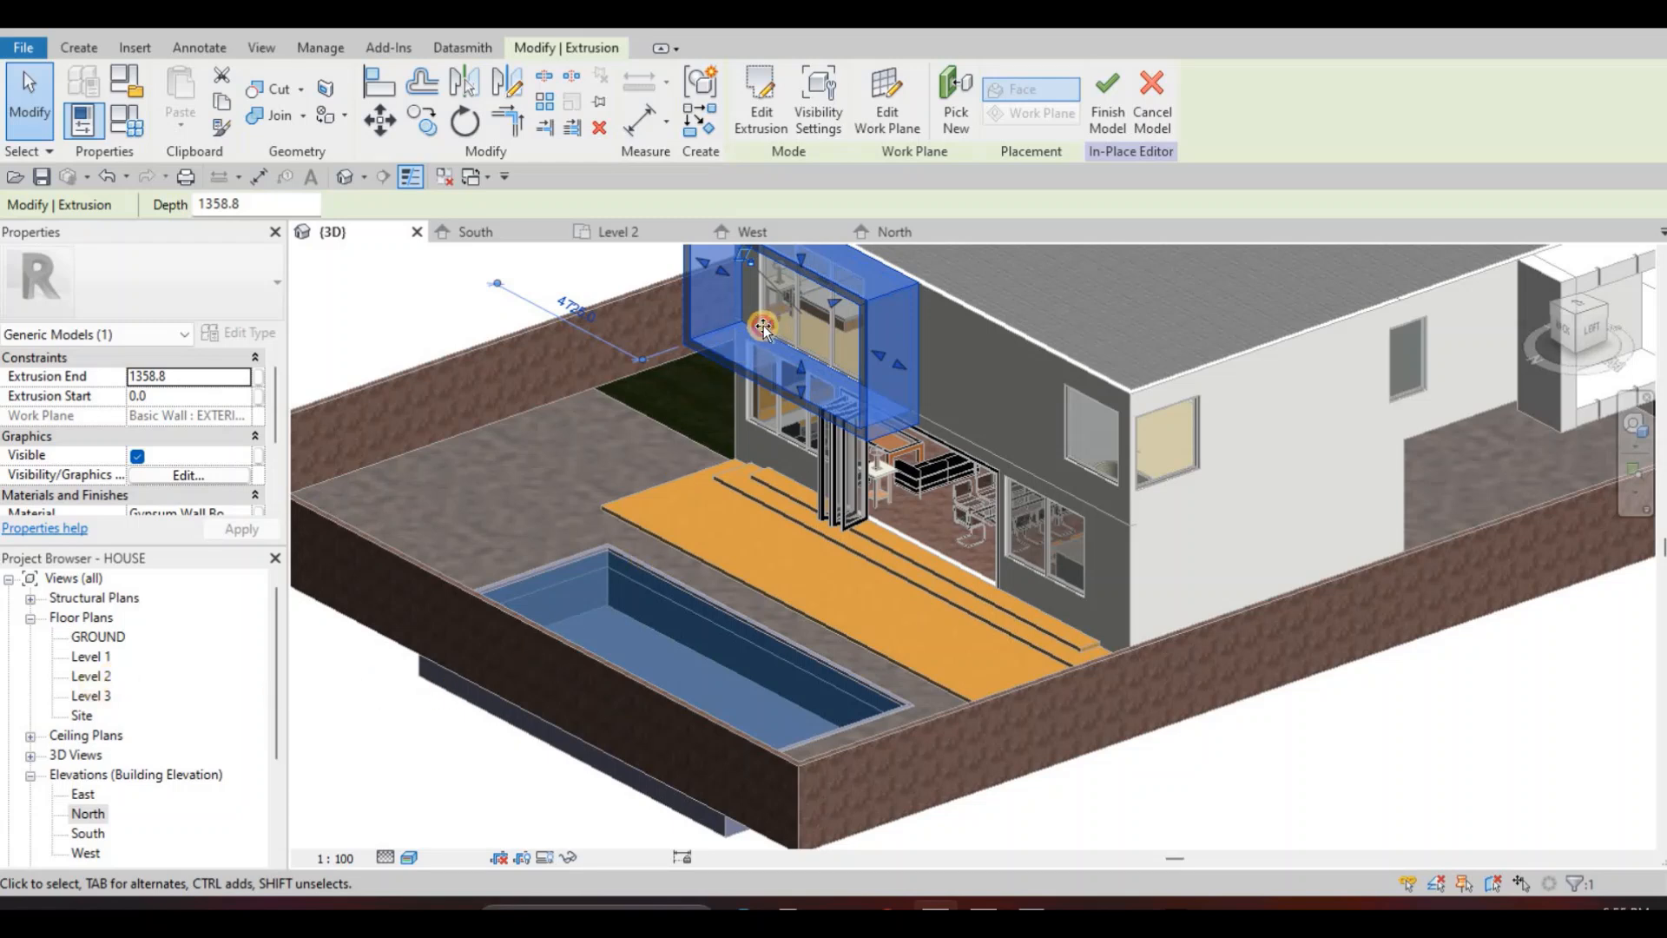
pyautogui.moveTo(769, 325); pyautogui.dragTo(753, 330)
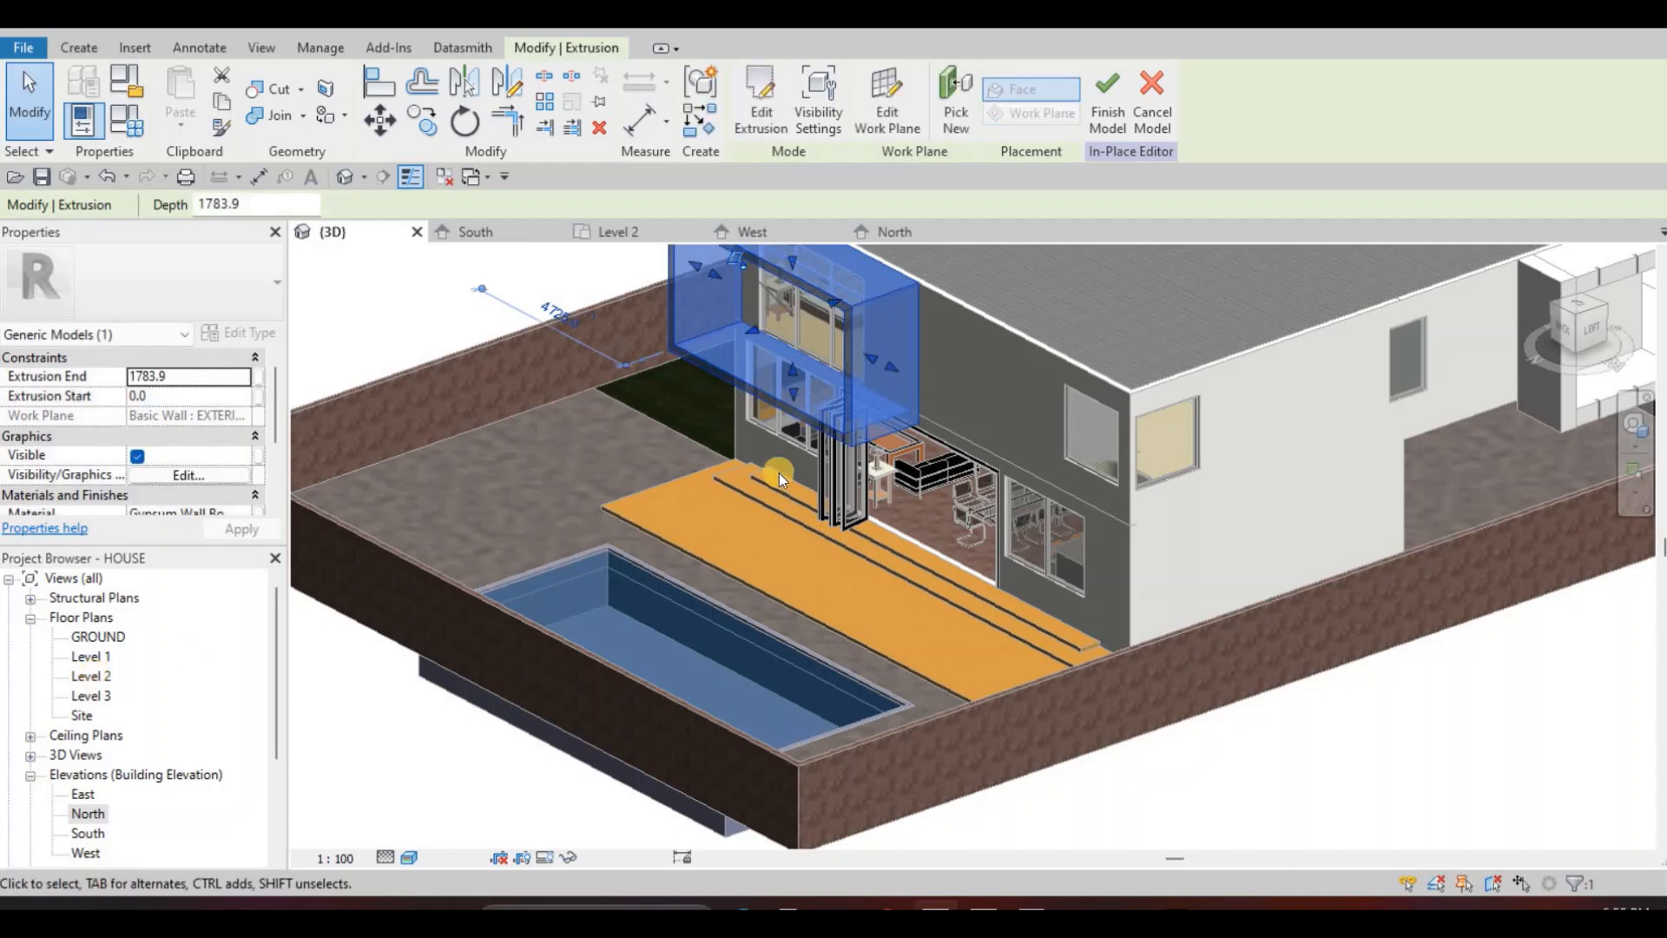
pyautogui.click(618, 232)
pyautogui.scroll(-2, 908, 595)
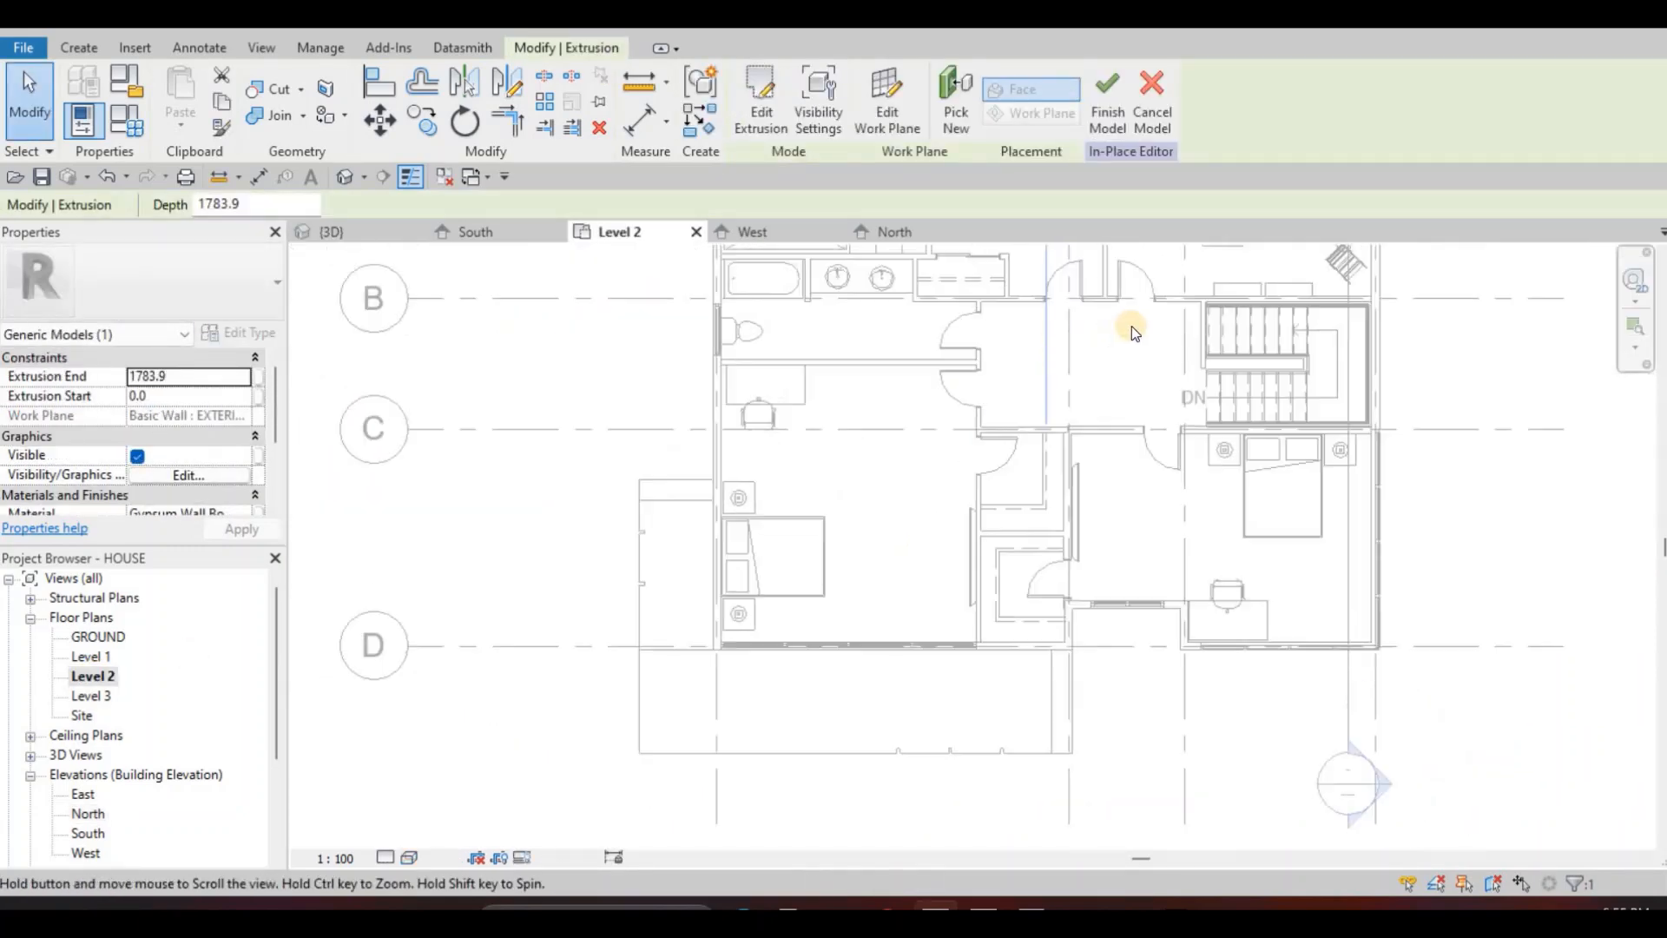
pyautogui.moveTo(1132, 326); pyautogui.dragTo(1077, 587, button='middle')
pyautogui.moveTo(1109, 370); pyautogui.dragTo(1067, 544, button='middle')
pyautogui.scroll(1, 1107, 365)
pyautogui.moveTo(1105, 389); pyautogui.dragTo(1104, 388)
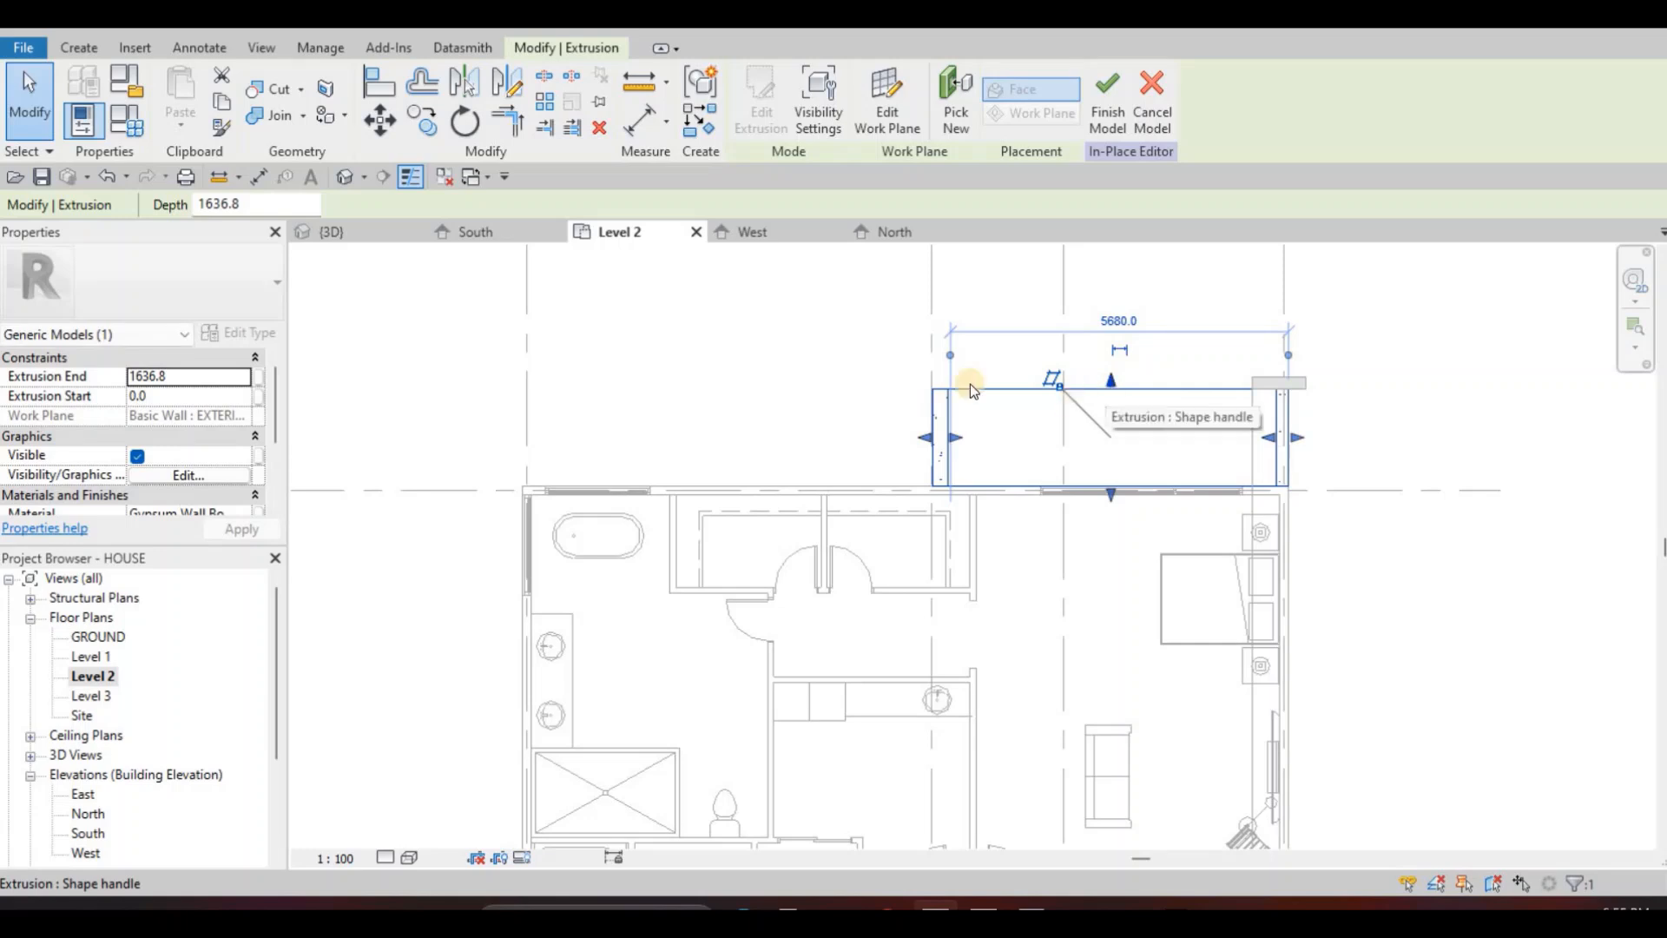
pyautogui.press('Escape')
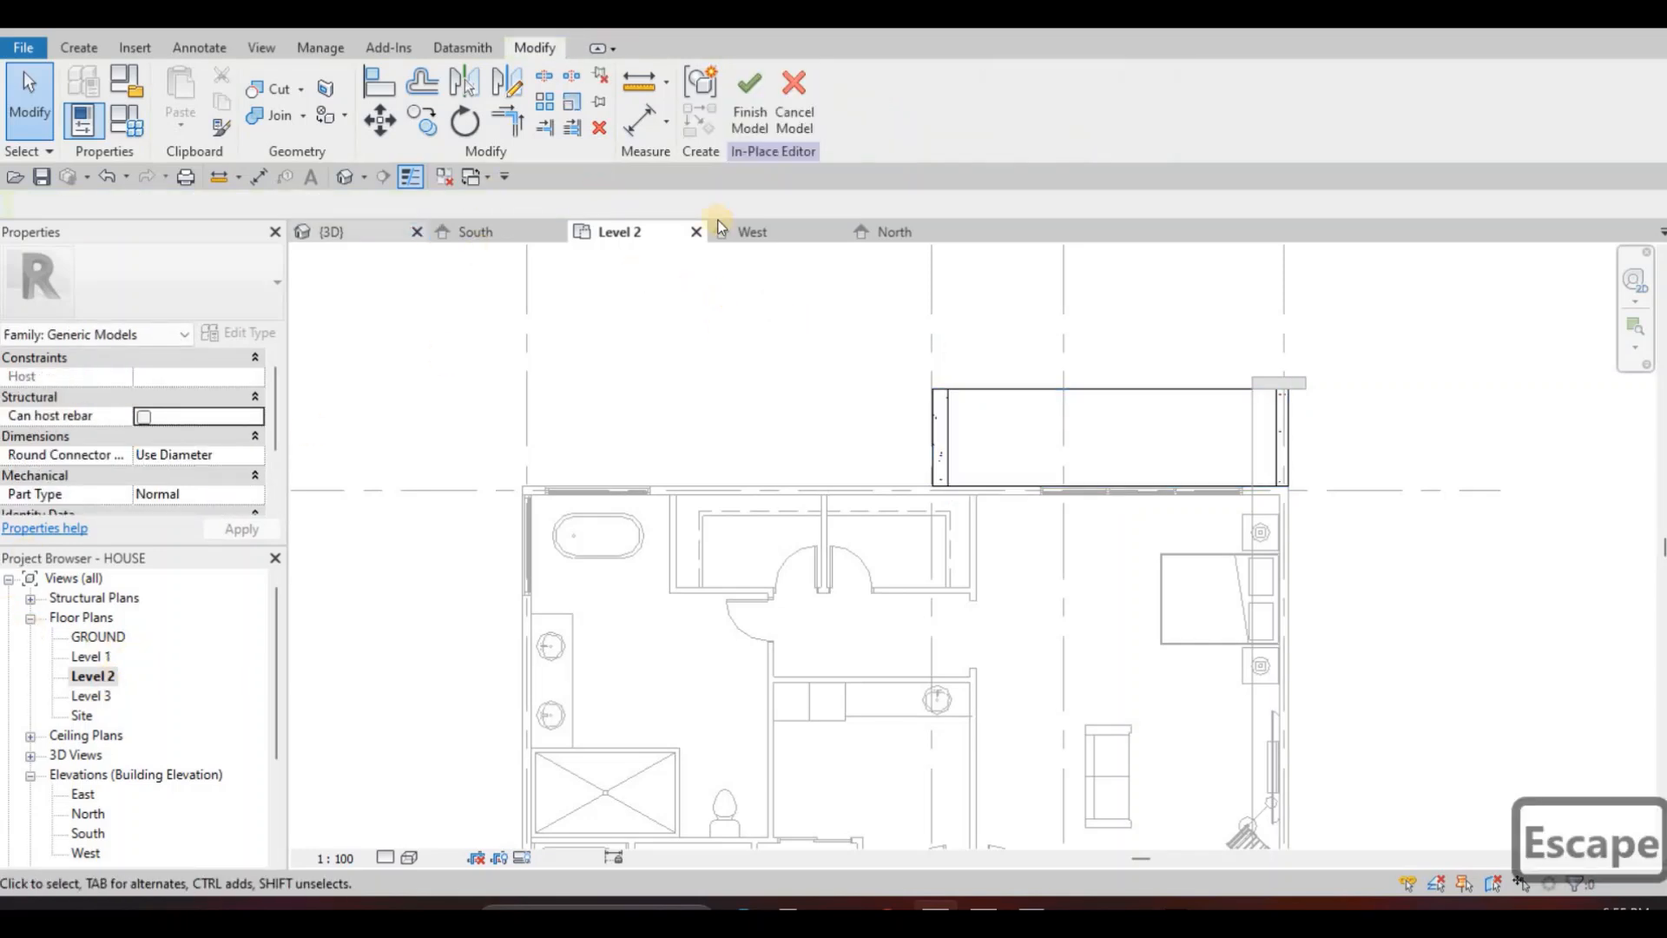
pyautogui.click(332, 232)
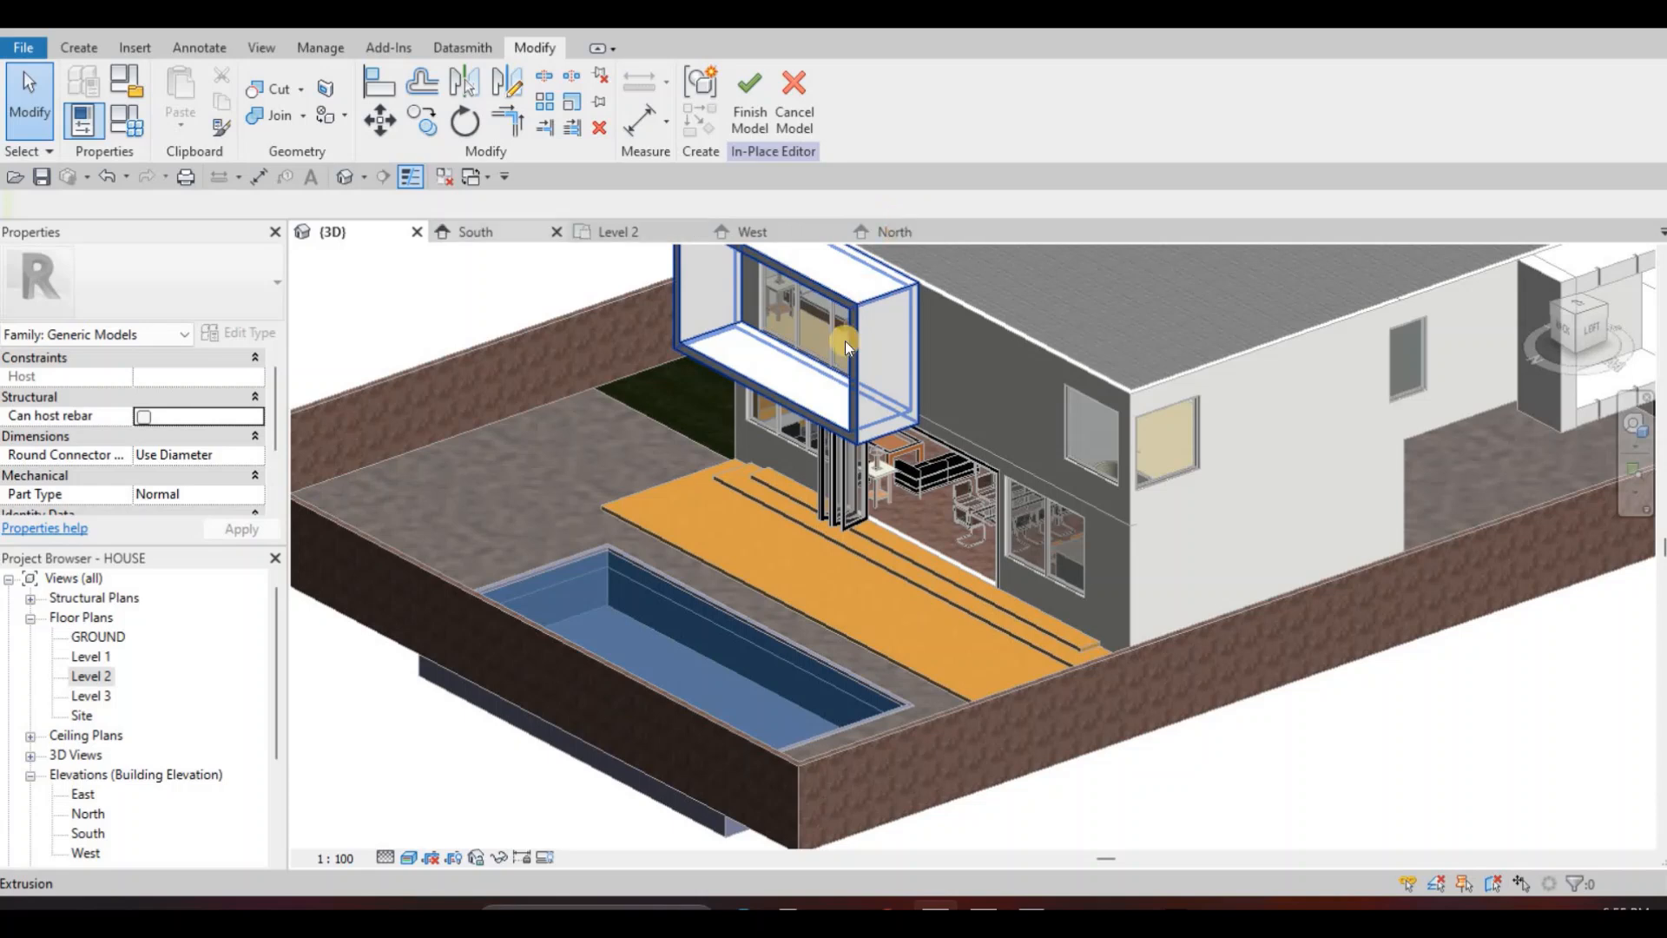
# Start a void extrusion with a rectangular sketch profile in the North elevation.
pyautogui.click(894, 232)
pyautogui.press('Escape')
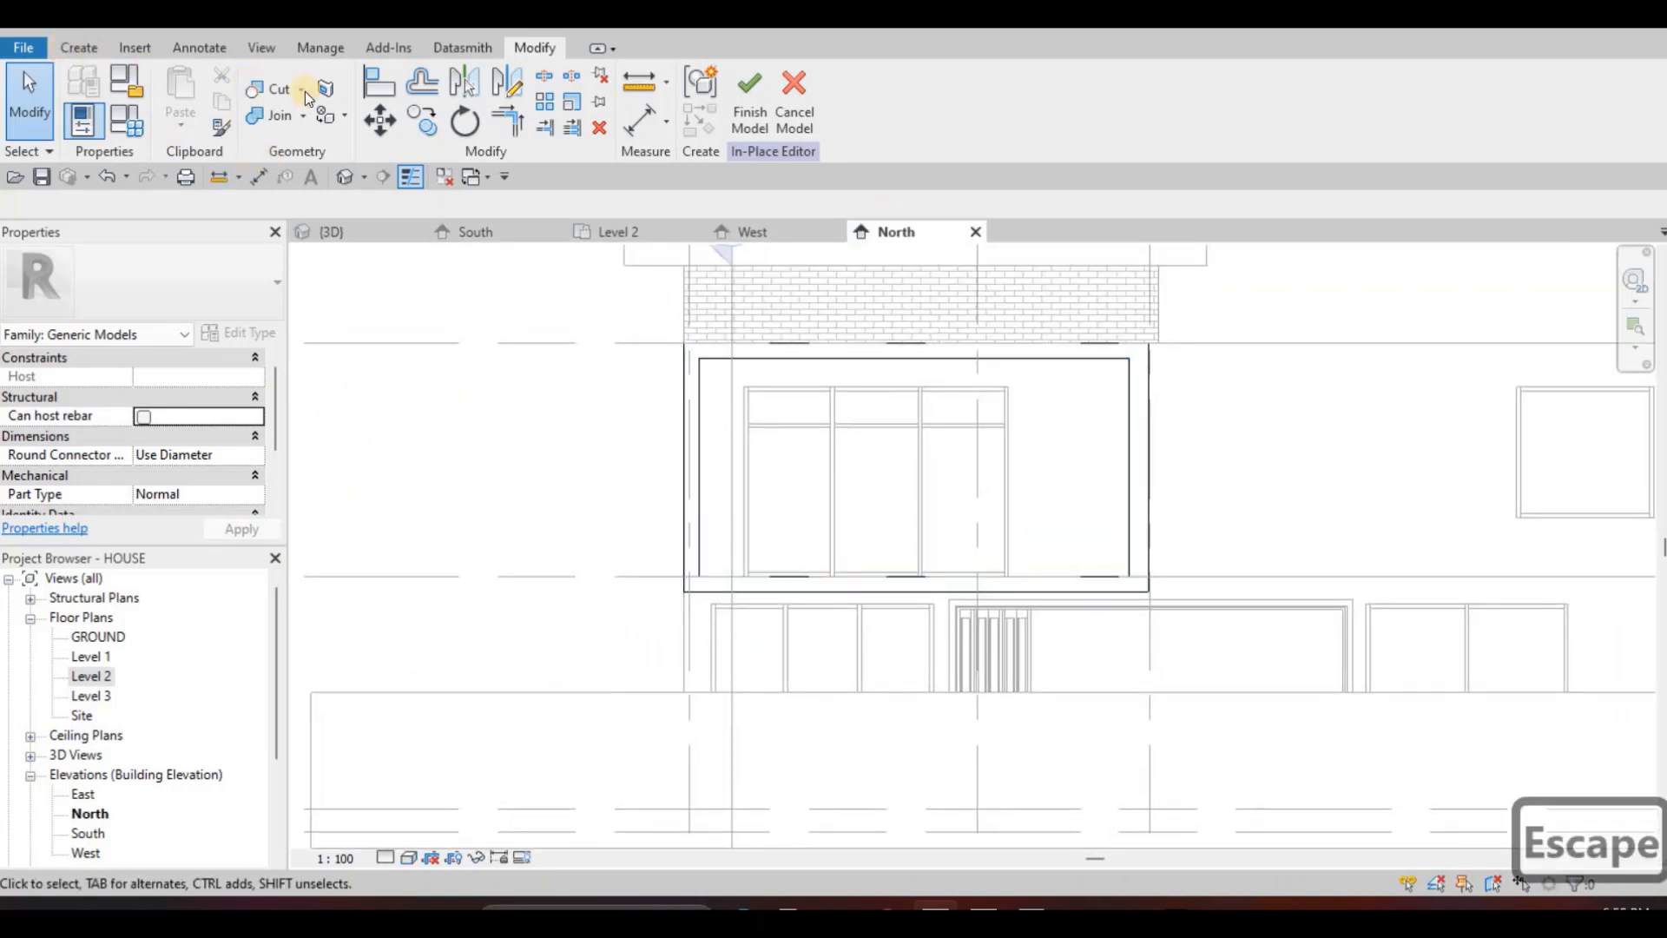
pyautogui.click(423, 118)
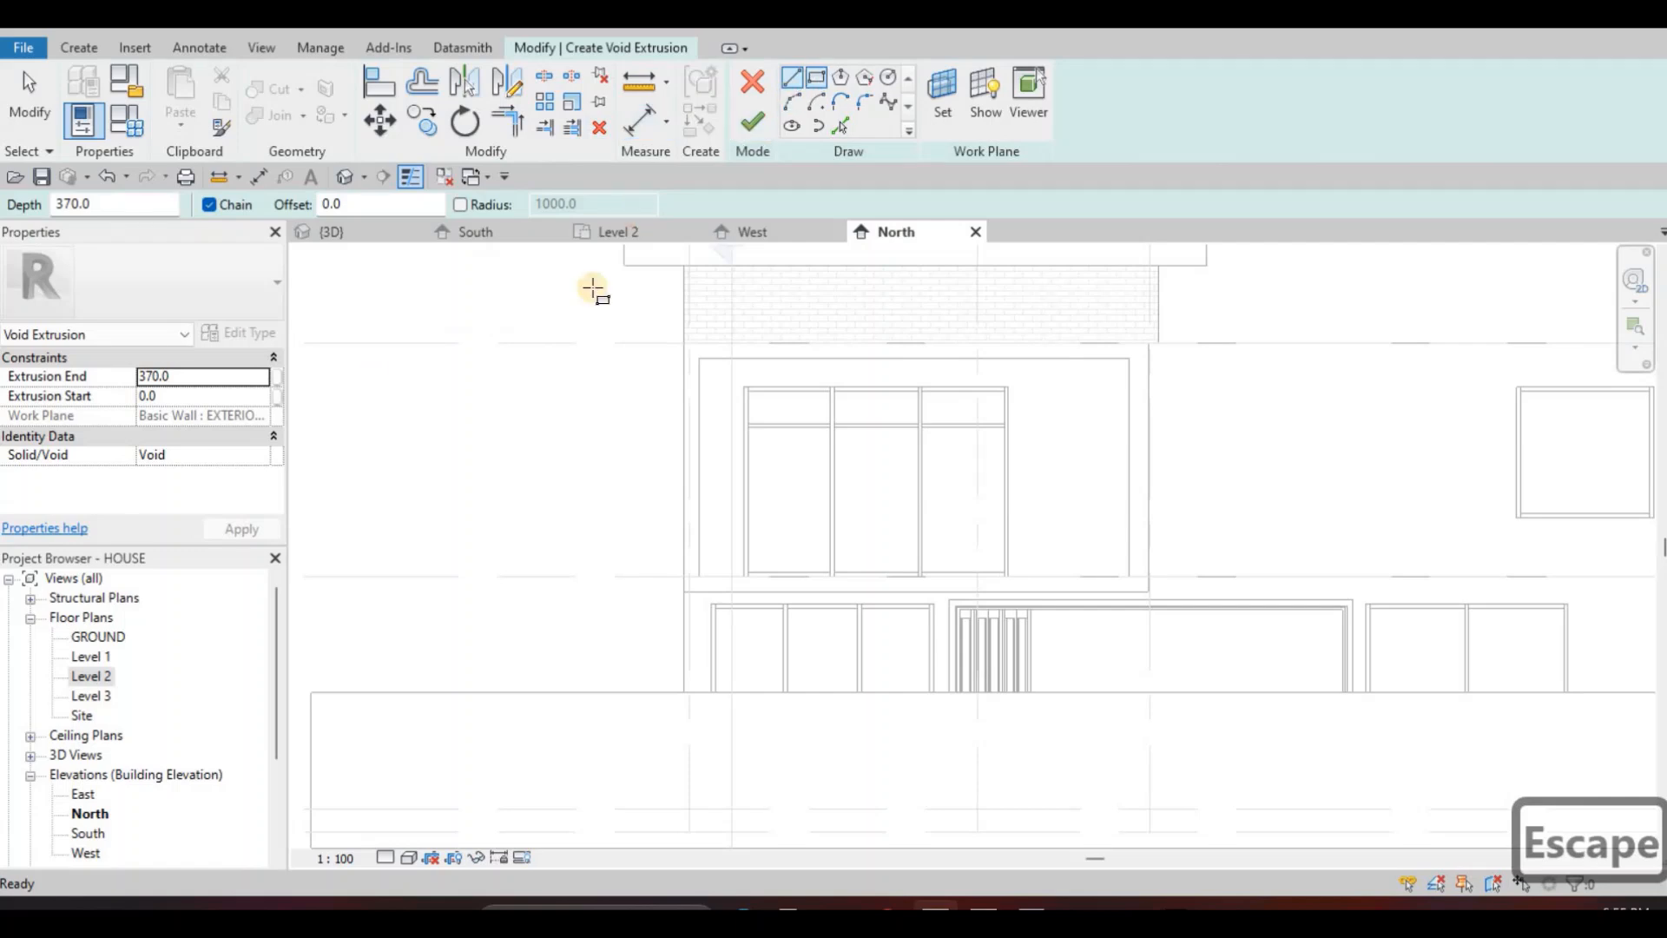
pyautogui.click(816, 77)
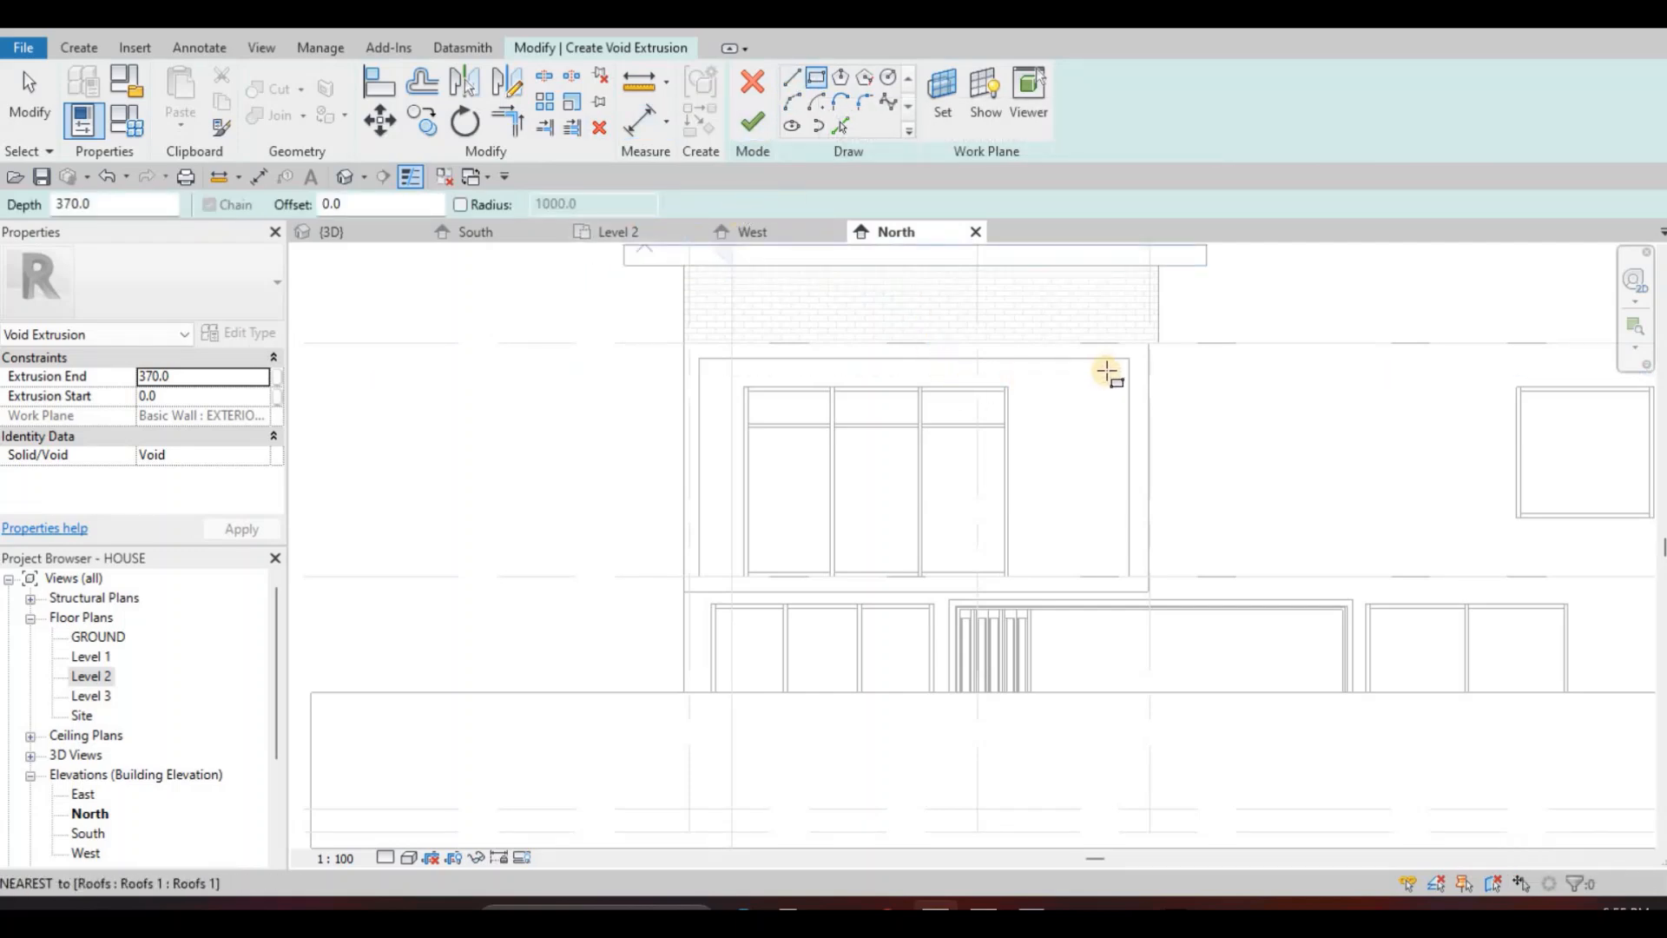
pyautogui.scroll(2, 970, 390)
pyautogui.moveTo(1129, 303); pyautogui.dragTo(1064, 300, button='middle')
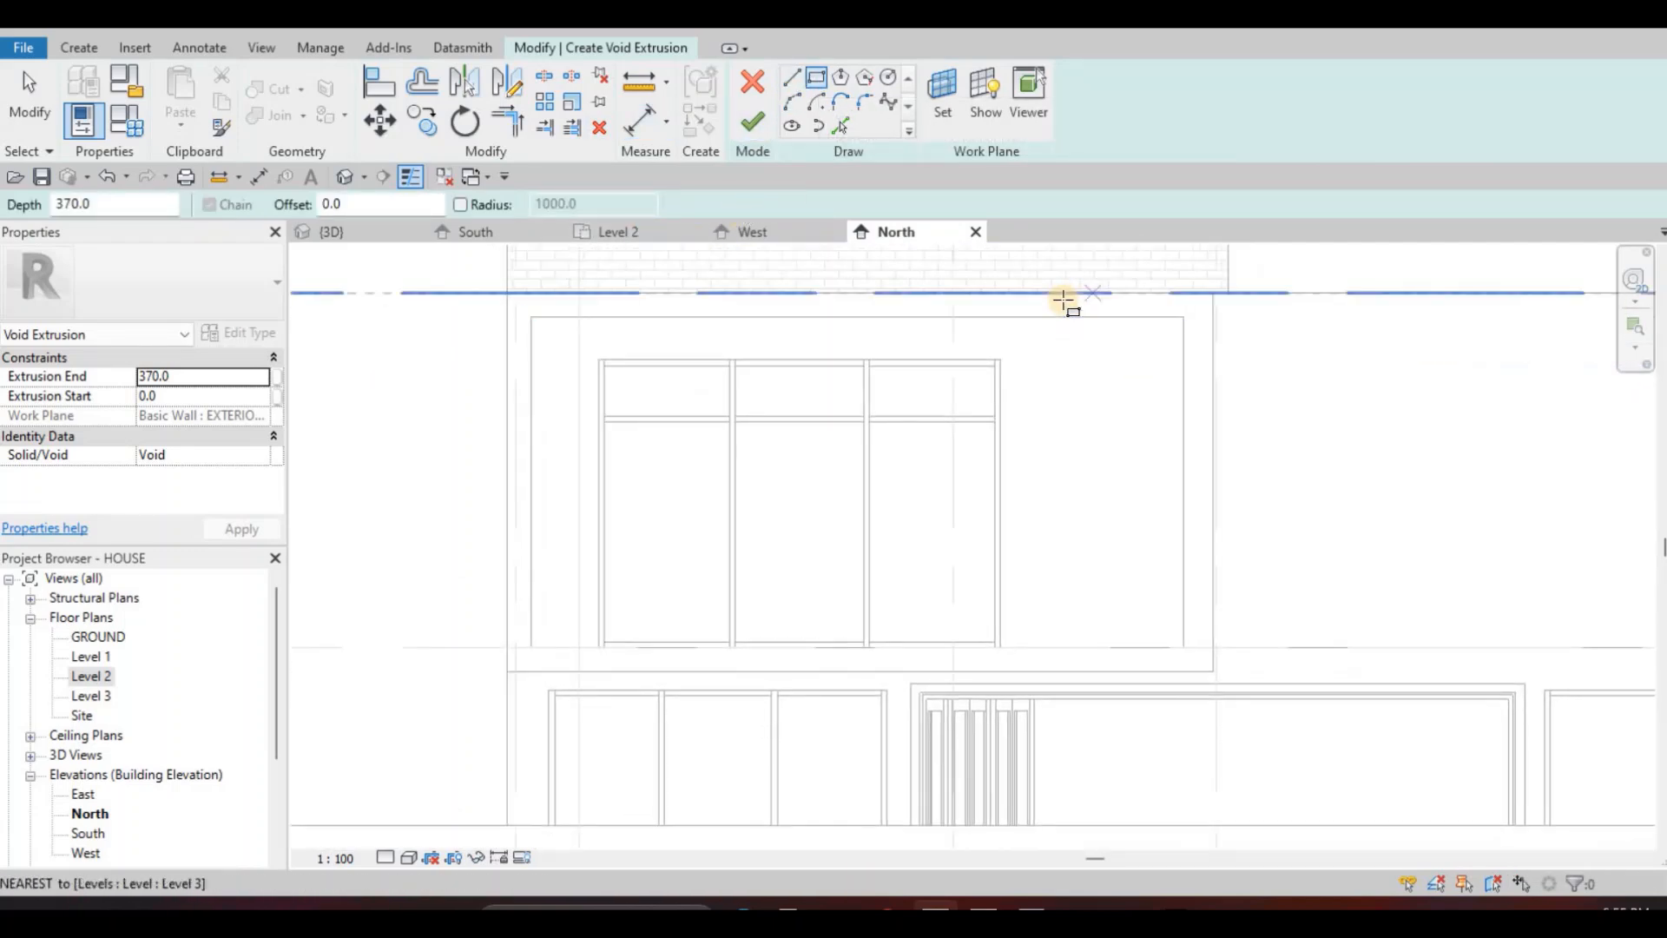
pyautogui.click(1066, 294)
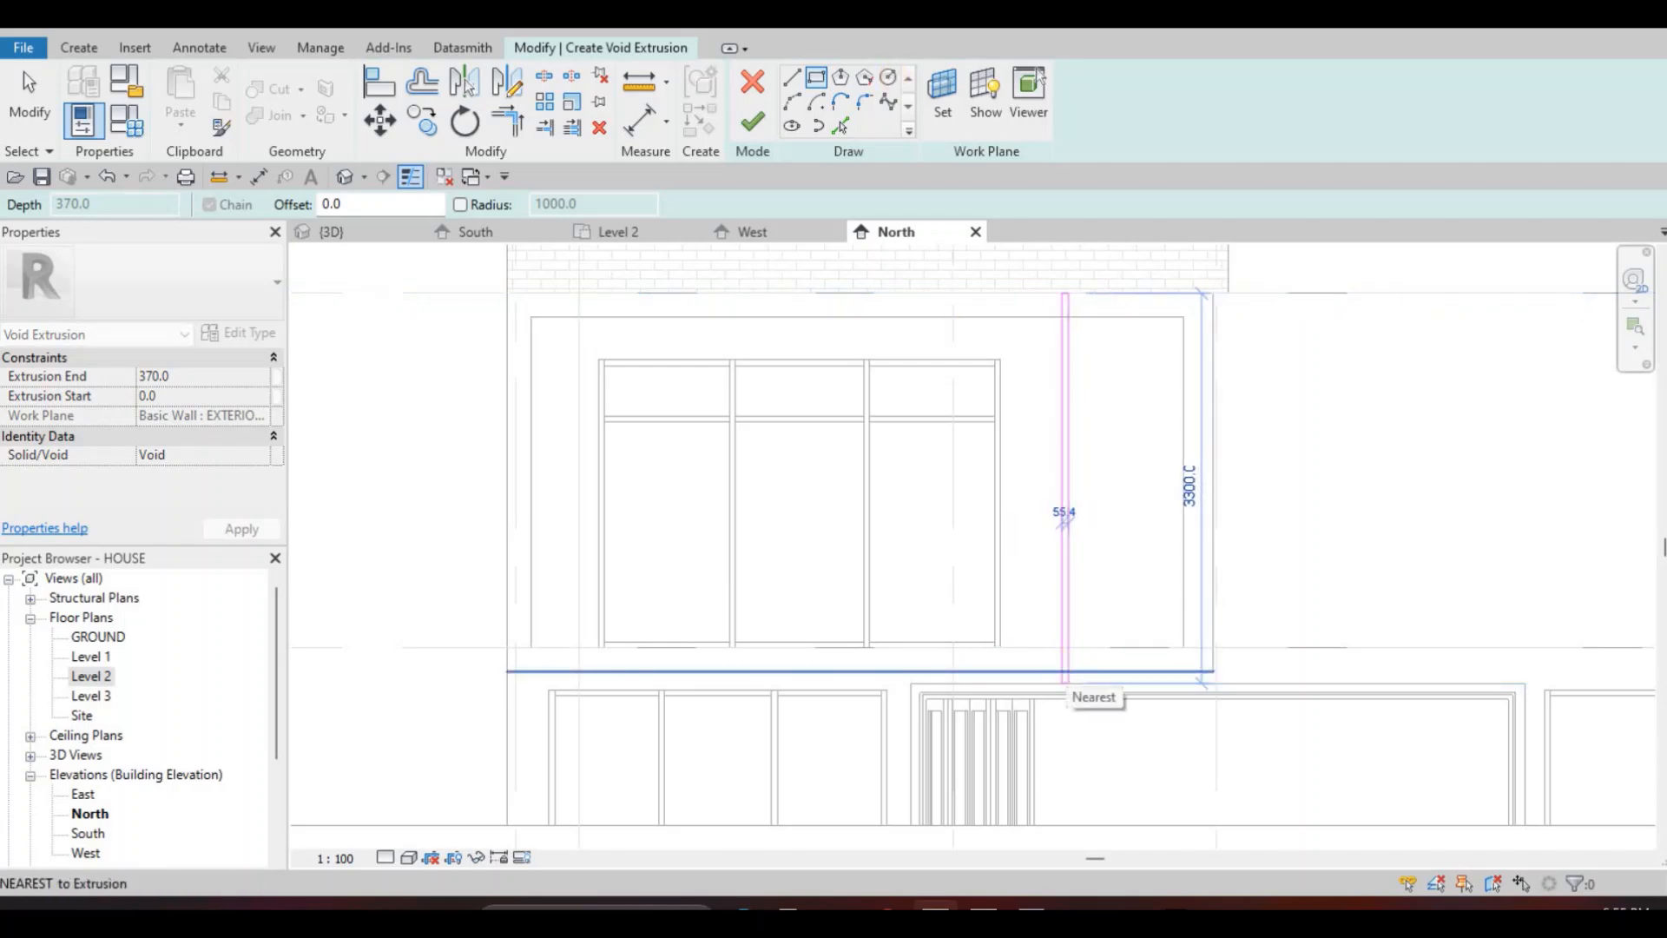
pyautogui.press('Escape')
# Set the void's work plane by picking the front face of the projecting window frame.
pyautogui.click(939, 87)
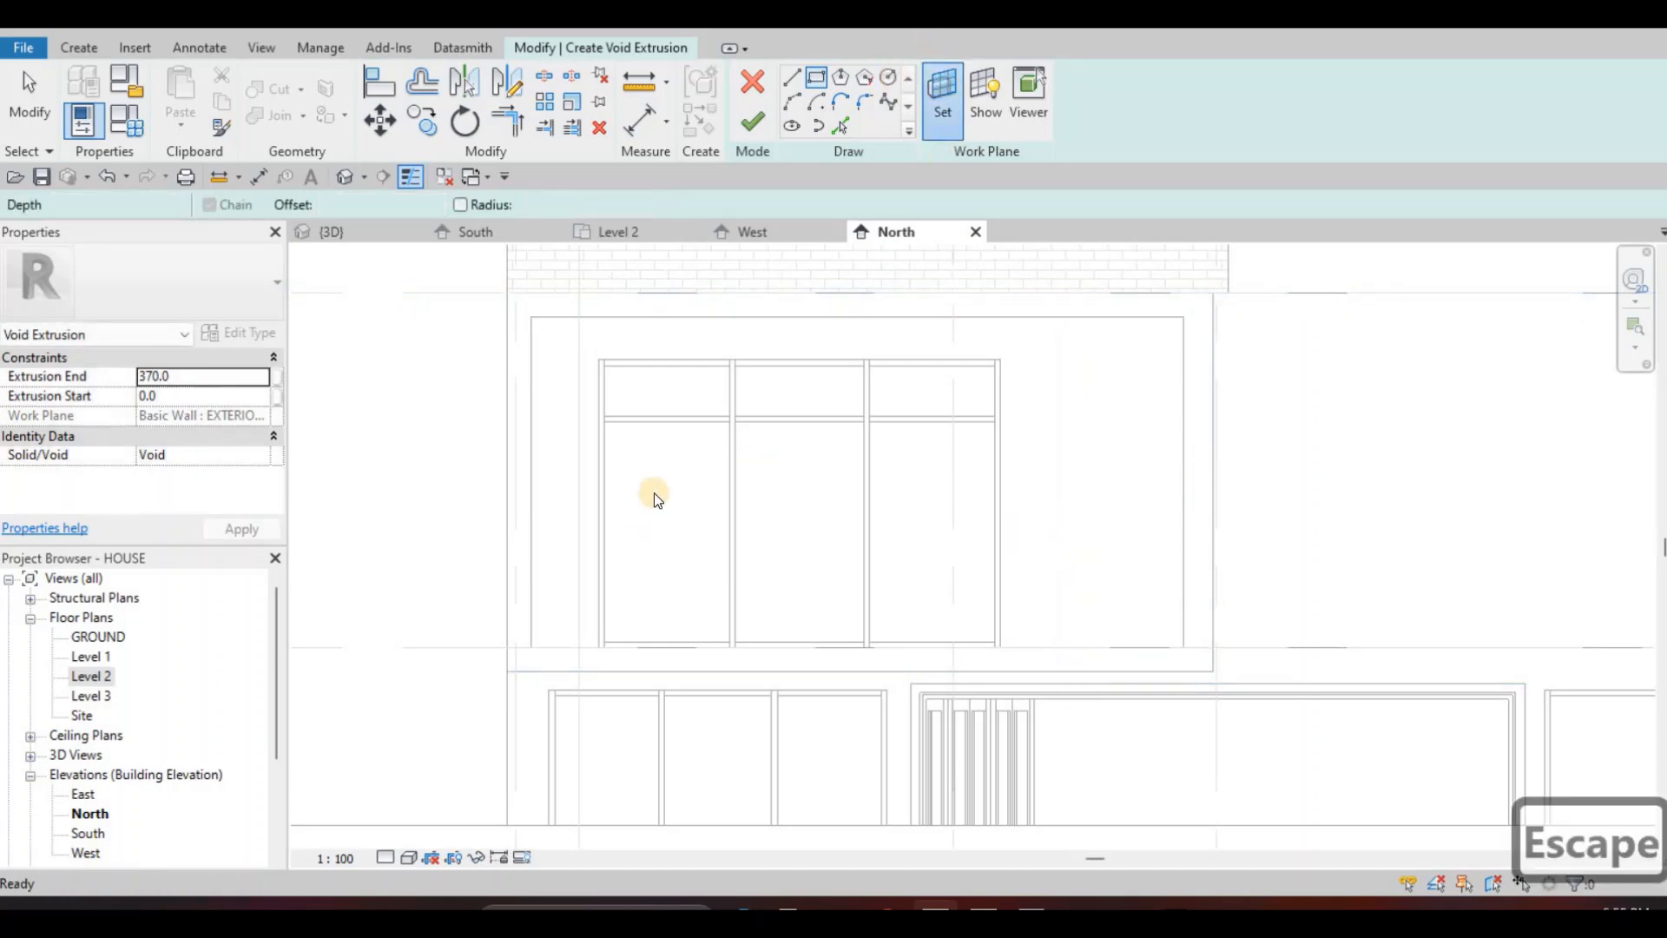
pyautogui.click(783, 583)
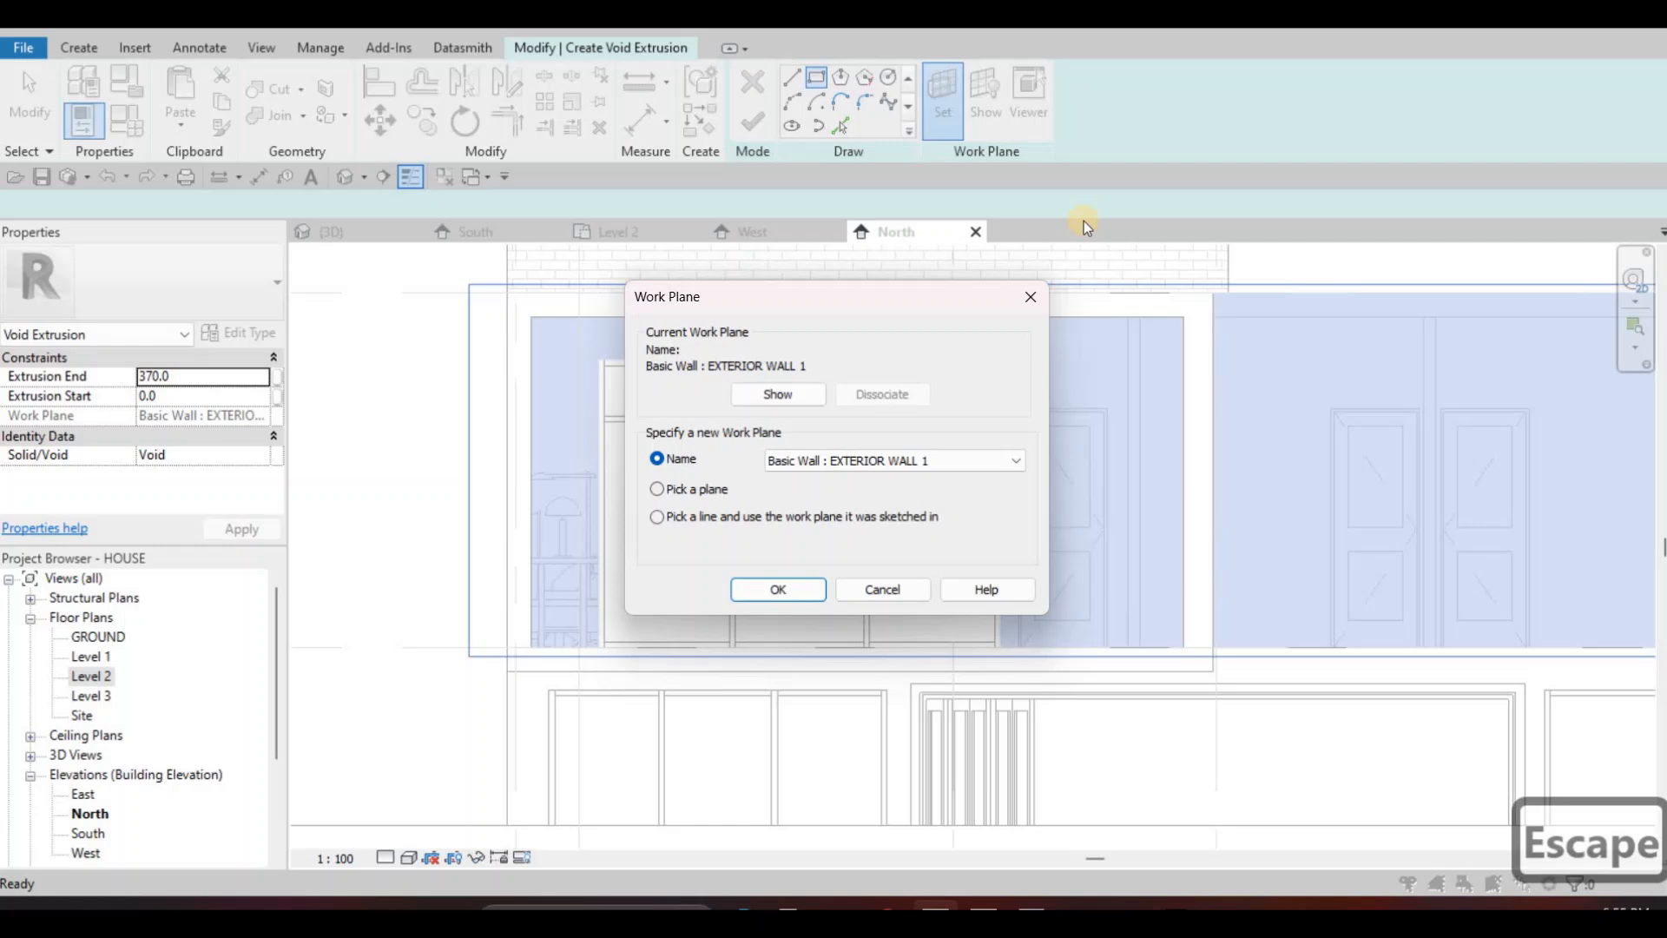
pyautogui.click(1049, 314)
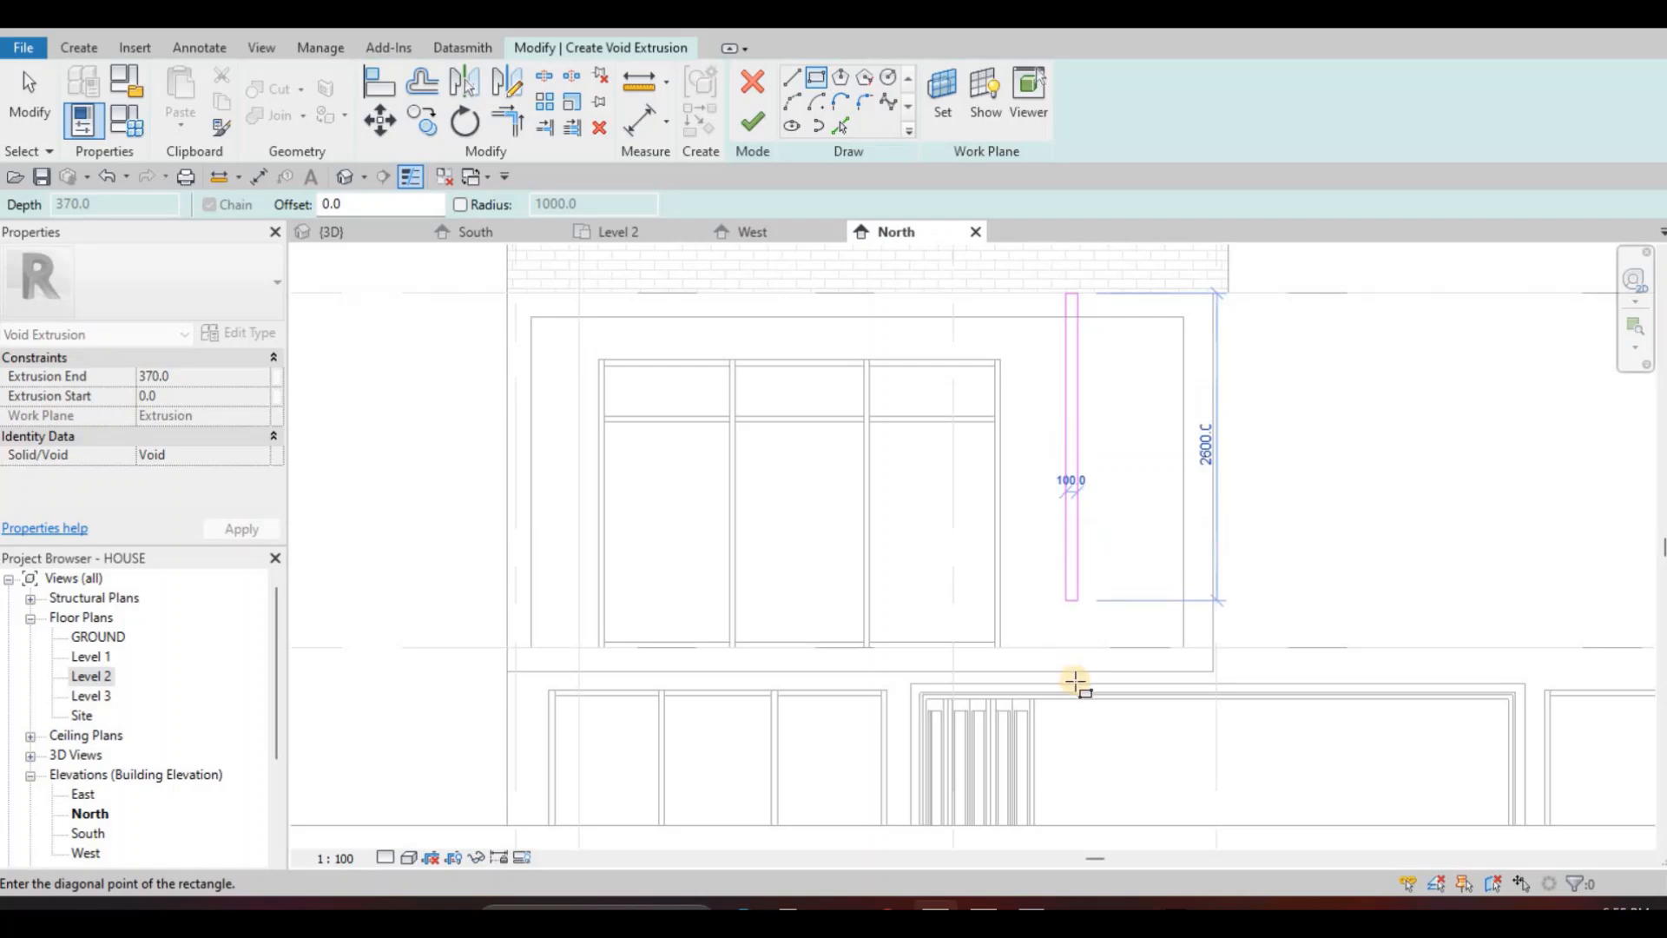
# Sketch a thin vertical rectangle about 3200 mm tall from Level 3 to the frame's lower edge and set its width to 50 mm.
pyautogui.click(1074, 671)
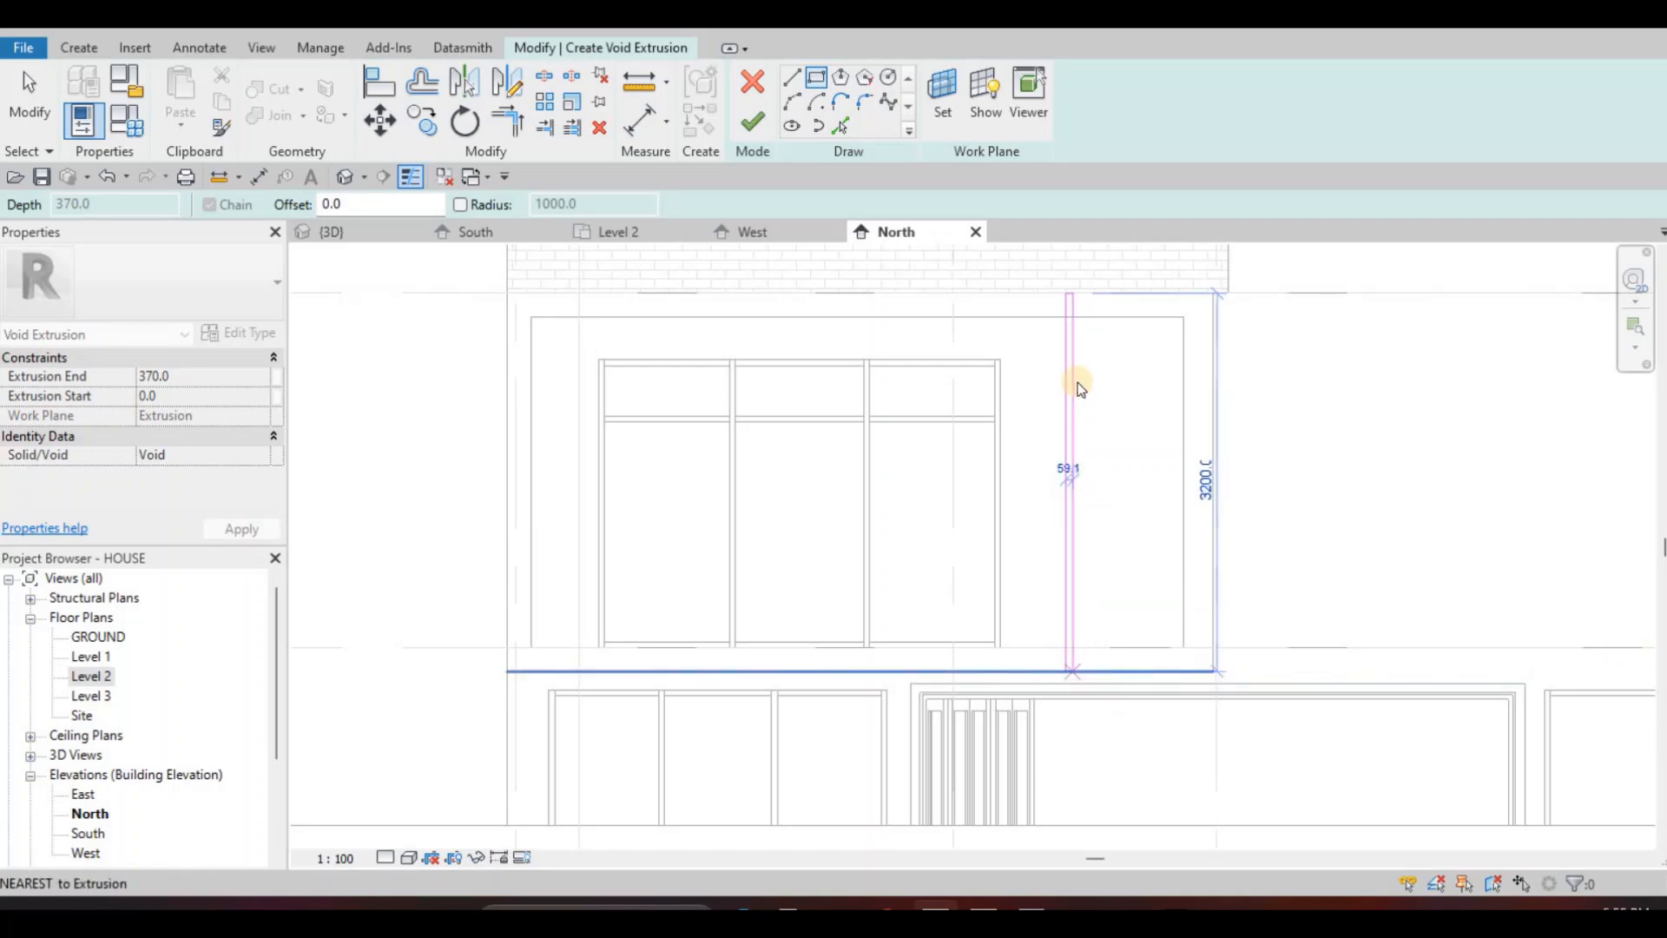
pyautogui.press('Escape')
pyautogui.press('Escape')
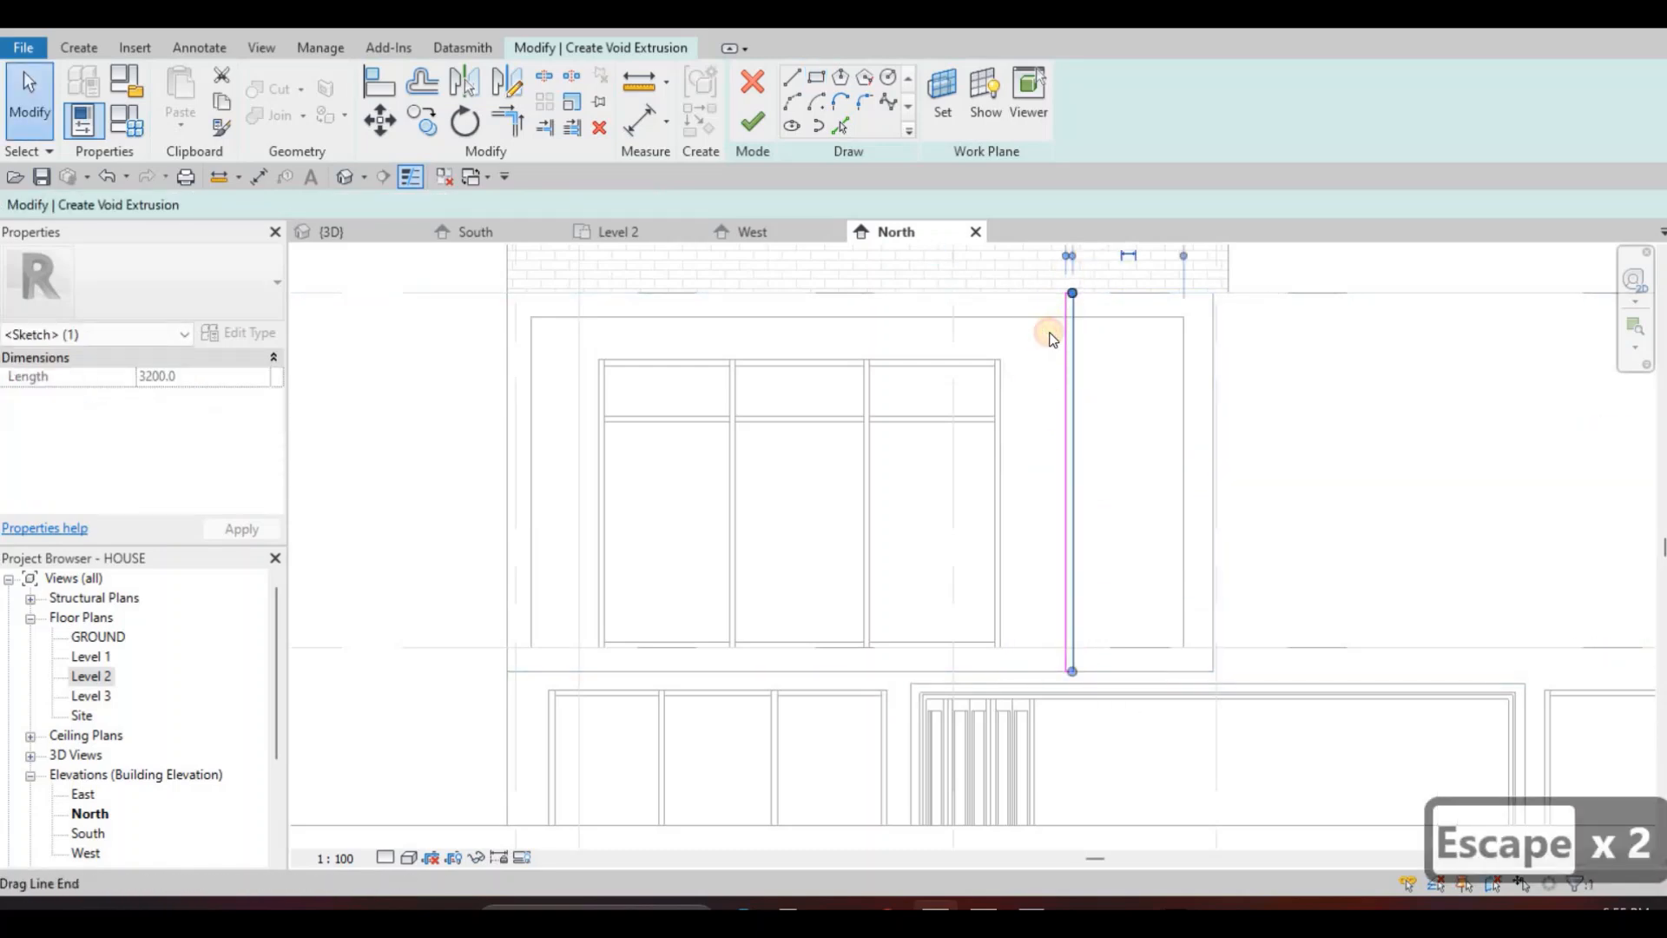
pyautogui.moveTo(1050, 338); pyautogui.dragTo(1034, 444, button='middle')
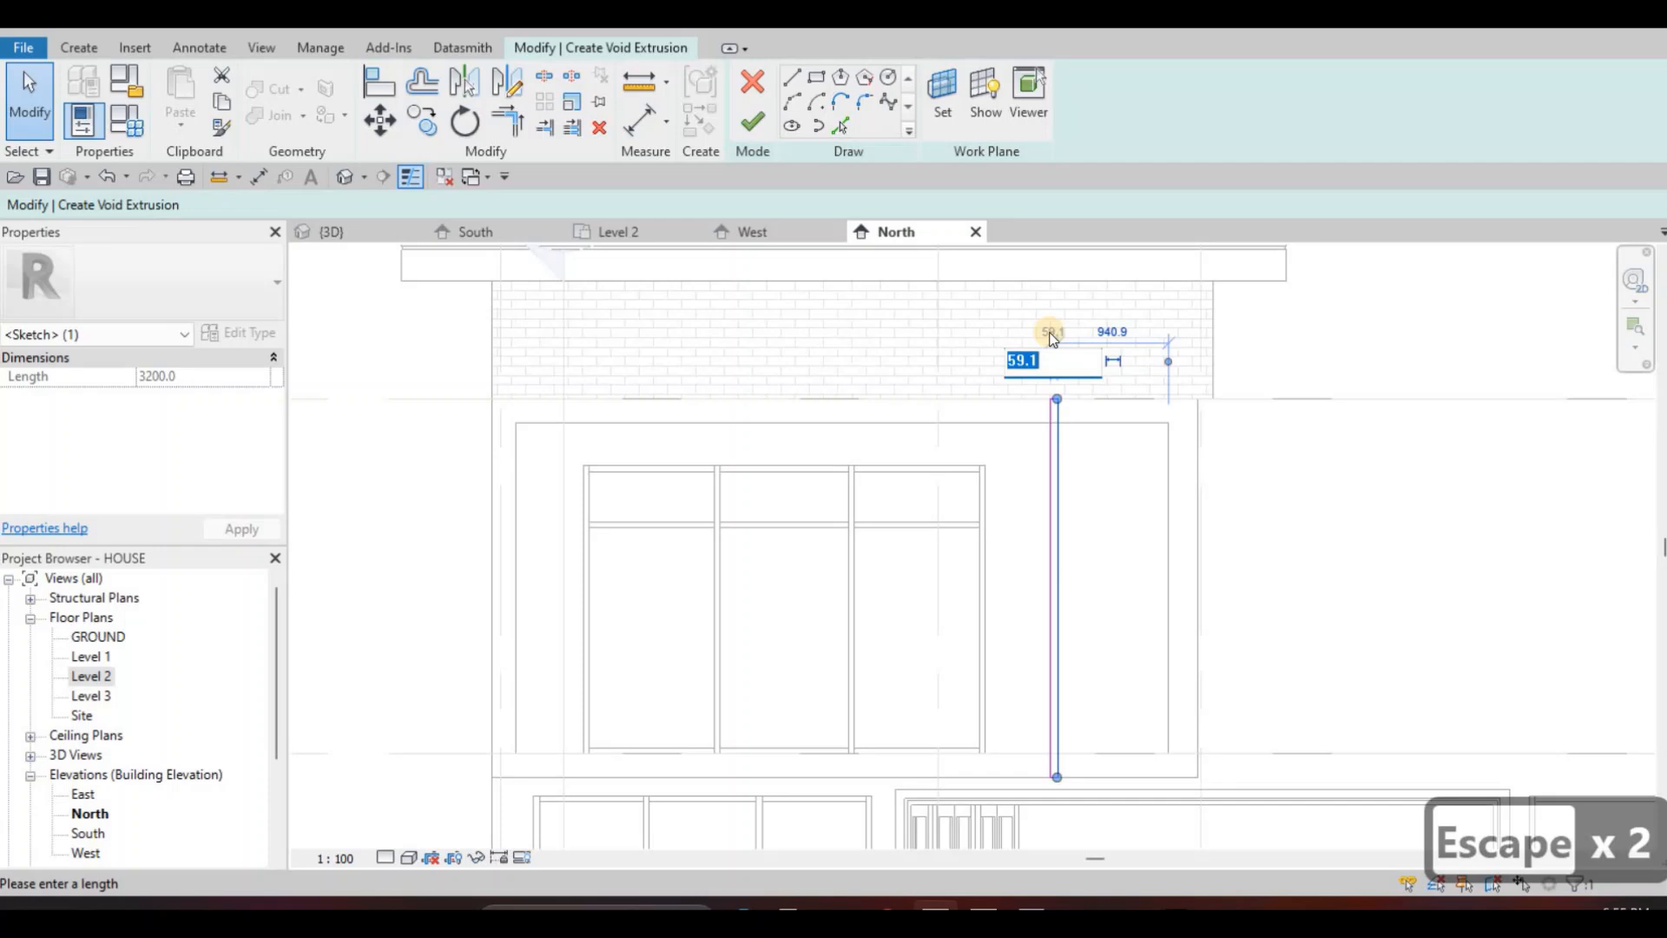
pyautogui.write('50')
pyautogui.press('Return')
pyautogui.press('Escape')
pyautogui.press('Escape')
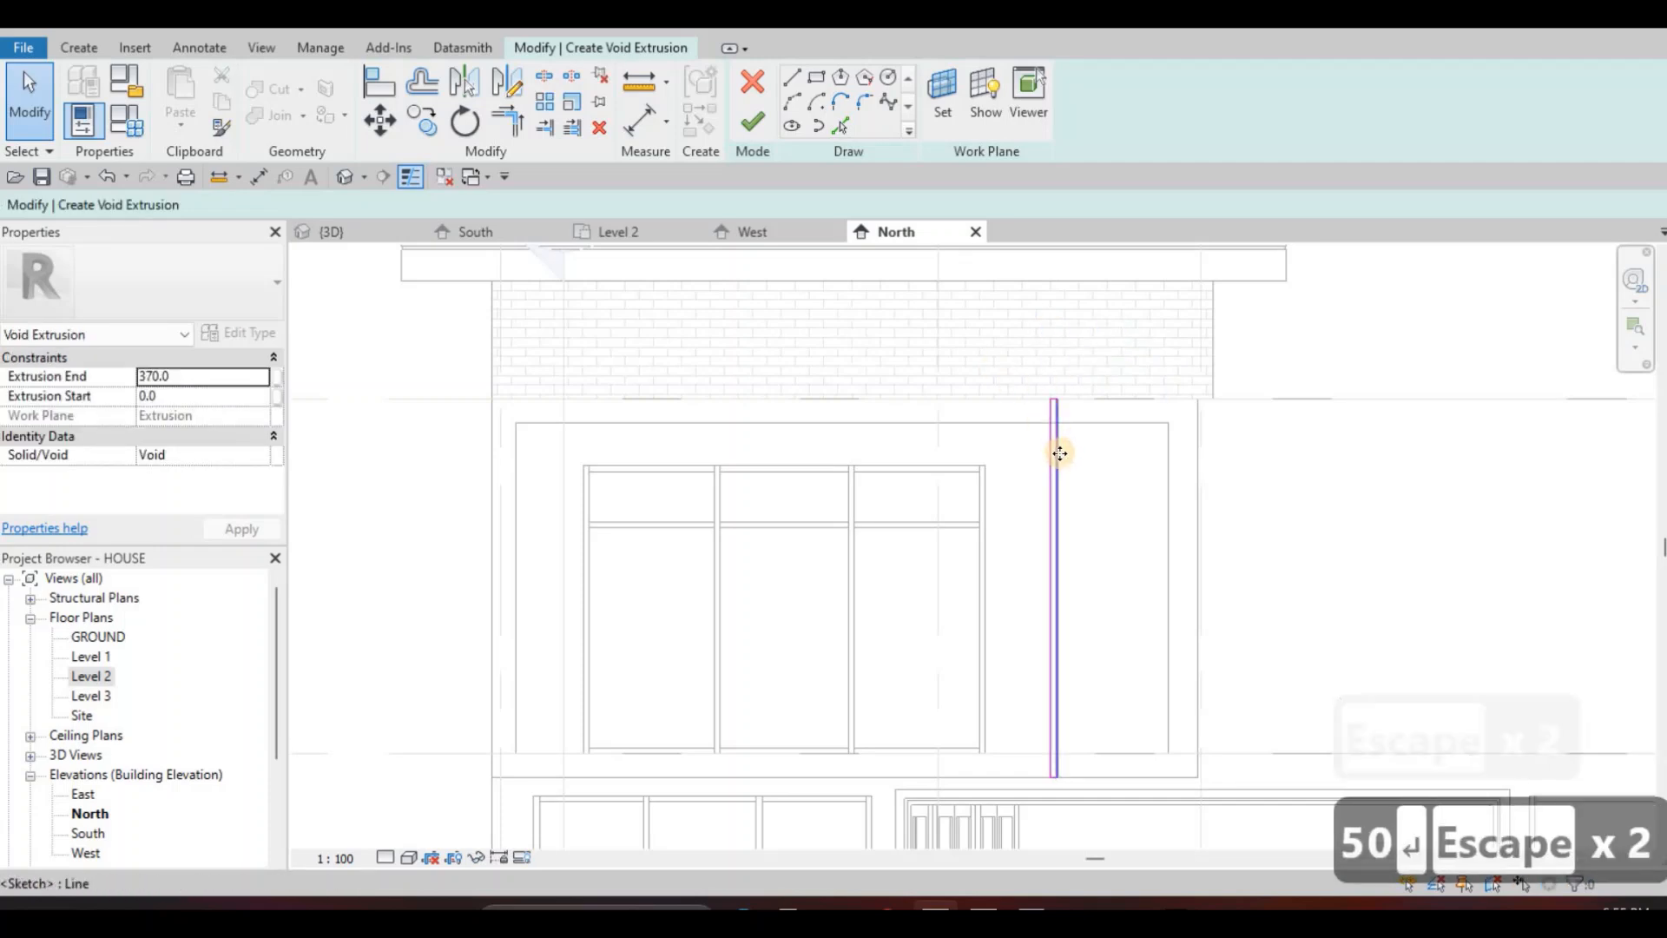
# Select the whole thin rectangle and nudge it left until it sits close to the window's right edge.
pyautogui.press('Tab')
pyautogui.click(1060, 453)
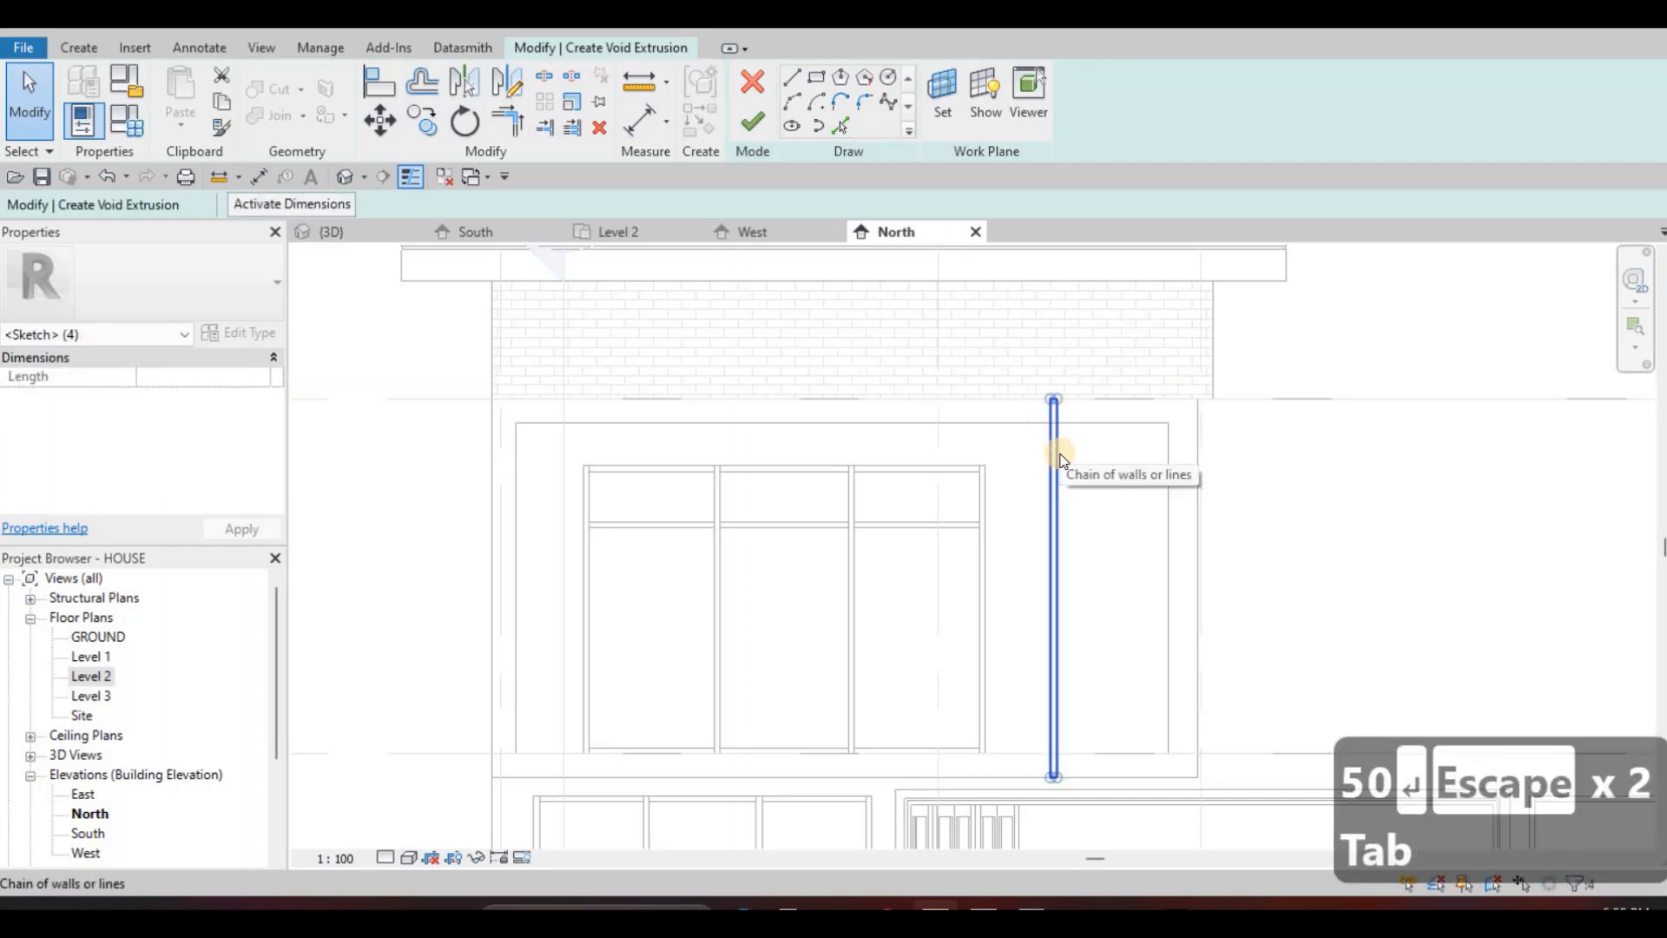
pyautogui.press('Left')
pyautogui.press('Left')
pyautogui.press('Left')
pyautogui.press('Left')
pyautogui.press('Left')
pyautogui.press('Left')
pyautogui.press('Left')
pyautogui.press('Left')
pyautogui.press('Left')
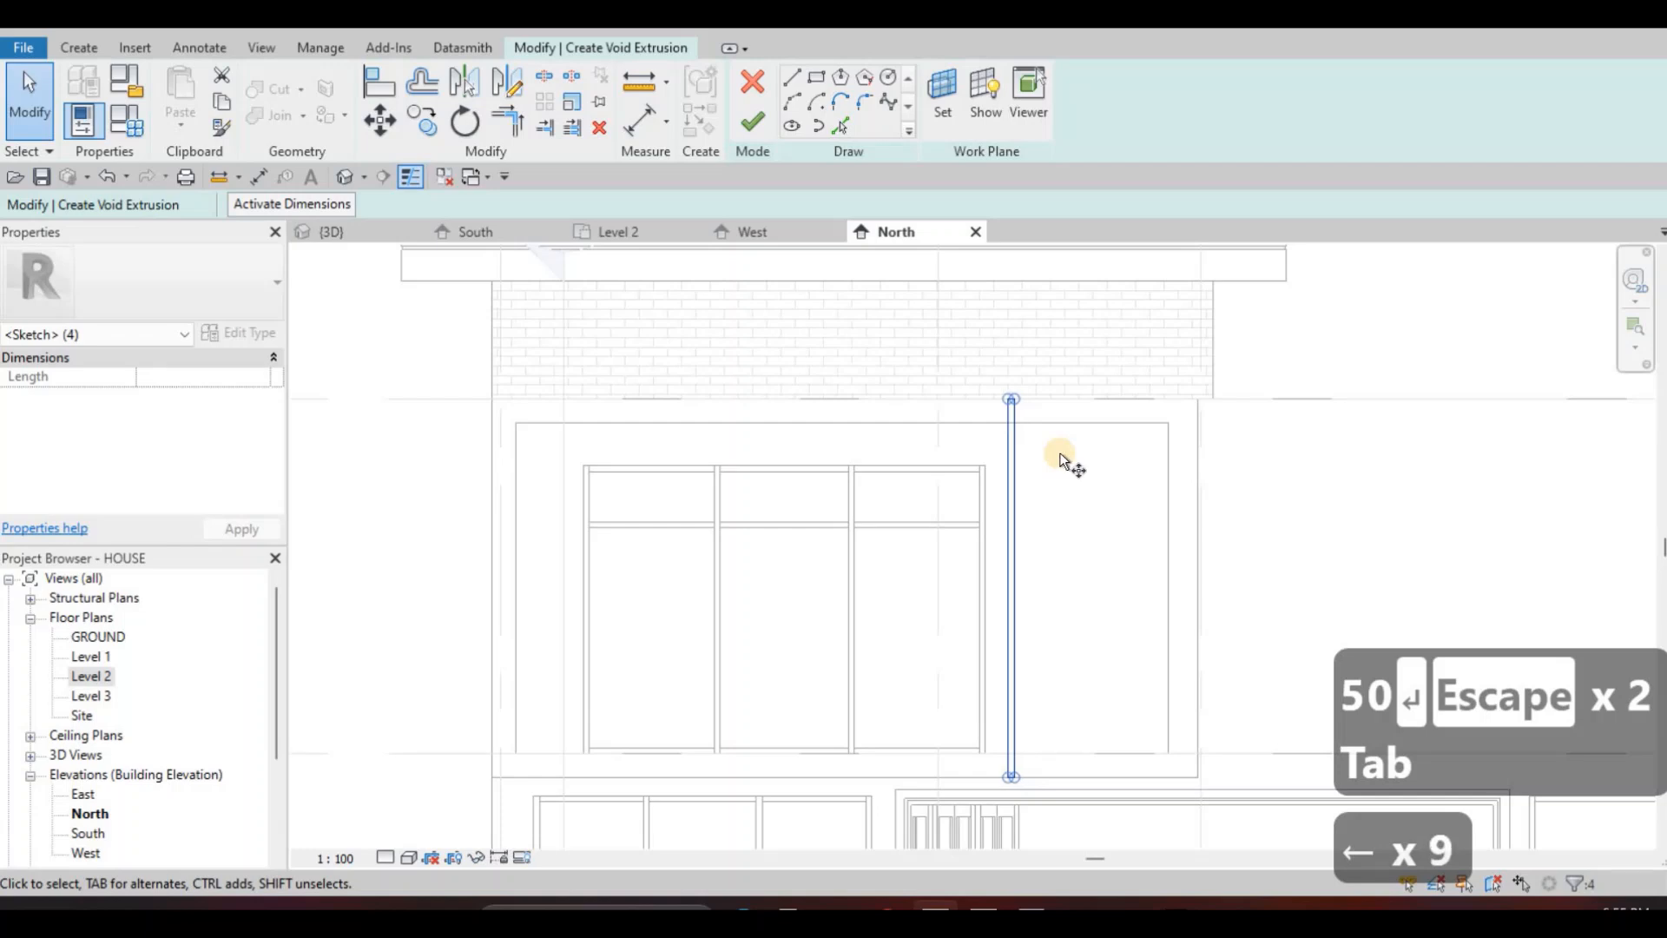
# Copy the thin rectangle 600 mm to the right within the frame.
pyautogui.press('c')
pyautogui.press('o')
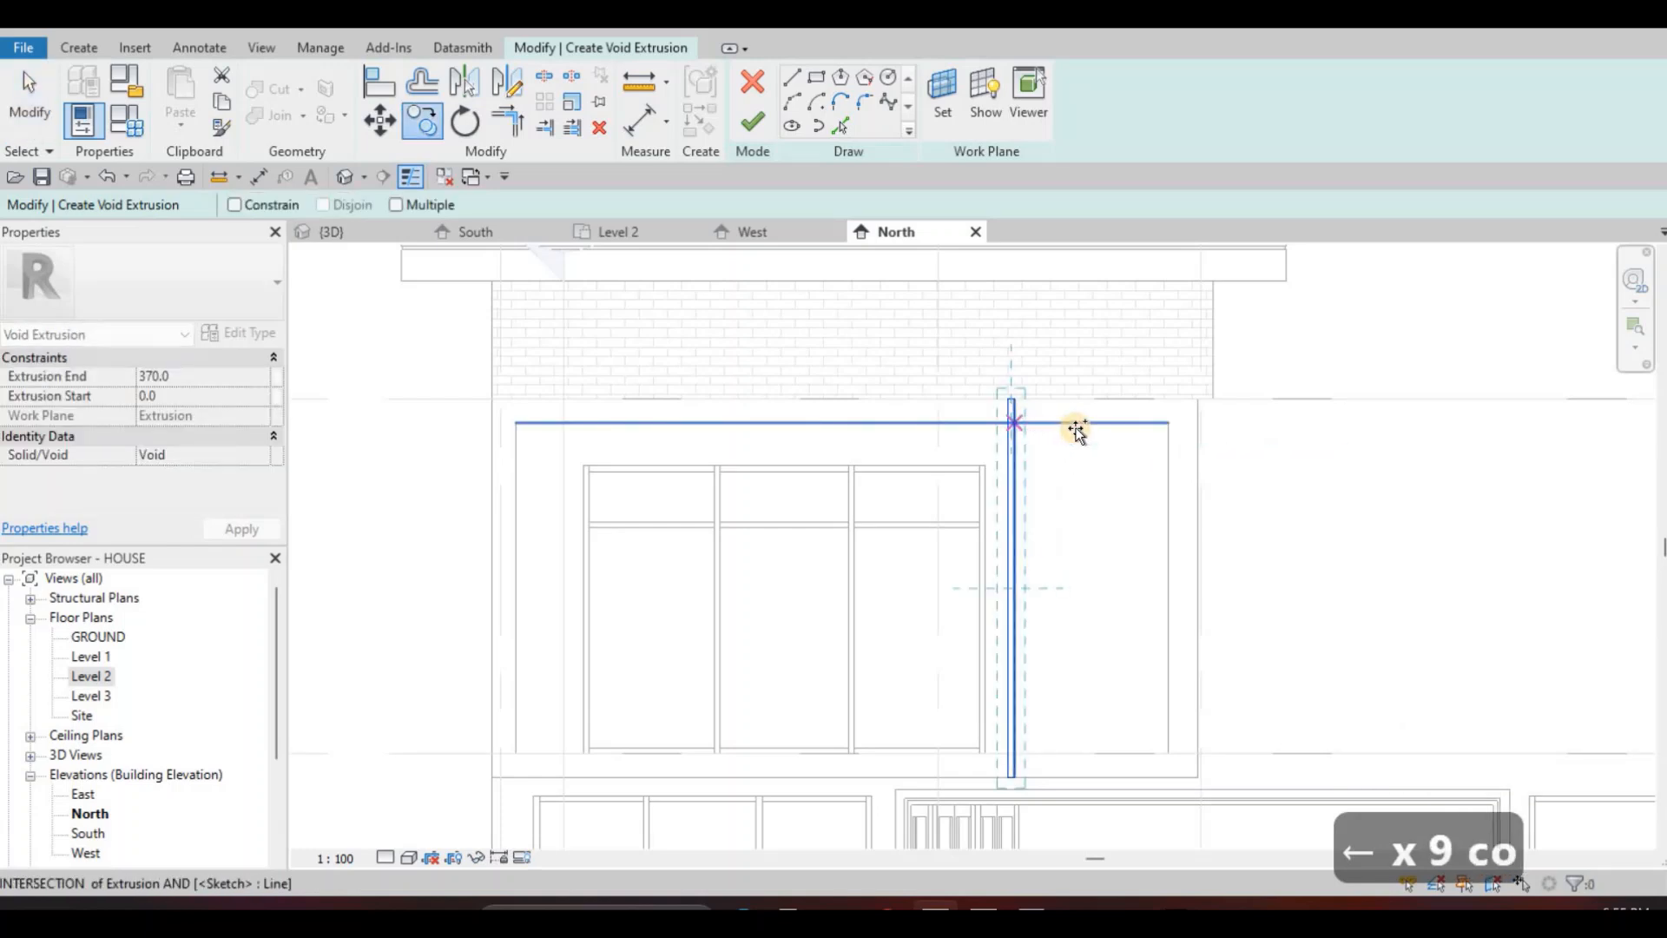
pyautogui.click(1076, 431)
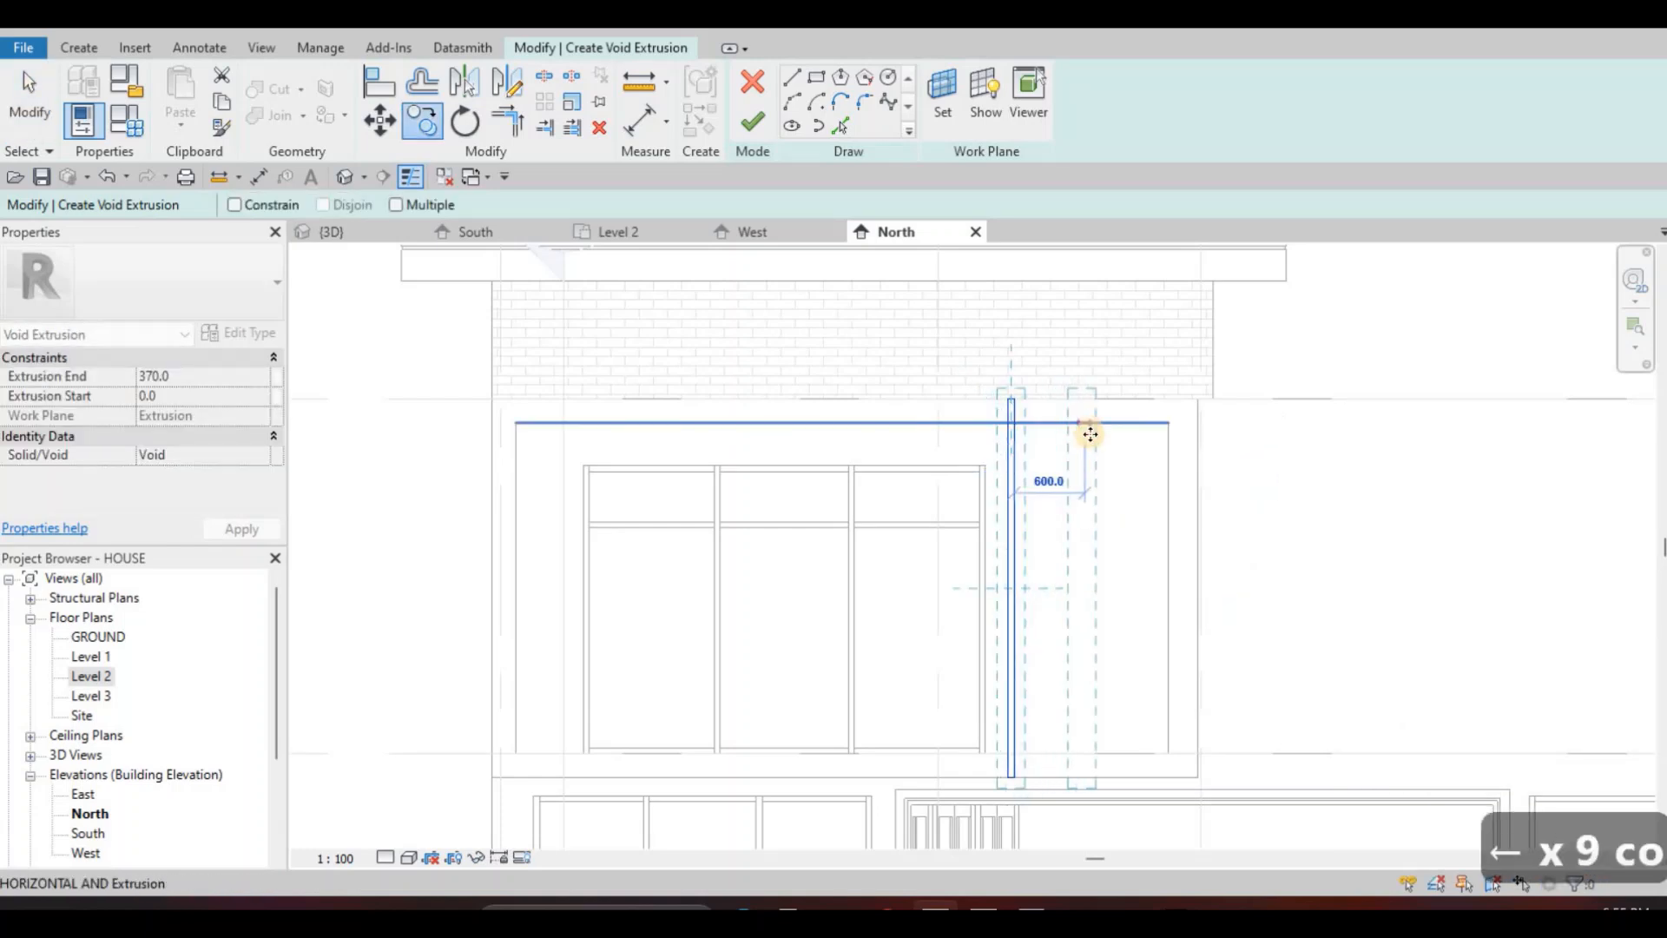
pyautogui.click(1089, 434)
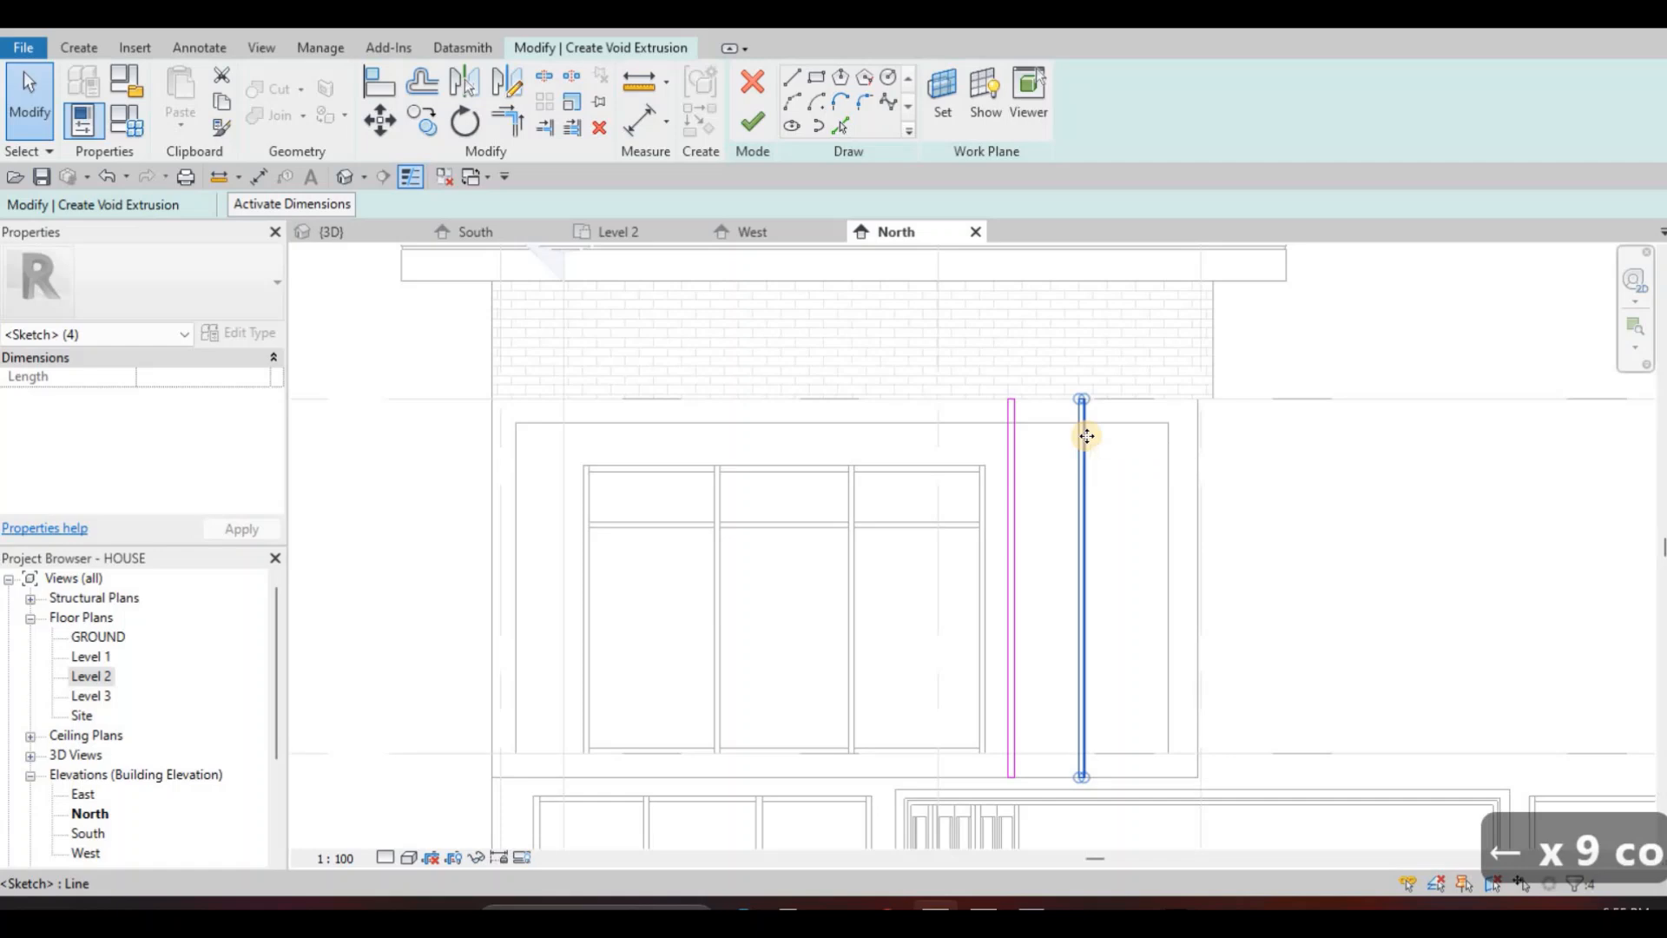
# Copy the thin rectangle across the frame to just beside the window's left edge.
pyautogui.press('c')
pyautogui.press('o')
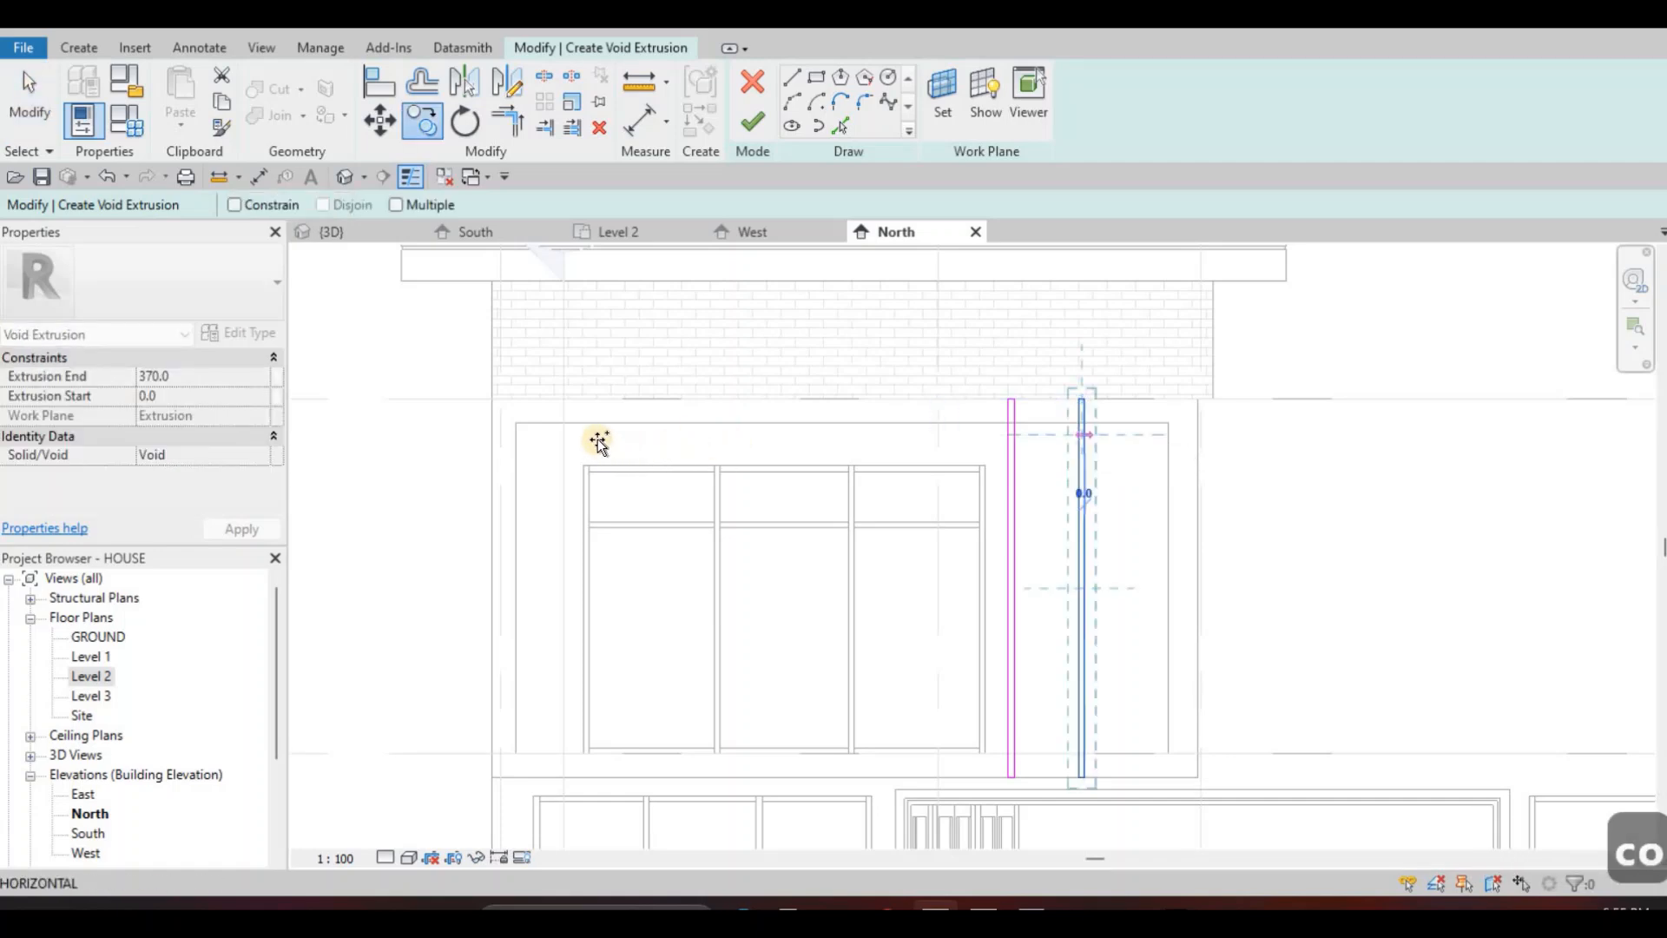
pyautogui.click(1089, 463)
pyautogui.press('Escape')
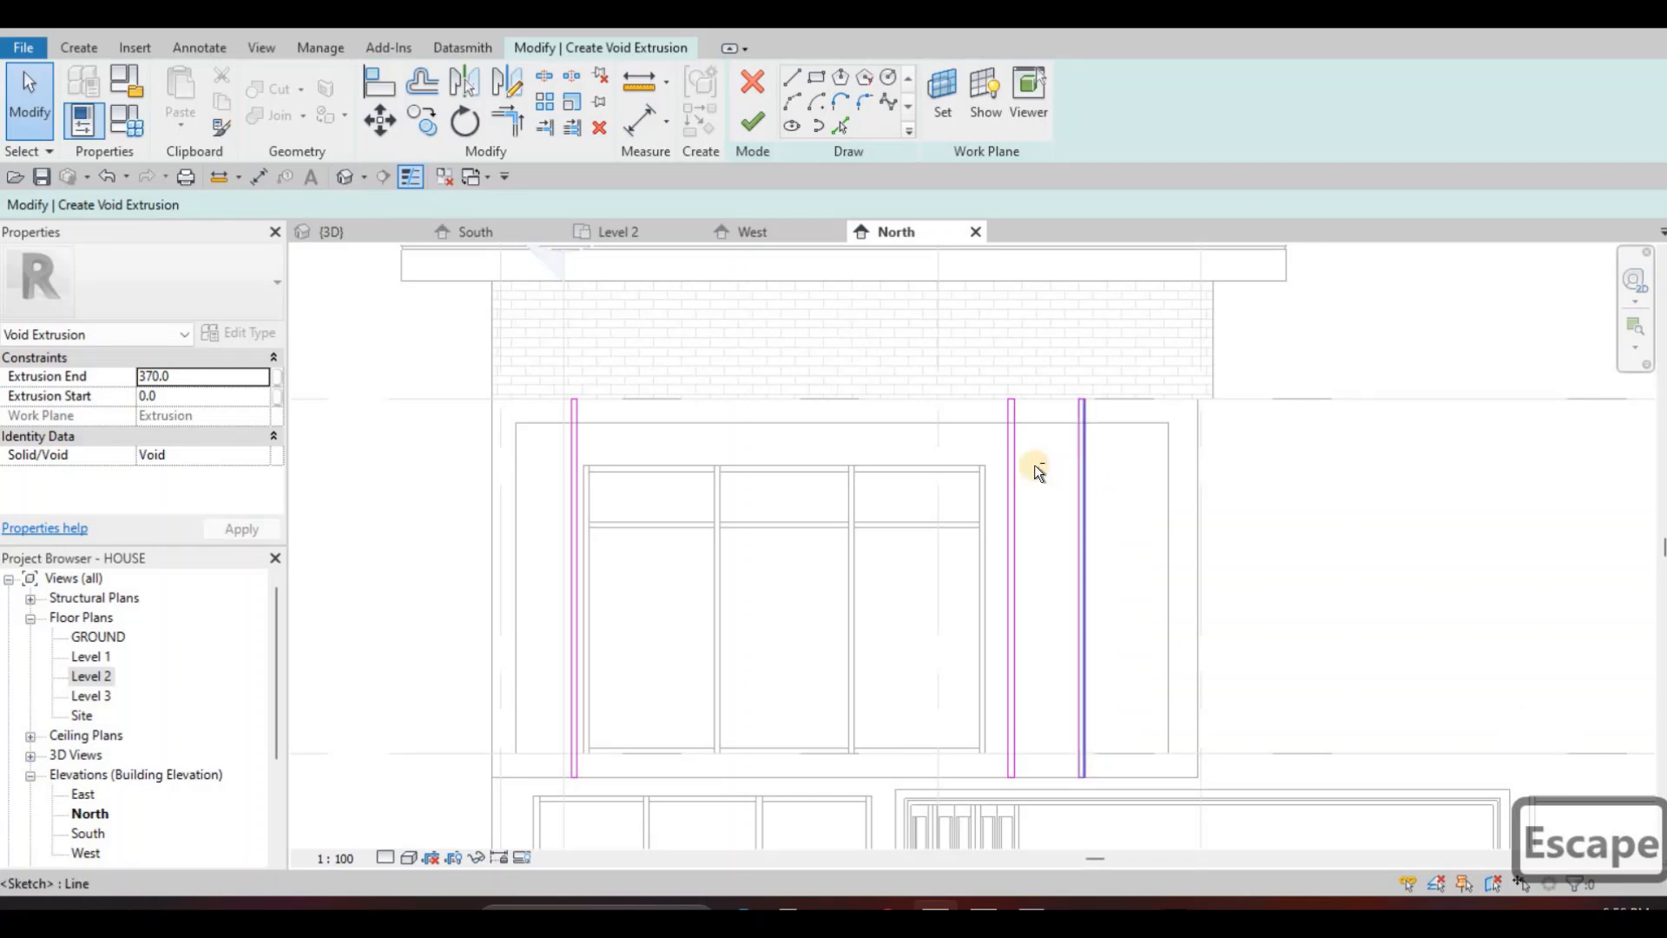
# Nudge the two thin rectangles beside the window's right edge three increments to the right.
pyautogui.moveTo(978, 369)
pyautogui.mouseDown()
pyautogui.moveTo(1109, 599)
pyautogui.moveTo(1160, 787)
pyautogui.mouseUp()
pyautogui.press('Right')
pyautogui.press('Right')
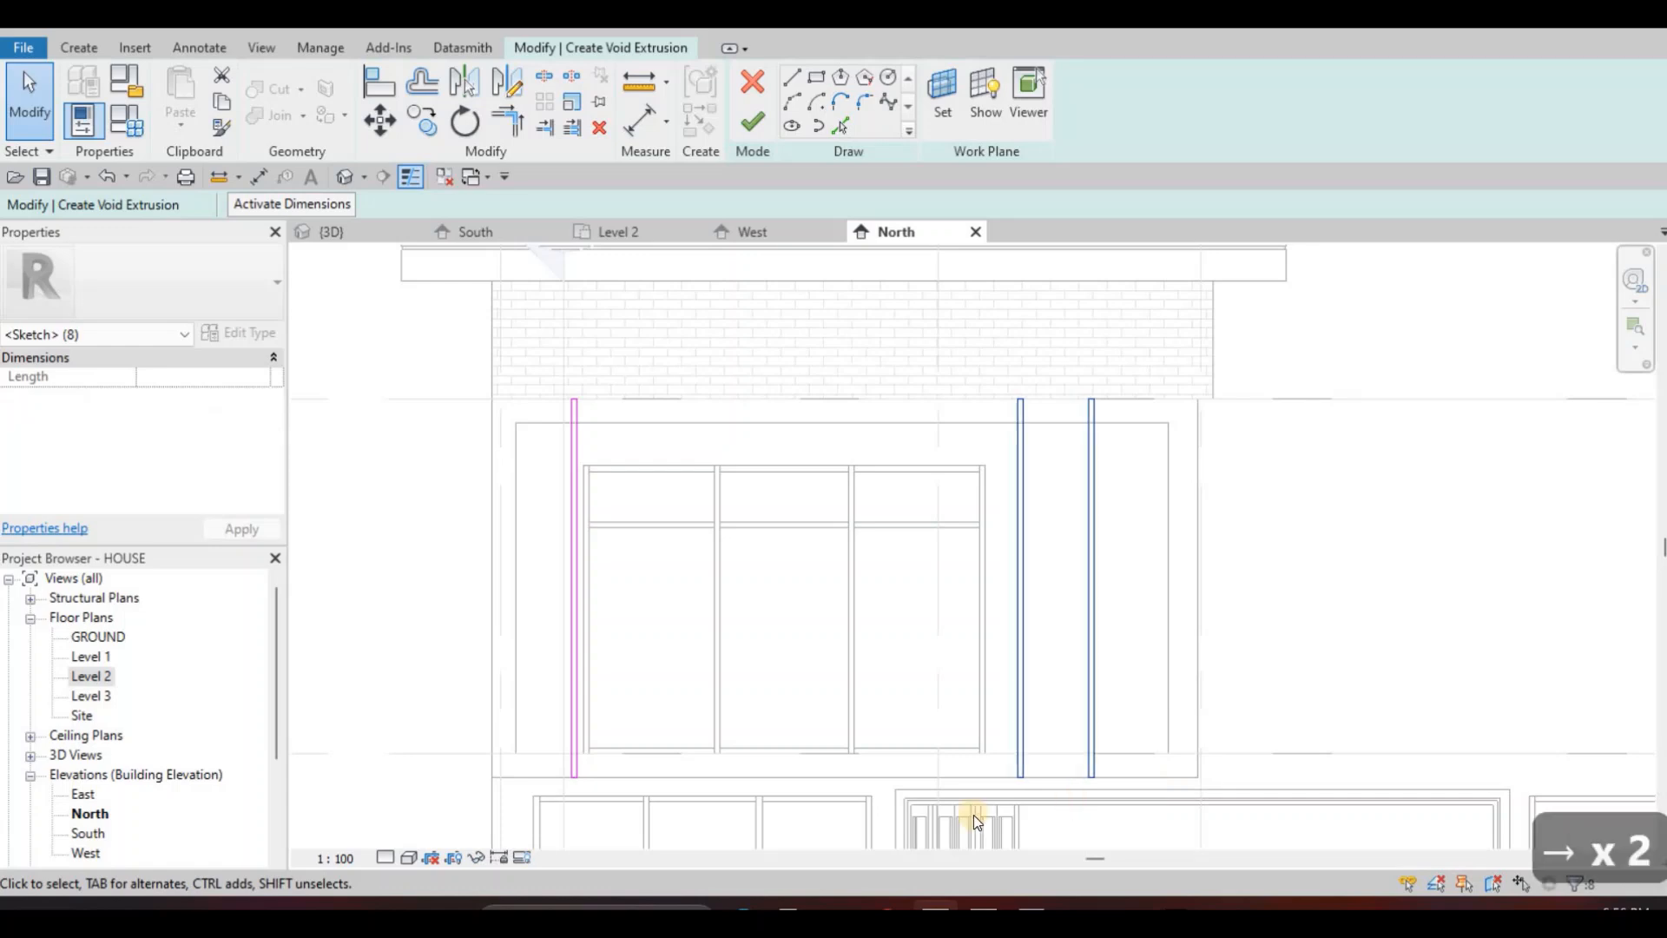
pyautogui.press('Right')
pyautogui.press('Escape')
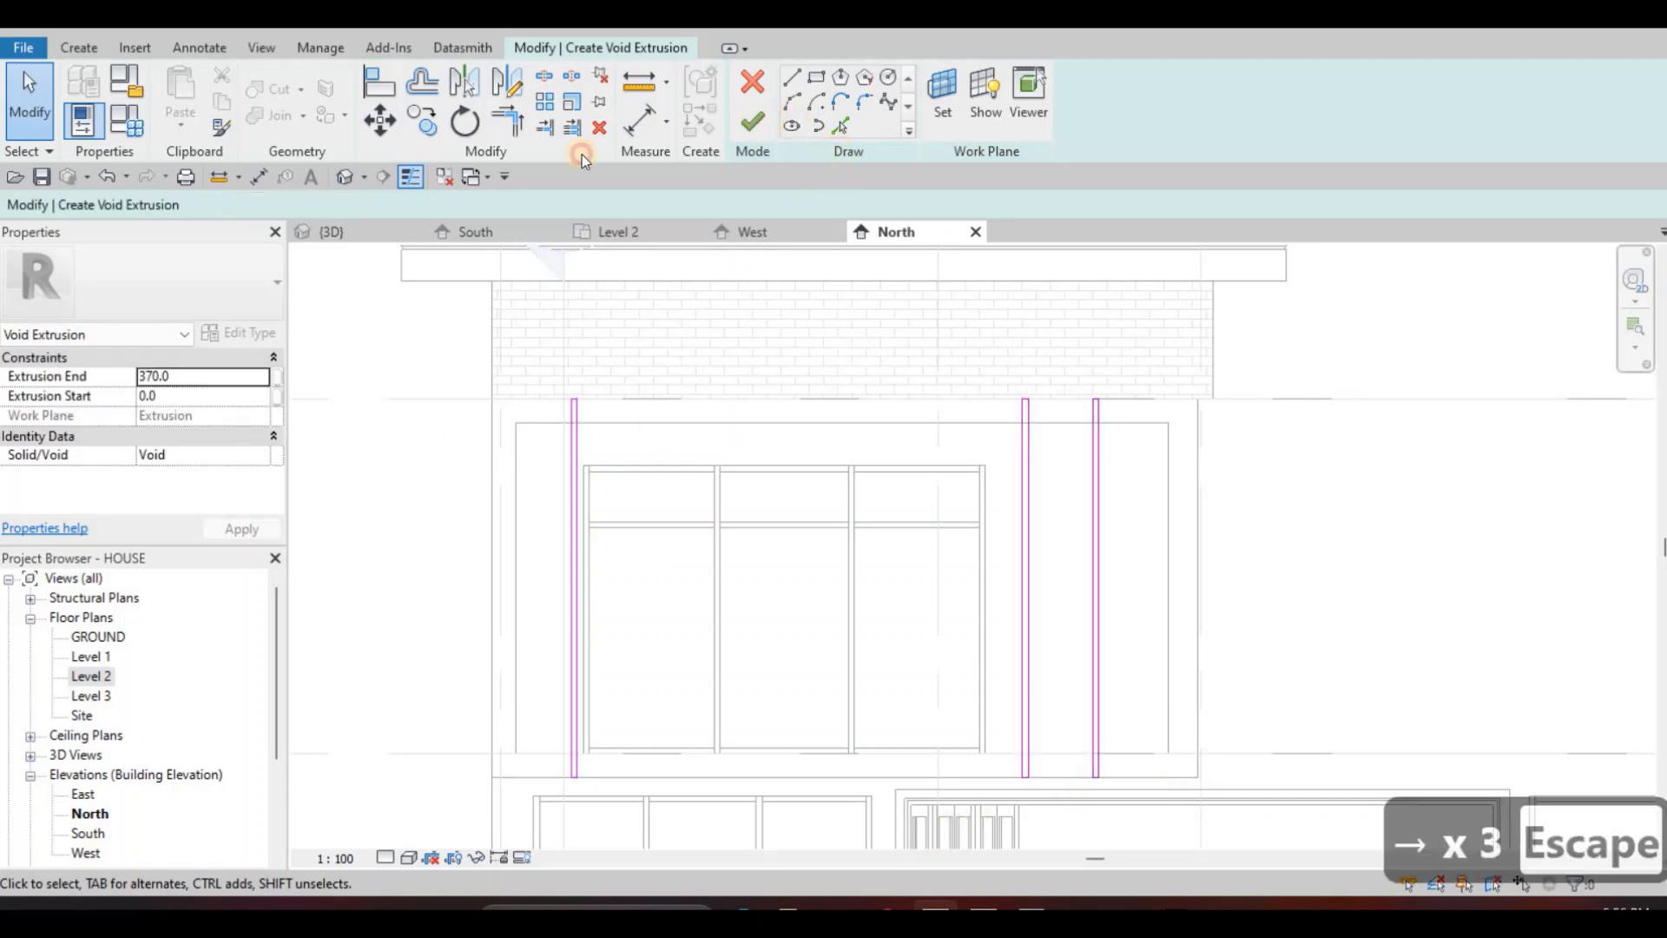
# Finish the void sketch and adjust the void extrusion's depth to 105 mm on the frame in 3D.
pyautogui.click(752, 122)
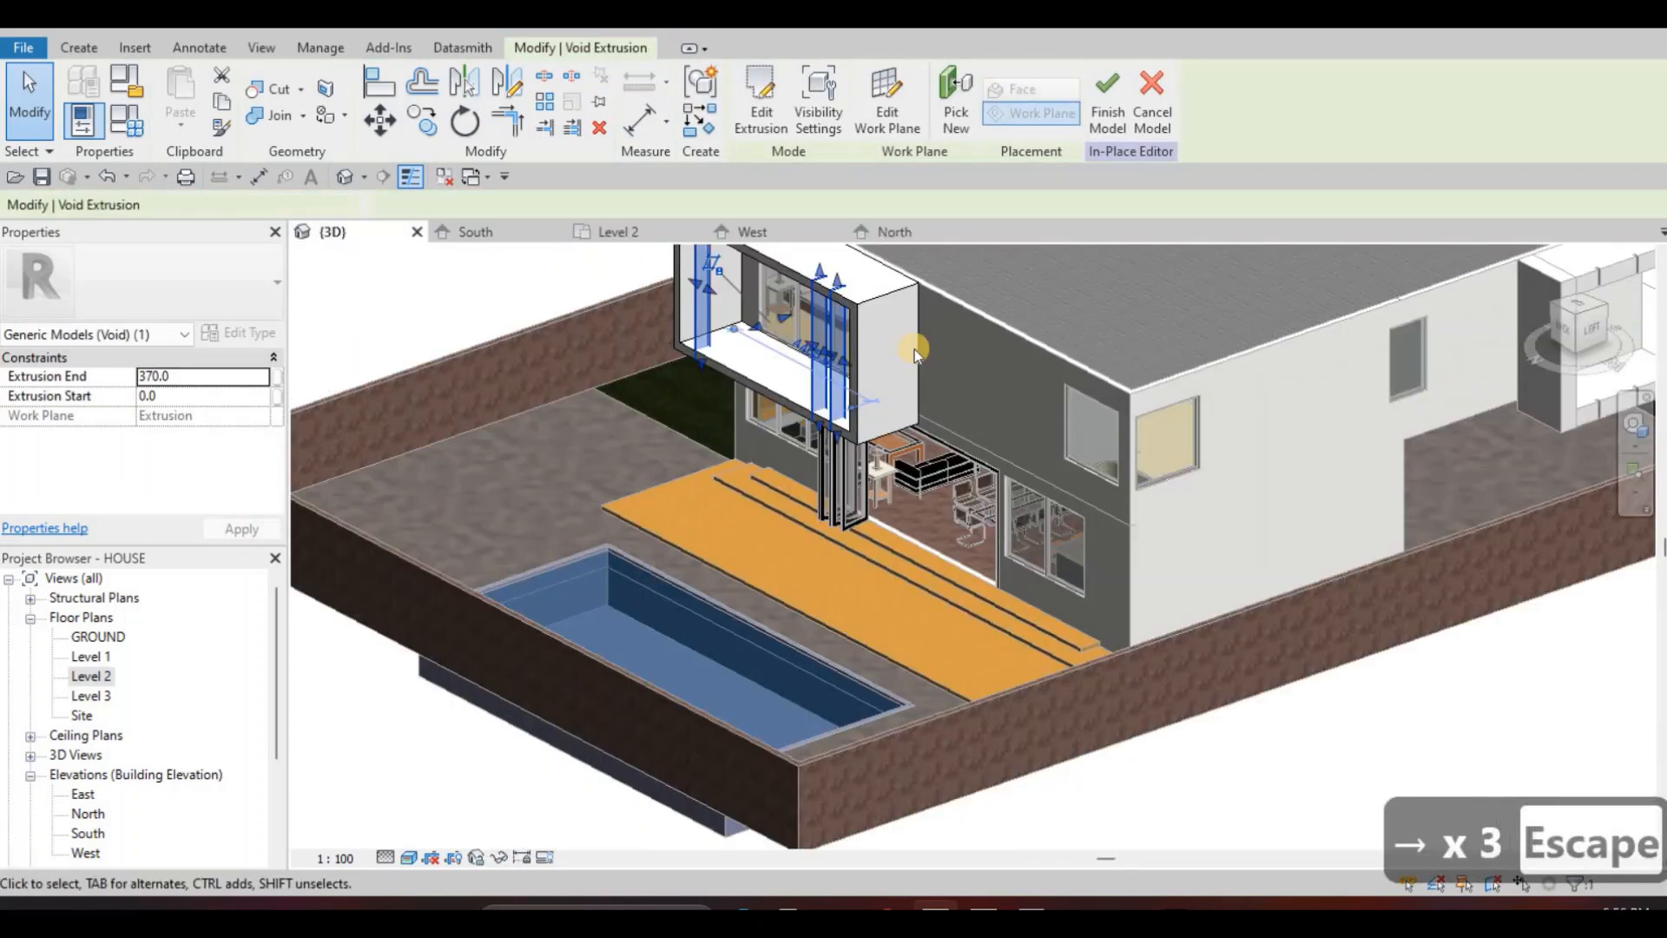
pyautogui.keyDown('shift'); pyautogui.moveTo(997, 344); pyautogui.dragTo(988, 572, button='middle'); pyautogui.keyUp('shift')
pyautogui.scroll(6, 985, 410)
pyautogui.scroll(1, 910, 413)
pyautogui.moveTo(997, 576); pyautogui.dragTo(415, 258)
pyautogui.moveTo(359, 136); pyautogui.dragTo(298, 105)
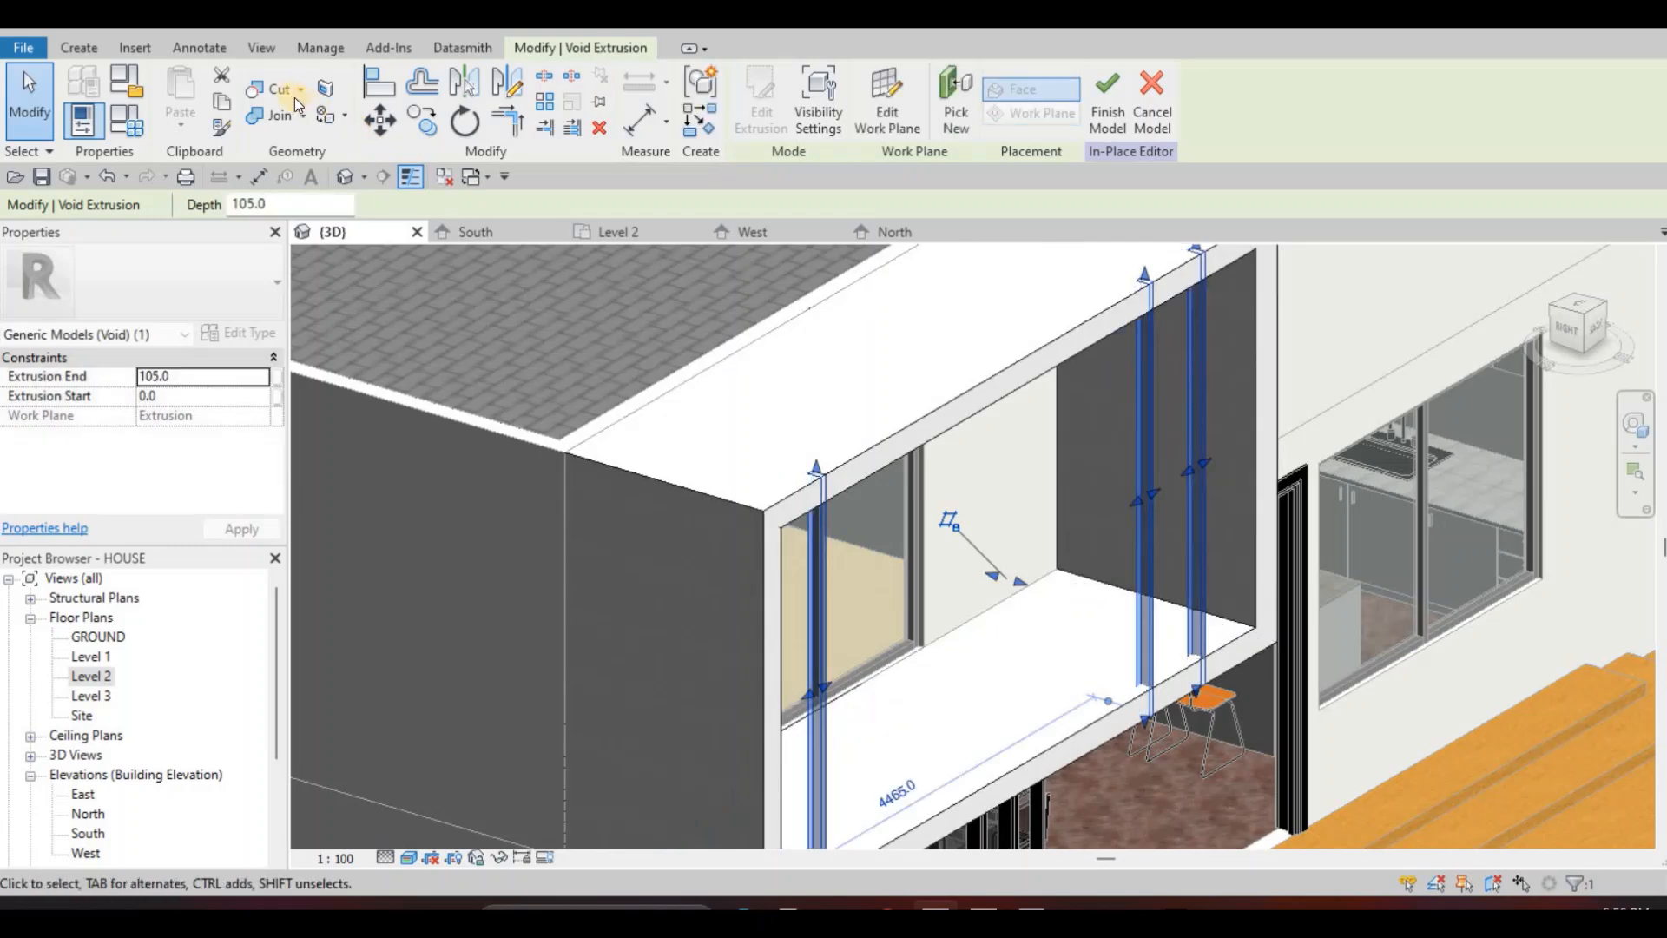
# Cut the projecting window frame with the void extrusion and finish the in-place model.
pyautogui.click(268, 89)
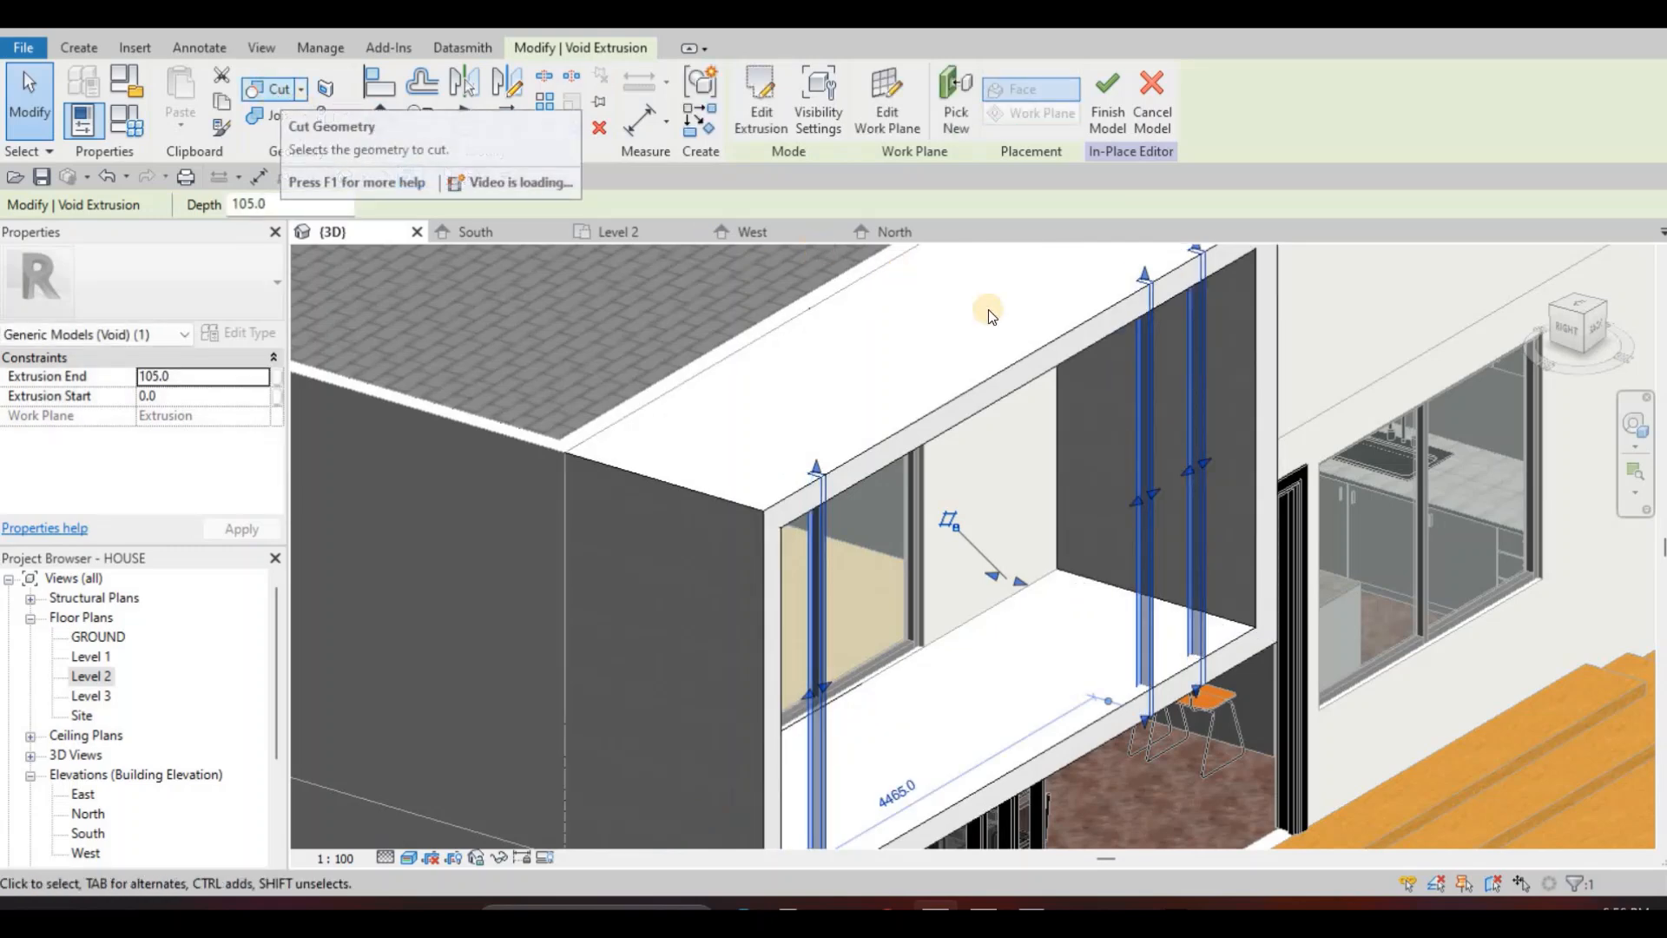
pyautogui.click(851, 314)
pyautogui.keyDown('shift'); pyautogui.moveTo(859, 324); pyautogui.dragTo(1014, 322, button='middle'); pyautogui.keyUp('shift')
pyautogui.press('Escape')
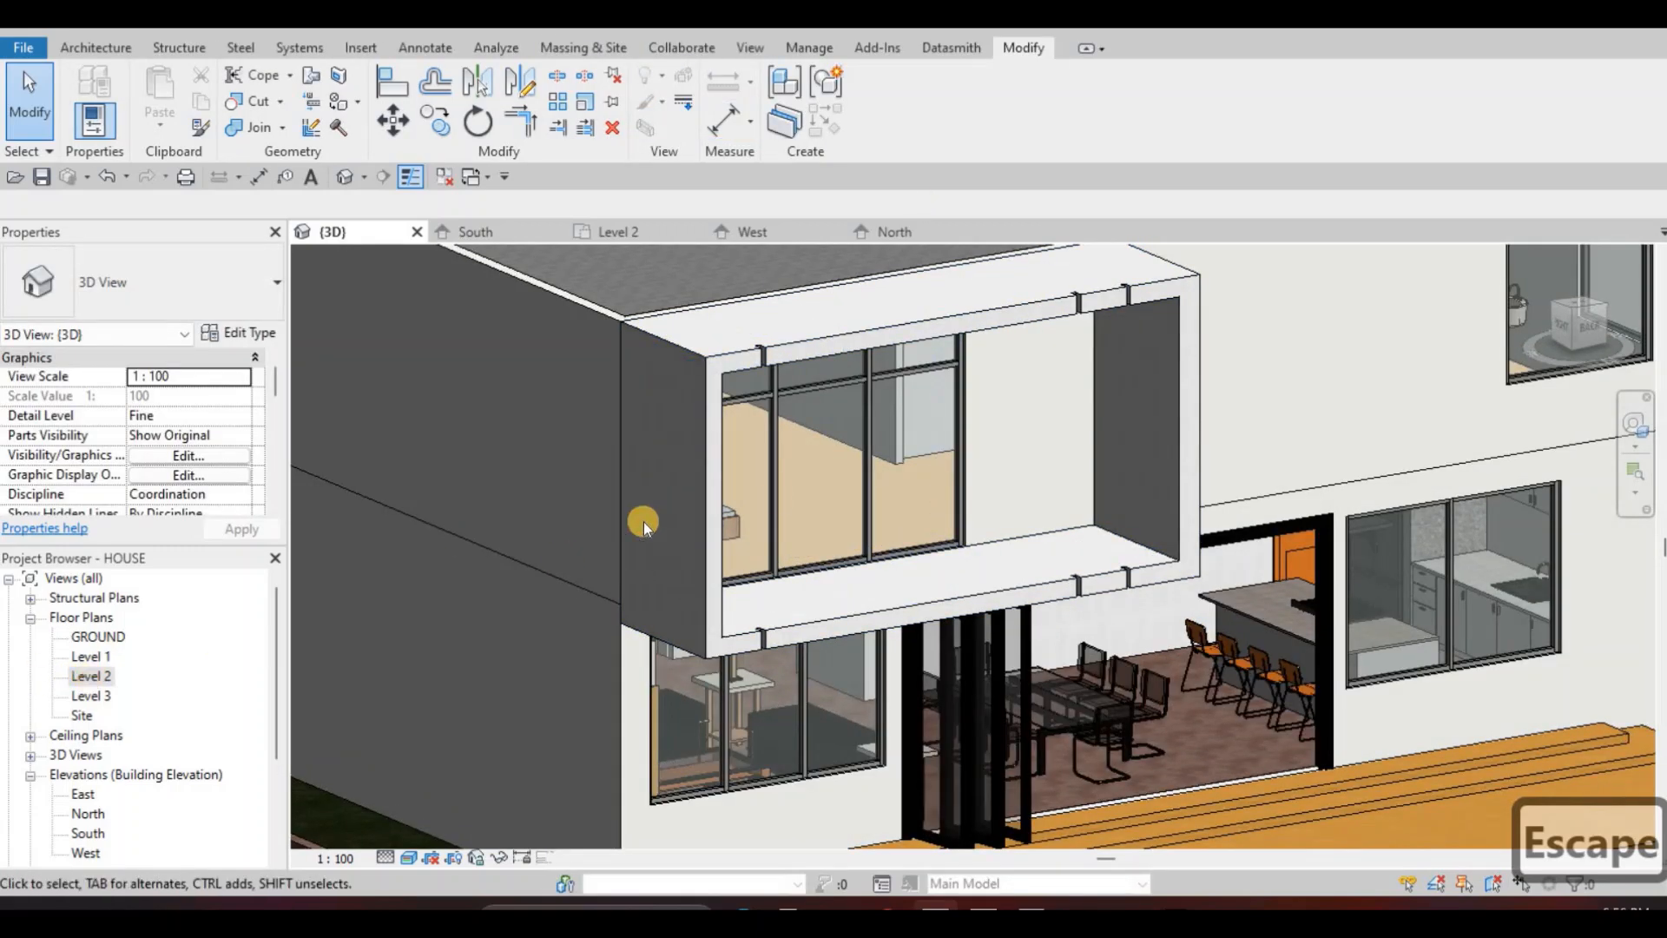
# Sketch a 900mm Pipe railing path about 5120 mm long across the north window frame in the Level 2 plan and finish it.
pyautogui.click(618, 232)
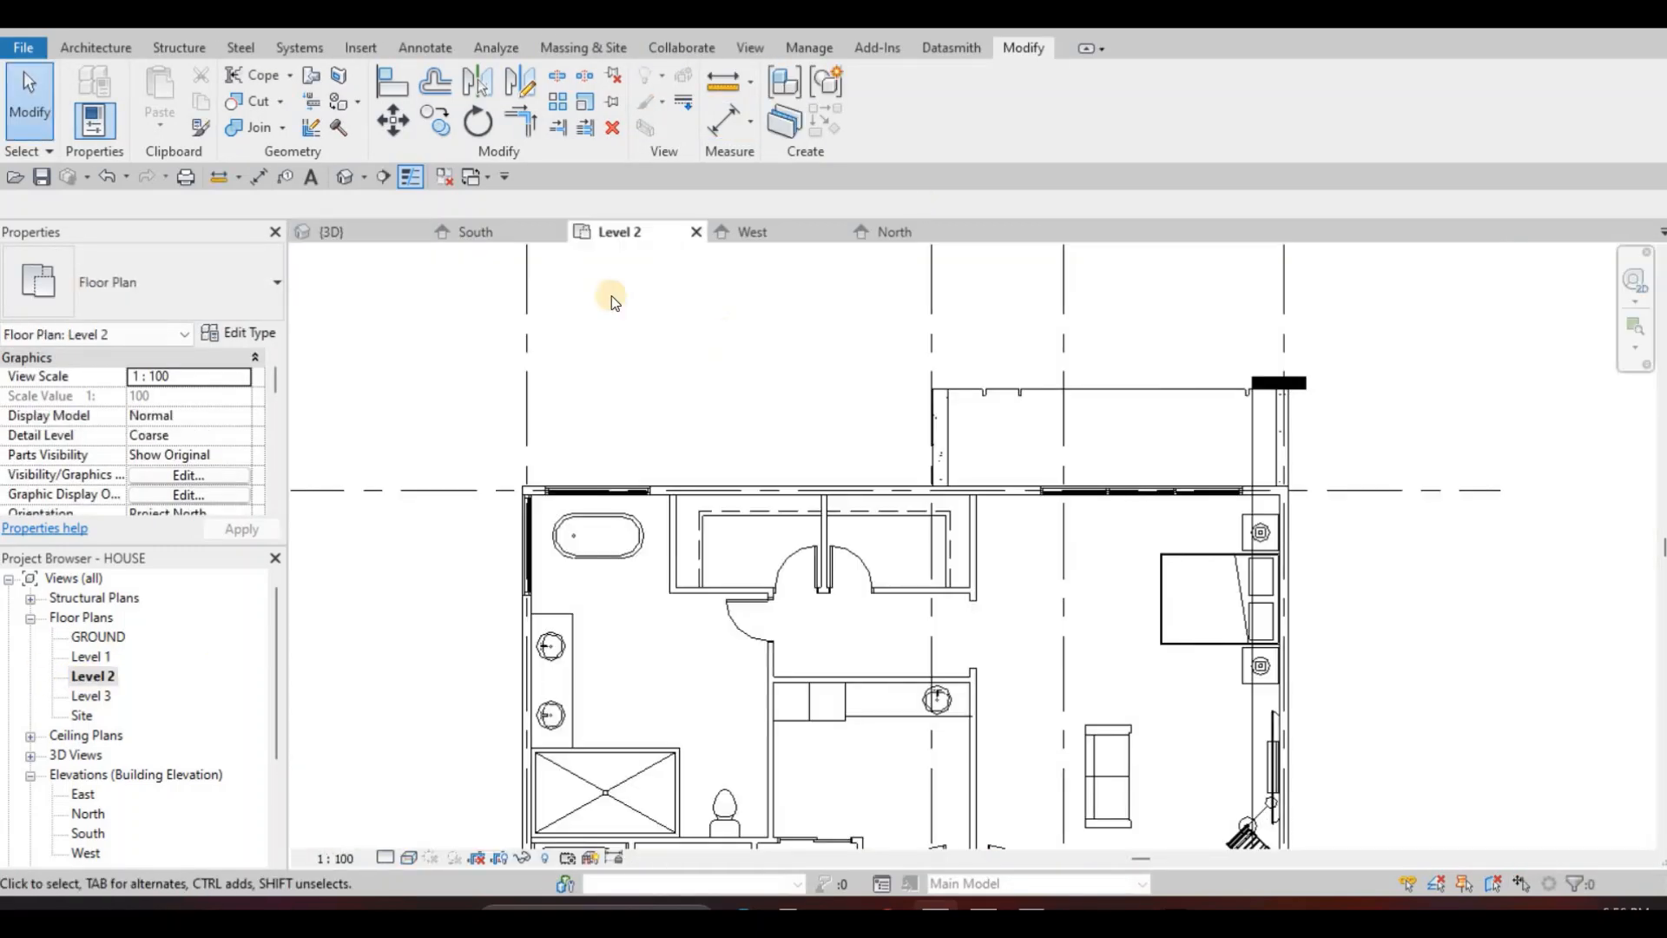
pyautogui.click(94, 49)
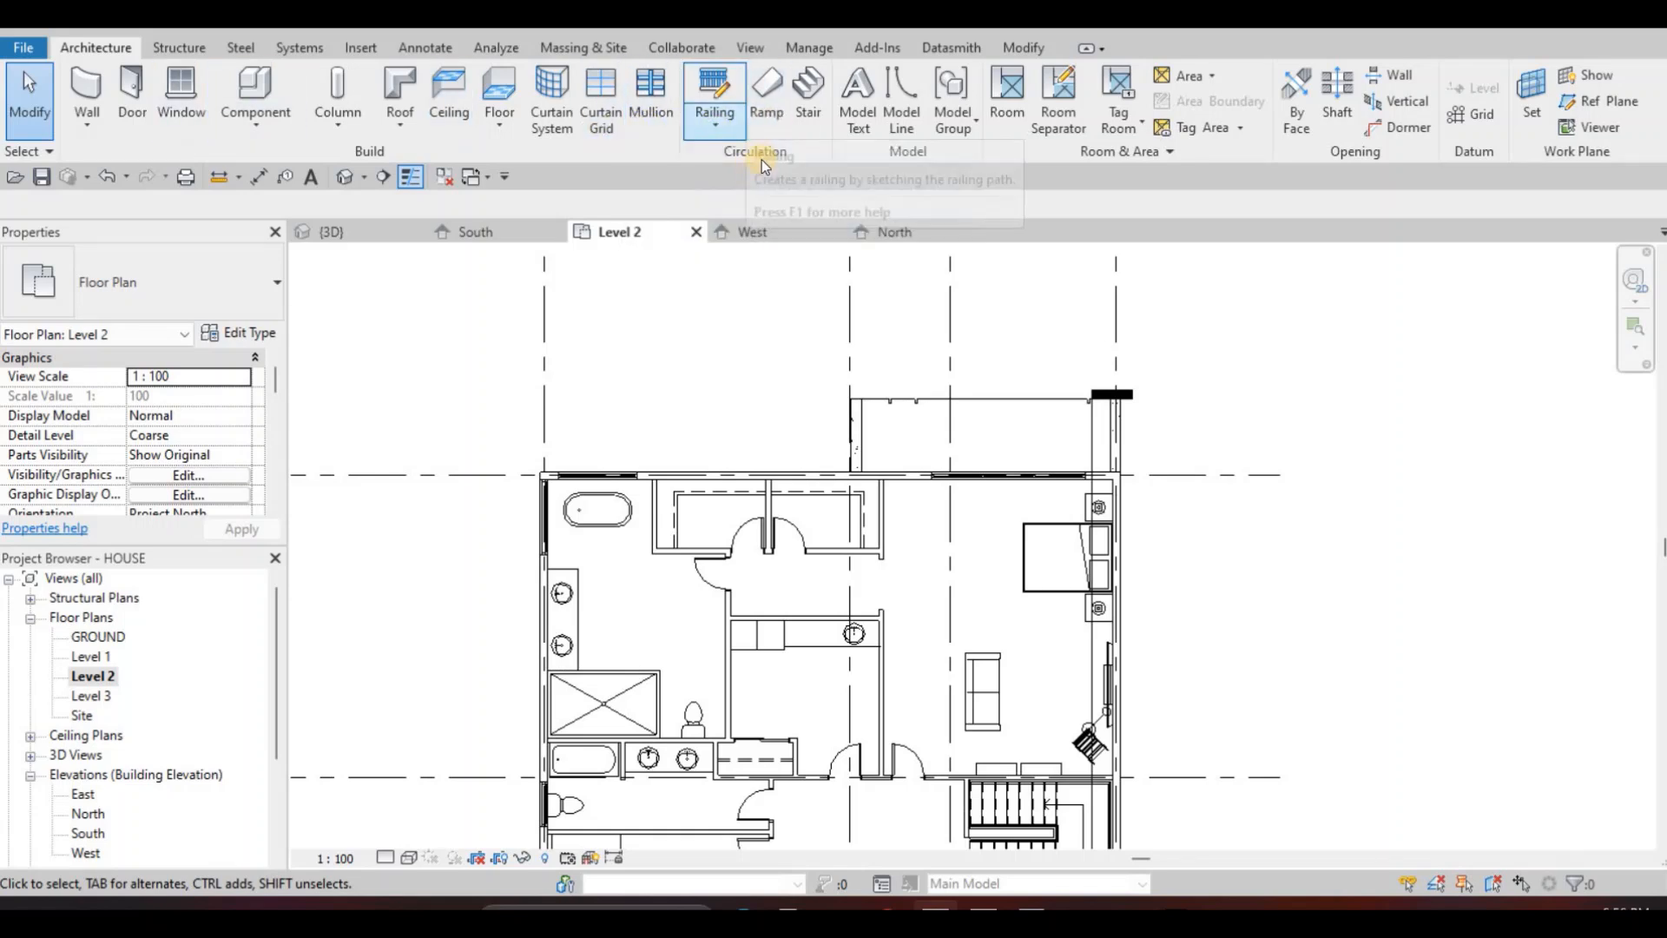
pyautogui.click(715, 125)
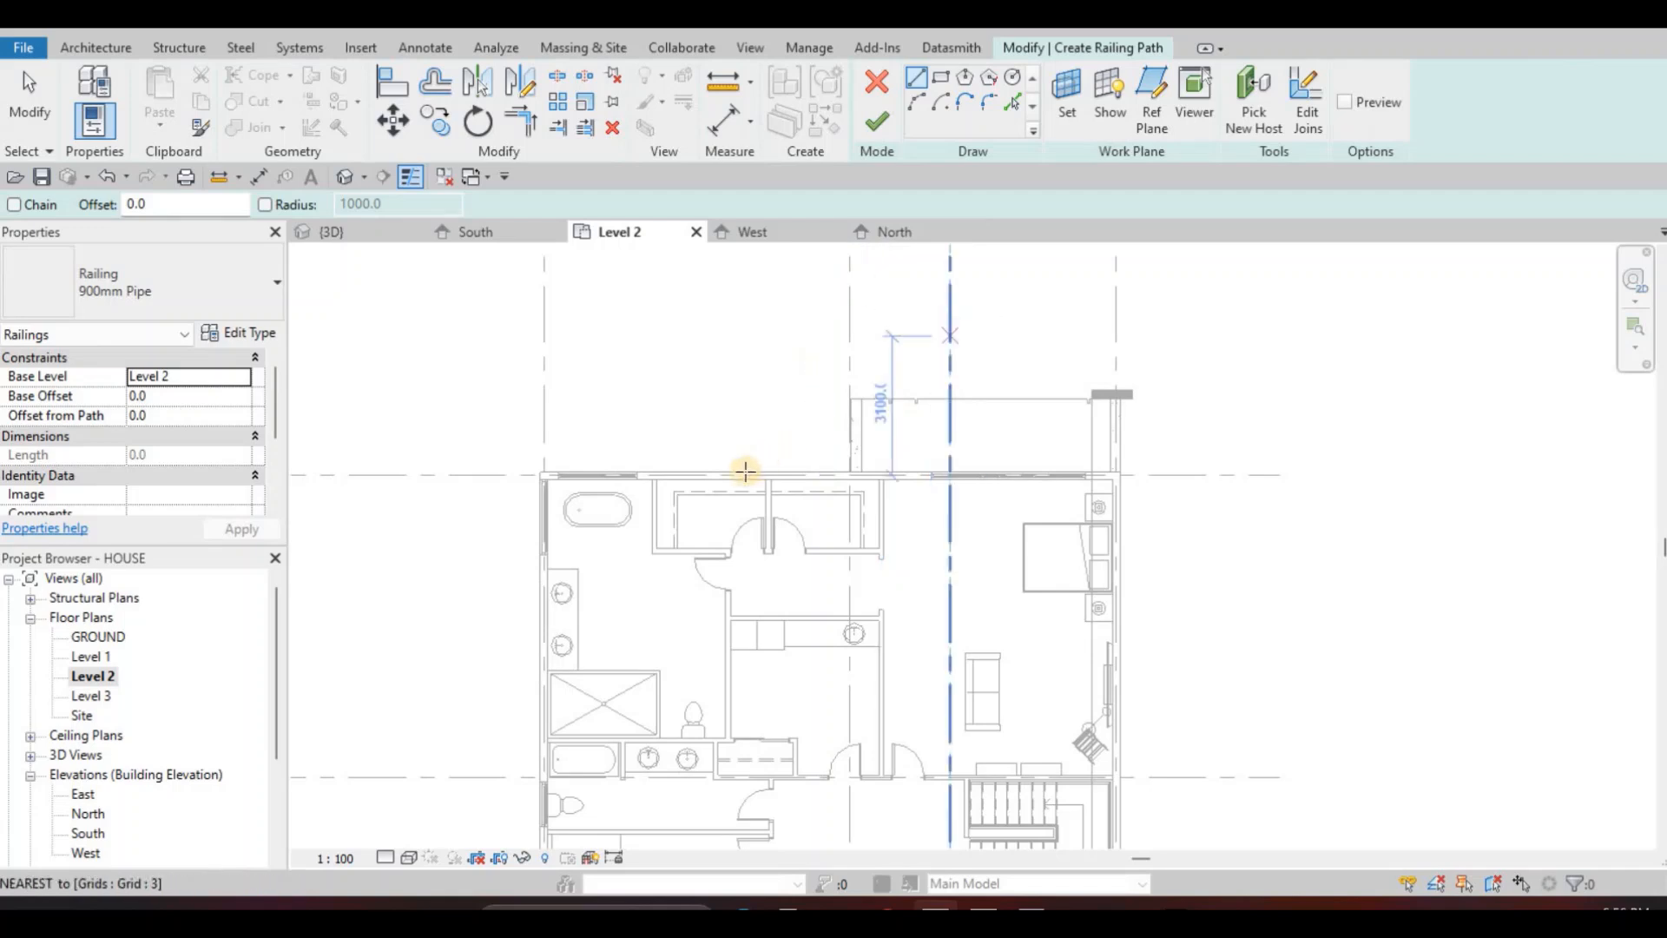
pyautogui.scroll(4, 745, 472)
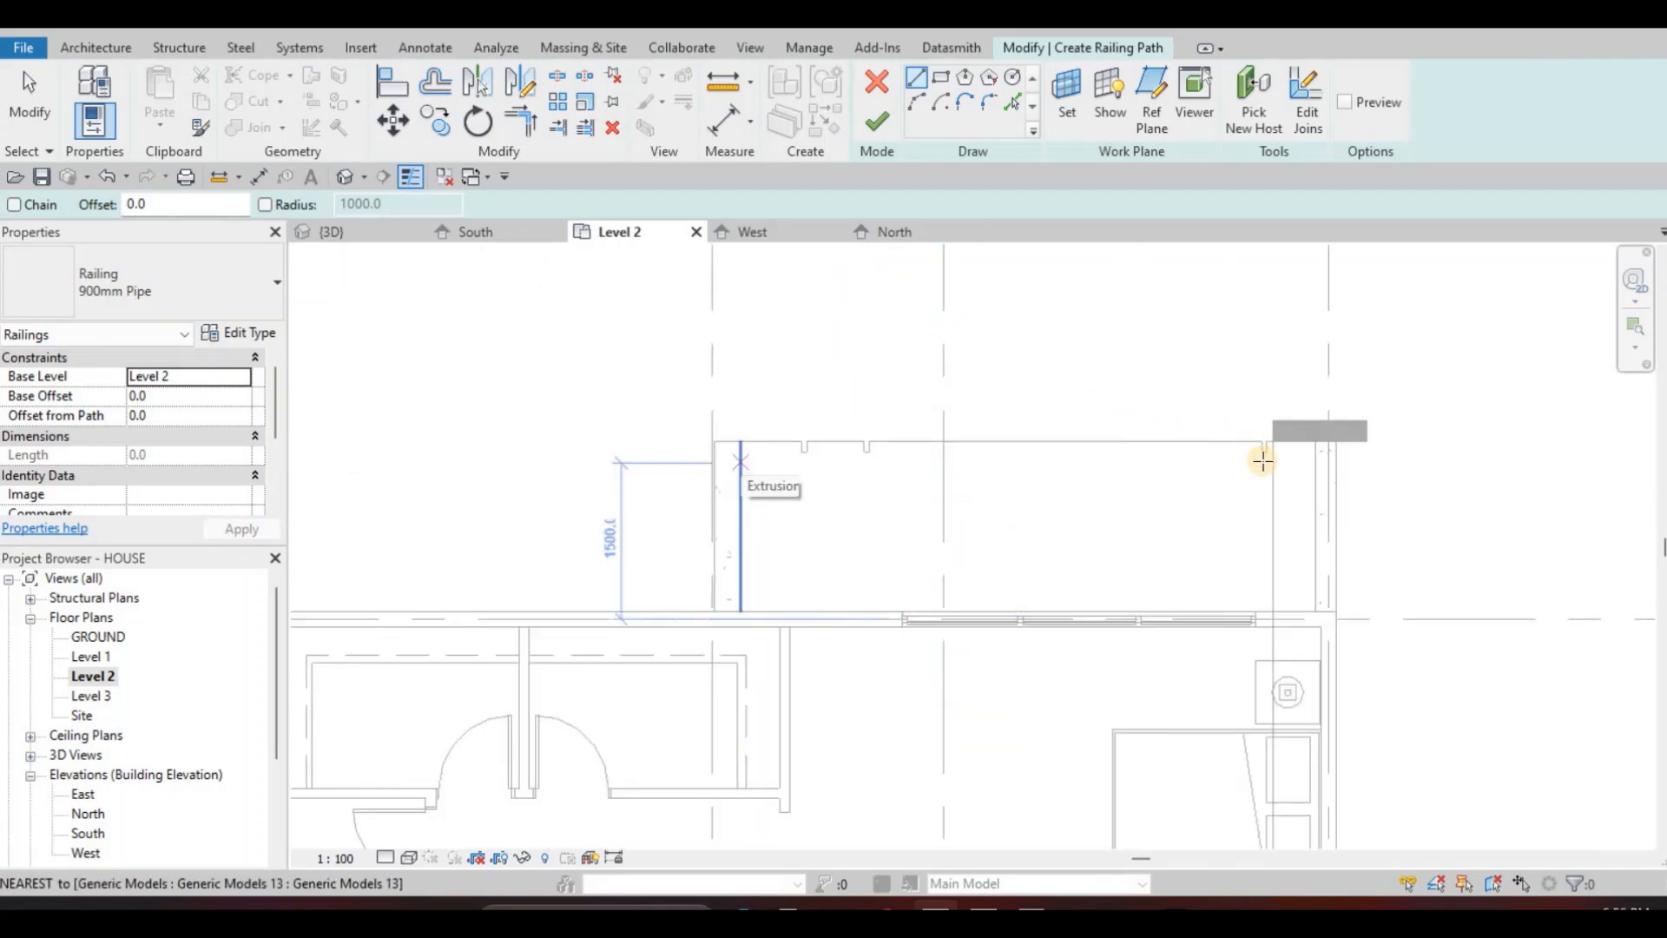
pyautogui.click(1273, 463)
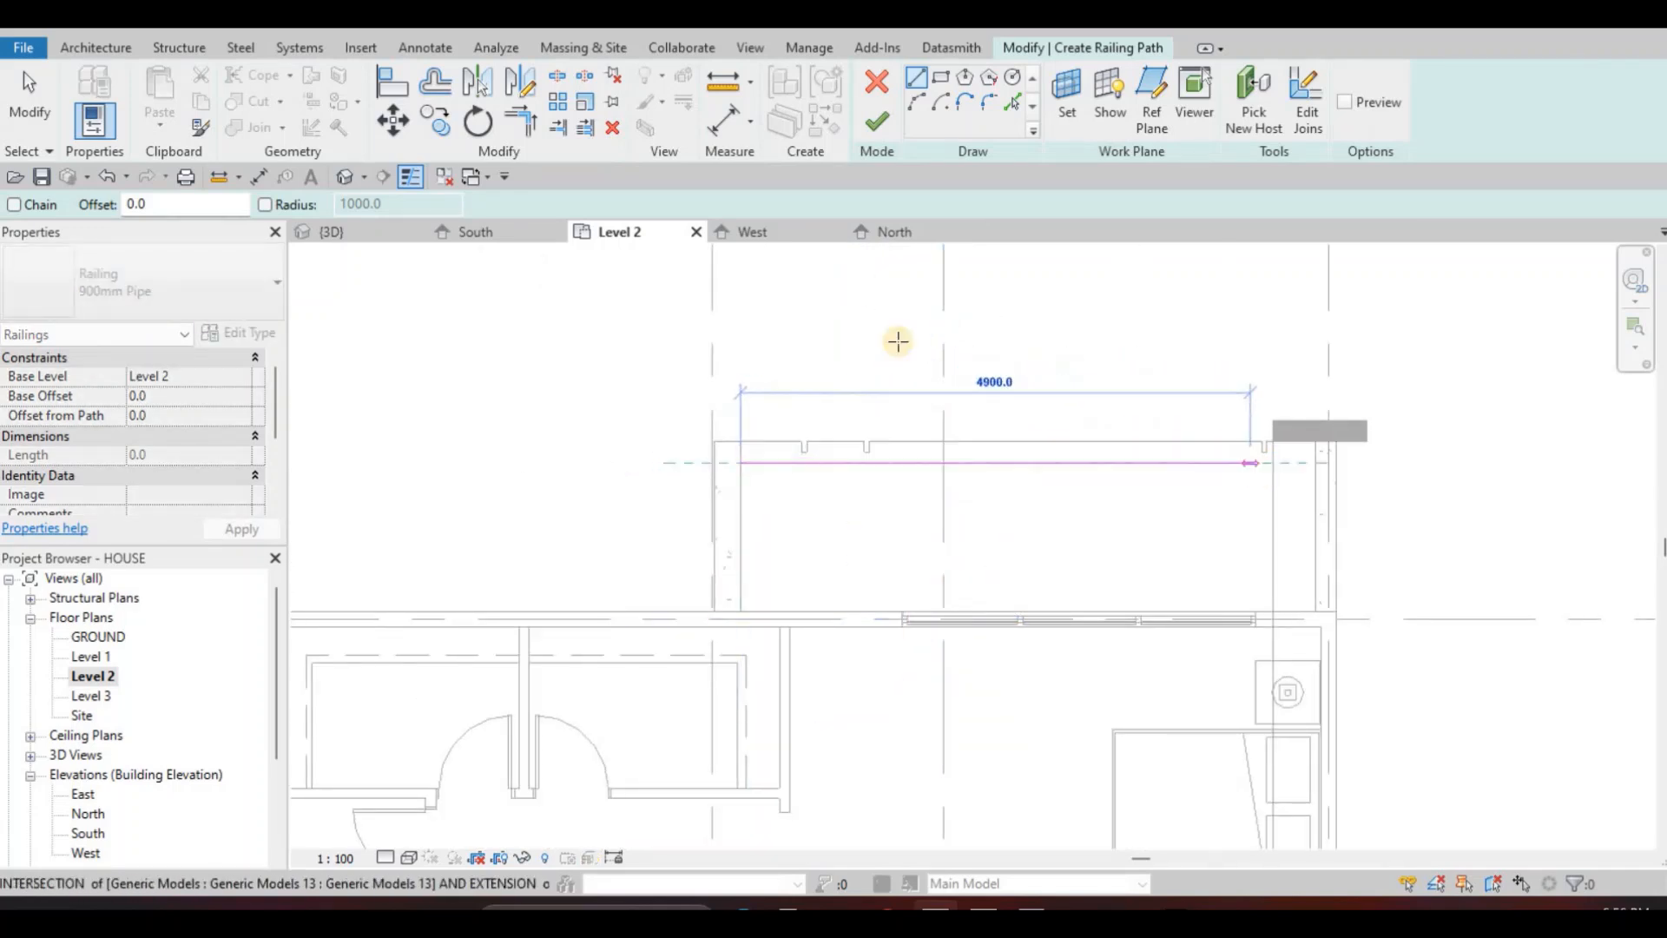
pyautogui.press('Escape')
pyautogui.click(878, 130)
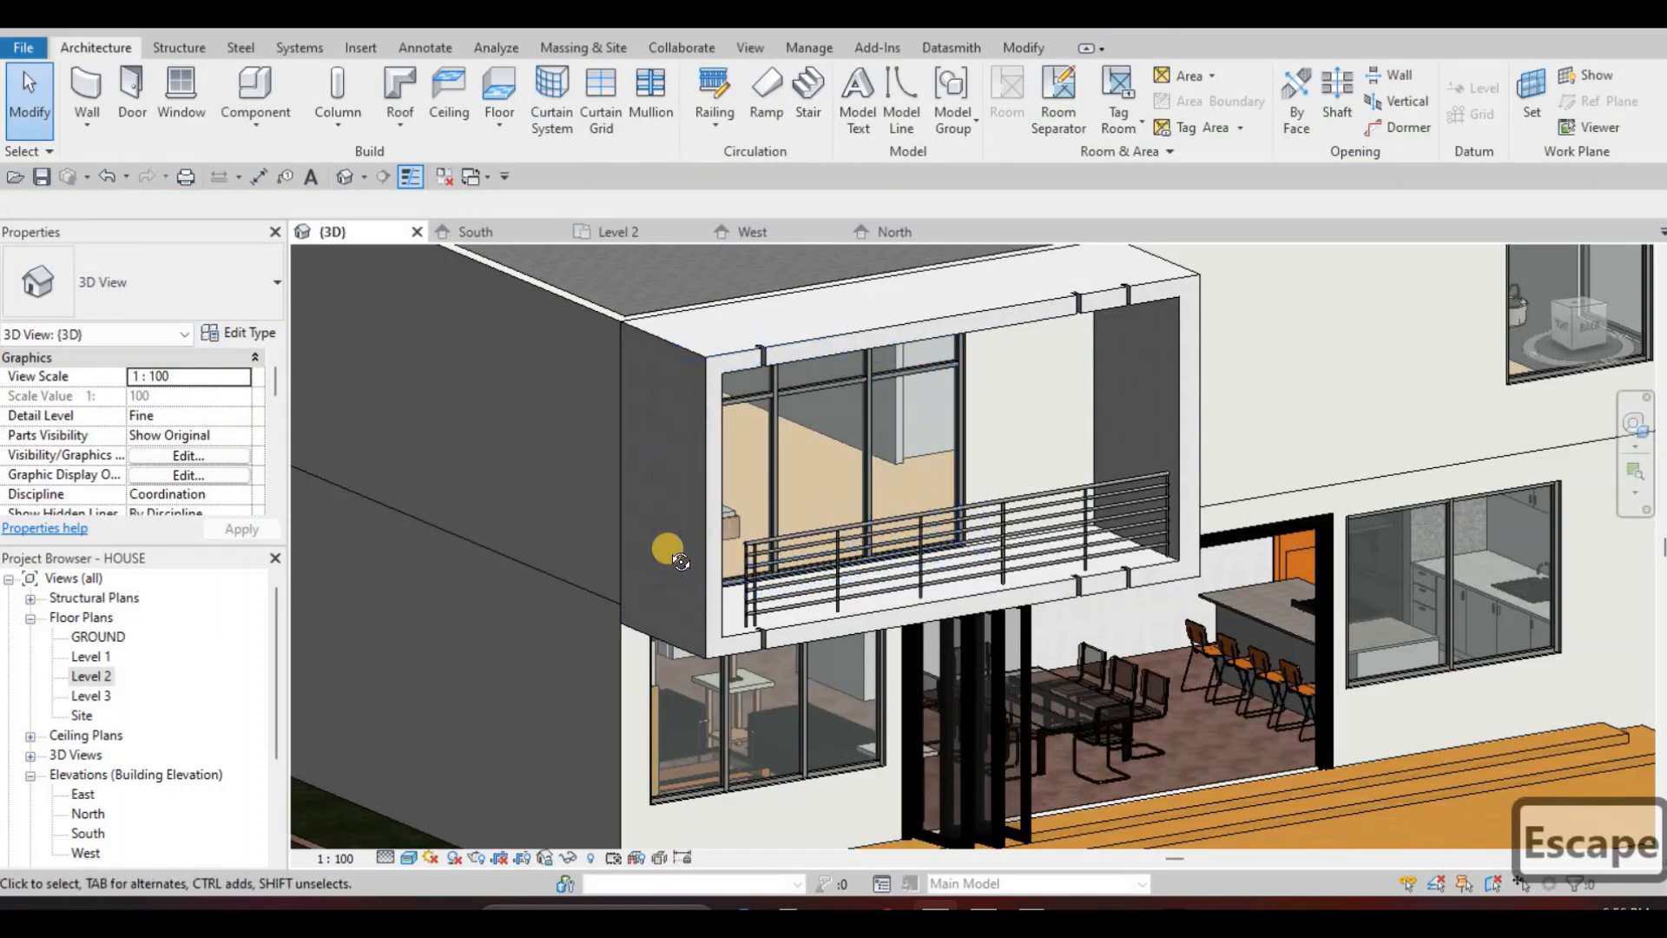
# Edit the north railing's path in plan, extending its right end to the frame's inner side face for a 5530 mm length.
pyautogui.keyDown('shift'); pyautogui.moveTo(912, 528); pyautogui.dragTo(730, 530, button='middle'); pyautogui.keyUp('shift')
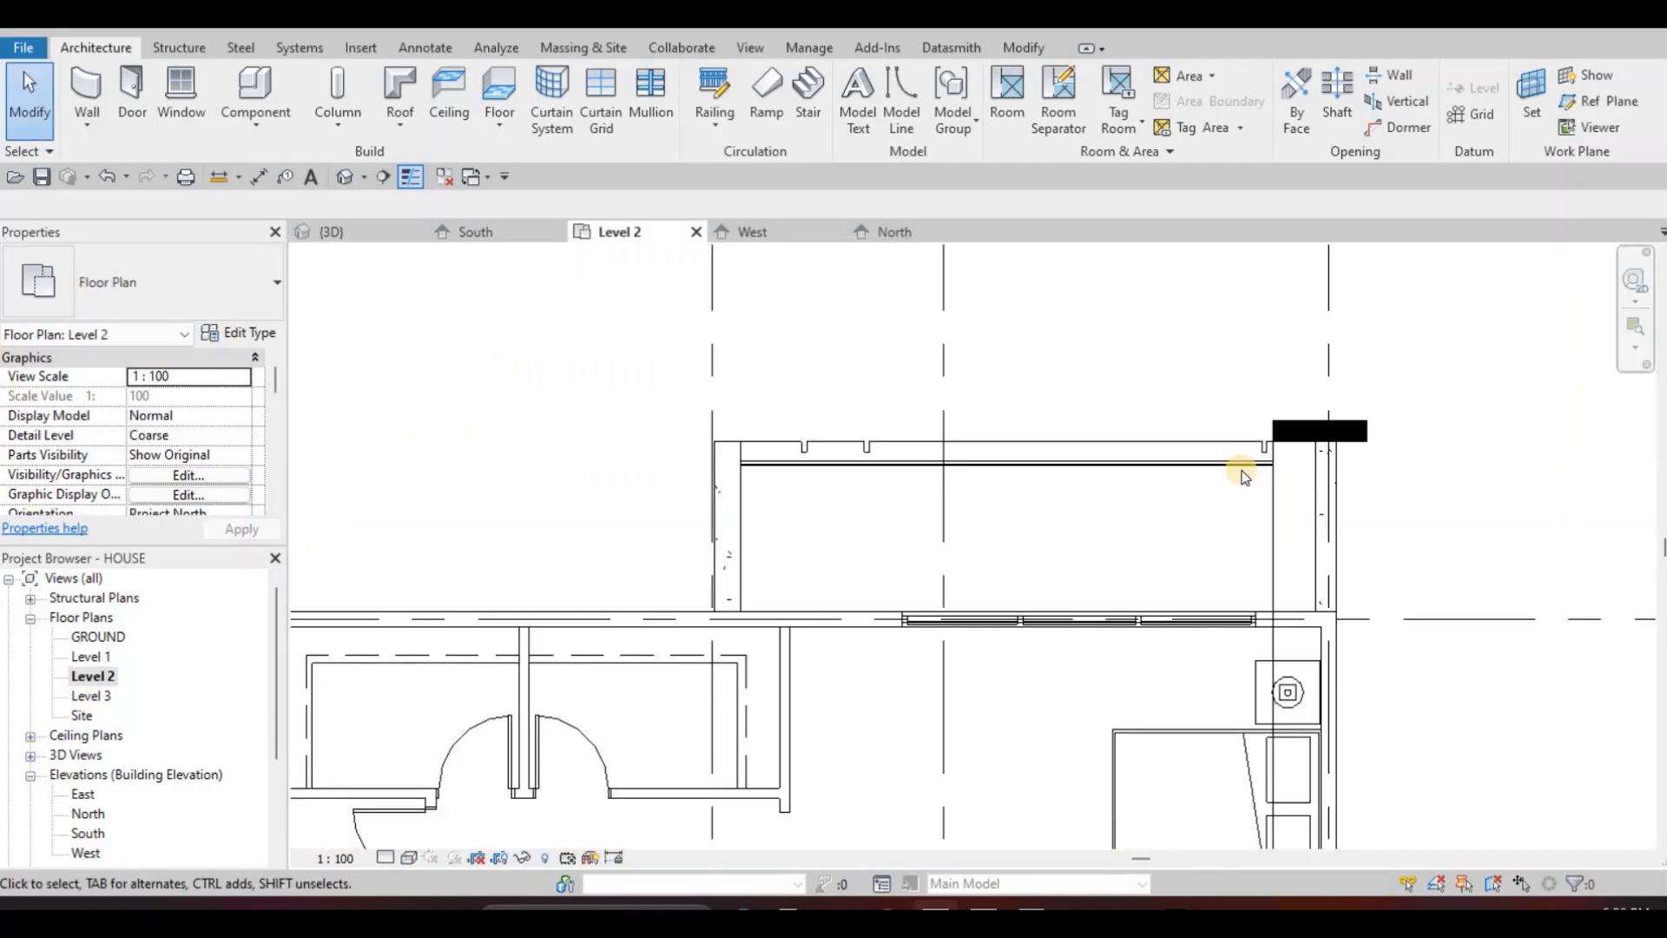
pyautogui.moveTo(1248, 469); pyautogui.dragTo(1195, 472, button='middle')
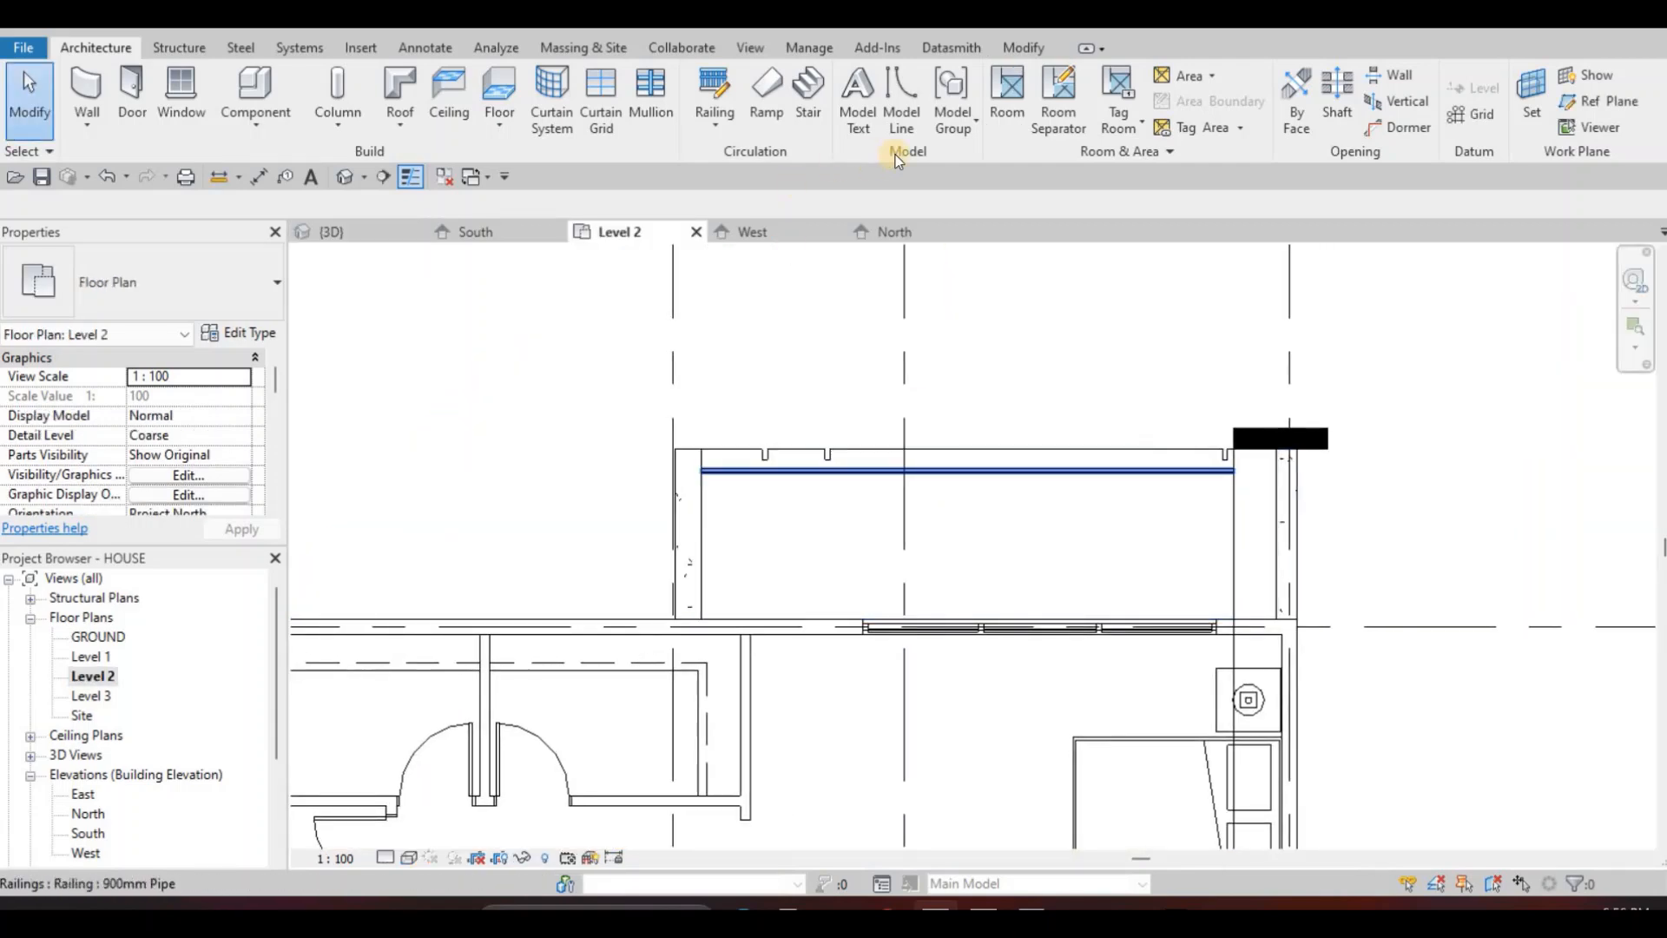
pyautogui.click(1155, 470)
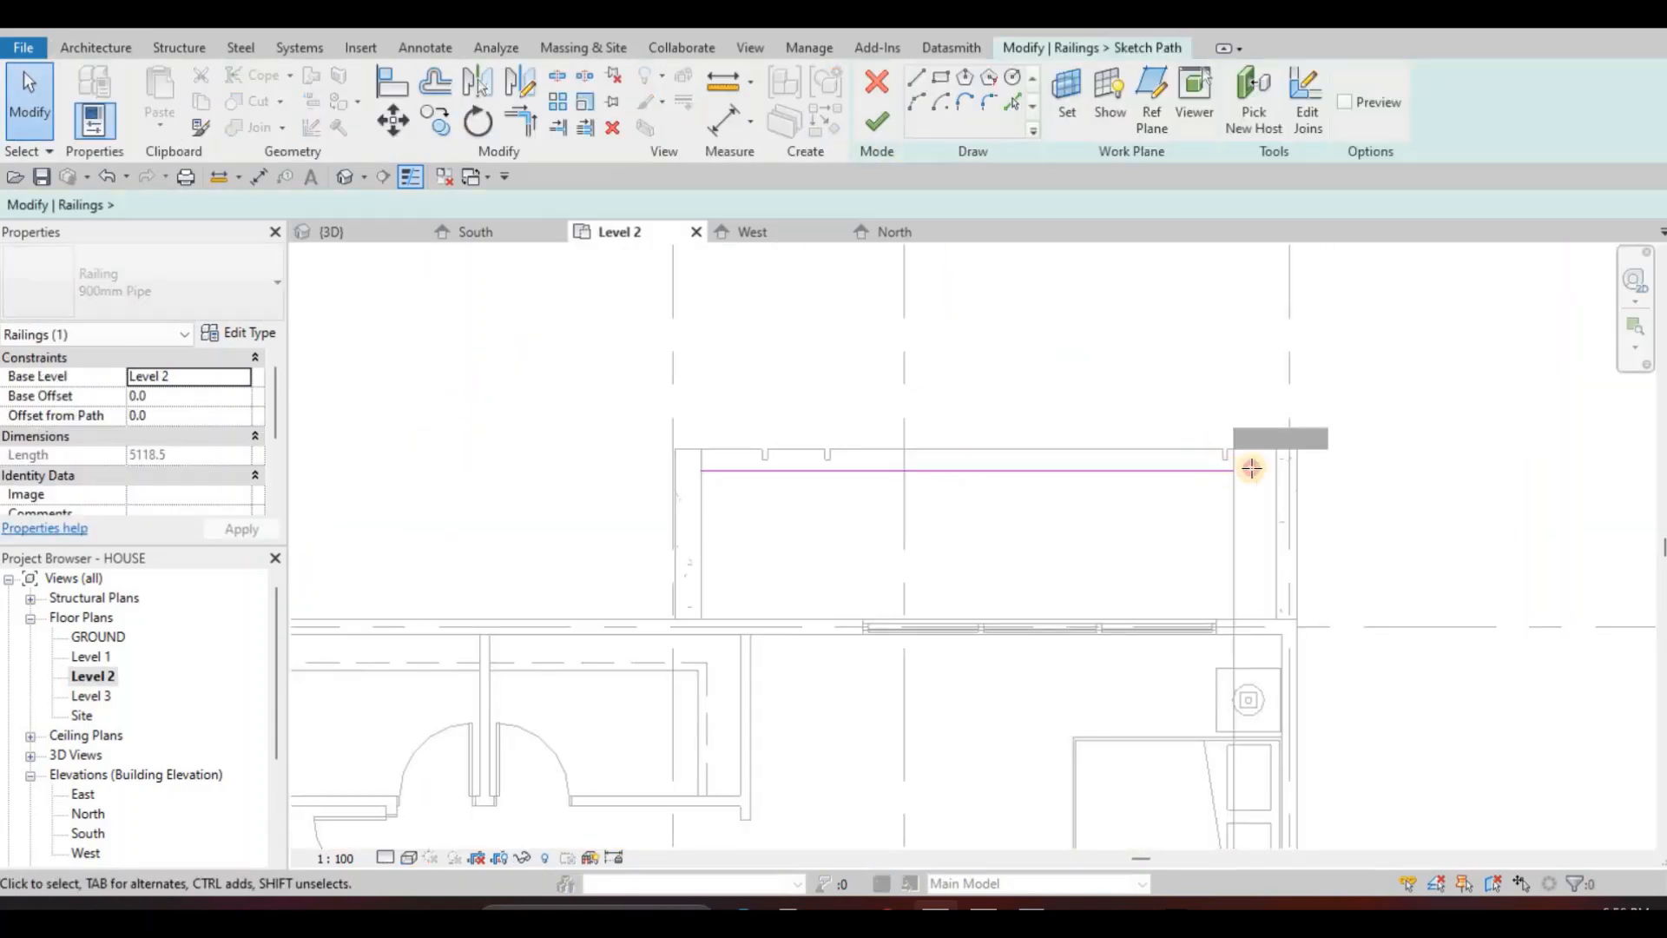
pyautogui.click(1222, 470)
pyautogui.moveTo(1233, 470)
pyautogui.mouseDown()
pyautogui.moveTo(1229, 455)
pyautogui.moveTo(1276, 469)
pyautogui.mouseUp()
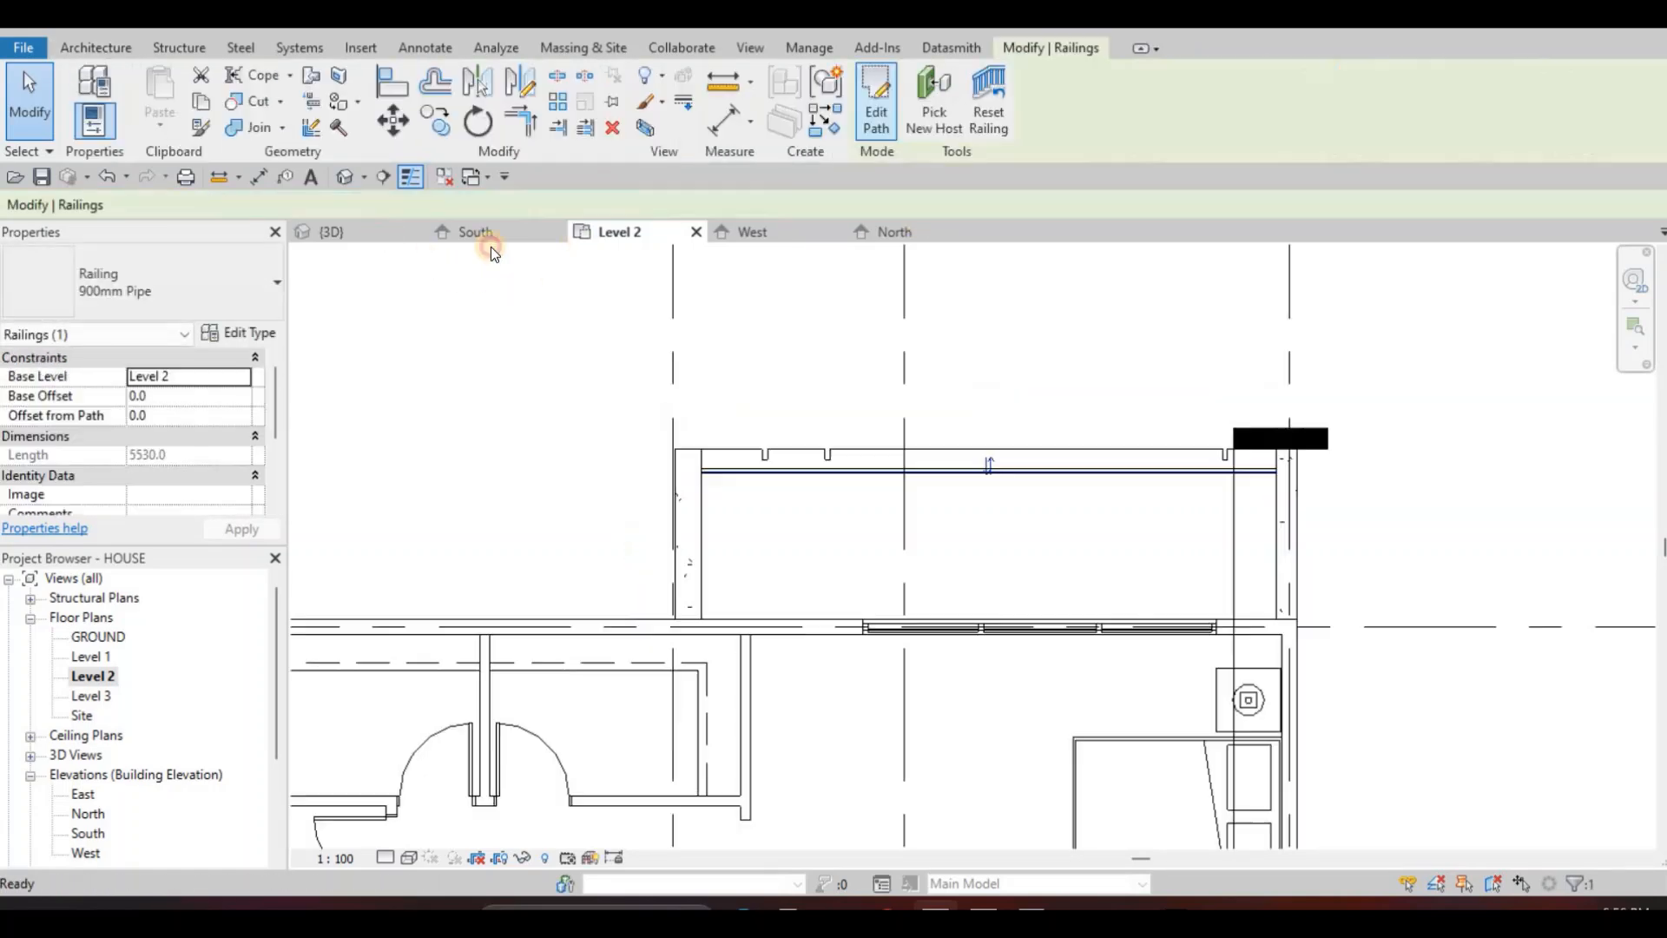
pyautogui.hotkey('ctrl', 'Tab')
# Sketch an L-shaped railing path inside the corner balcony frame on Level 2, with legs about 4600 mm and 7675 mm long.
pyautogui.keyDown('shift'); pyautogui.moveTo(1160, 336); pyautogui.dragTo(1021, 417, button='middle'); pyautogui.keyUp('shift')
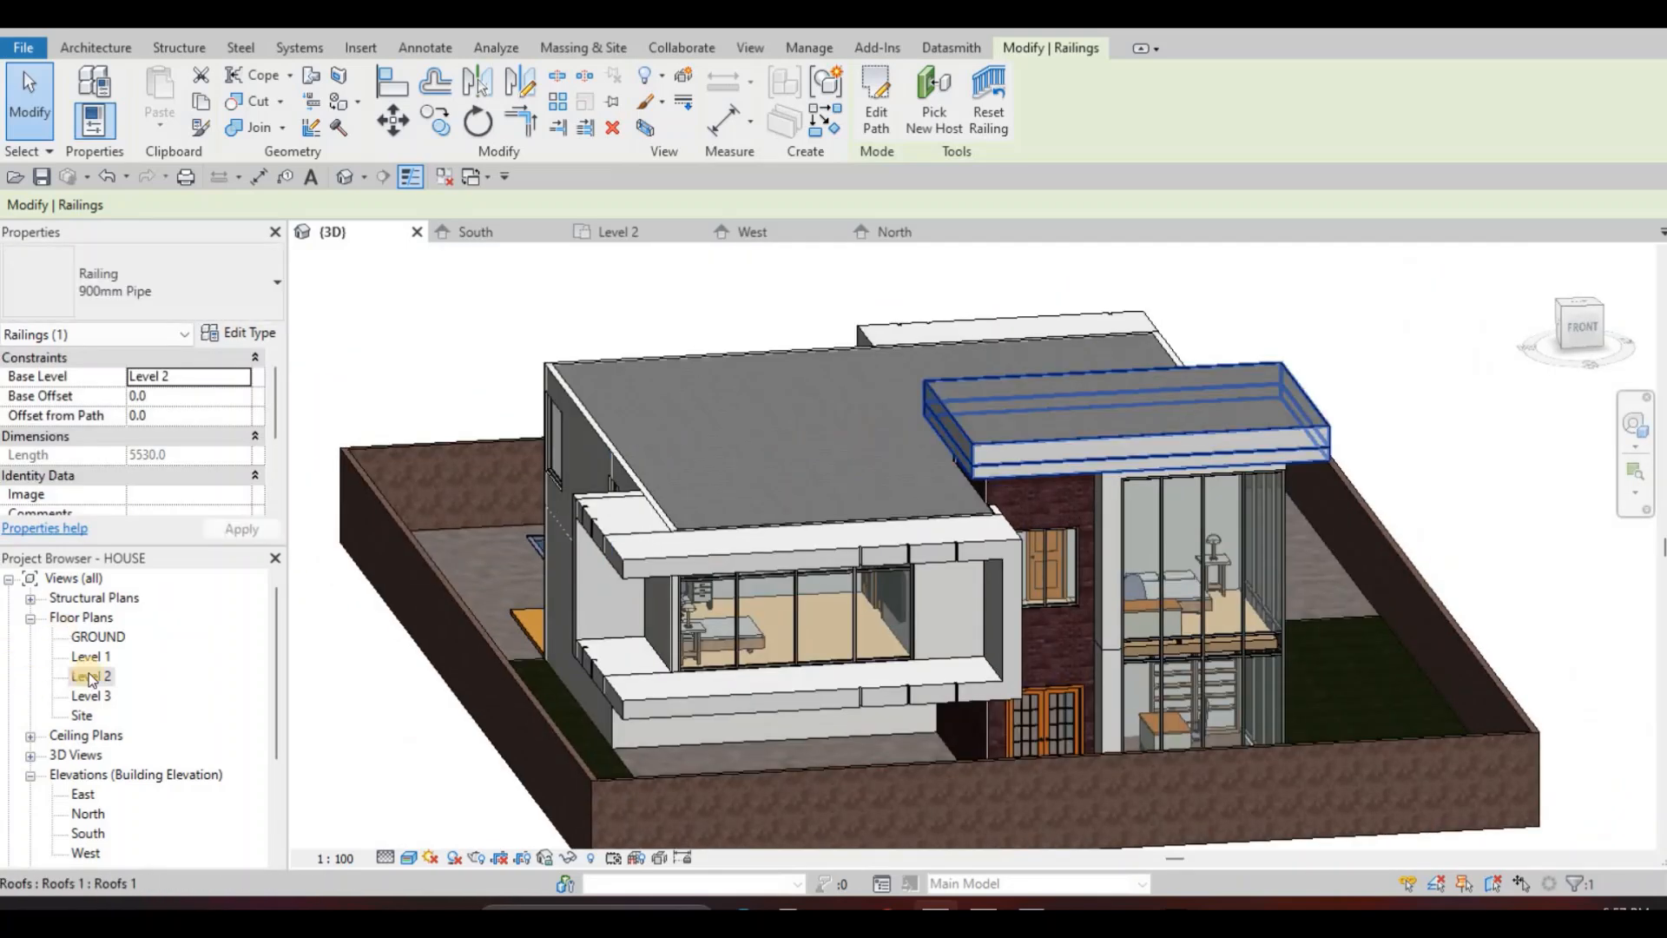
pyautogui.click(90, 678)
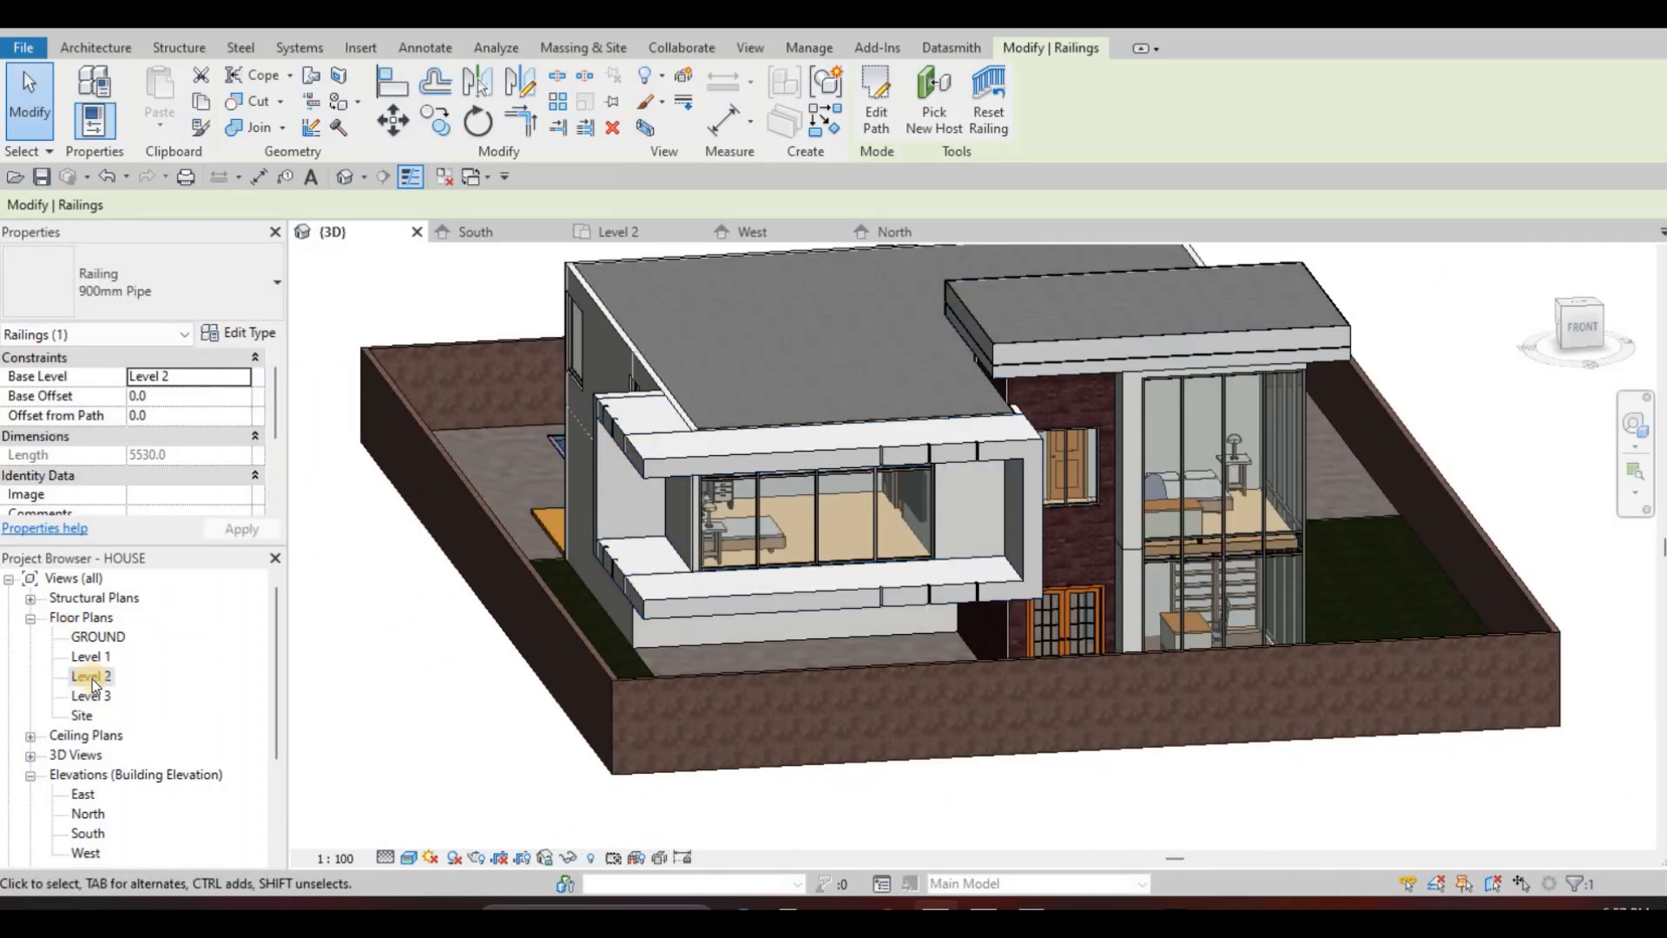
pyautogui.click(915, 485)
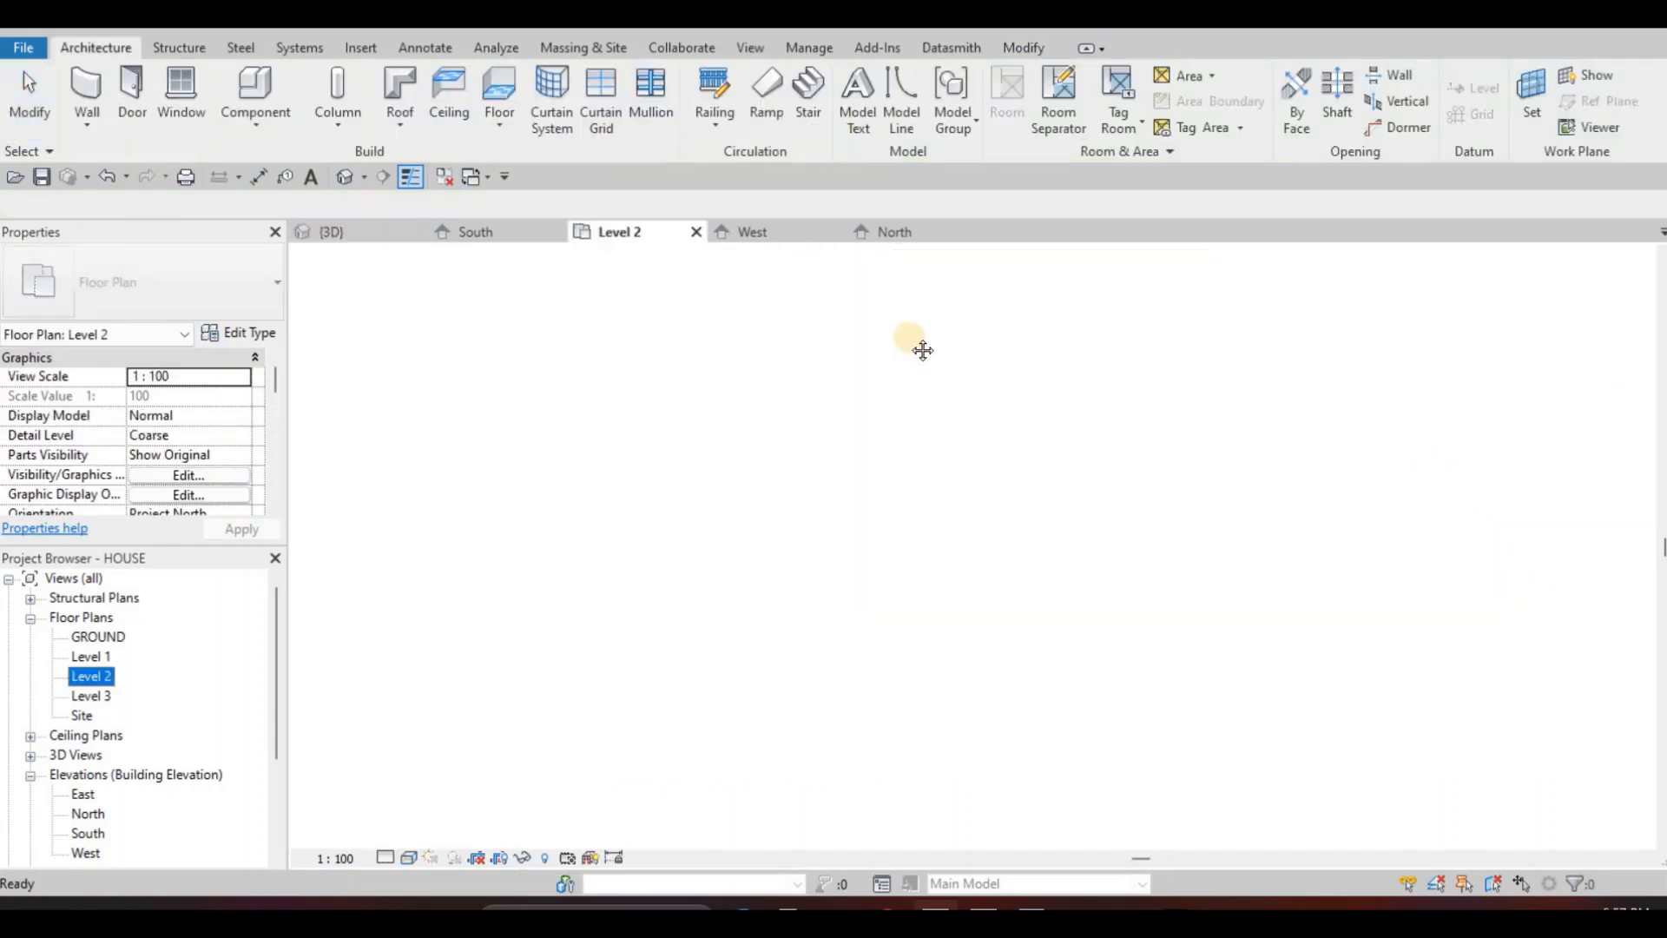
pyautogui.scroll(-5, 789, 505)
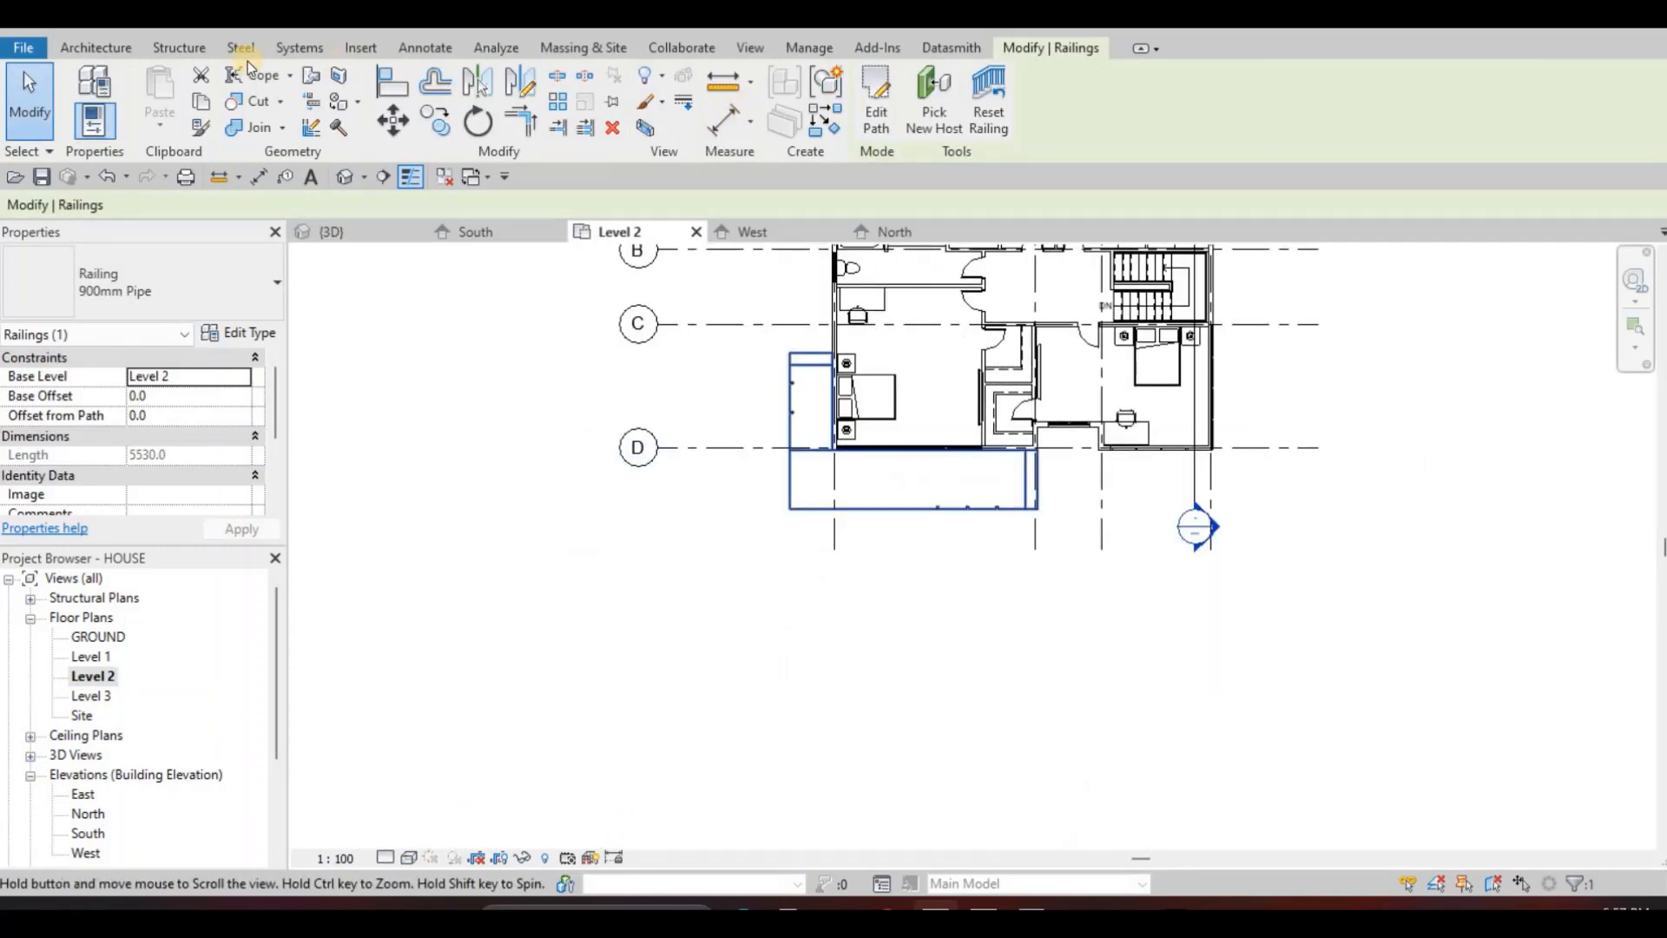
pyautogui.press('Escape')
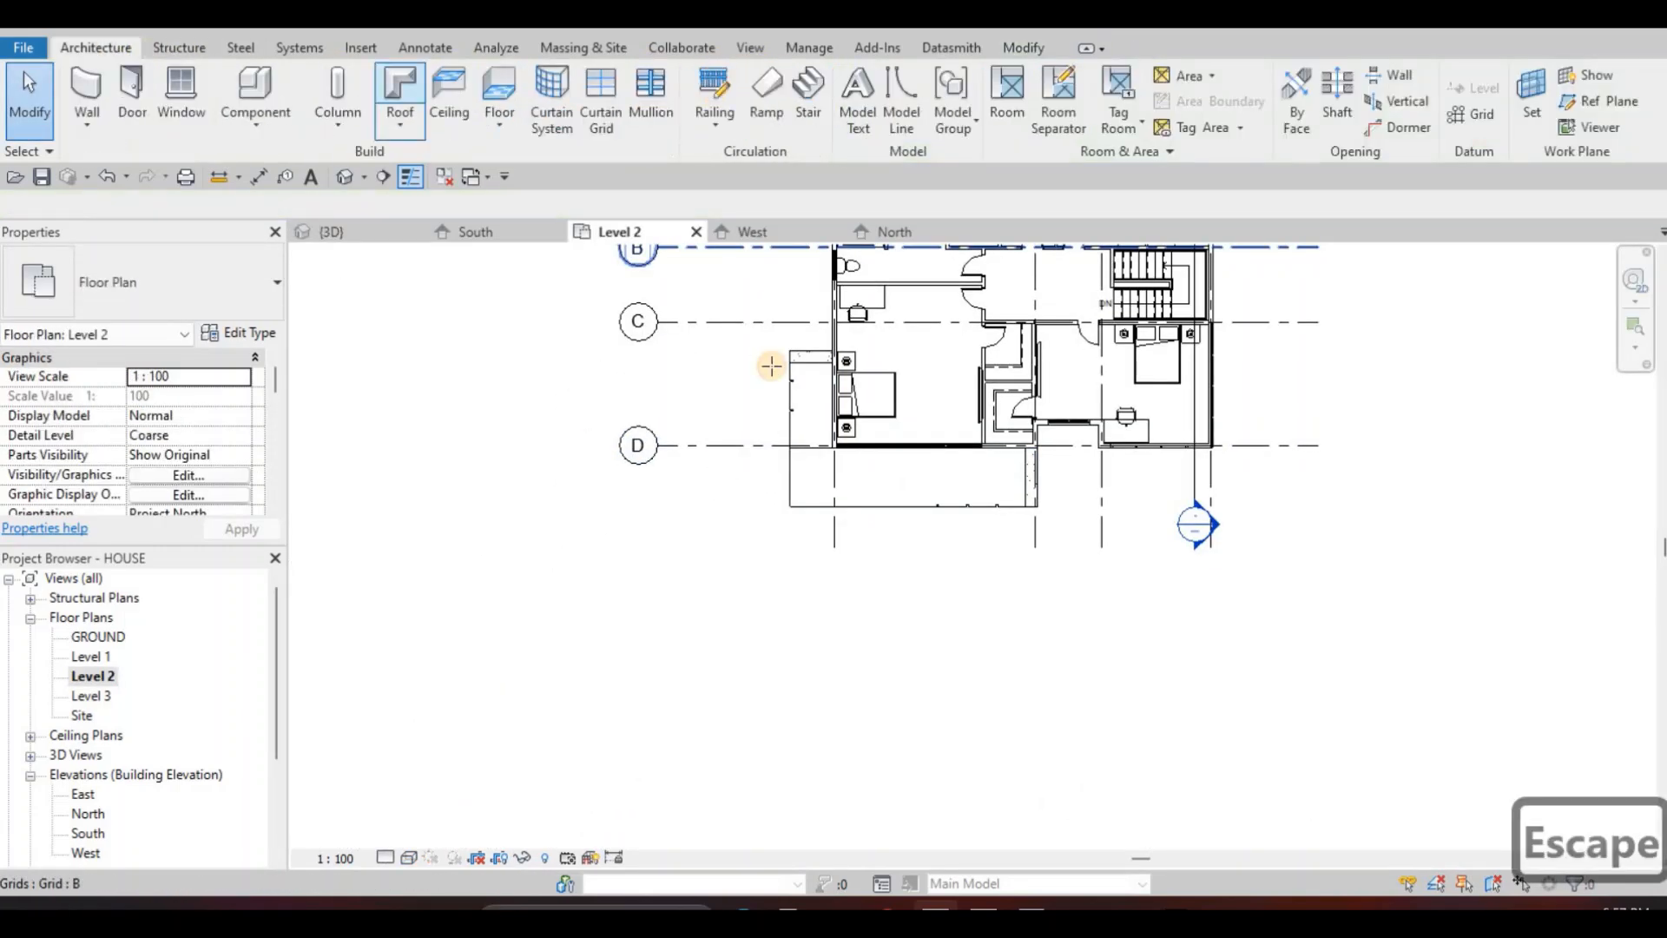
pyautogui.scroll(3, 786, 379)
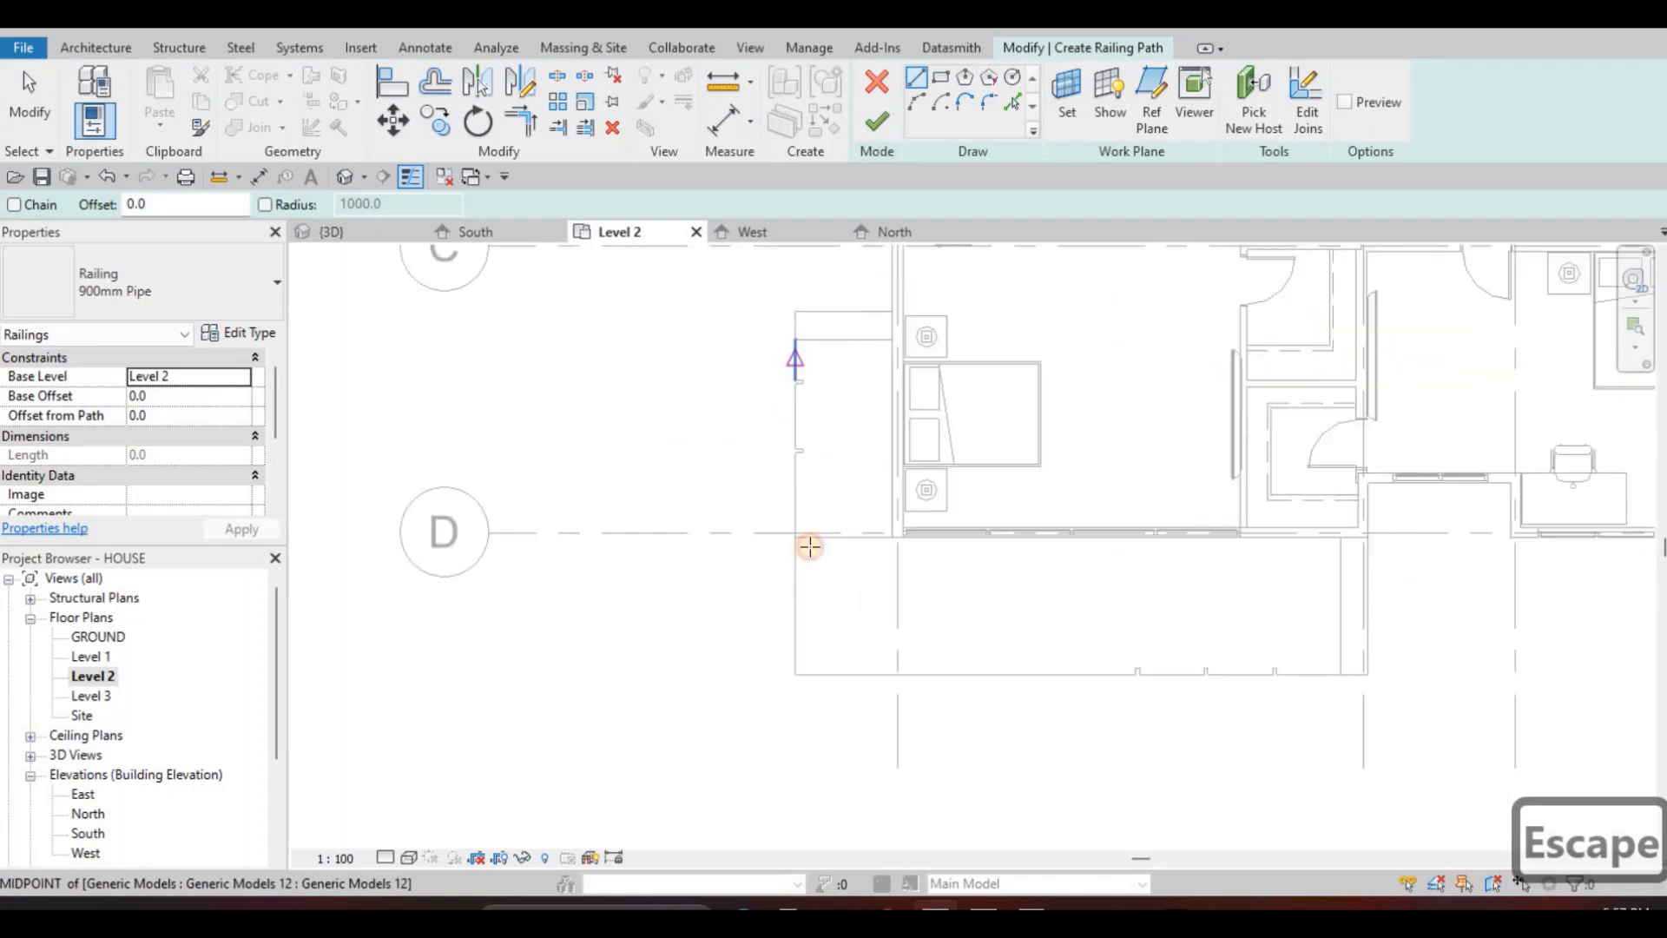
pyautogui.click(815, 652)
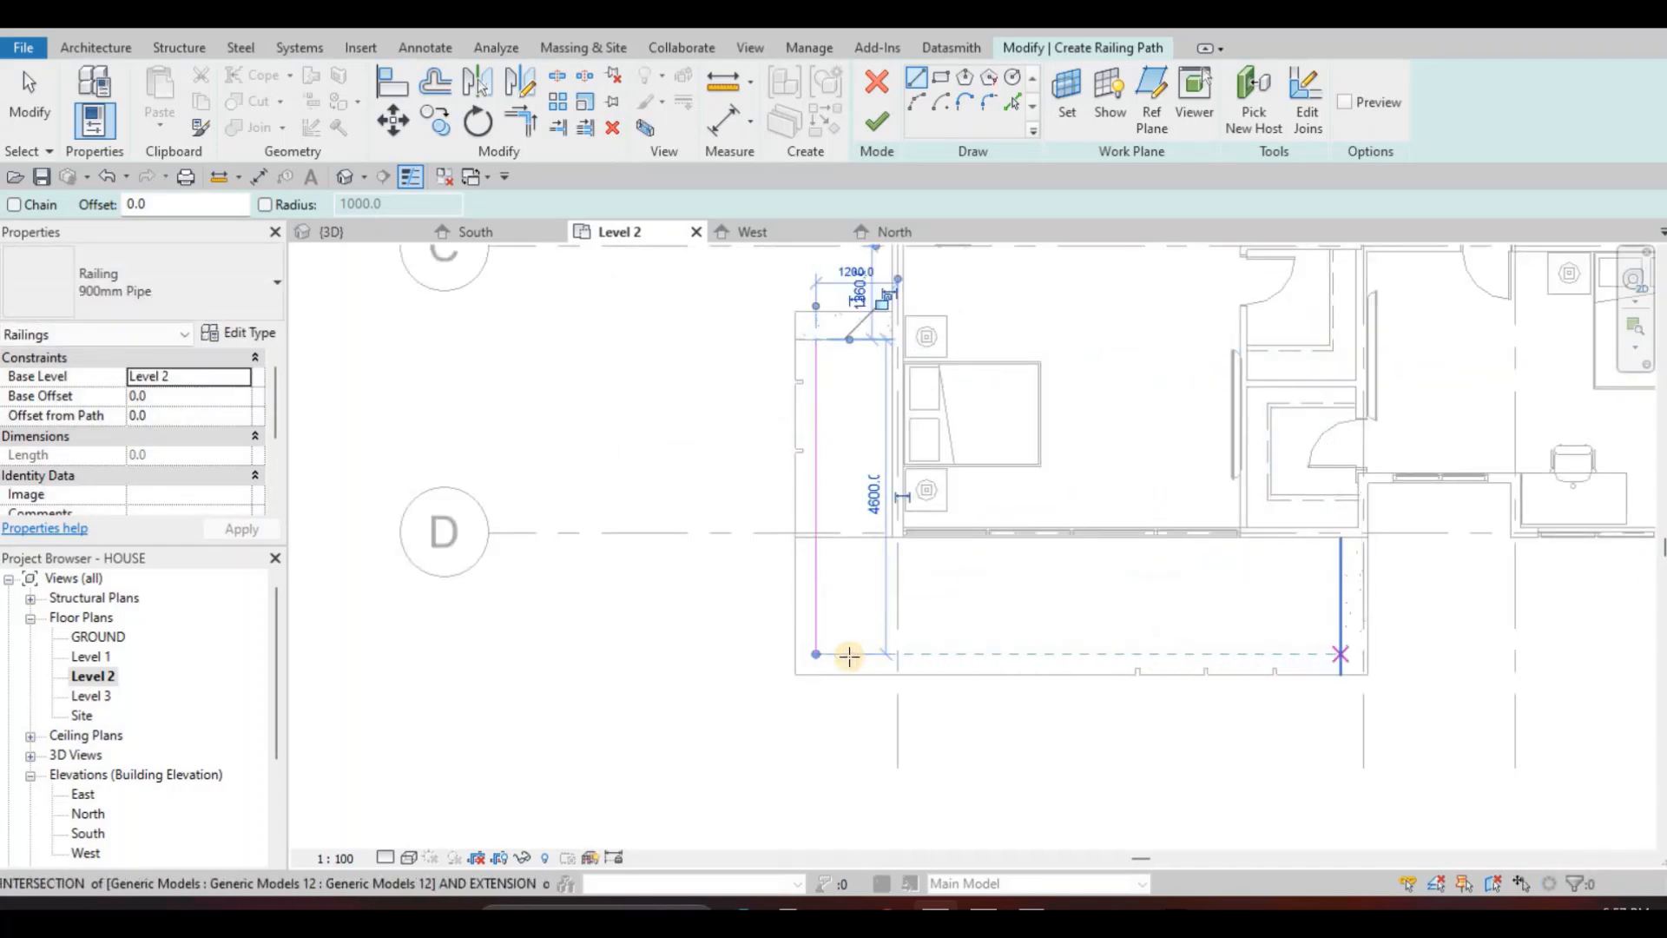
pyautogui.click(815, 654)
pyautogui.press('Escape')
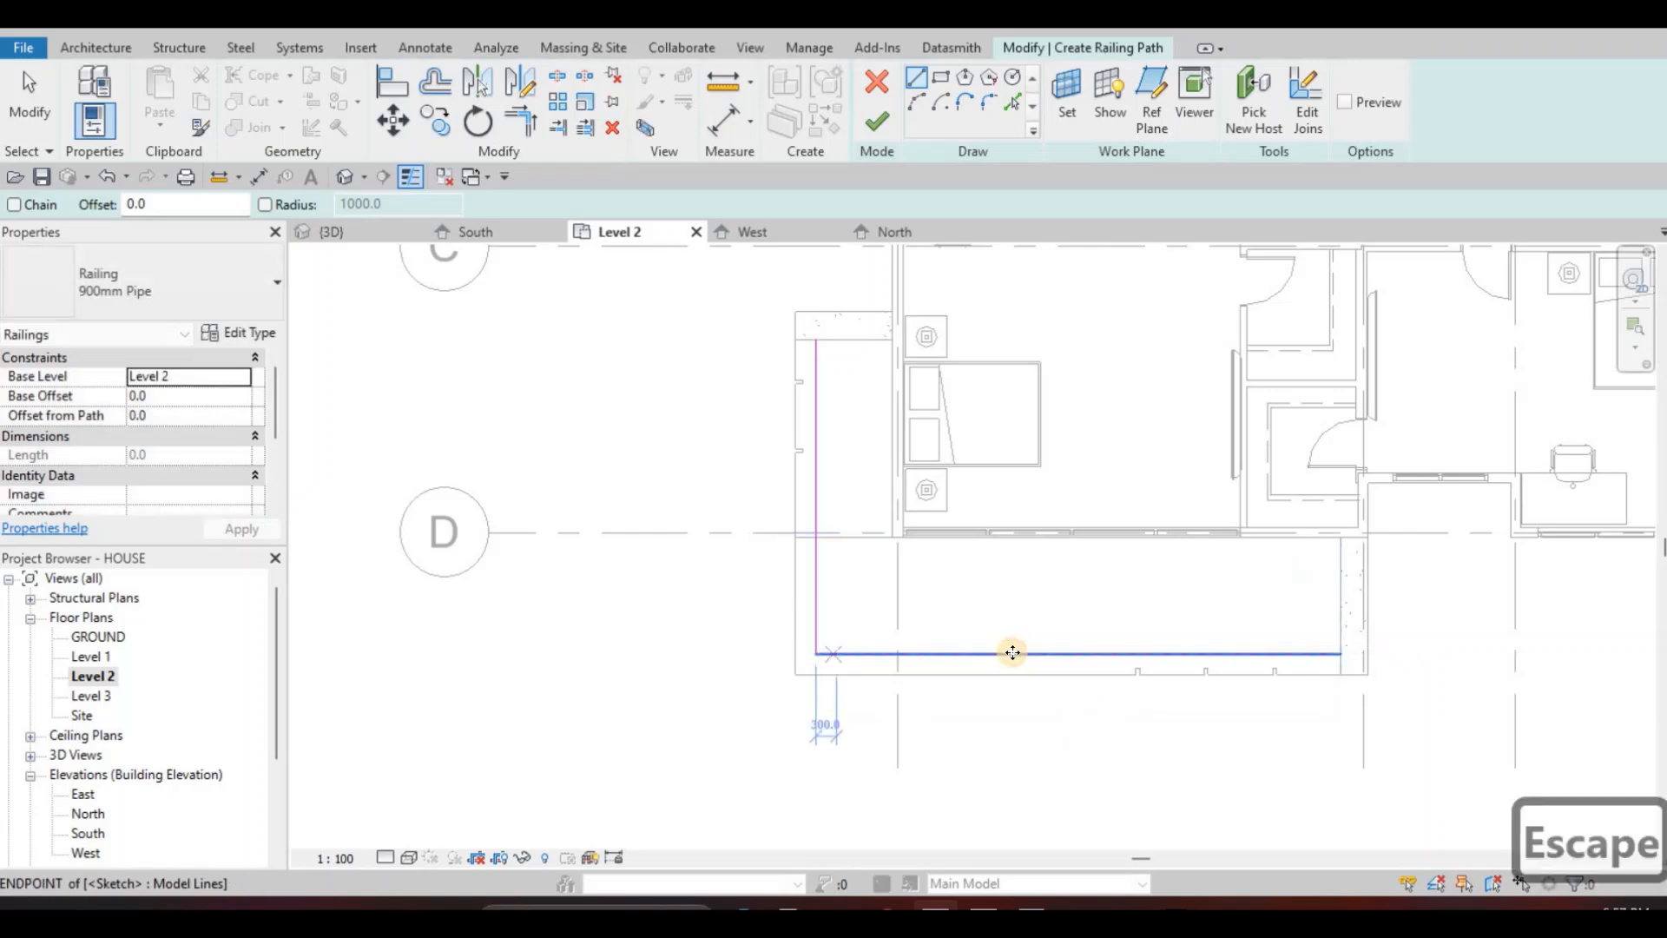
pyautogui.press('Escape')
# Nudge the L-shaped path's horizontal segment two increments down and its vertical segment two increments left, closer to the balcony's outer edge.
pyautogui.click(1013, 653)
pyautogui.press('Down')
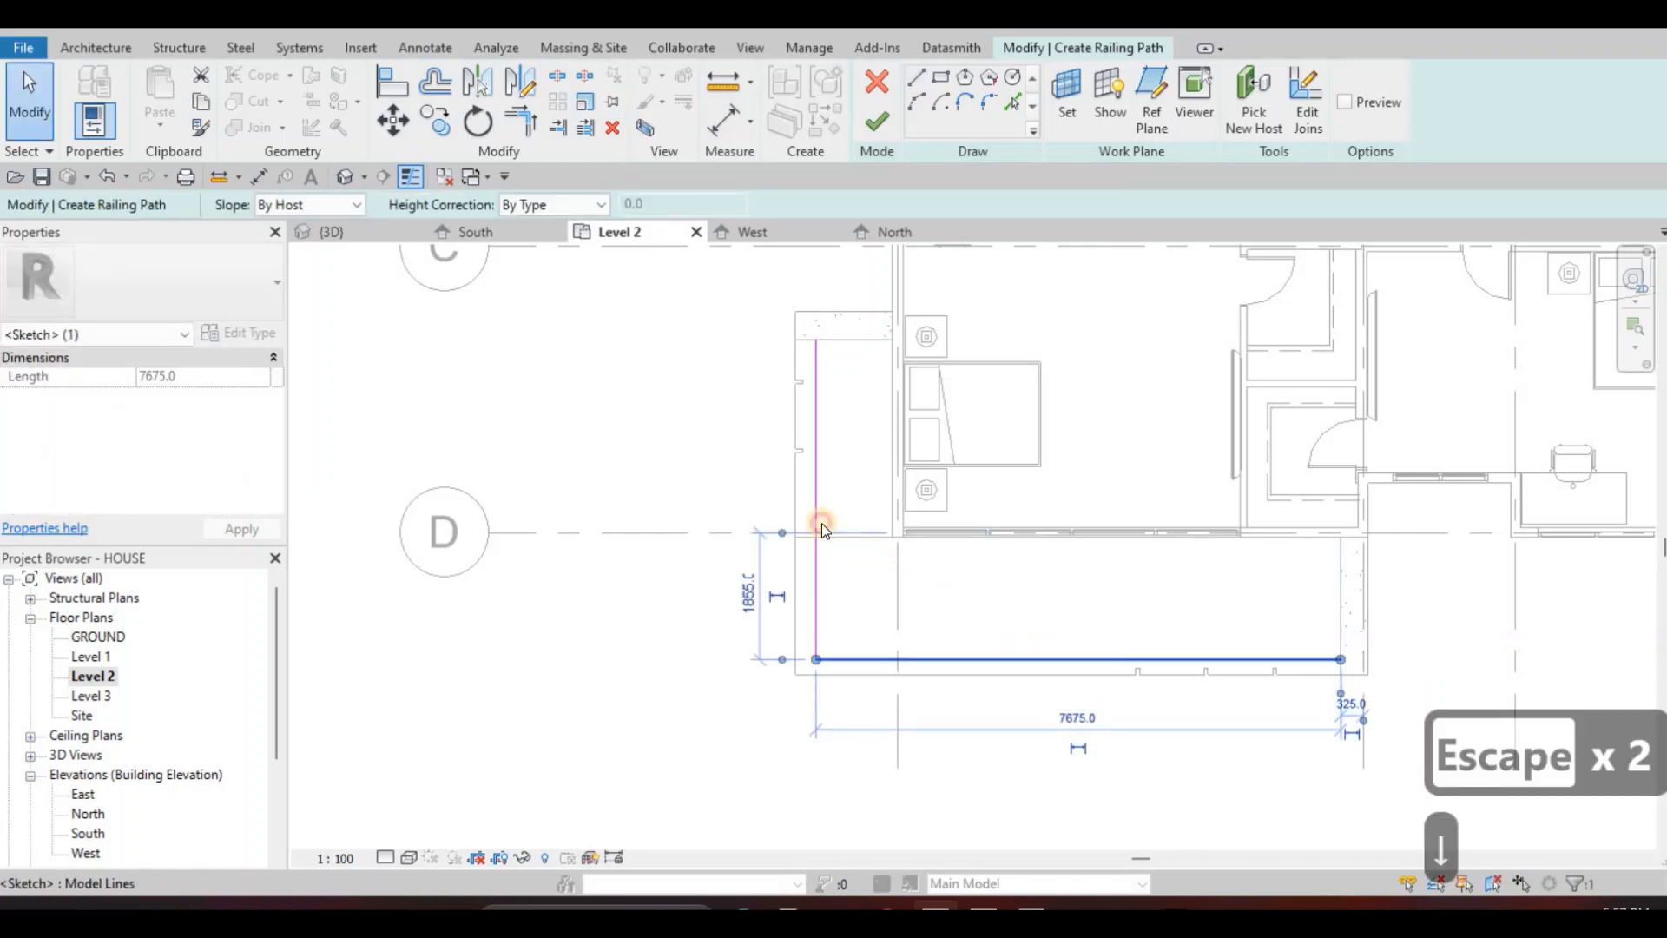
pyautogui.click(827, 513)
pyautogui.press('Left')
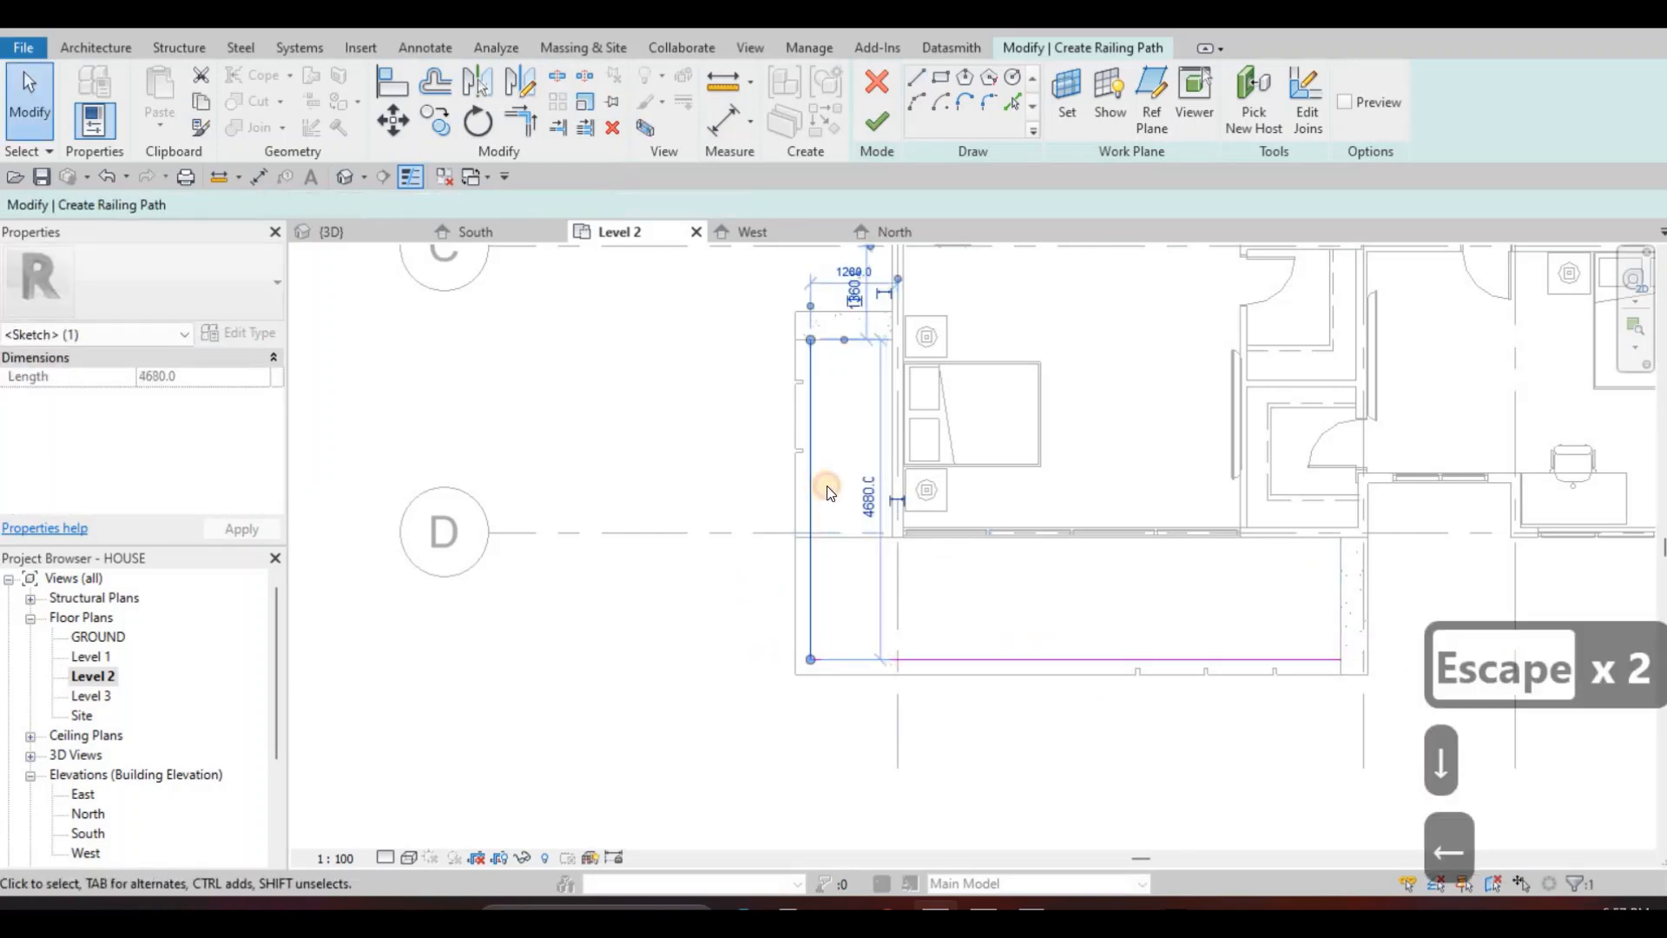
pyautogui.scroll(1, 842, 524)
pyautogui.press('Left')
pyautogui.click(905, 614)
pyautogui.moveTo(934, 658); pyautogui.dragTo(911, 638, button='middle')
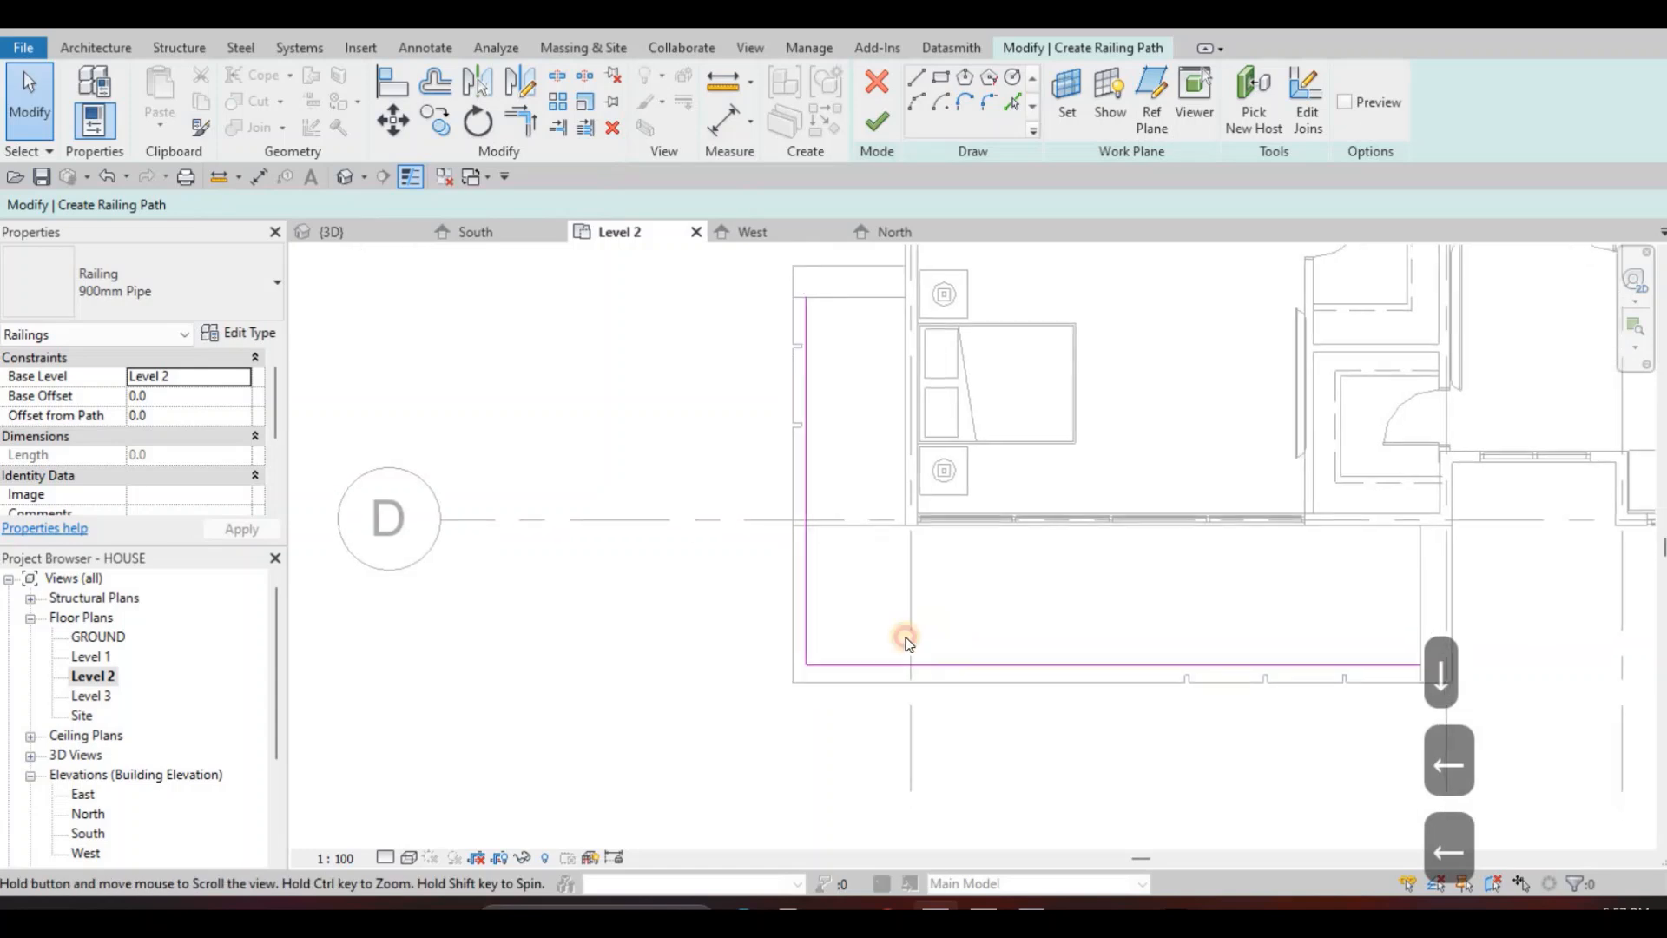
pyautogui.click(969, 632)
pyautogui.press('Down')
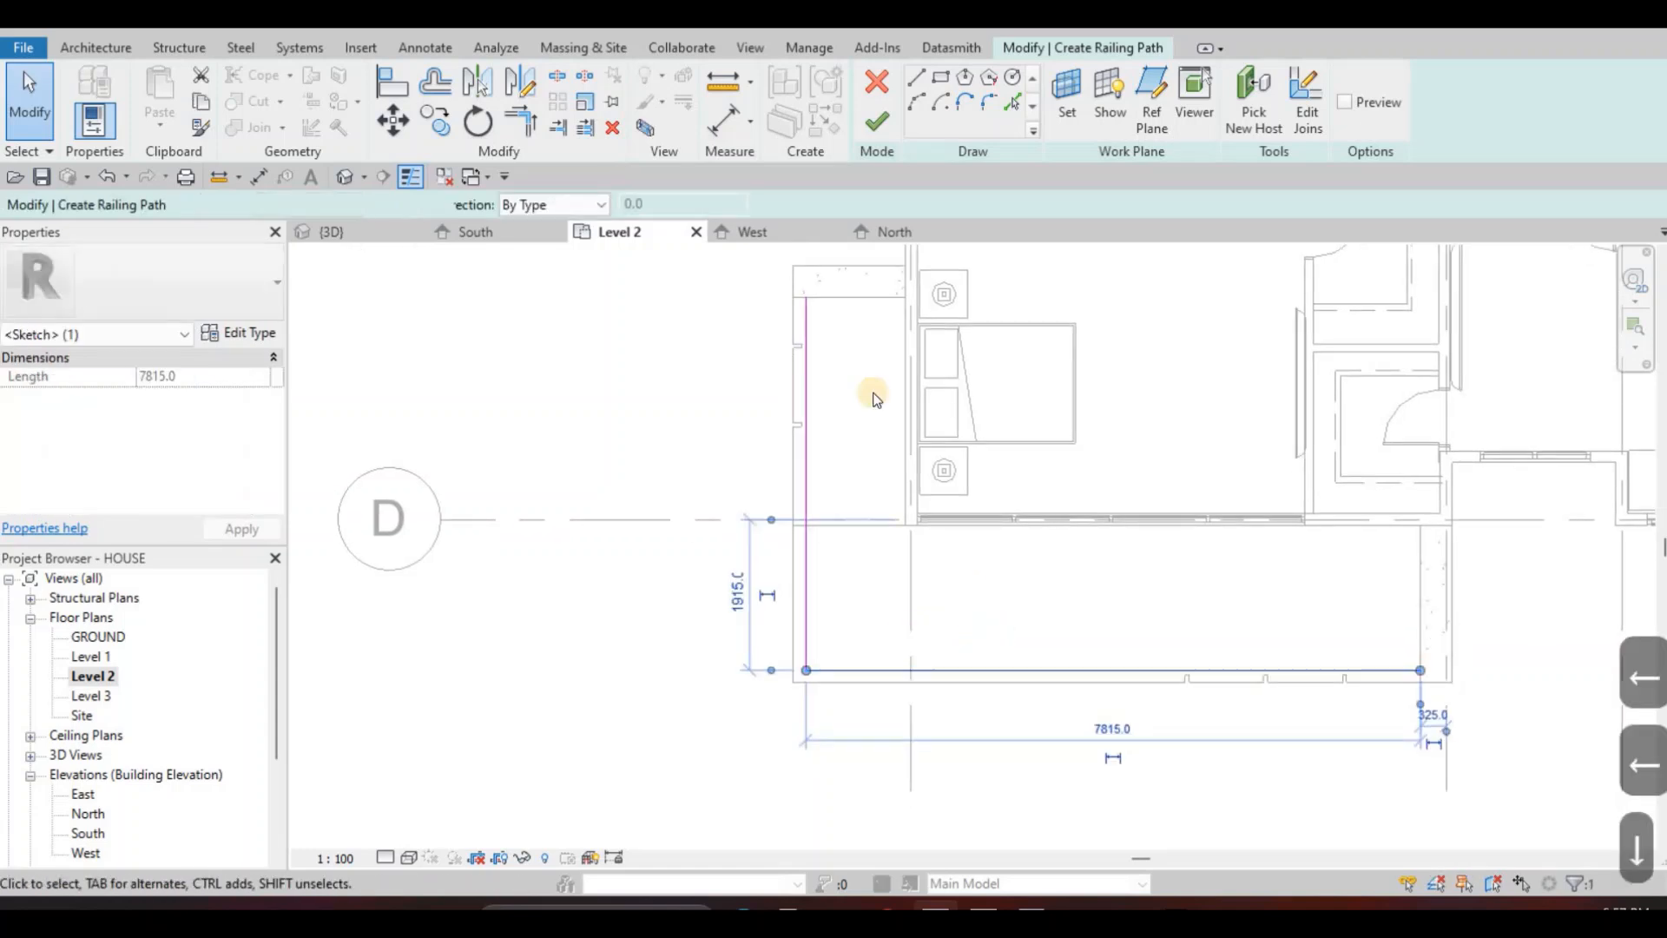
# Finish the corner balcony's railing sketch and inspect the railing from the front corner in 3D.
pyautogui.moveTo(747, 248); pyautogui.dragTo(737, 210, button='middle')
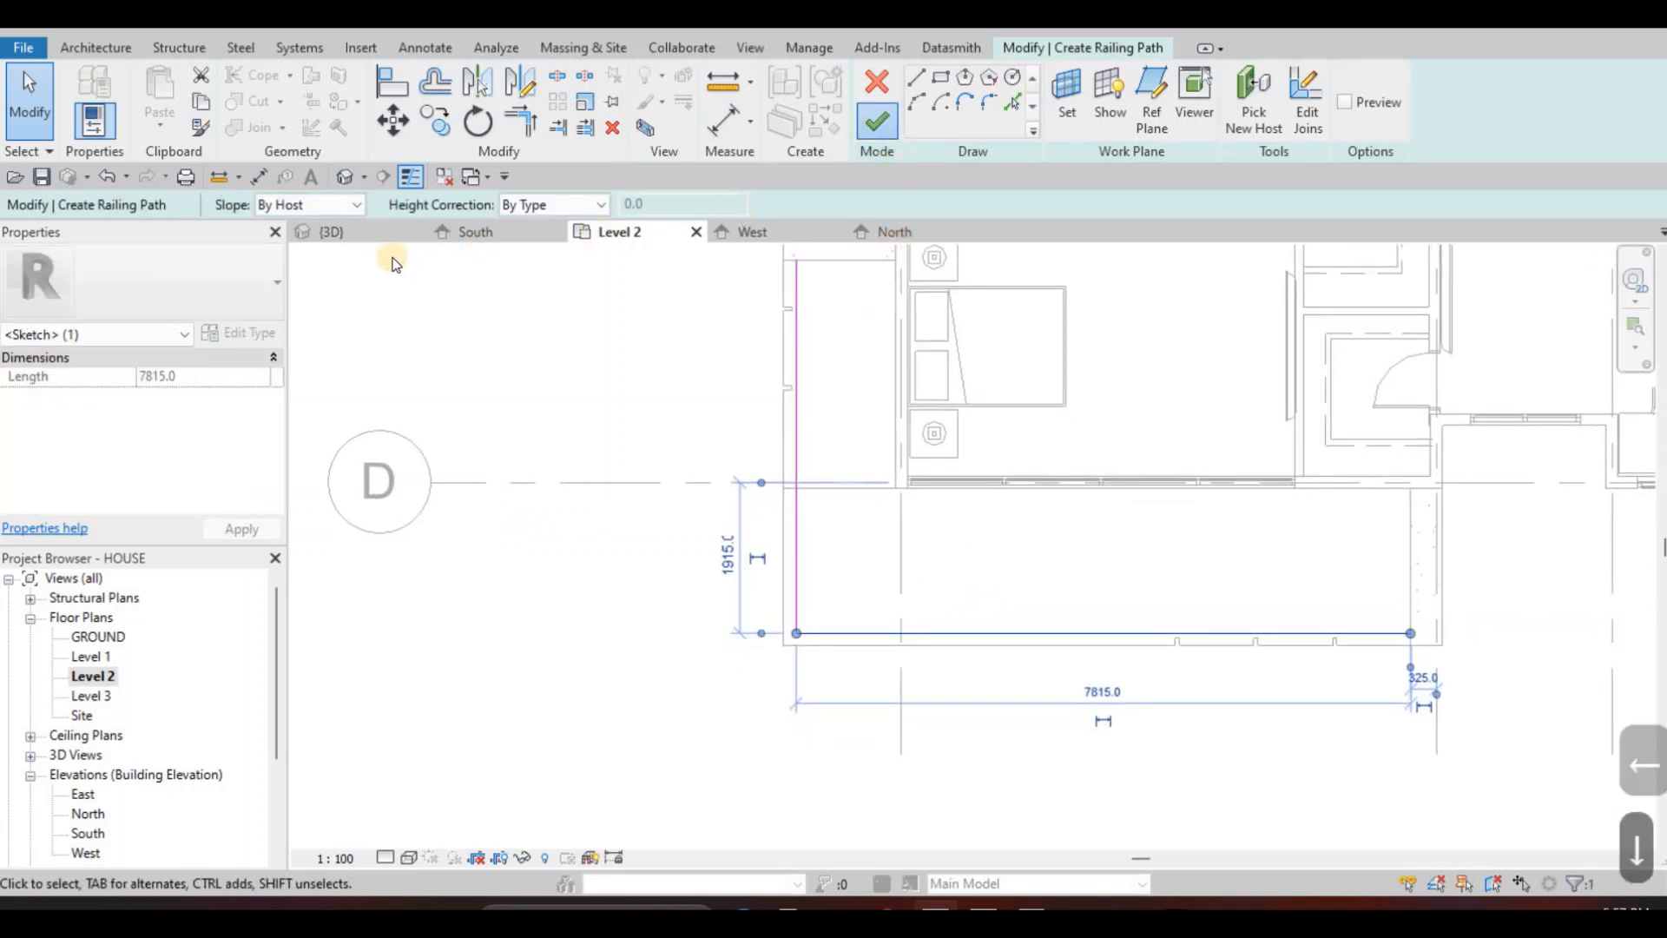
pyautogui.click(877, 121)
pyautogui.hotkey('ctrl', 'Tab')
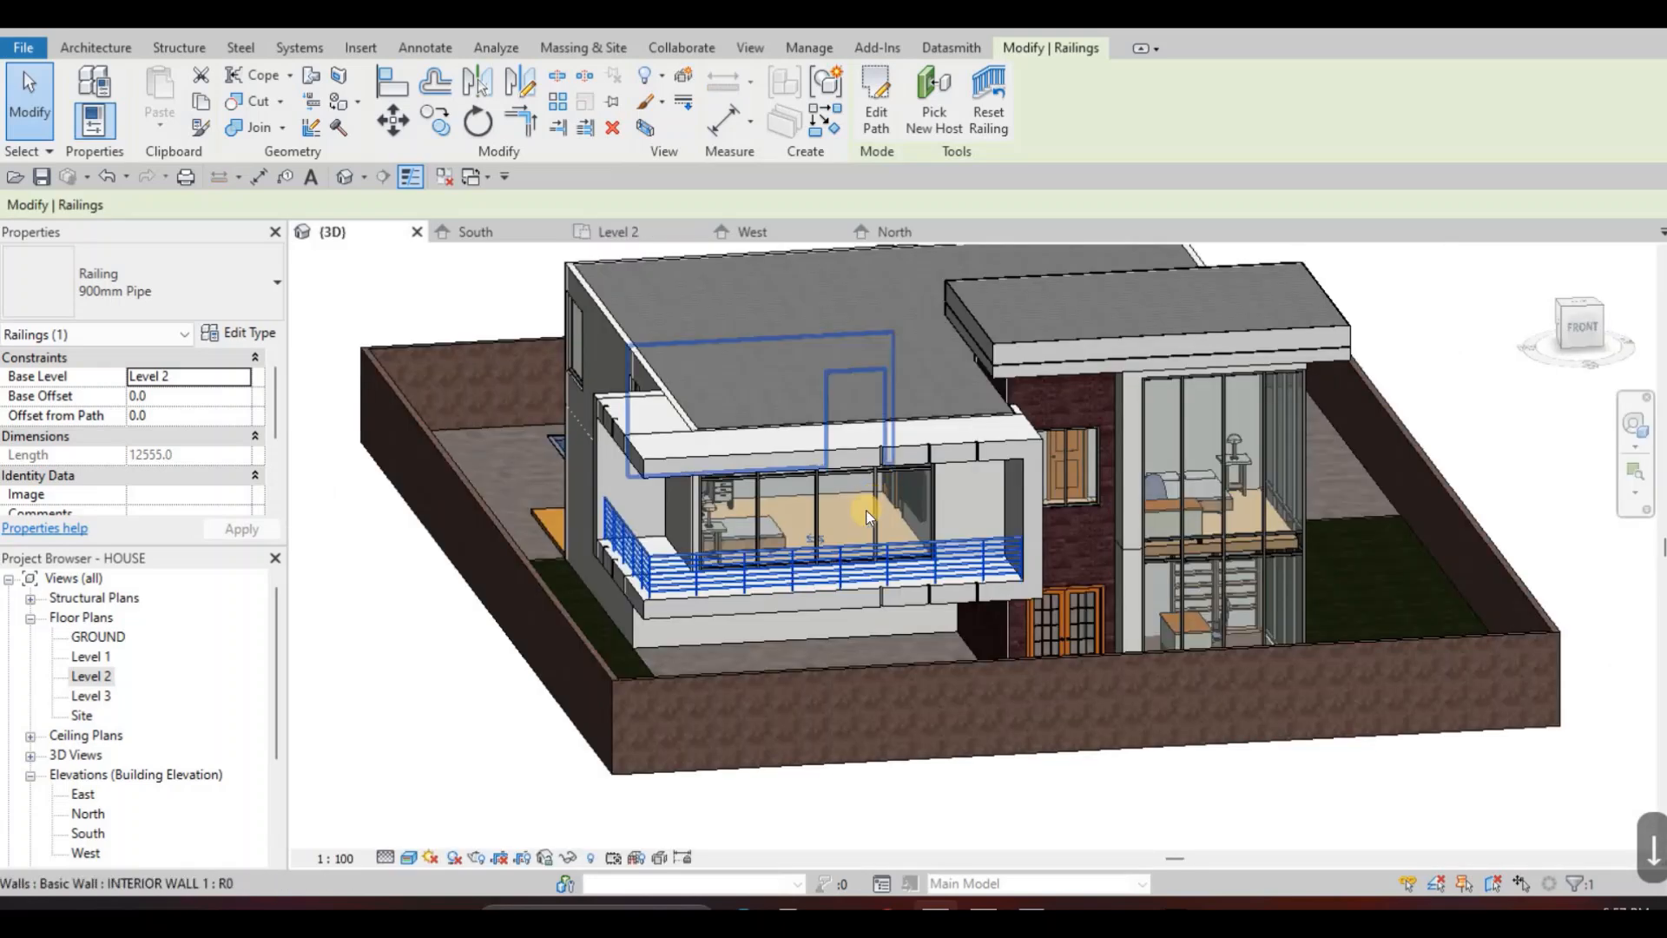
pyautogui.press('Escape')
pyautogui.keyDown('shift'); pyautogui.moveTo(922, 540); pyautogui.dragTo(586, 616, button='middle'); pyautogui.keyUp('shift')
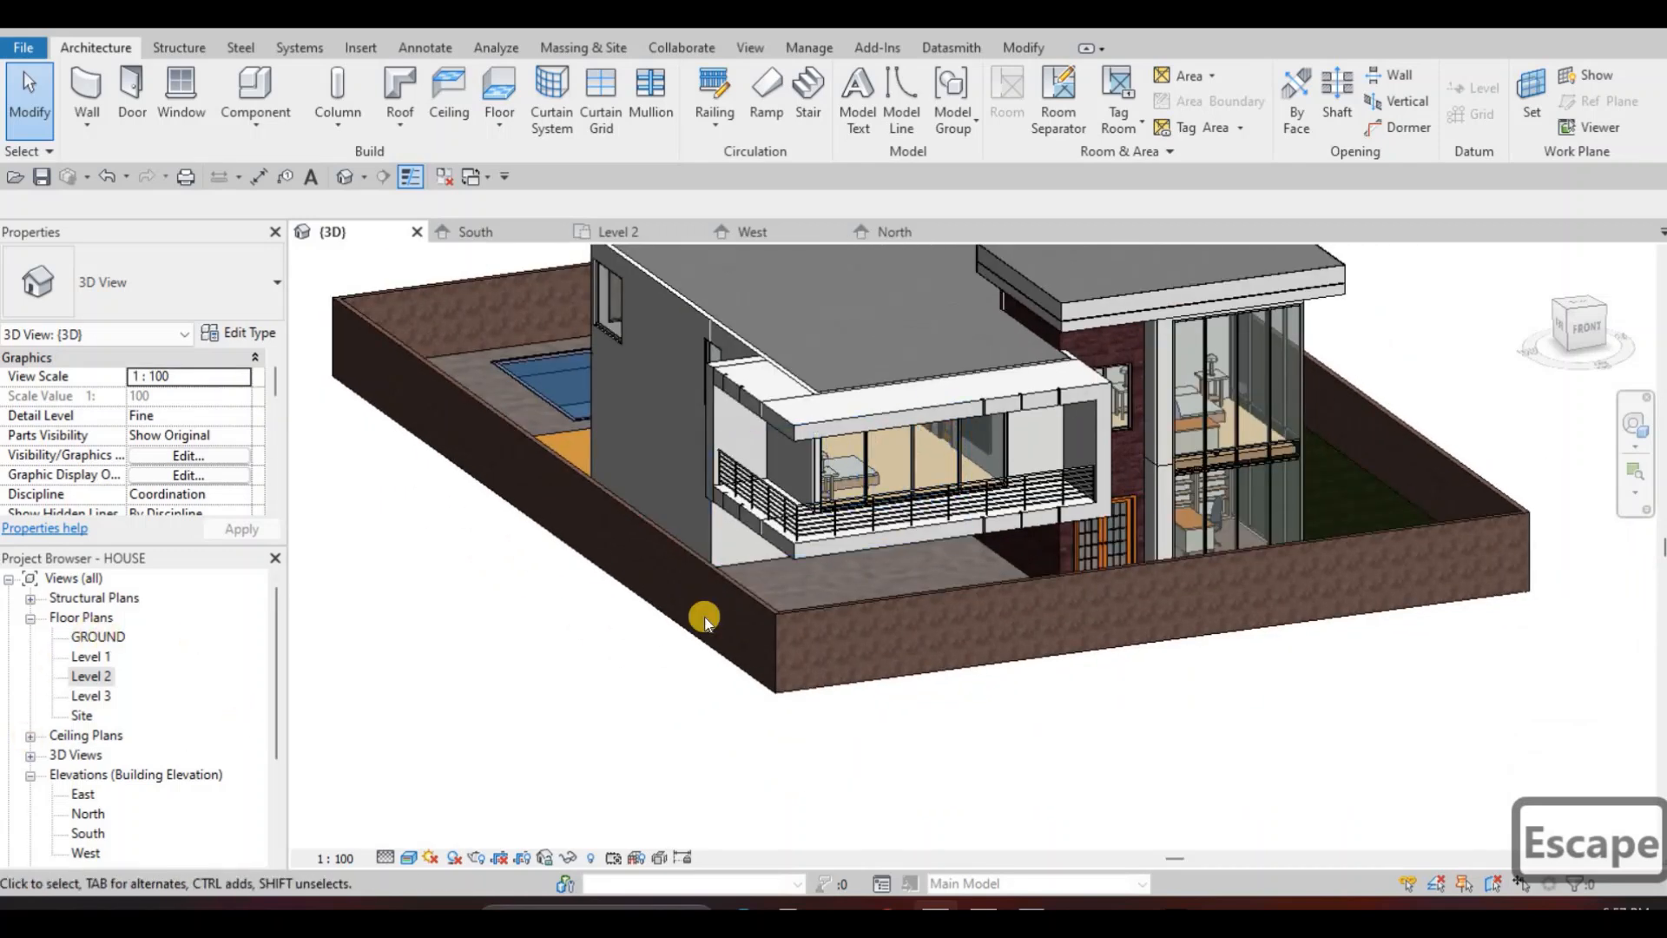
# Split the front border wall in the GROUND plan about 200 mm right of grid 2 and 230 mm left of grid 3.
pyautogui.moveTo(990, 619); pyautogui.dragTo(993, 586, button='middle')
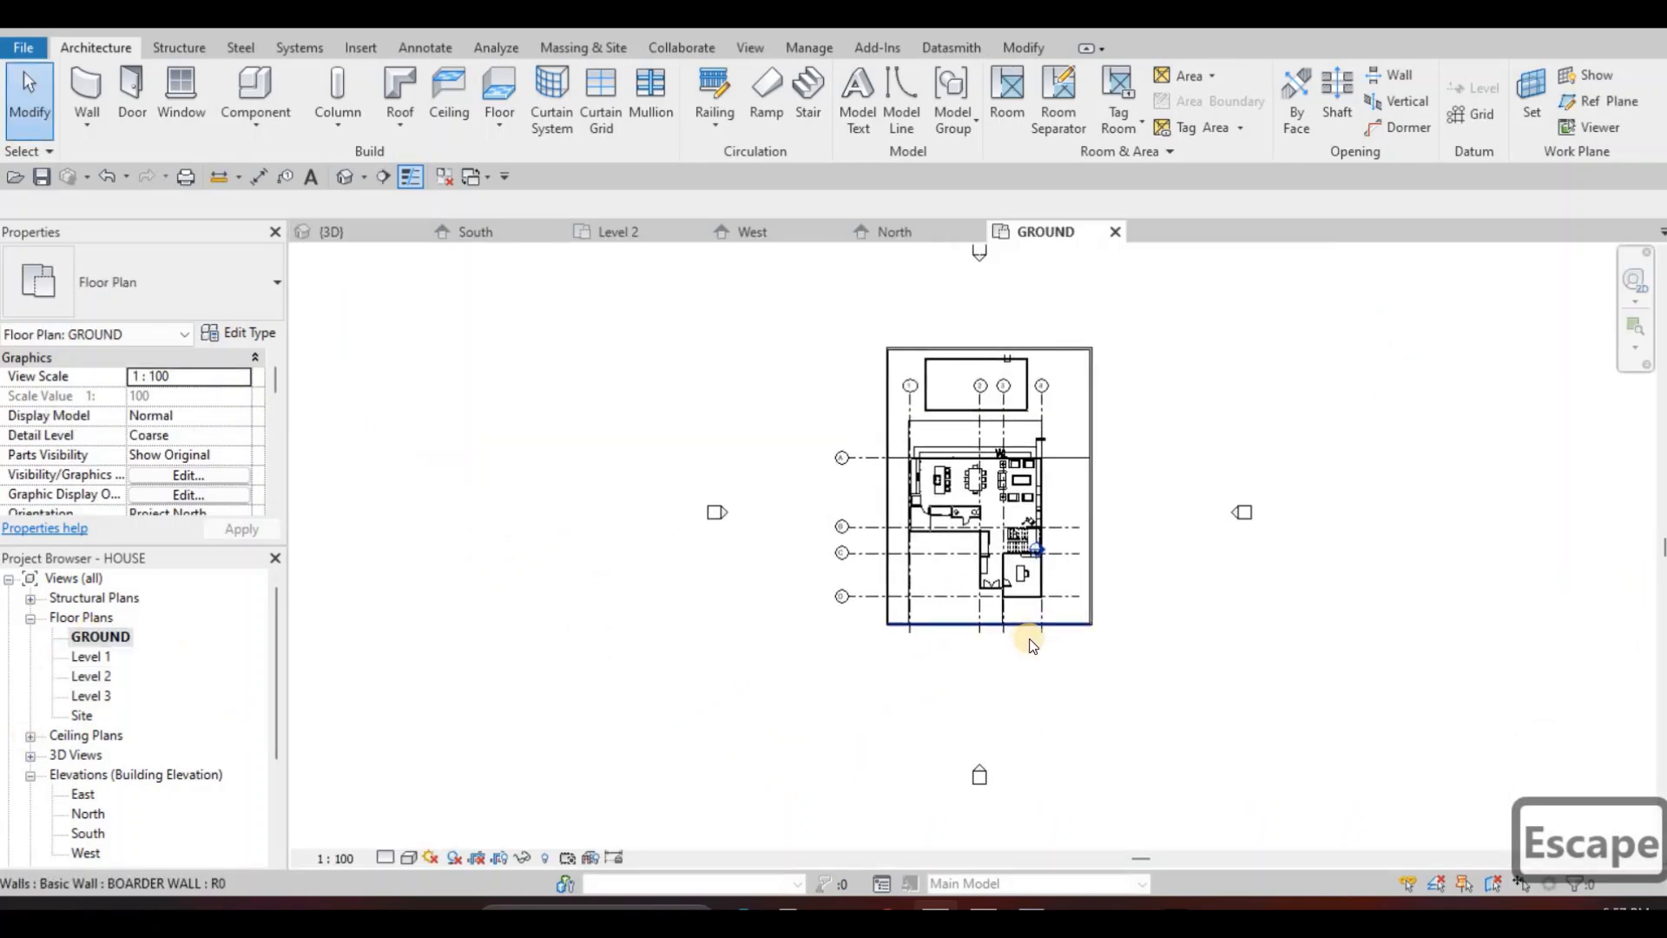
pyautogui.scroll(2, 1023, 633)
pyautogui.scroll(3, 1025, 640)
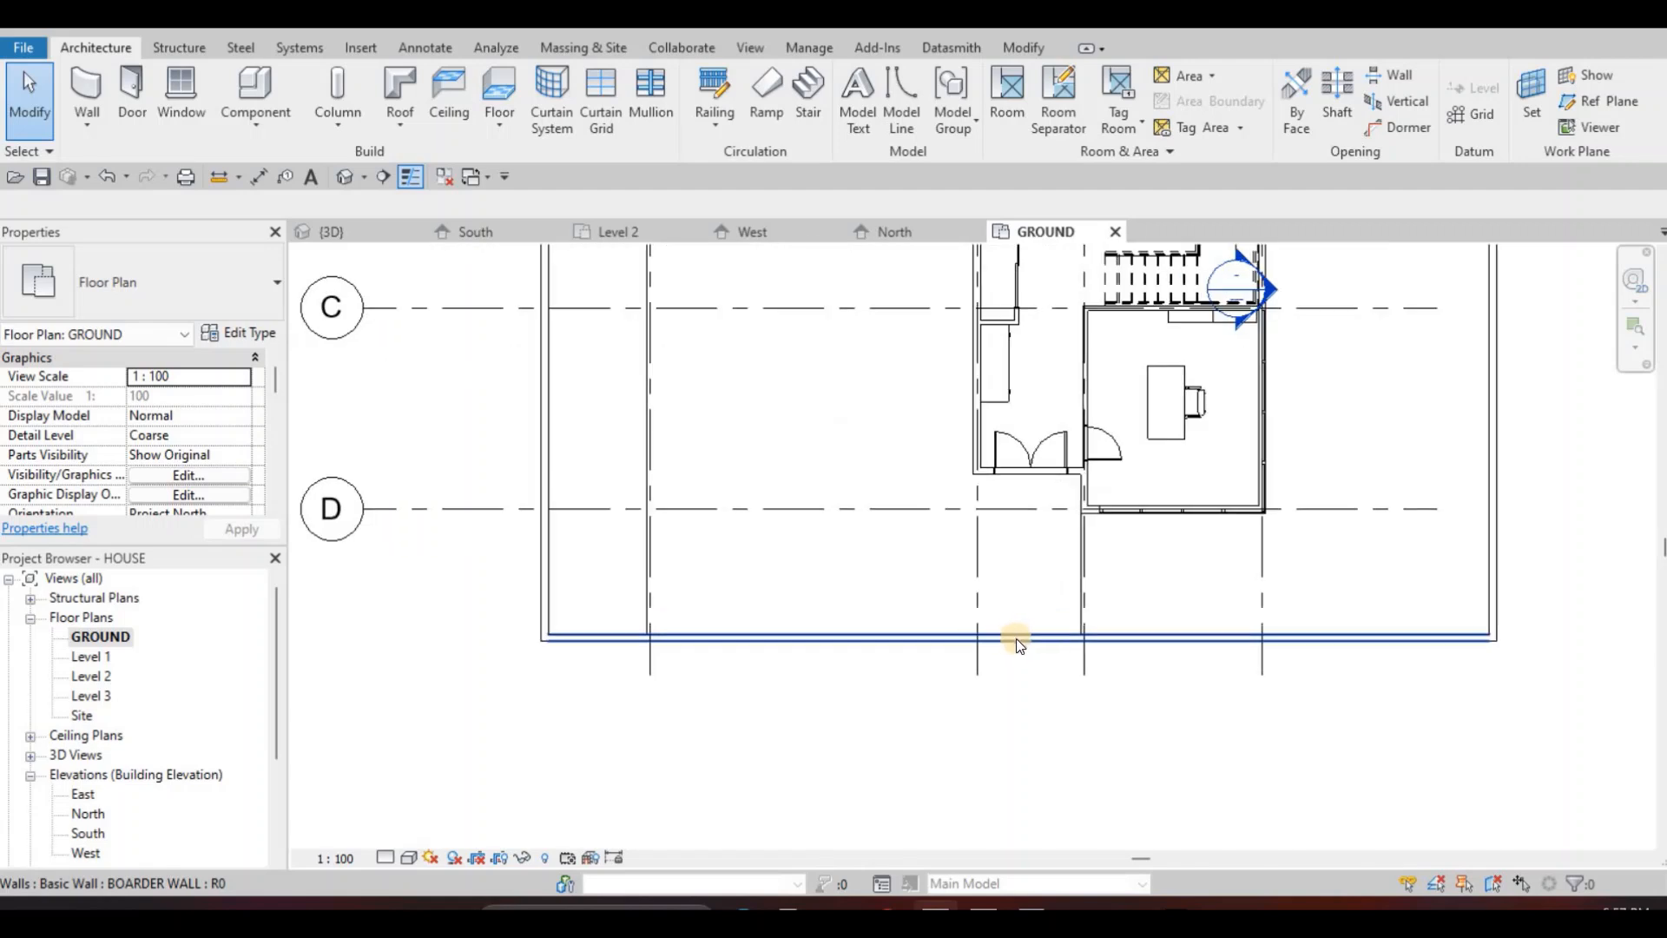
pyautogui.moveTo(799, 483); pyautogui.dragTo(794, 482, button='middle')
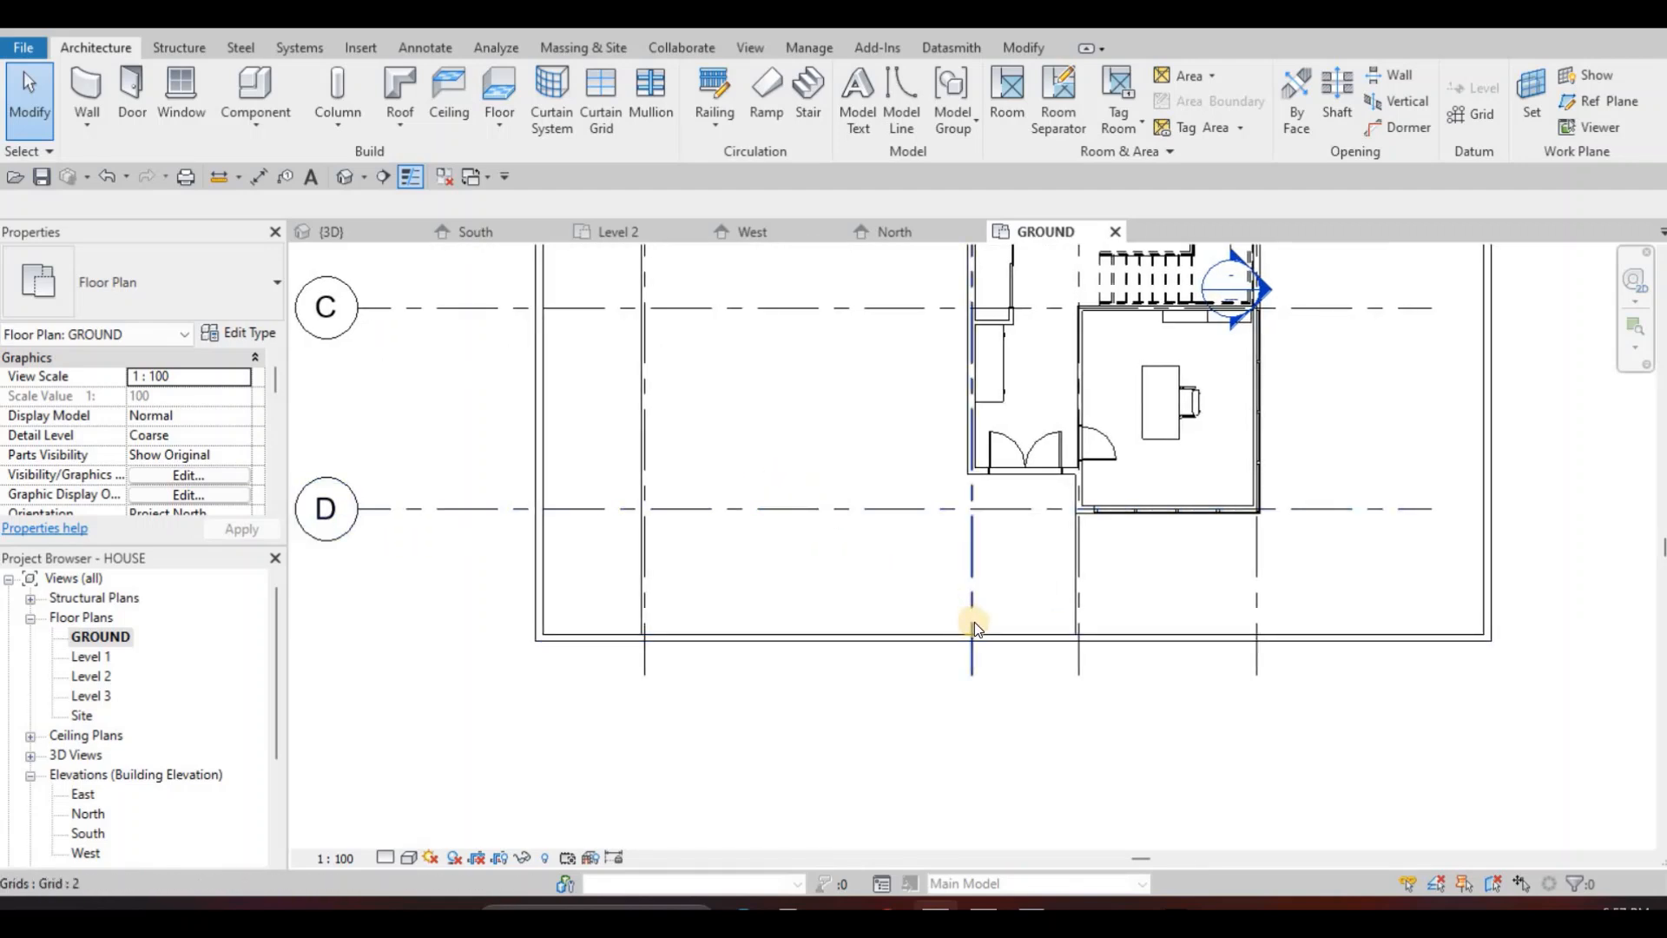
pyautogui.press('l')
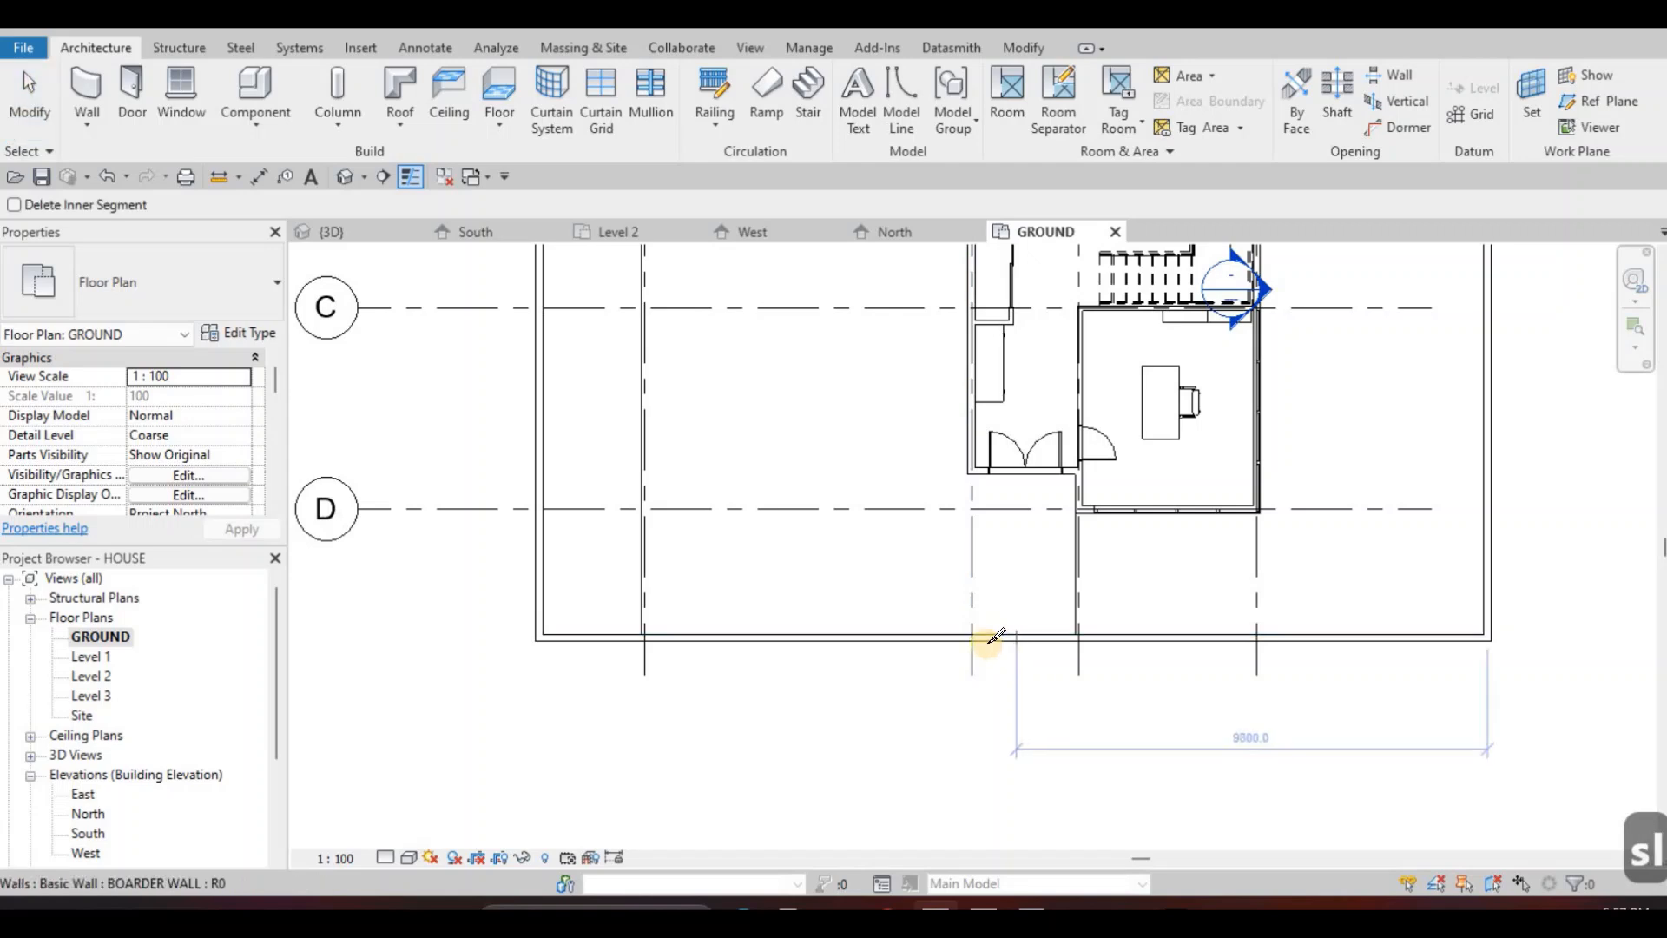
pyautogui.scroll(1, 993, 636)
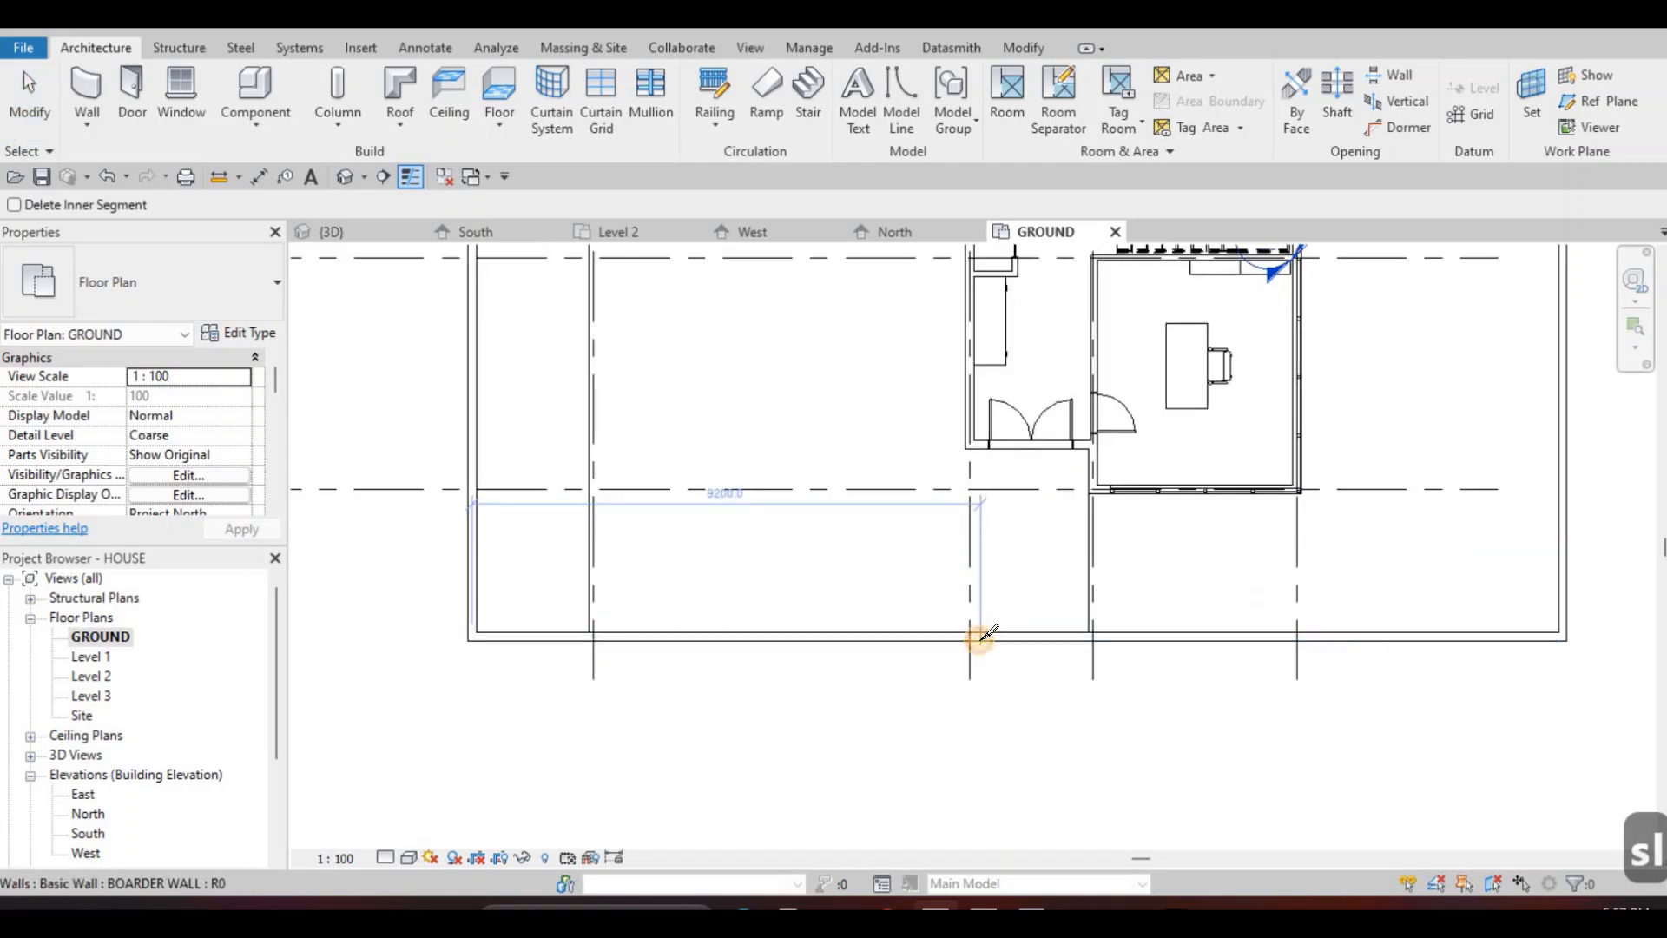
pyautogui.click(977, 638)
pyautogui.scroll(1, 973, 640)
pyautogui.scroll(1, 973, 640)
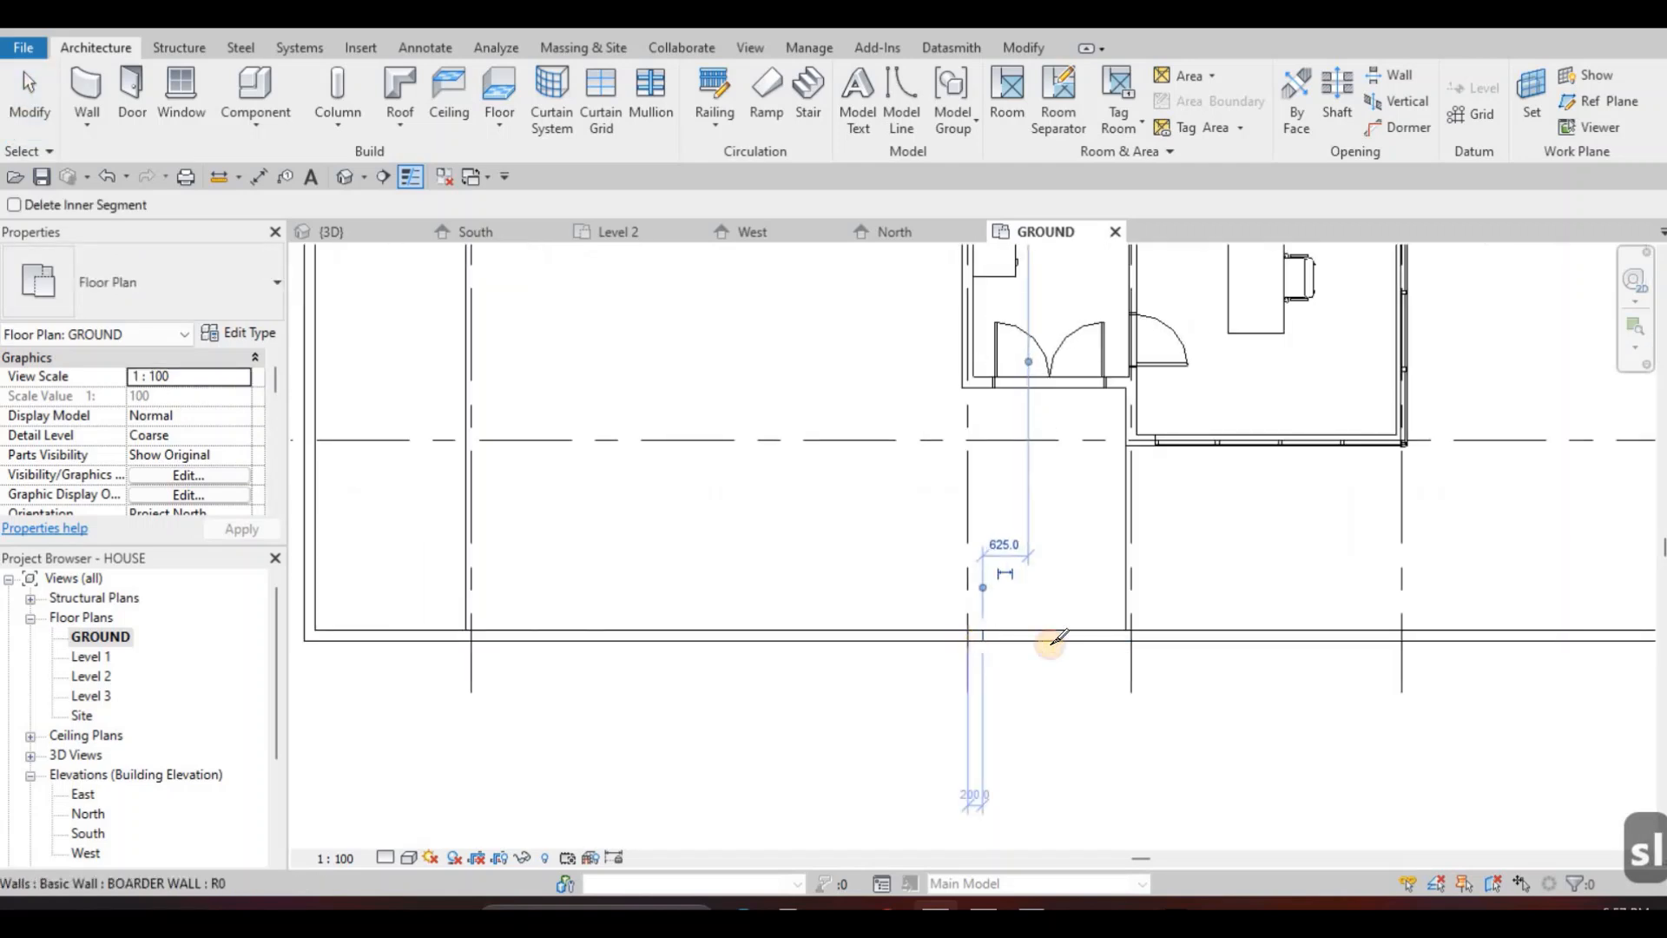
pyautogui.click(1128, 639)
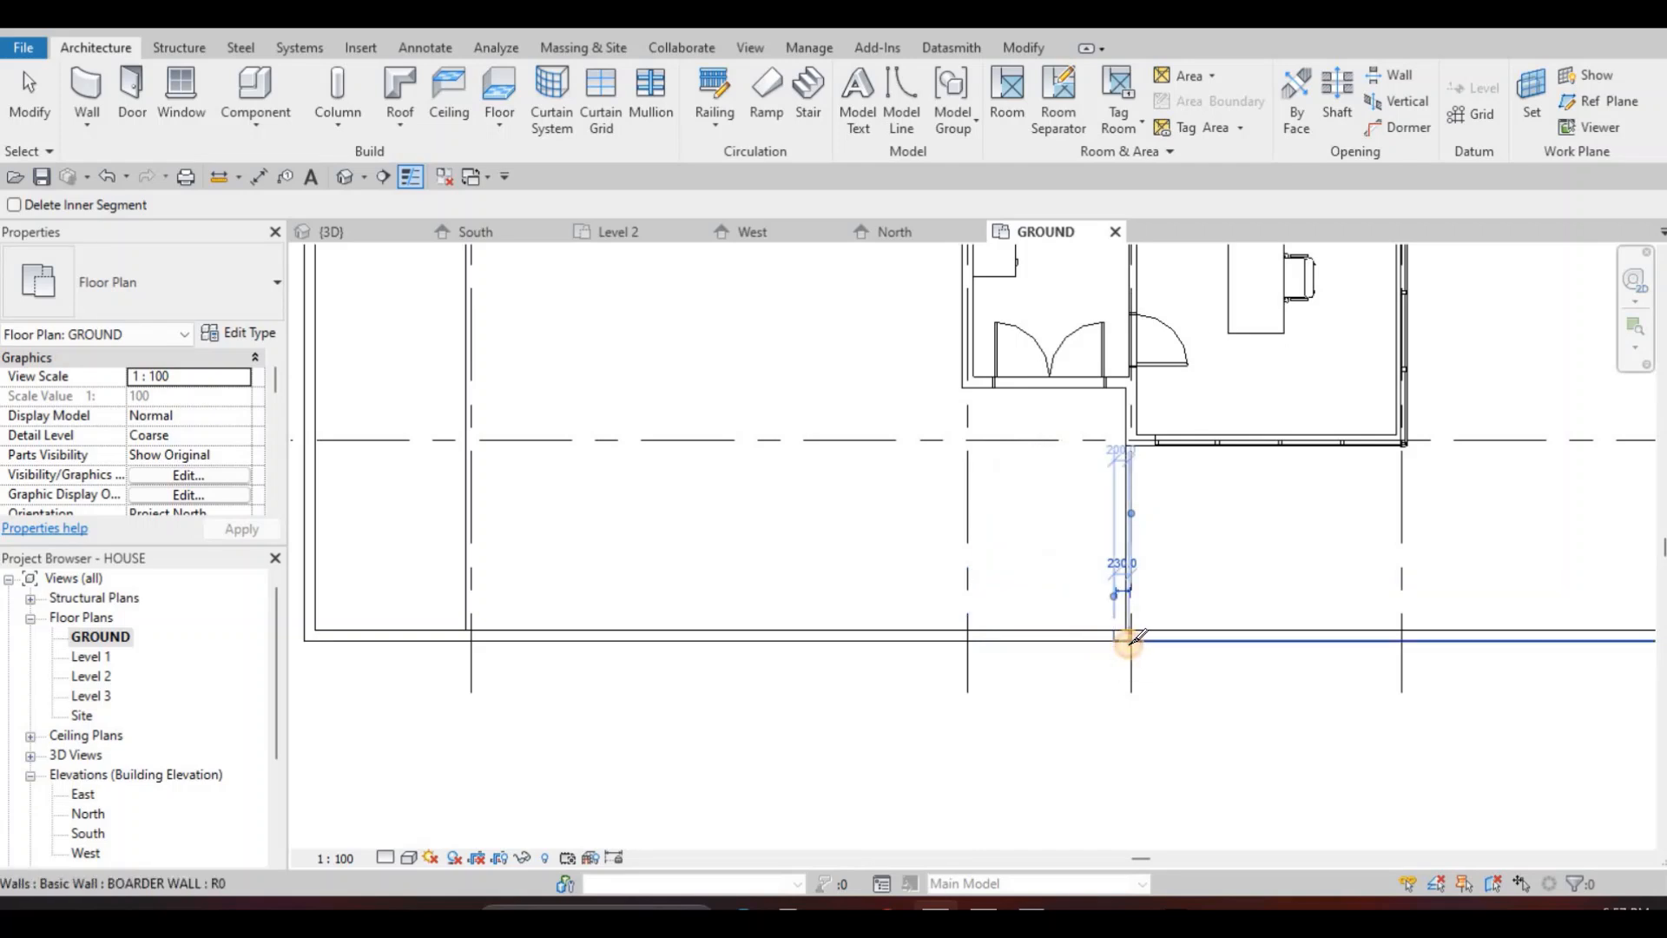
pyautogui.press('Escape')
pyautogui.press('Escape')
# Delete the border wall segment between the two splits to open an entrance in front of the double door.
pyautogui.click(1065, 635)
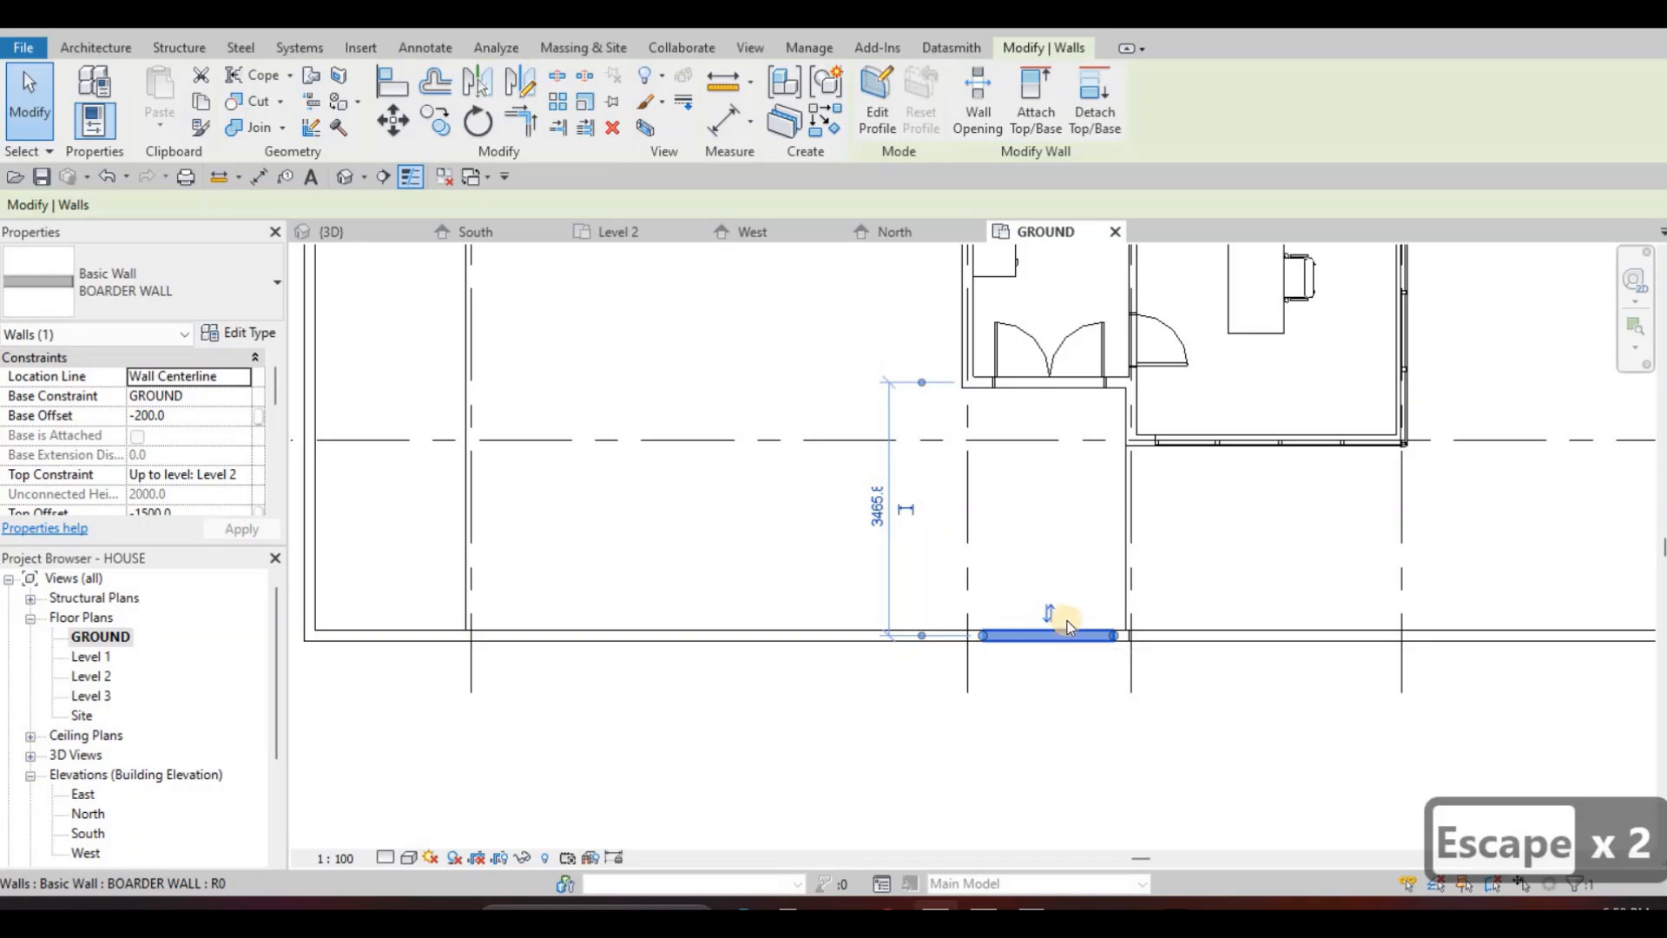
pyautogui.press('Delete')
pyautogui.scroll(-2, 1060, 596)
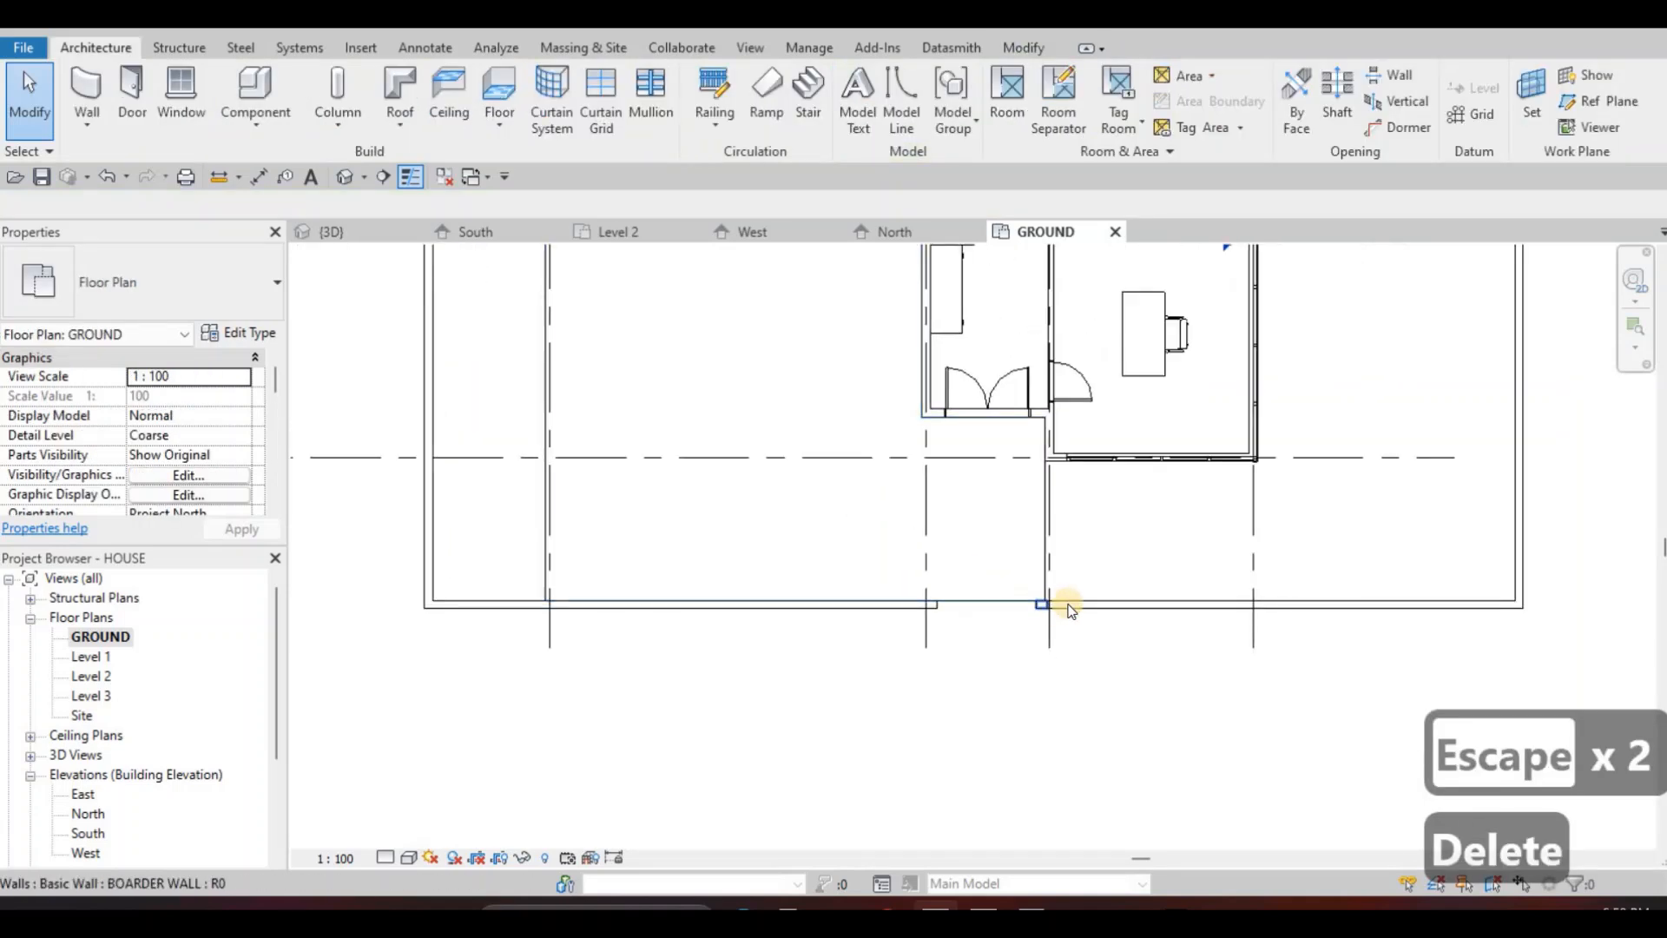
pyautogui.press('Escape')
pyautogui.scroll(1, 1073, 606)
pyautogui.moveTo(1080, 607); pyautogui.dragTo(1050, 599, button='middle')
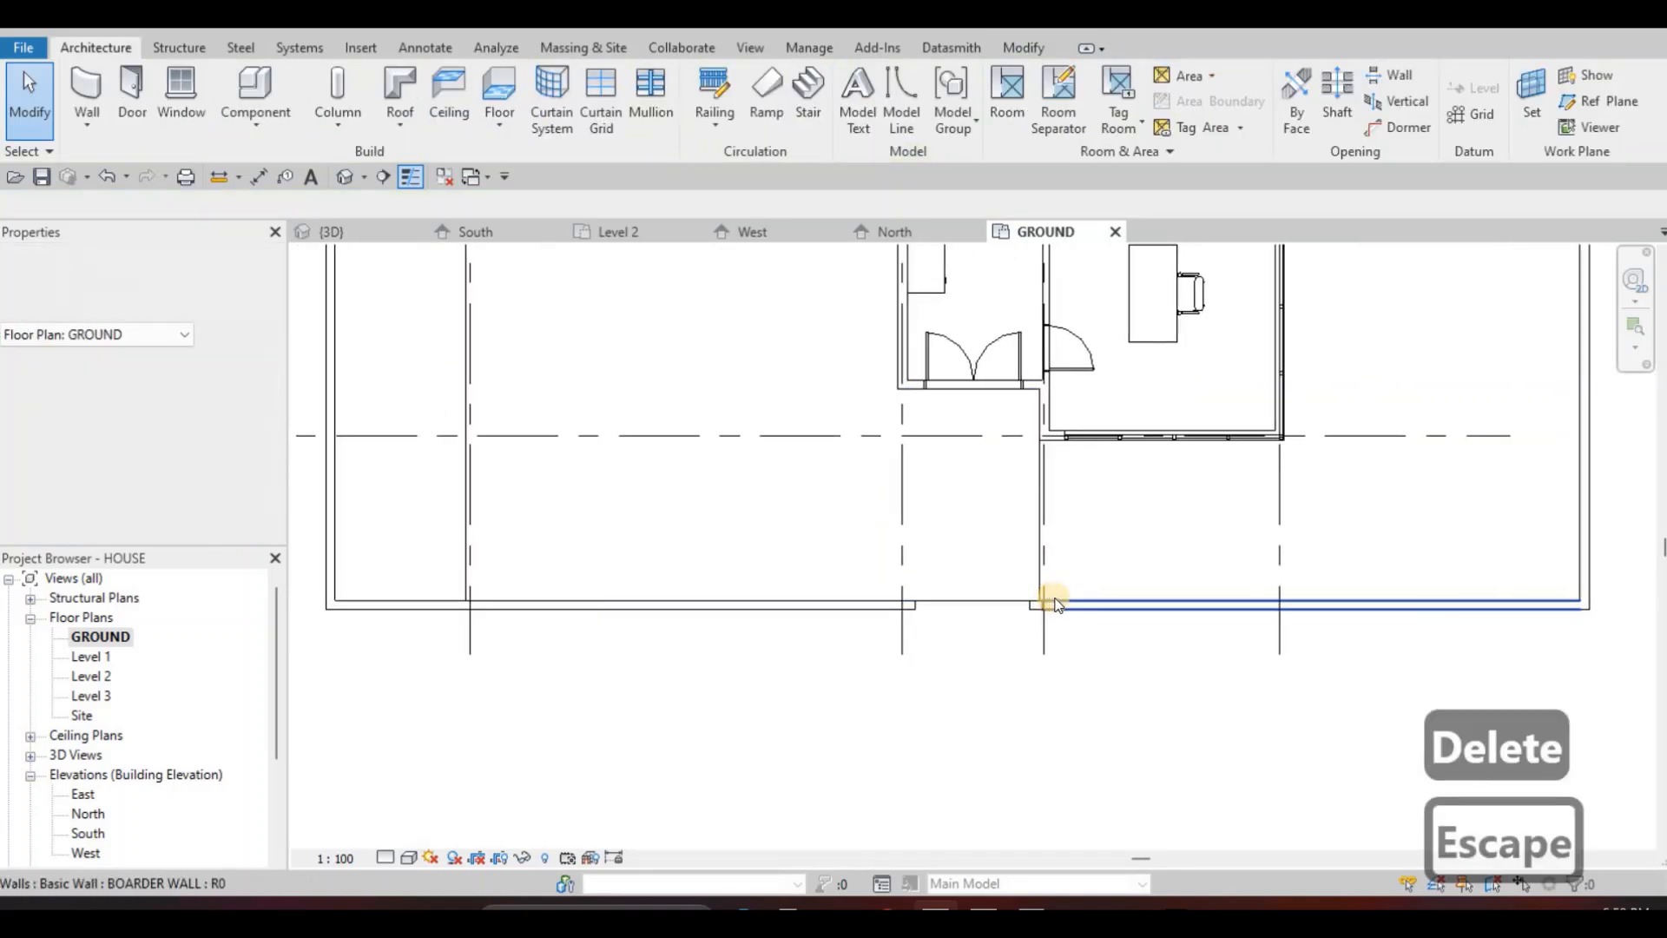
# Split the front border wall in the GROUND plan a short distance from its west corner, before the first vertical grid line.
pyautogui.scroll(-1, 1056, 603)
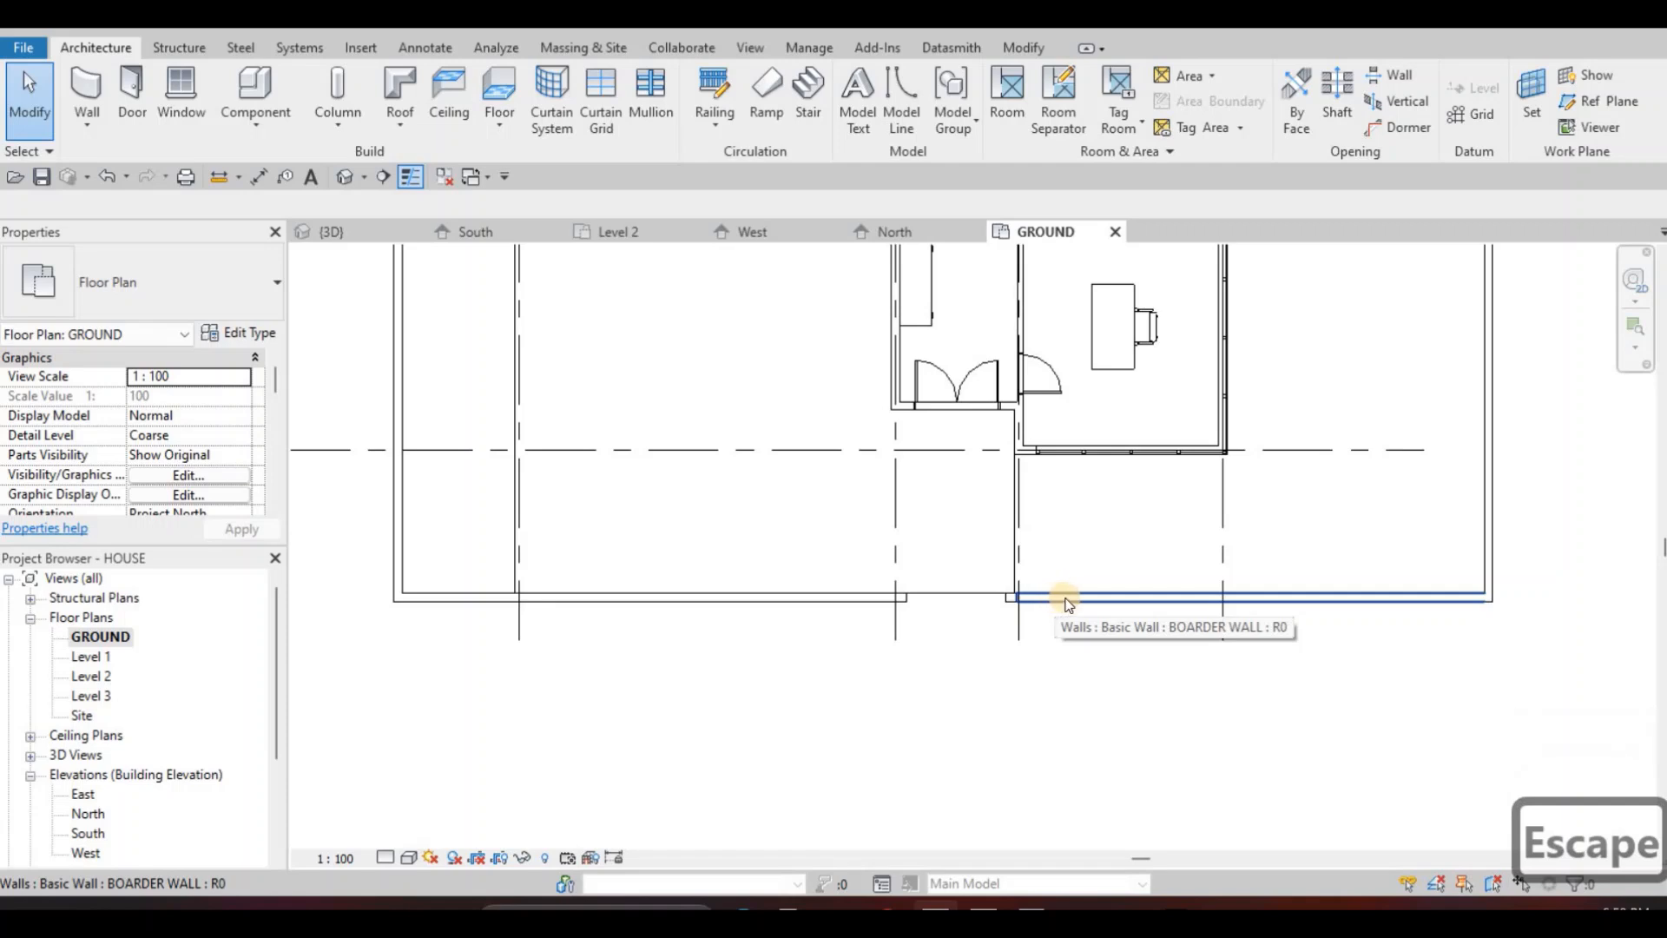
pyautogui.moveTo(1102, 597); pyautogui.dragTo(1099, 599, button='middle')
pyautogui.press('Escape')
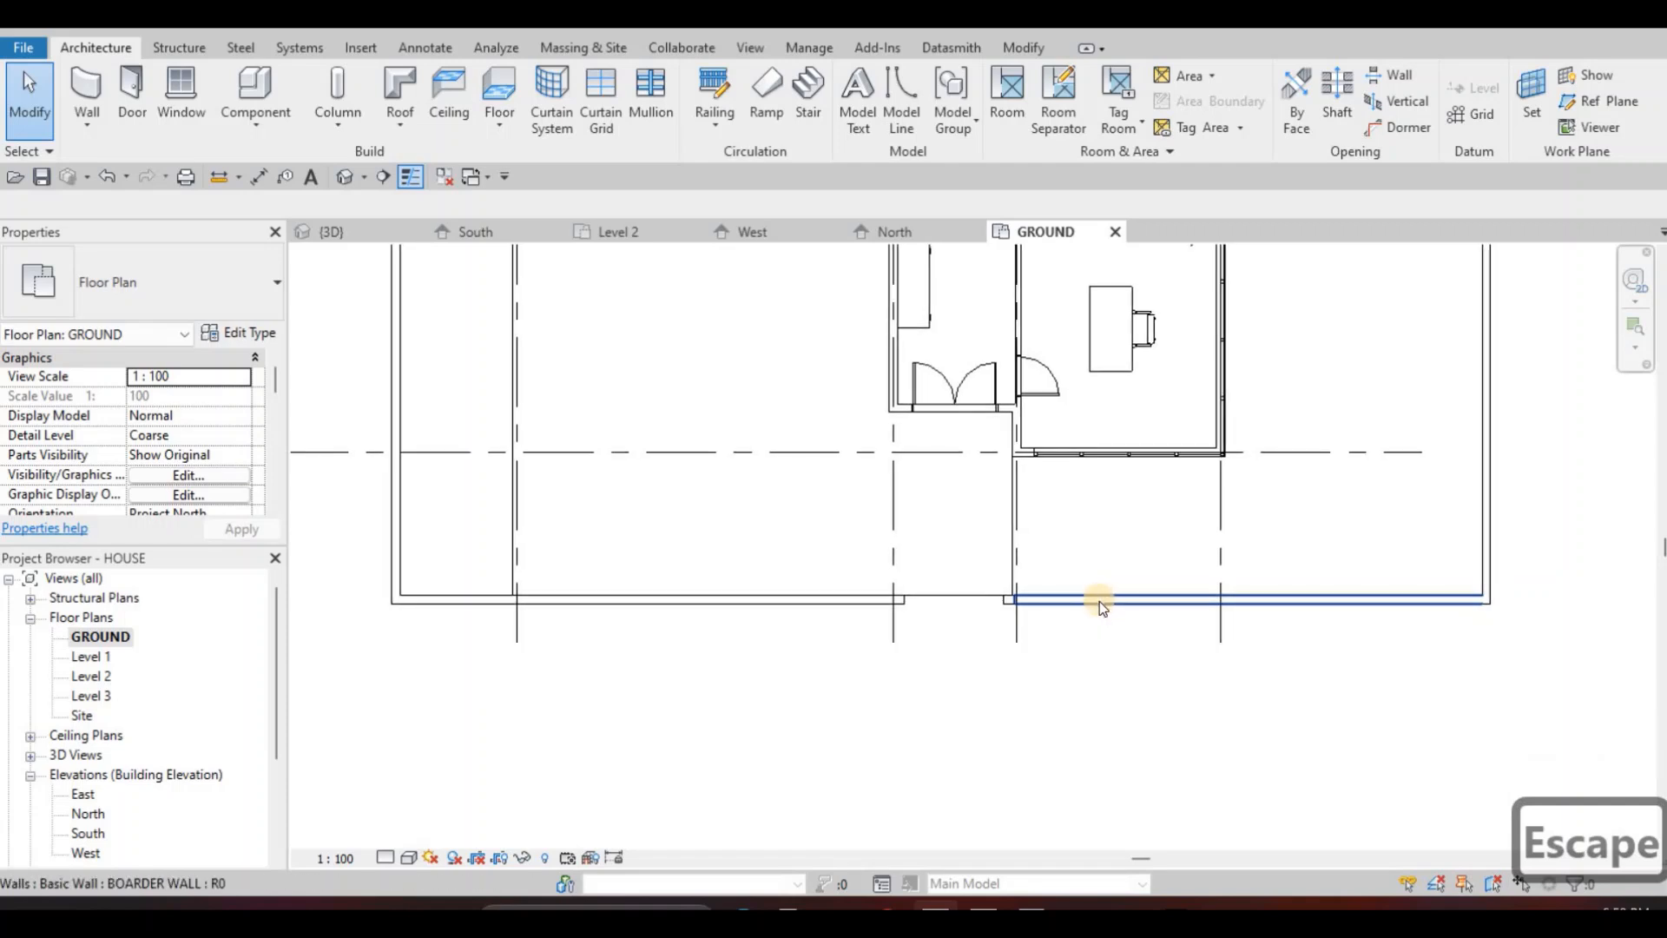
pyautogui.press('s')
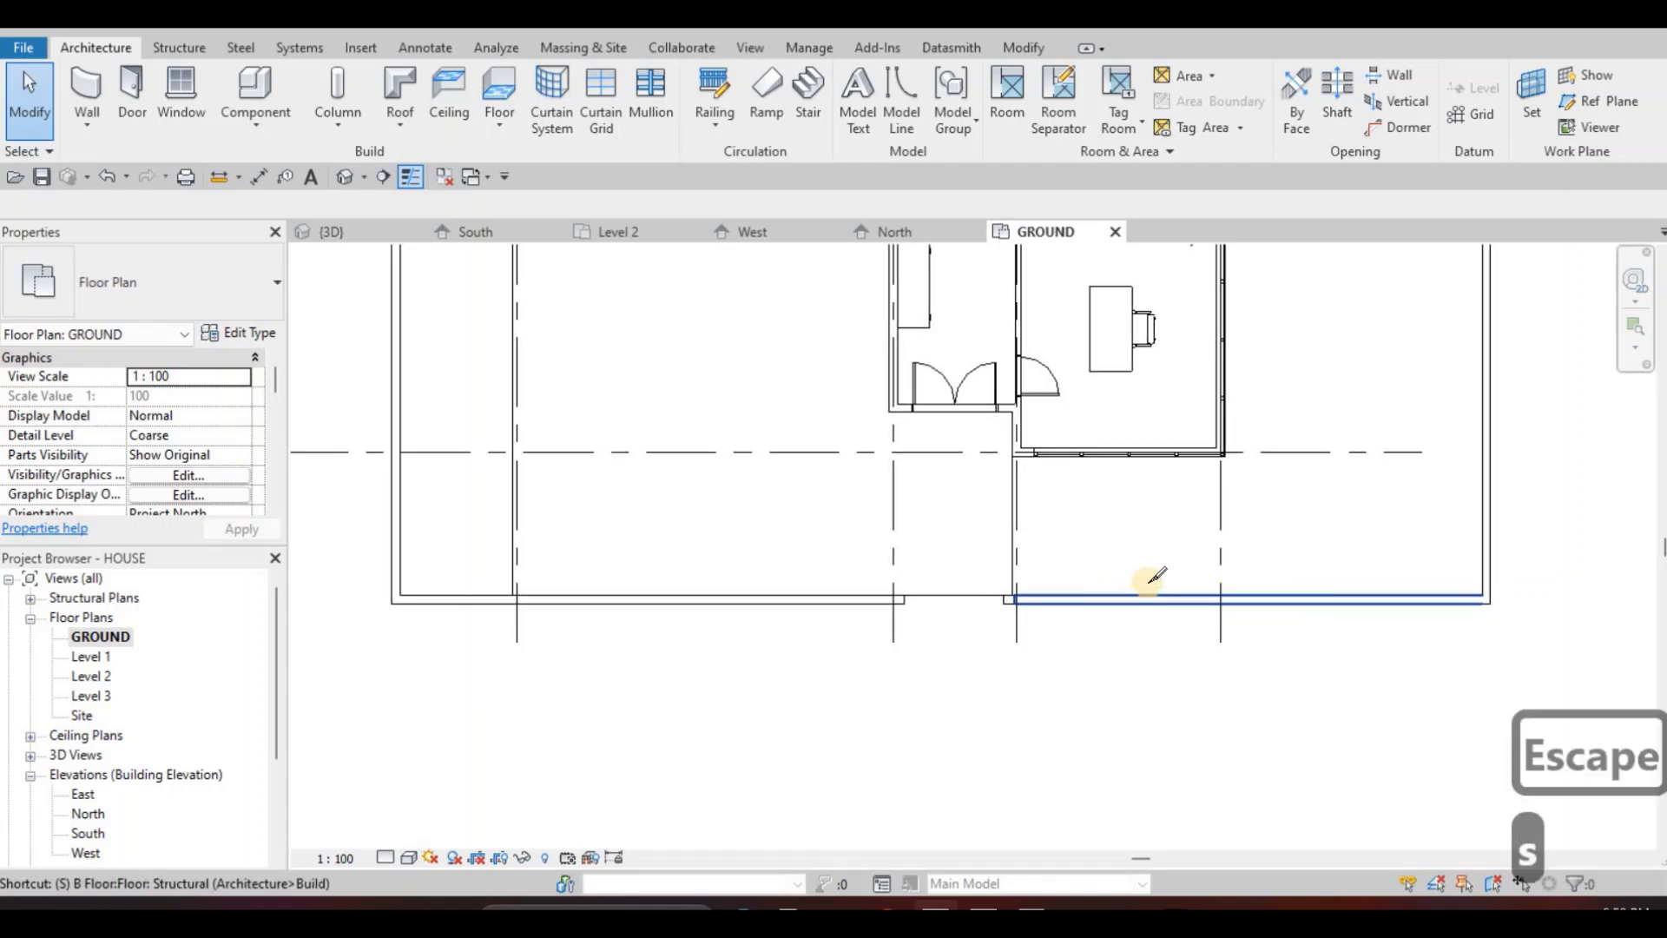
pyautogui.press('l')
pyautogui.moveTo(1317, 595); pyautogui.dragTo(1400, 580, button='middle')
pyautogui.moveTo(930, 567); pyautogui.dragTo(937, 561, button='middle')
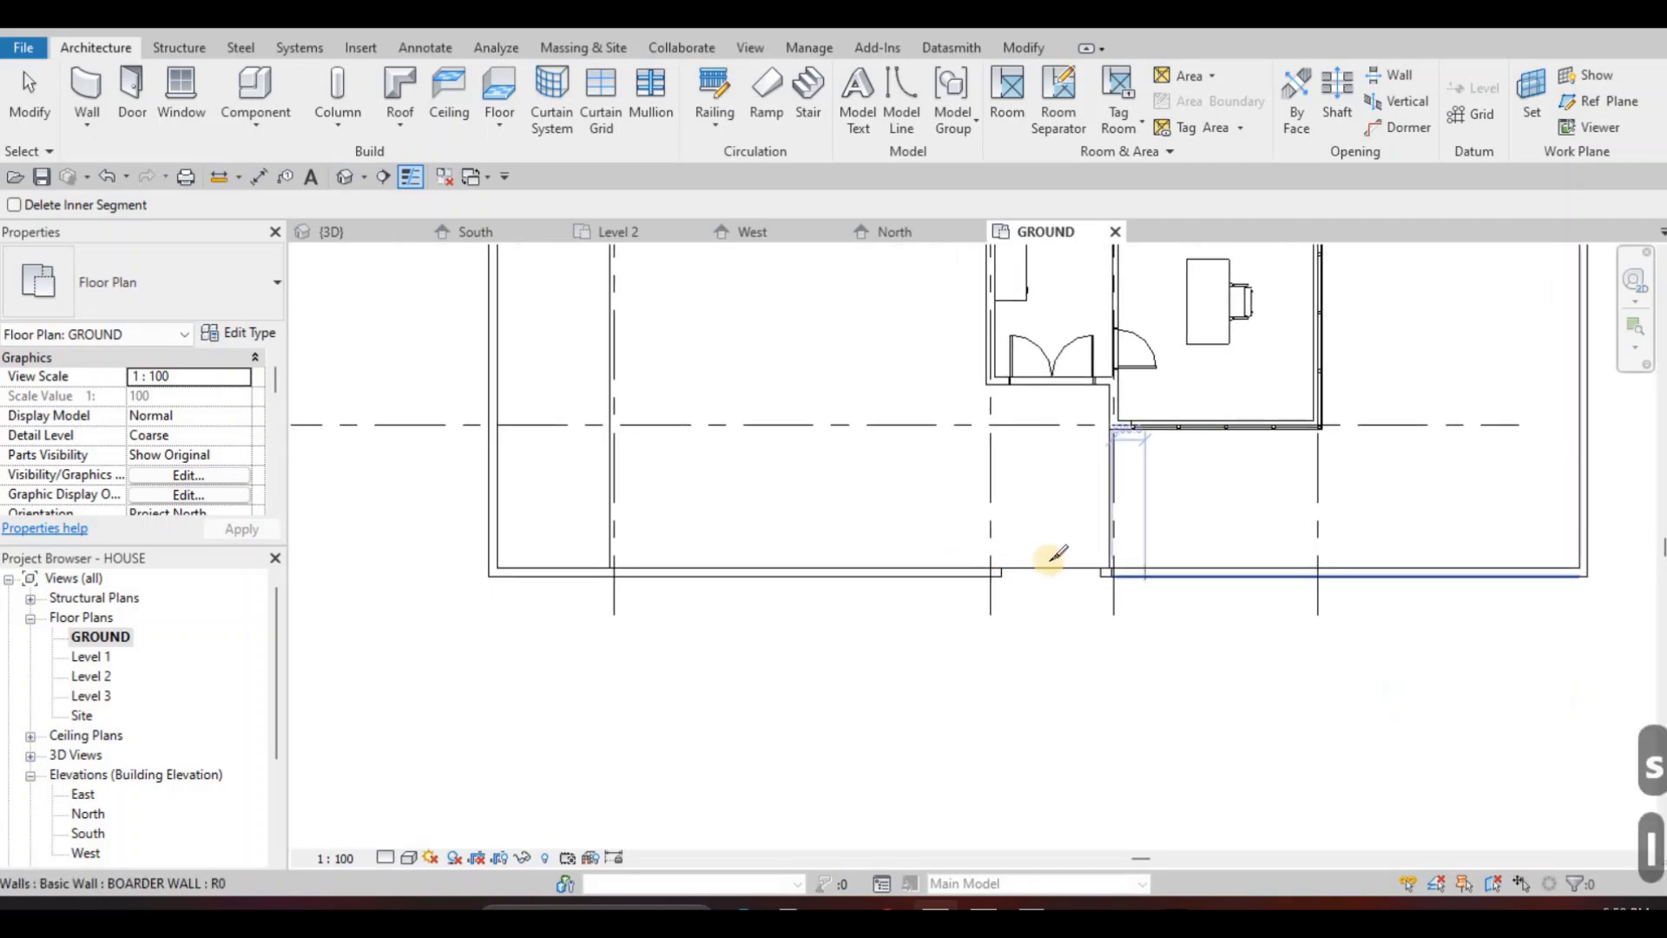
pyautogui.moveTo(1058, 554)
pyautogui.mouseDown(button='middle')
pyautogui.moveTo(1031, 558)
pyautogui.moveTo(1075, 551)
pyautogui.mouseUp(button='middle')
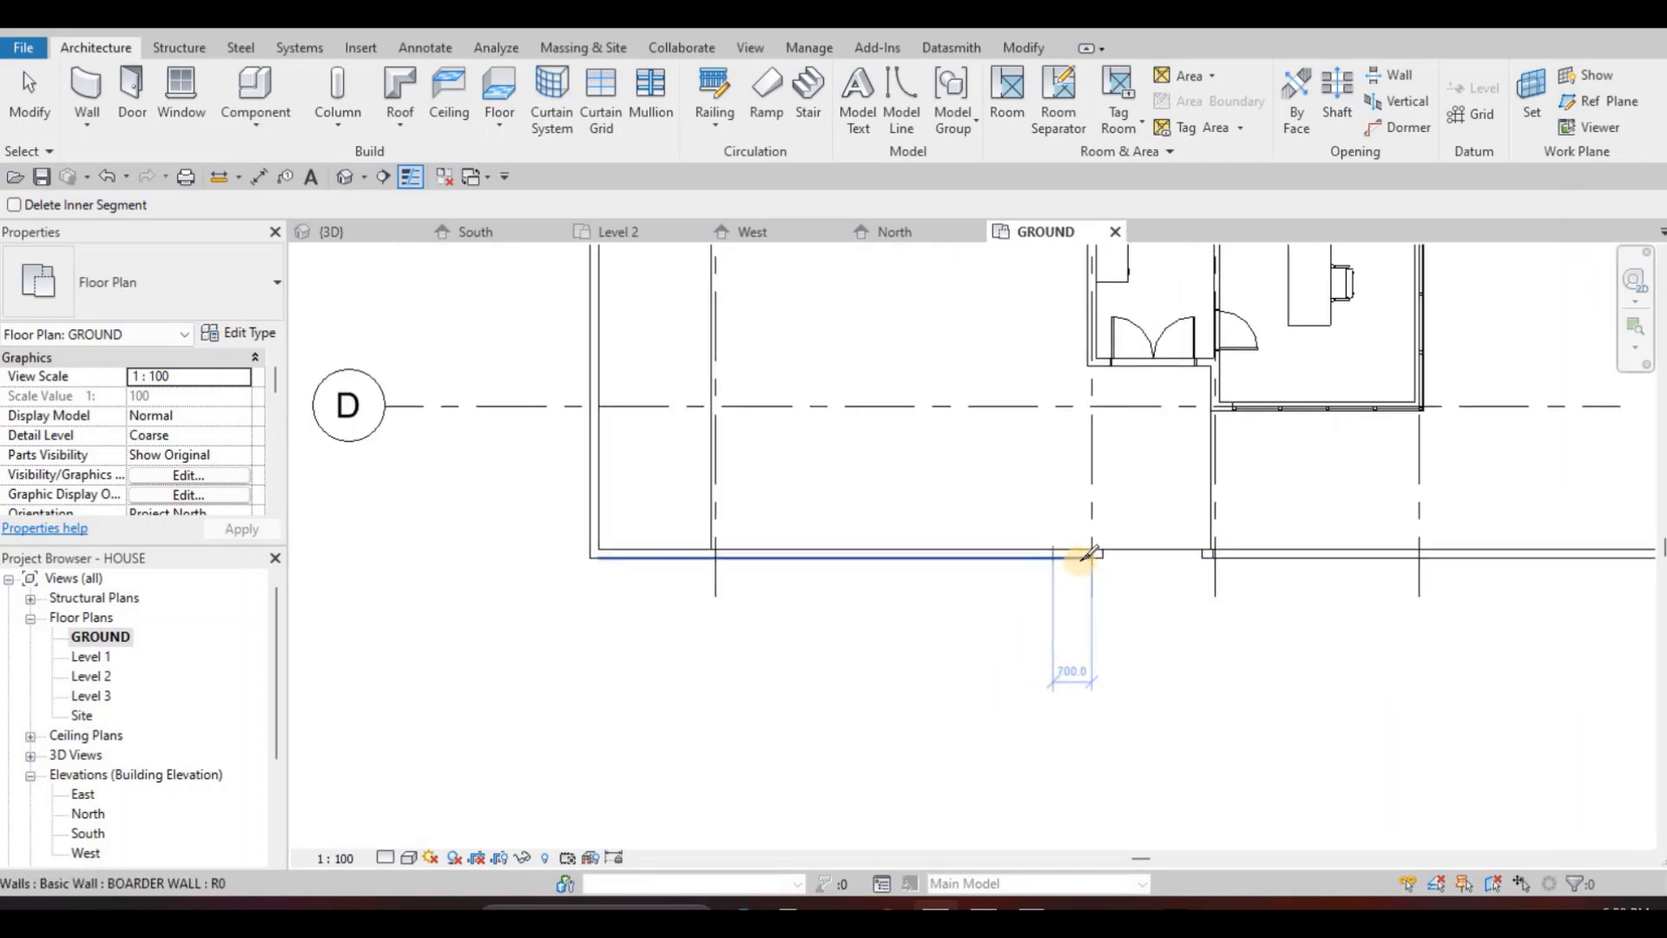
pyautogui.scroll(1, 1099, 547)
pyautogui.moveTo(1063, 553); pyautogui.dragTo(1109, 547, button='middle')
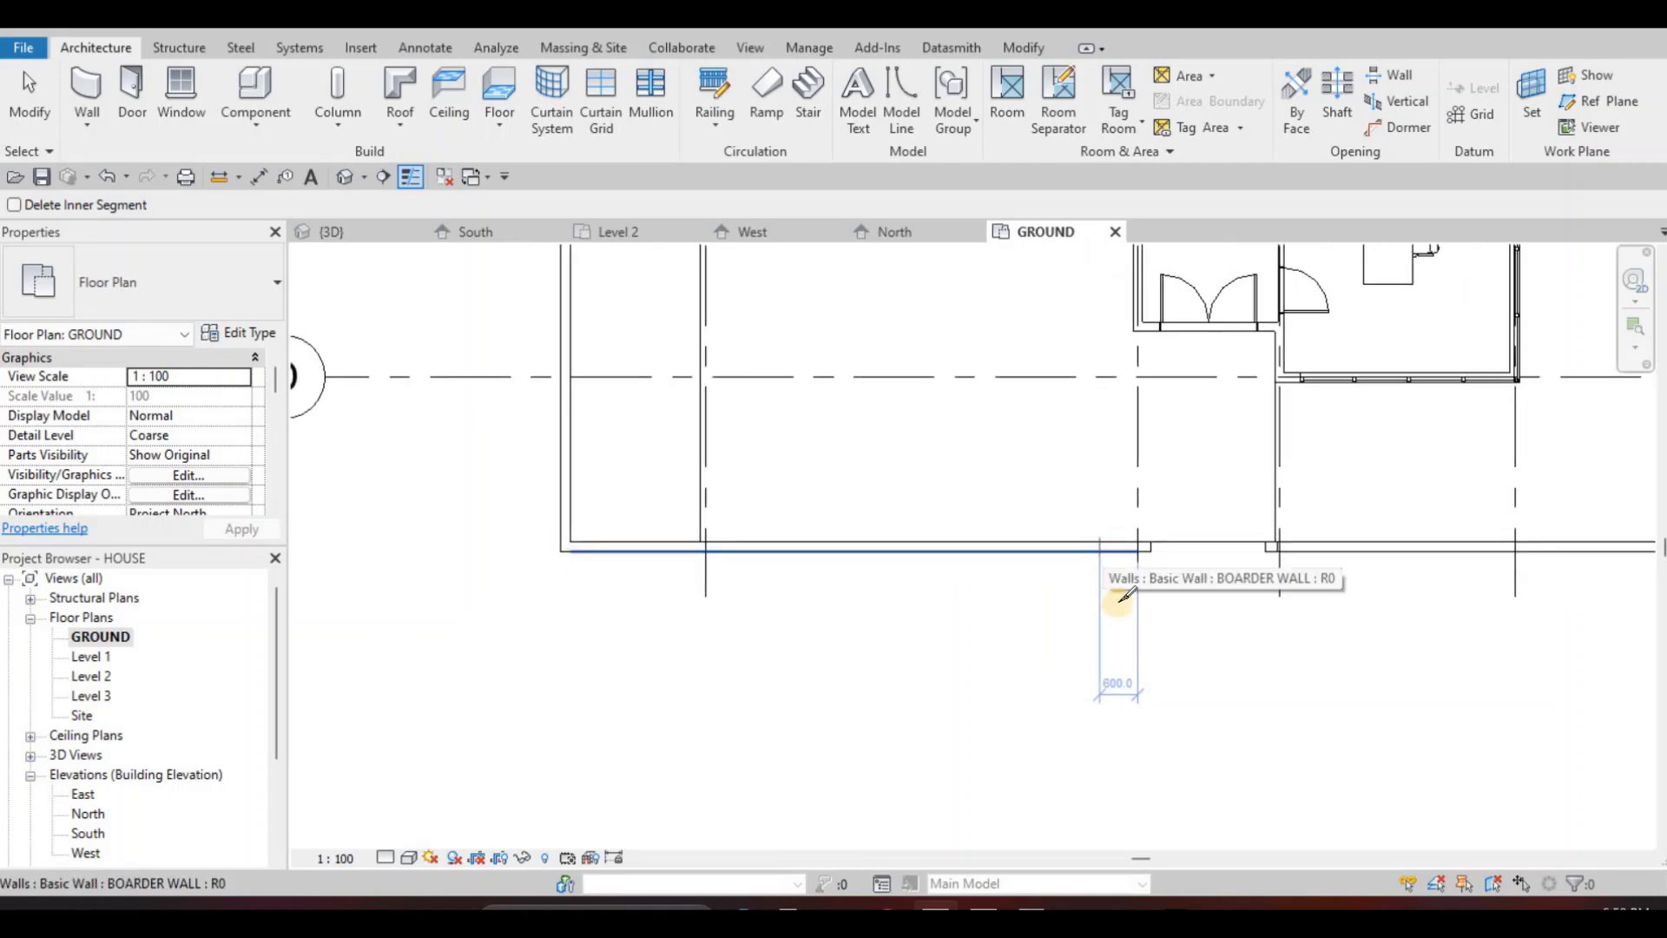
pyautogui.scroll(-2, 1122, 552)
pyautogui.moveTo(1123, 549); pyautogui.dragTo(1126, 598, button='middle')
pyautogui.scroll(1, 1129, 602)
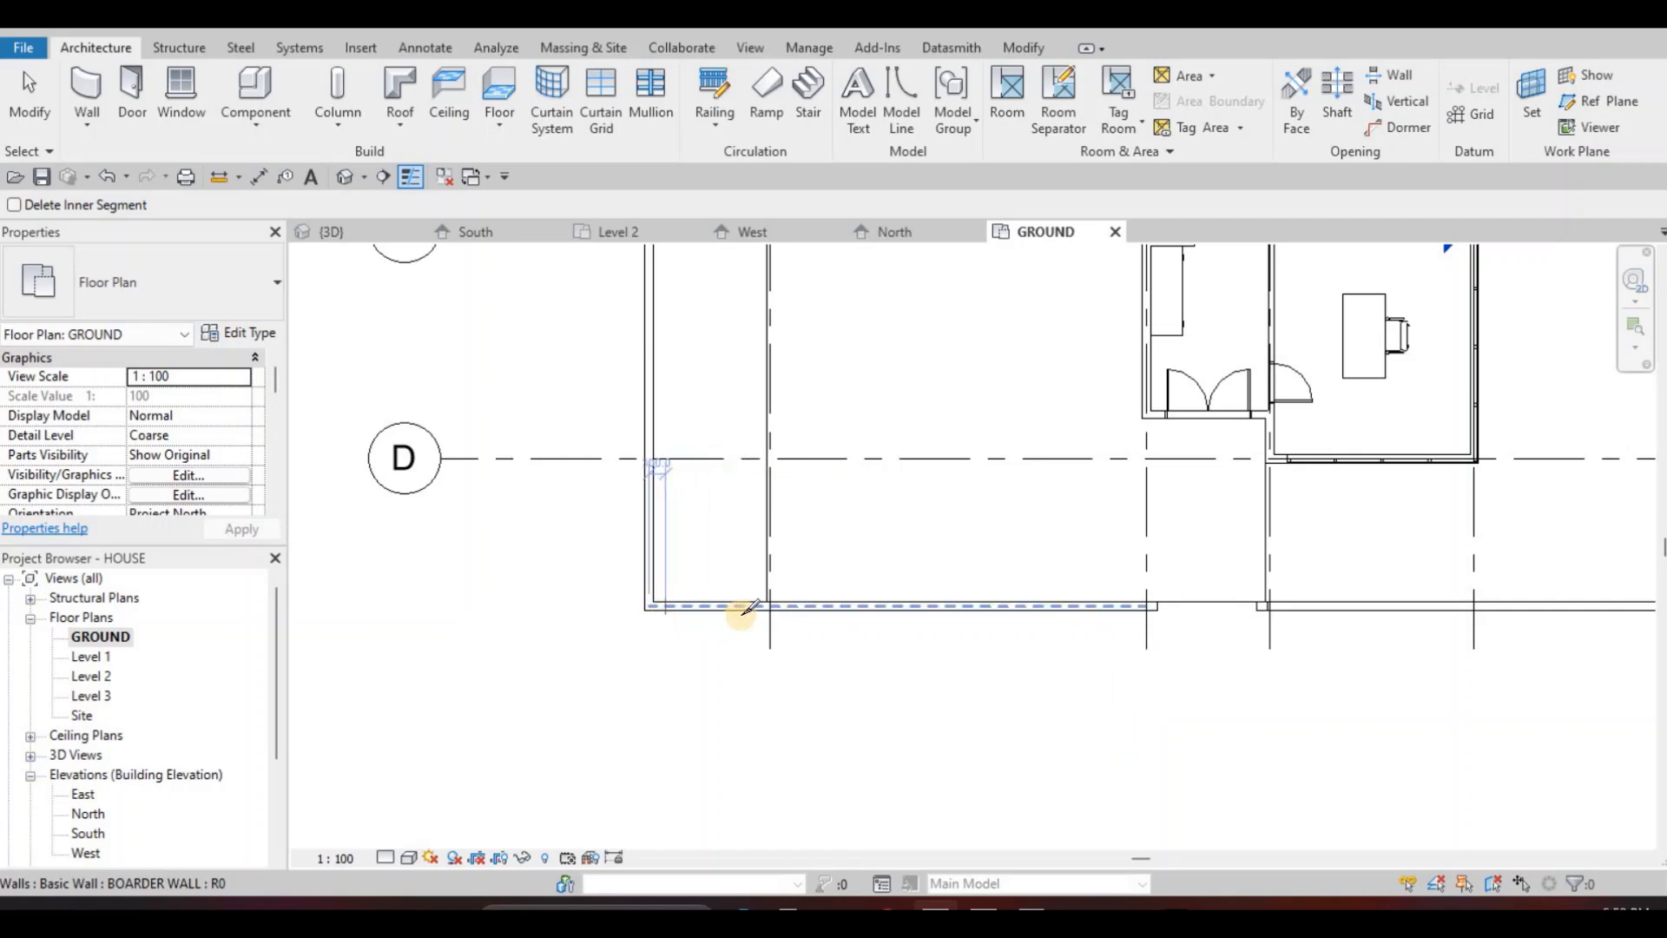
pyautogui.click(797, 607)
# Delete the border wall segment between the west corner stub and the short post beside the entrance to open the driveway.
pyautogui.press('Escape')
pyautogui.press('Escape')
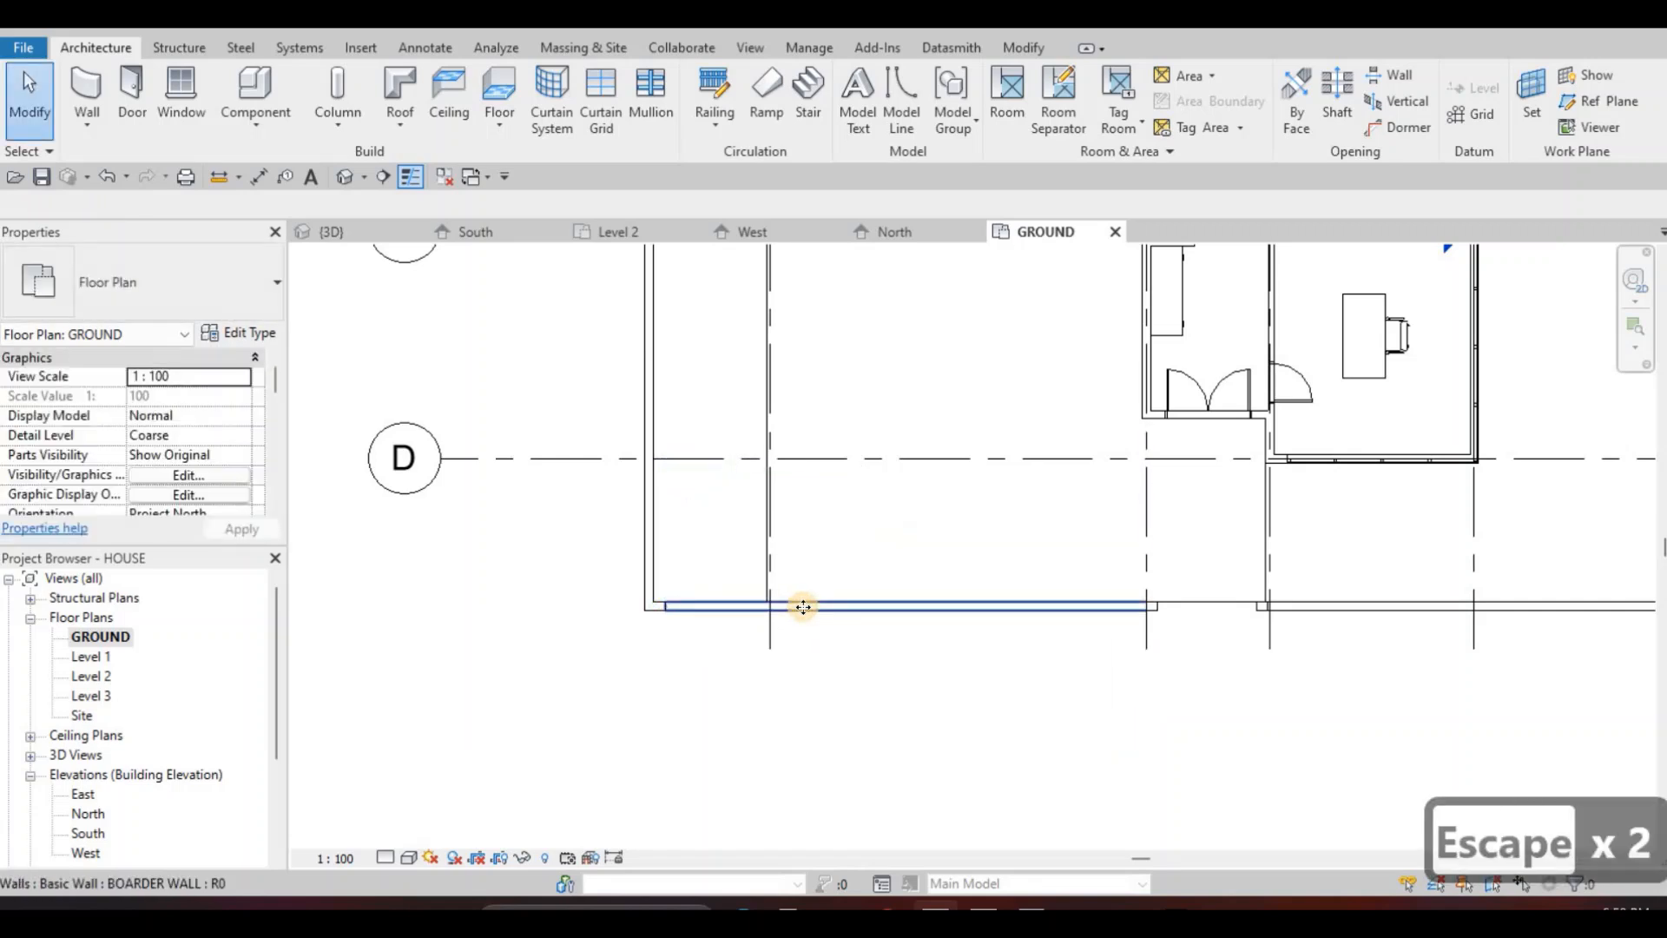
pyautogui.click(803, 607)
pyautogui.press('Delete')
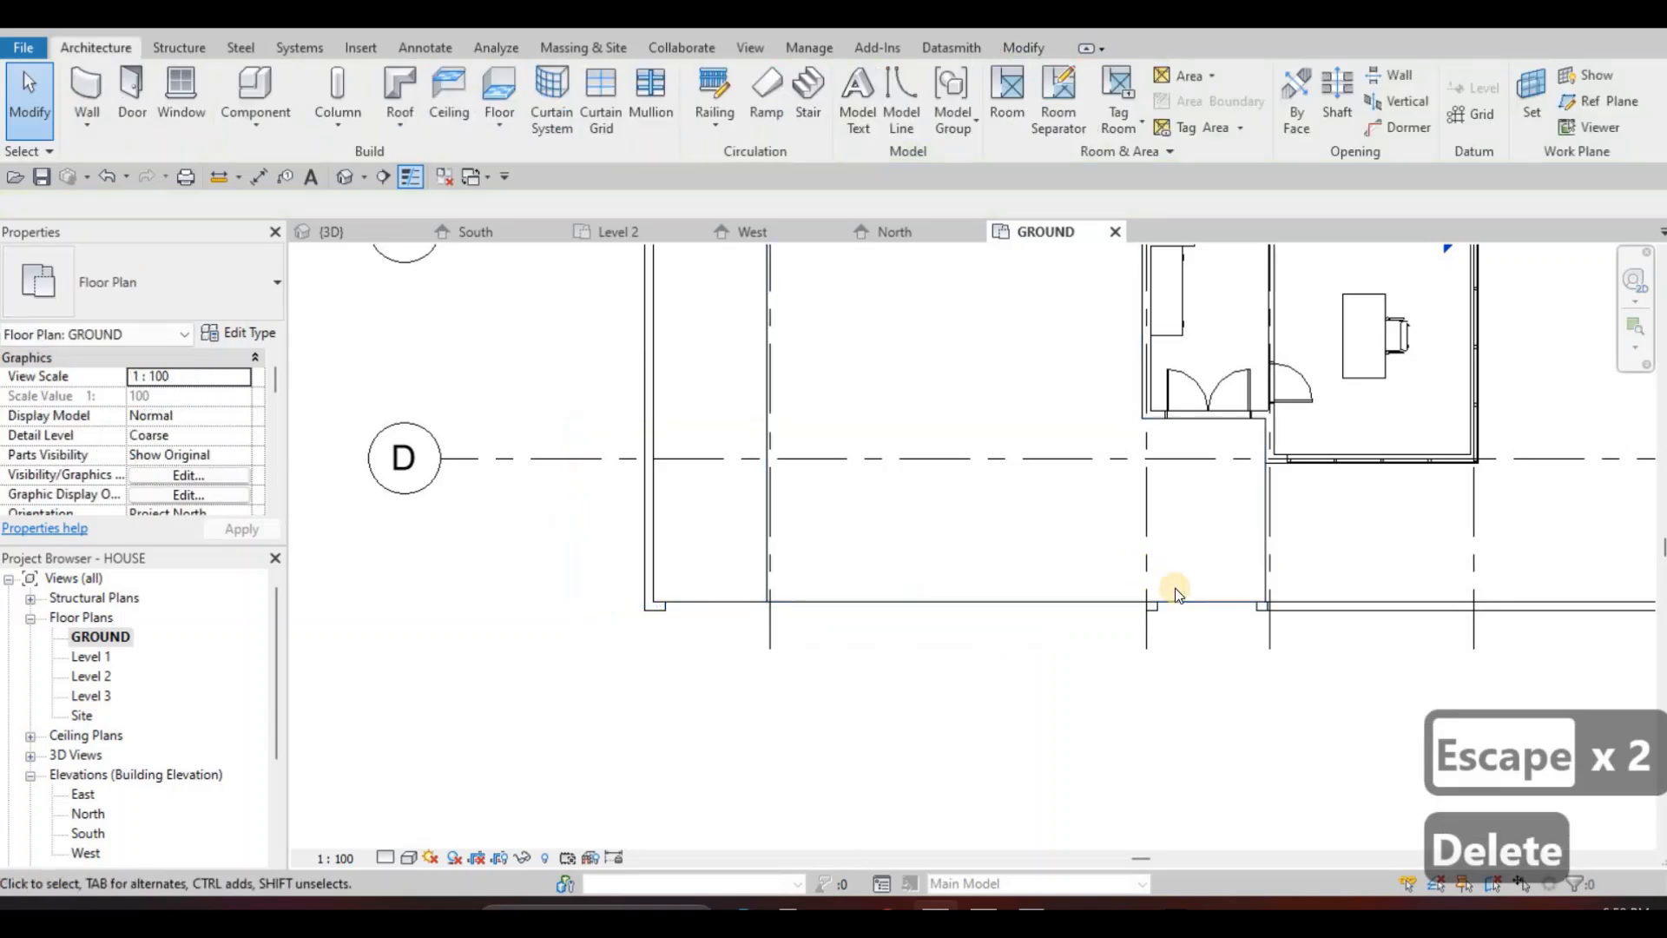
# Open the profile of the front border wall east of the entrance for editing in the South elevation.
pyautogui.scroll(2, 1155, 587)
pyautogui.moveTo(1273, 623); pyautogui.dragTo(1132, 591, button='middle')
pyautogui.press('Escape')
pyautogui.scroll(3, 1157, 585)
pyautogui.click(1154, 587)
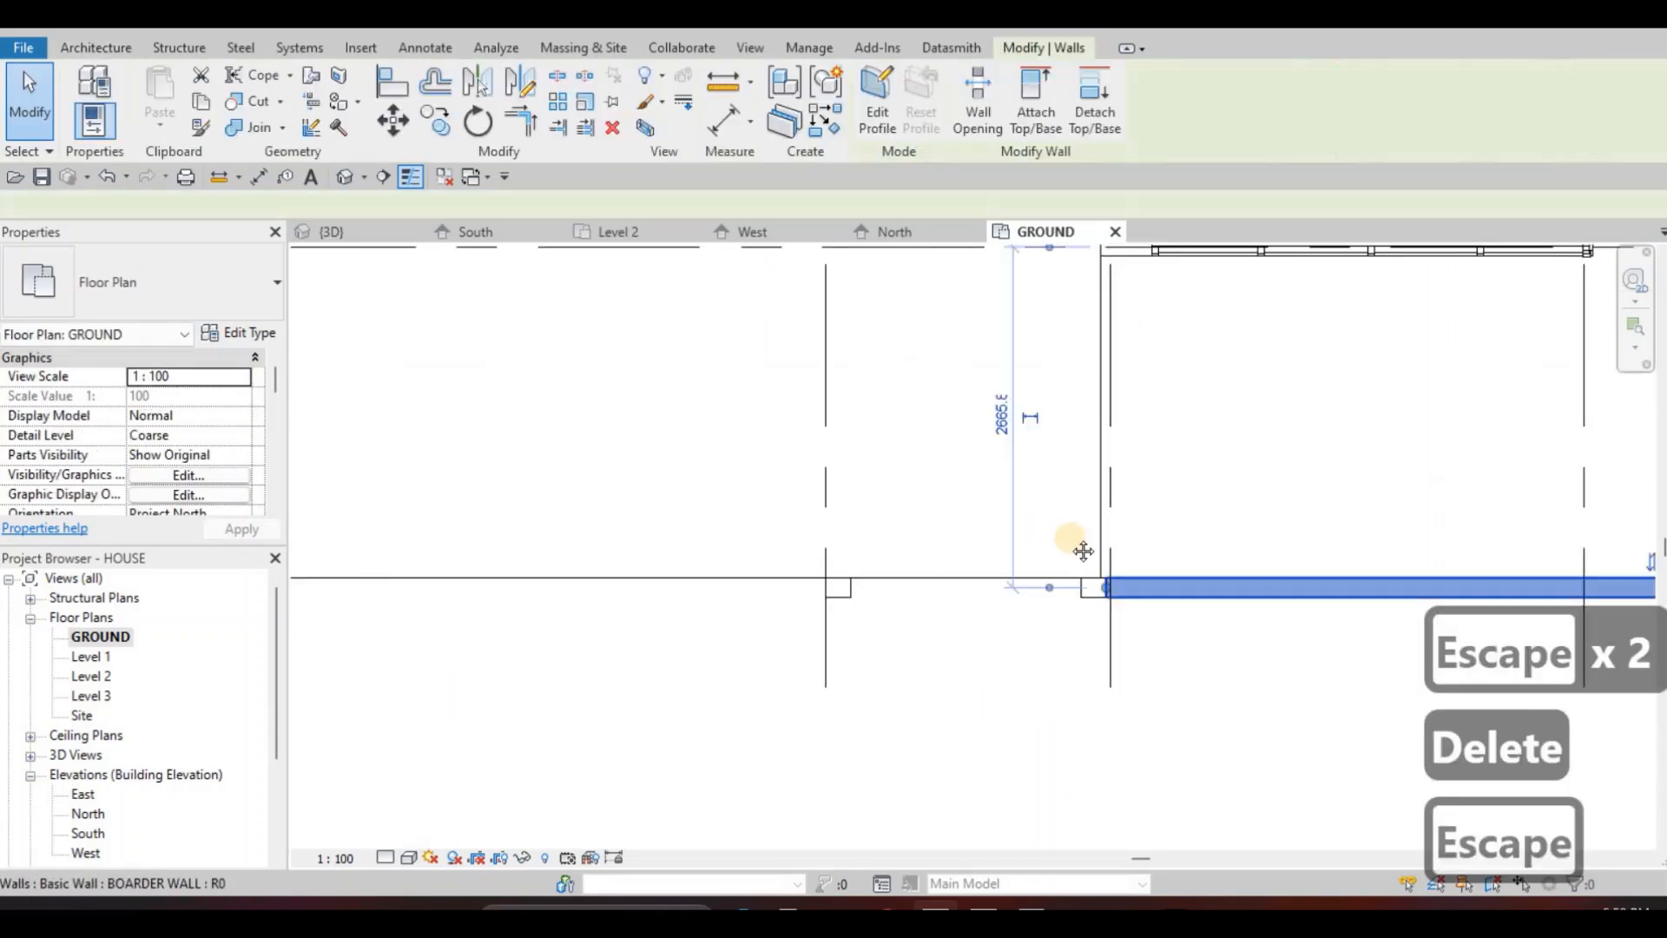
pyautogui.moveTo(1065, 536); pyautogui.dragTo(1000, 500, button='middle')
pyautogui.scroll(-4, 942, 499)
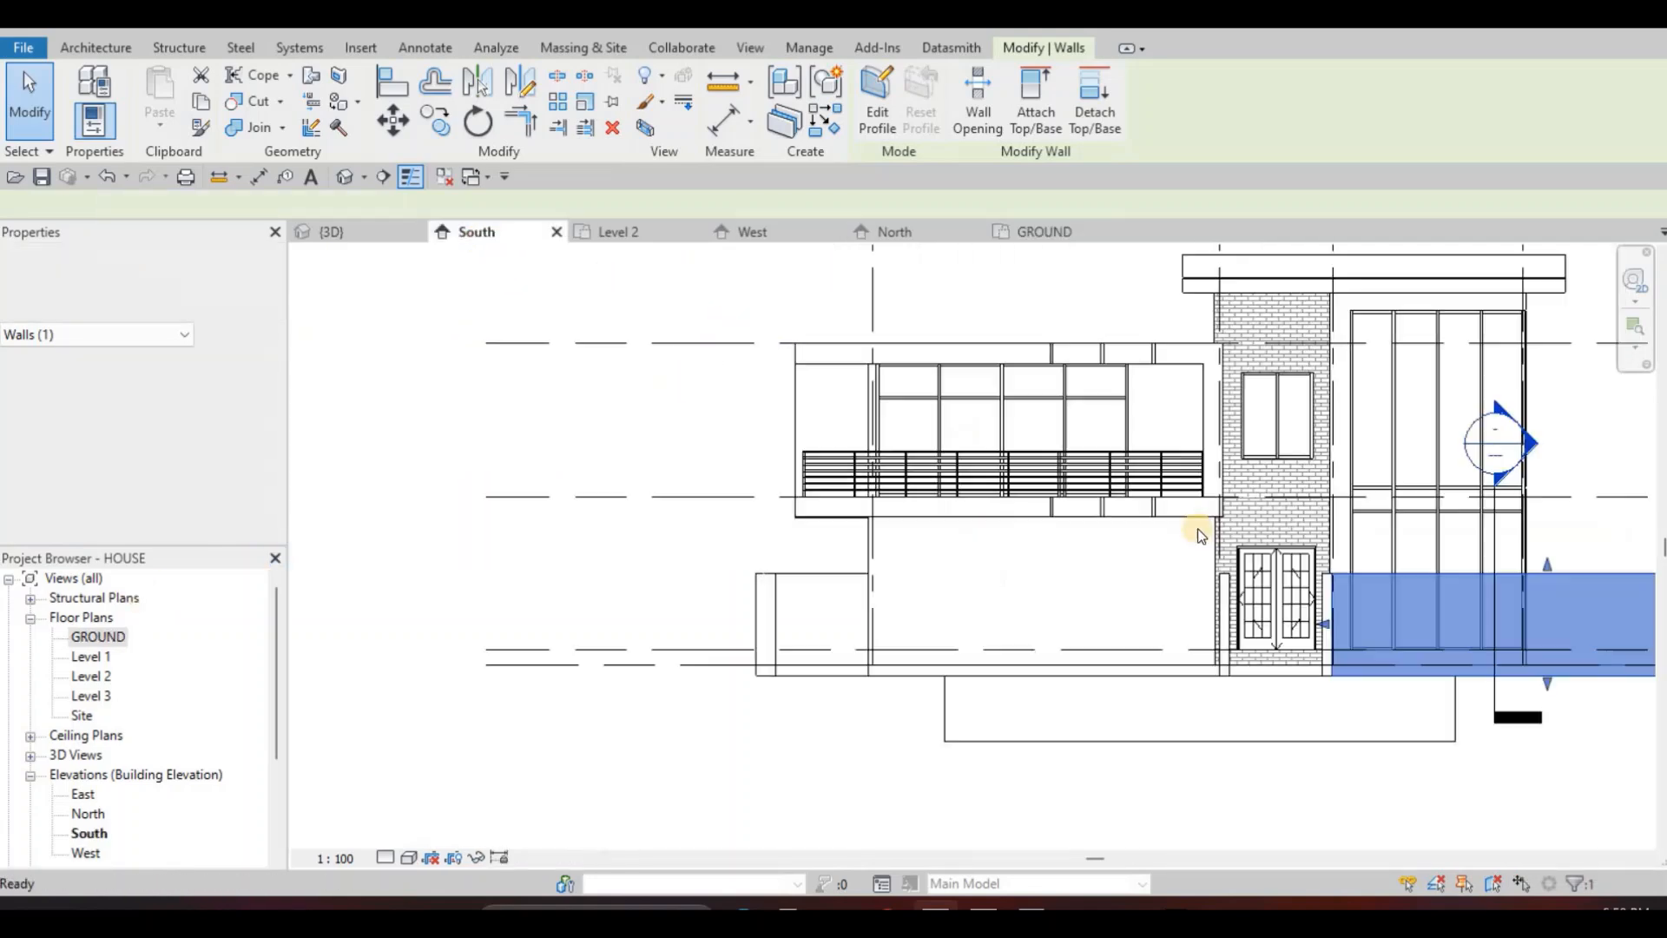
pyautogui.moveTo(1289, 535); pyautogui.dragTo(937, 471, button='middle')
pyautogui.scroll(-1, 937, 471)
pyautogui.press('Escape')
pyautogui.doubleClick(1045, 514)
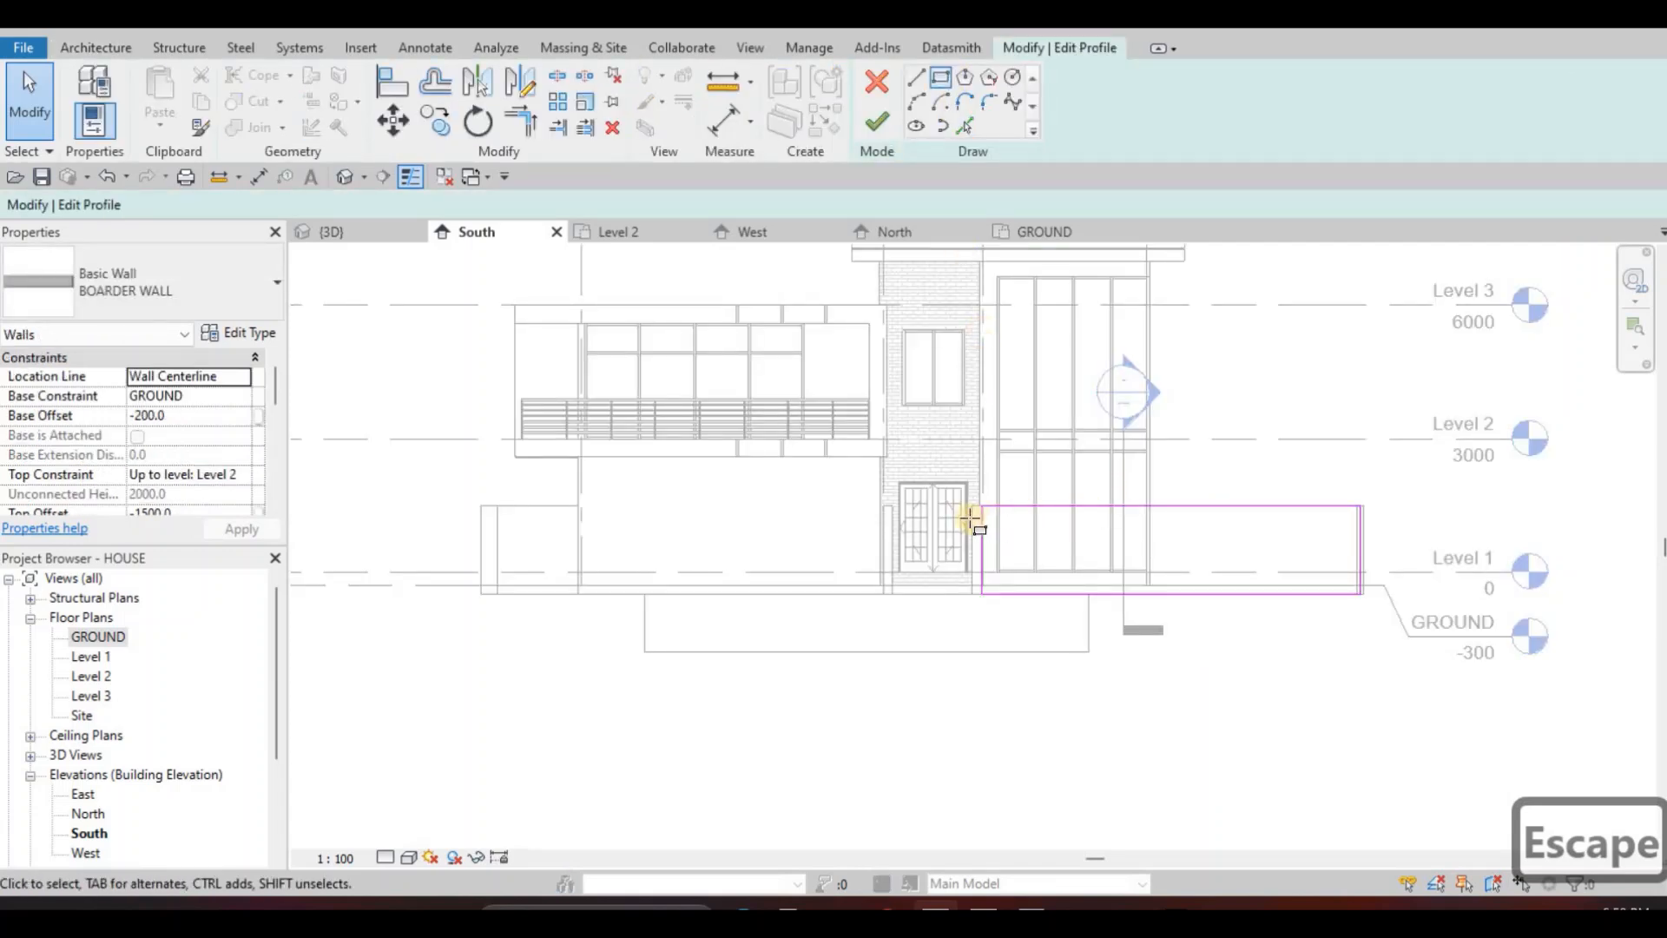
# Sketch a horizontal rectangular opening about 8350 mm long just below the top edge of the wall profile.
pyautogui.scroll(2, 961, 517)
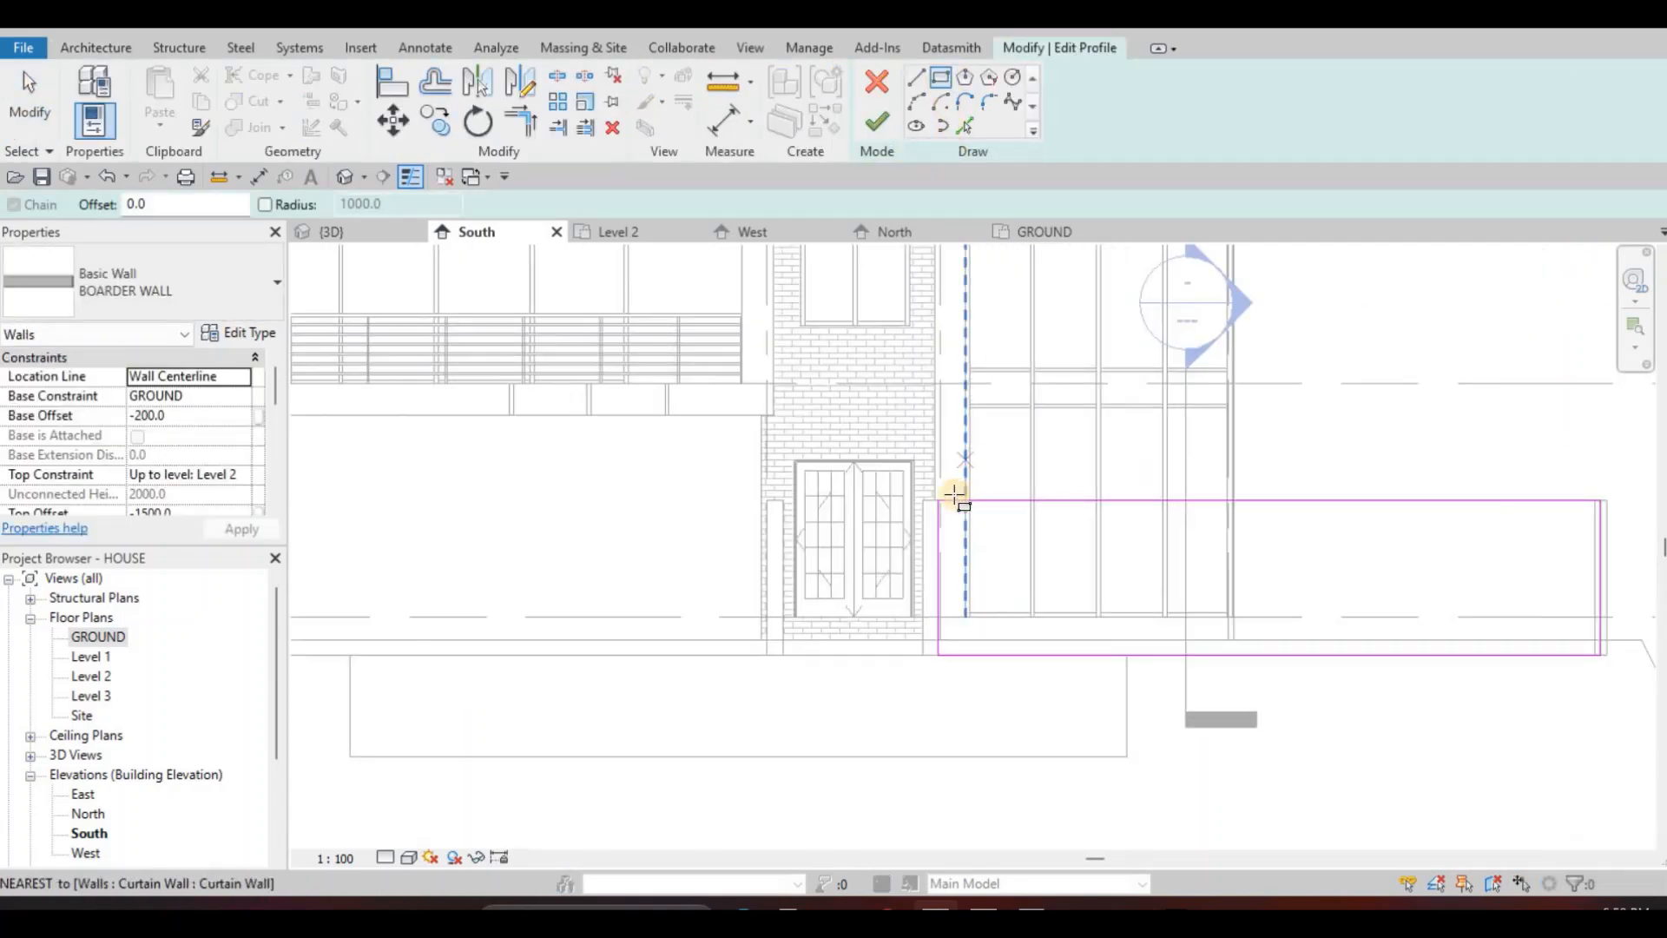
pyautogui.click(953, 518)
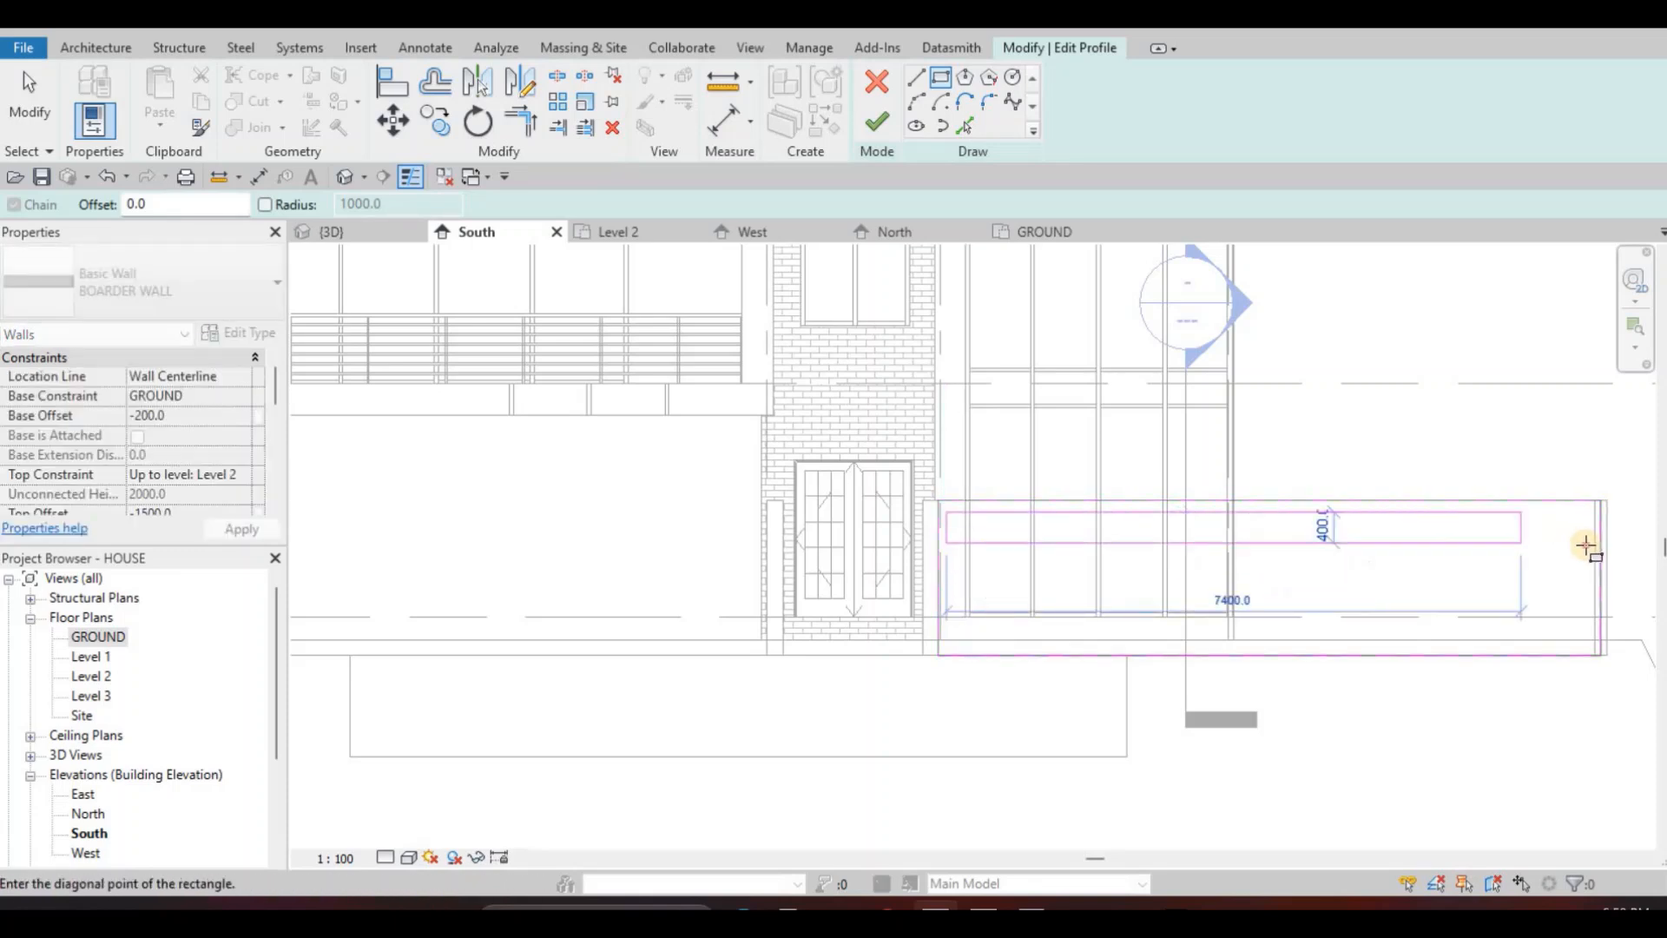
pyautogui.click(1404, 562)
pyautogui.press('Escape')
pyautogui.press('Escape')
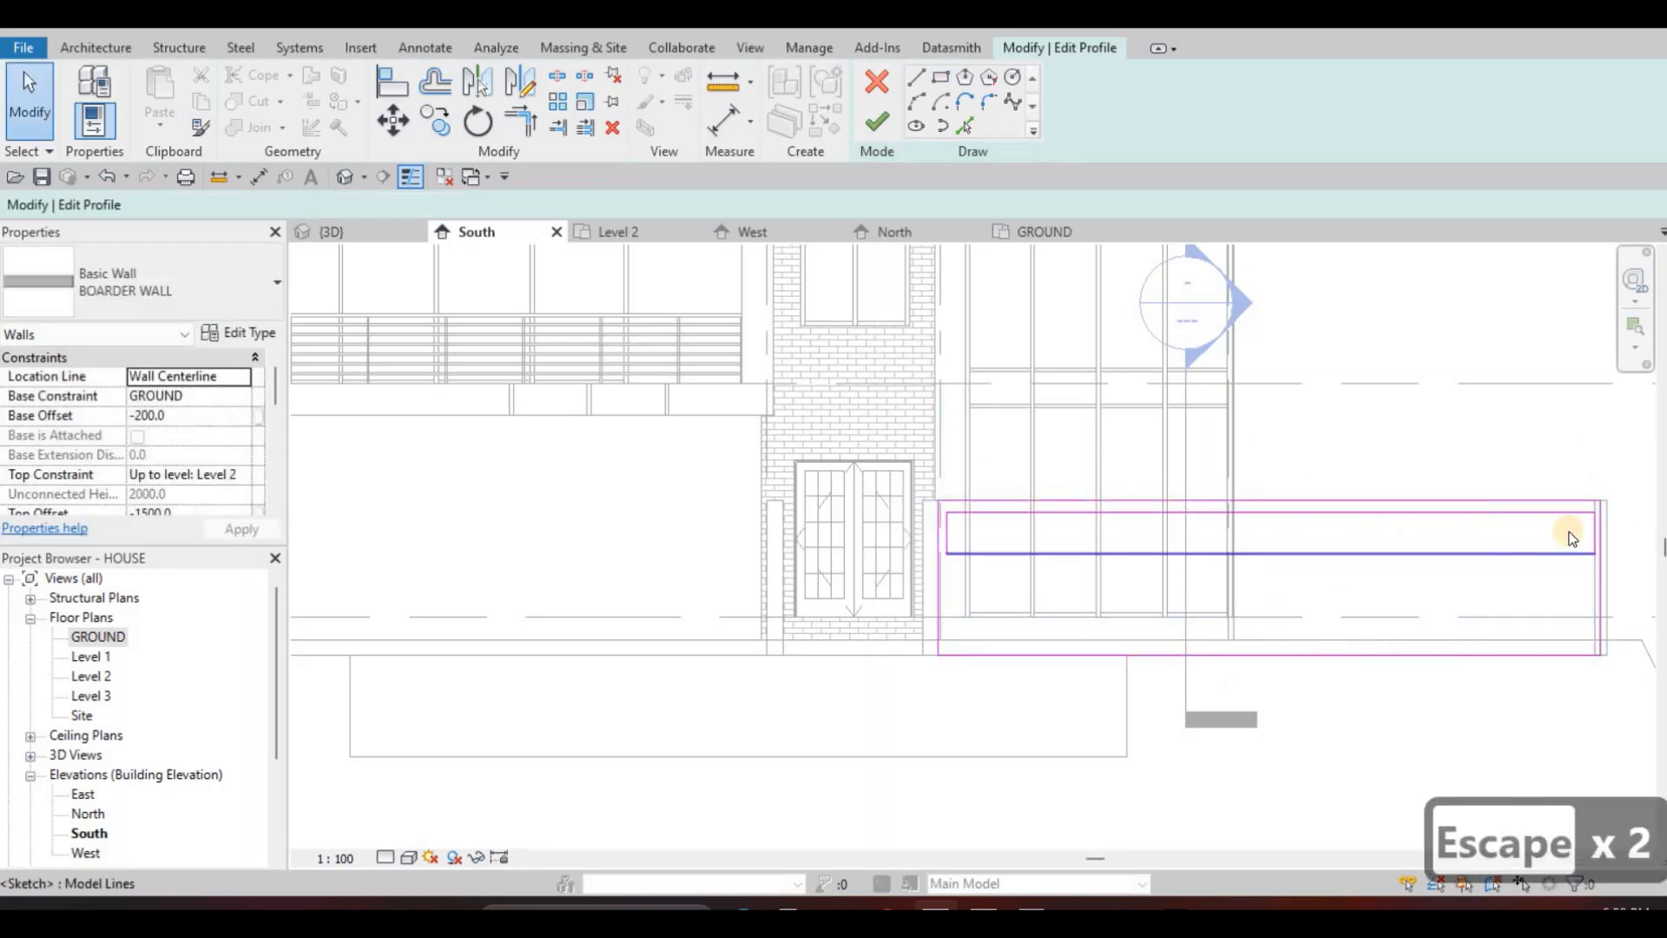
# Set the distance between the opening's lower line and the wall's top edge to 500 mm.
pyautogui.click(1568, 553)
pyautogui.click(1640, 549)
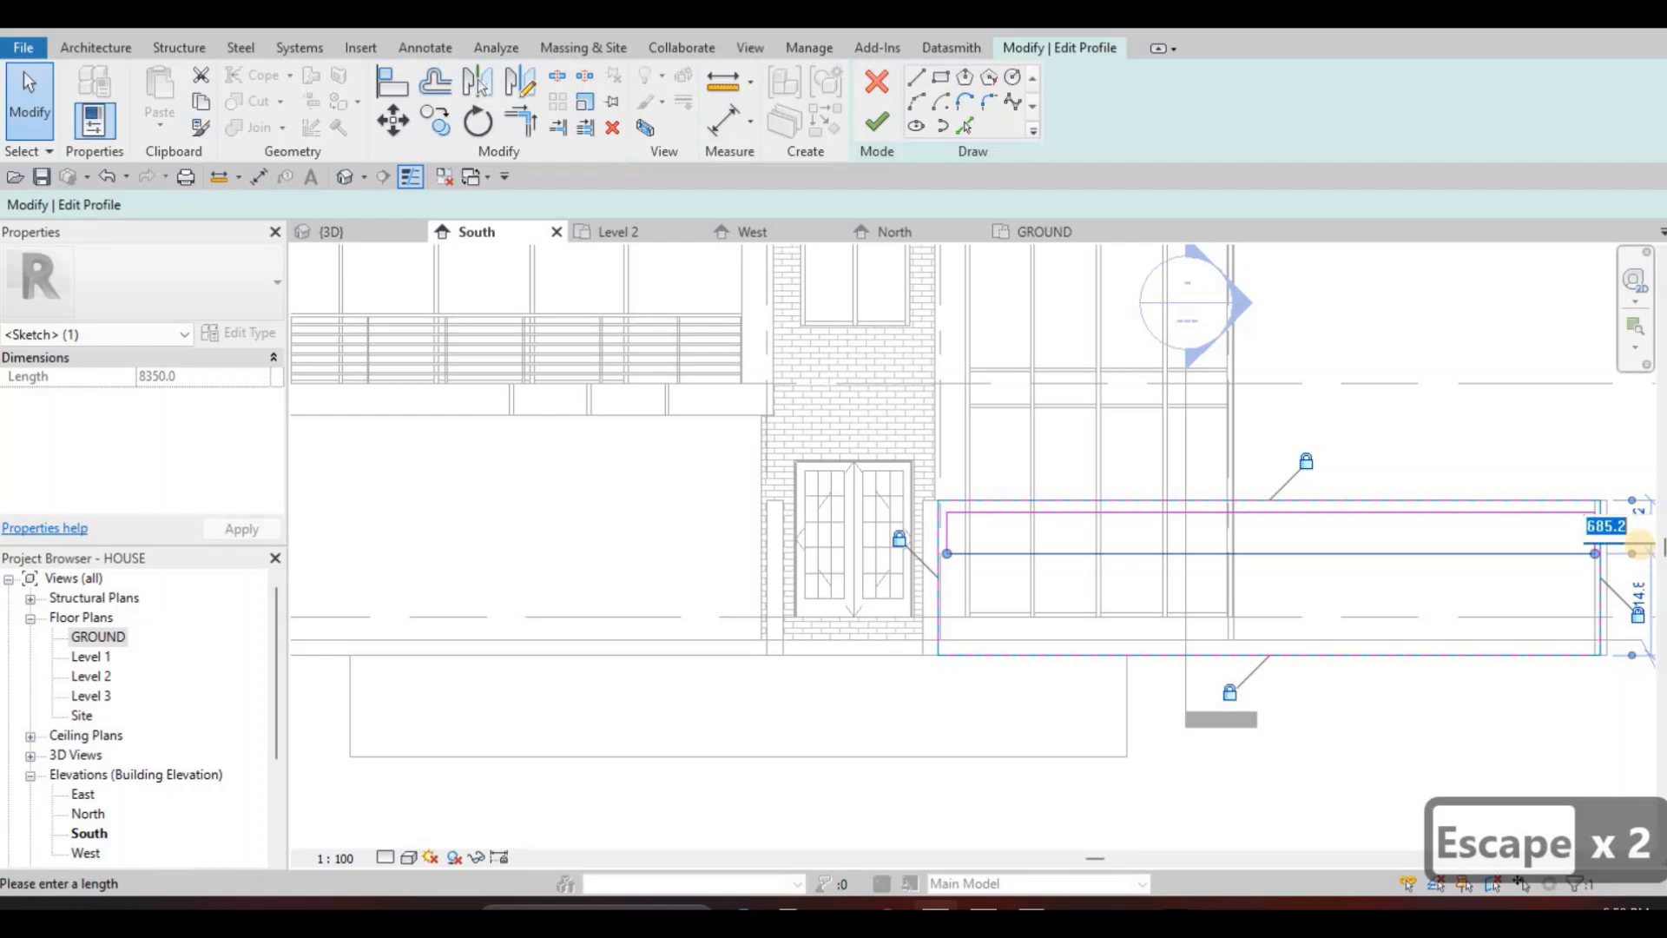
pyautogui.write('500')
pyautogui.press('Return')
pyautogui.press('Escape')
pyautogui.press('Escape')
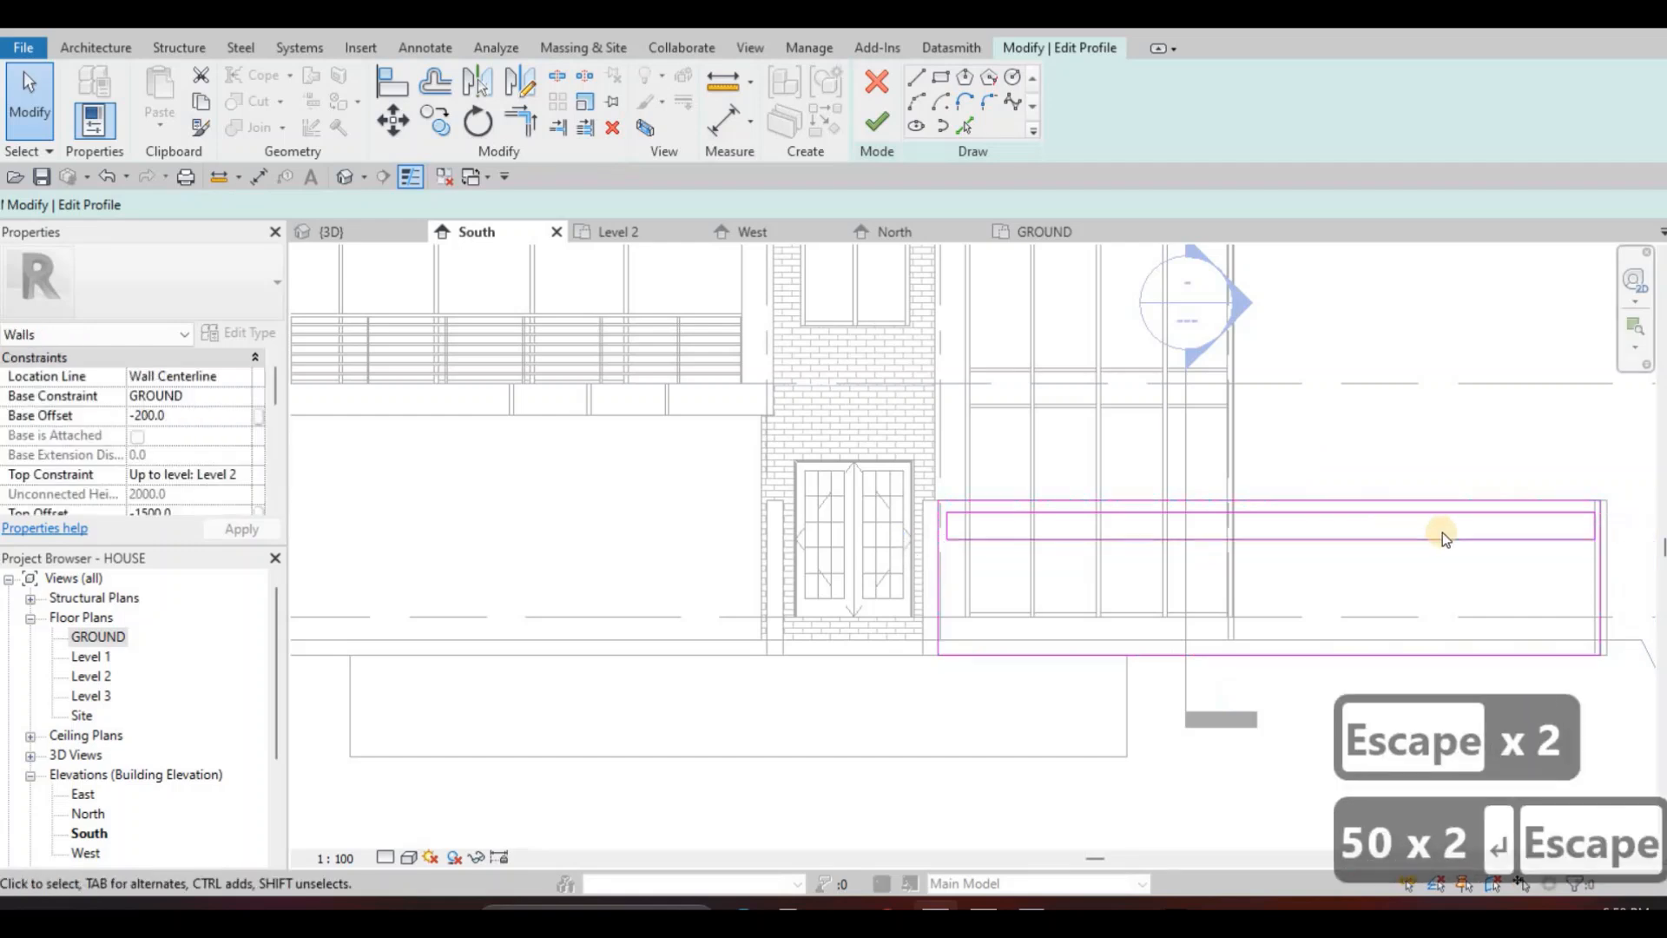
# Nudge the opening's short edges inward, the east one to 300 mm and the west one to 225 mm from the wall ends.
pyautogui.scroll(4, 1588, 502)
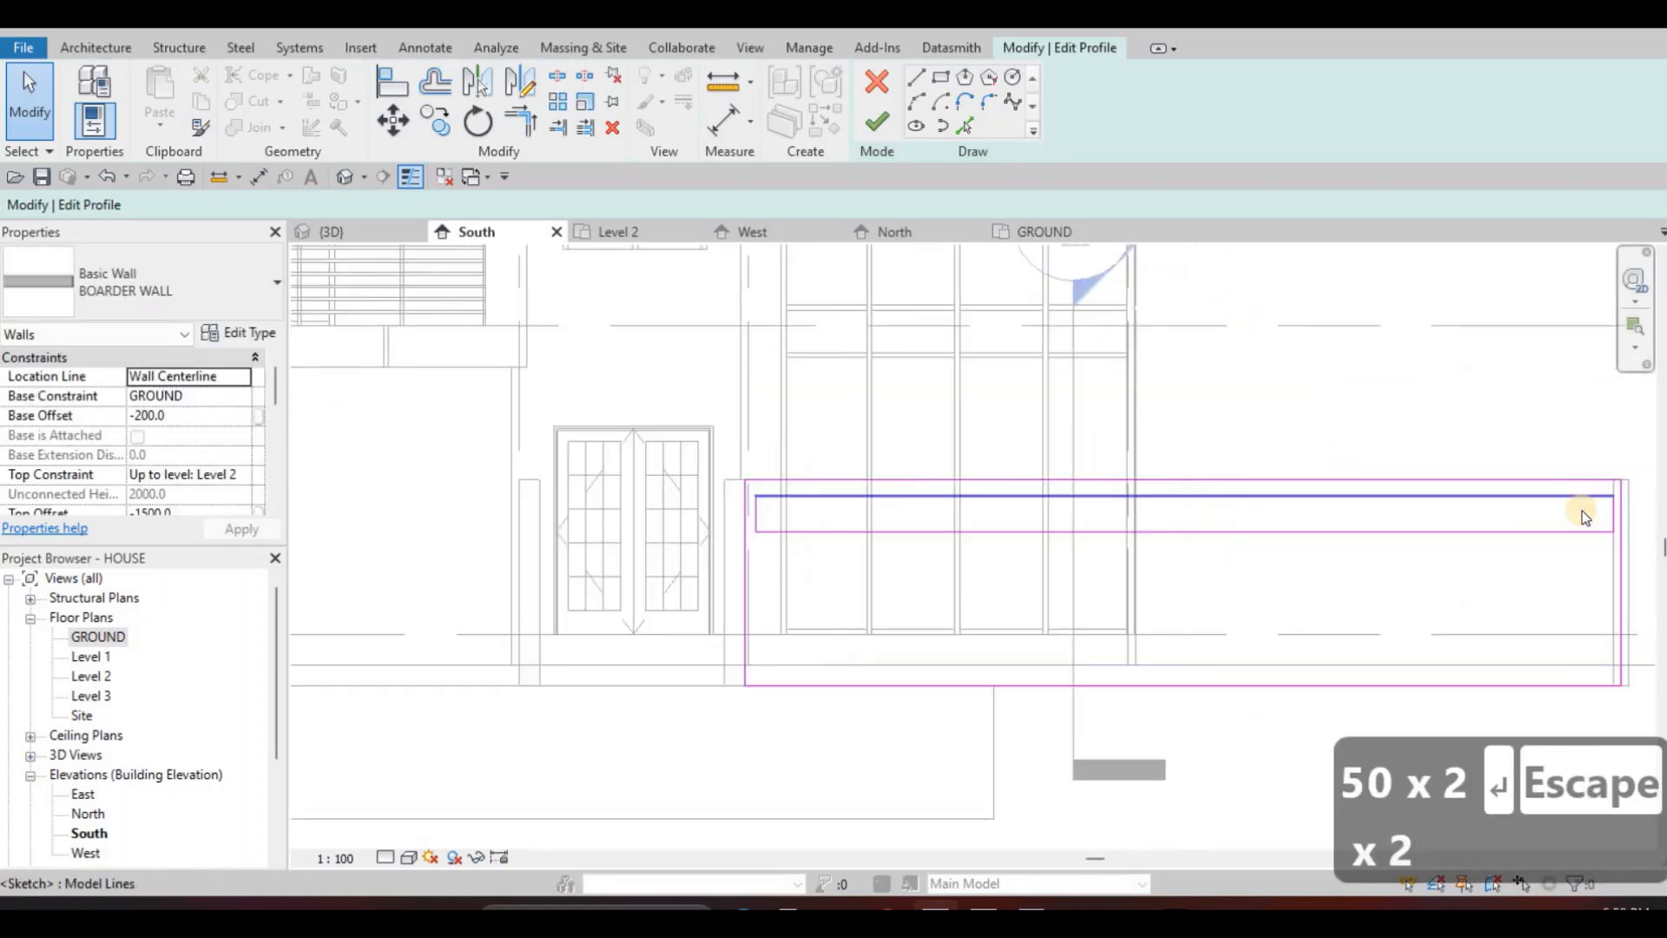
pyautogui.press('Escape')
pyautogui.moveTo(1582, 510); pyautogui.dragTo(1544, 509, button='middle')
pyautogui.click(1545, 509)
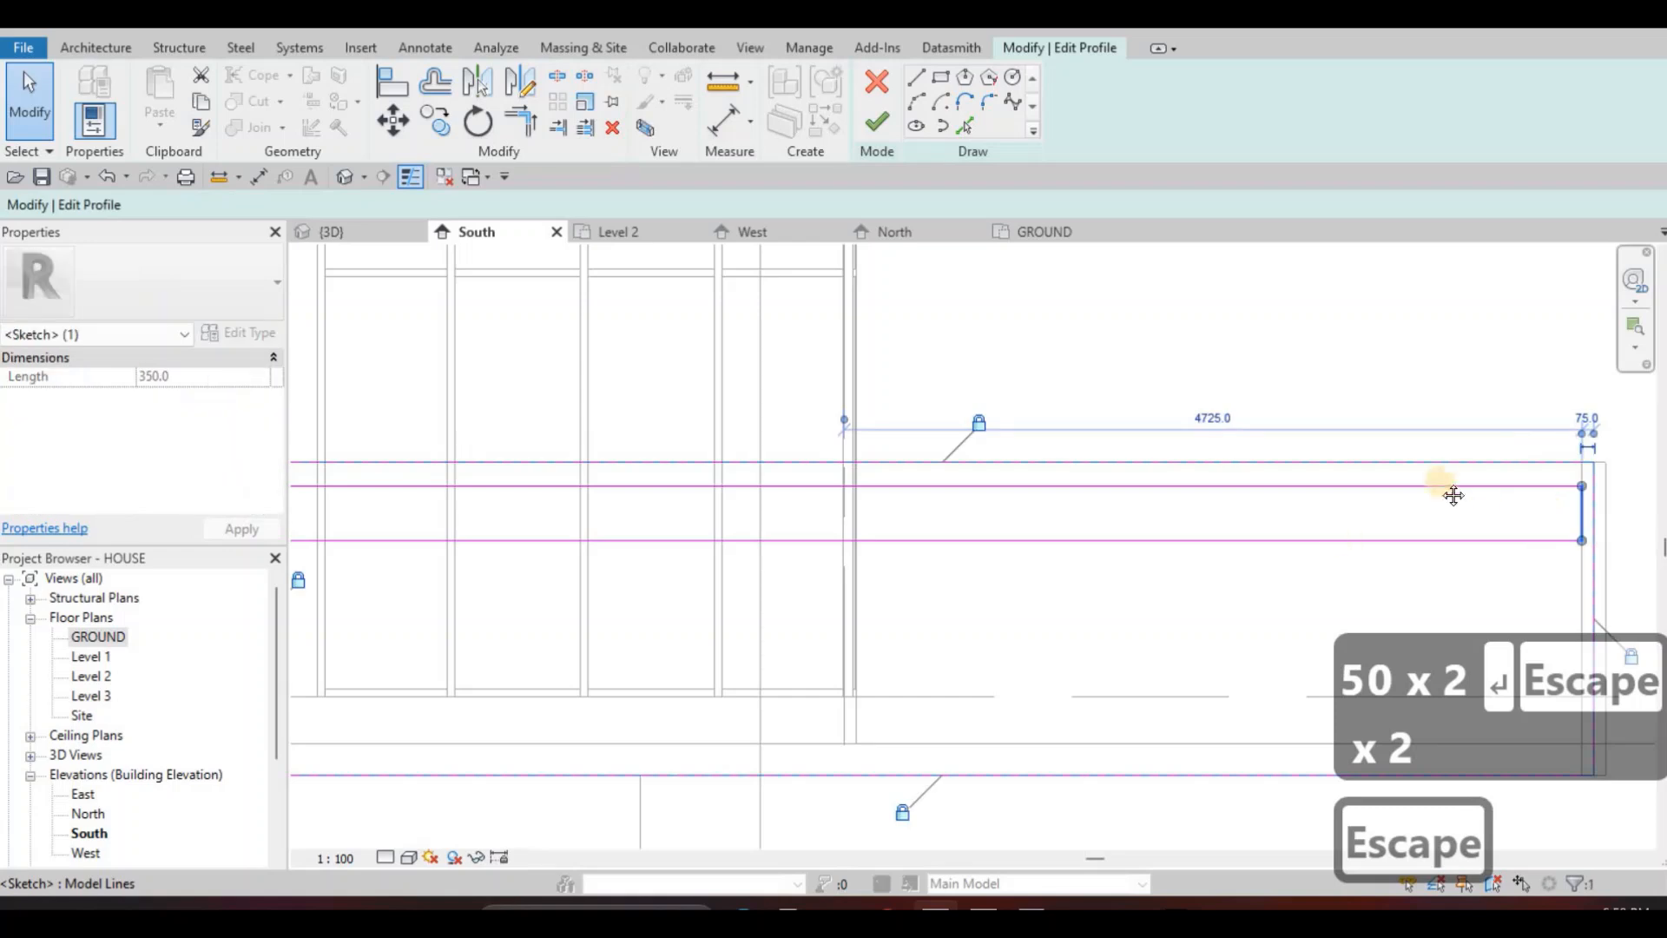
pyautogui.scroll(-1, 659, 446)
pyautogui.moveTo(372, 492); pyautogui.dragTo(659, 443, button='middle')
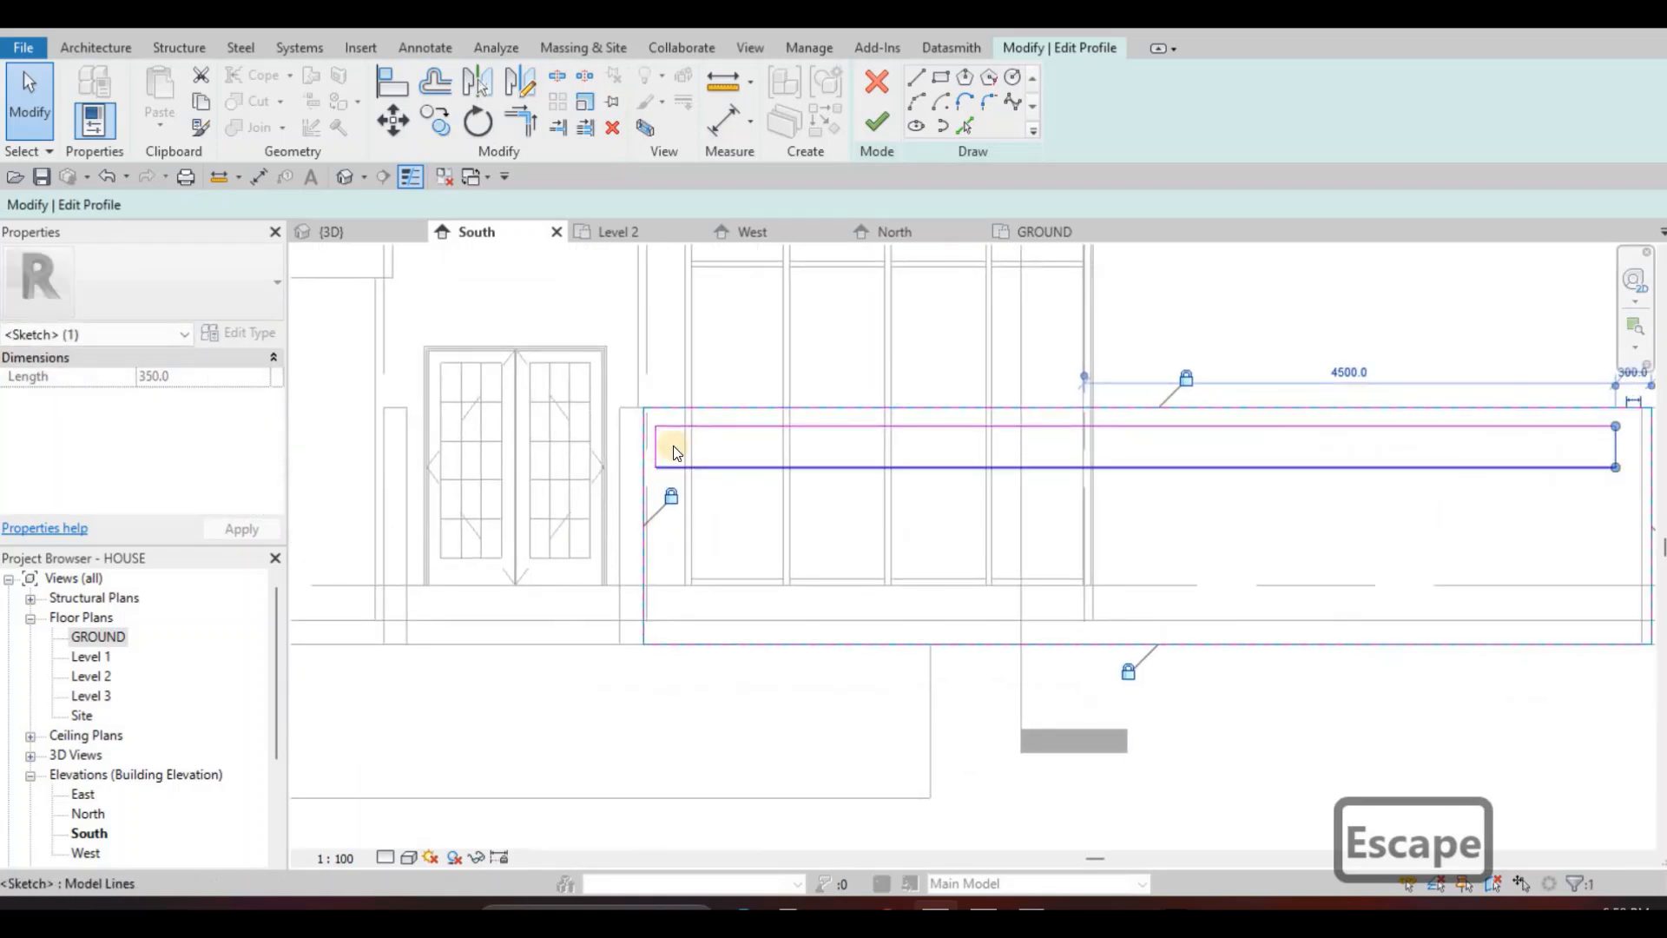
pyautogui.click(679, 452)
pyautogui.press('Right')
pyautogui.press('Right')
pyautogui.press('Right')
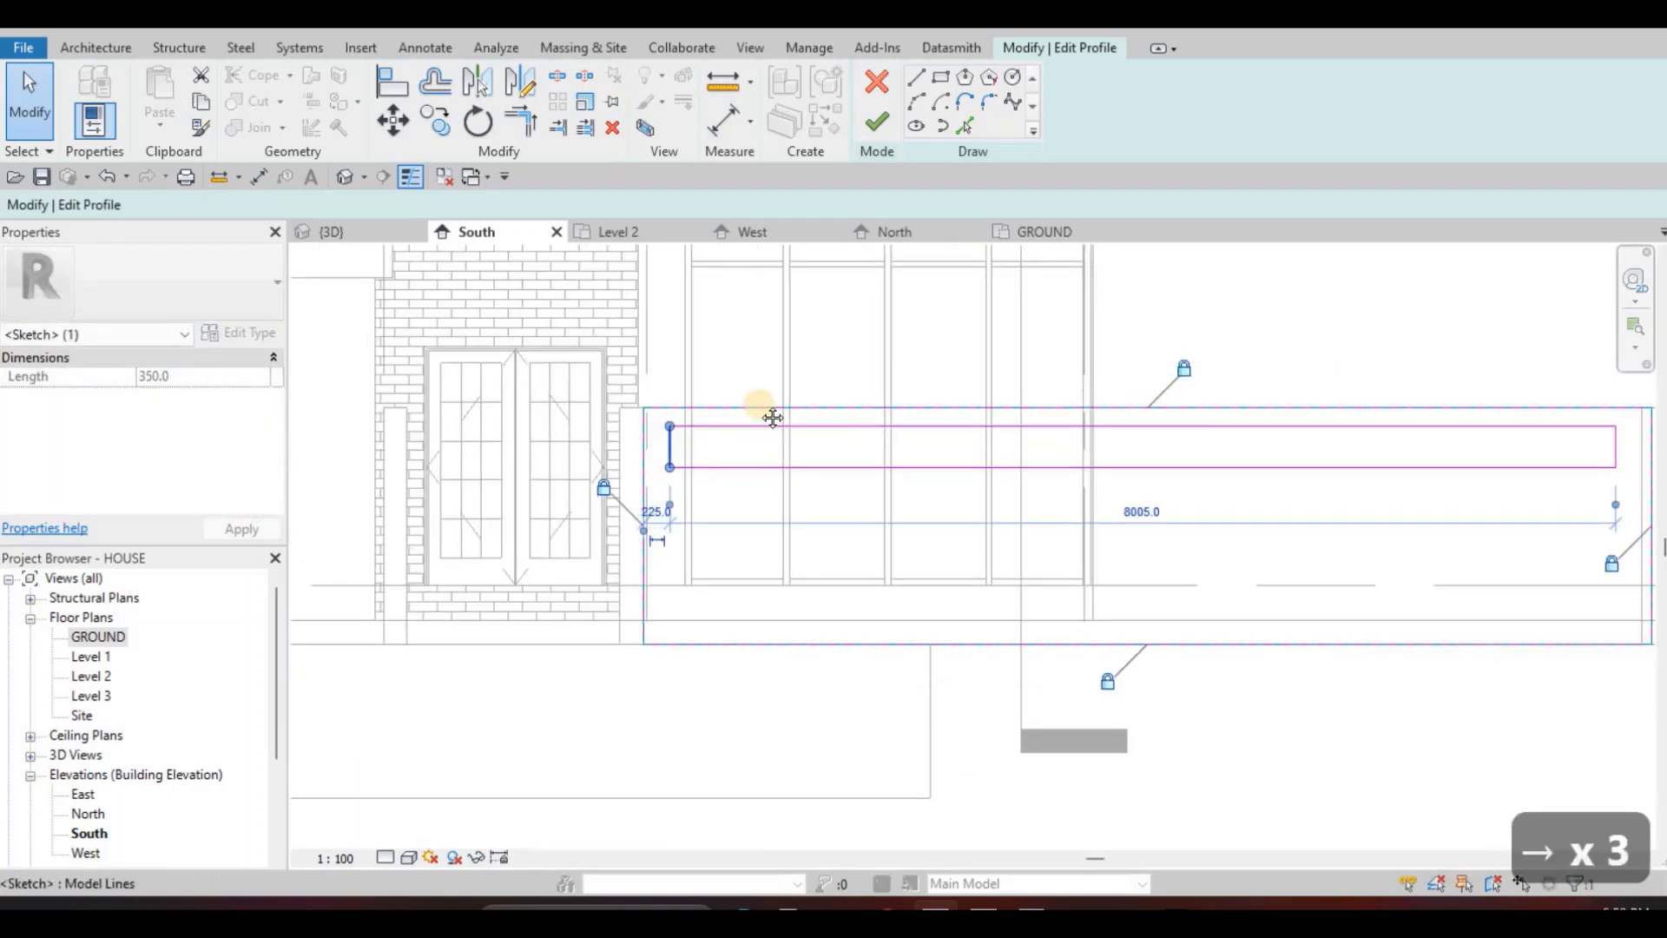
pyautogui.scroll(-2, 783, 425)
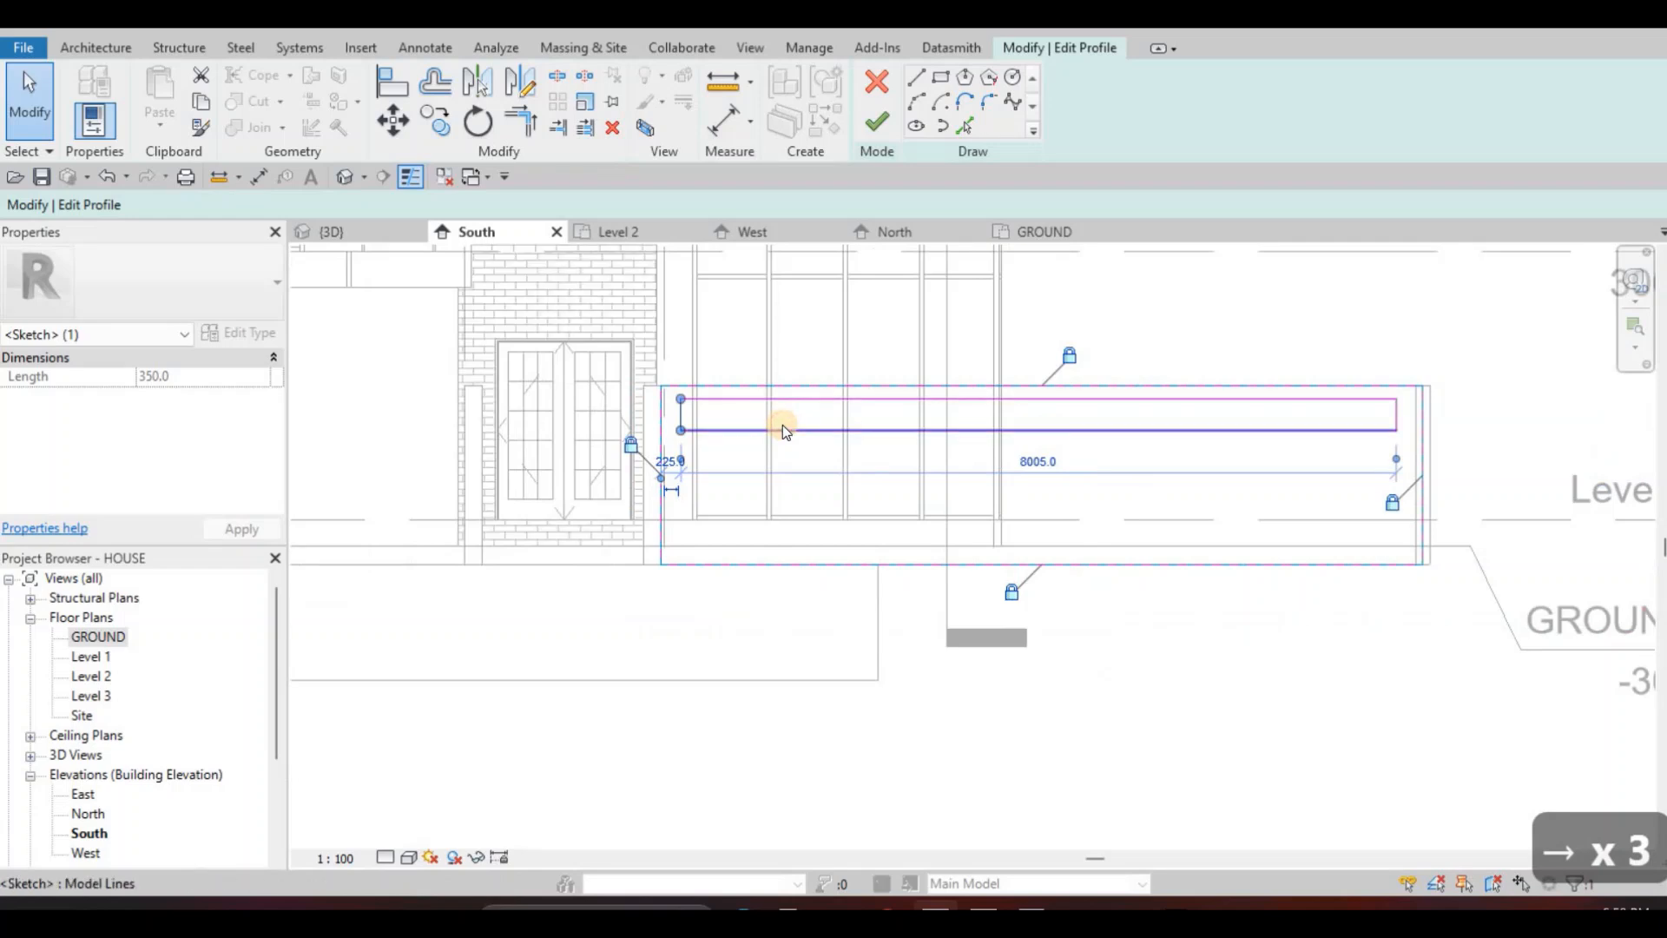
# Try to copy only the opening's lower line downward within the wall profile.
pyautogui.press('Escape')
pyautogui.press('Escape')
pyautogui.click(783, 426)
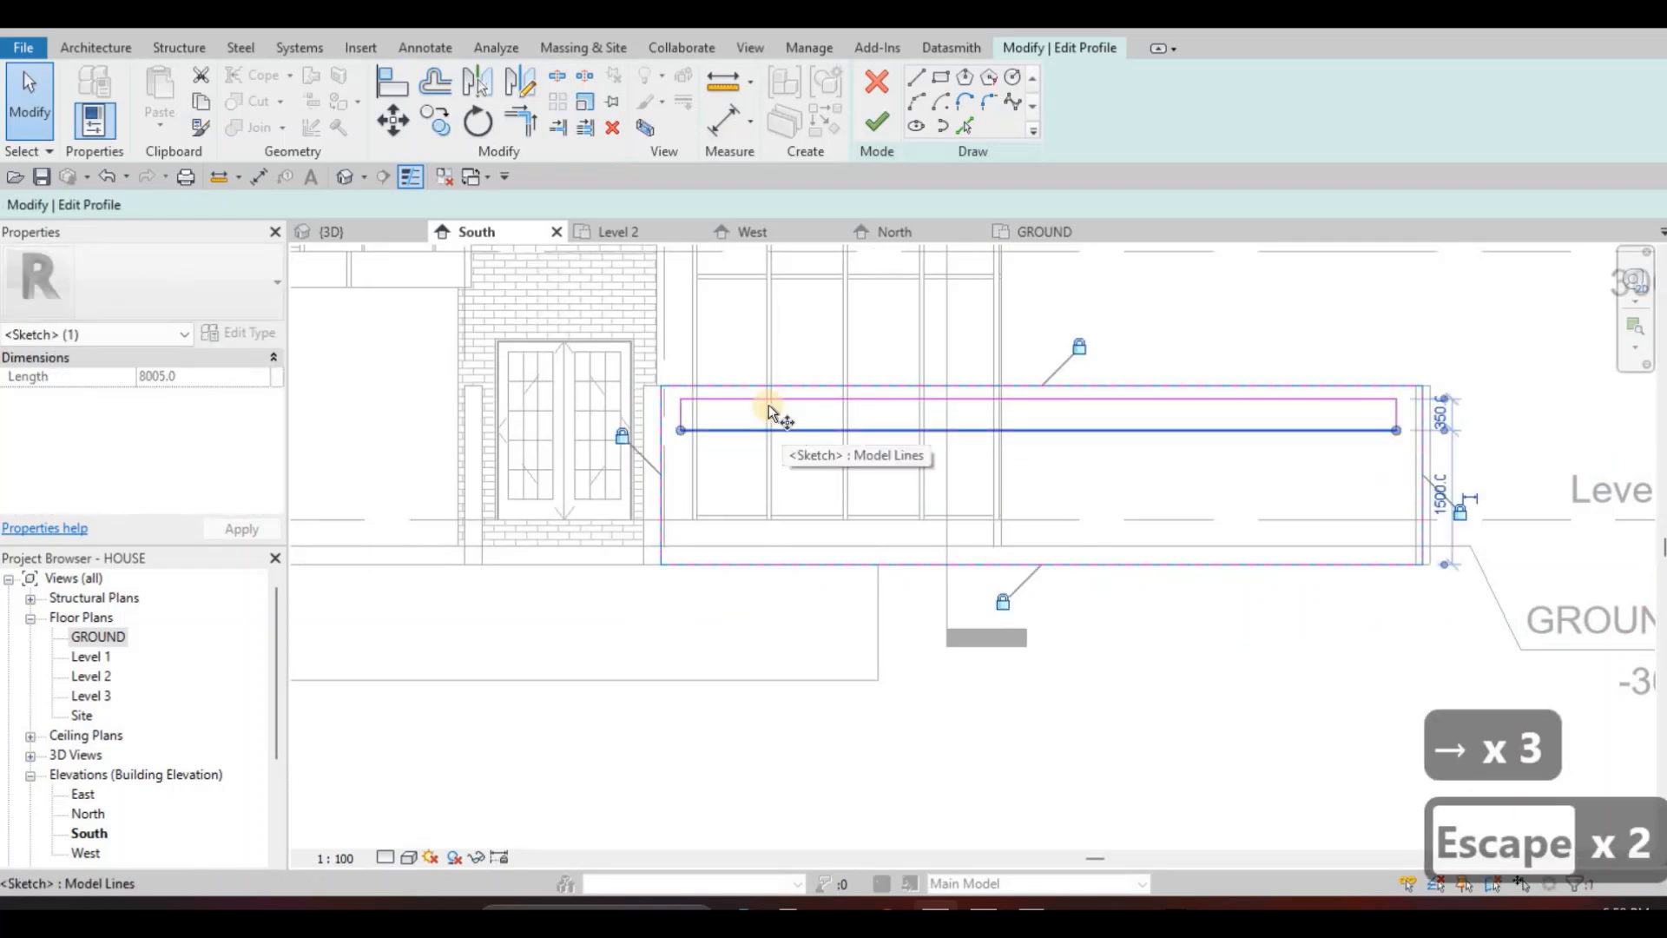
pyautogui.press('c')
pyautogui.press('o')
pyautogui.click(769, 440)
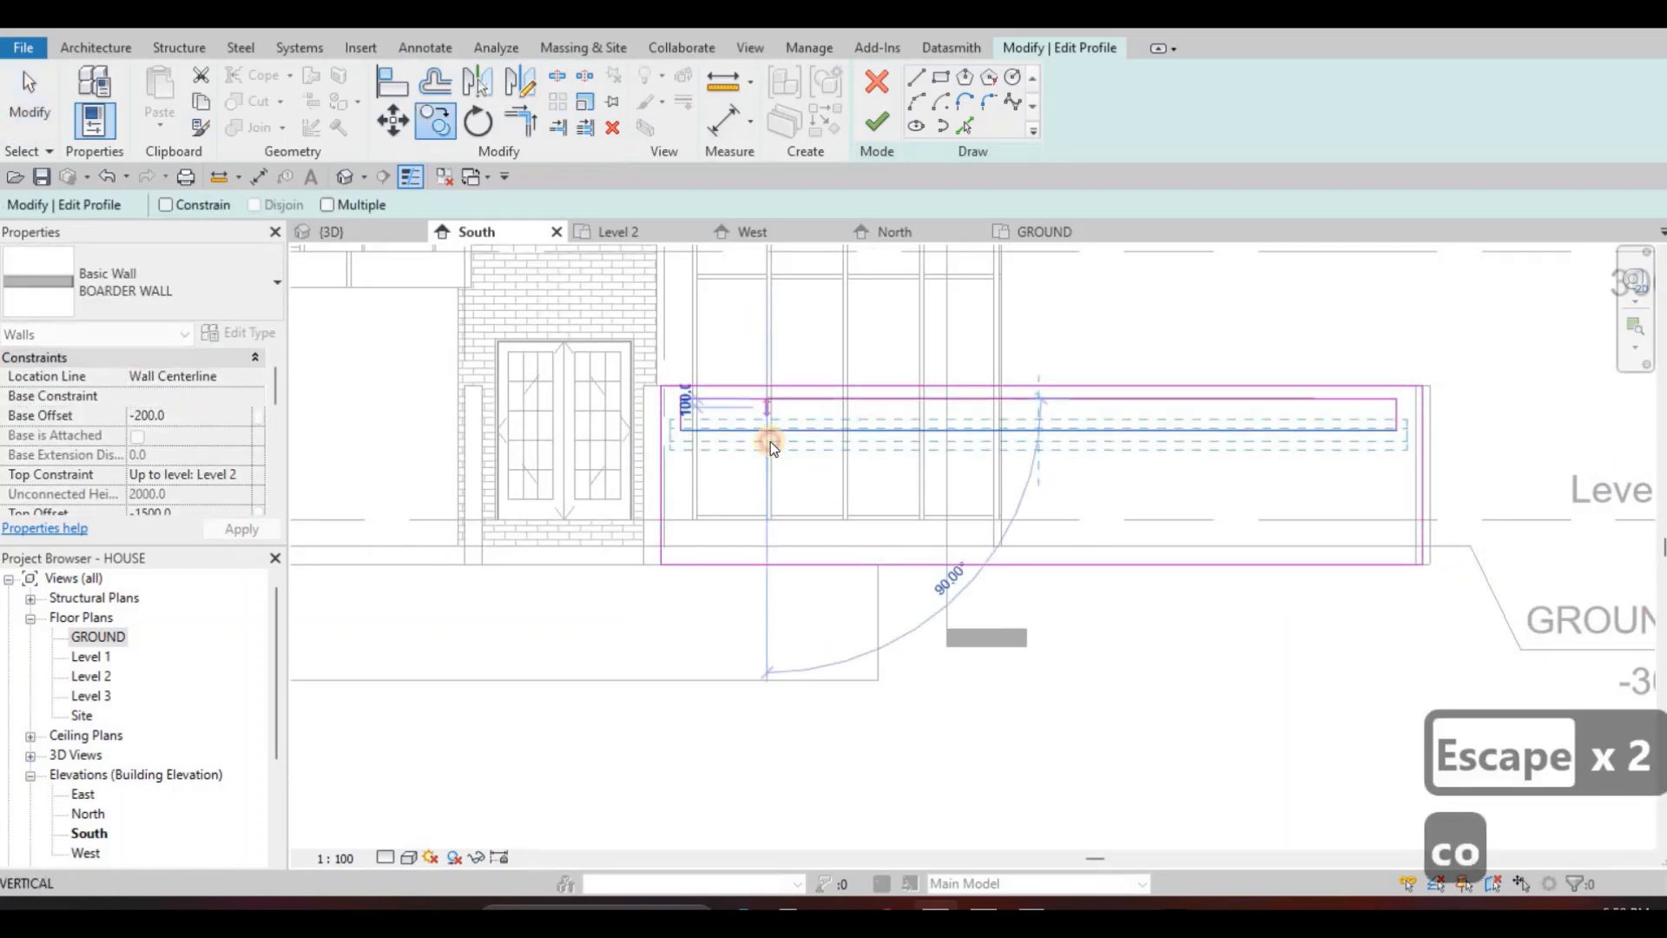
pyautogui.click(768, 480)
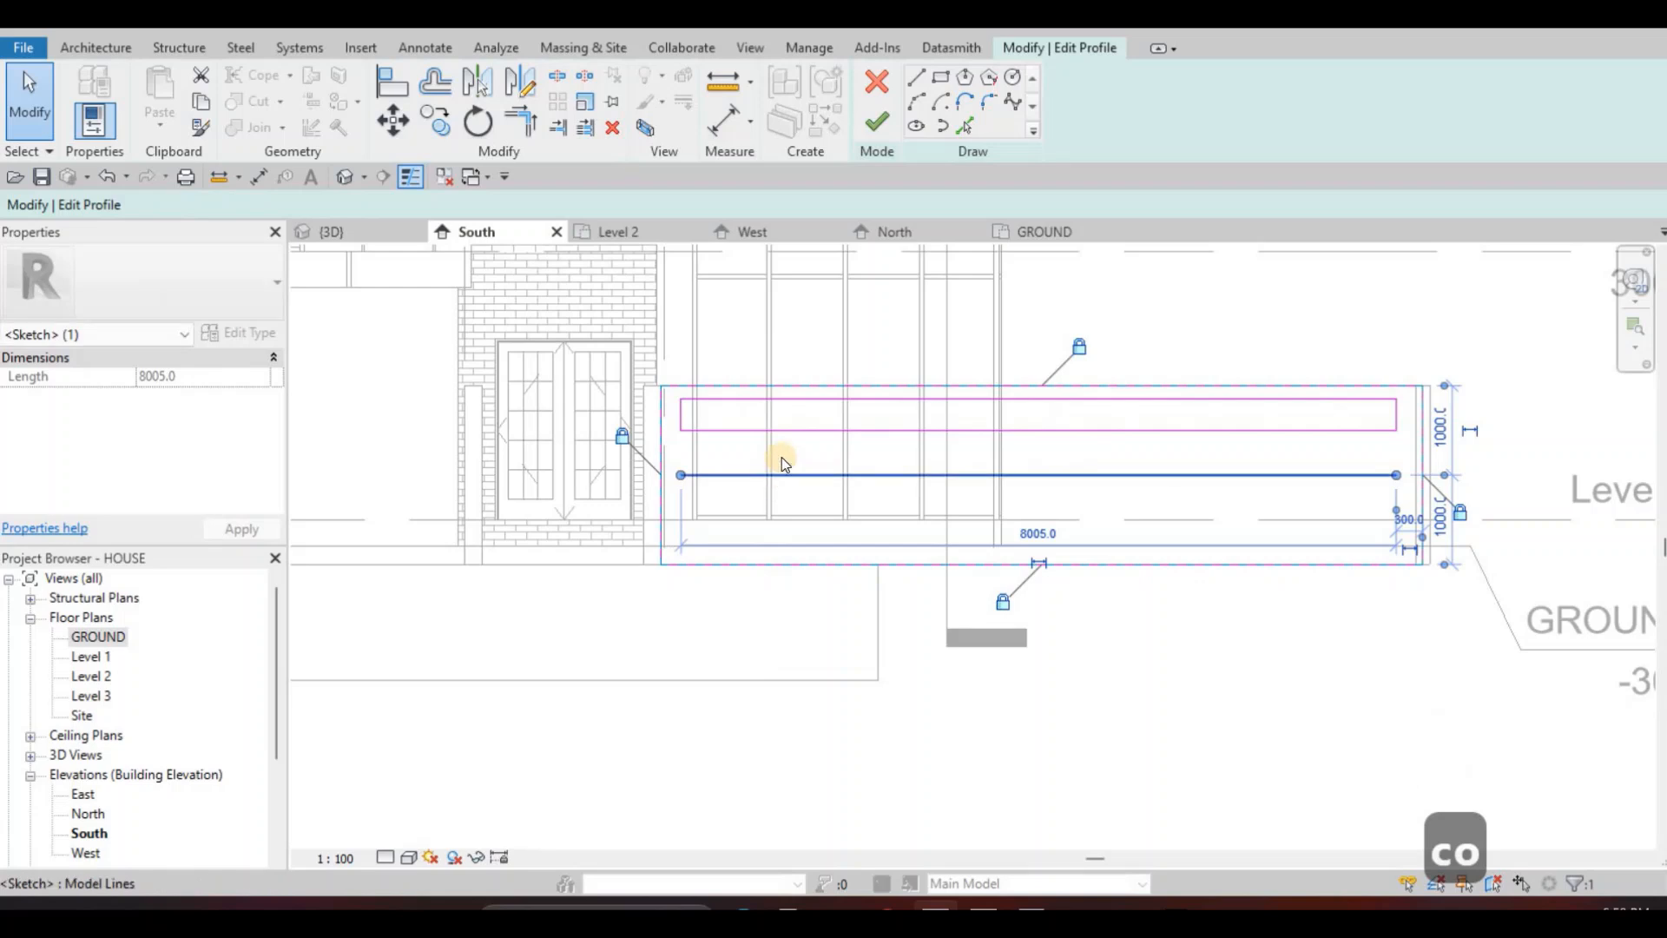
pyautogui.press('Escape')
pyautogui.hotkey('ctrl', 'z')
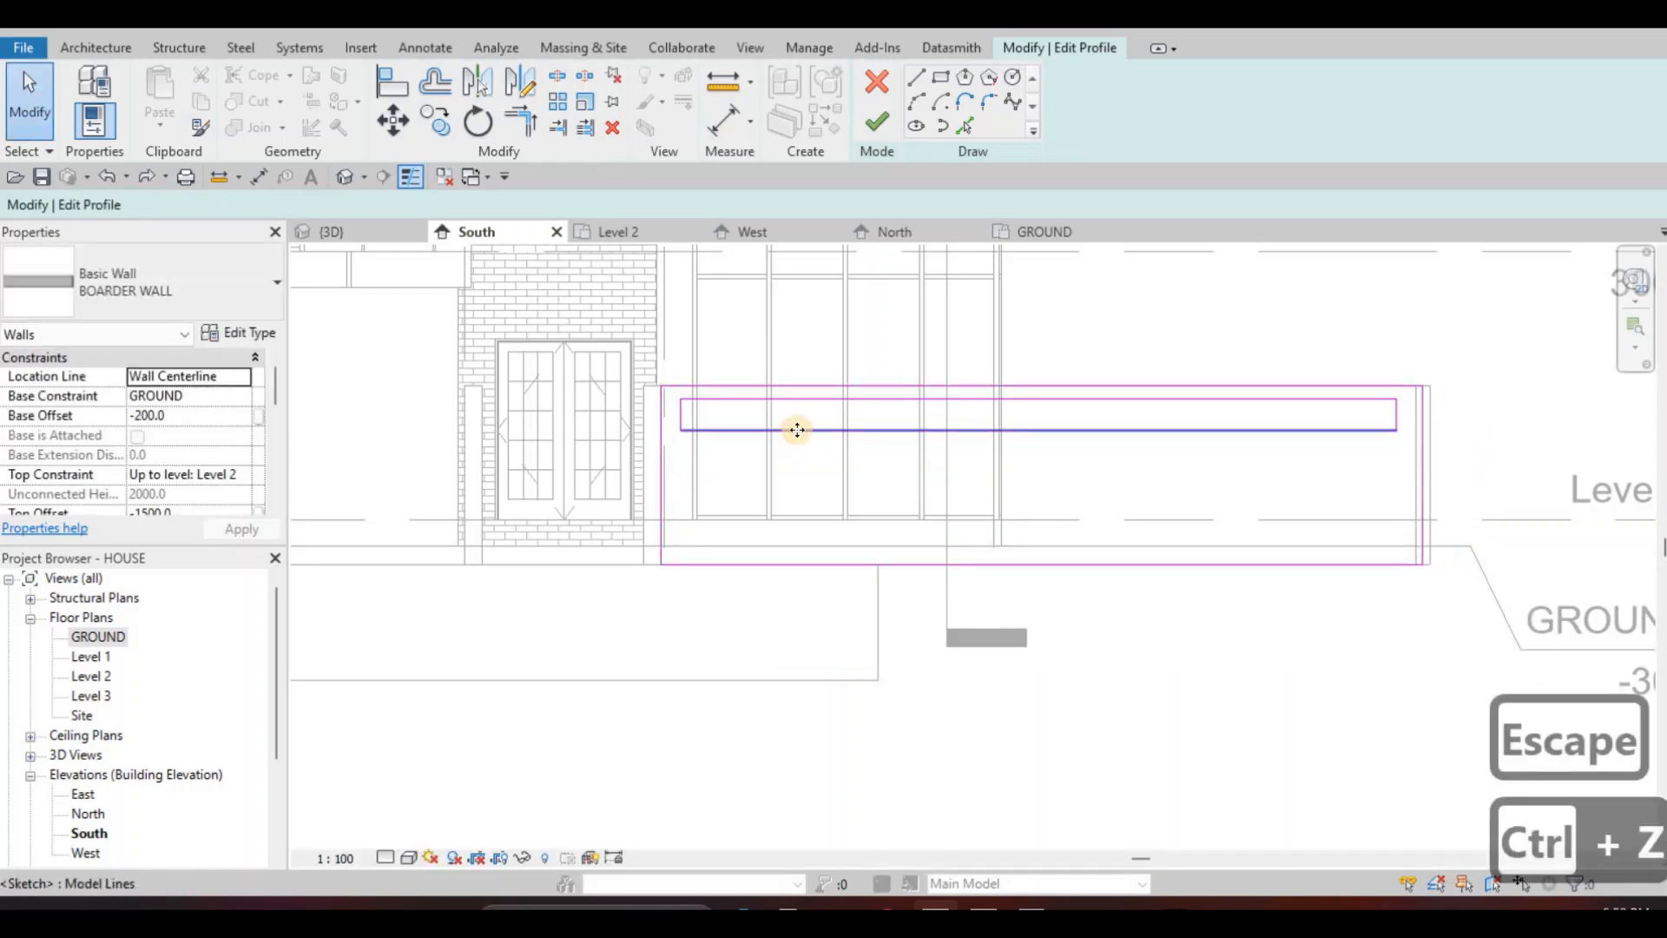
# Copy the whole rectangular opening downward and nudge the copy up closer to the original.
pyautogui.press('Tab')
pyautogui.click(805, 415)
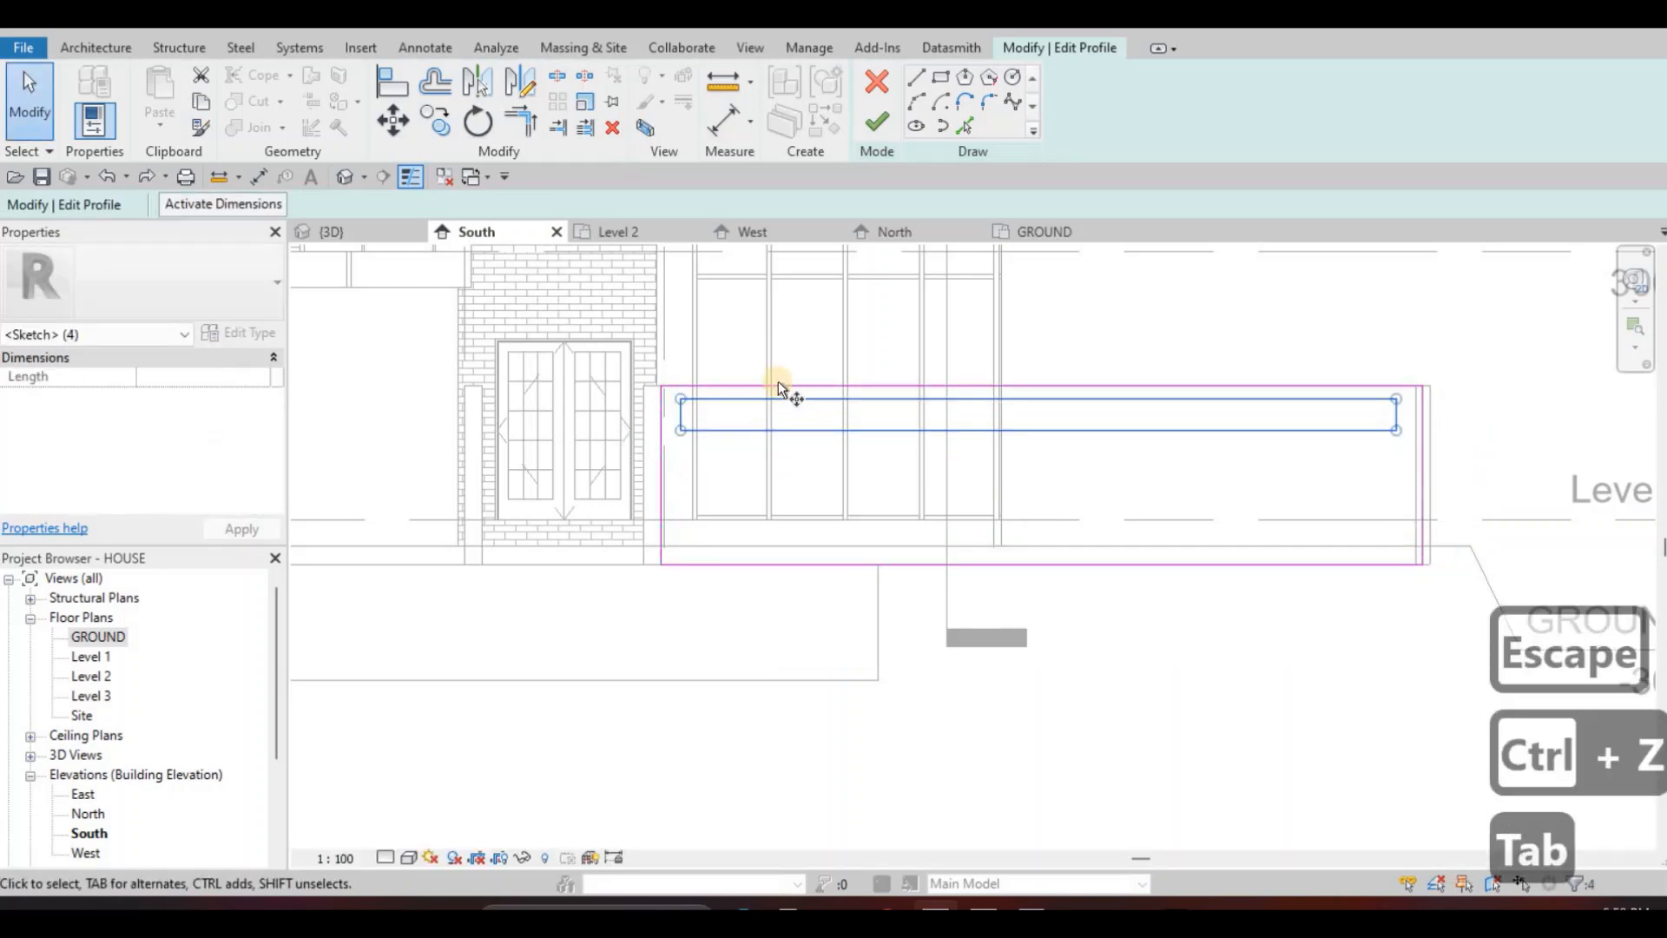
pyautogui.press('c')
pyautogui.press('o')
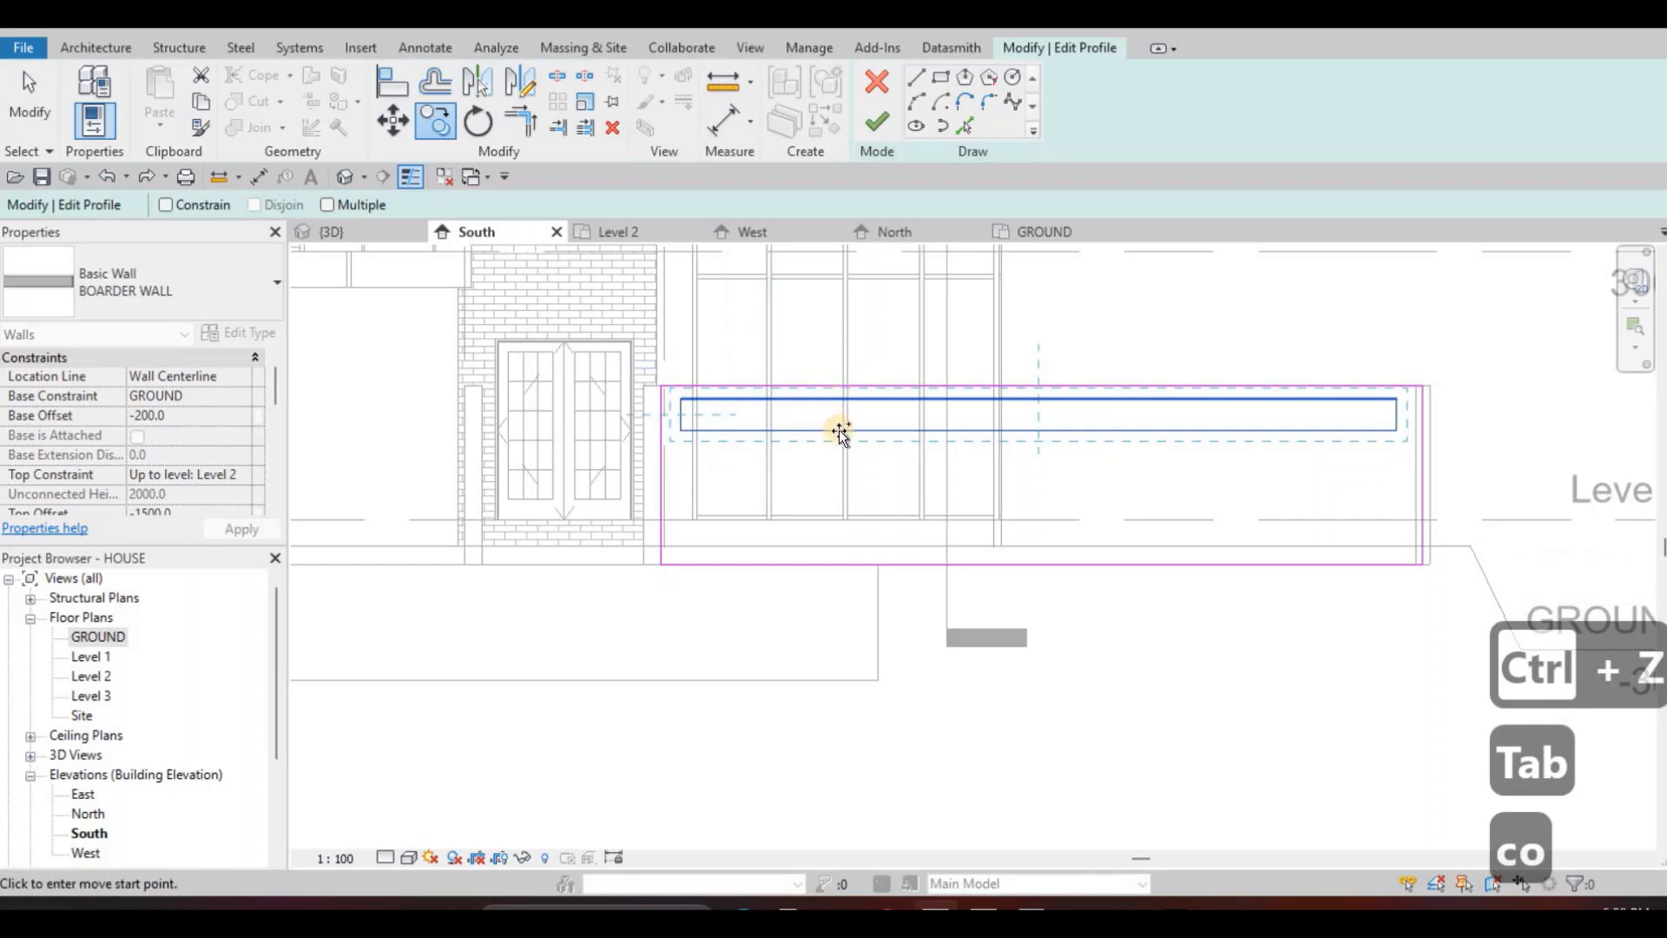
pyautogui.click(838, 438)
pyautogui.click(839, 450)
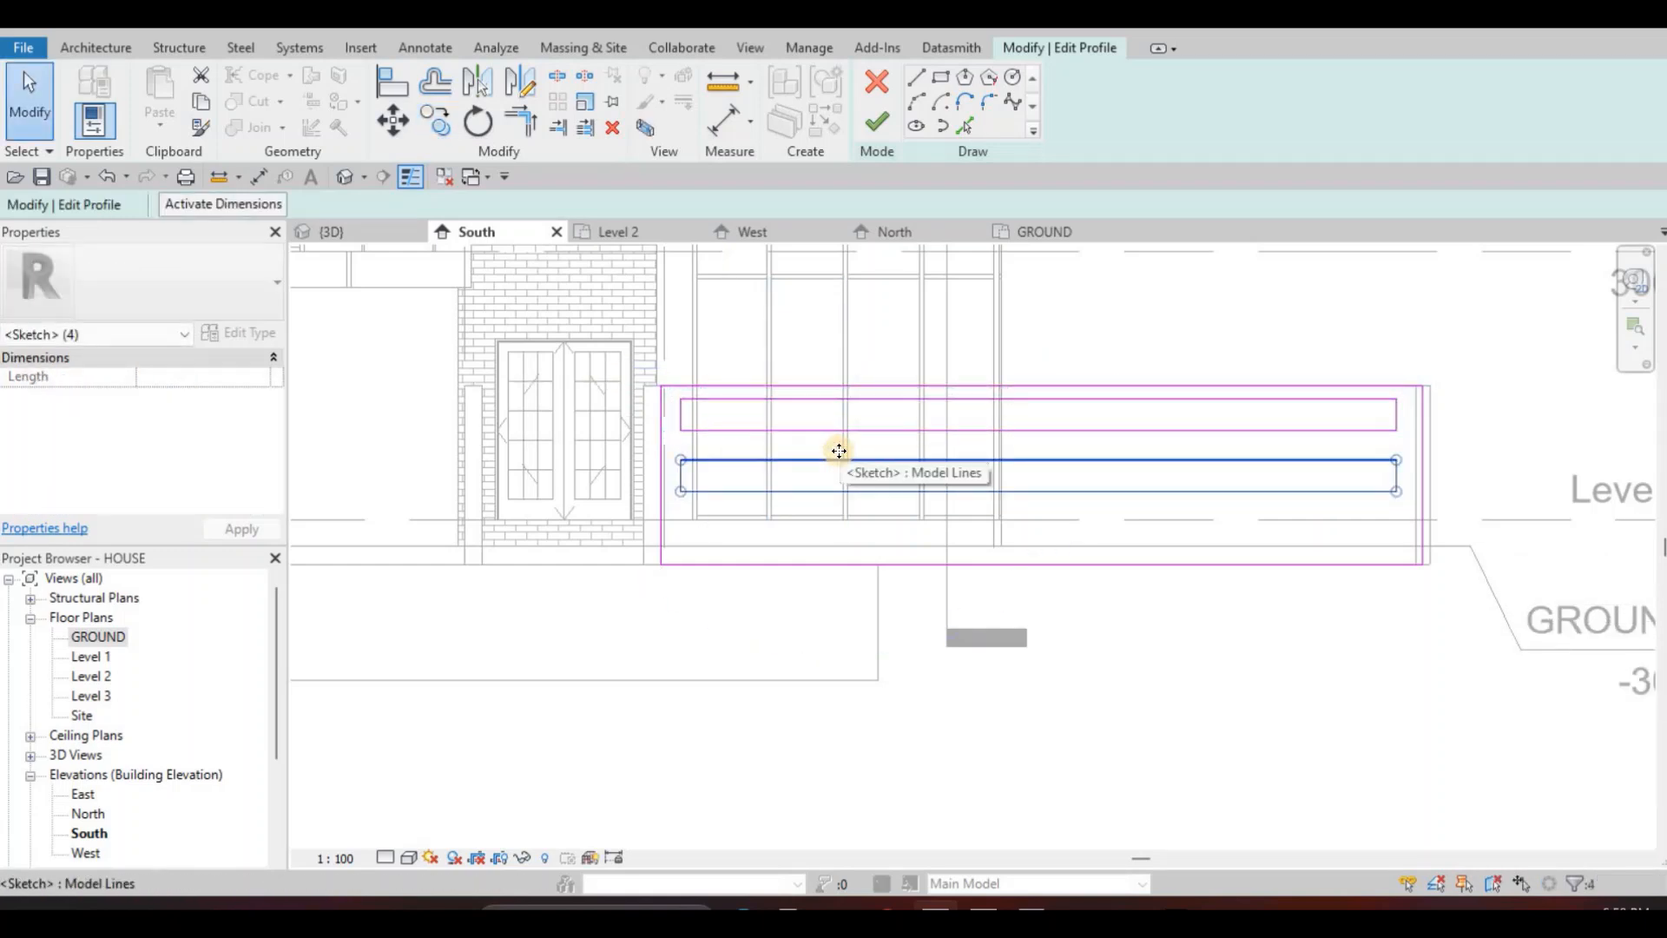
pyautogui.press('Up')
pyautogui.press('Up')
pyautogui.press('Up')
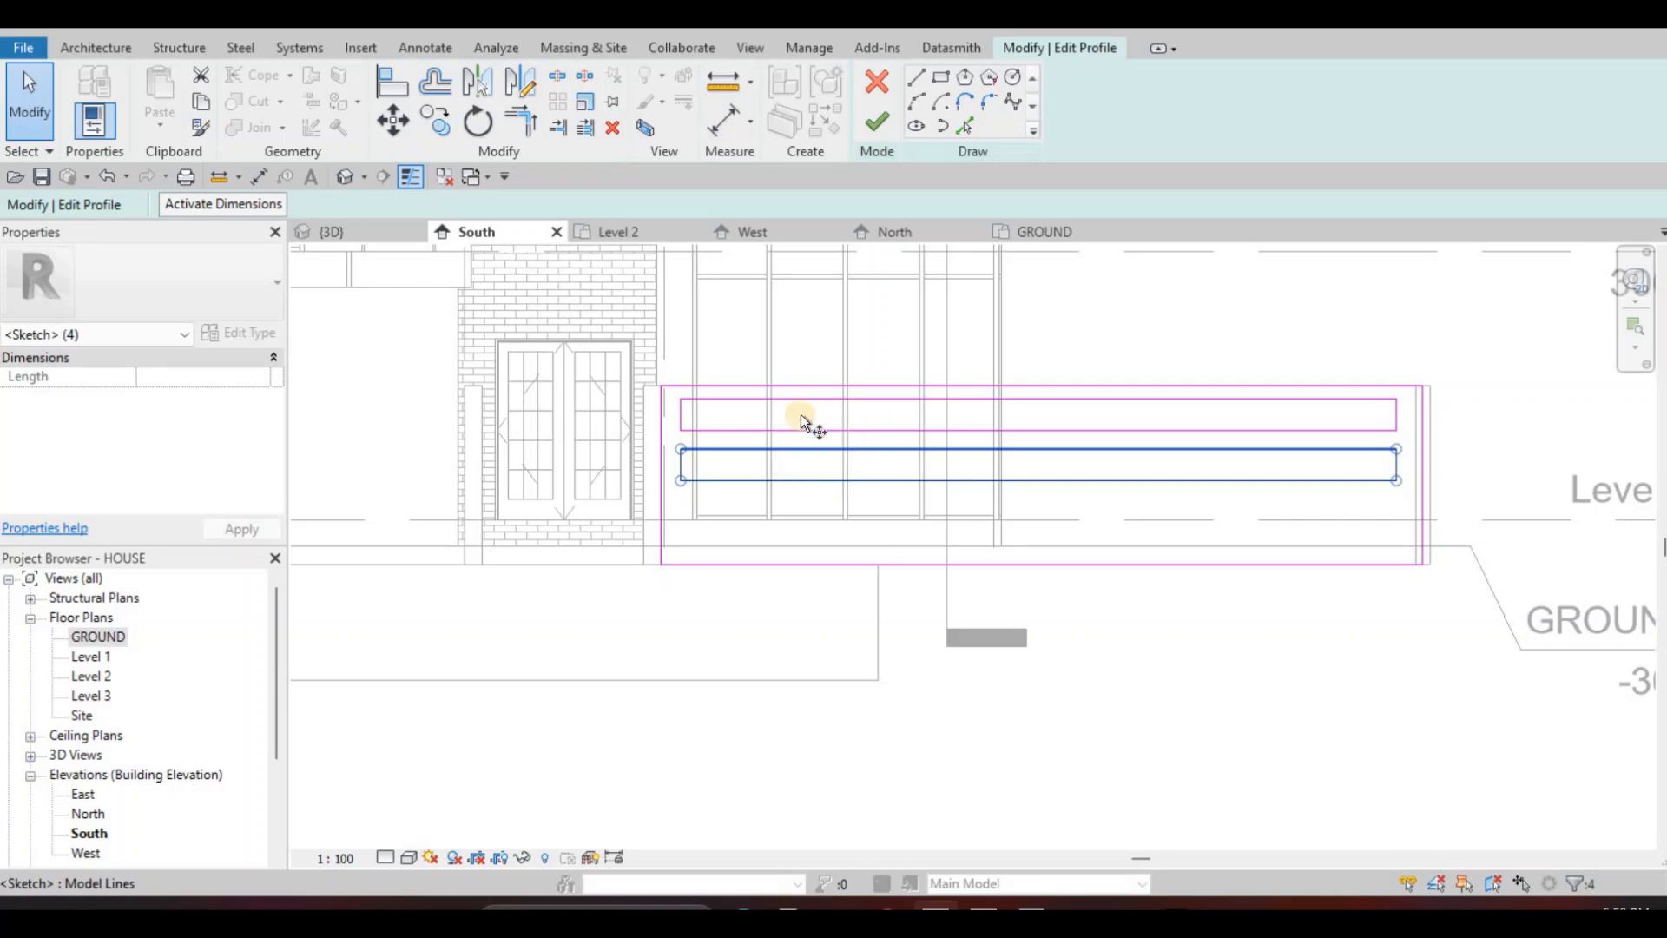
# Copy the second opening downward at the same spacing to make a third, and finish the wall profile.
pyautogui.press('c')
pyautogui.press('o')
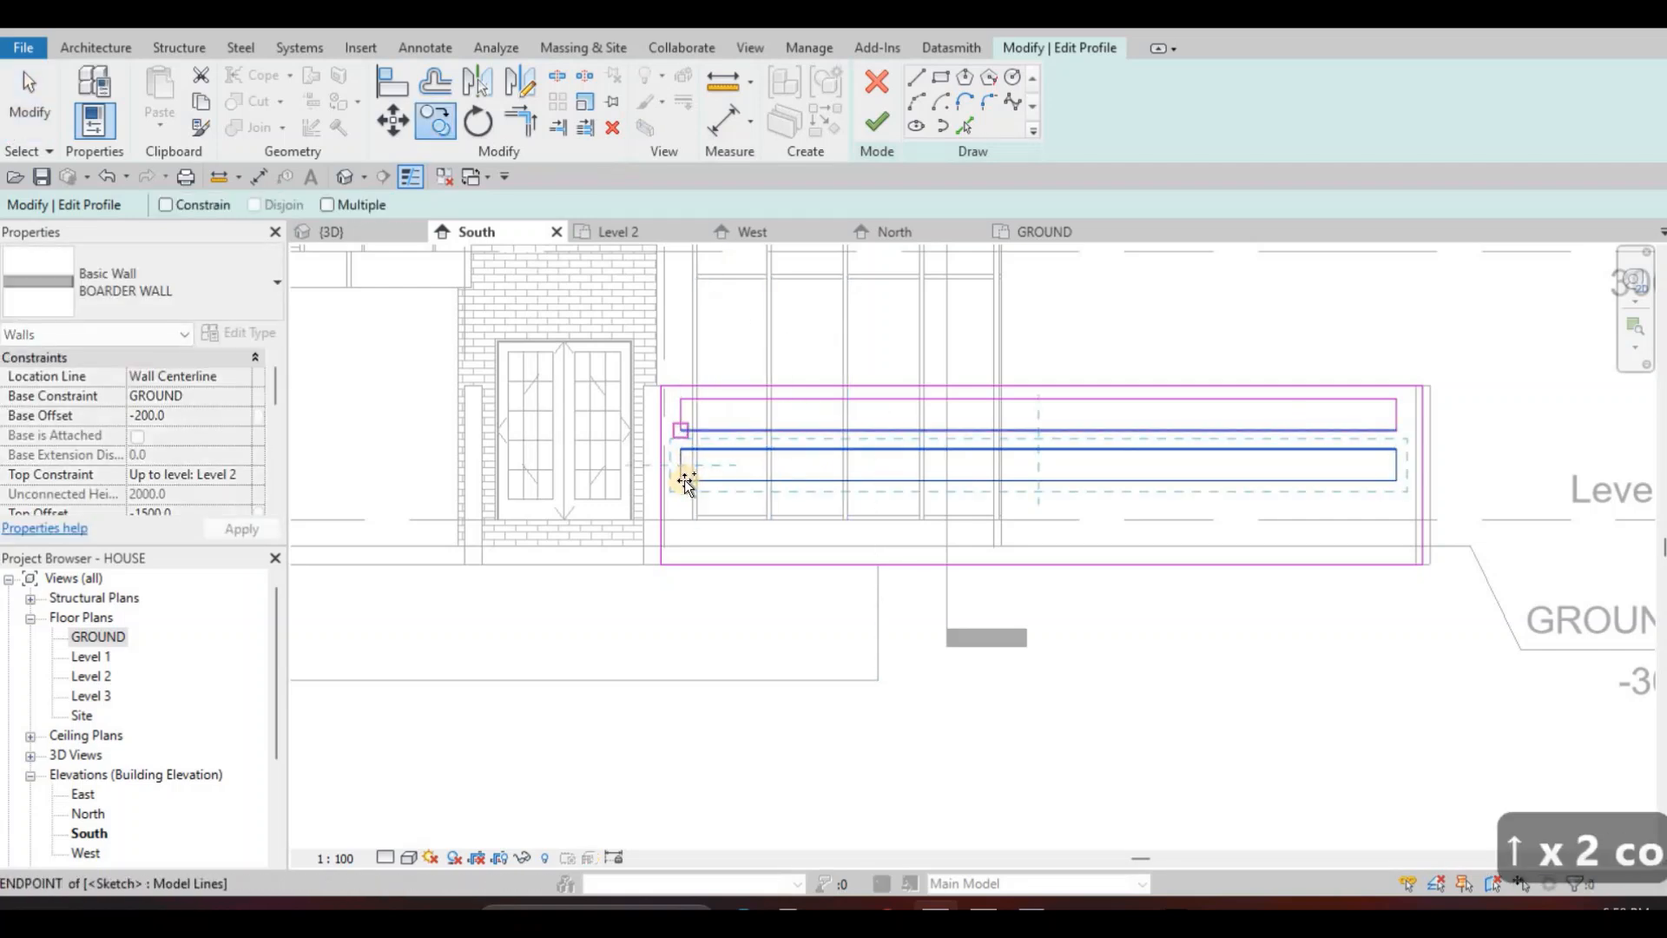
pyautogui.click(684, 479)
pyautogui.click(684, 530)
pyautogui.press('Escape')
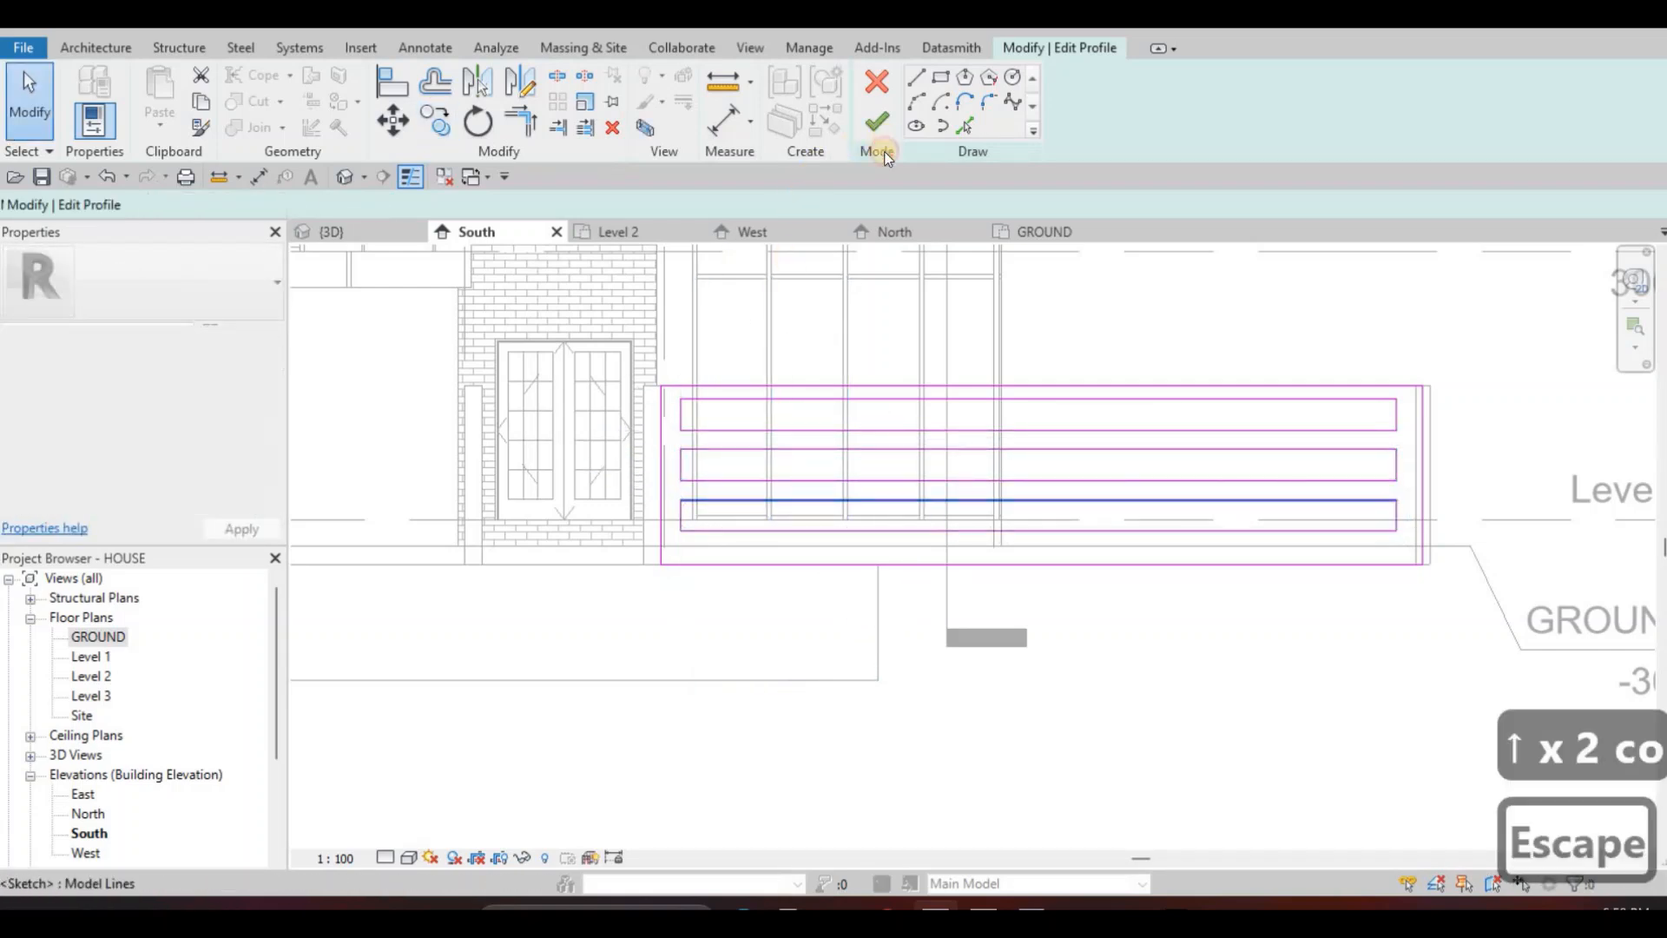
pyautogui.press('Escape')
pyautogui.click(877, 121)
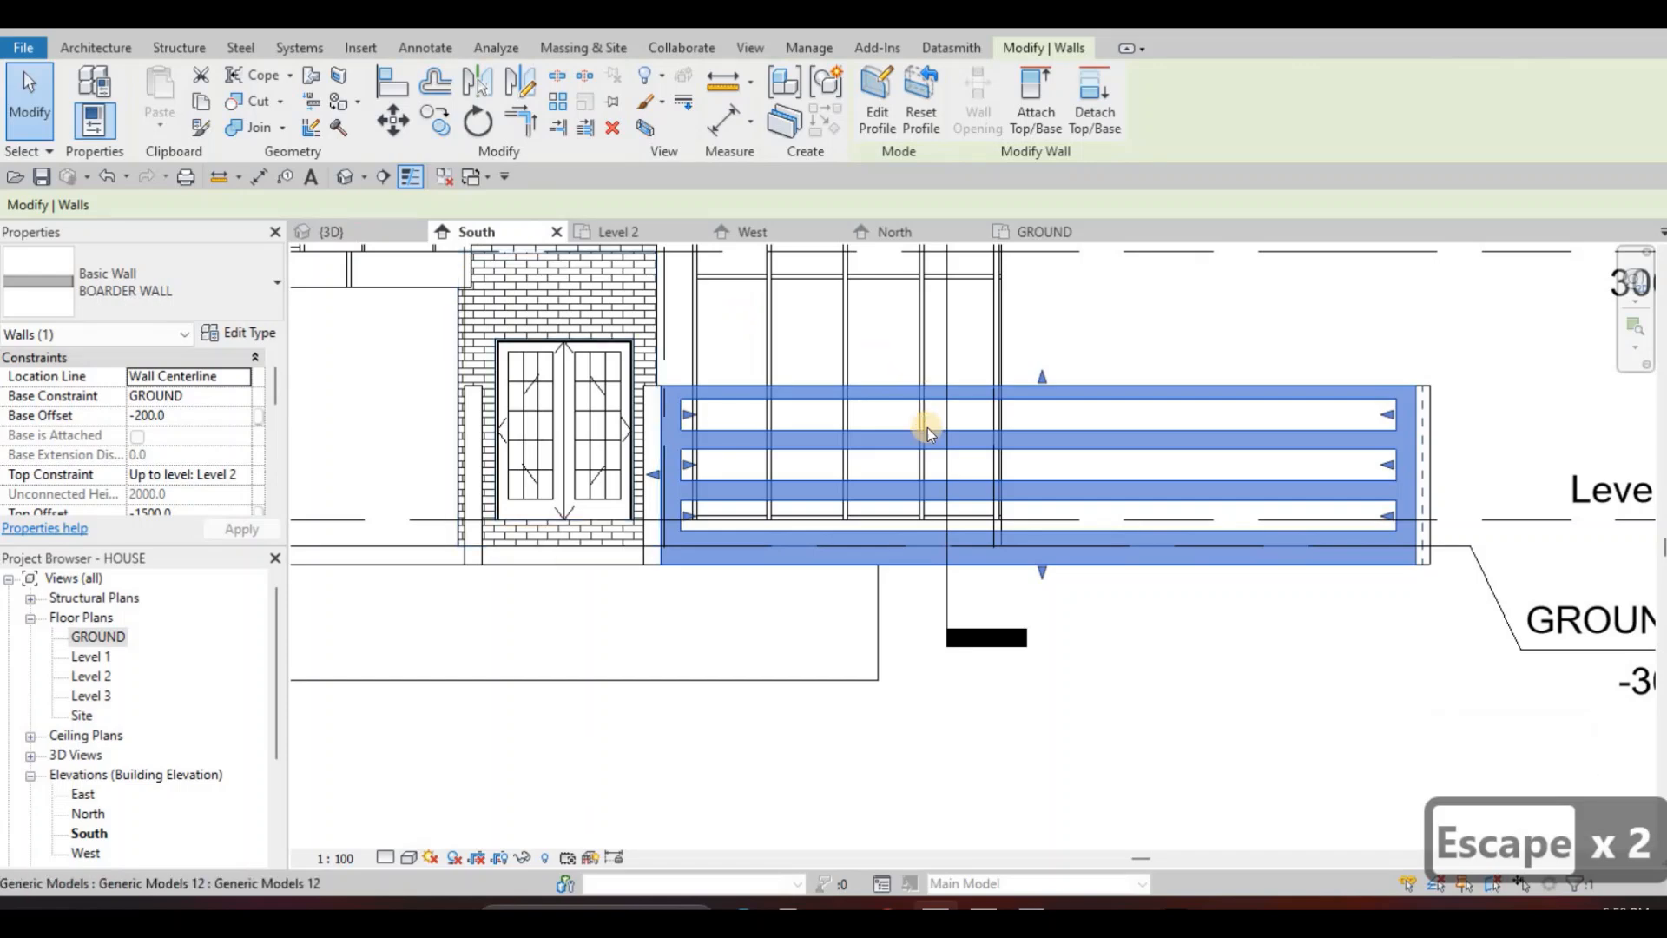
# Inspect the slotted border wall, the entrance and the open driveway front in the 3D view.
pyautogui.click(330, 231)
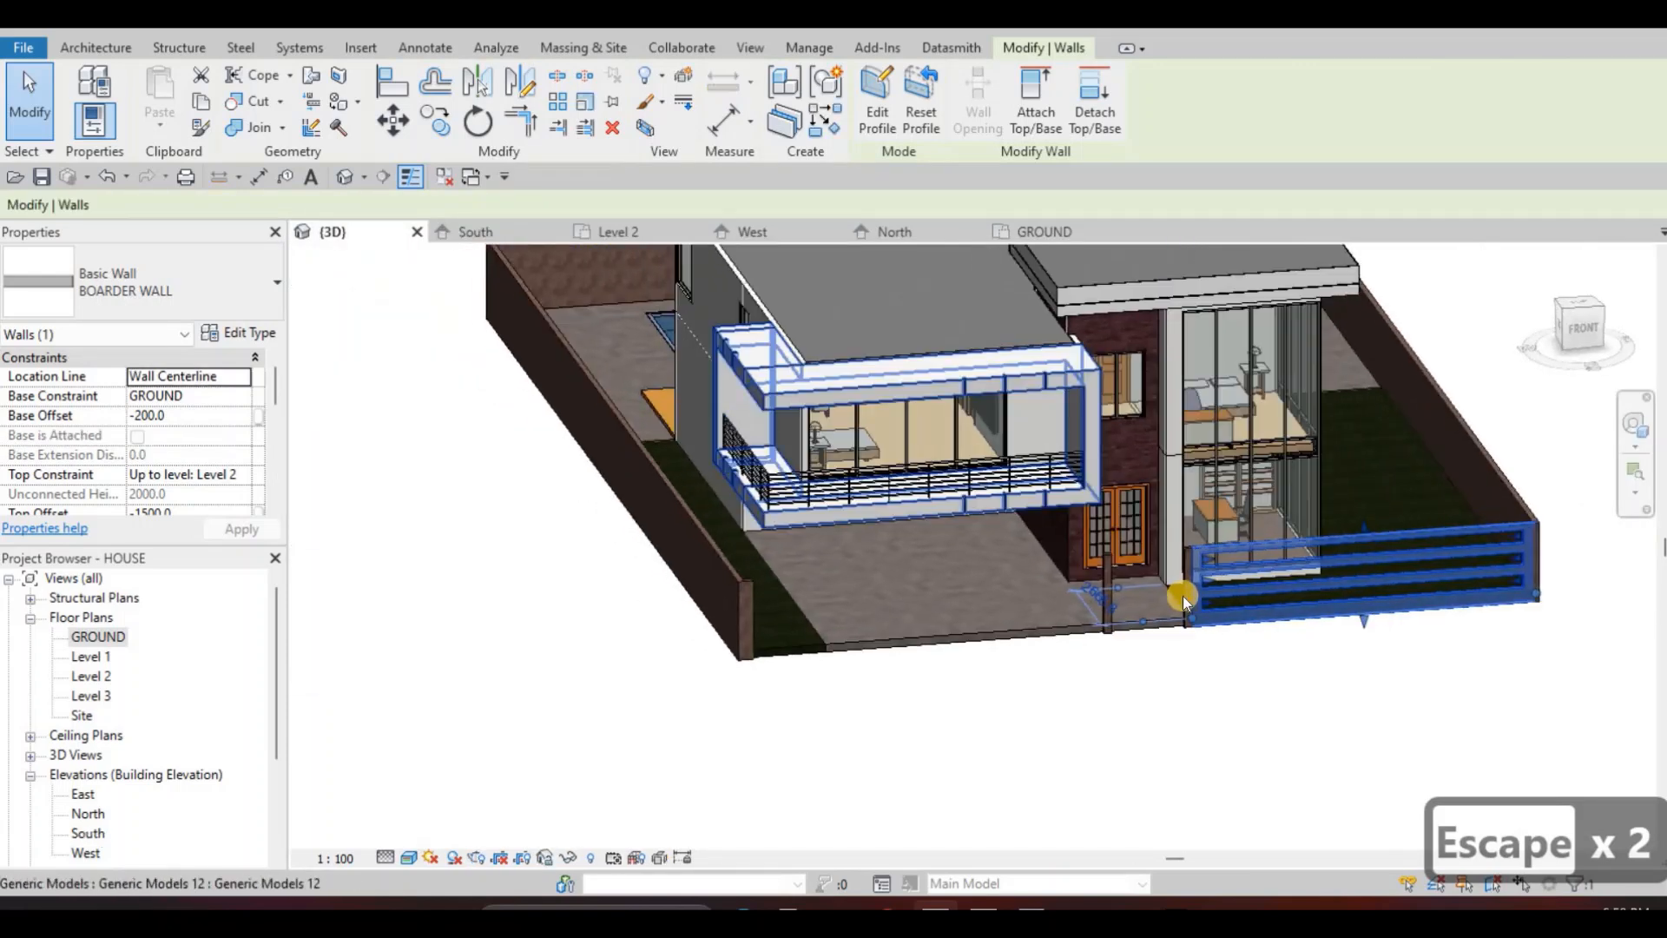
pyautogui.press('Escape')
pyautogui.keyDown('shift'); pyautogui.moveTo(1183, 595); pyautogui.dragTo(1190, 544, button='middle'); pyautogui.keyUp('shift')
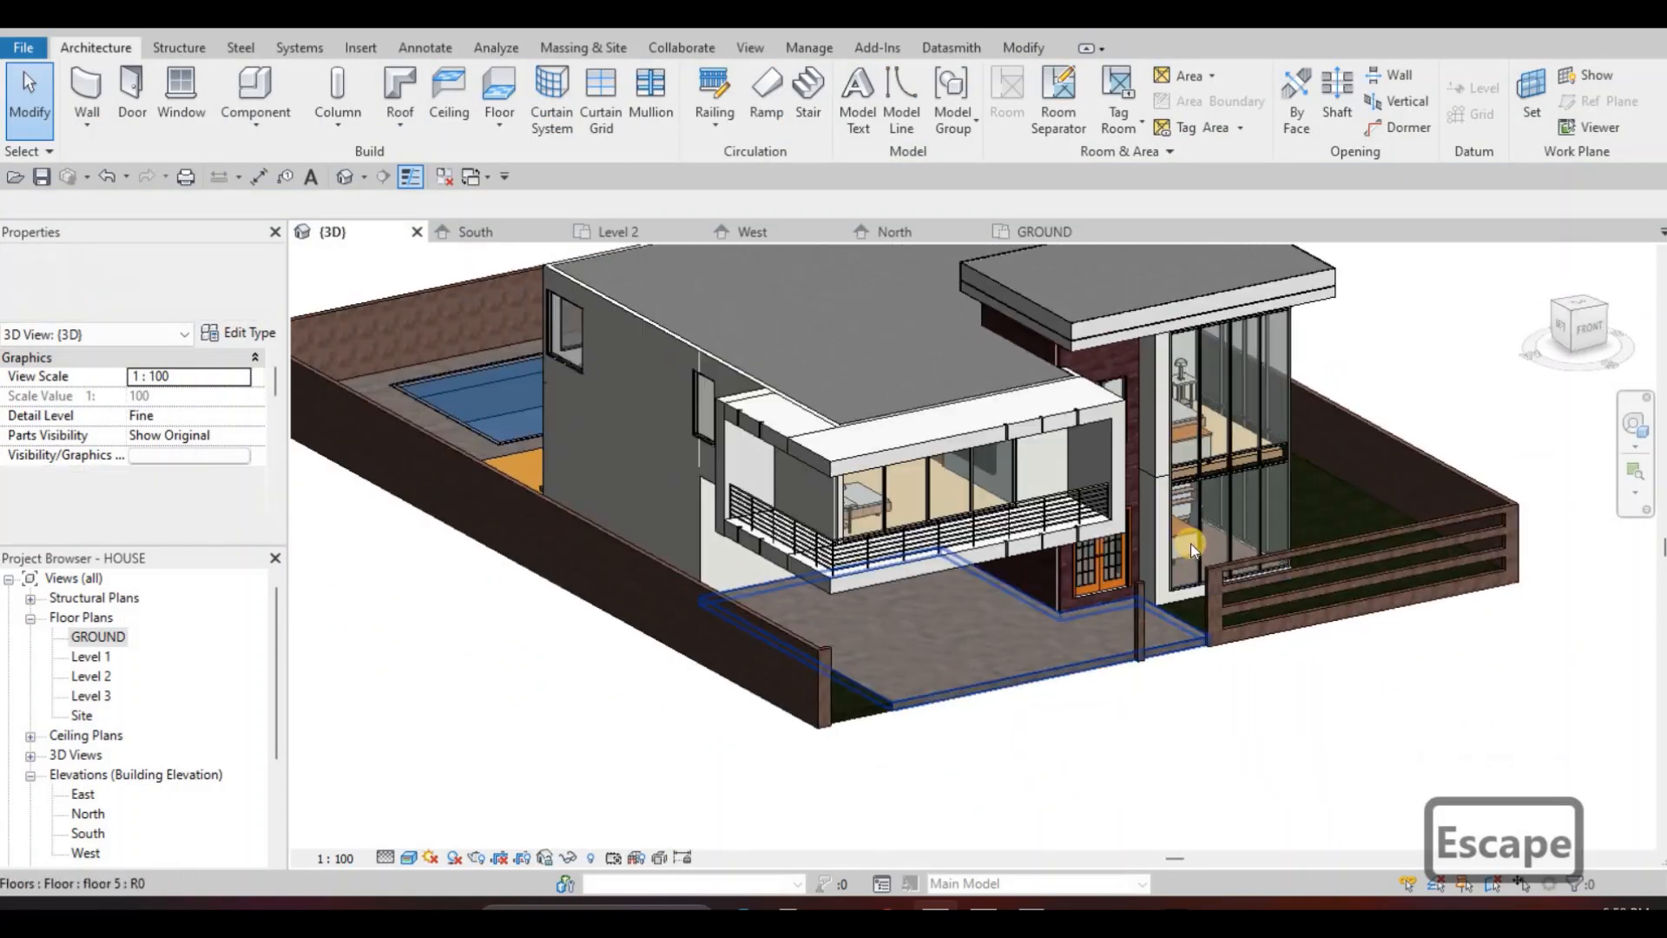
pyautogui.scroll(8, 1191, 544)
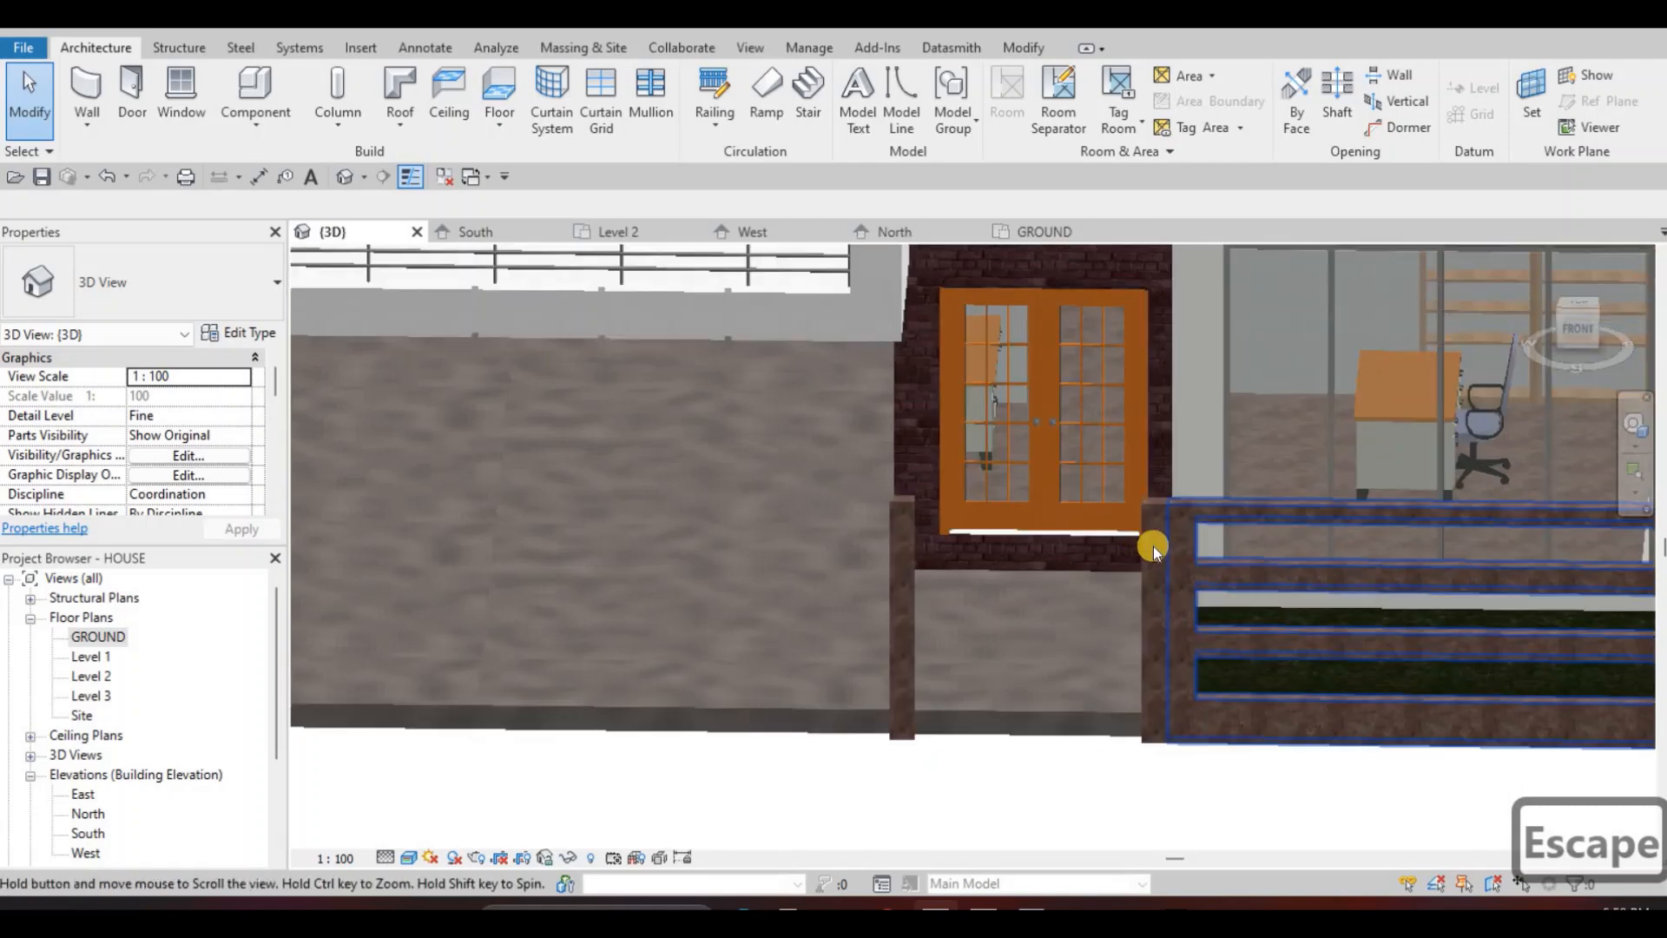
pyautogui.scroll(-6, 1153, 545)
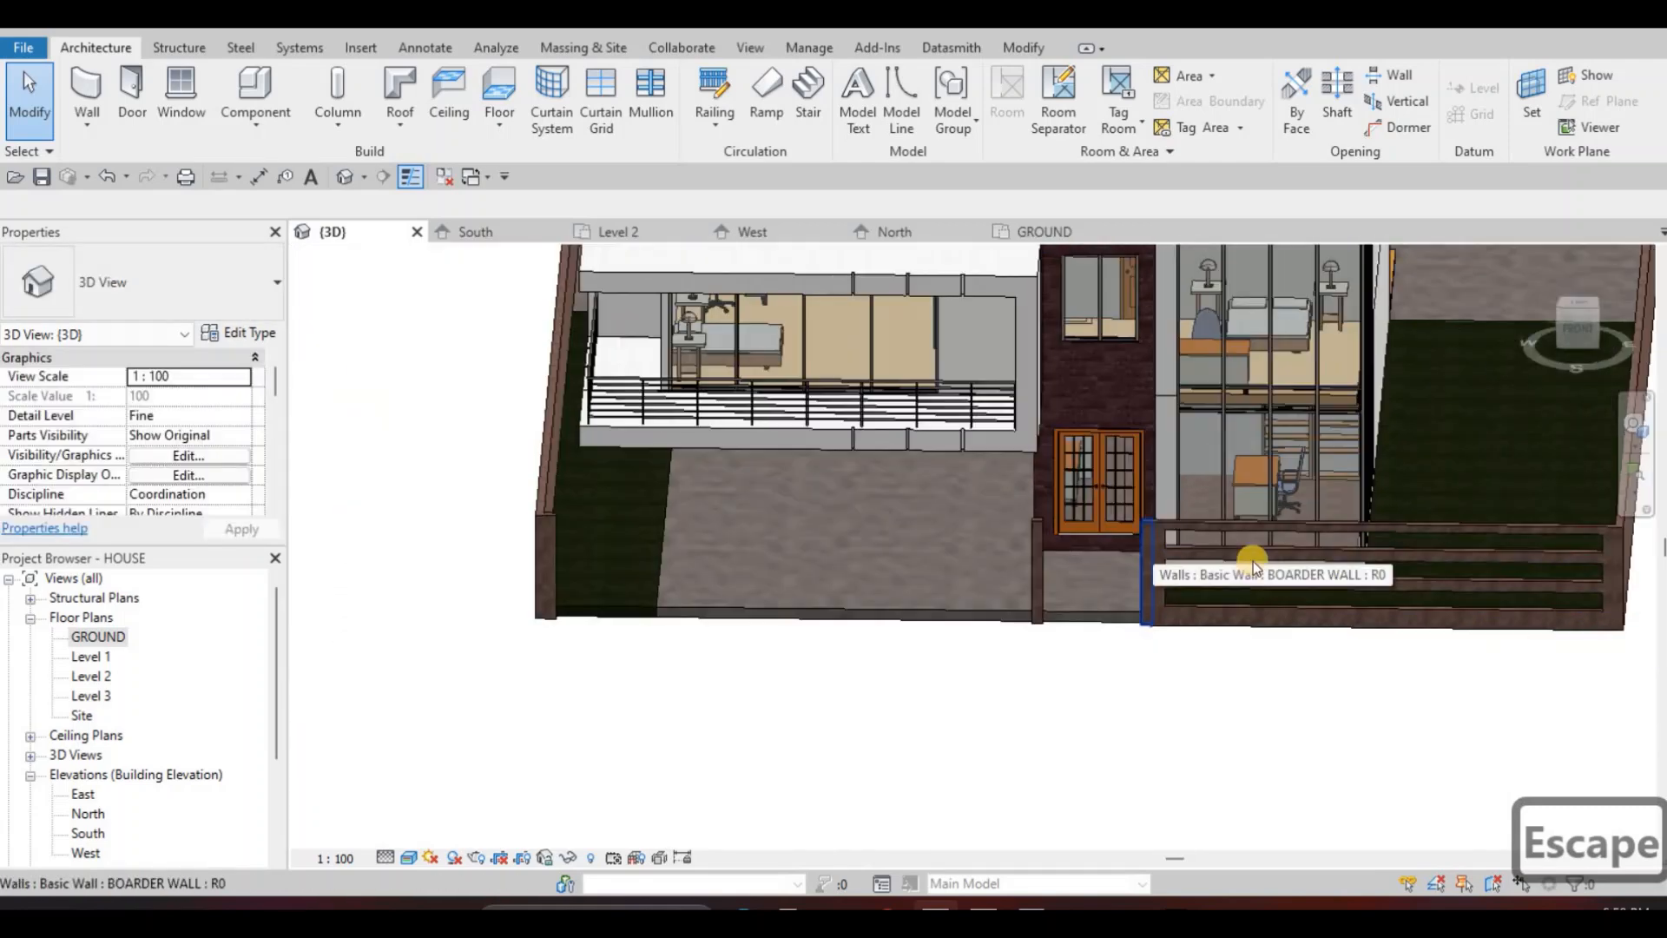
pyautogui.keyDown('shift'); pyautogui.moveTo(1253, 566); pyautogui.dragTo(1144, 534, button='middle'); pyautogui.keyUp('shift')
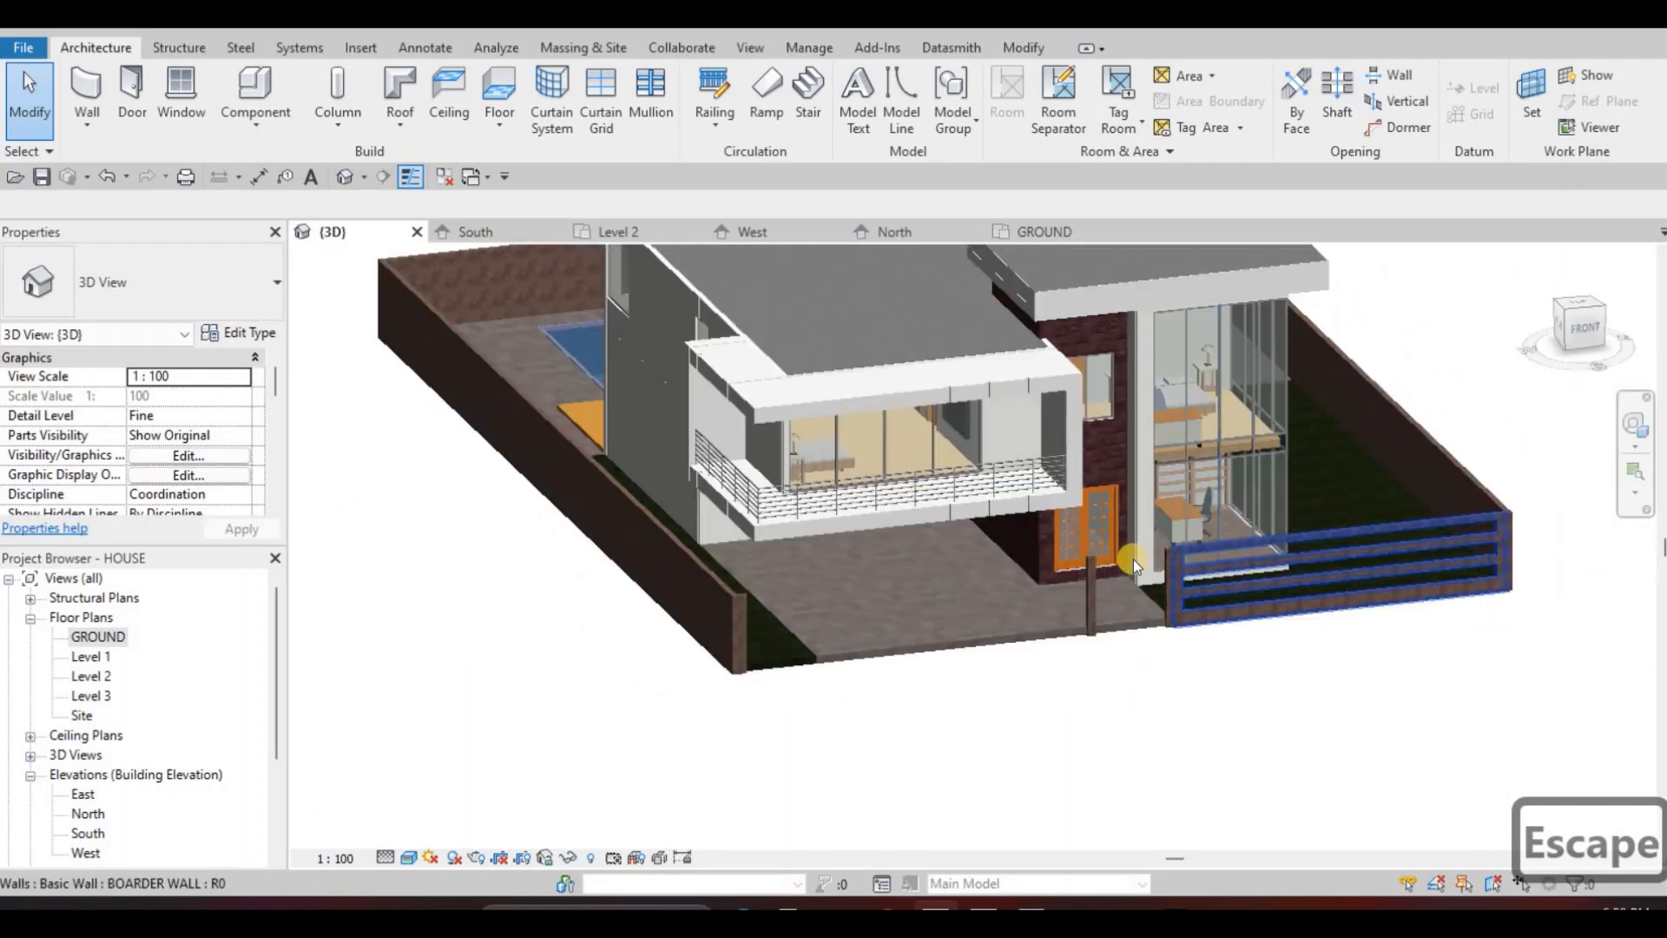
pyautogui.scroll(-1, 1134, 550)
pyautogui.moveTo(1041, 663); pyautogui.dragTo(986, 752, button='middle')
pyautogui.scroll(2, 986, 752)
pyautogui.moveTo(768, 695); pyautogui.dragTo(762, 732, button='middle')
pyautogui.scroll(-1, 762, 731)
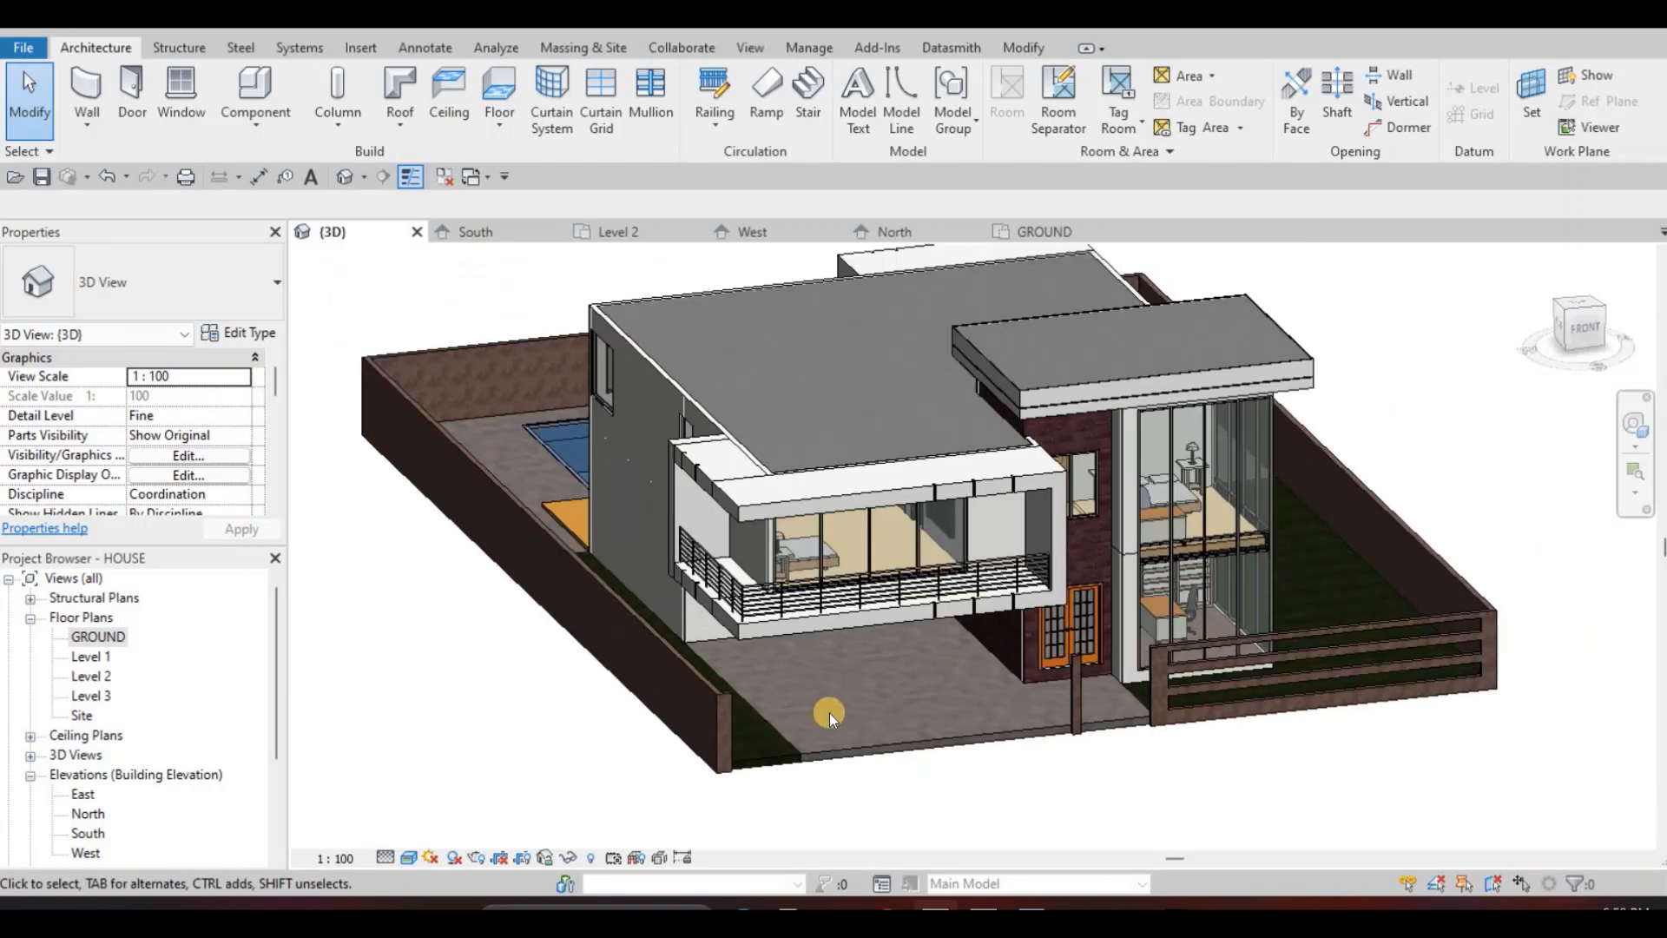
pyautogui.moveTo(947, 663); pyautogui.dragTo(958, 647, button='middle')
pyautogui.scroll(-1, 988, 716)
pyautogui.moveTo(988, 717); pyautogui.dragTo(1002, 726, button='middle')
pyautogui.scroll(3, 1053, 757)
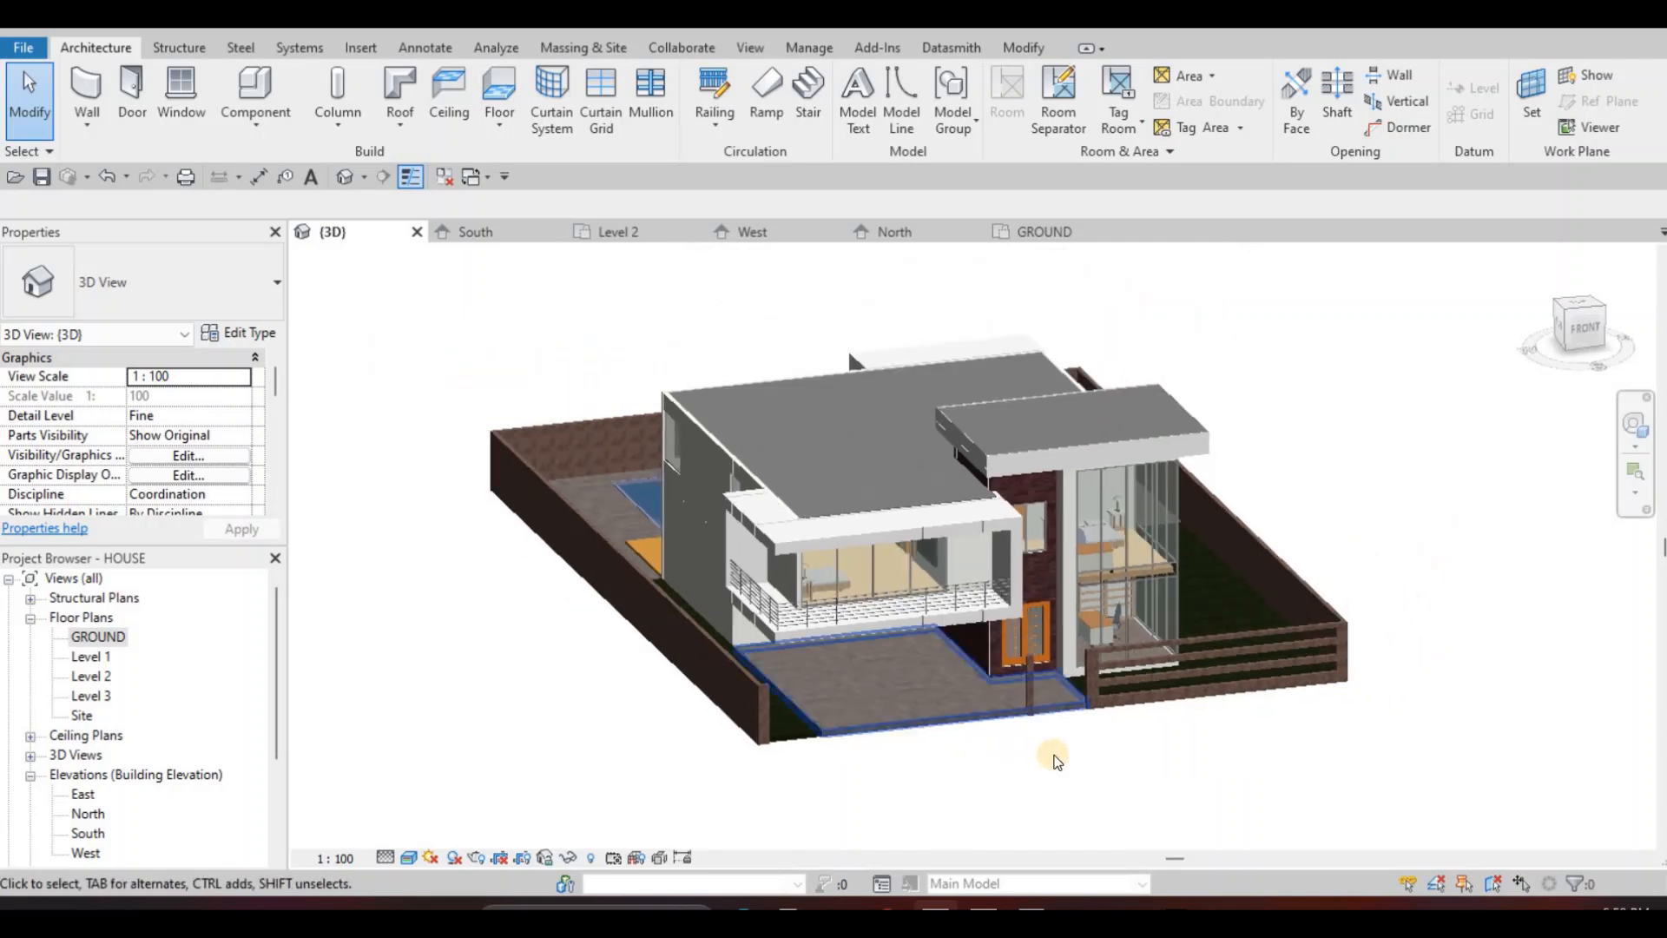